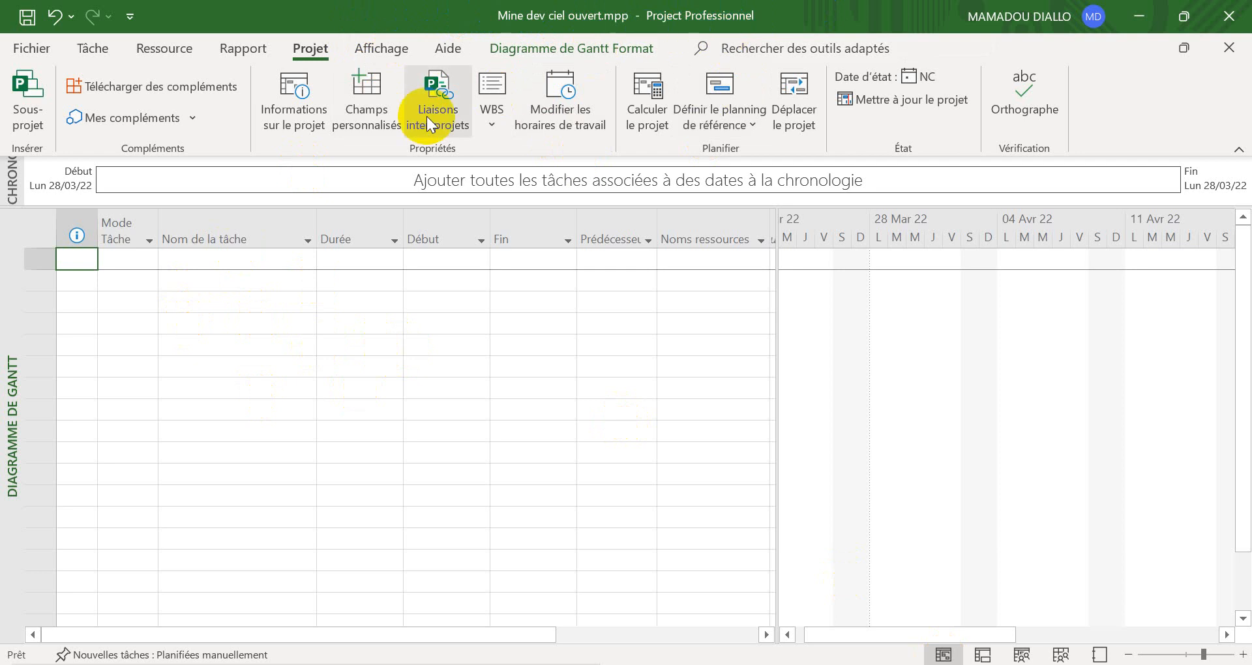
click(24, 50)
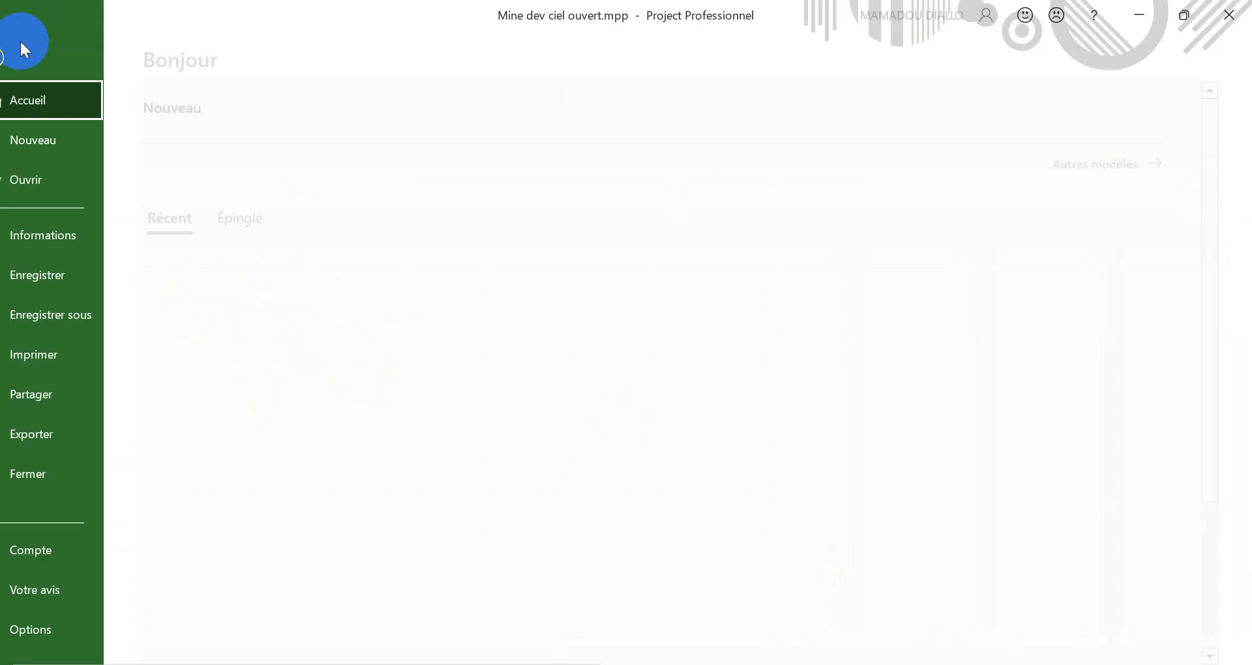
click(72, 313)
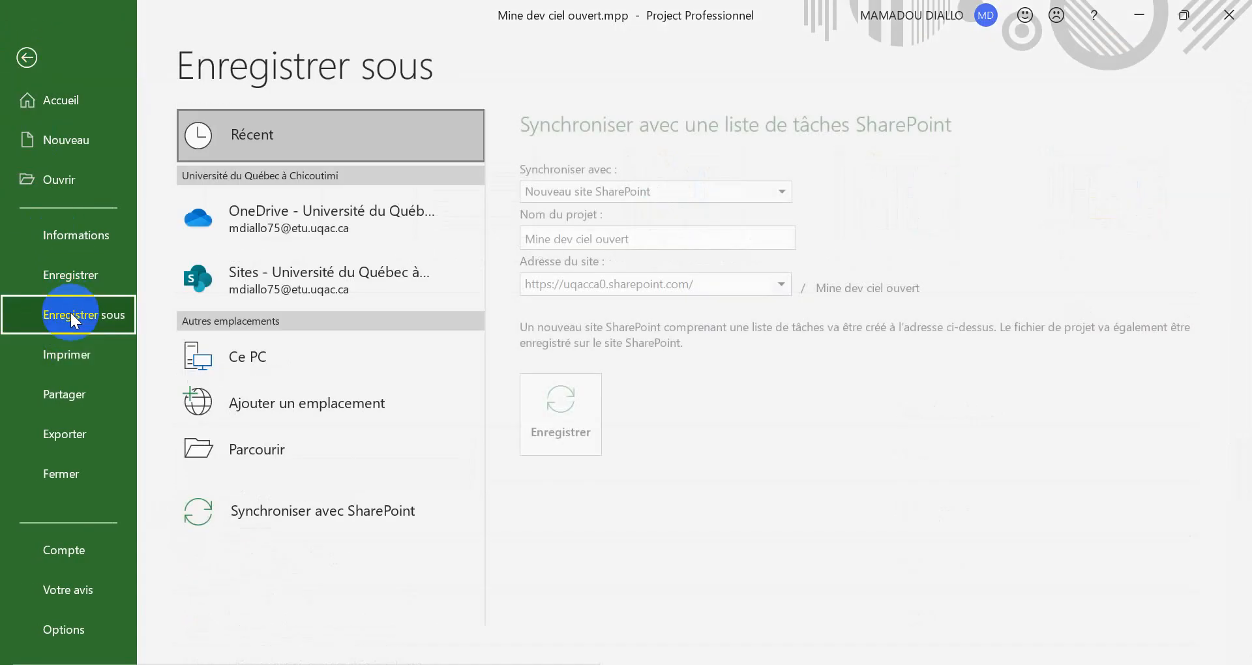
click(647, 236)
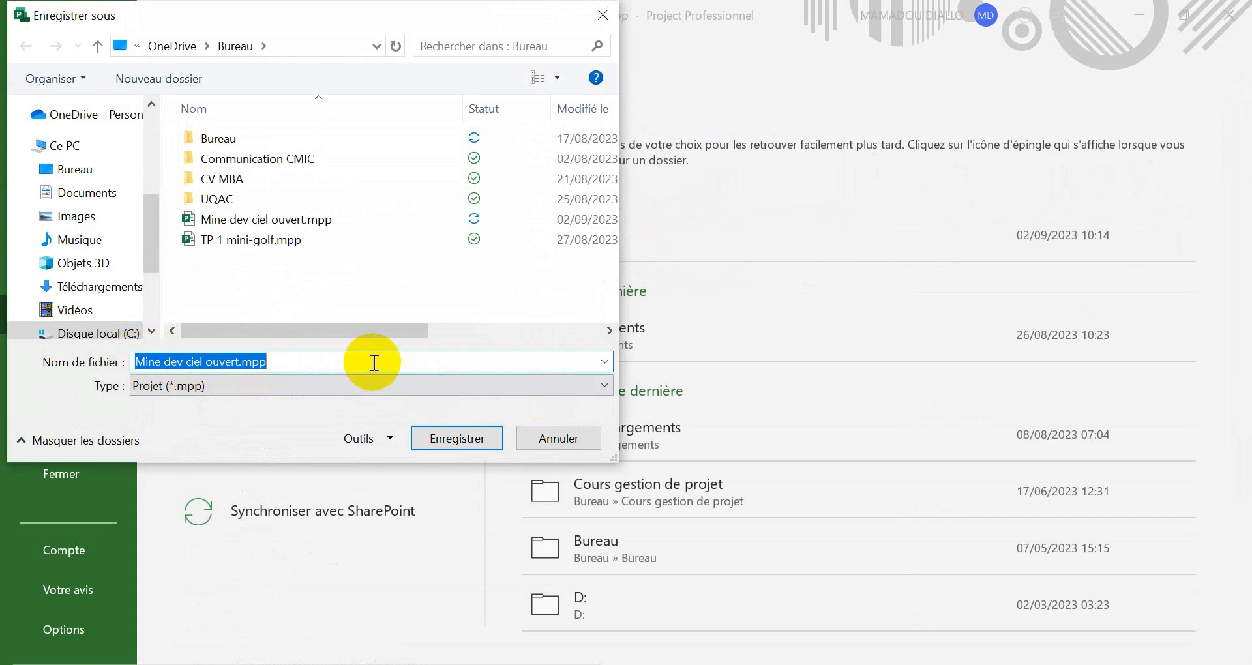
click(597, 23)
click(24, 60)
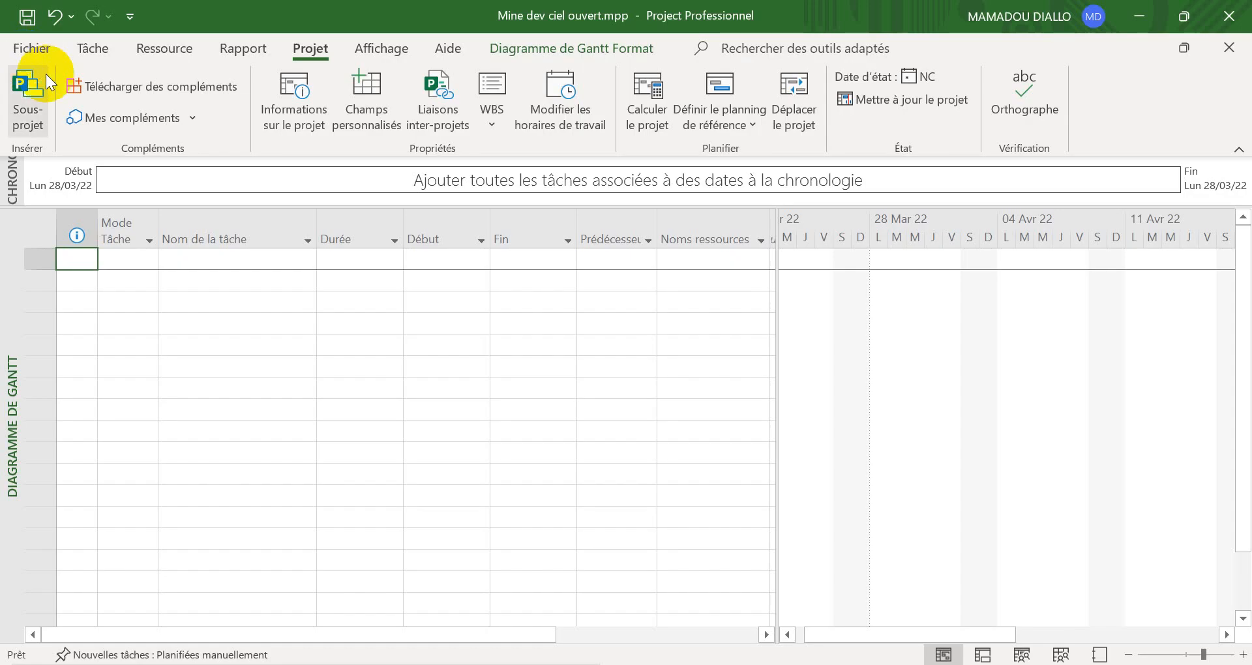
Step: Review the start date and calendar in the project information for Mine dev ciel ouvert
click(295, 92)
click(489, 143)
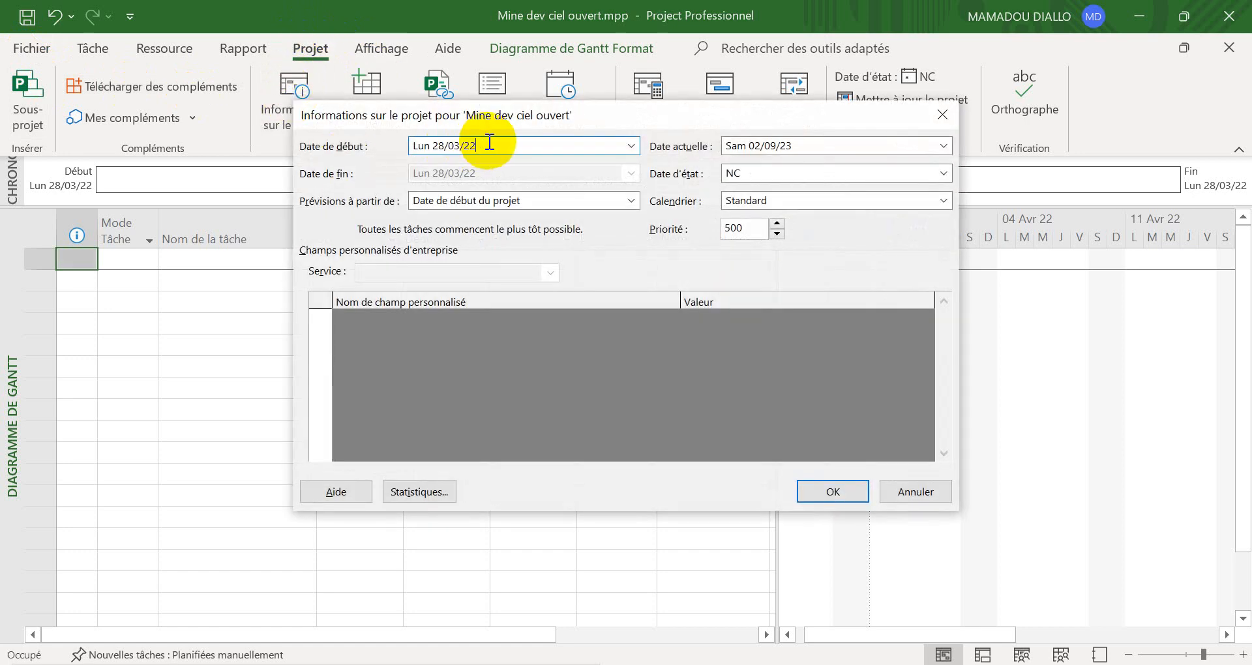
click(805, 202)
click(804, 198)
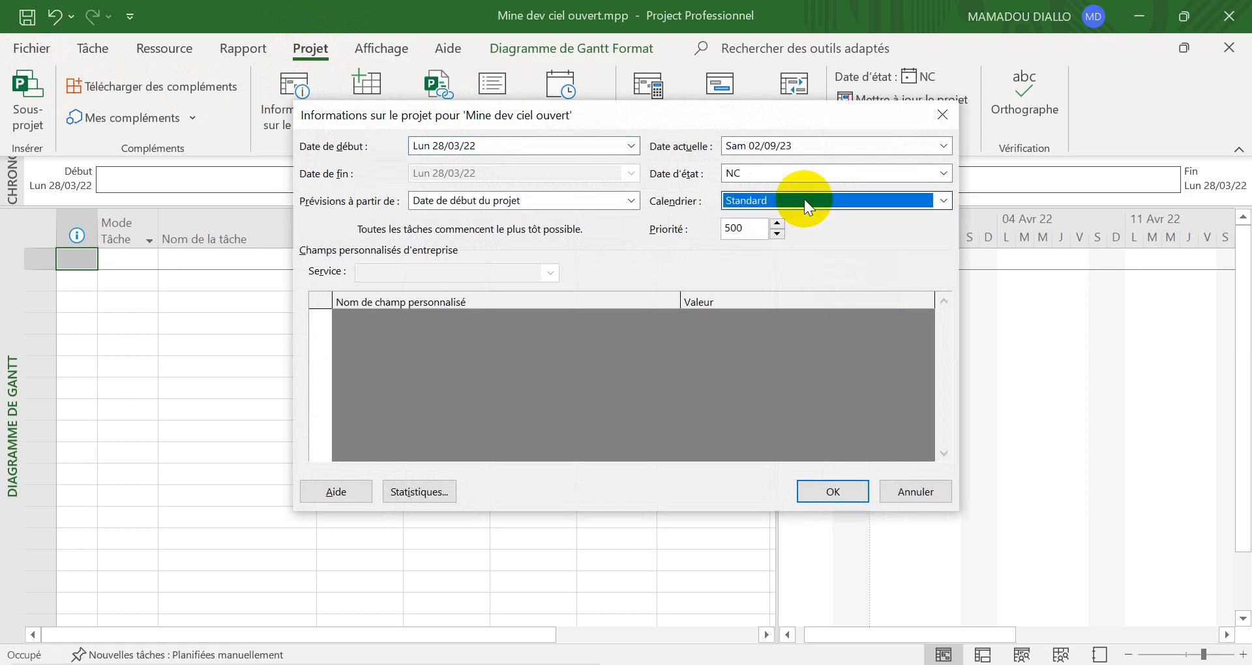
click(838, 491)
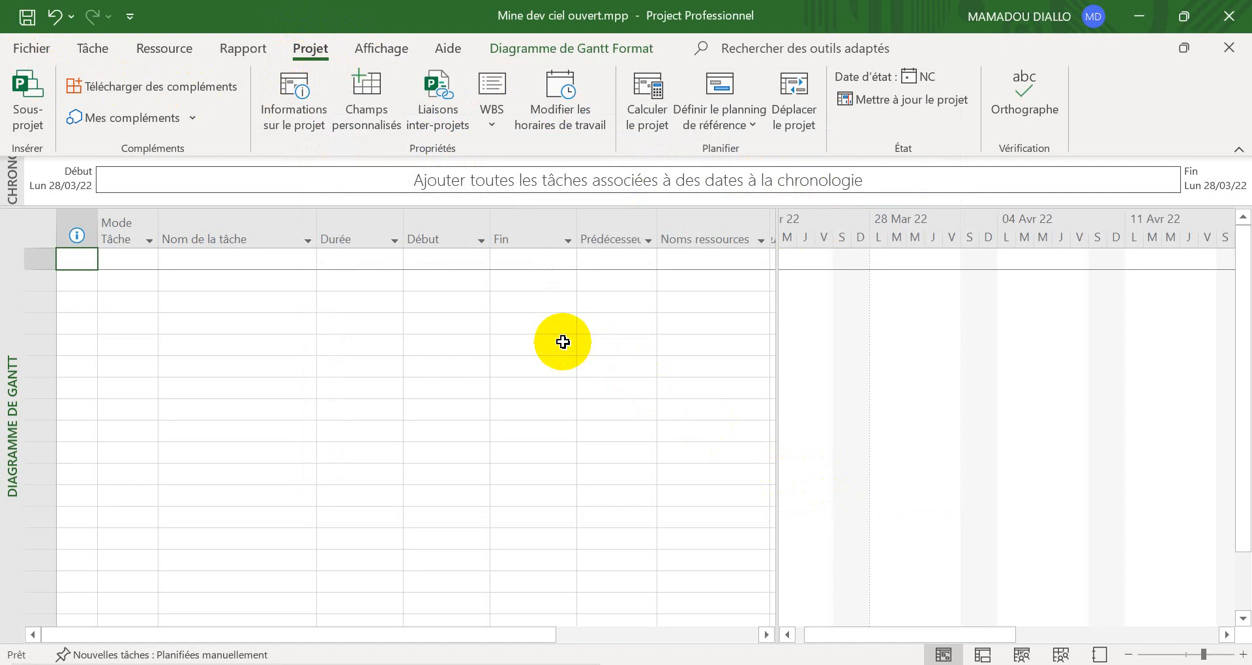
mouse_move(815, 664)
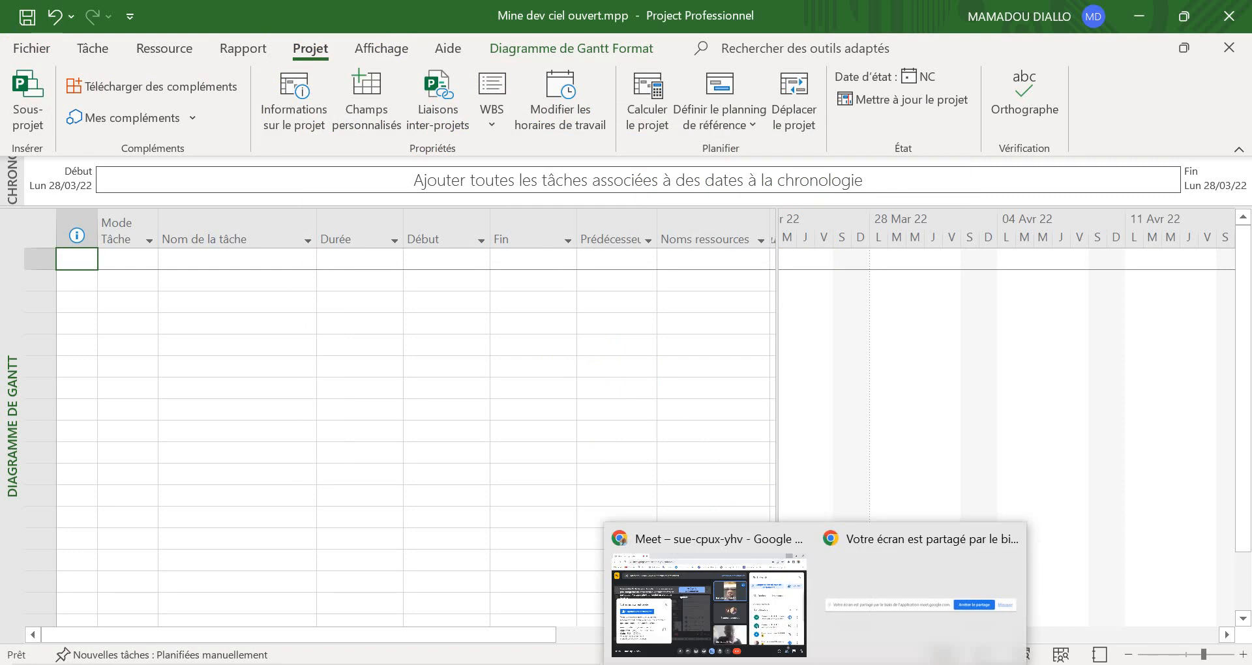
click(602, 535)
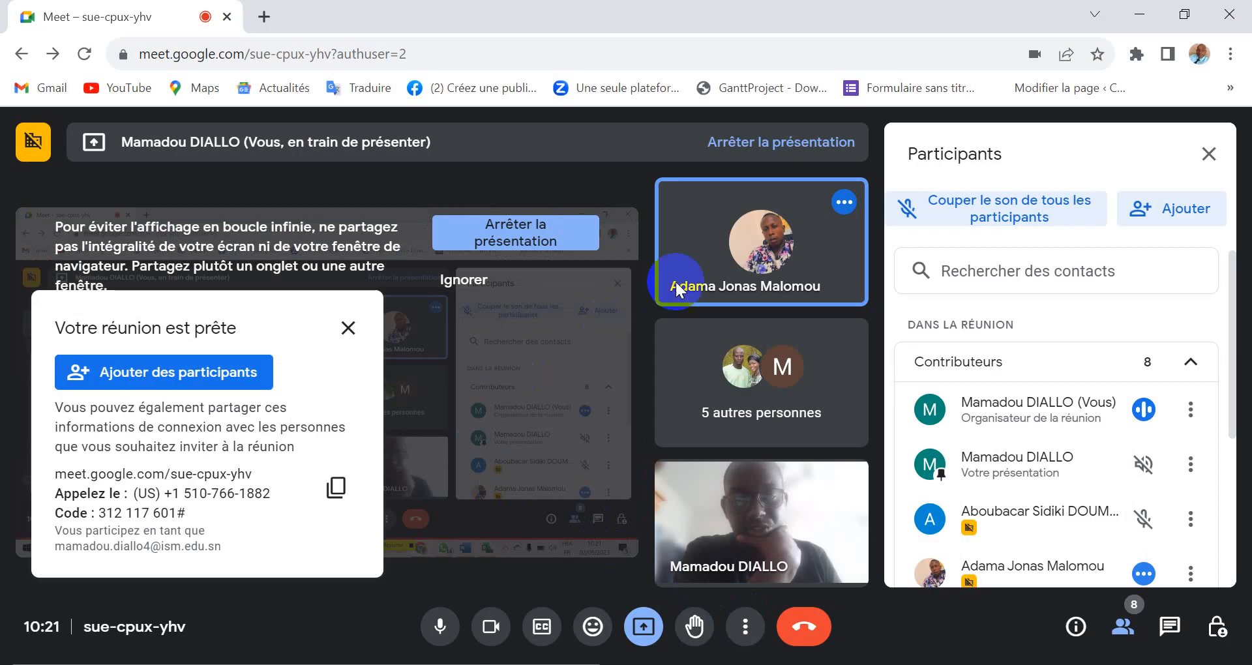
click(1132, 10)
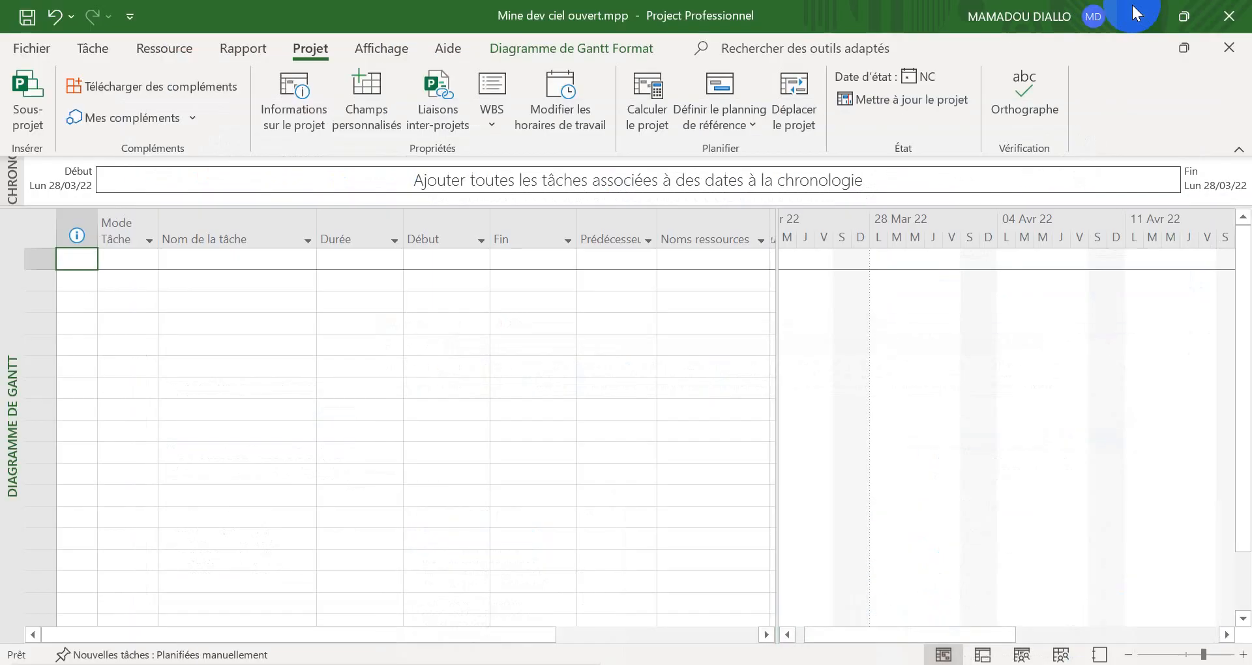
Step: Create a base calendar named "Mine dev ciel ouvert" as a copy of the Standard calendar
click(567, 104)
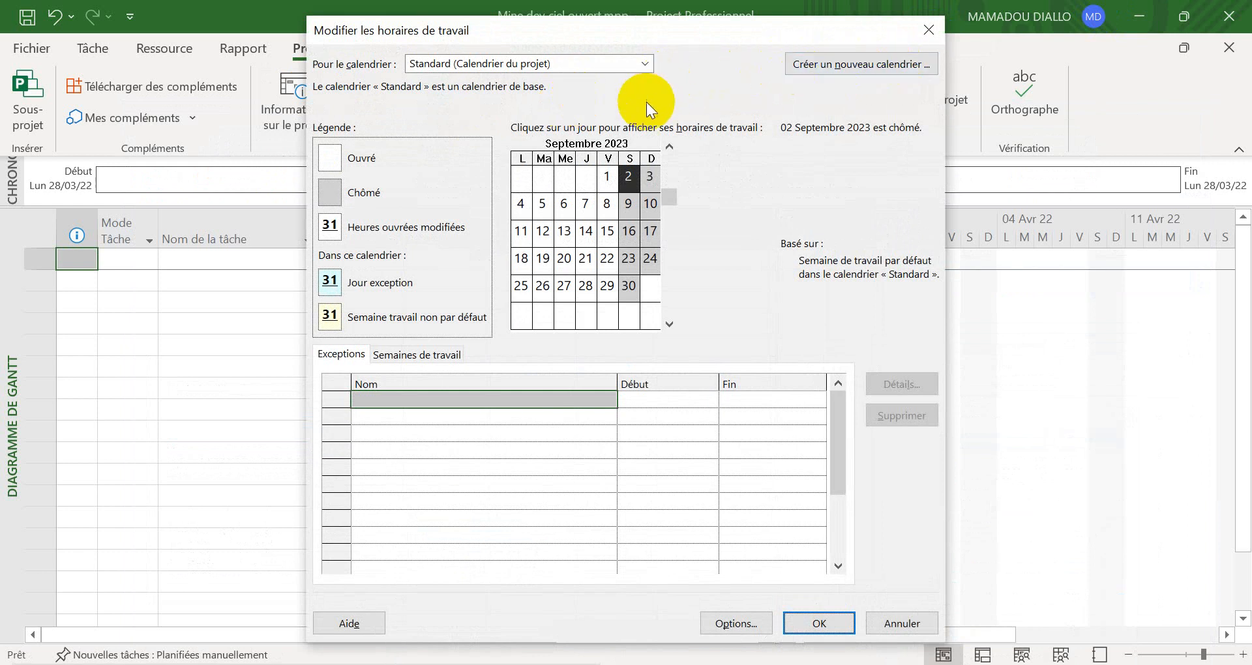
click(846, 65)
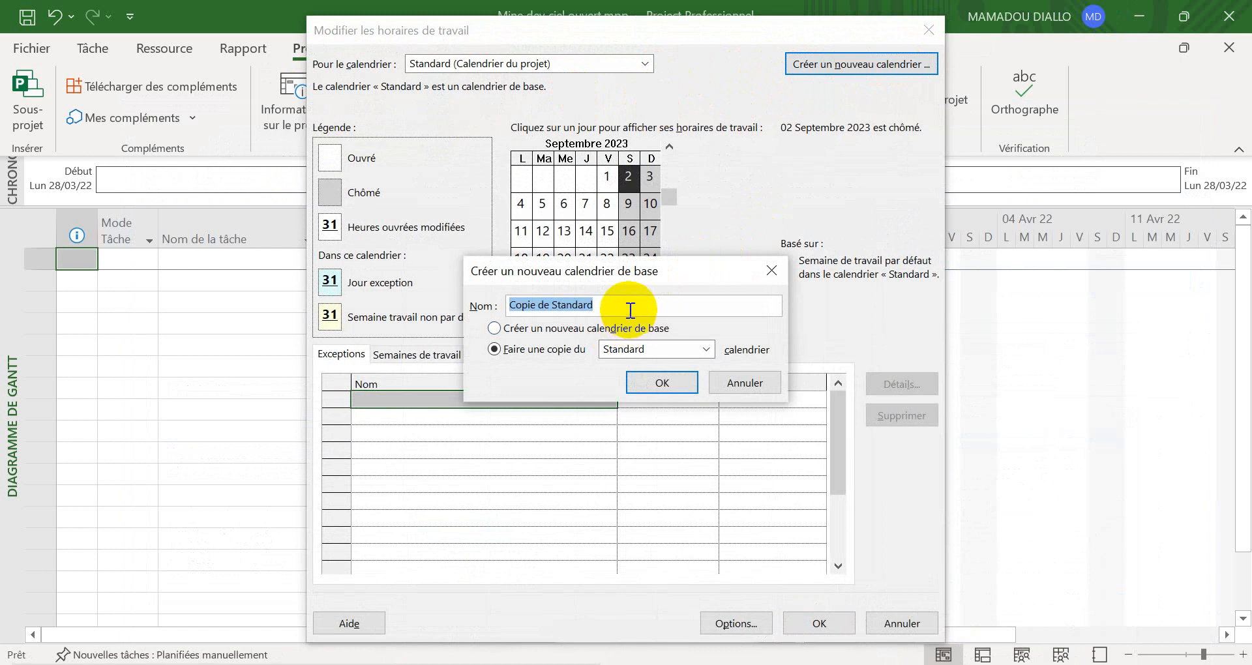
text(Mi)
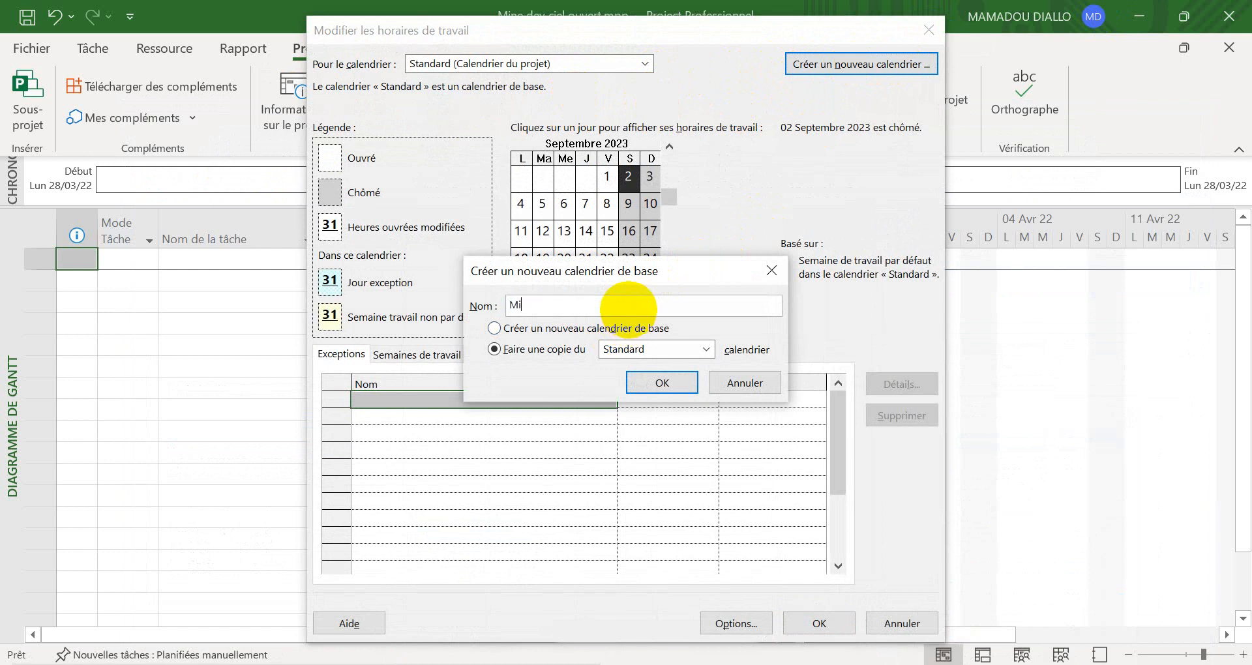
text(ne dev ciel ouvert)
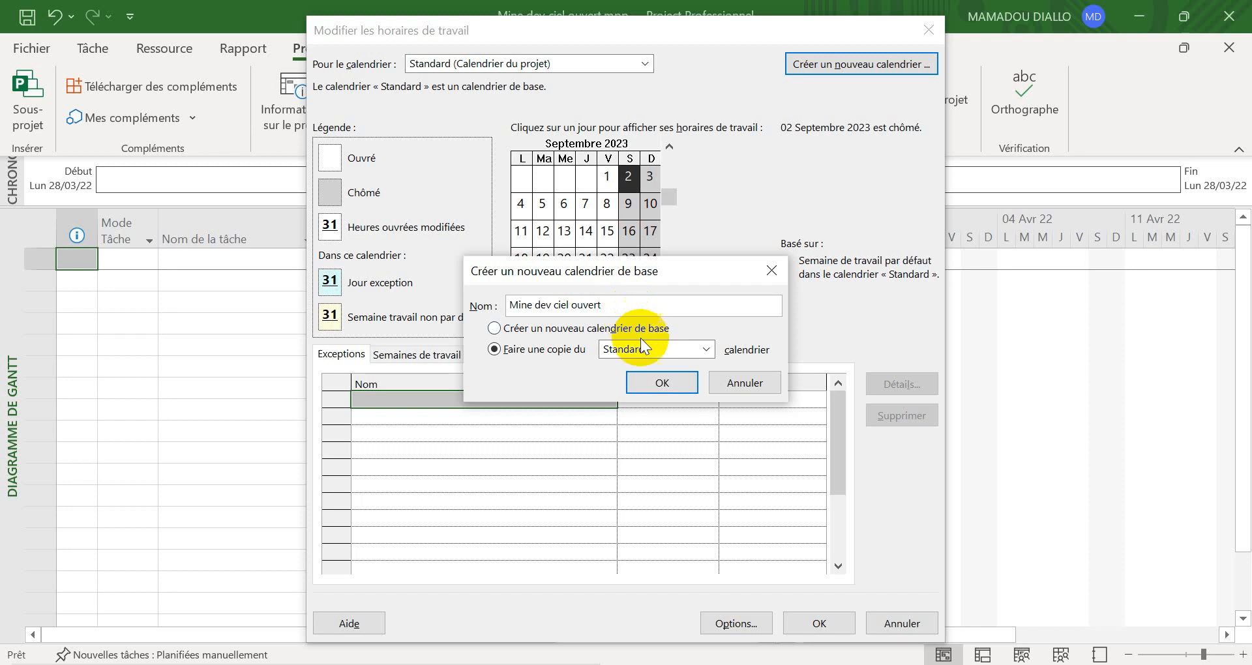
click(670, 381)
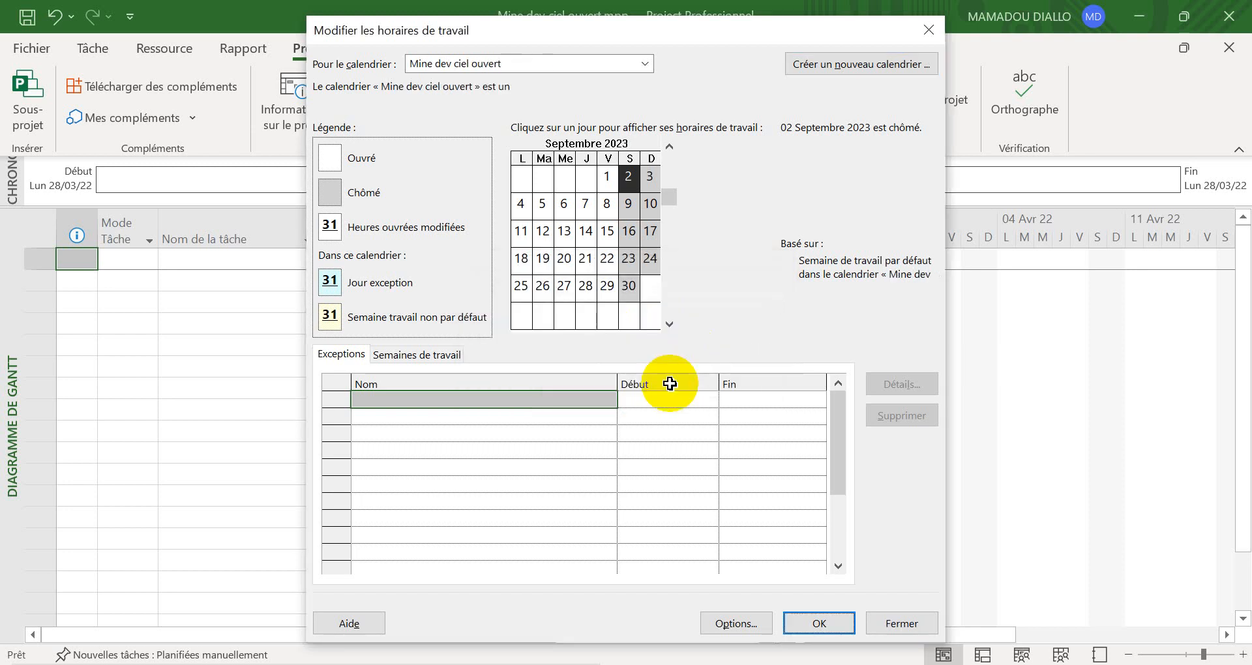
click(641, 63)
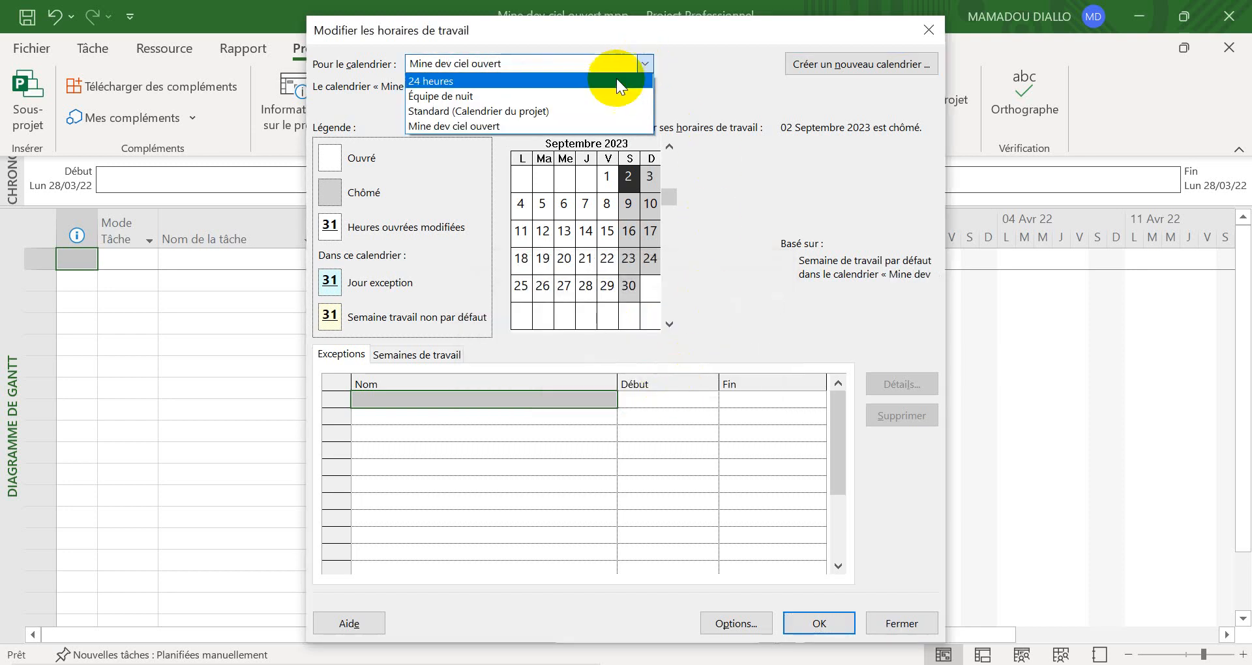
click(486, 123)
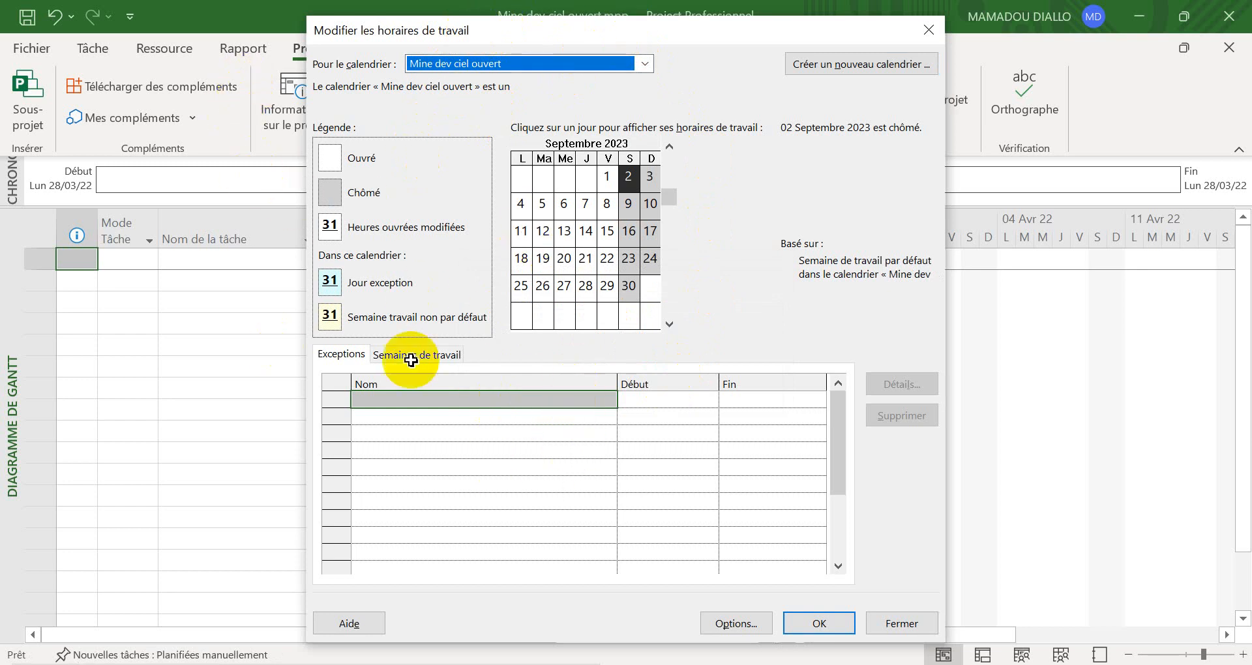
click(828, 631)
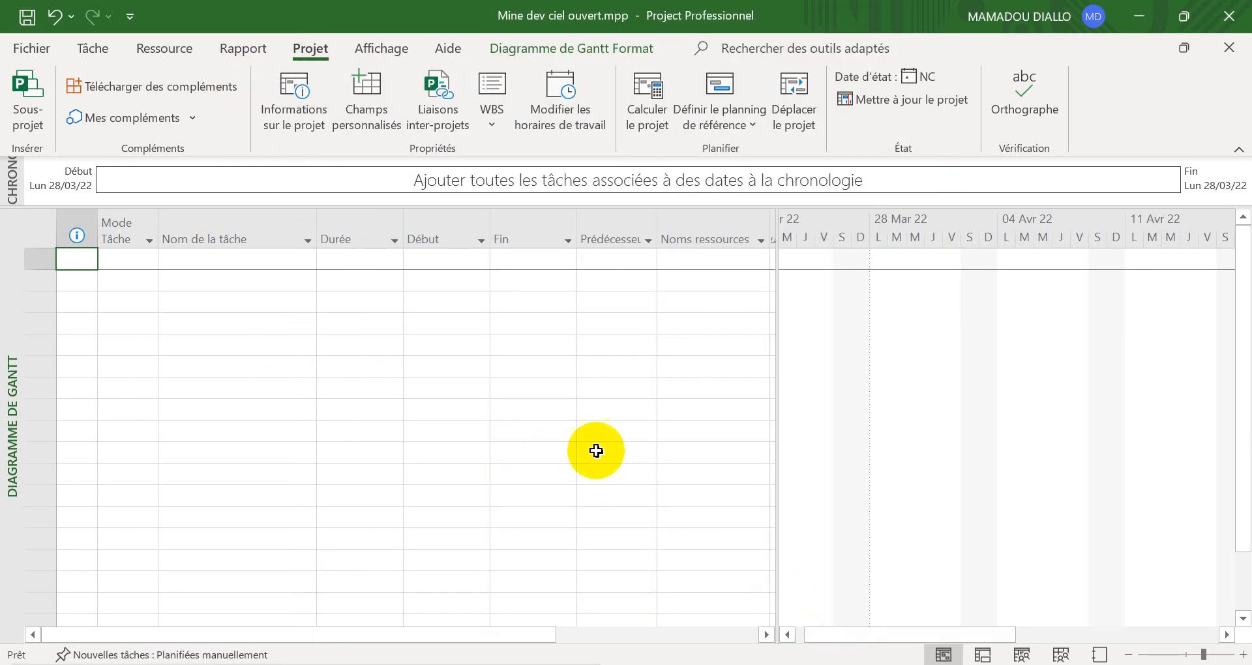
Step: Assign the "Mine dev ciel ouvert" calendar to the project in the project information
click(285, 88)
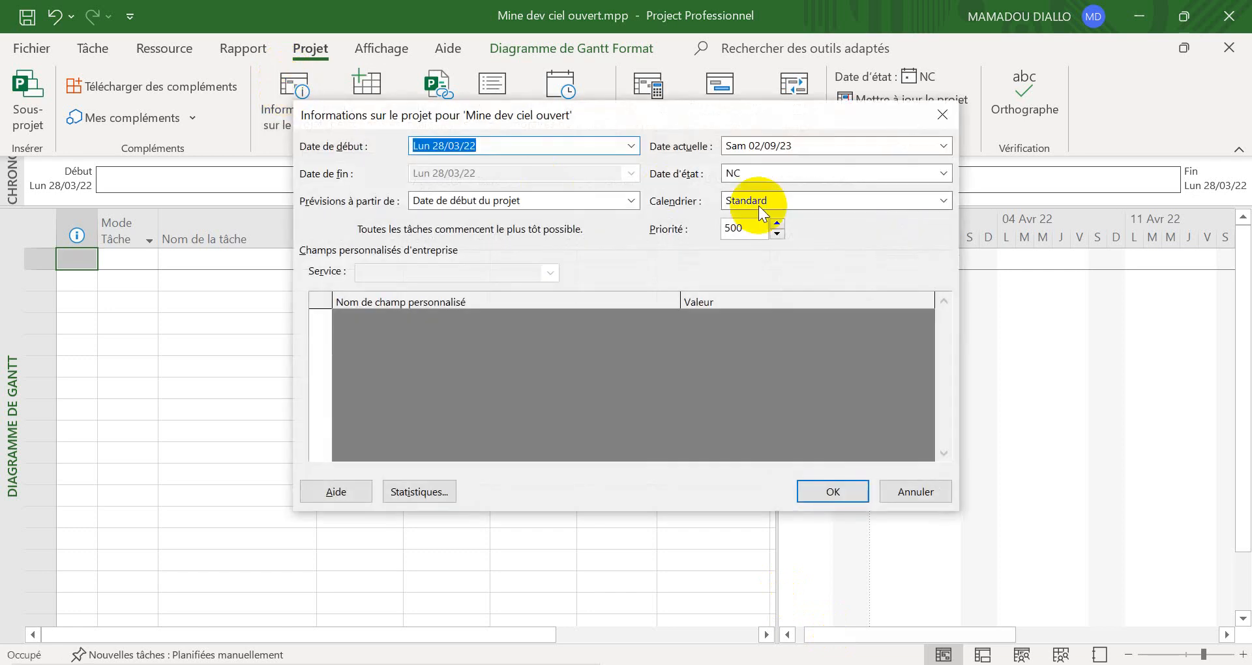
click(789, 199)
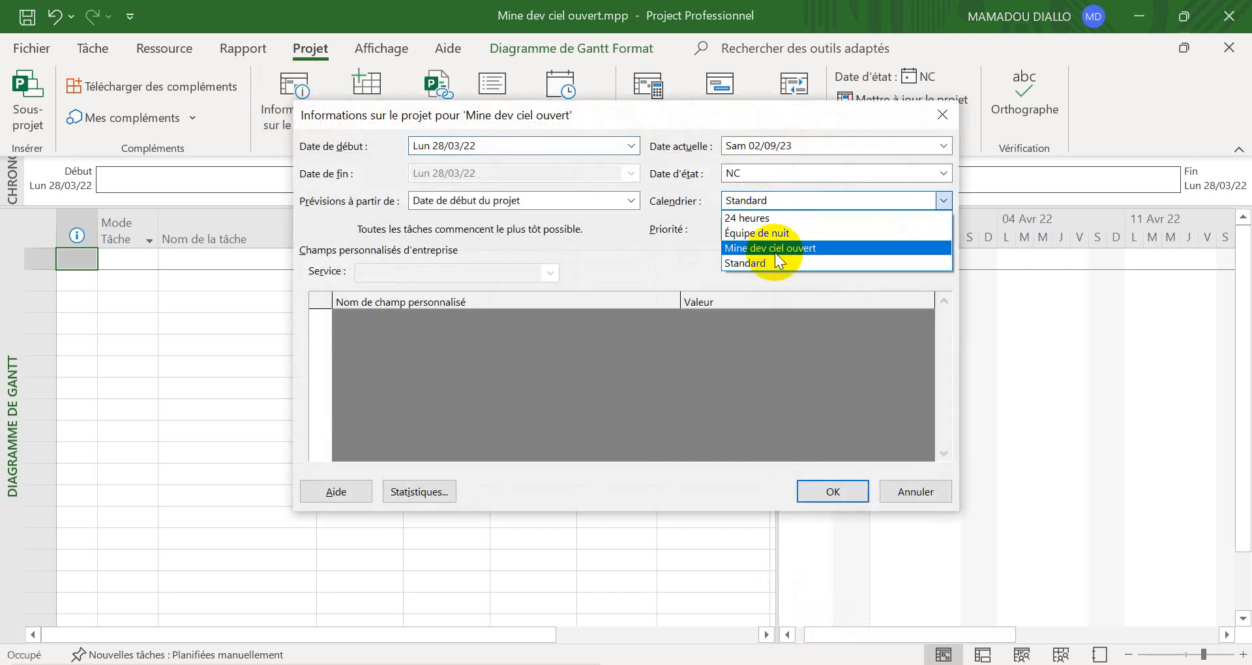
click(774, 252)
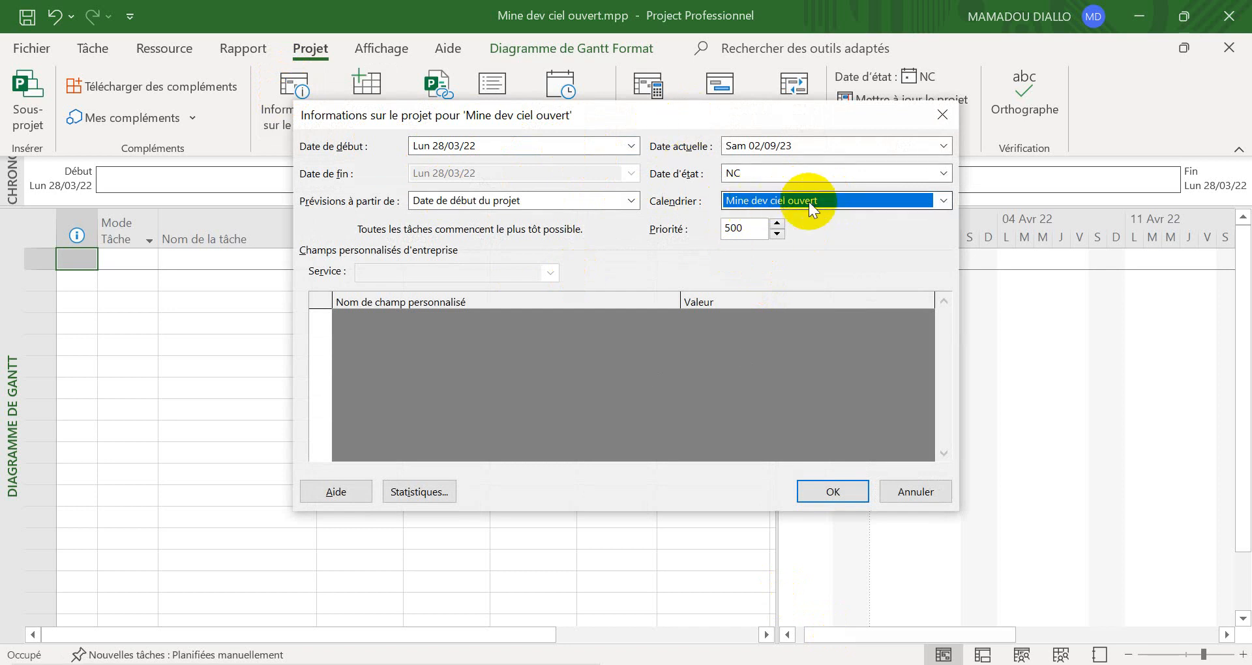
click(833, 490)
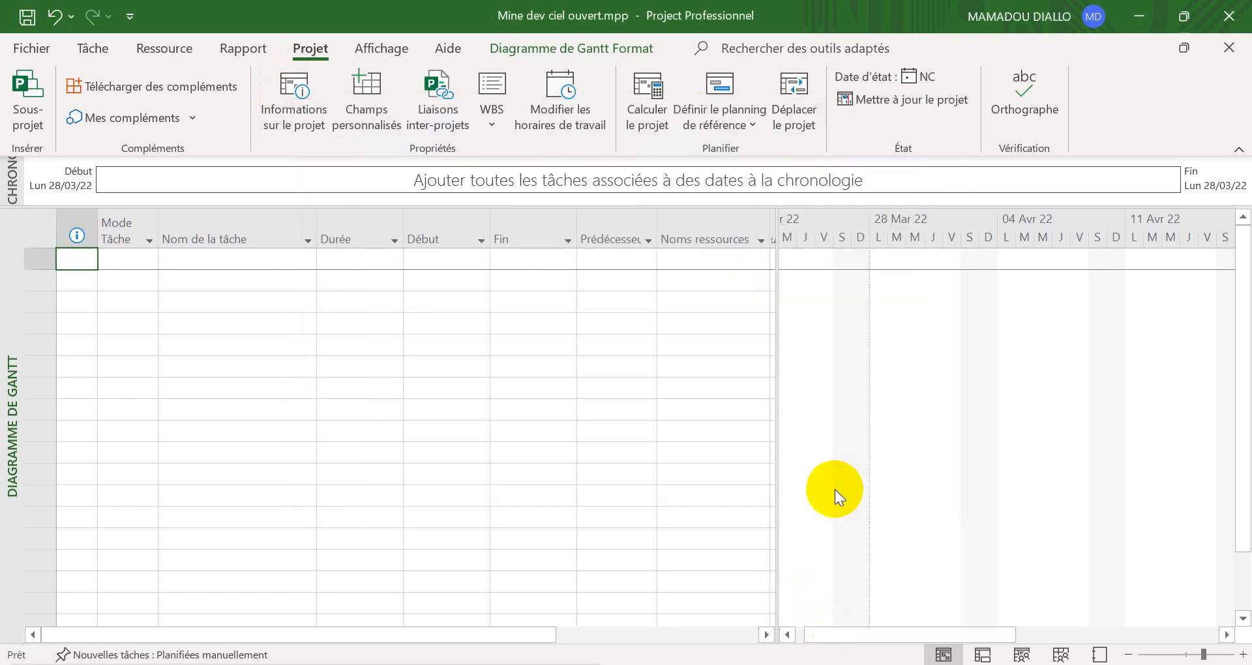
Step: Examine the exceptions and work weeks of the "Mine dev ciel ouvert" calendar in the working time settings
click(566, 92)
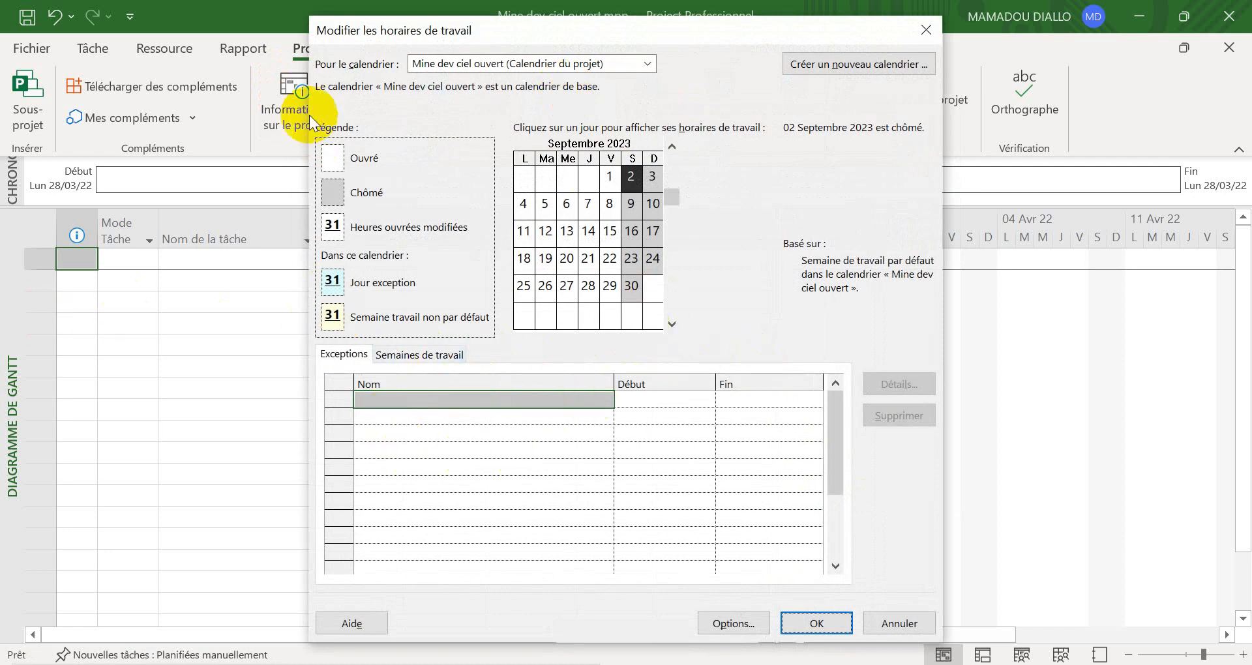
click(428, 358)
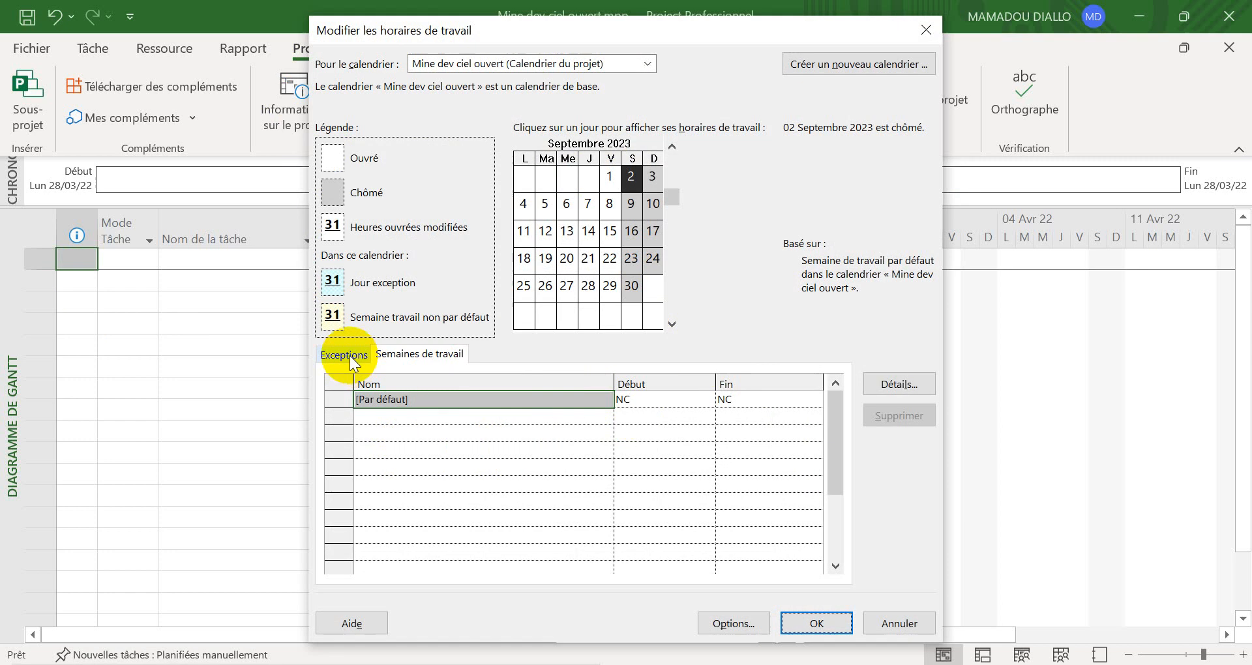
click(349, 355)
click(417, 354)
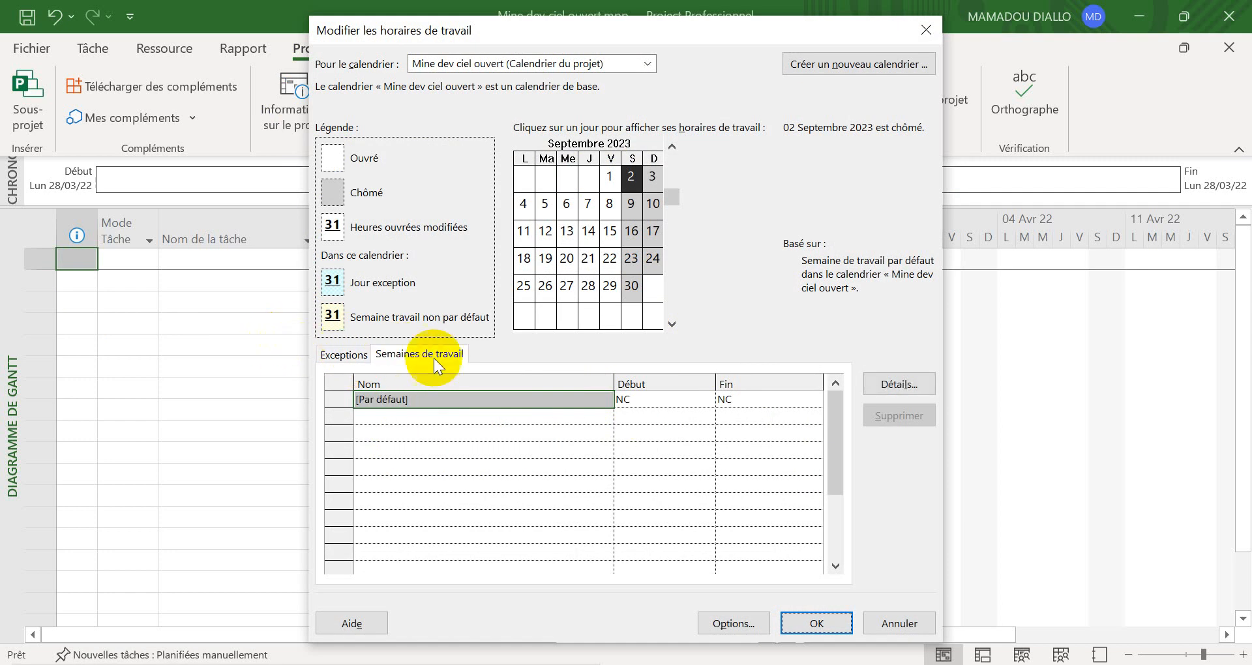
click(342, 356)
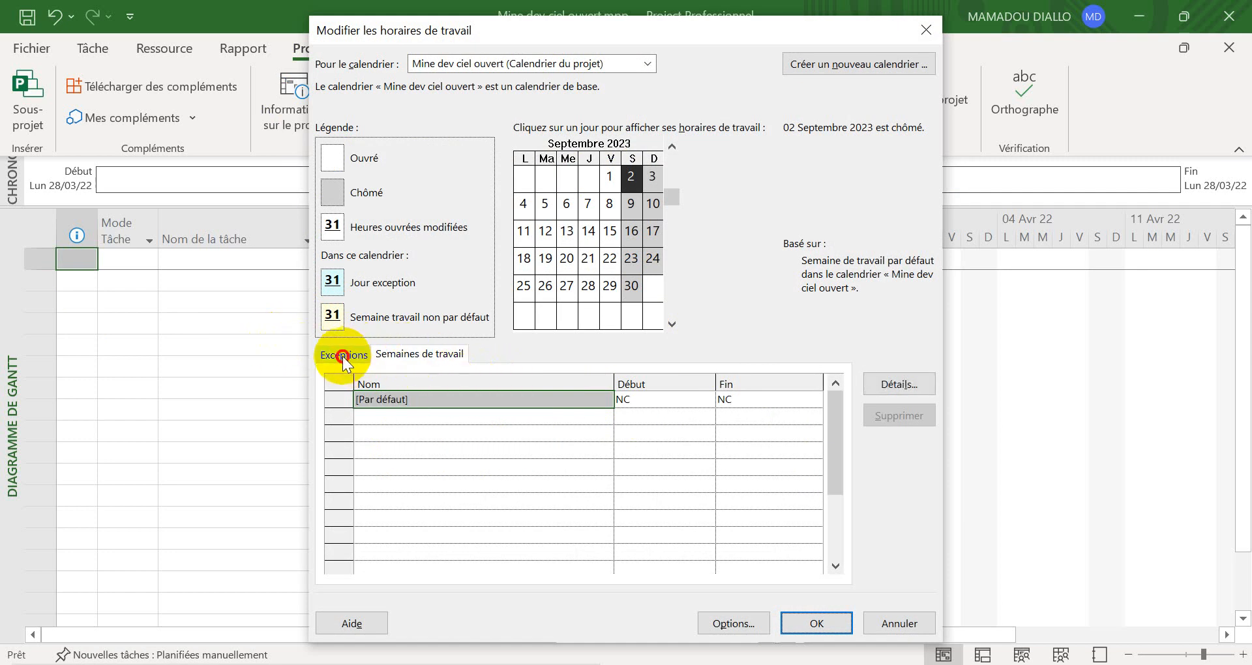
click(417, 357)
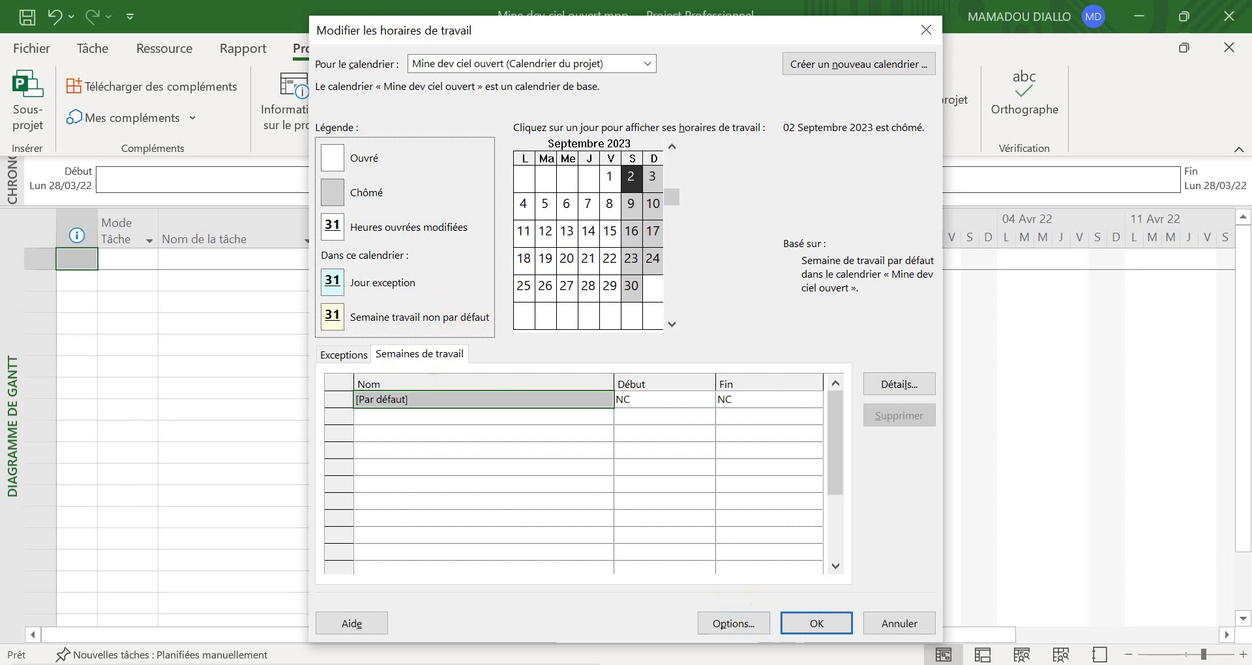
click(815, 664)
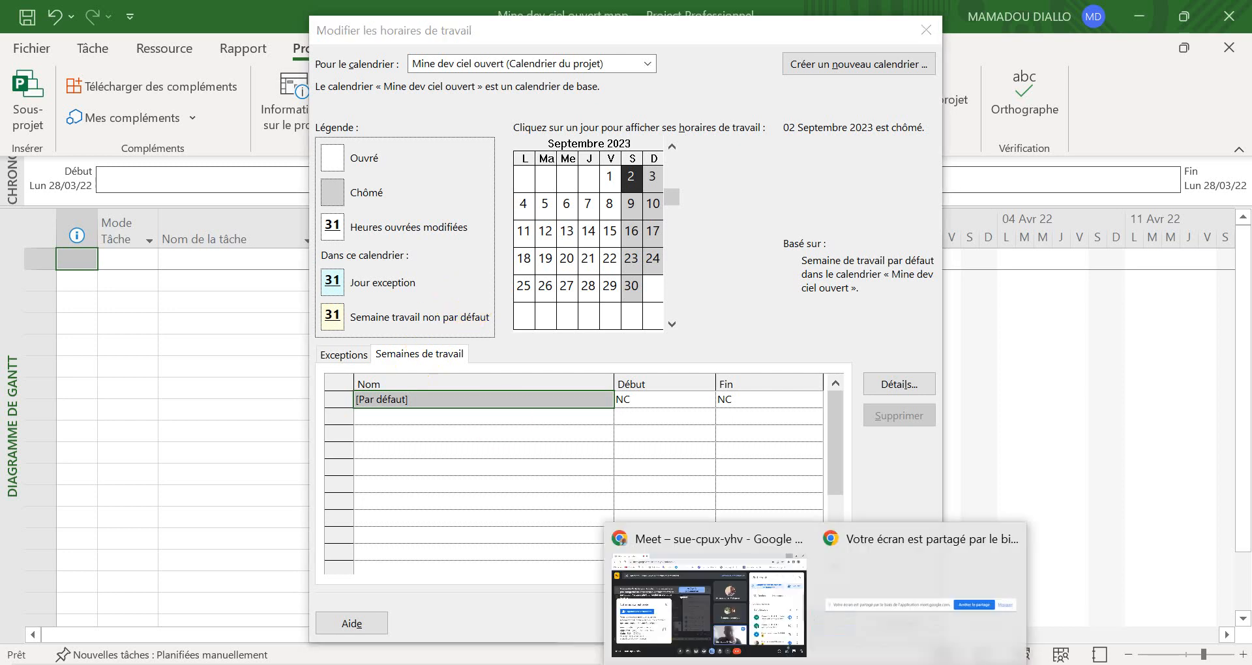
click(699, 599)
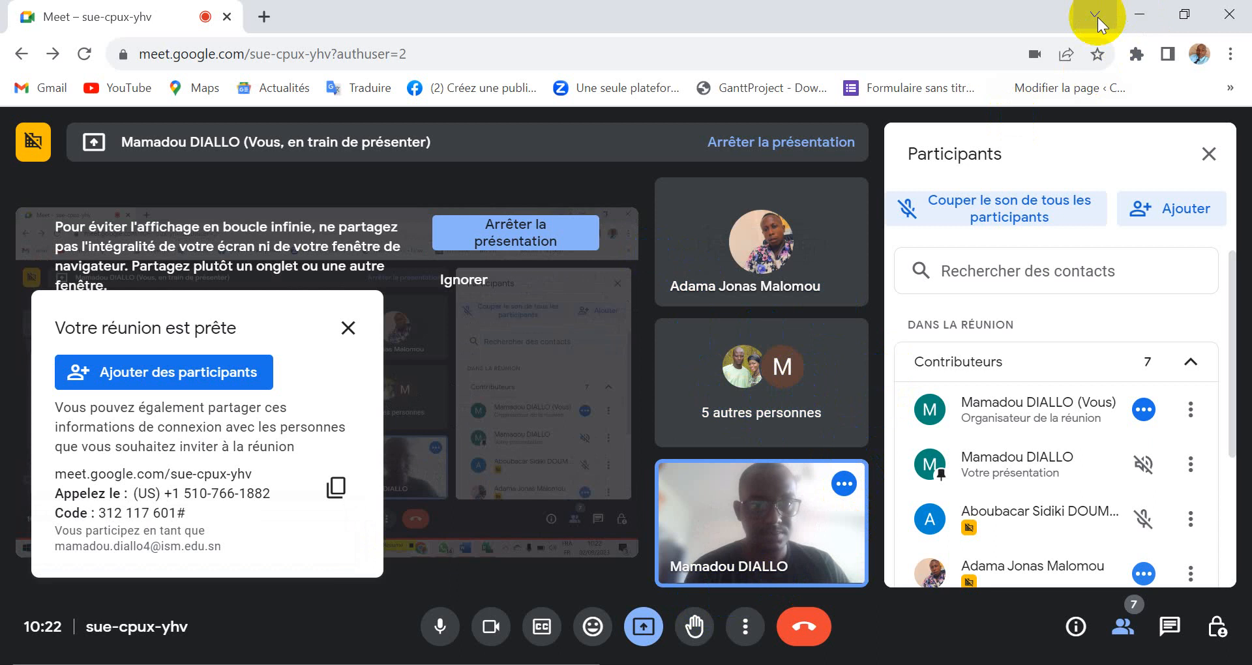
click(1133, 11)
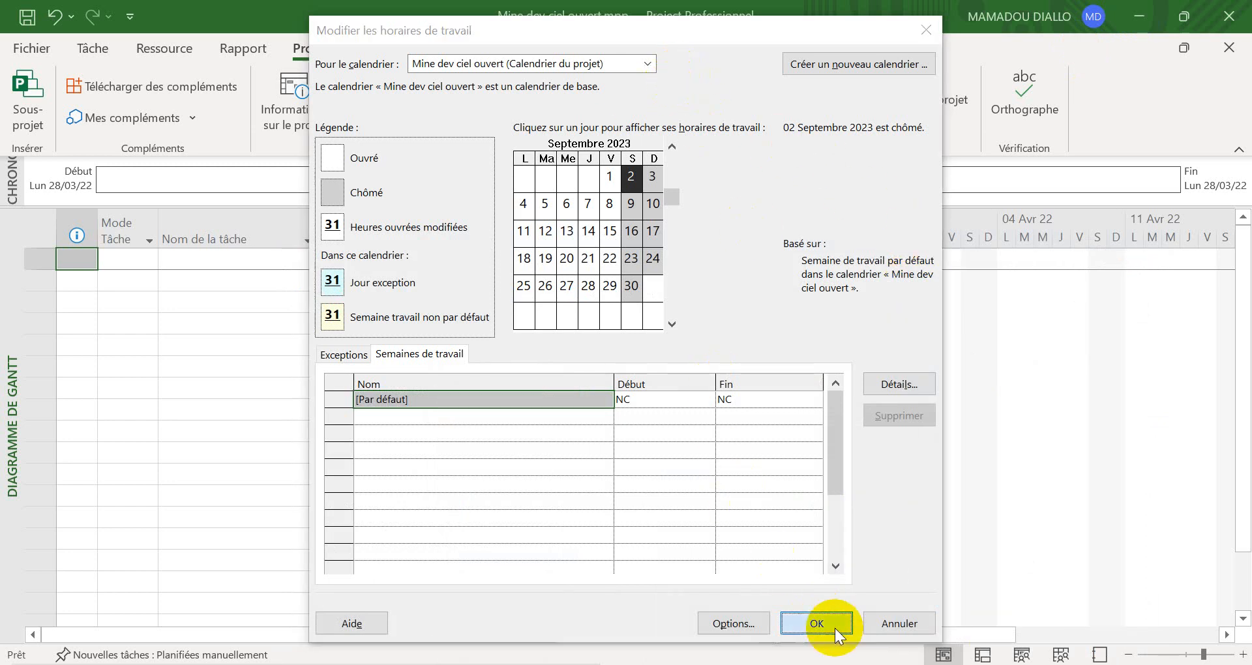
Step: Close the working time settings and check the start date and calendar in the project information
click(817, 623)
click(302, 98)
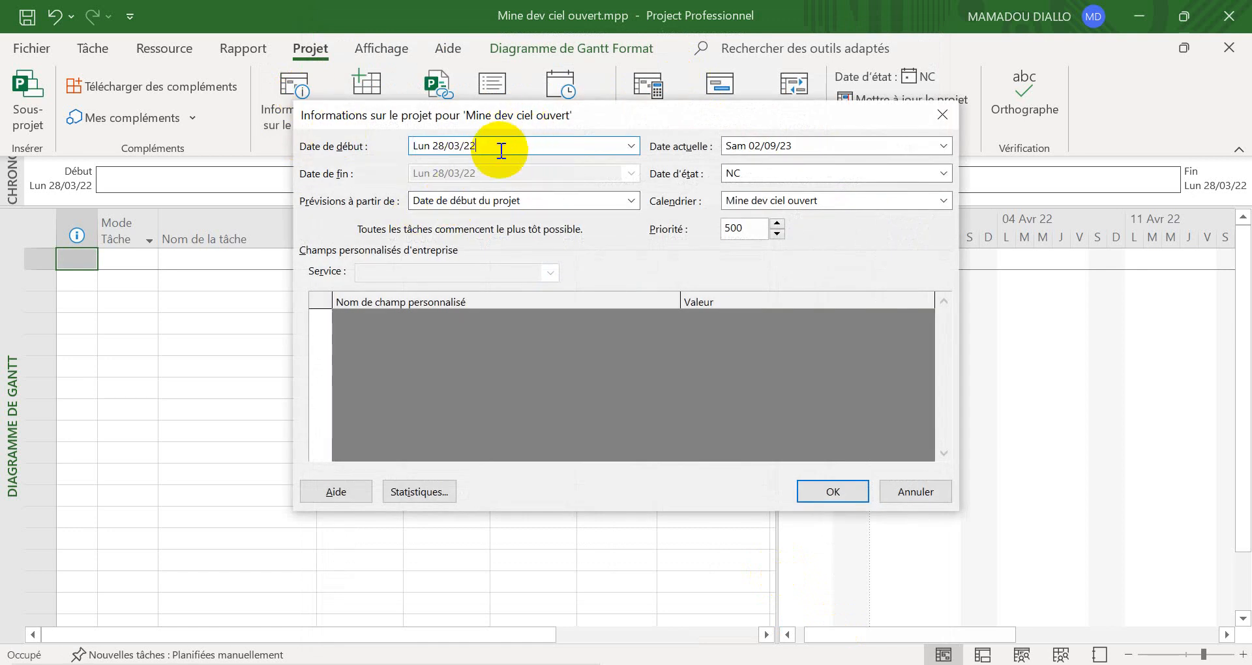
click(843, 492)
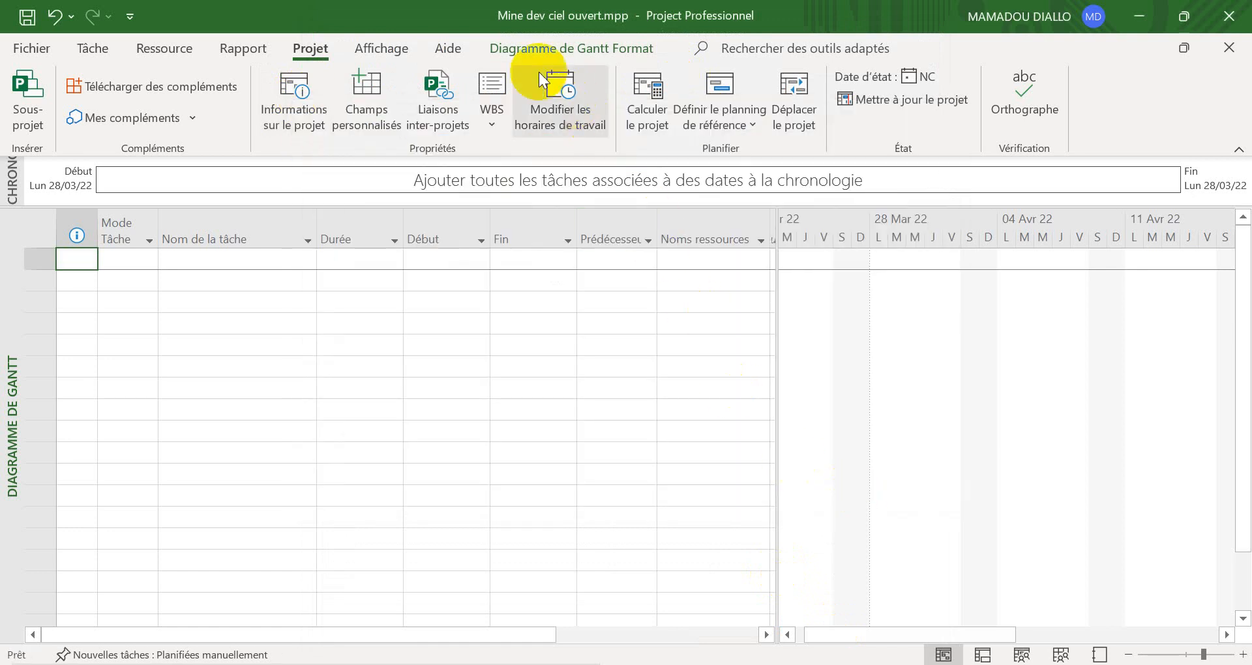
Step: Open the working time settings for the "Mine dev ciel ouvert" project calendar
click(573, 107)
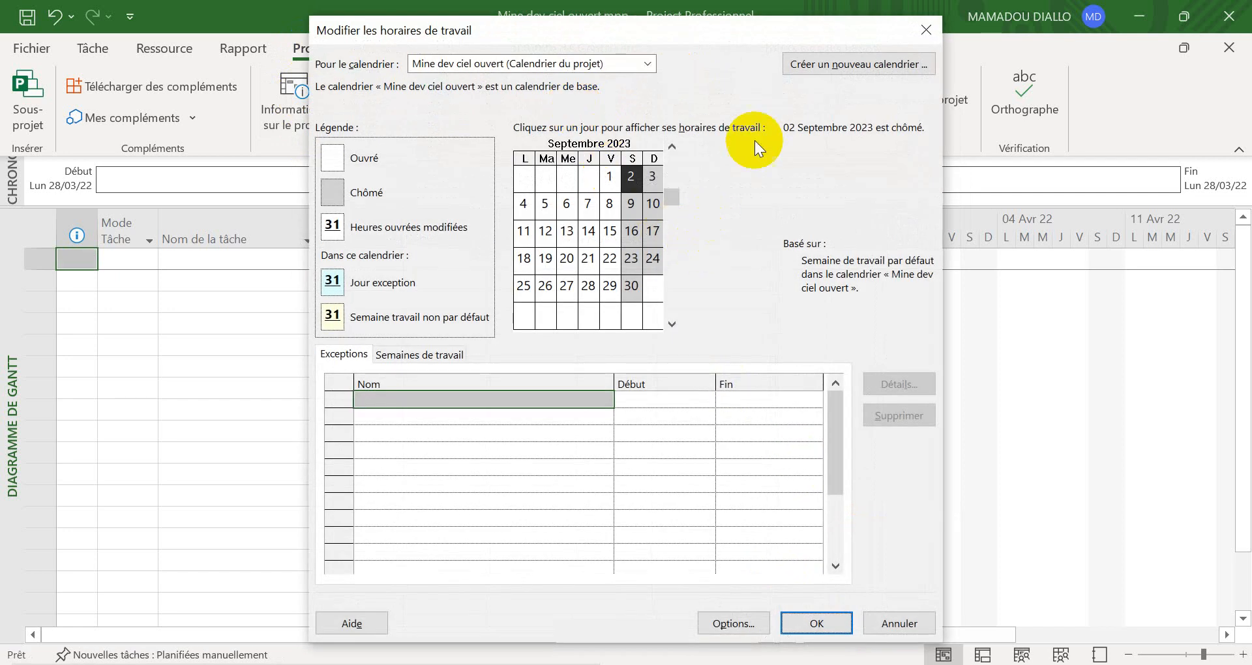
click(851, 65)
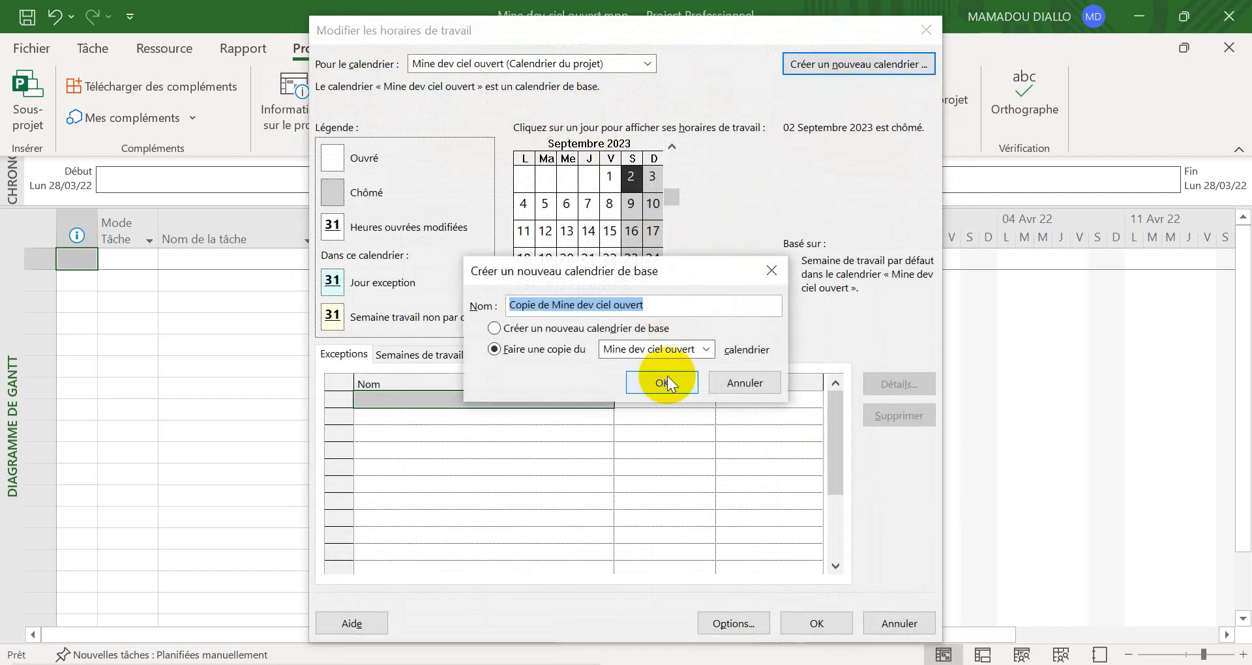
click(733, 382)
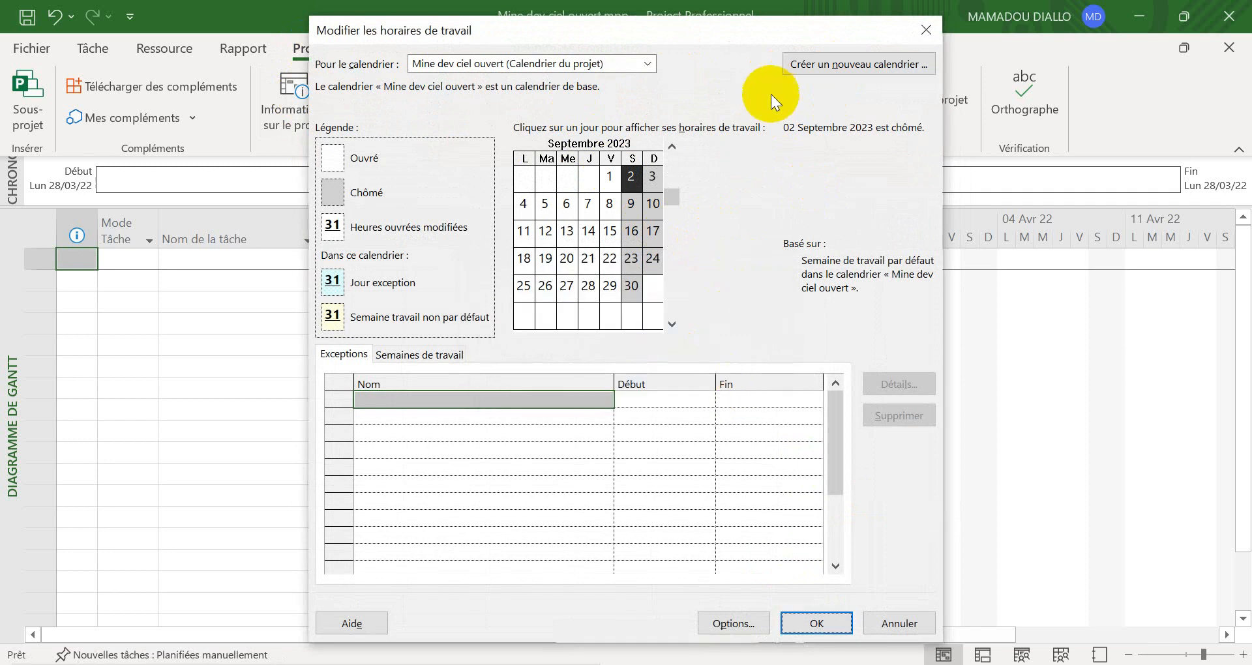
Step: Reselect the "Mine dev ciel ouvert" calendar in the project information and display its work weeks in the working time settings
click(817, 622)
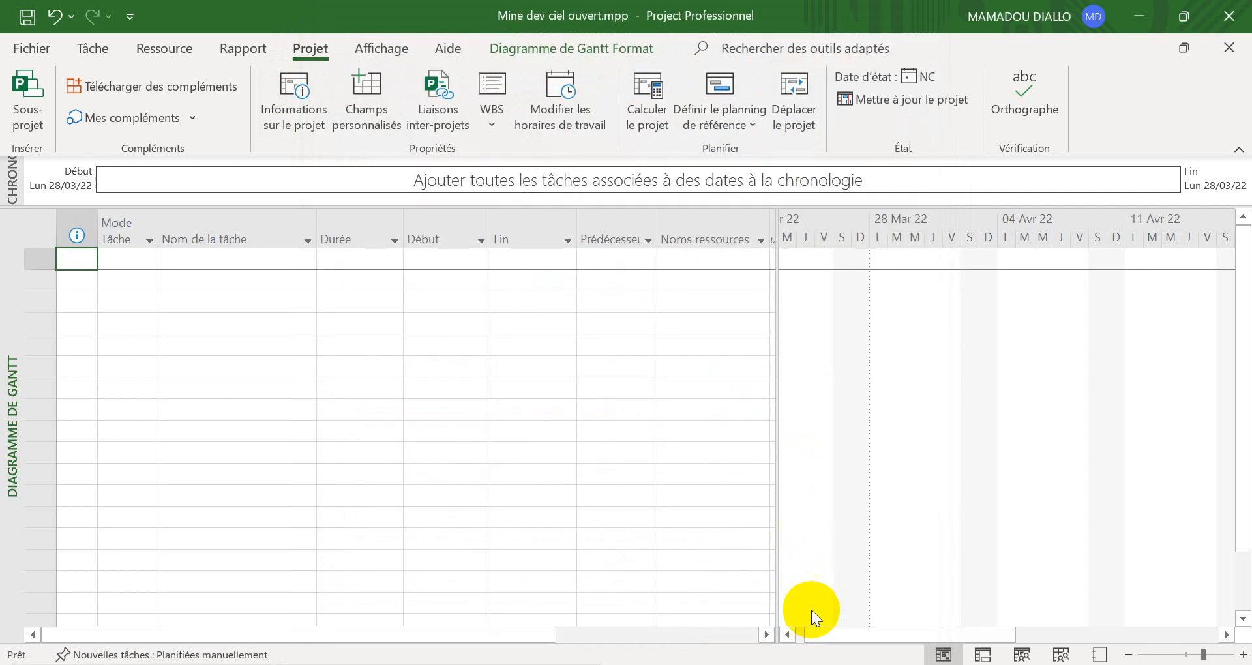
click(311, 96)
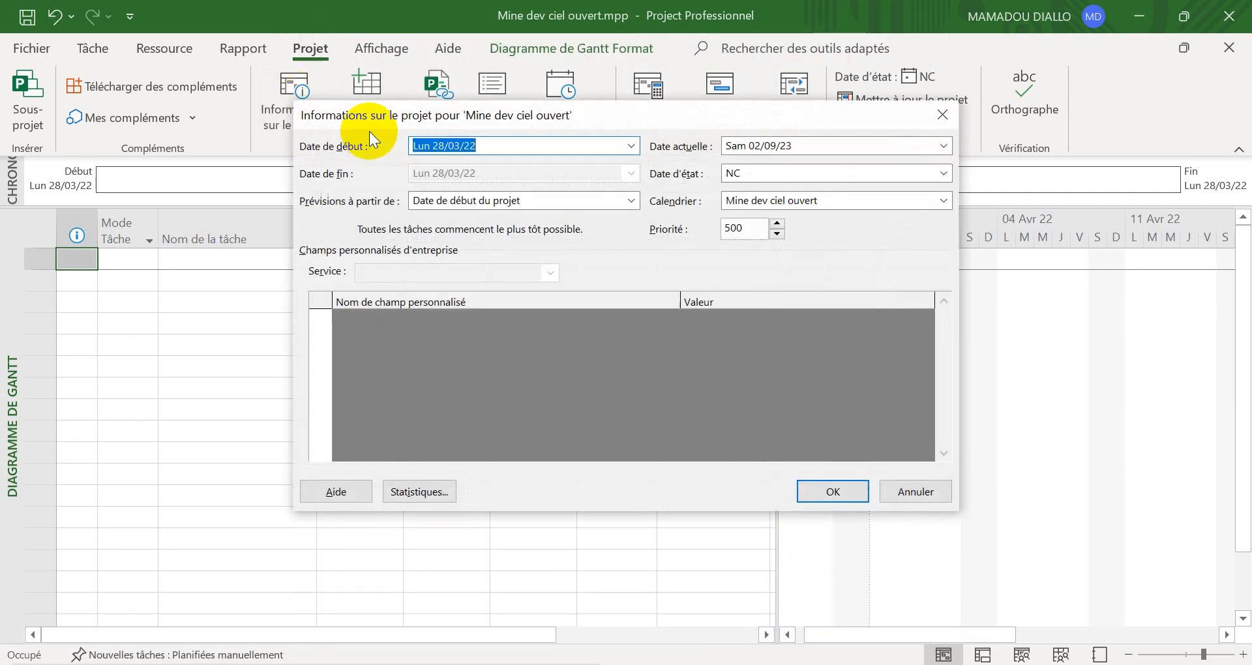
click(858, 204)
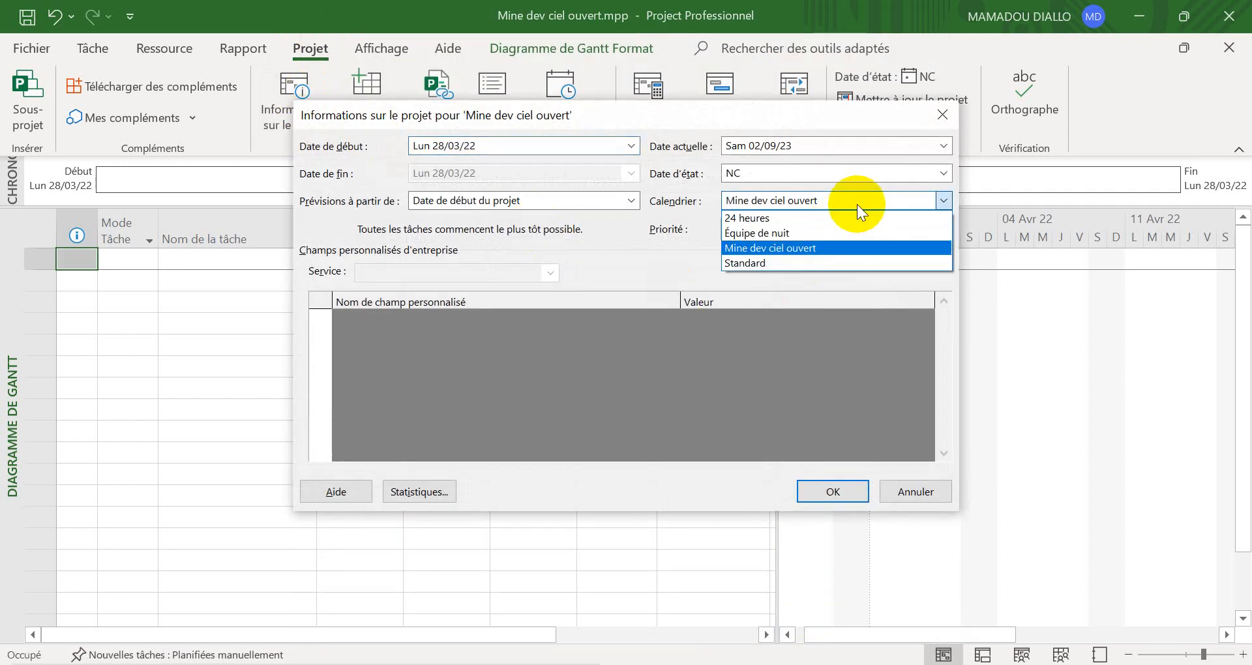
click(818, 255)
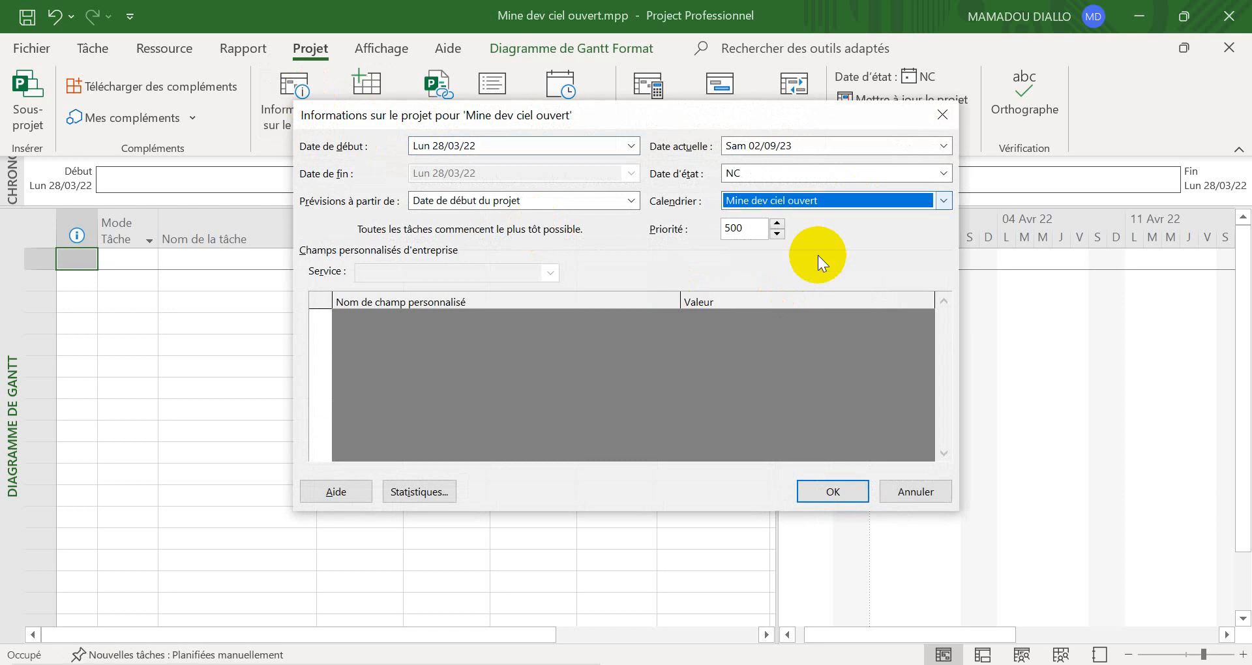
click(842, 486)
click(575, 93)
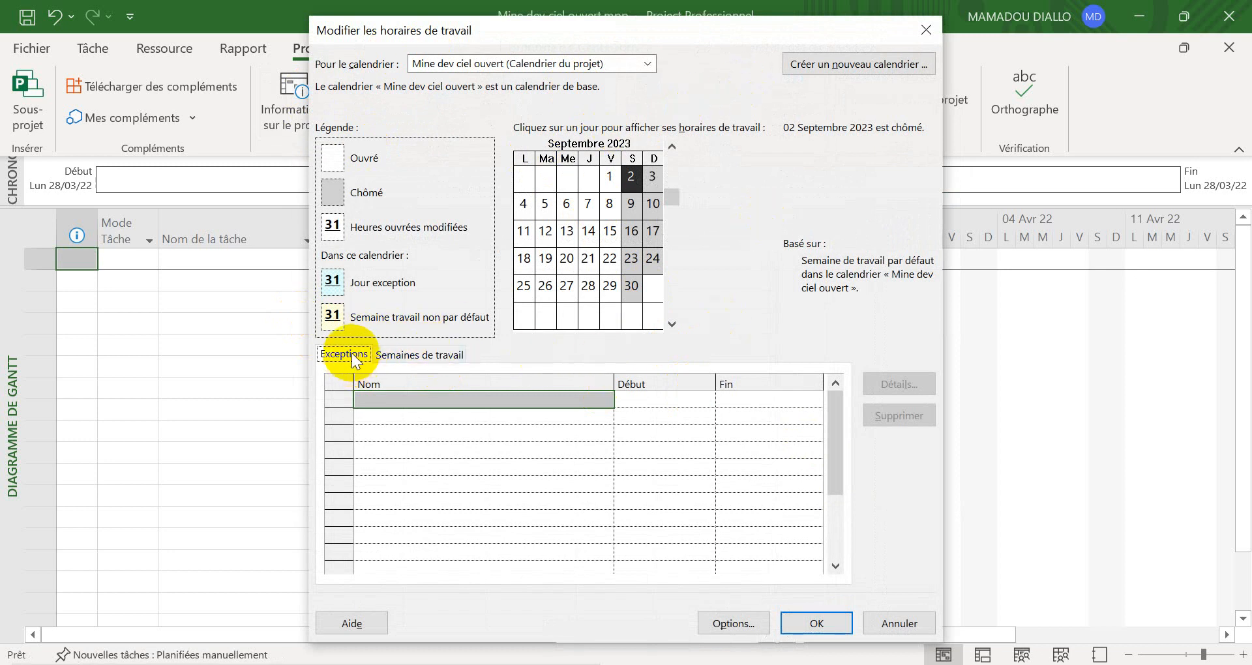
click(393, 356)
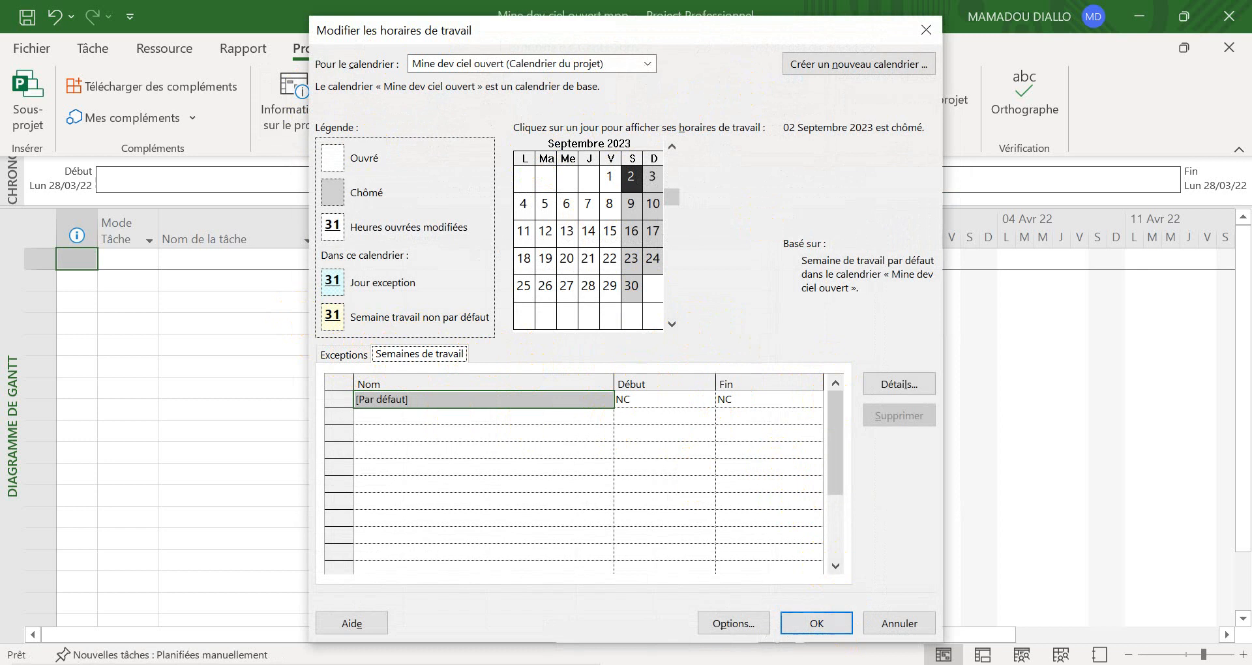
Step: Switch to the Google Meet call and admit the participant waiting for acceptance
click(816, 664)
click(748, 641)
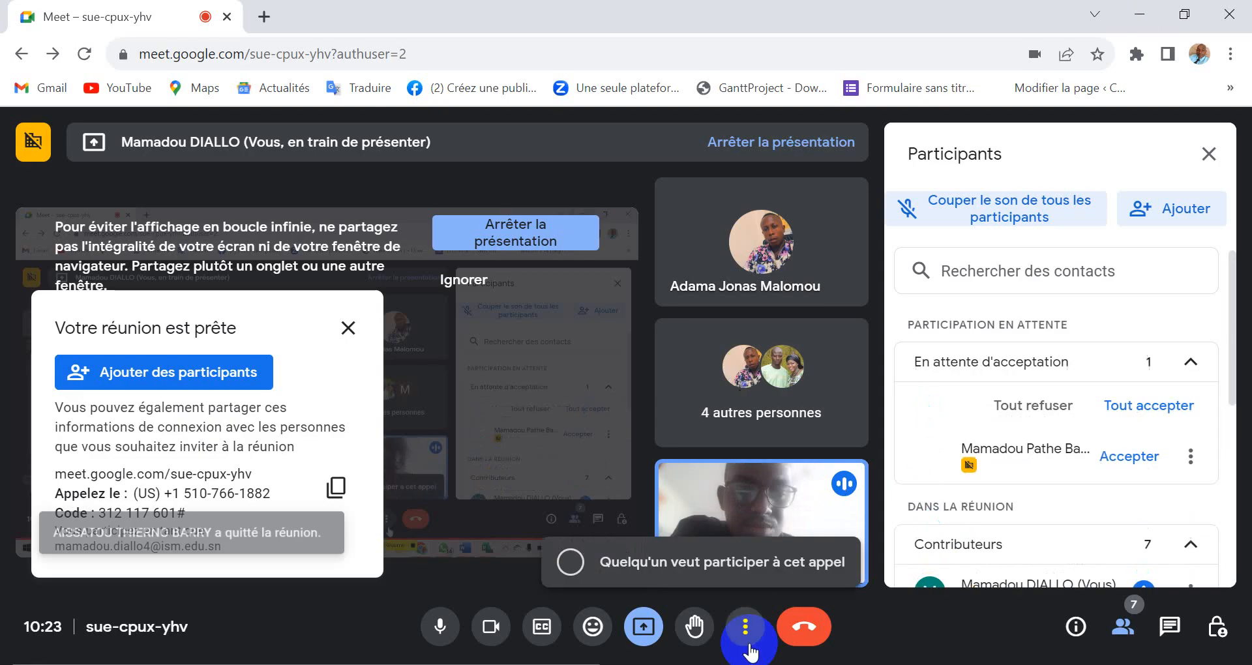
click(1141, 456)
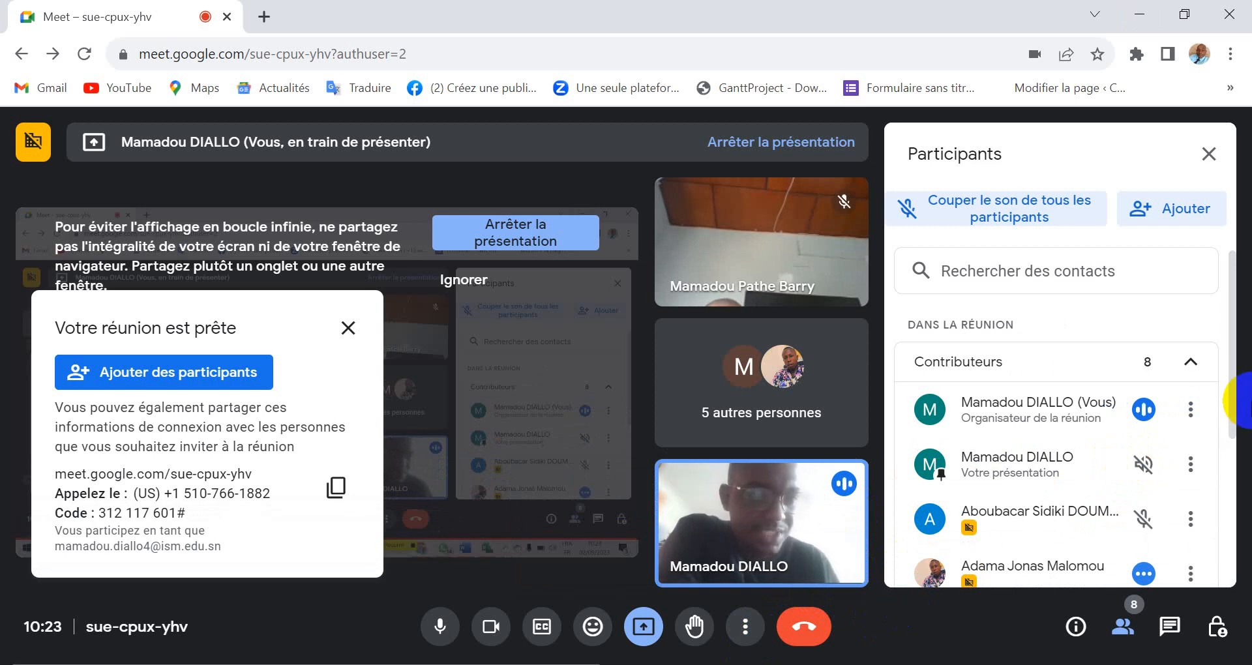
Step: Look through the list of meeting participants and switch back to Microsoft Project
scroll(1223, 414, down, 4)
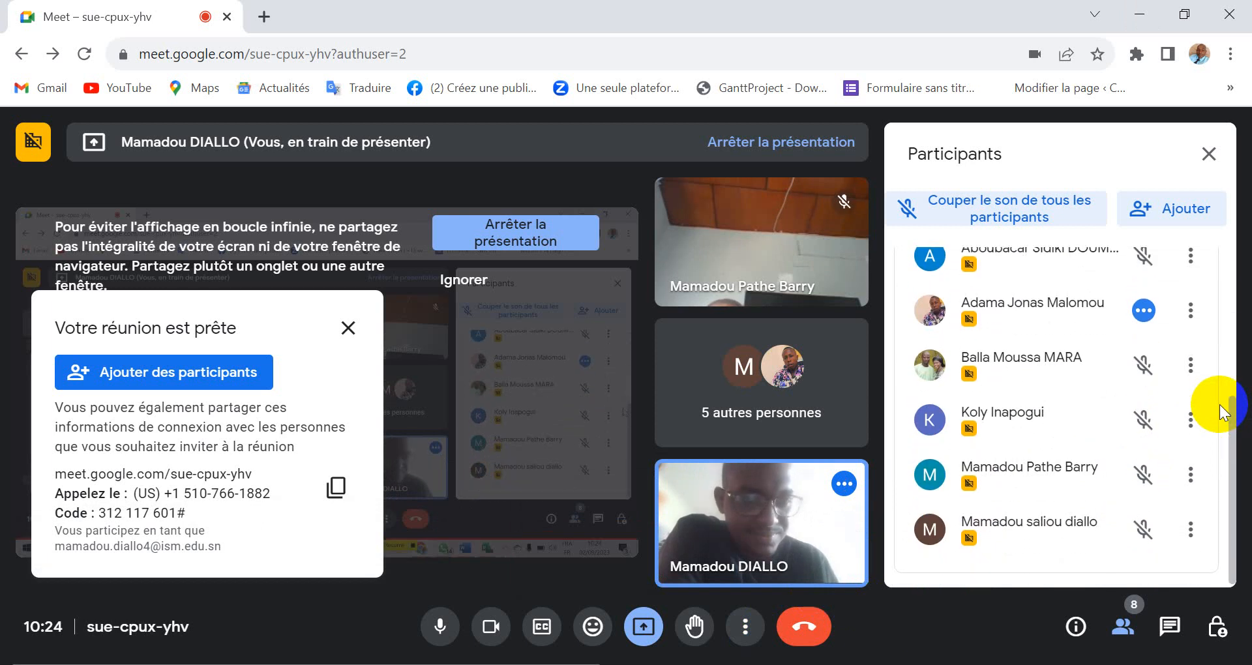
scroll(1222, 412, up, 5)
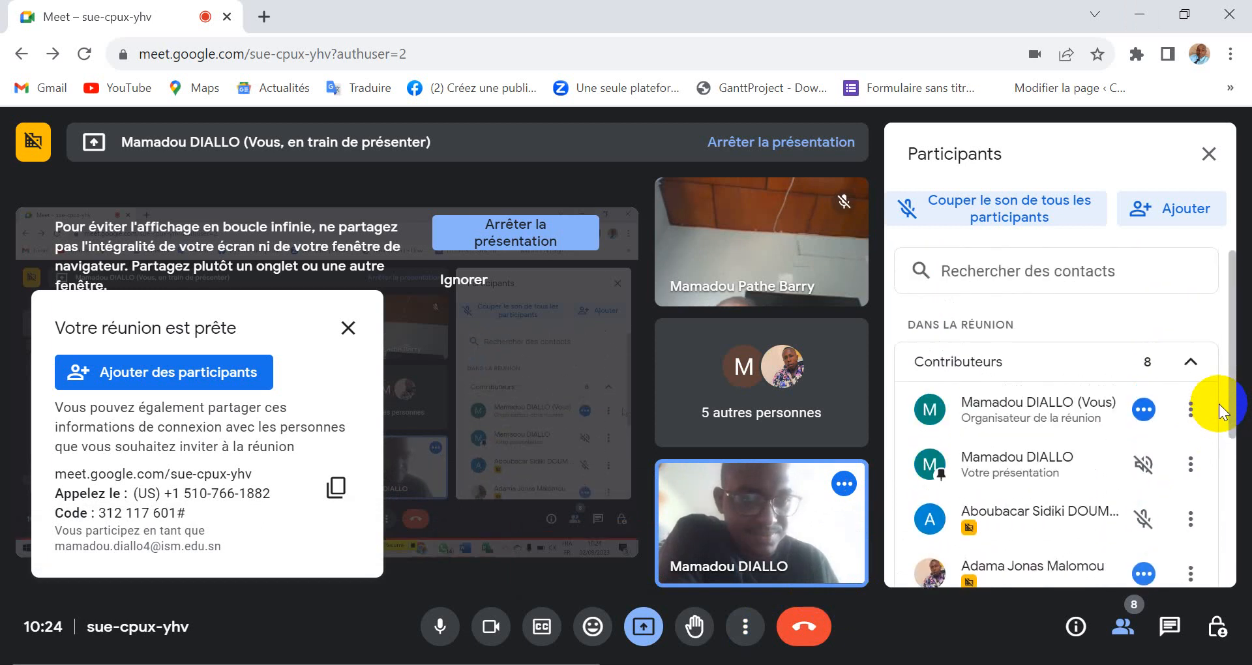
scroll(1222, 412, down, 5)
scroll(1221, 412, up, 2)
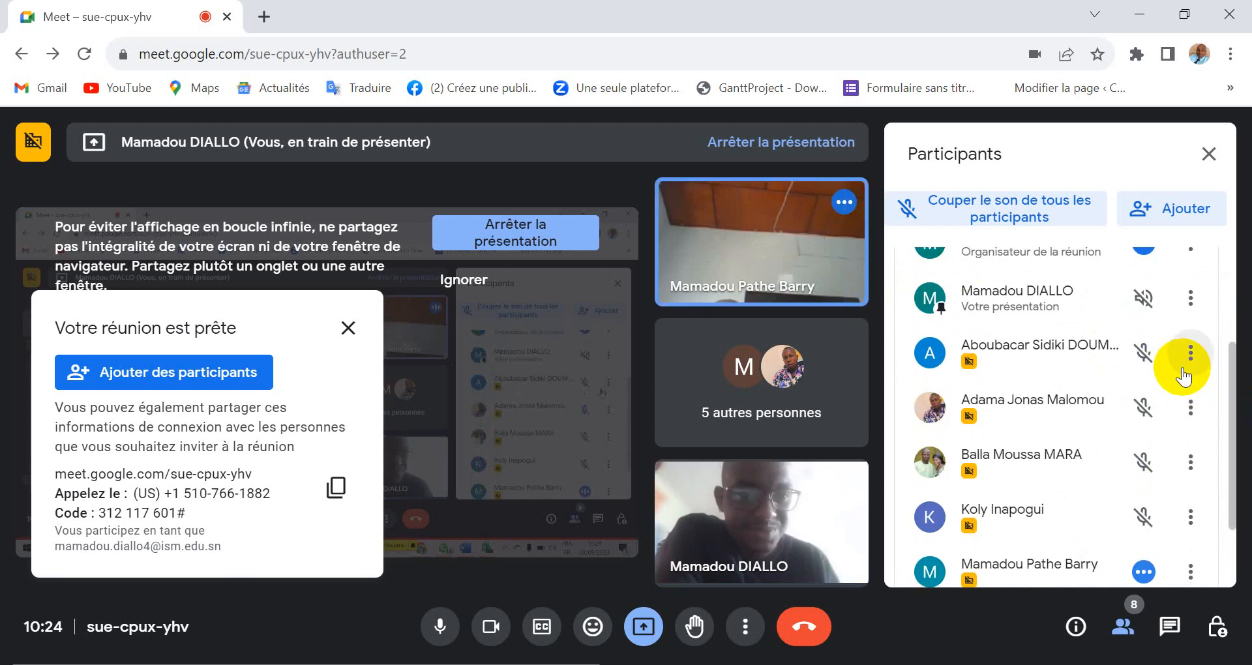
scroll(1234, 416, up, 3)
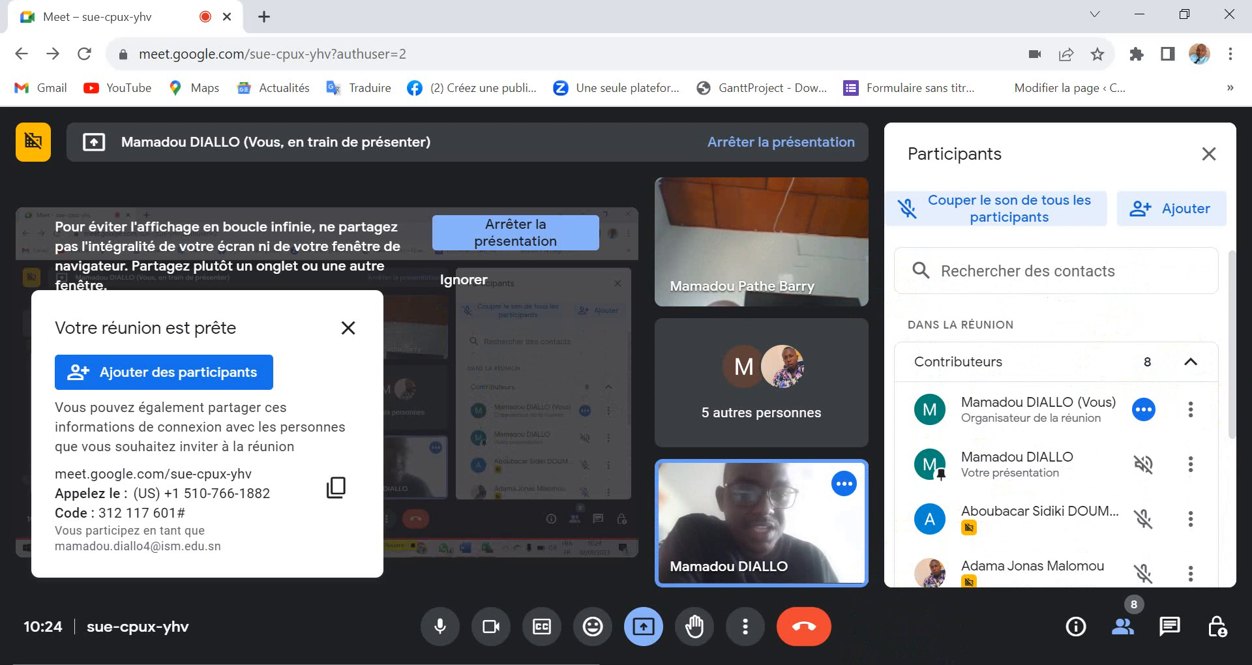
click(947, 654)
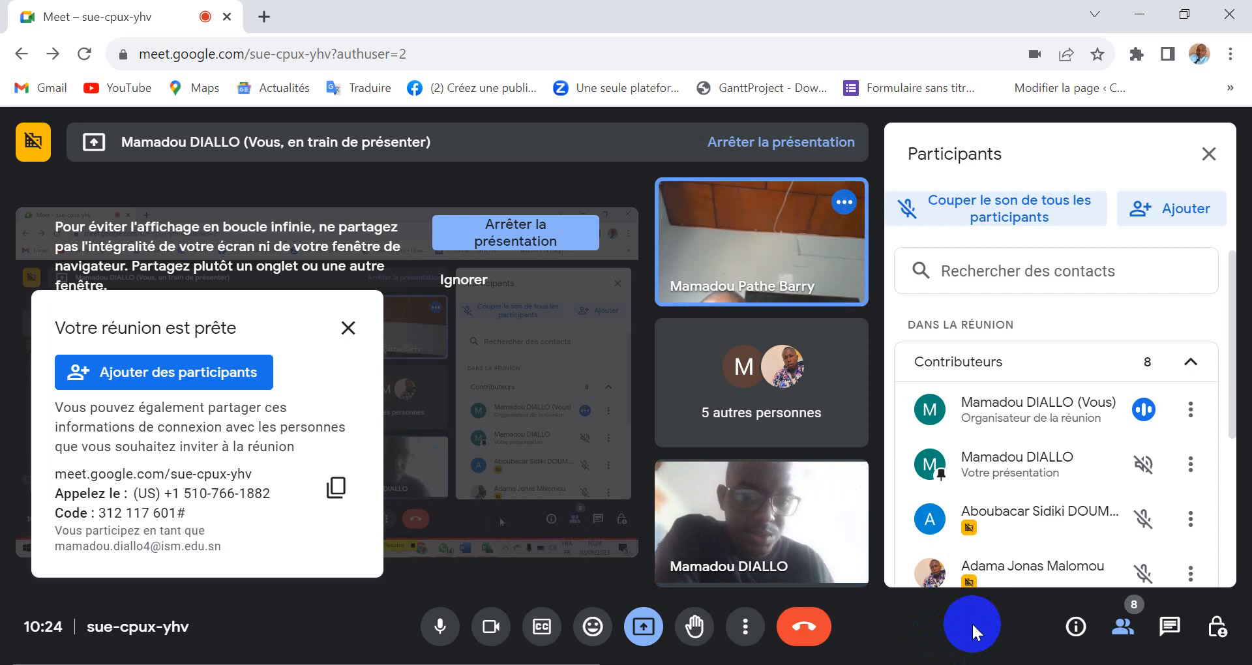
click(949, 664)
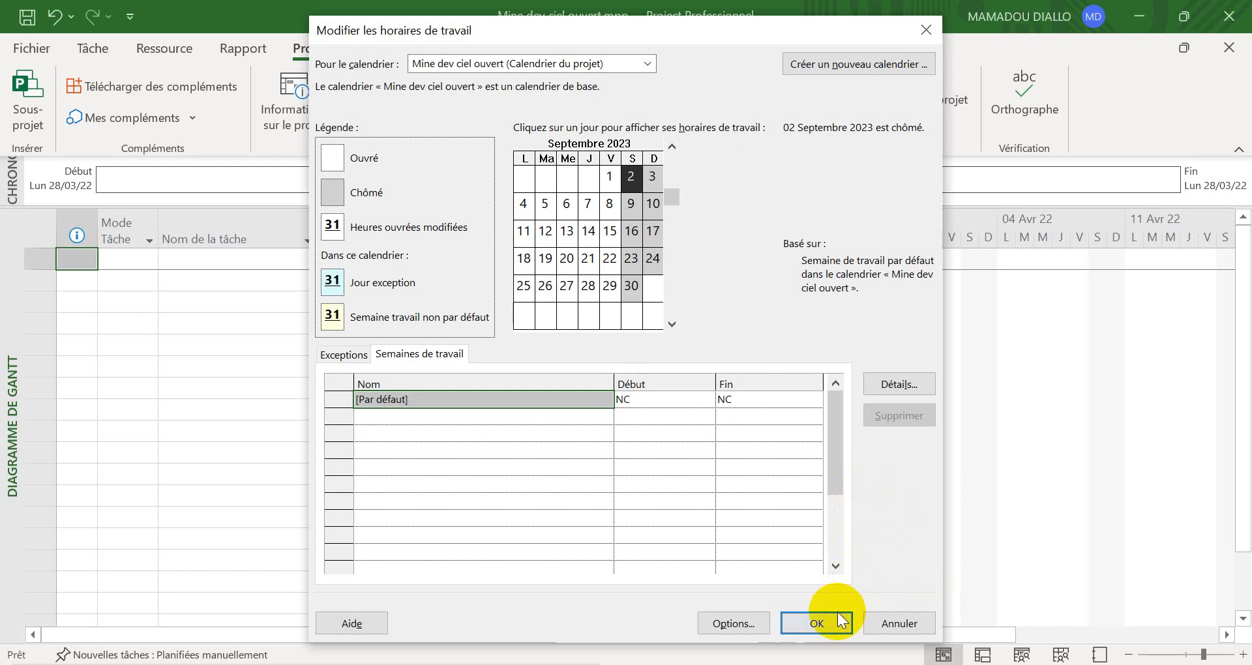
Step: Reopen the project calendar's working time settings and open the details of its default work week
click(884, 622)
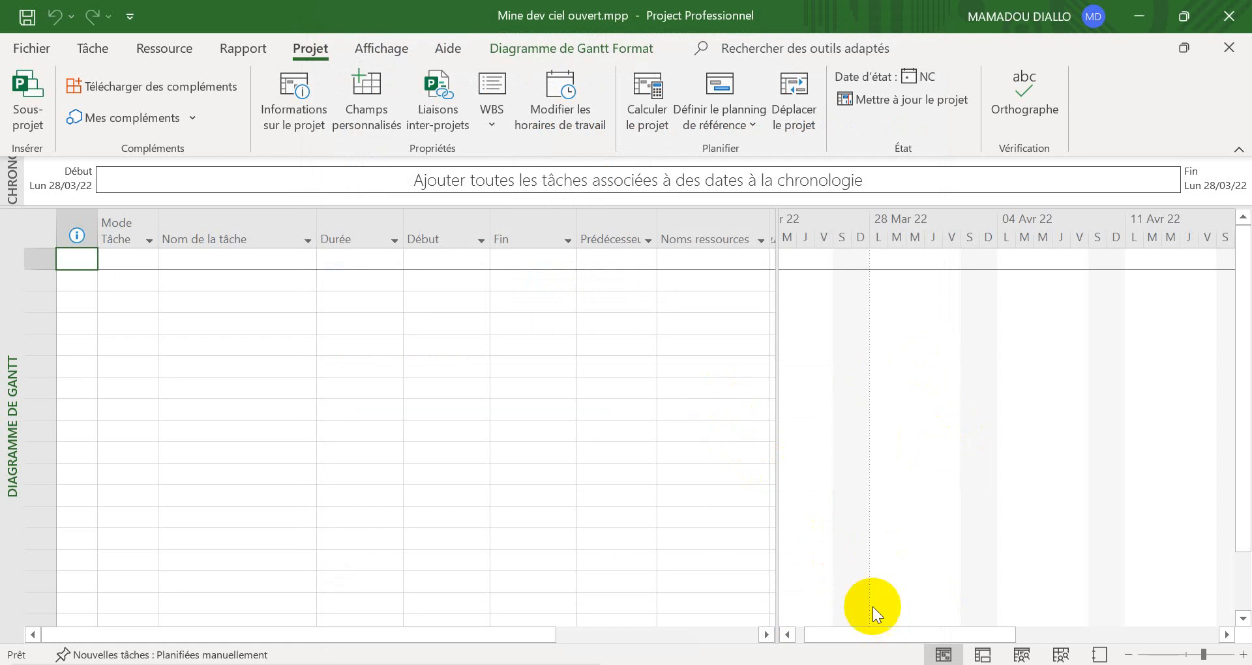
click(579, 91)
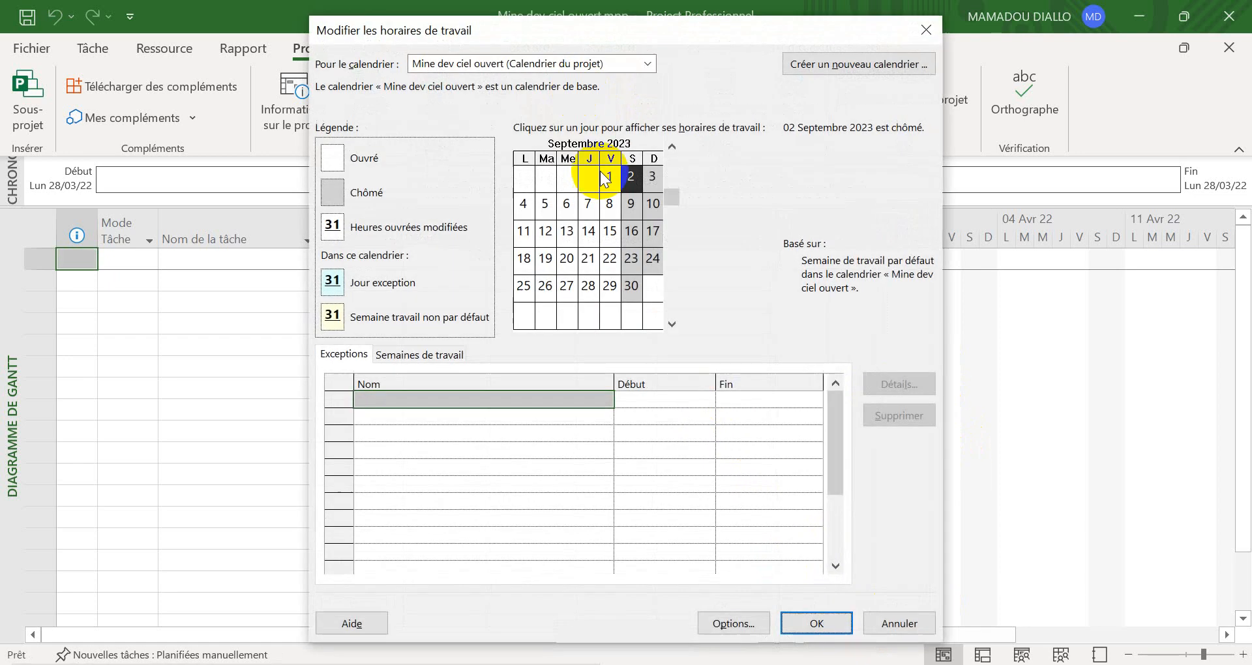
click(427, 354)
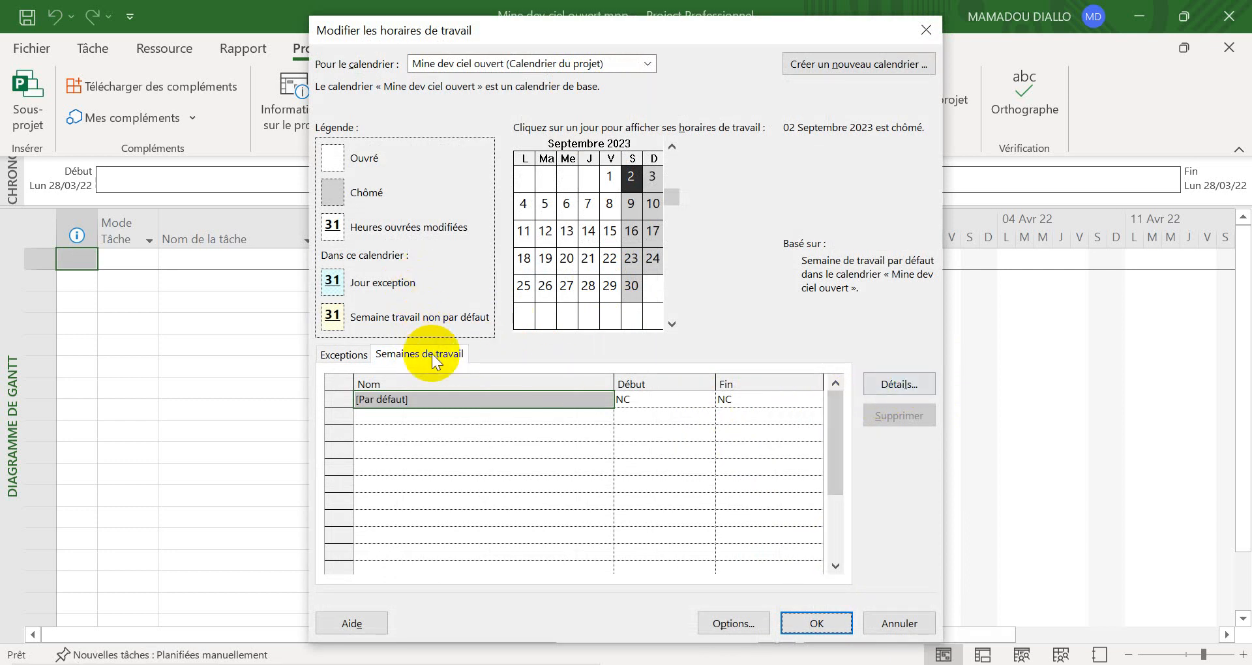
click(882, 382)
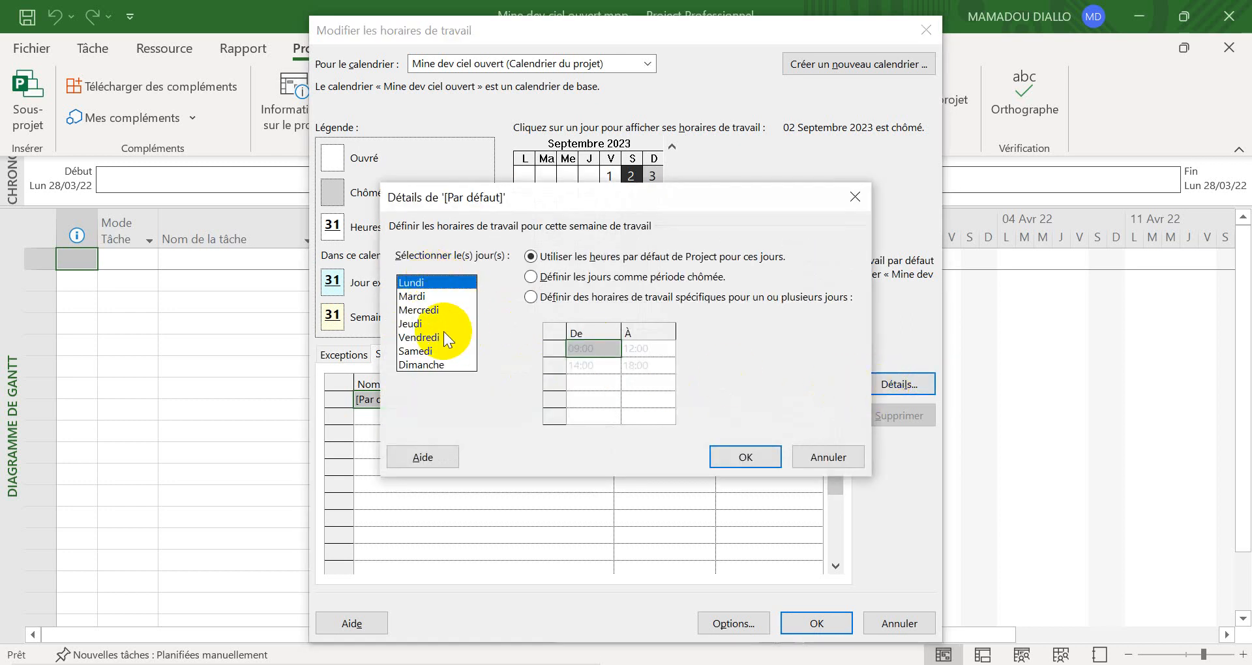
Step: Enable specific working times for Monday to Friday in the default work week
ctrl+click(418, 296)
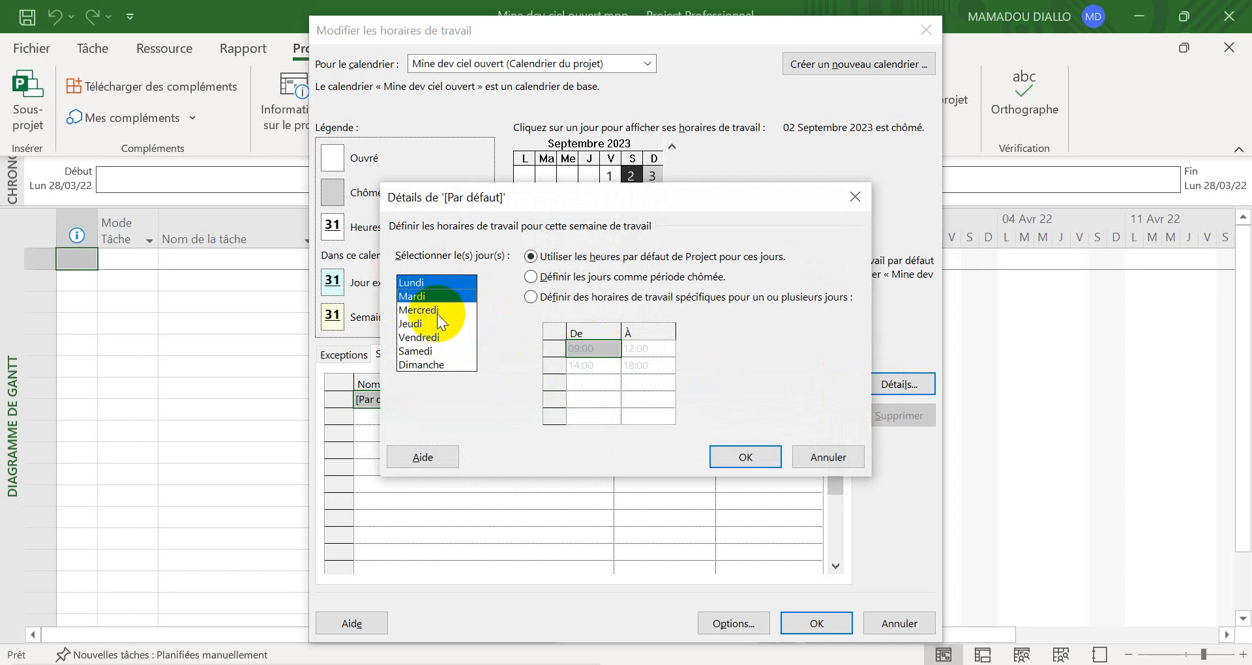
shift+click(435, 338)
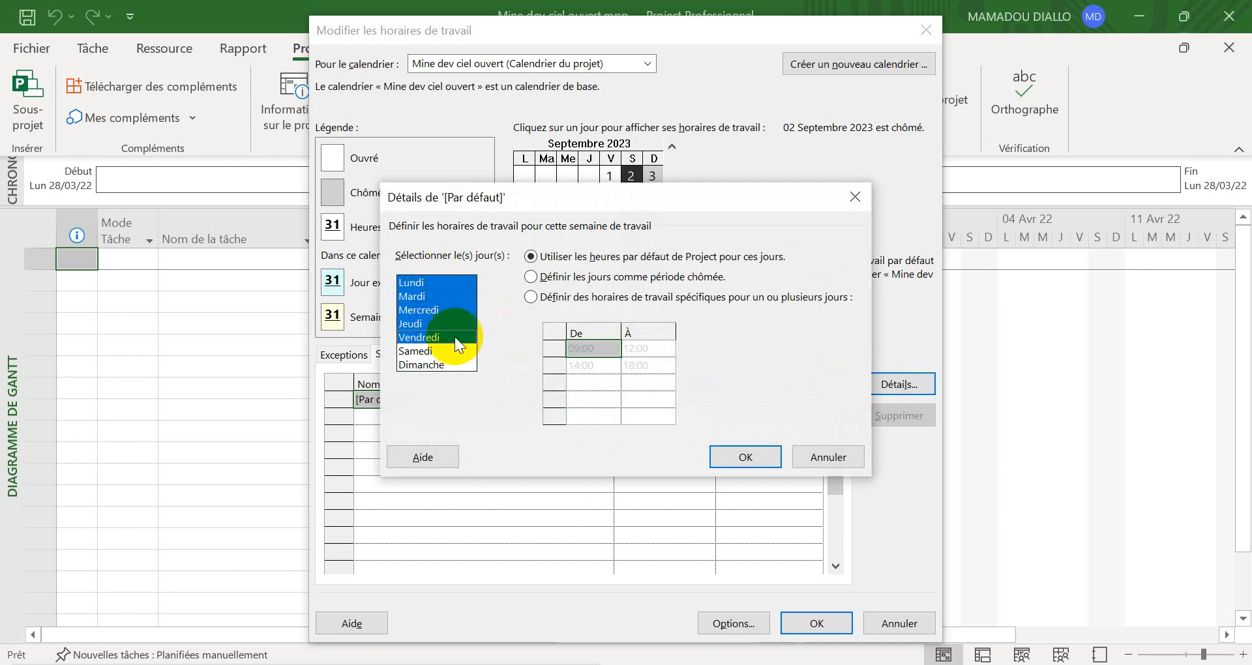
click(532, 298)
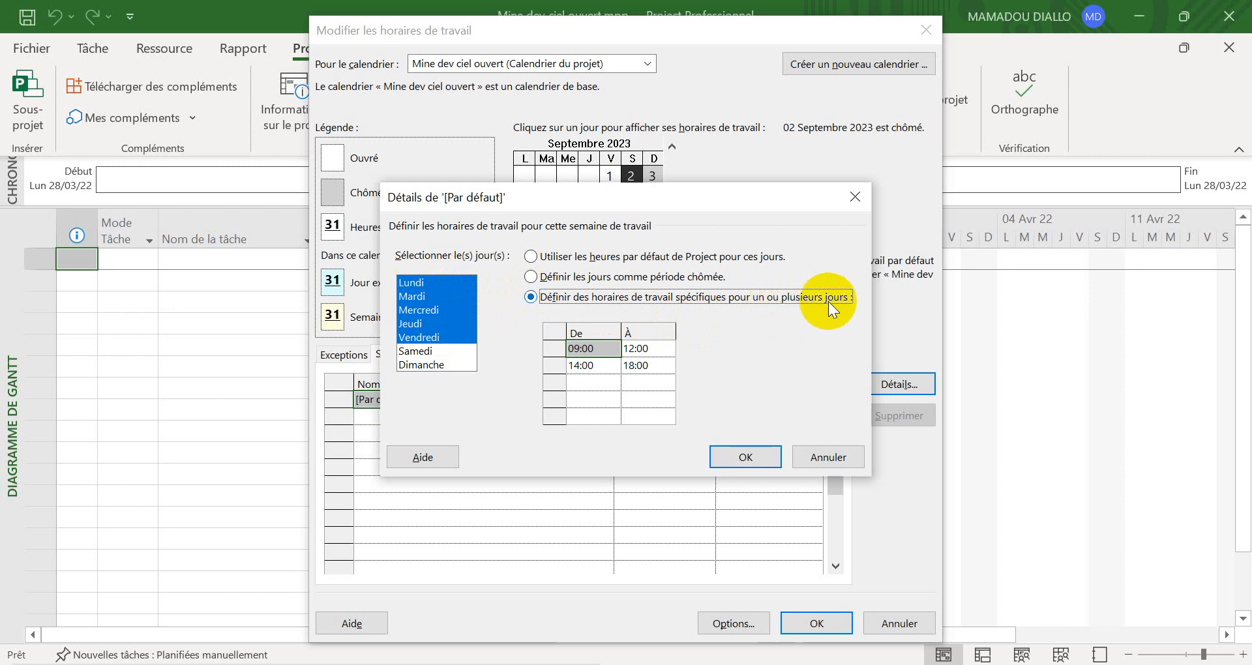
click(902, 664)
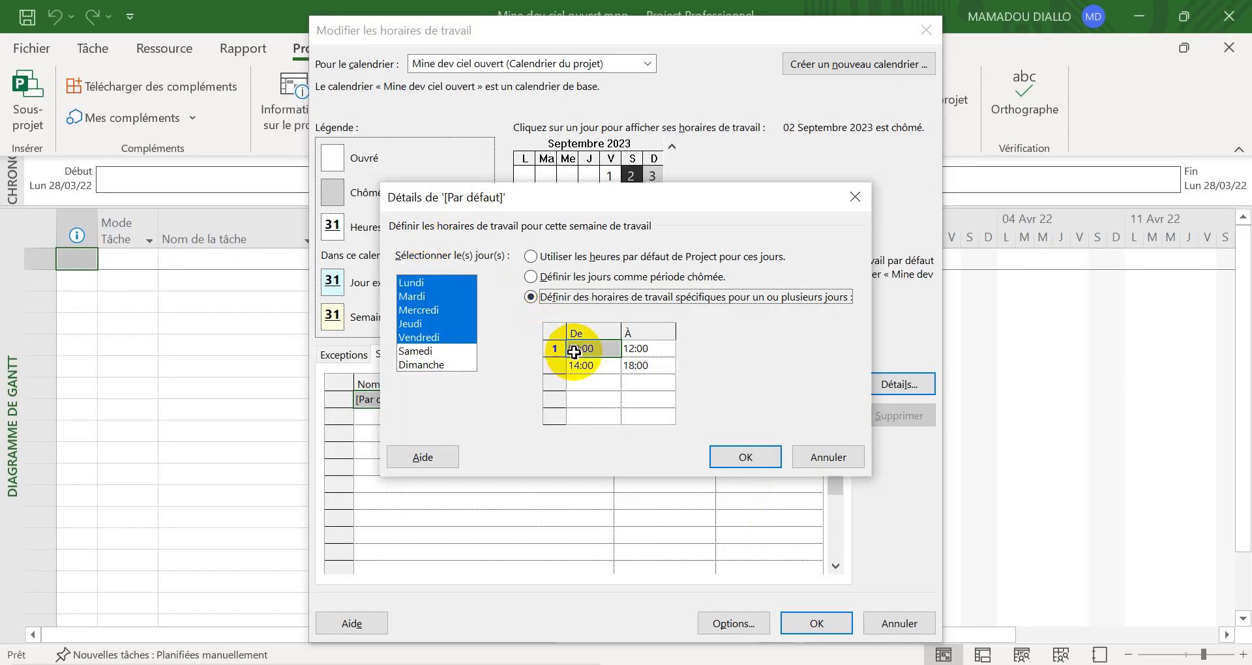
Step: Set the first working period of Monday to Friday to run from 08:00 to 13:00
click(580, 348)
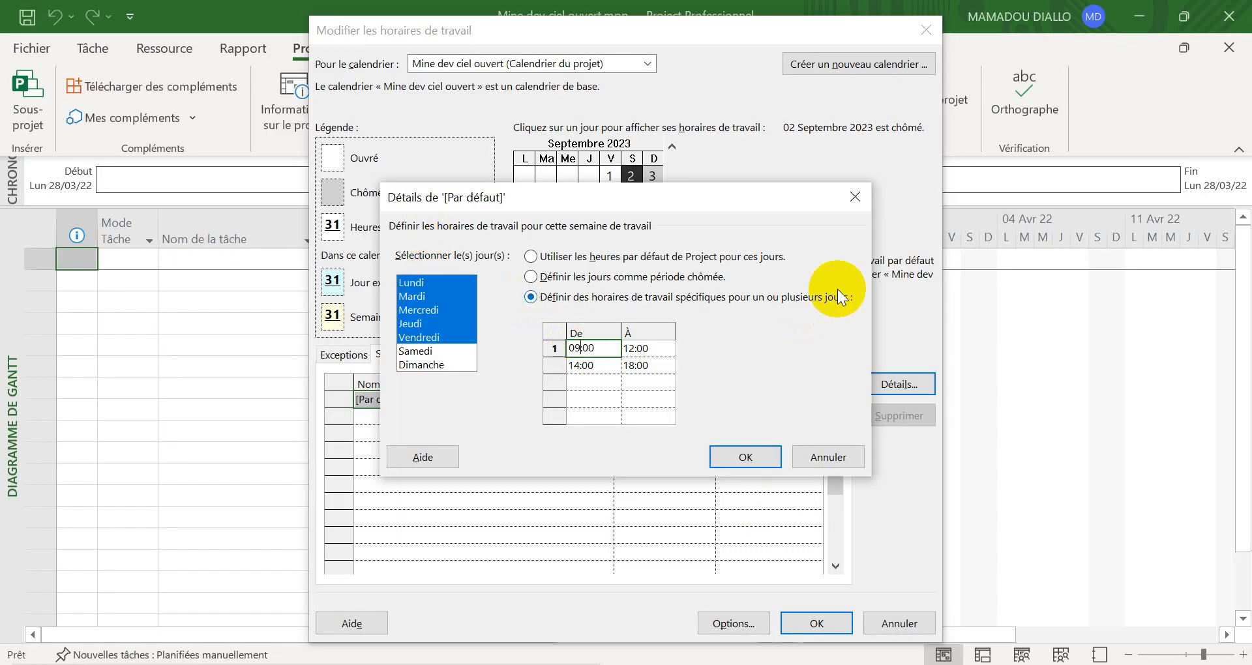
key(BackSpace)
text(8)
click(636, 349)
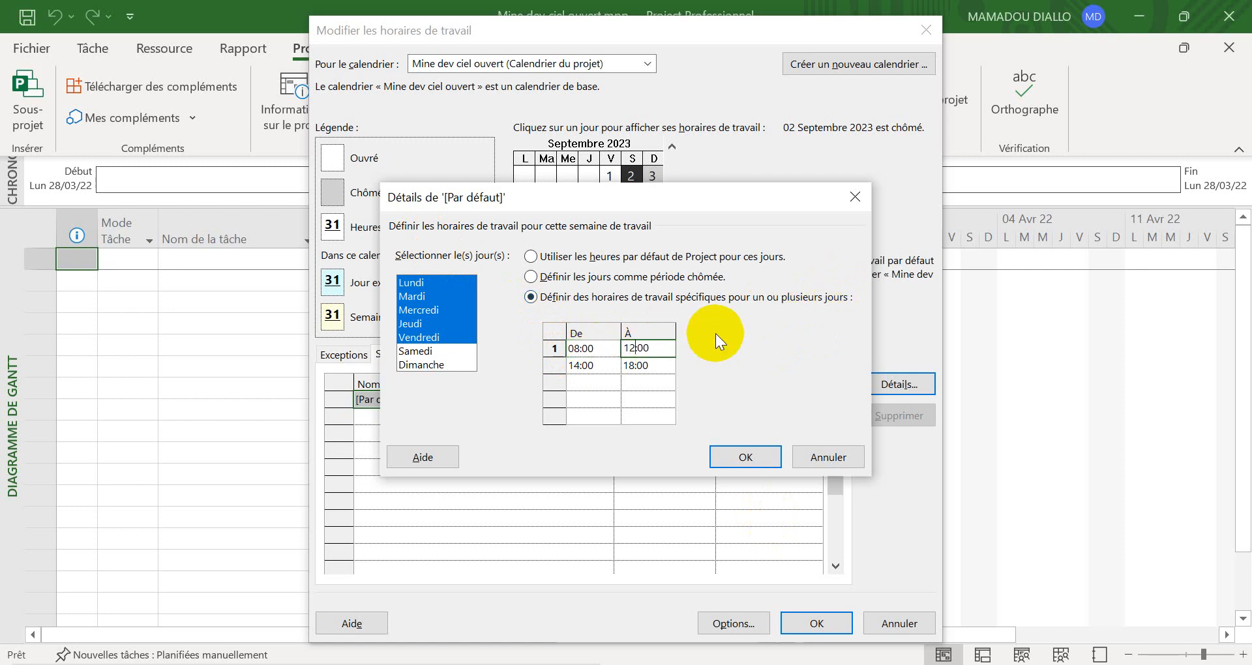
key(BackSpace)
text(3)
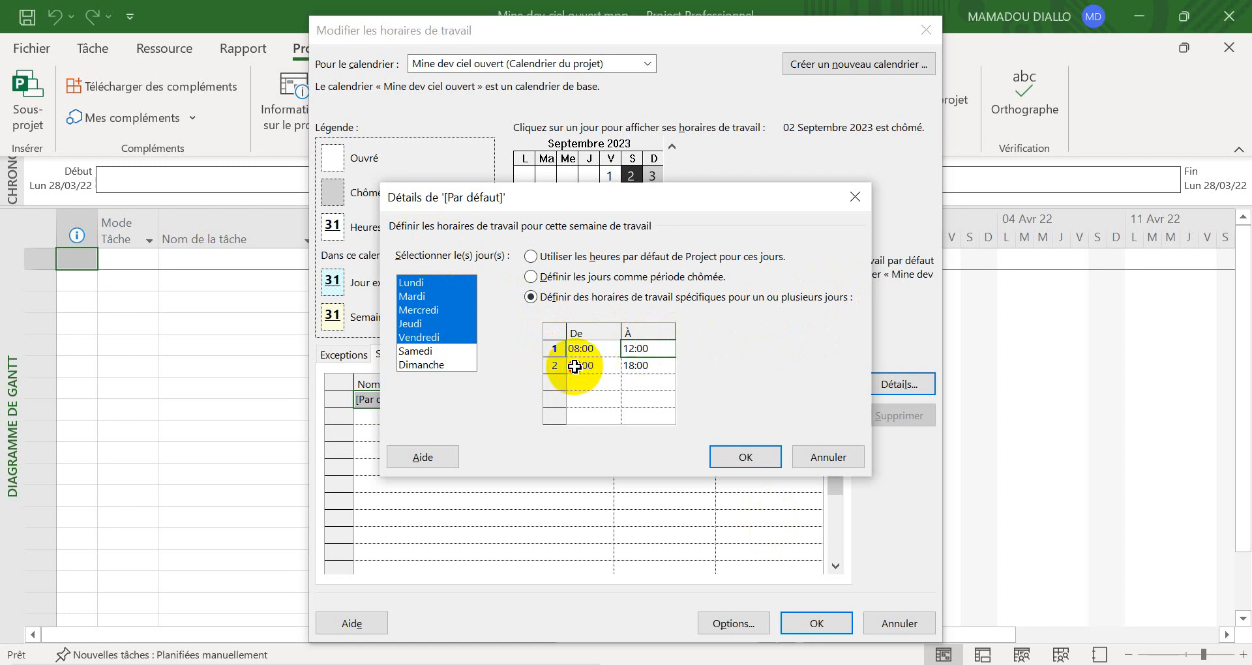
Step: Set the start of the second working period to 15:00, keeping its end at 18:00
click(573, 366)
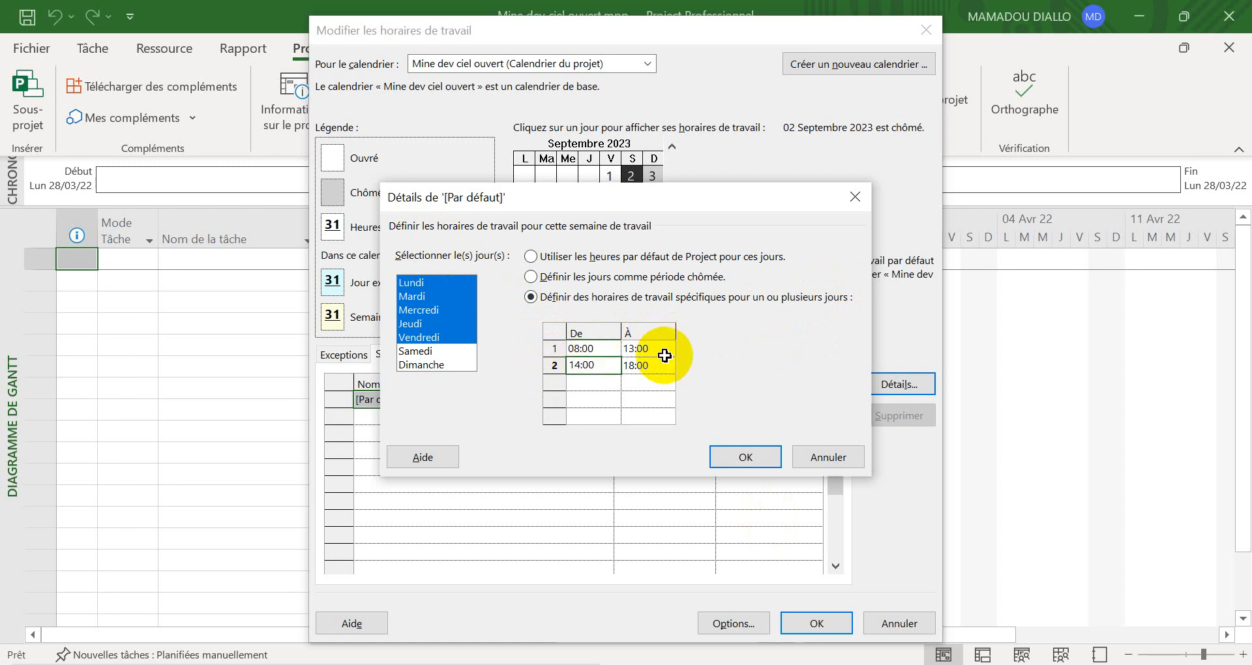
key(BackSpace)
text(5)
click(634, 366)
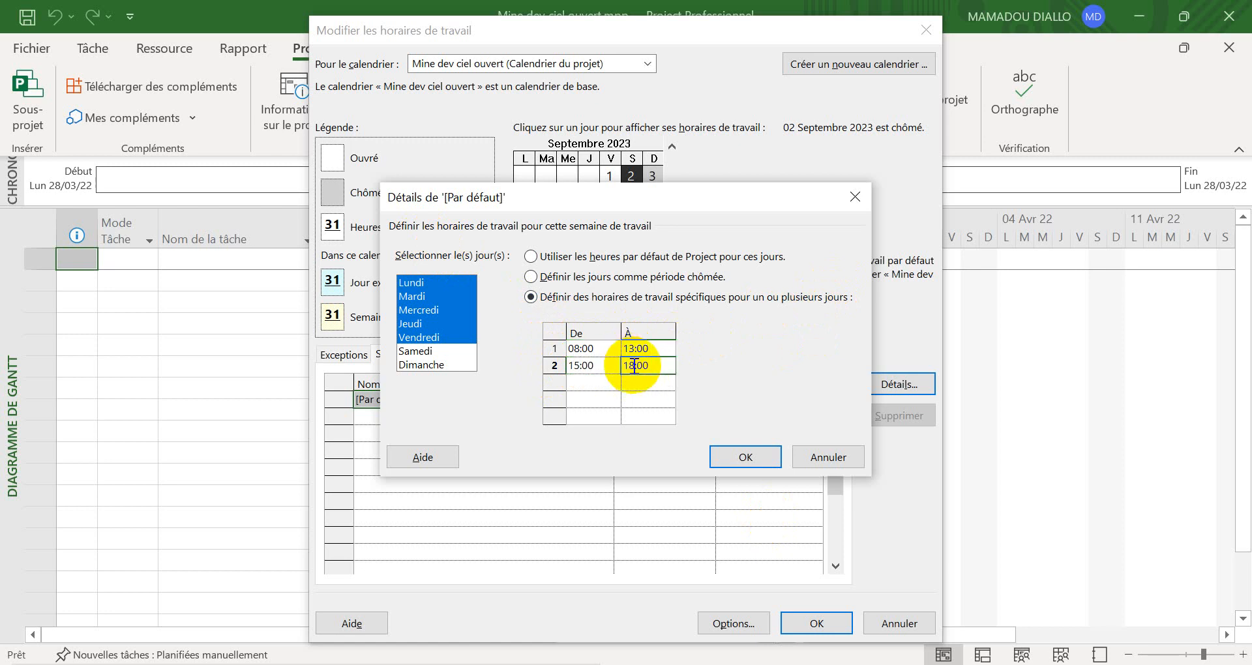
click(634, 366)
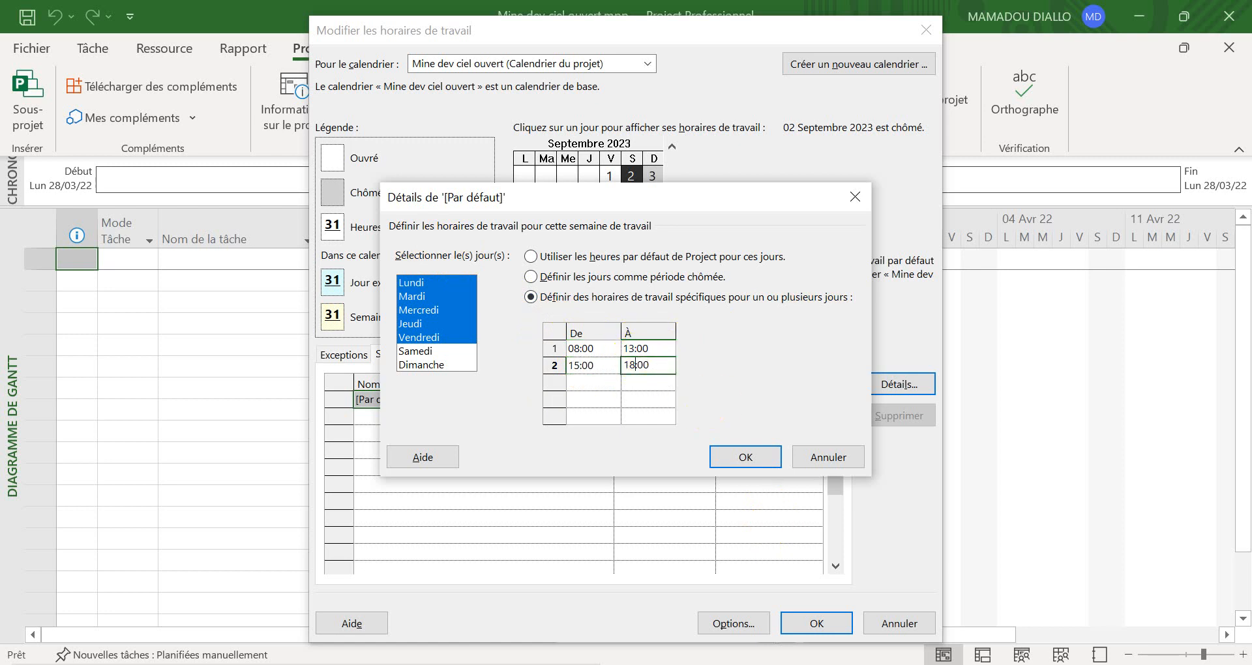
Step: Check the working hours against the project brief in Word and confirm the calendar changes in Project
key(alt+Tab)
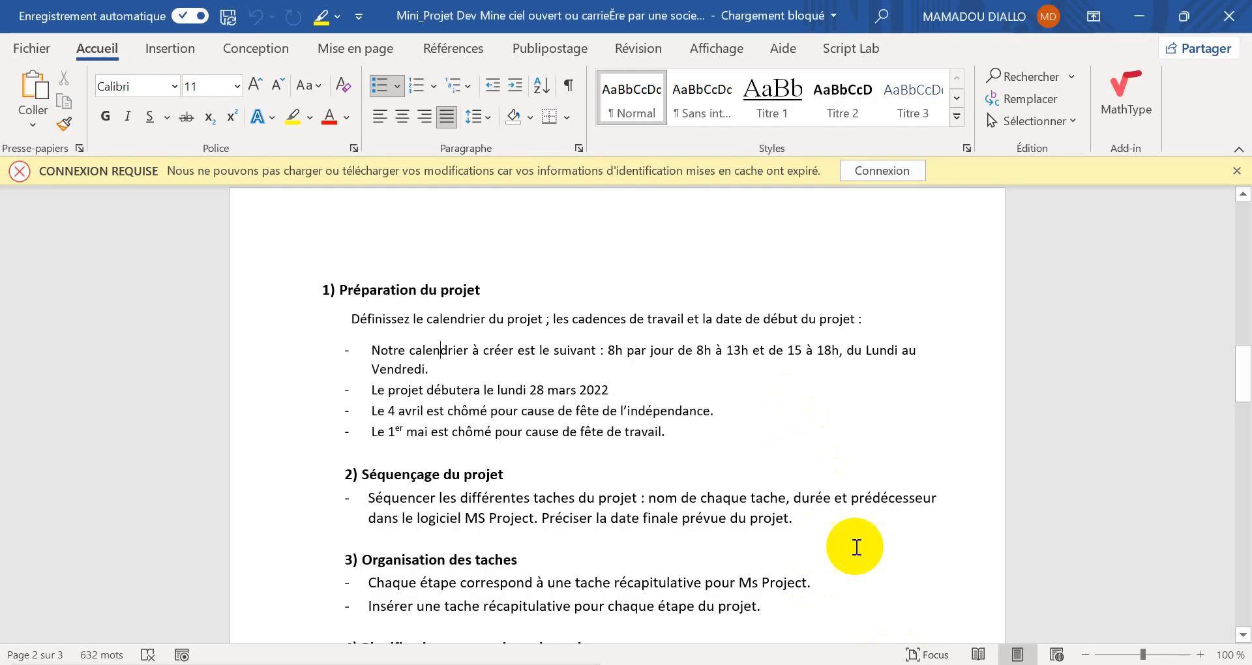
key(alt+Tab)
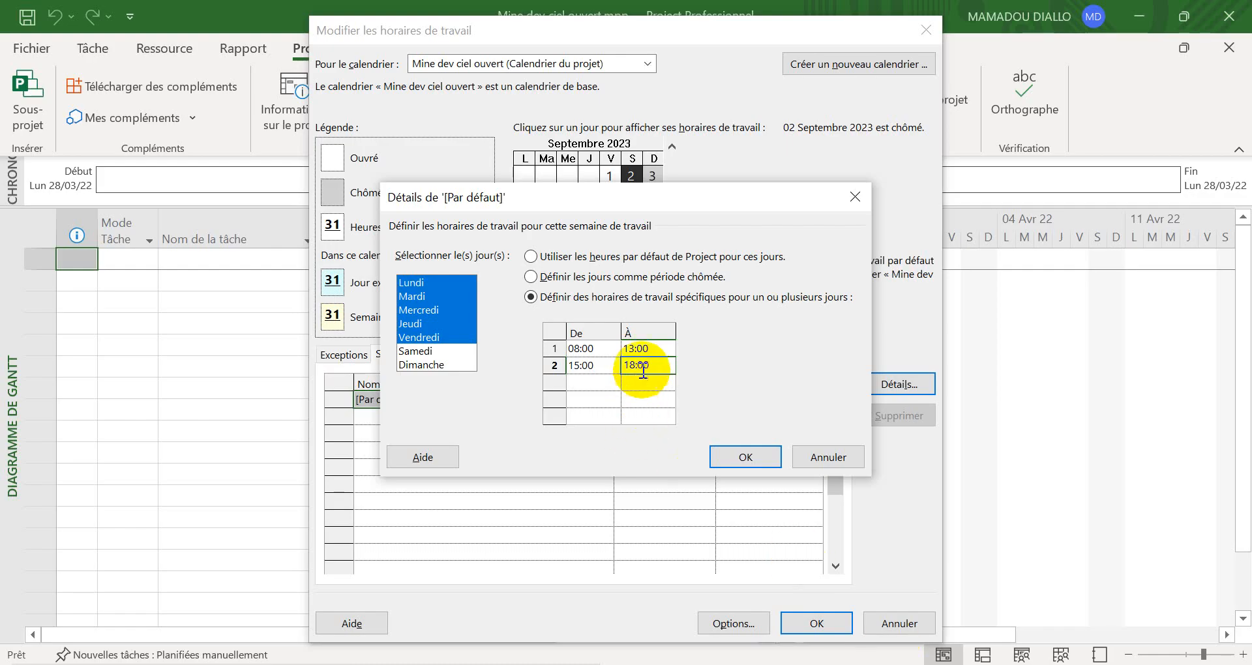
click(760, 456)
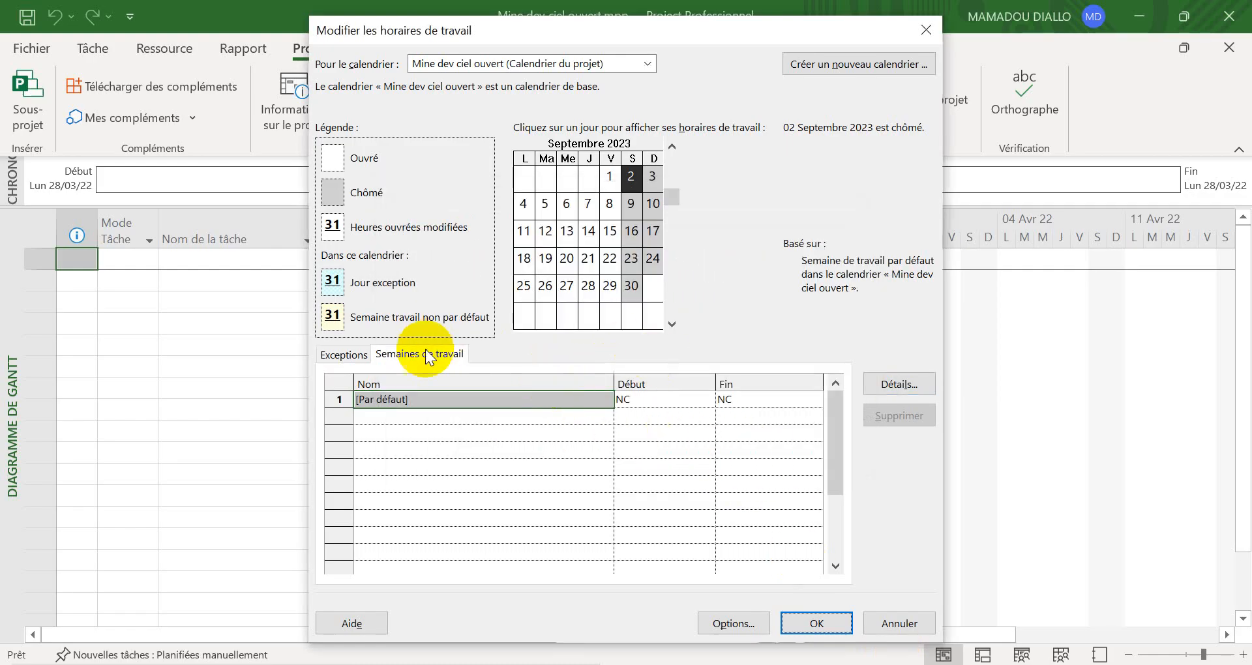
click(428, 427)
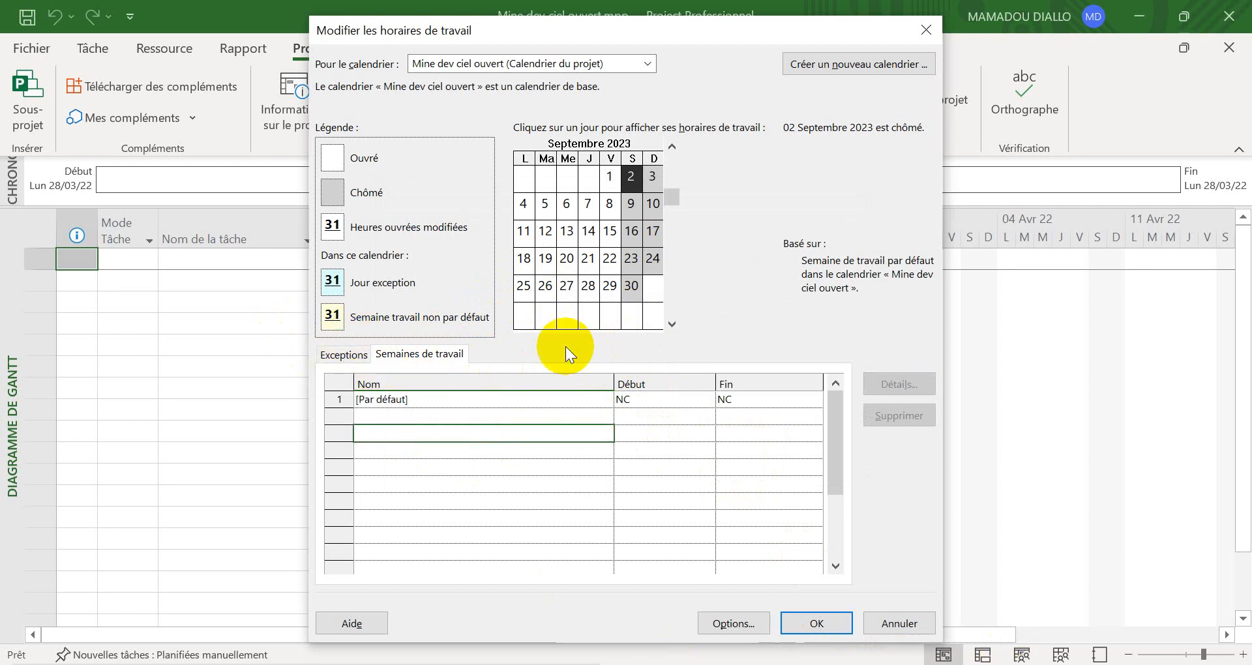
click(819, 619)
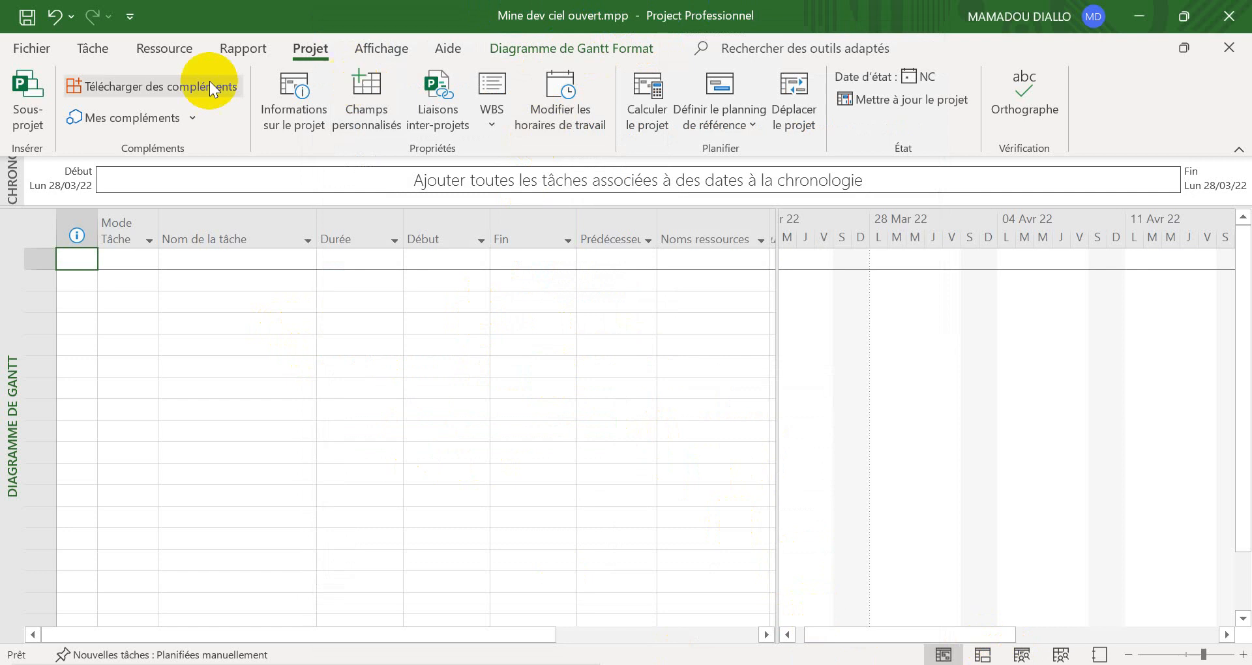
click(24, 53)
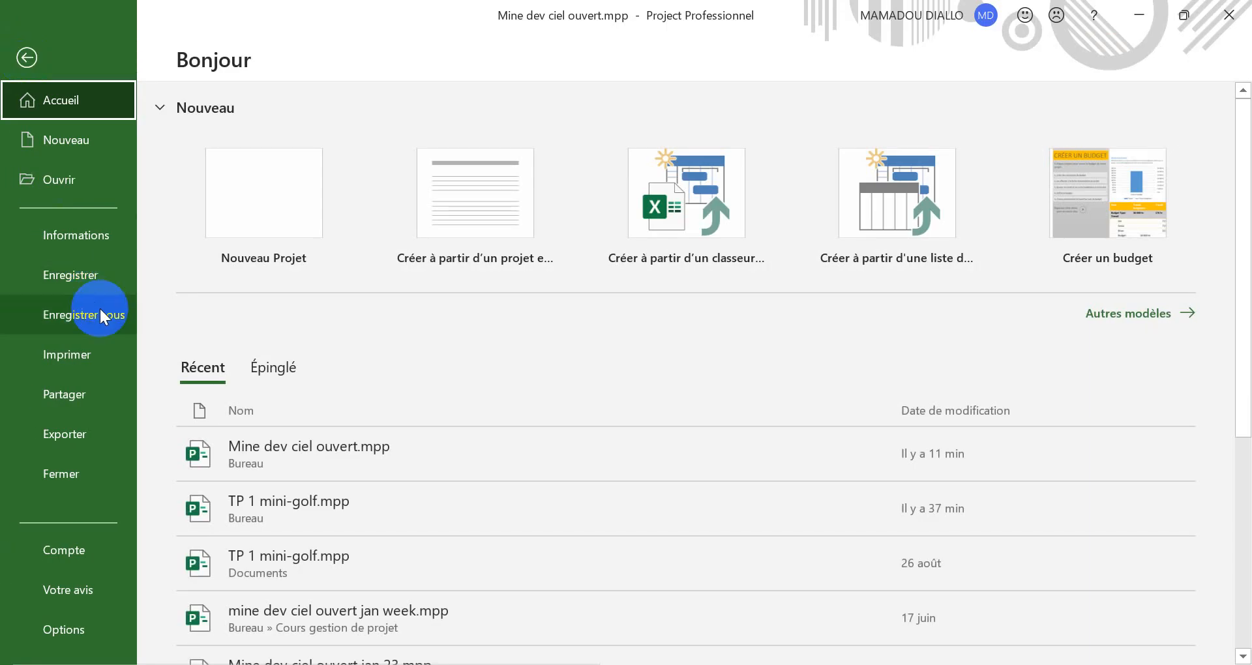
click(99, 313)
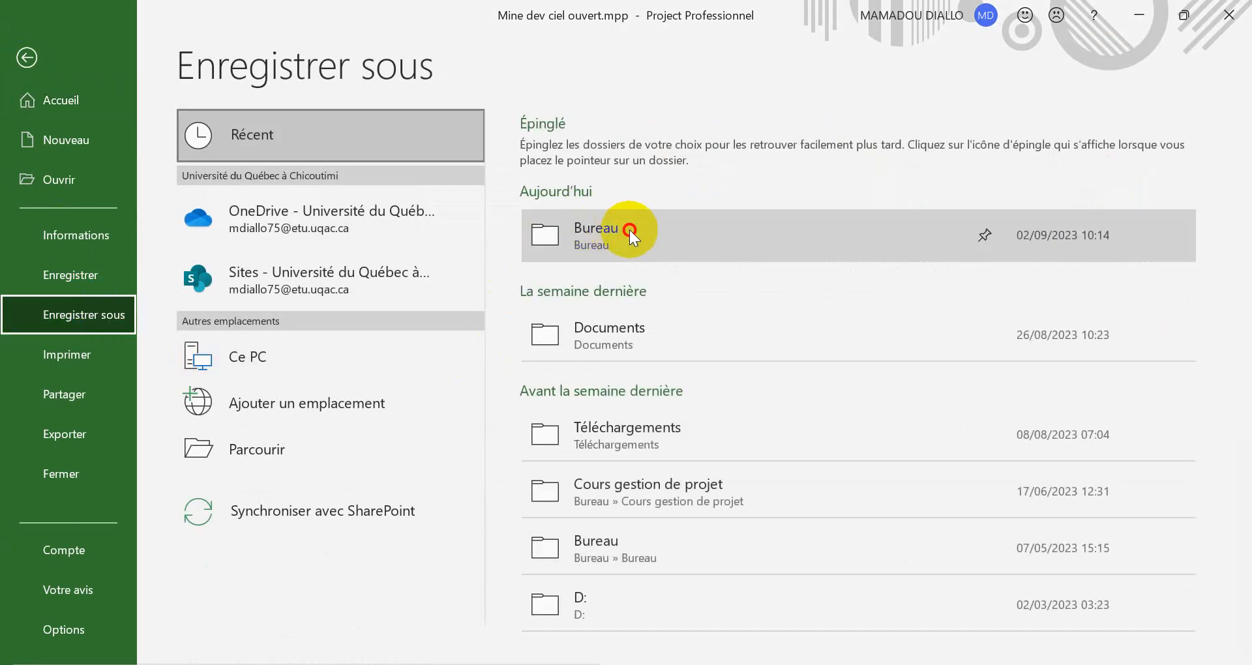
click(562, 242)
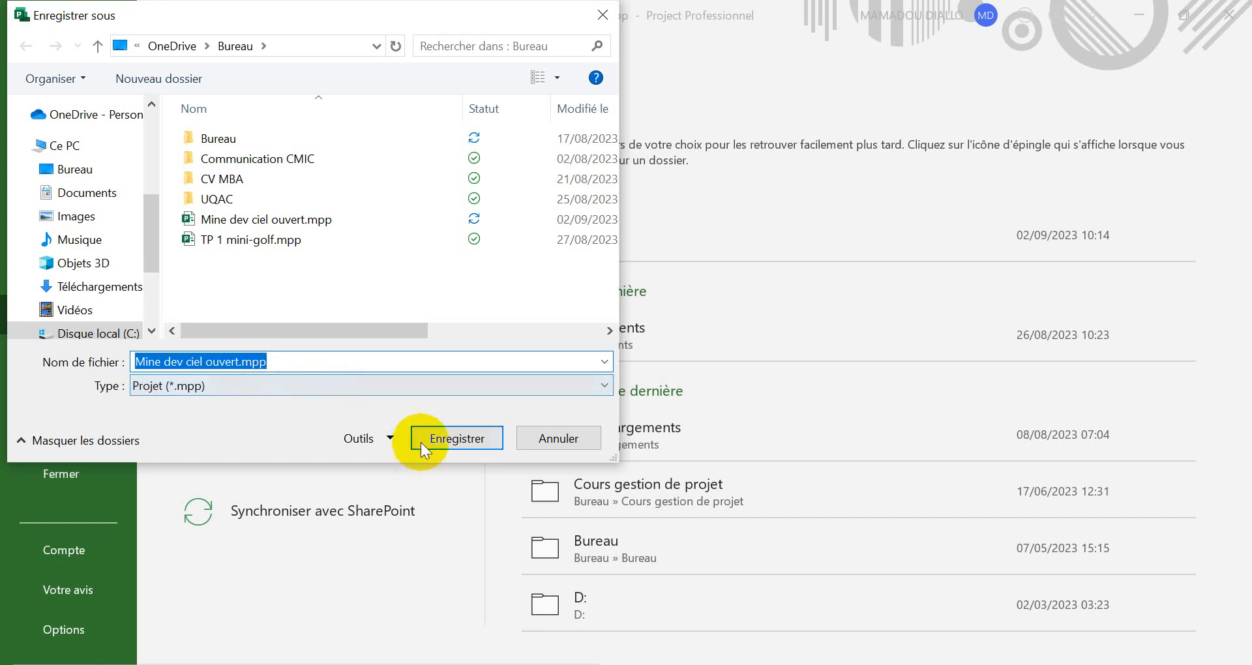
click(561, 440)
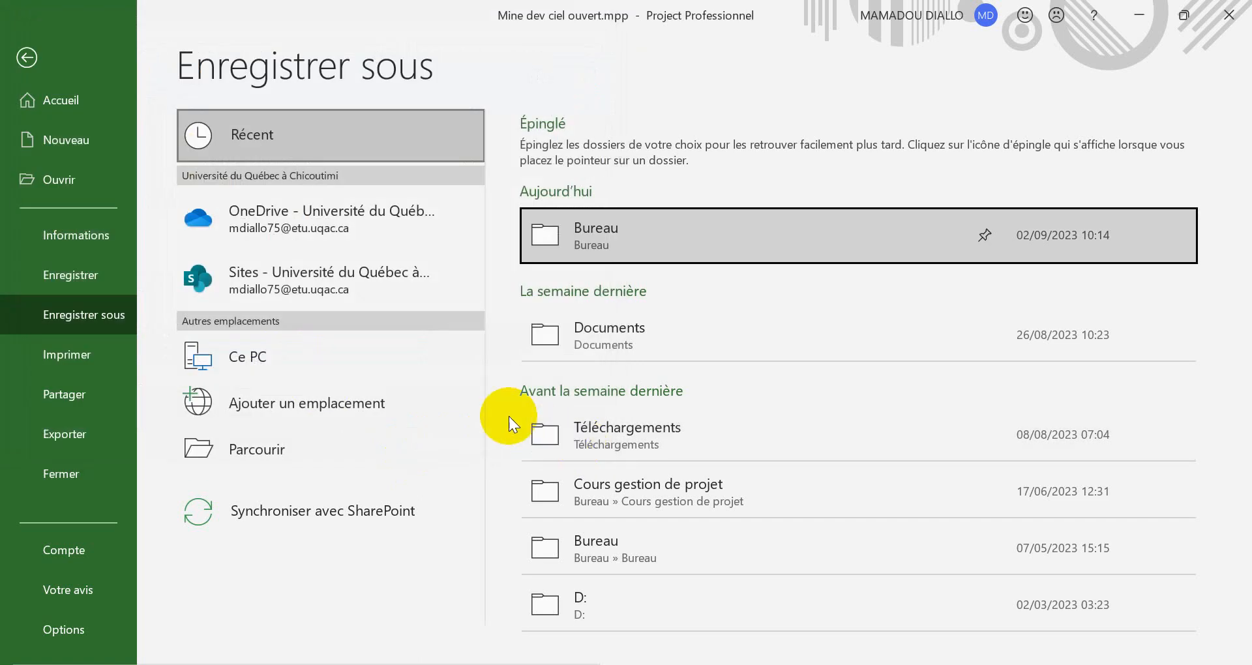
click(53, 60)
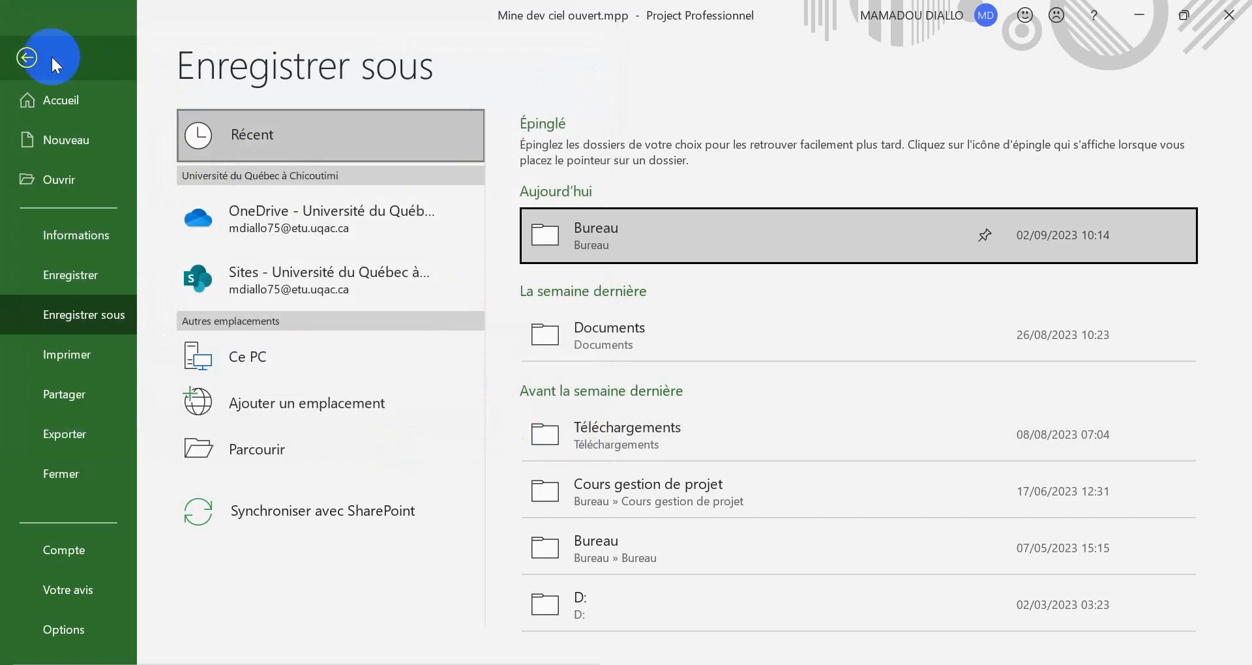
click(14, 62)
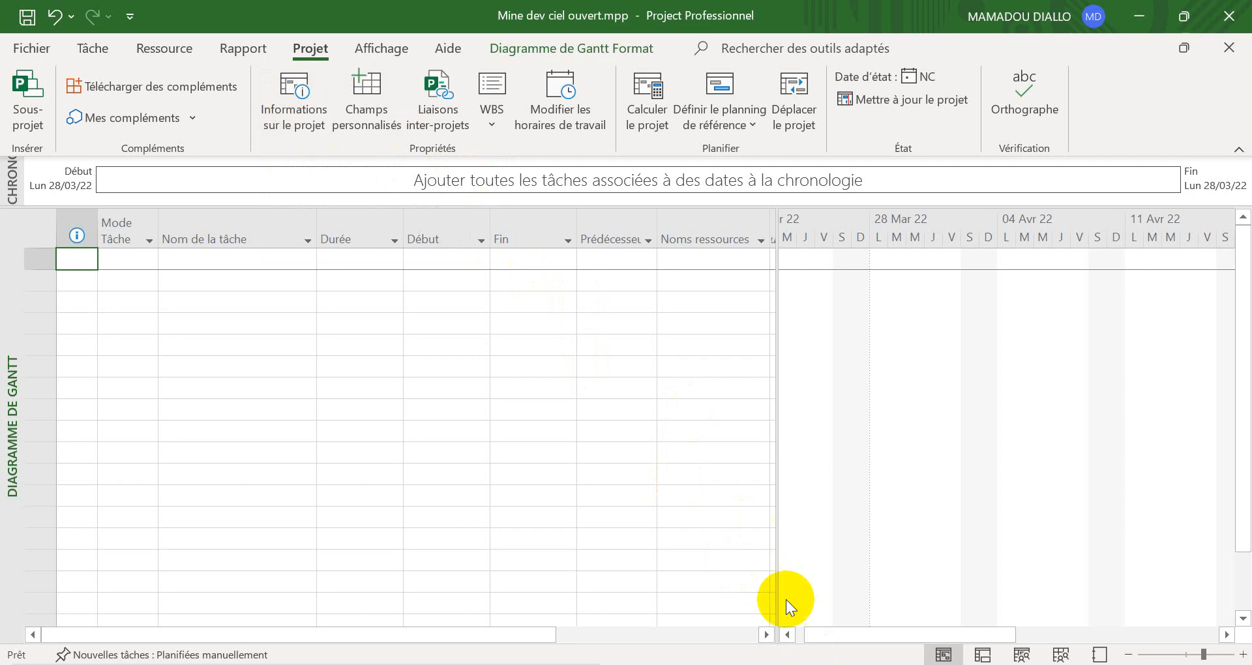
Step: Switch to the Google Meet call, admit the waiting participant, and return to the project file in Project
mouse_move(820, 649)
click(734, 594)
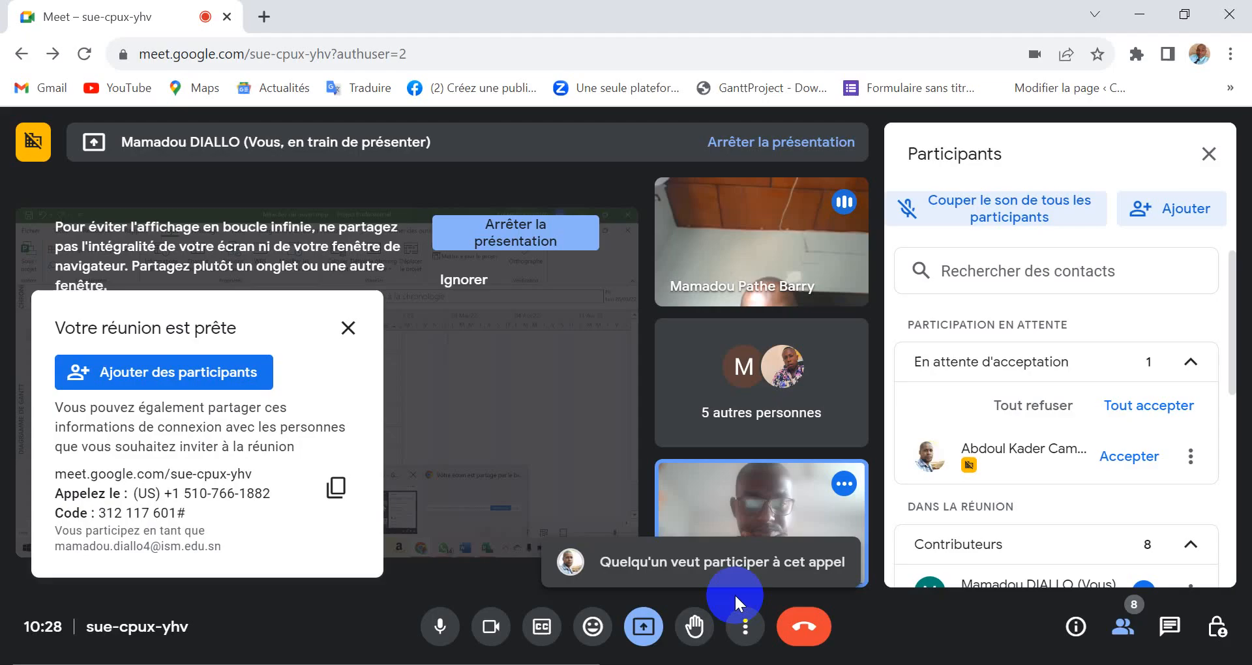
click(1142, 457)
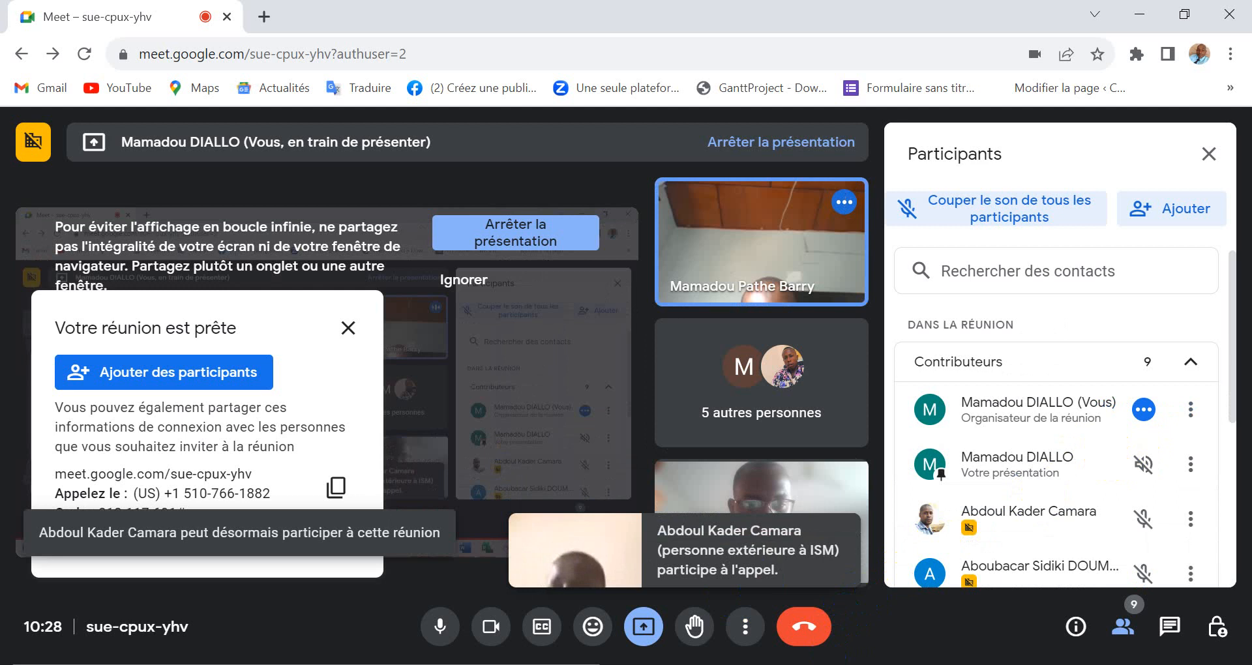
click(815, 662)
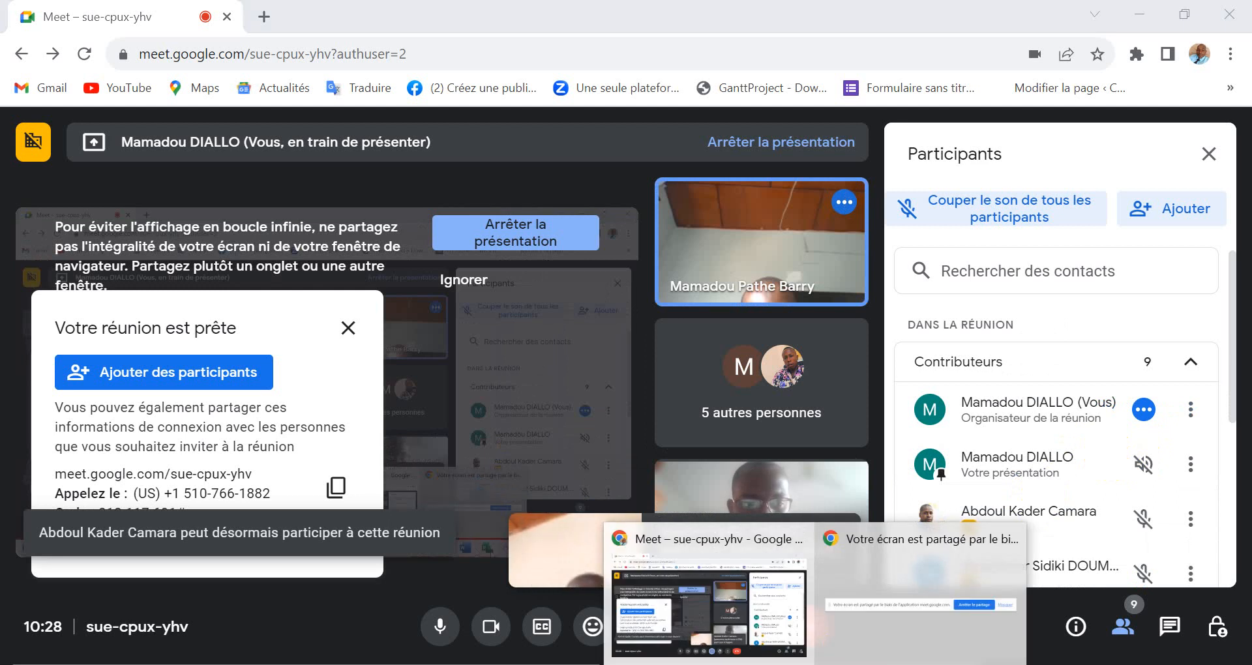
click(861, 663)
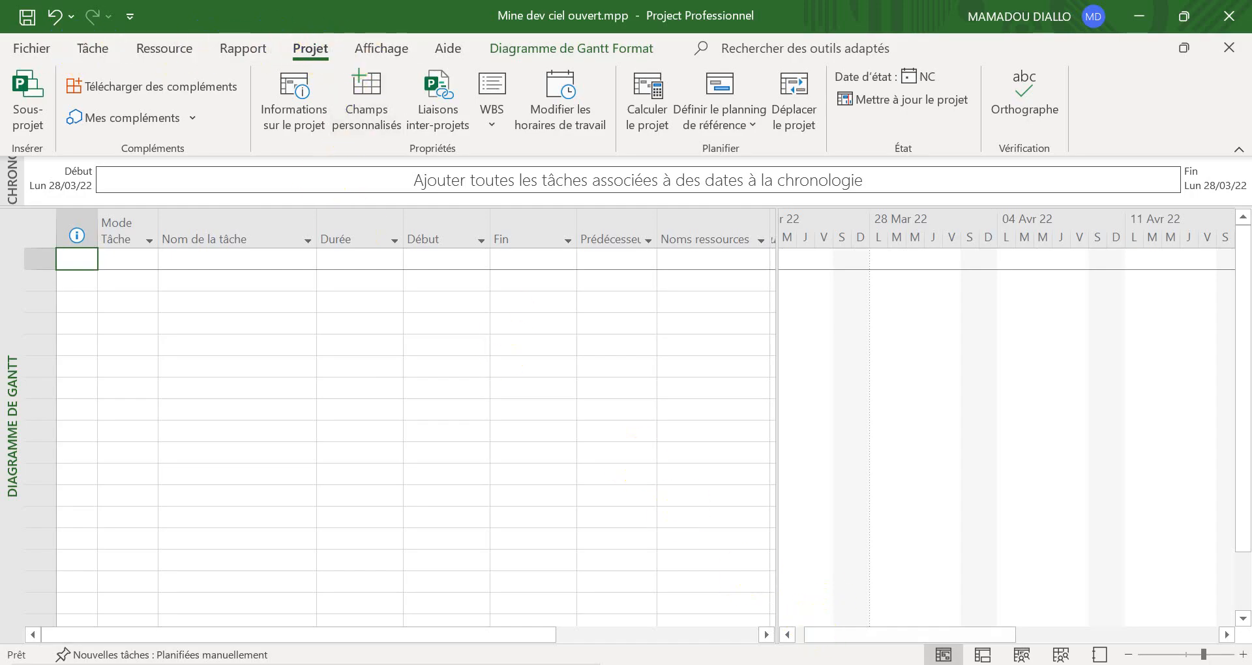
click(815, 662)
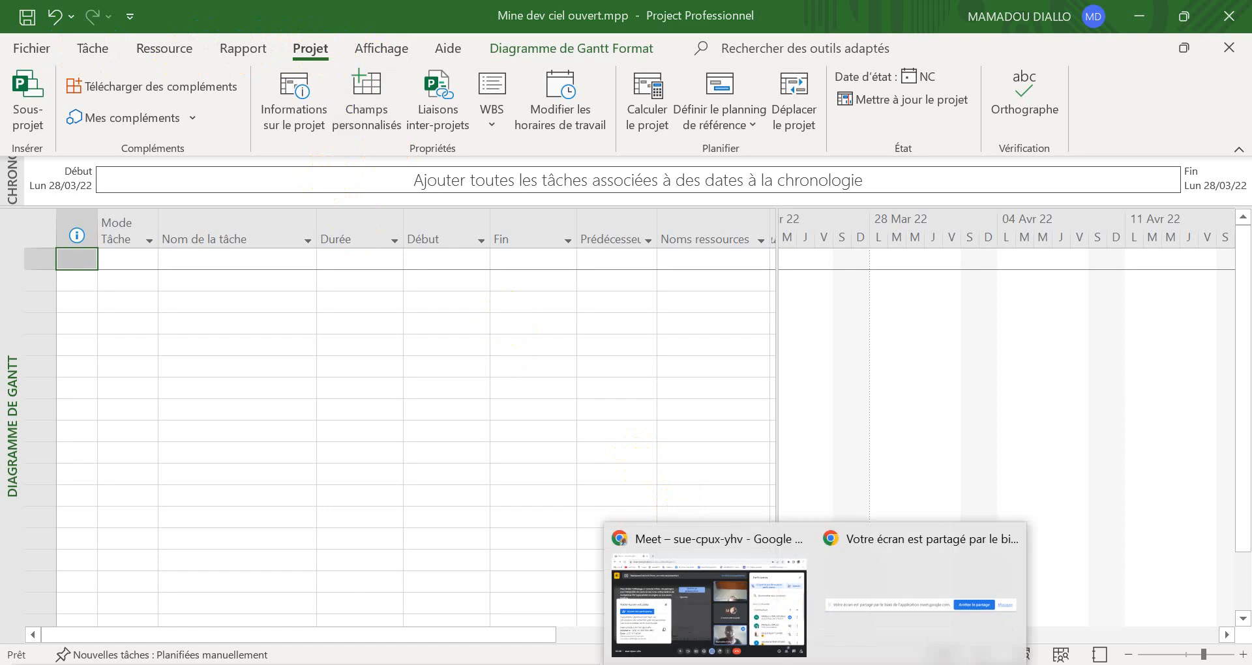
click(815, 663)
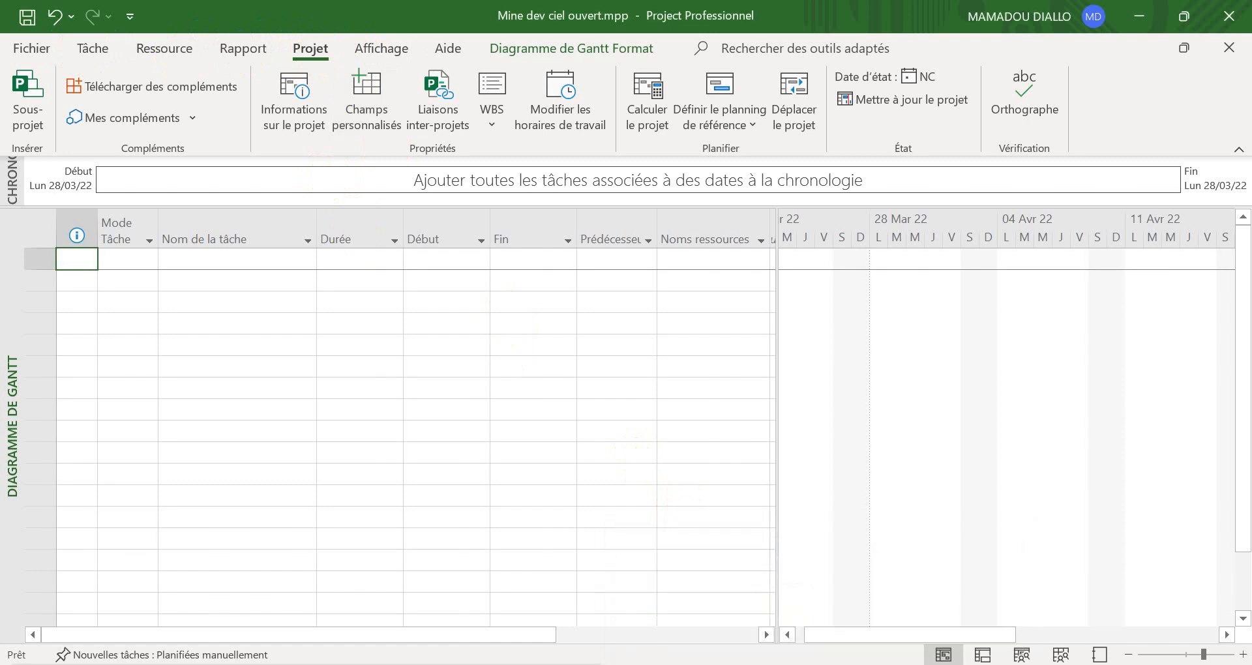
Step: Open the work weeks of the "Mine dev ciel ouvert" calendar in the working-time settings
click(557, 90)
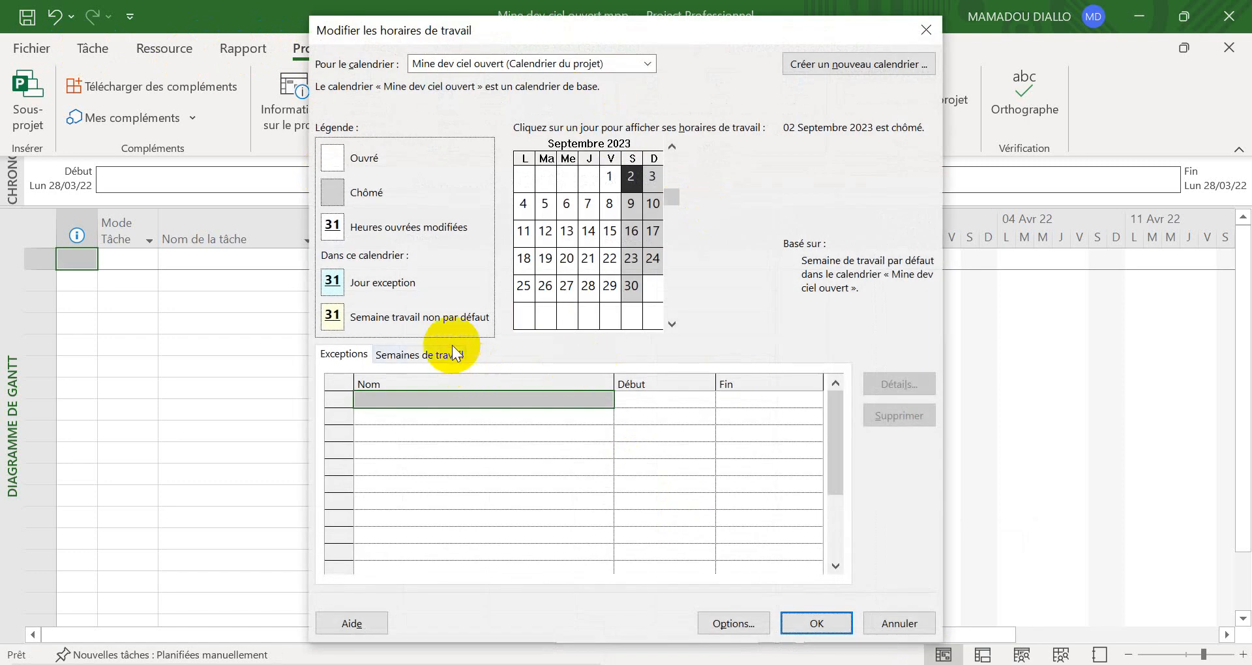
click(451, 354)
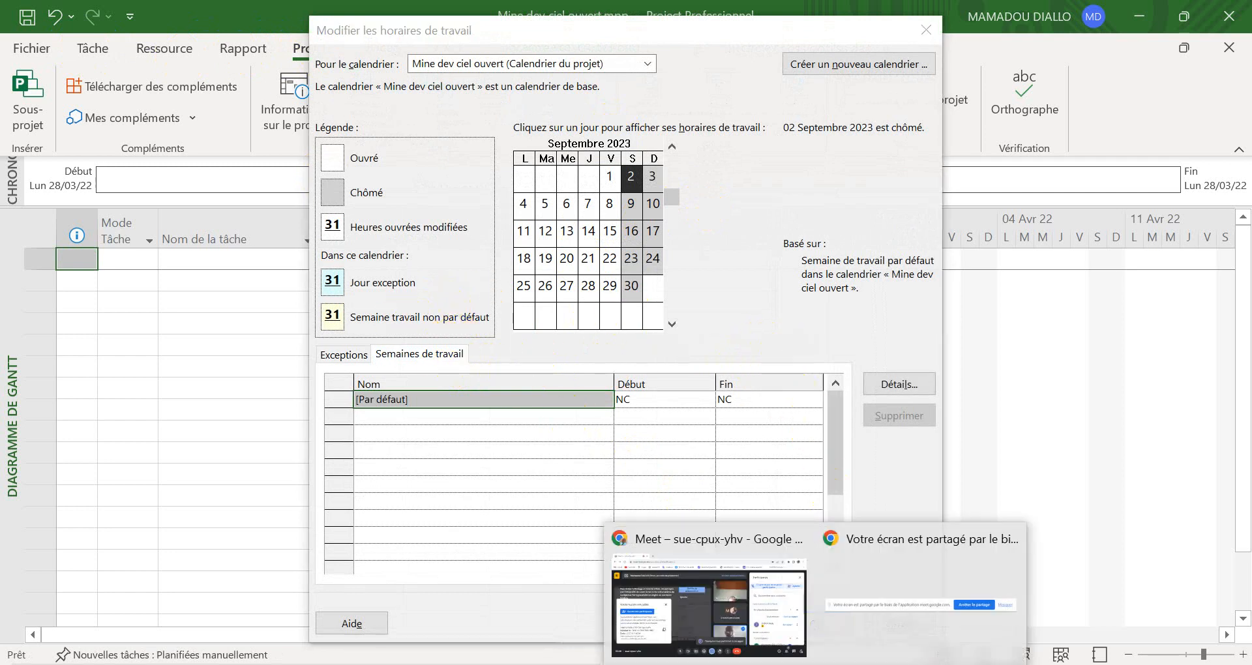
Step: Admit the next waiting participant in Google Meet, and close the working-time settings in Project without changes
click(680, 592)
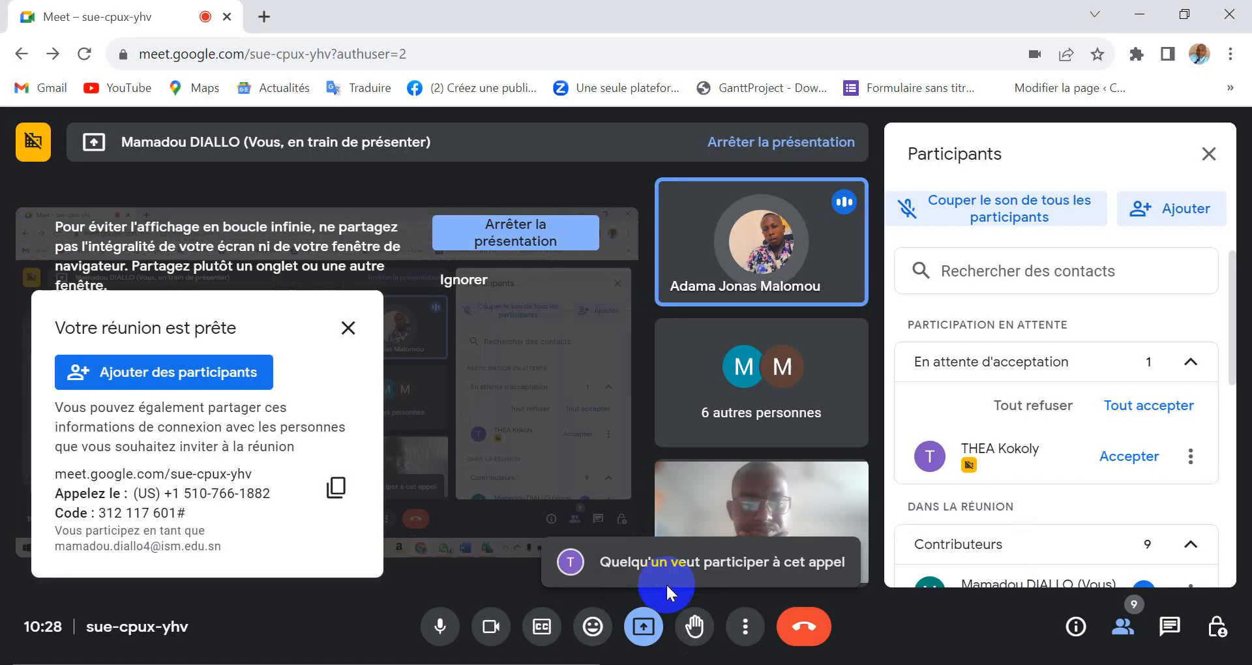
click(1130, 458)
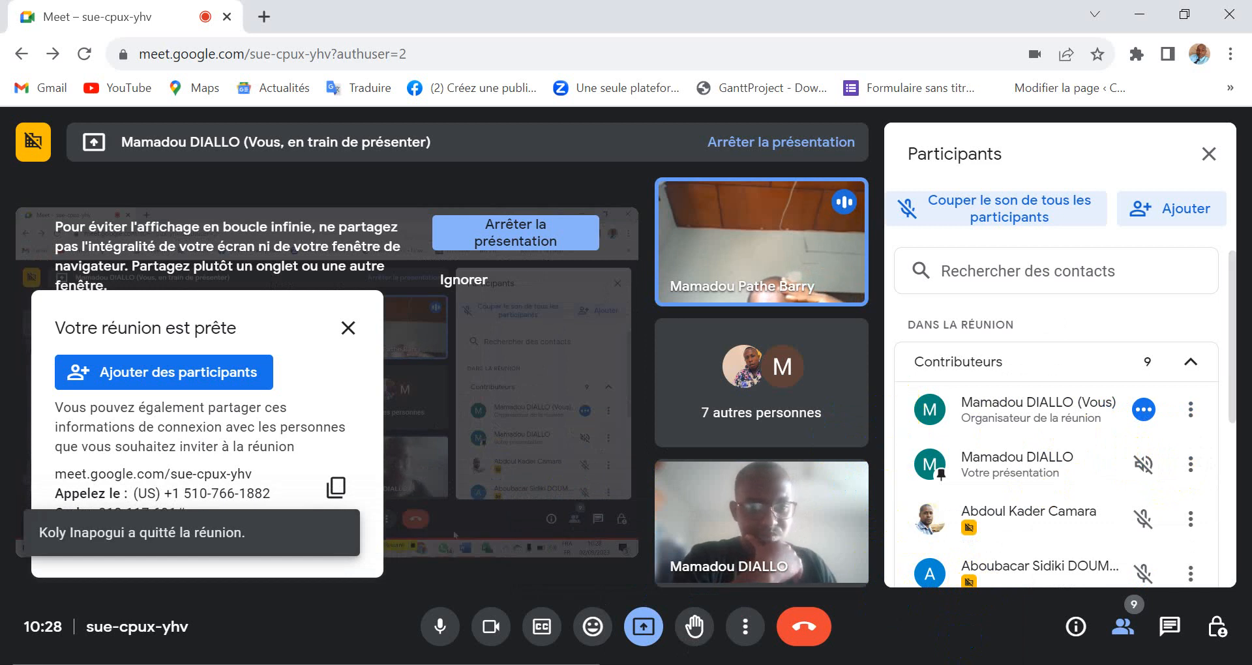
click(949, 664)
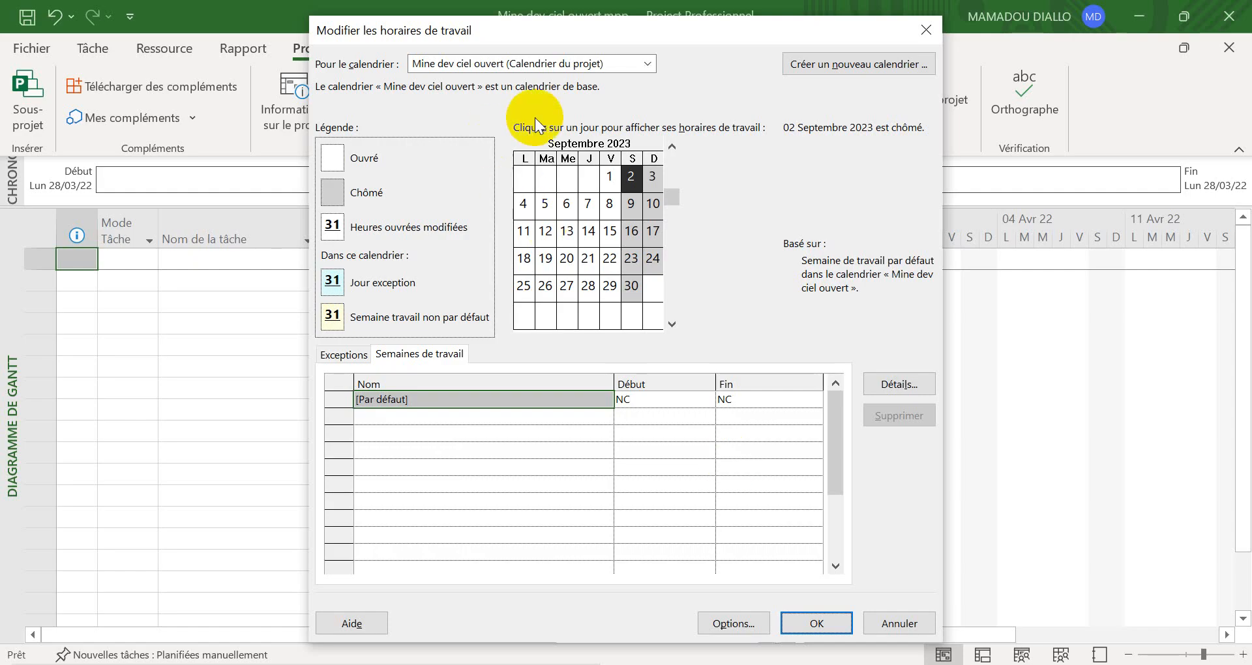
click(920, 622)
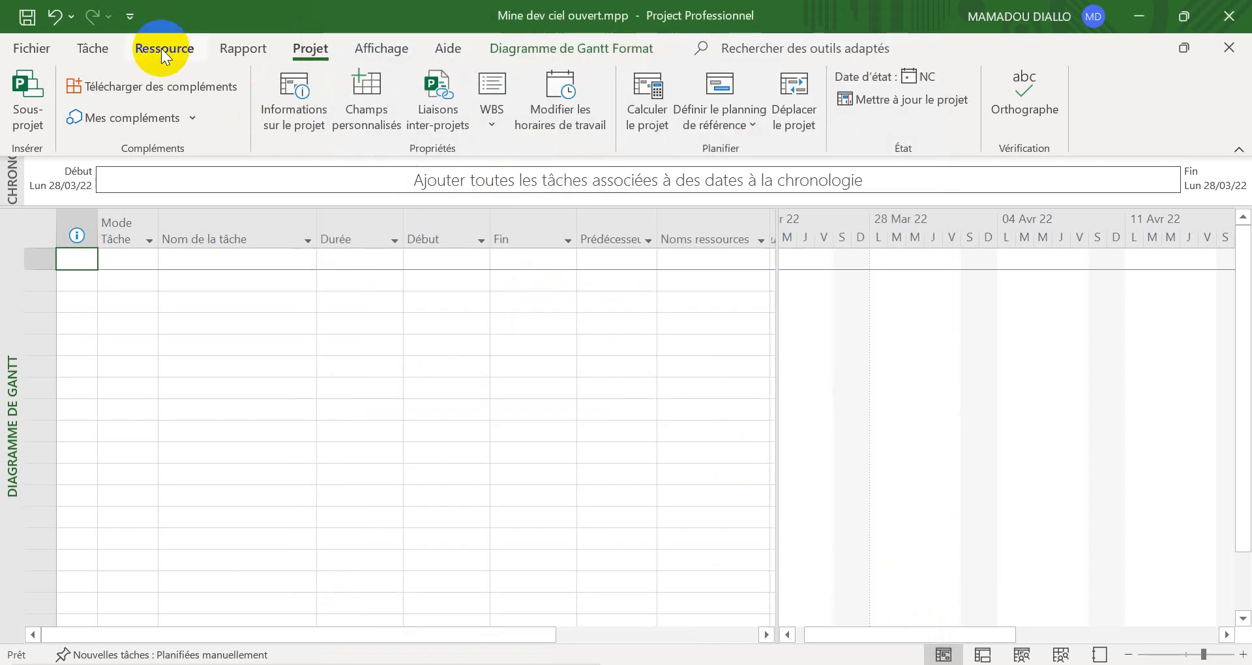
Step: Review the start date in the project information for "Mine dev ciel ouvert" and confirm the dialog
click(304, 48)
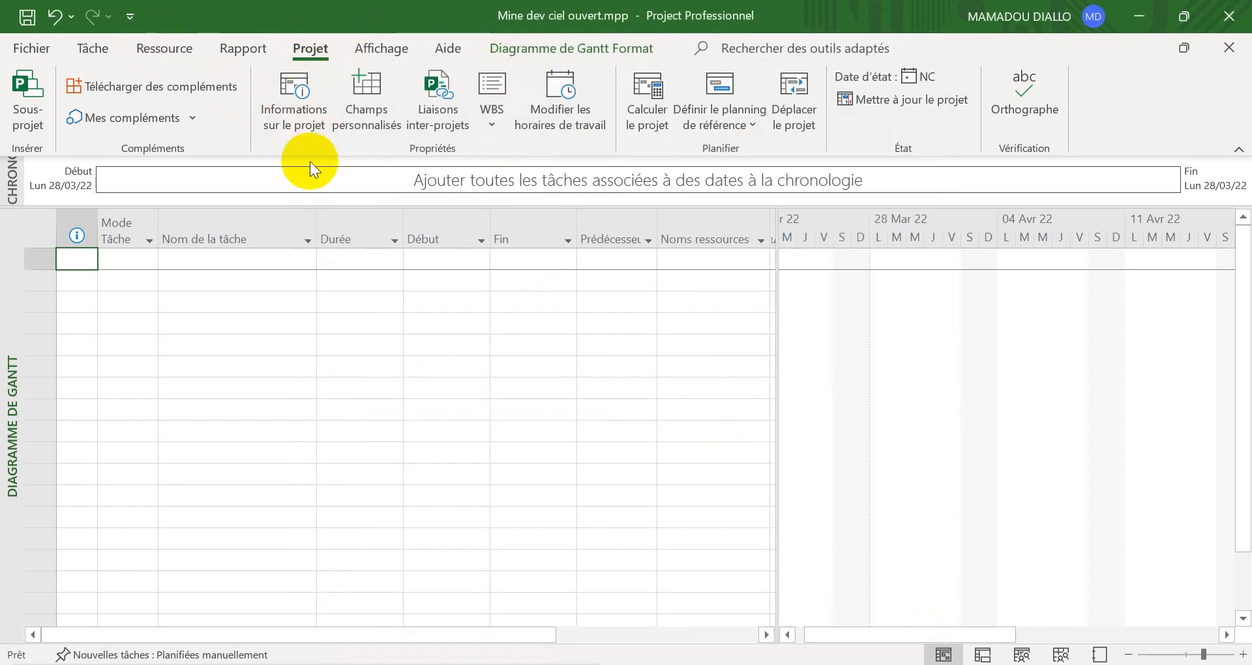
click(285, 91)
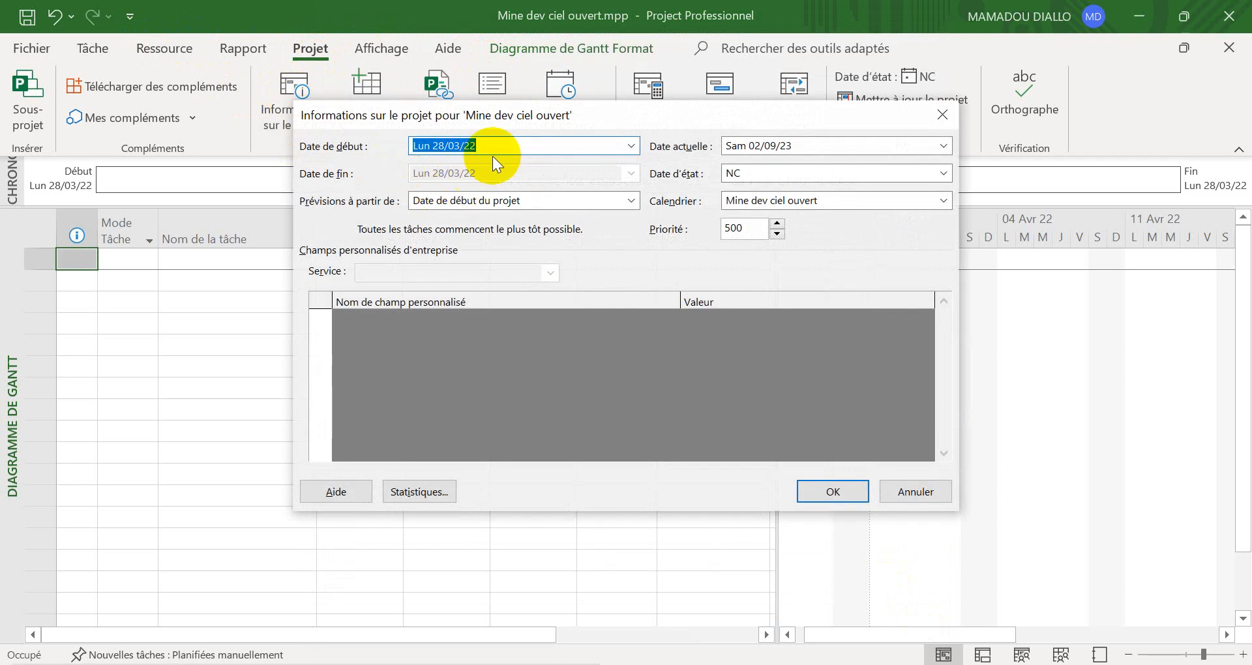
click(511, 147)
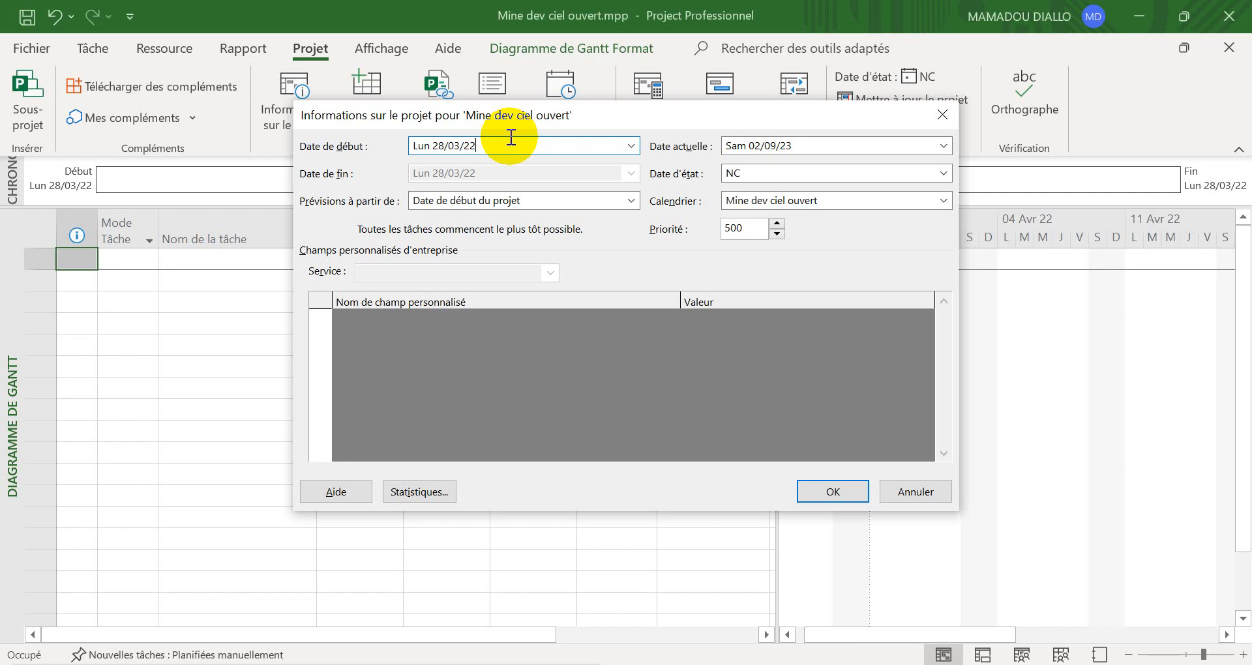
drag(479, 146, 394, 148)
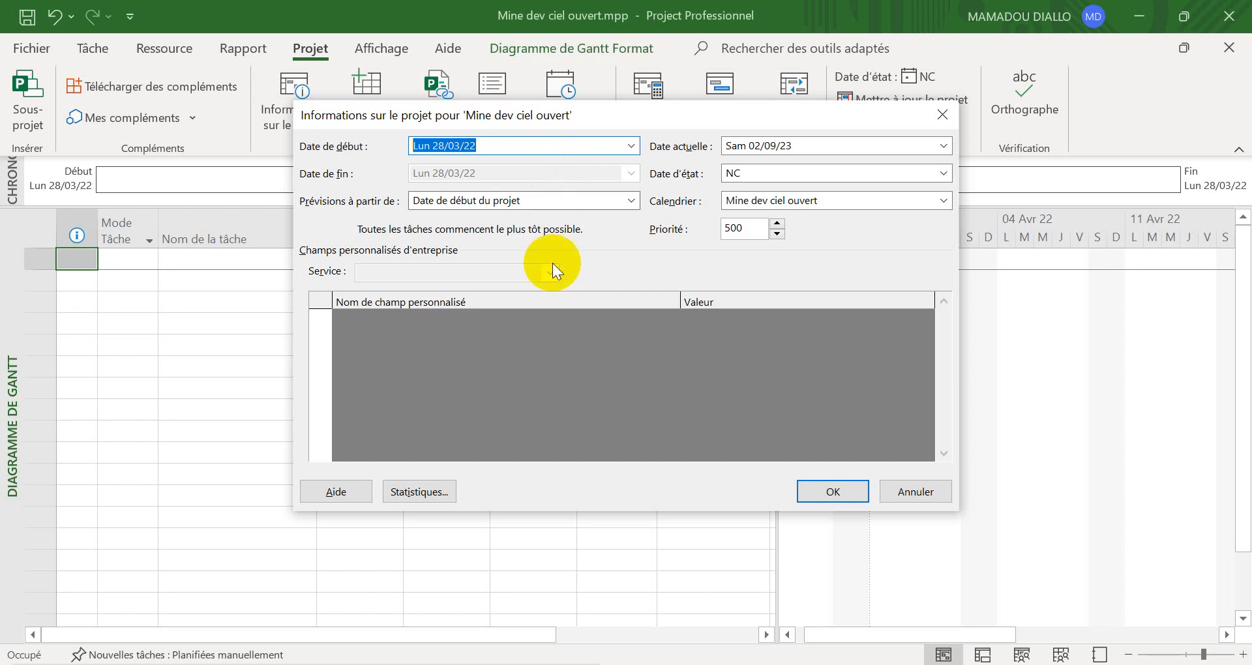
click(831, 488)
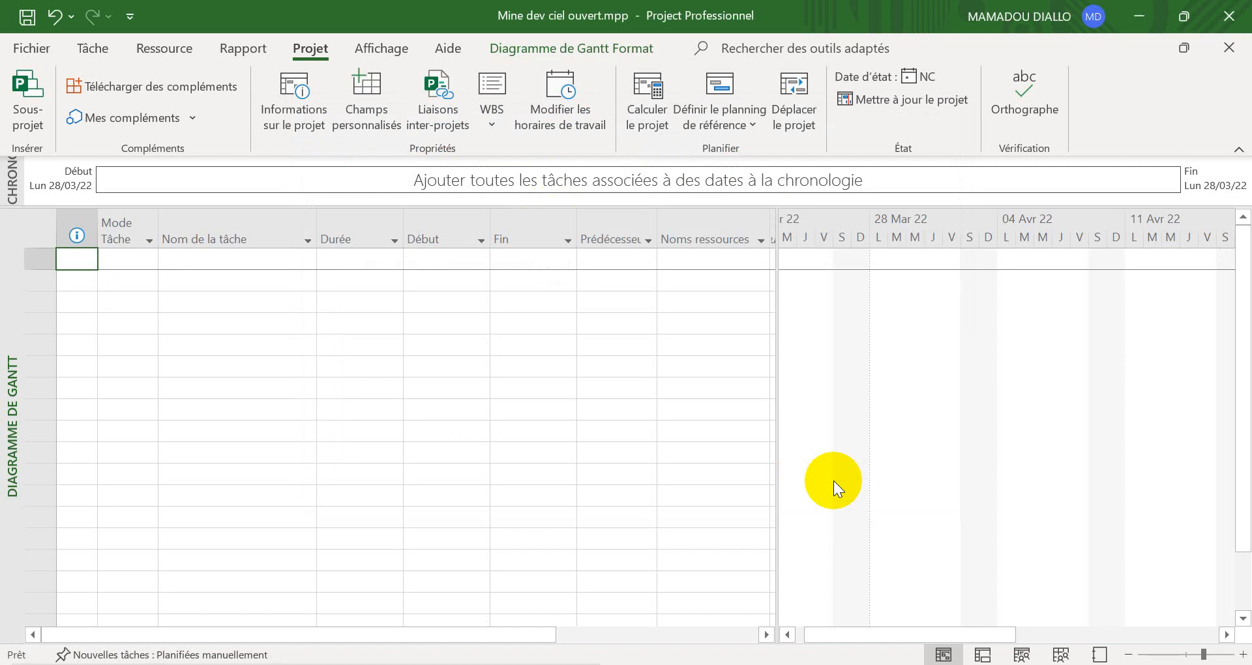
Step: Review the working-time settings and exceptions list of the "Mine dev ciel ouvert" calendar without changing anything
click(573, 99)
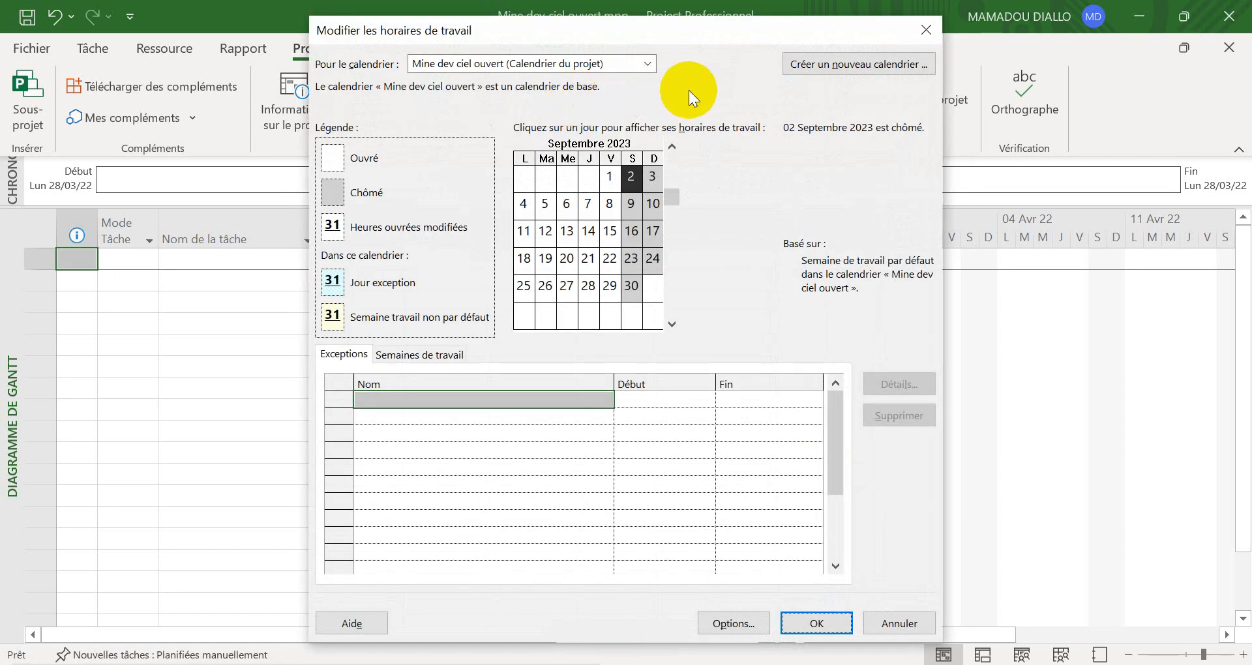
click(926, 30)
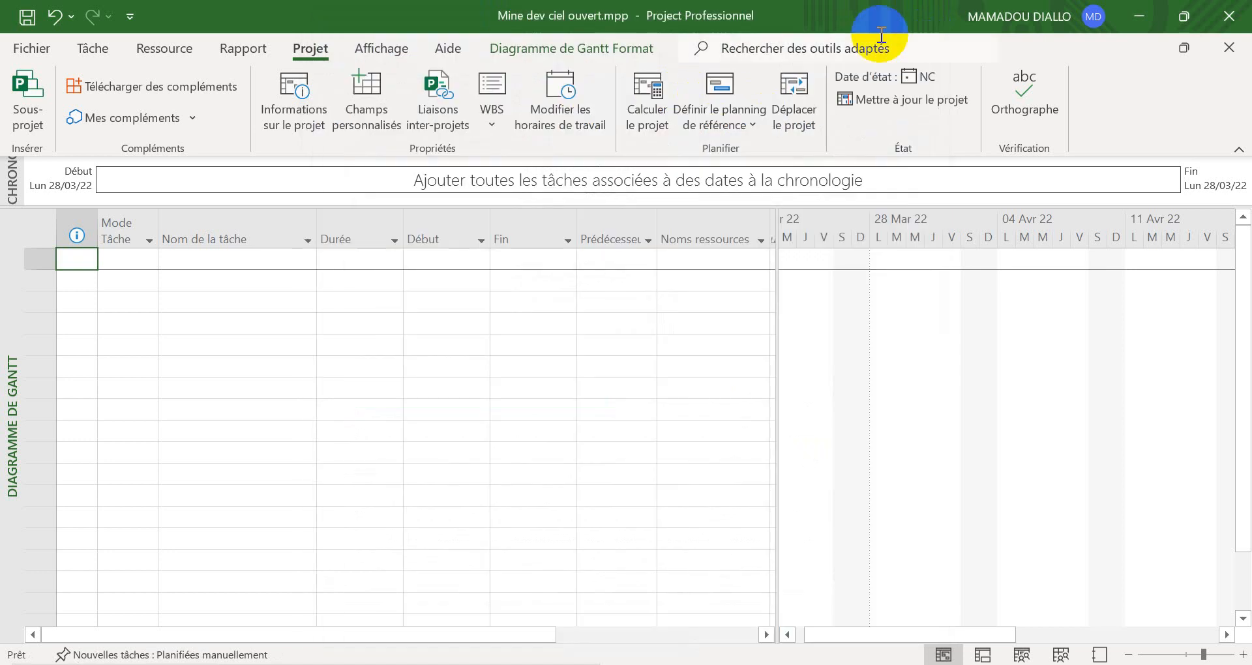
click(562, 95)
drag(690, 26, 714, 45)
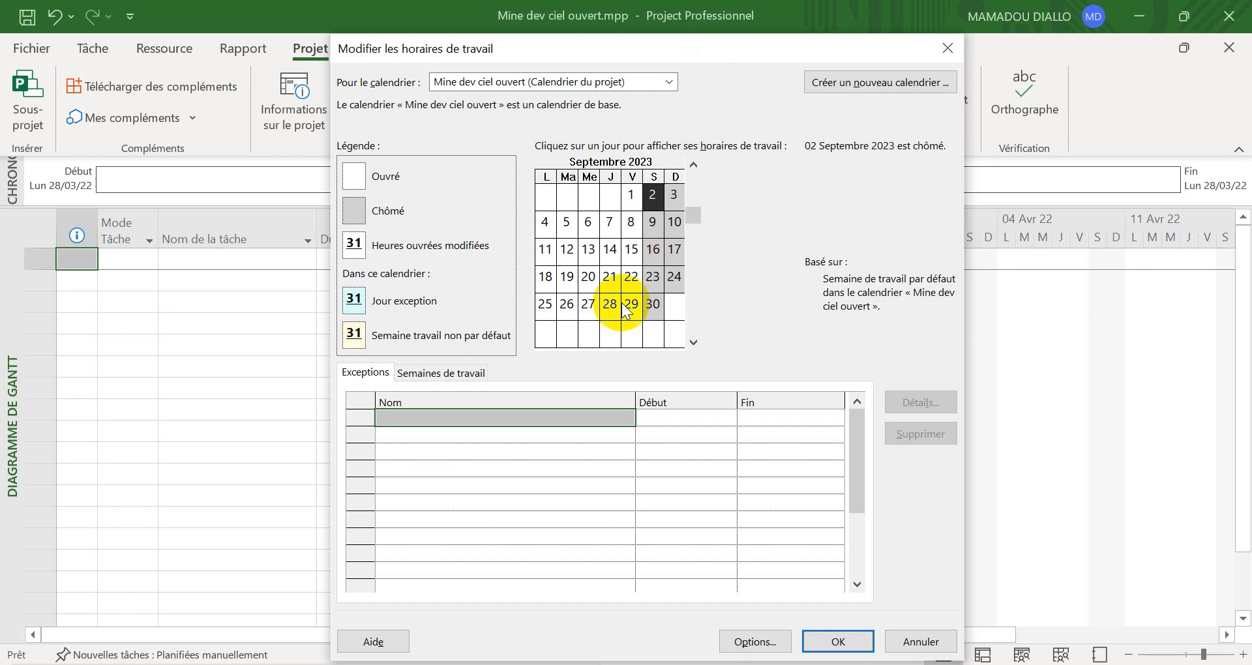
click(923, 642)
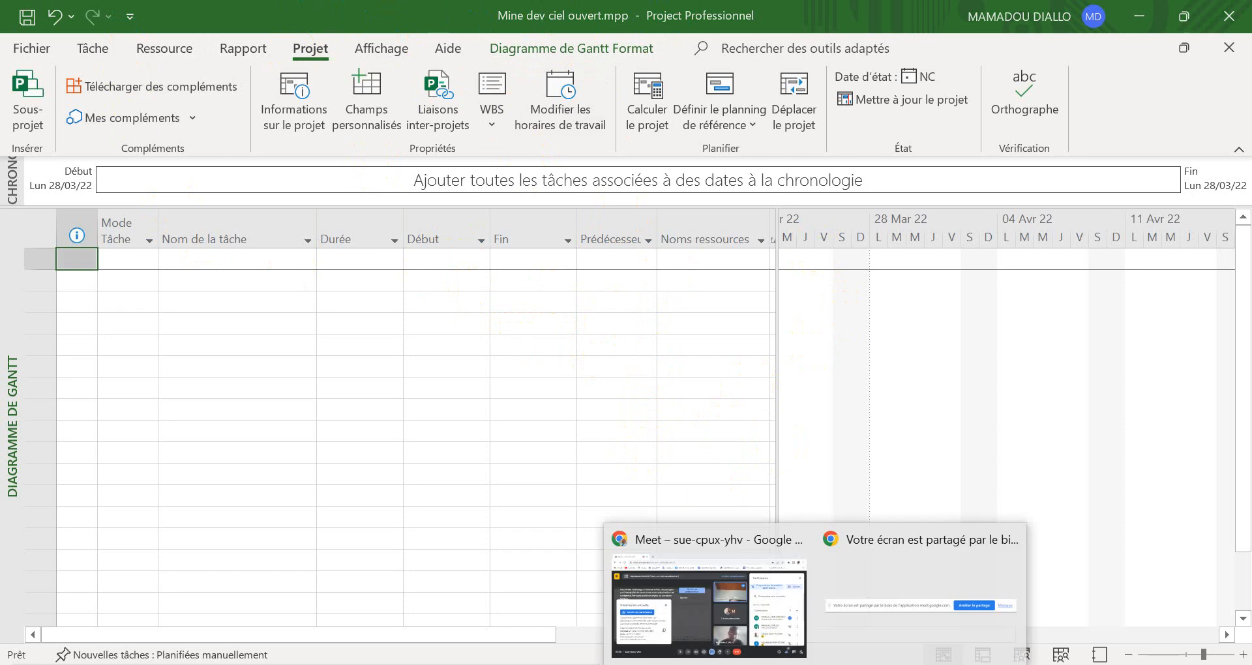
Step: Check the participants in the Google Meet call and return to Project
click(769, 655)
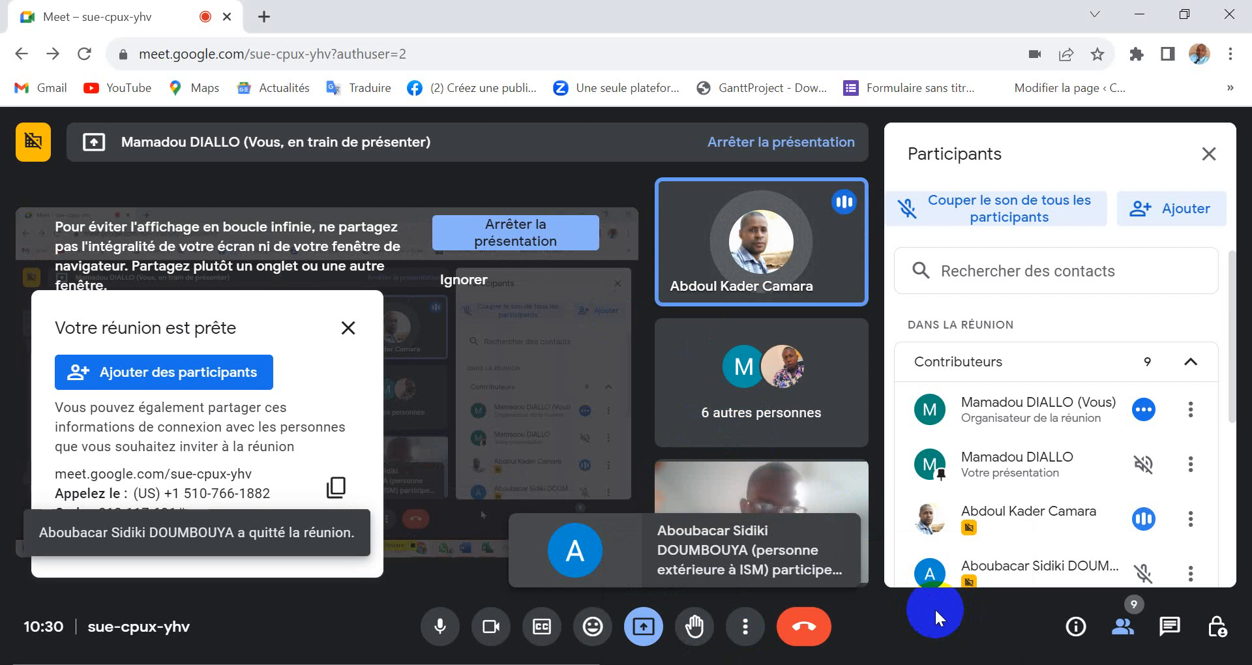
click(939, 664)
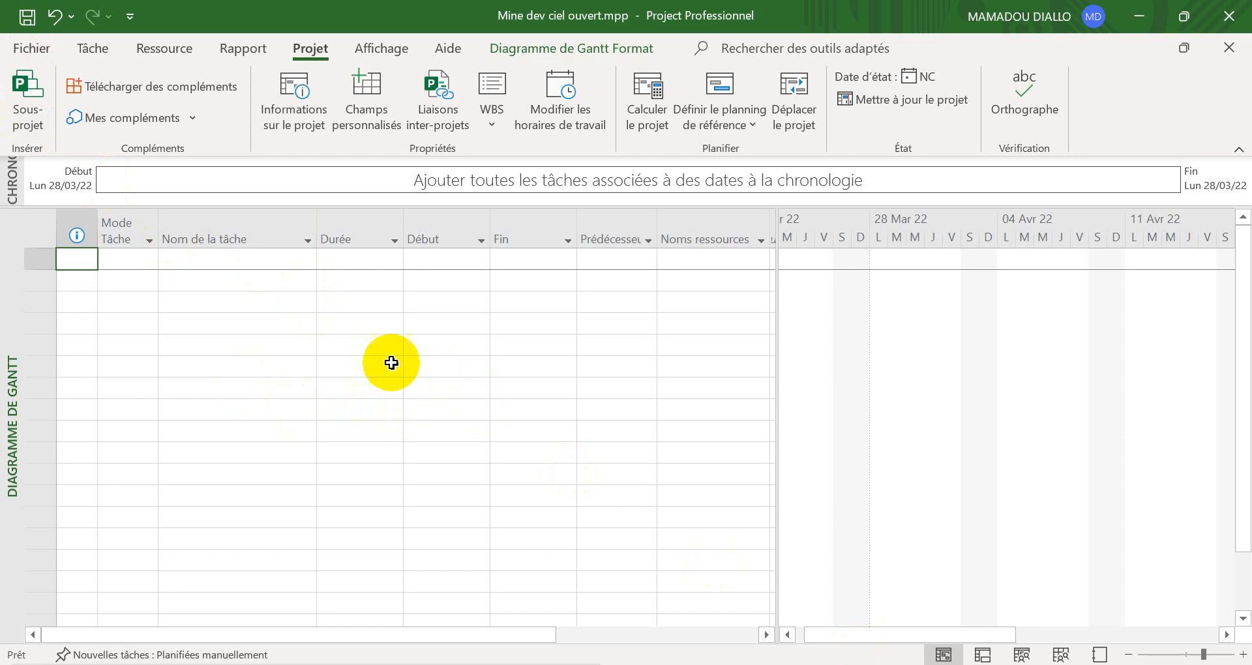
Step: Show the locations available for saving the project file under another name or folder
click(26, 44)
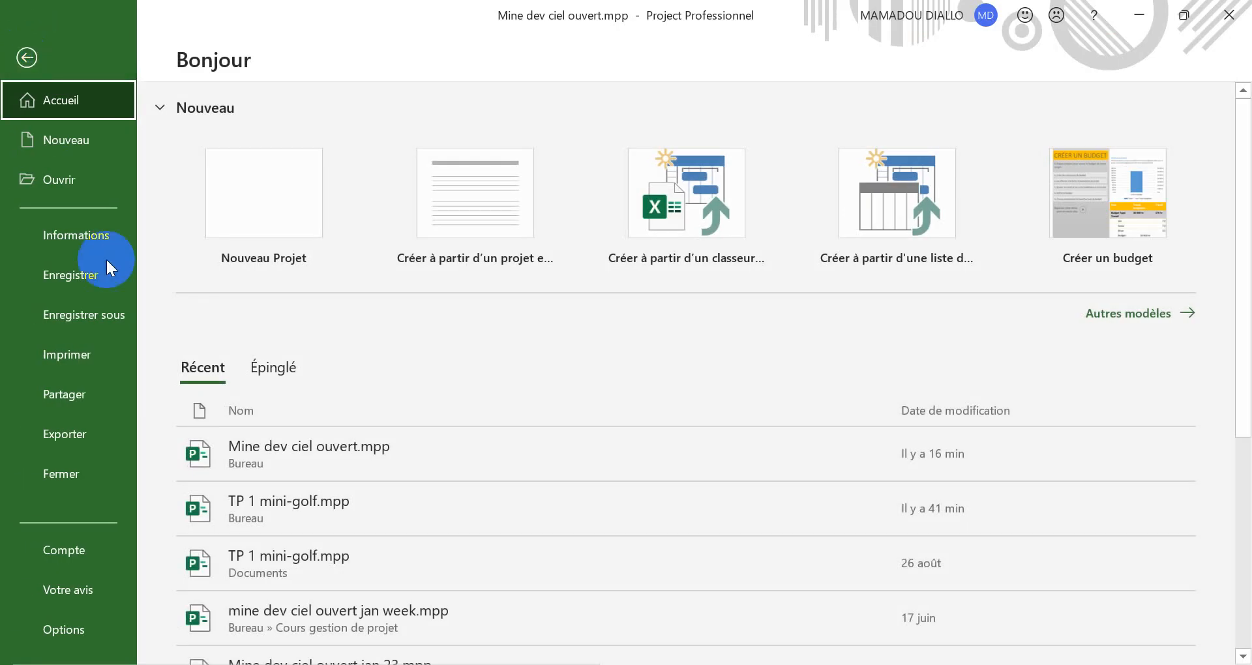
click(52, 313)
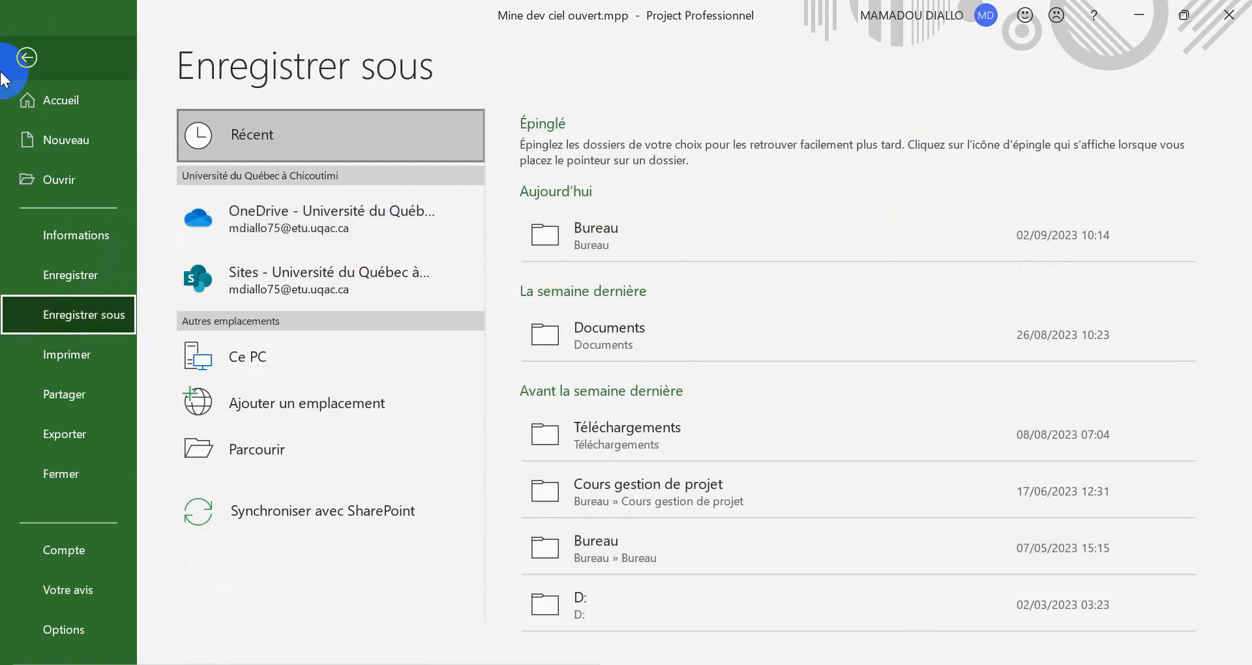
click(25, 59)
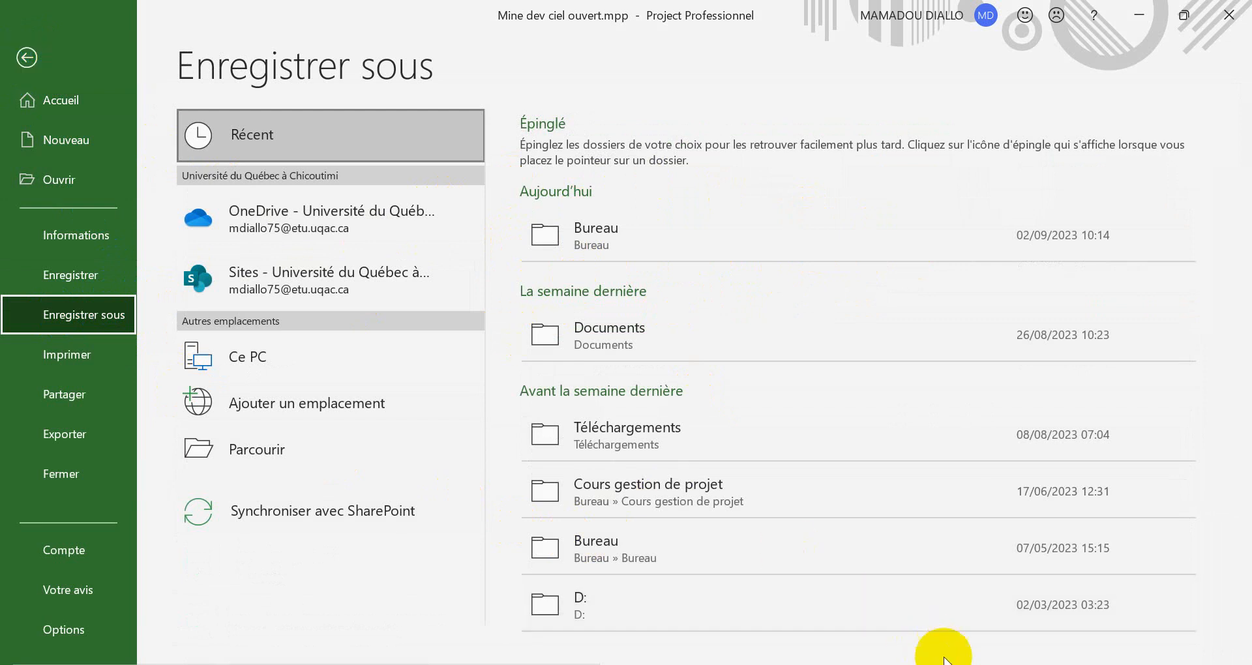
Step: Check the calendar requirements in the "Préparation du projet" section of the Word brief and return to Project
click(880, 612)
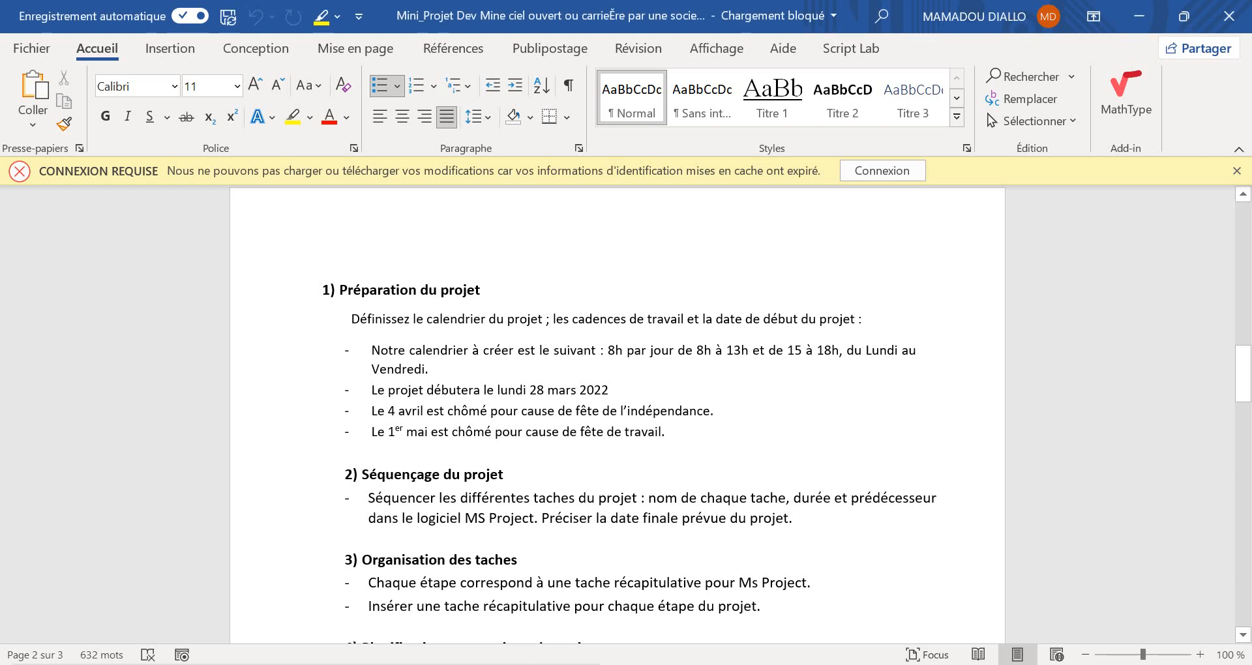
click(440, 350)
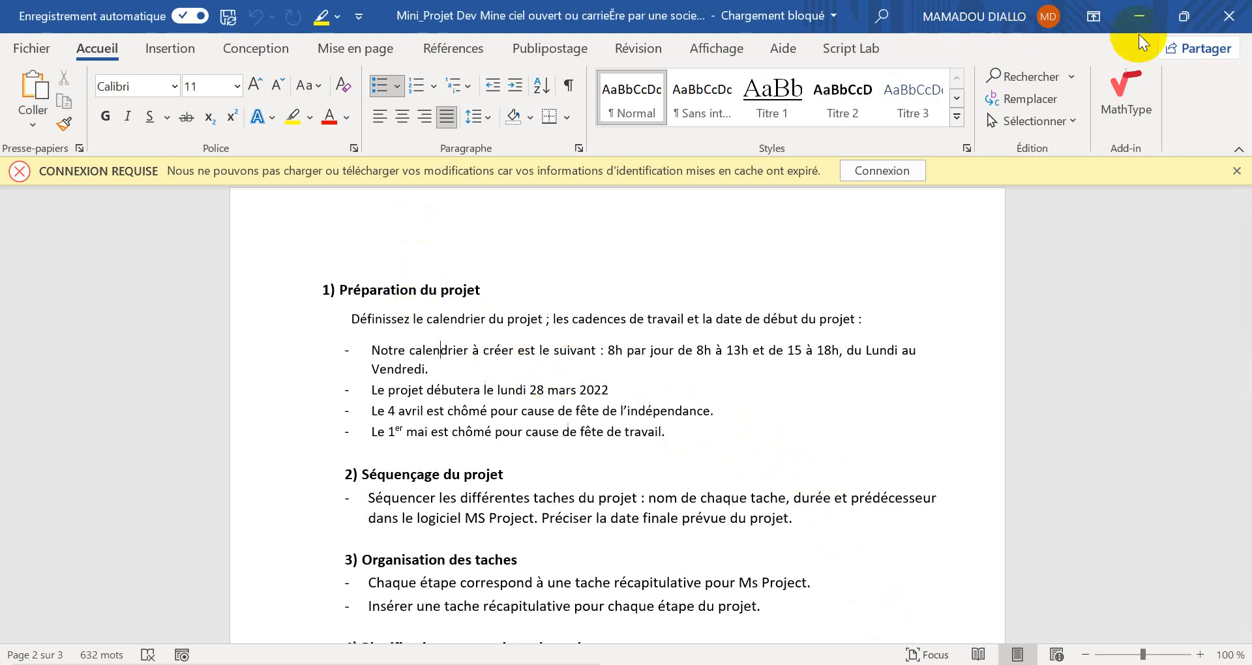
click(1139, 16)
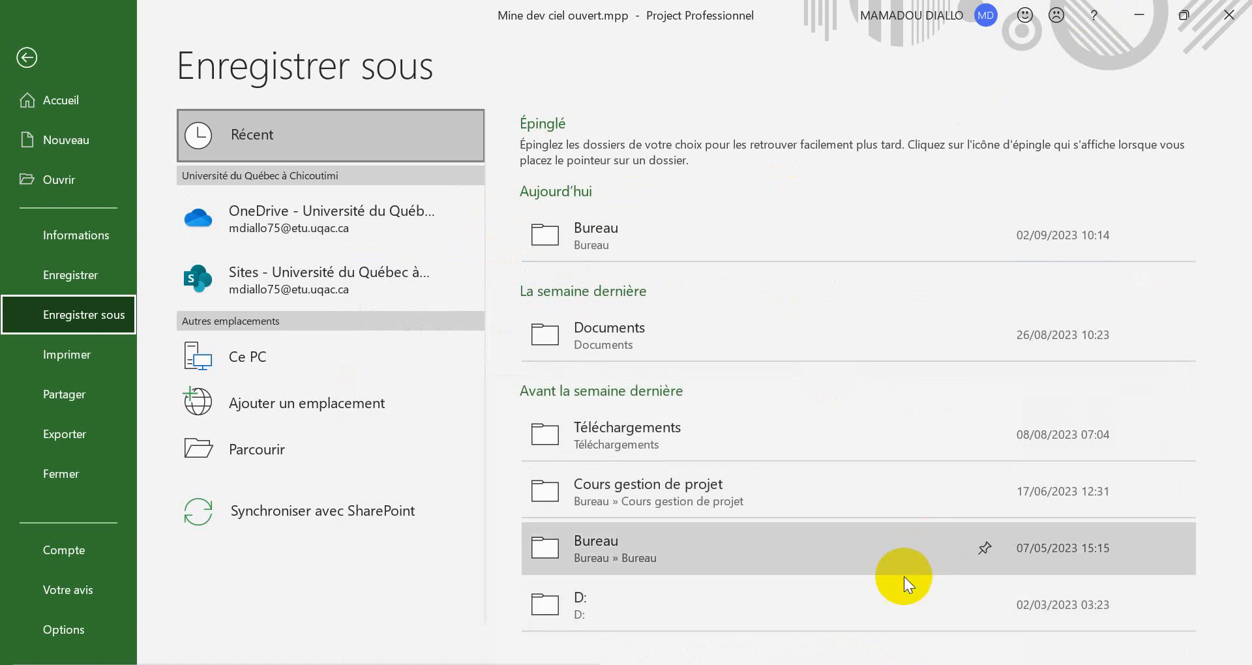
Step: Leave the save options and review the project information for the start date and assigned calendar
click(112, 49)
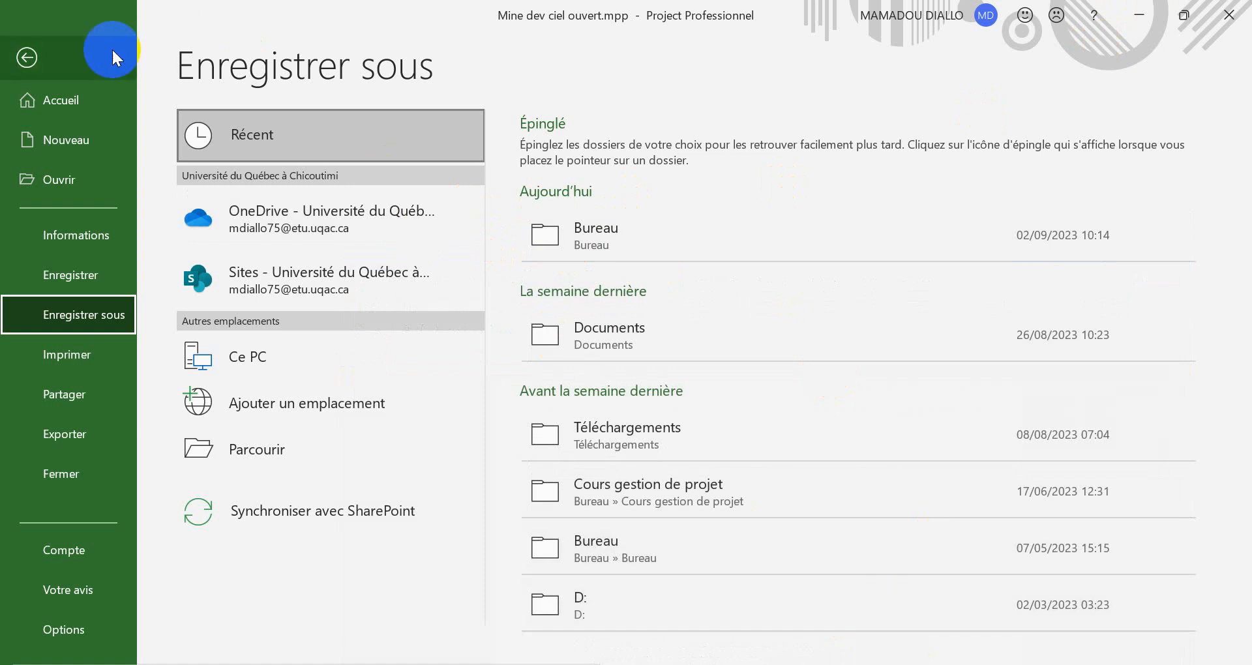
click(26, 57)
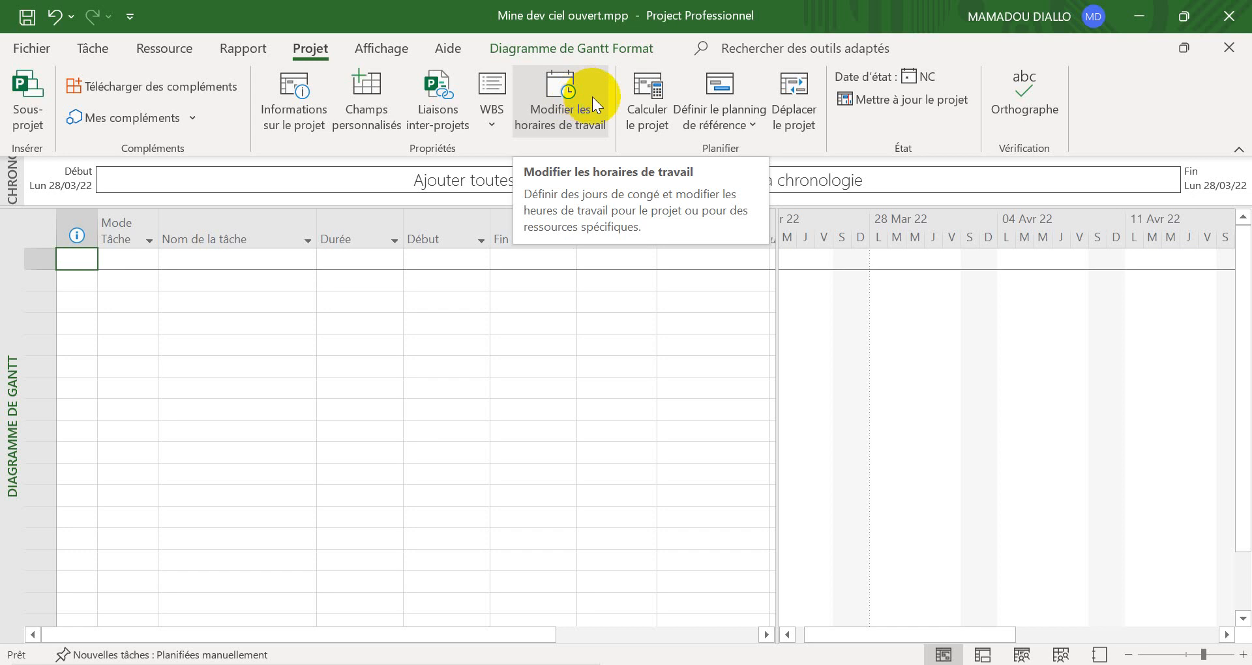
click(302, 100)
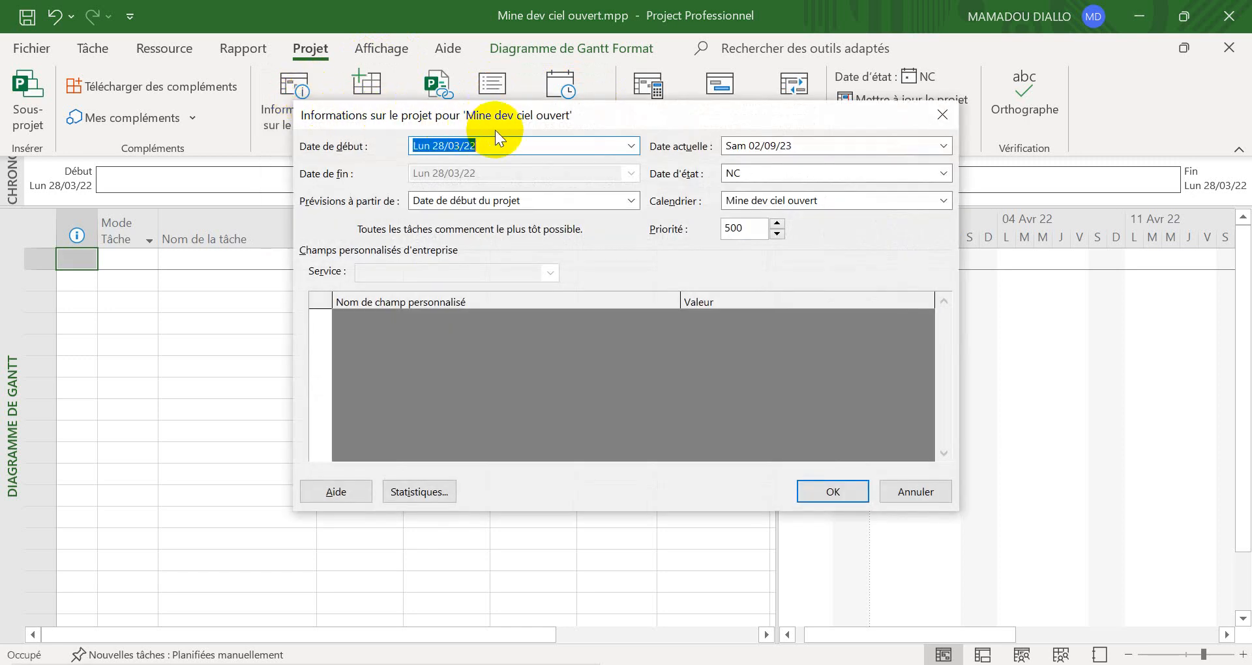
click(502, 143)
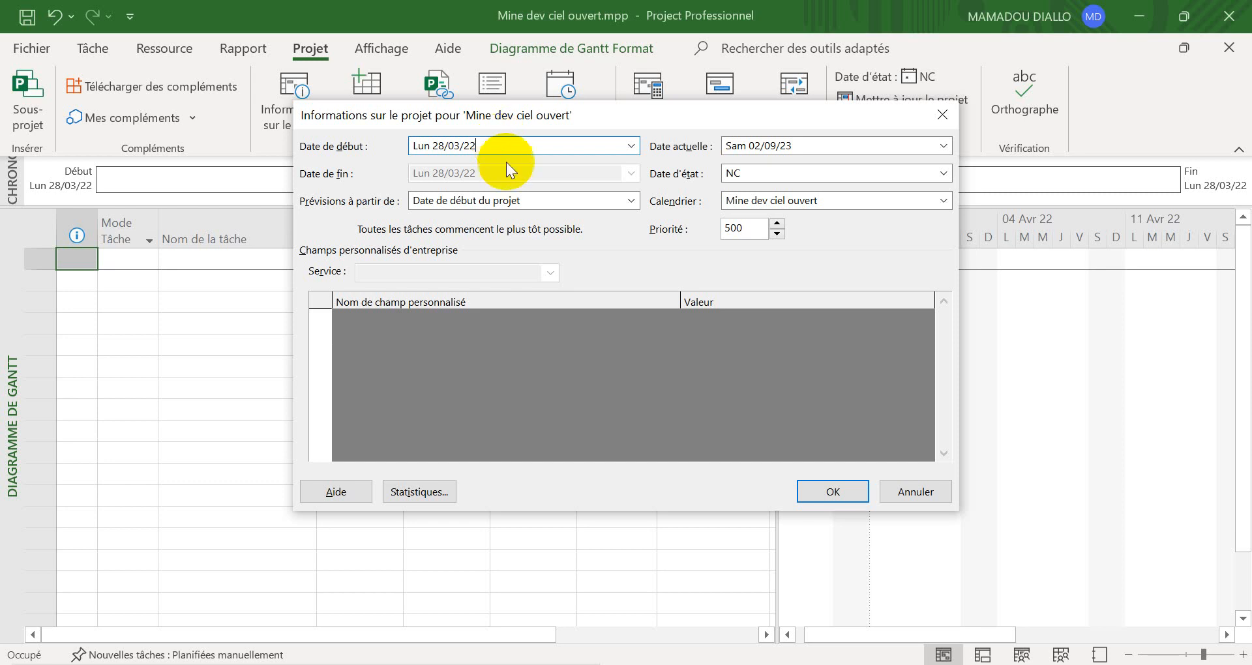
click(854, 491)
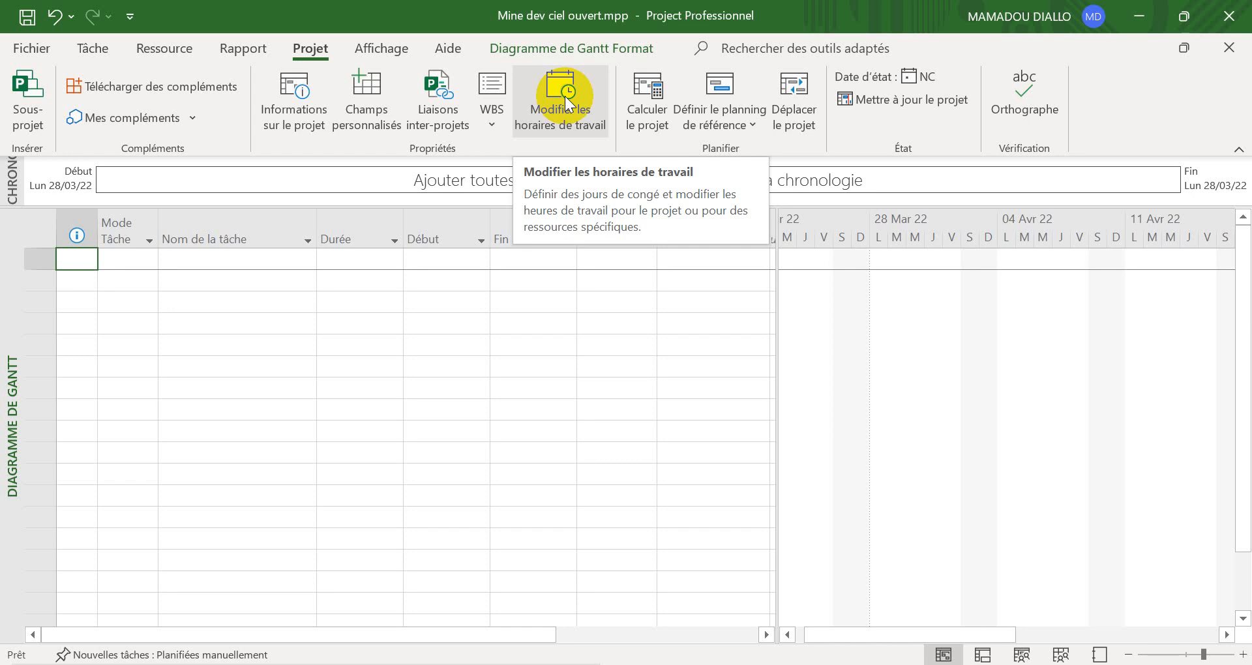
click(261, 366)
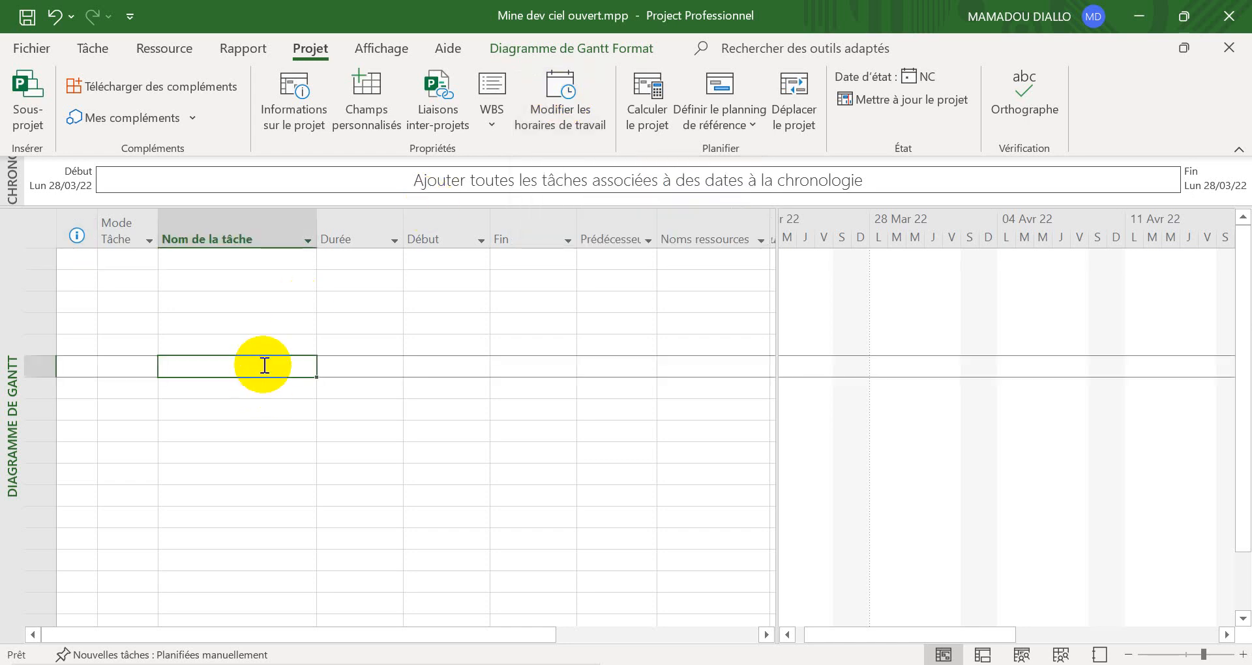
double_click(260, 325)
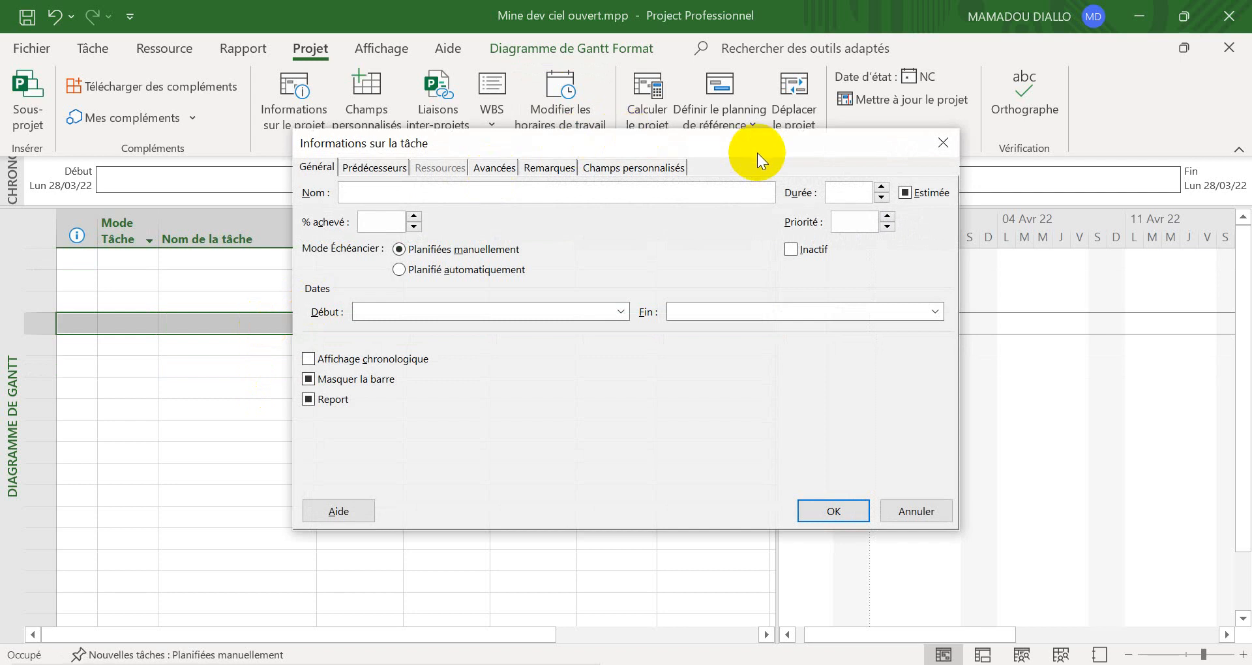
click(942, 142)
click(268, 300)
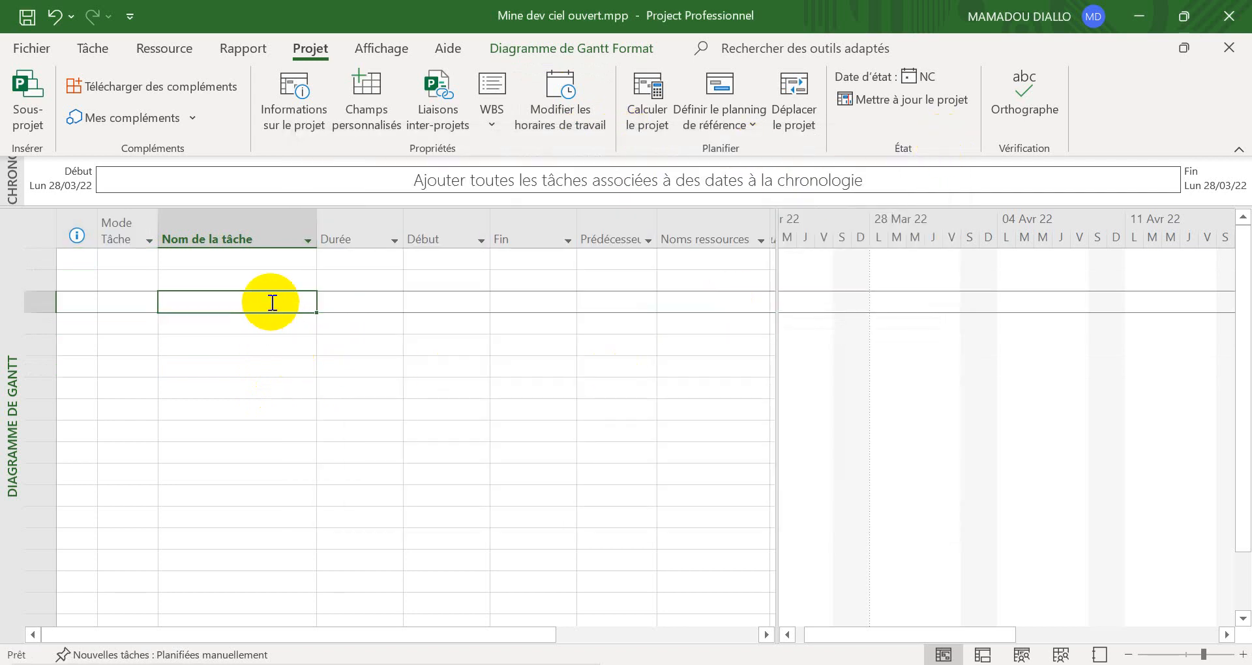
click(275, 278)
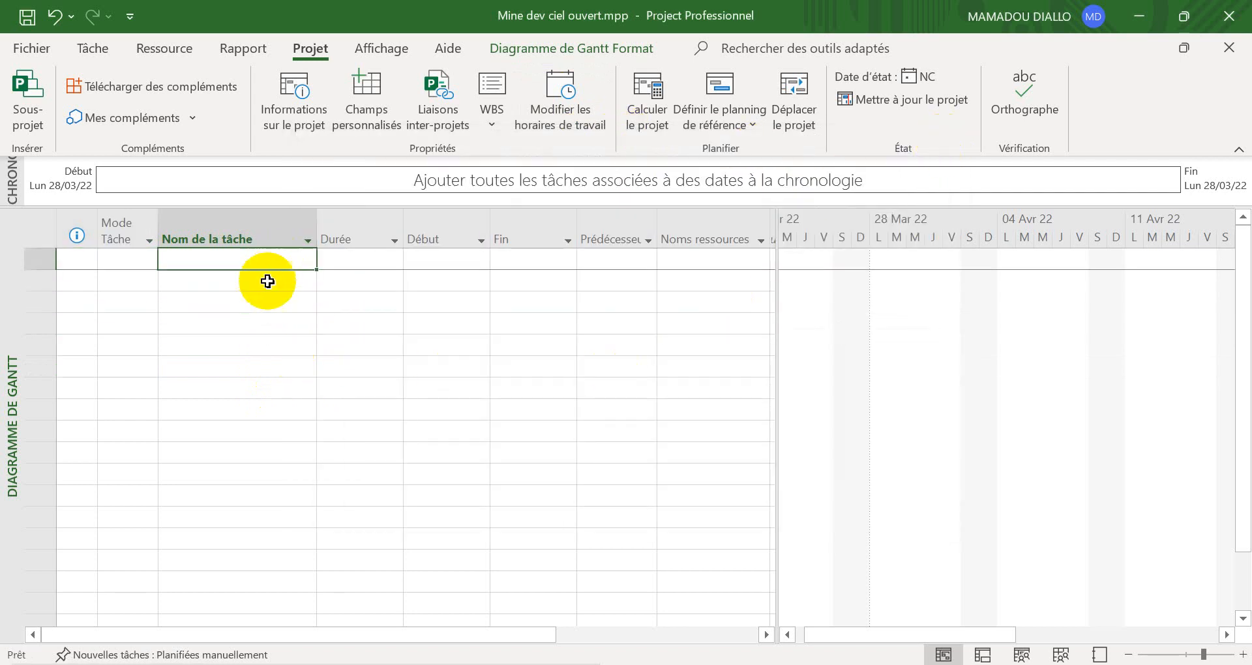
click(245, 306)
click(245, 324)
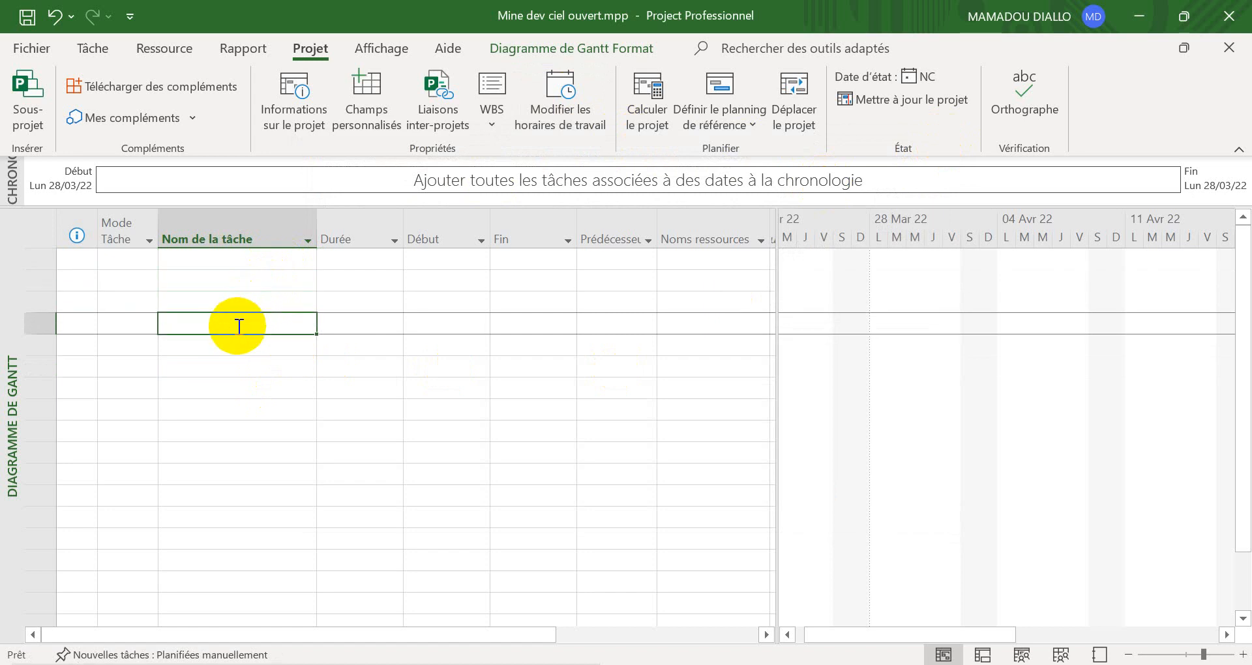
click(243, 343)
click(246, 324)
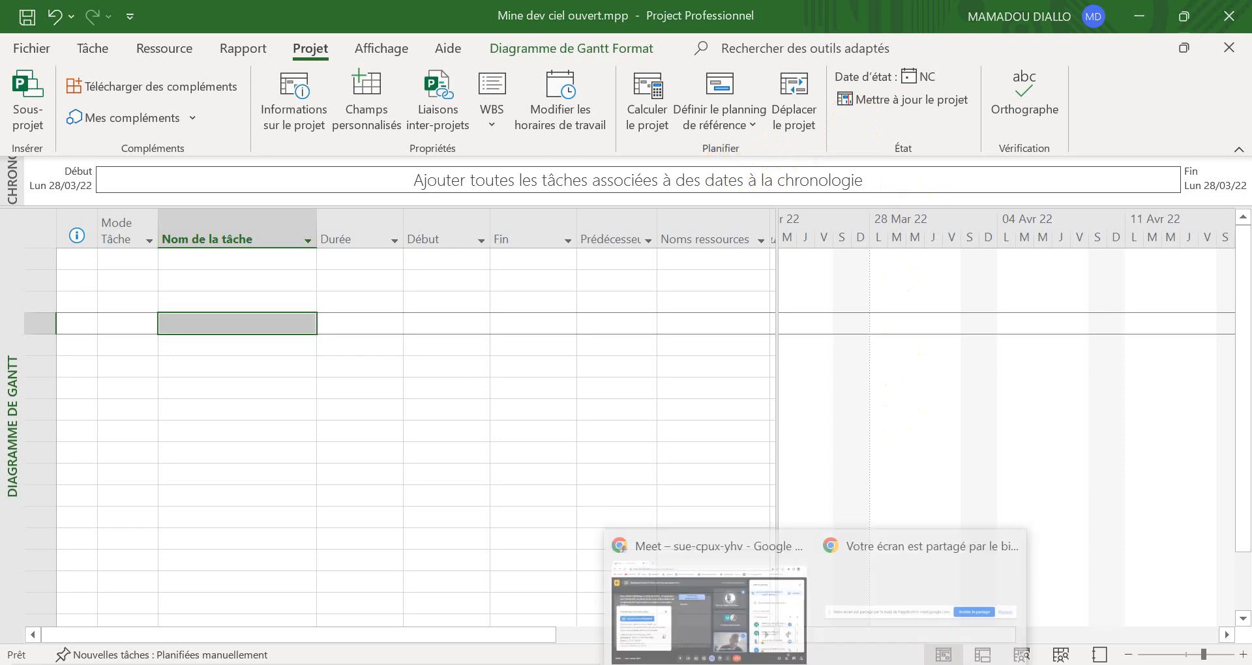
Step: Switch to the Google Meet call, look through the participants list and return to the Project plan
click(739, 609)
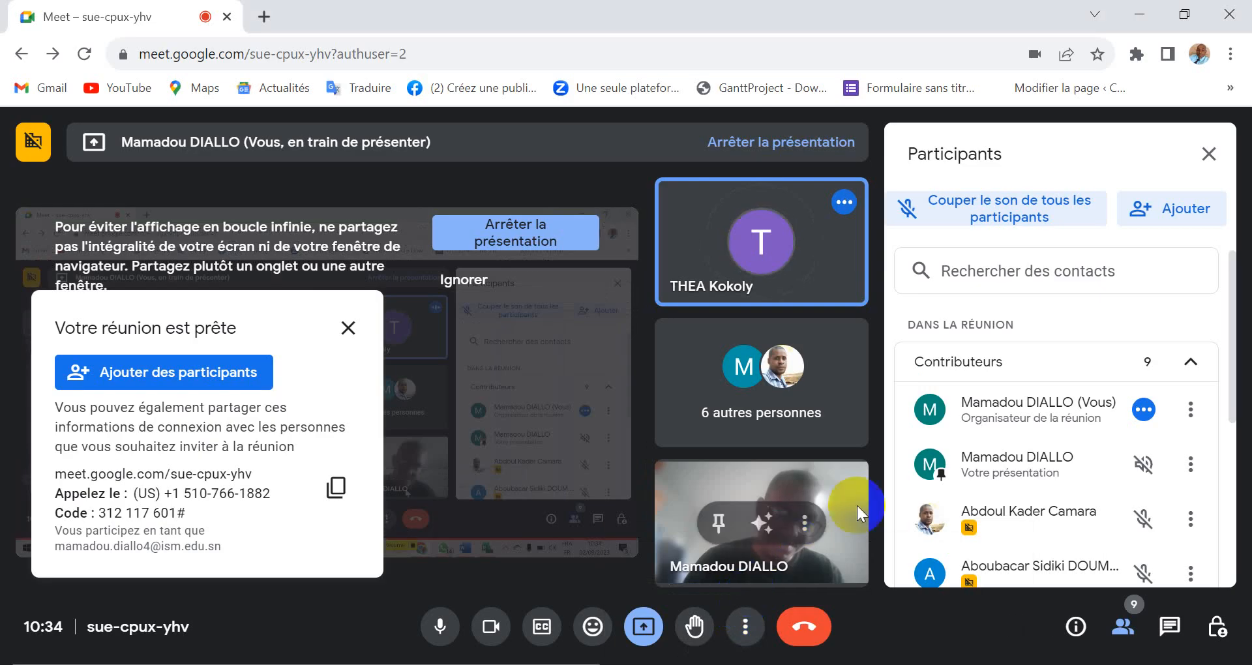
scroll(1023, 396, down, 5)
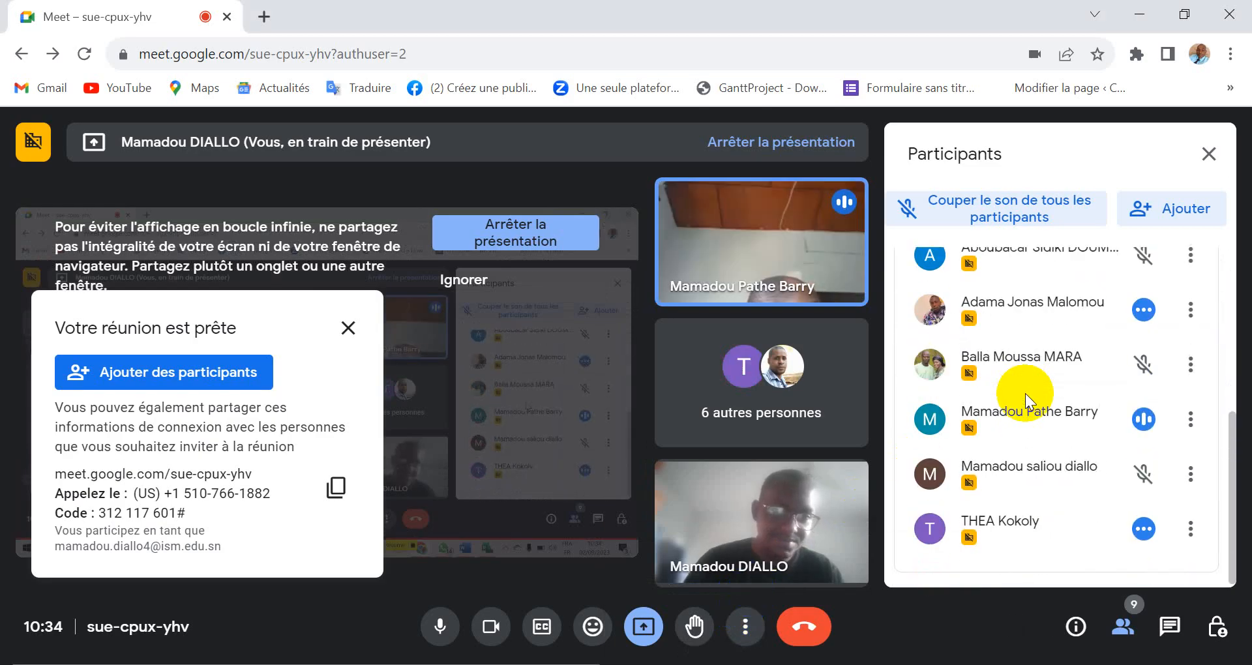
scroll(1025, 393, up, 5)
scroll(1025, 393, down, 2)
scroll(1025, 394, down, 3)
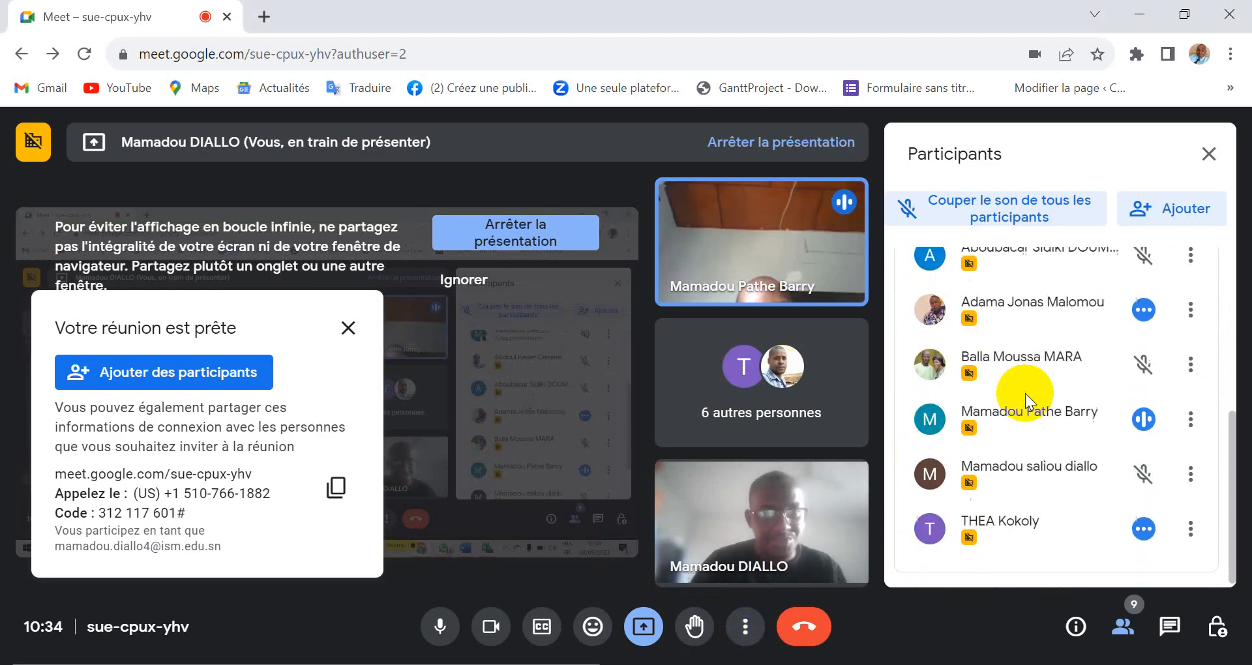
scroll(1025, 393, up, 5)
scroll(1025, 393, down, 1)
scroll(1025, 393, down, 3)
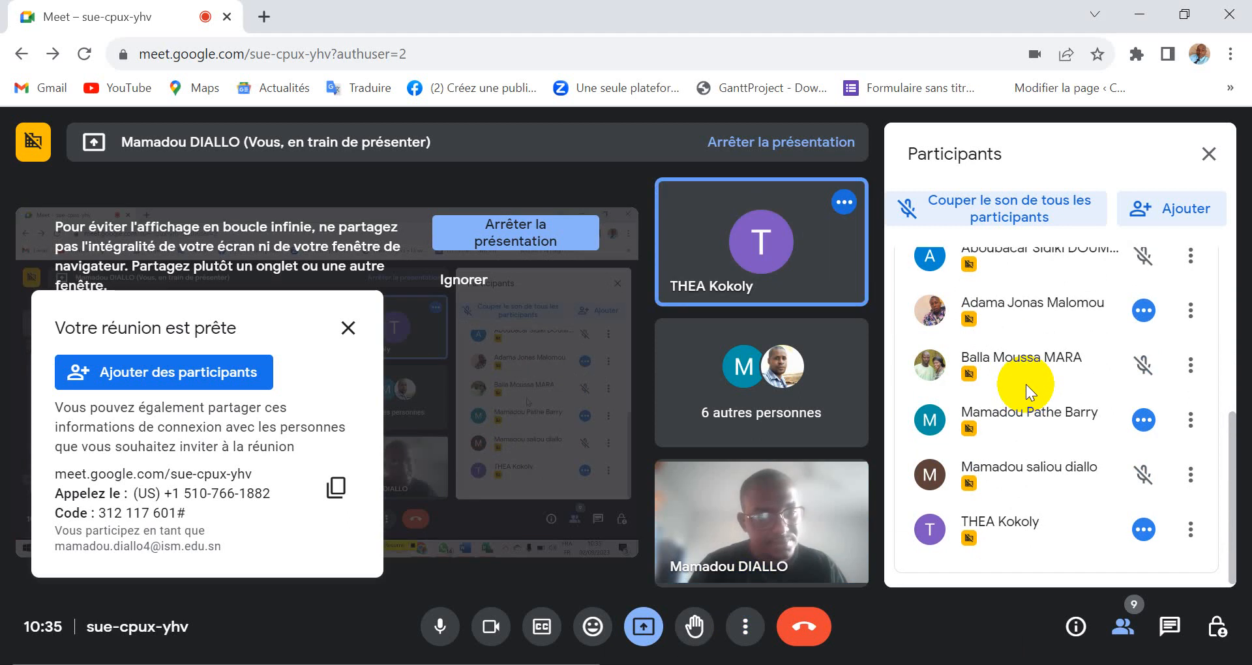
scroll(1026, 385, up, 4)
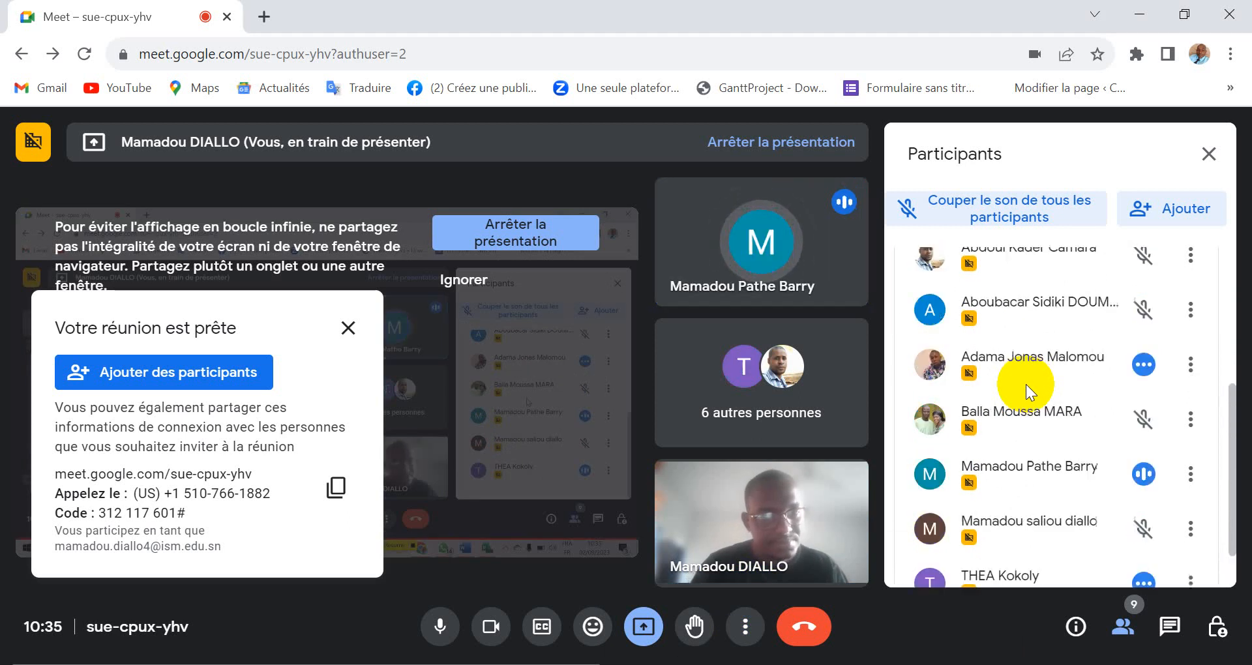
scroll(1026, 385, down, 3)
scroll(1026, 385, up, 3)
scroll(1027, 385, down, 4)
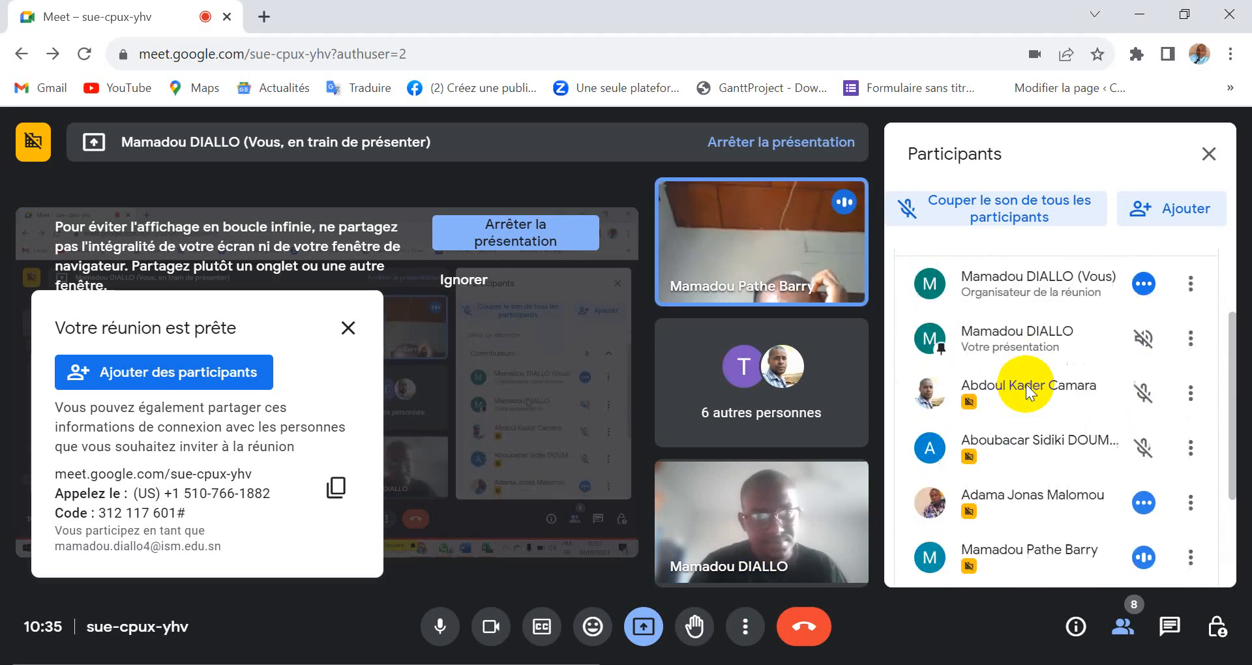
scroll(1027, 384, up, 4)
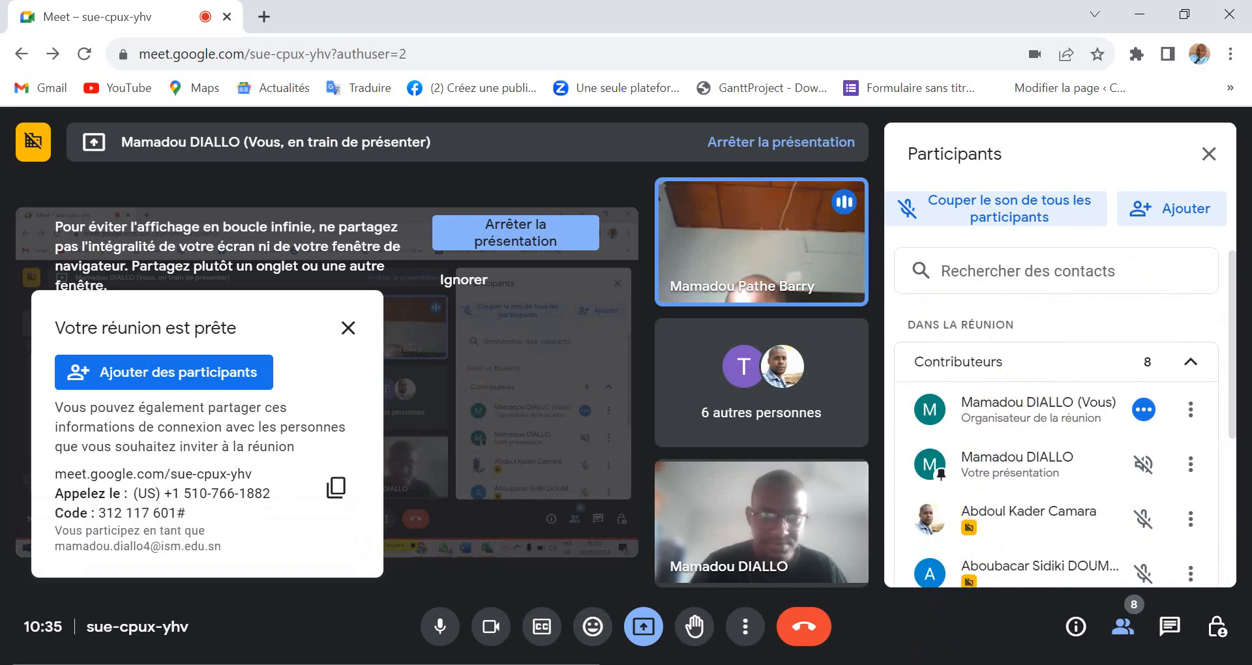
click(949, 664)
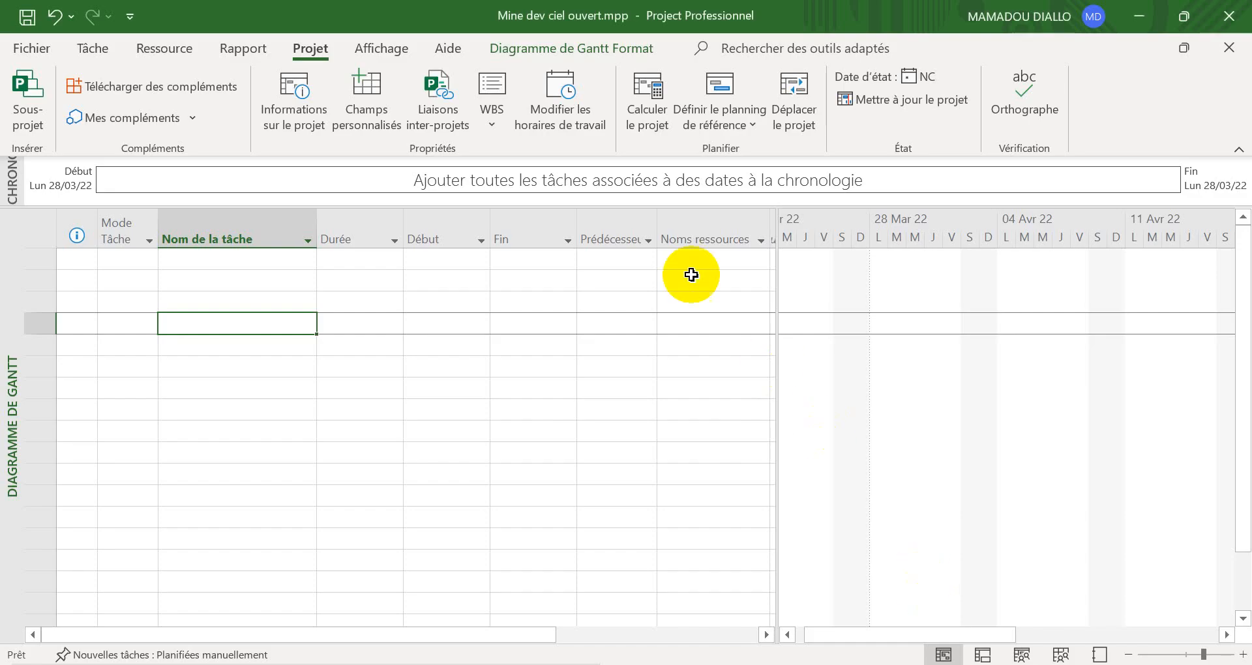
Step: Review the project calendar's work weeks and the new base calendar settings, leaving without creating a calendar
click(562, 104)
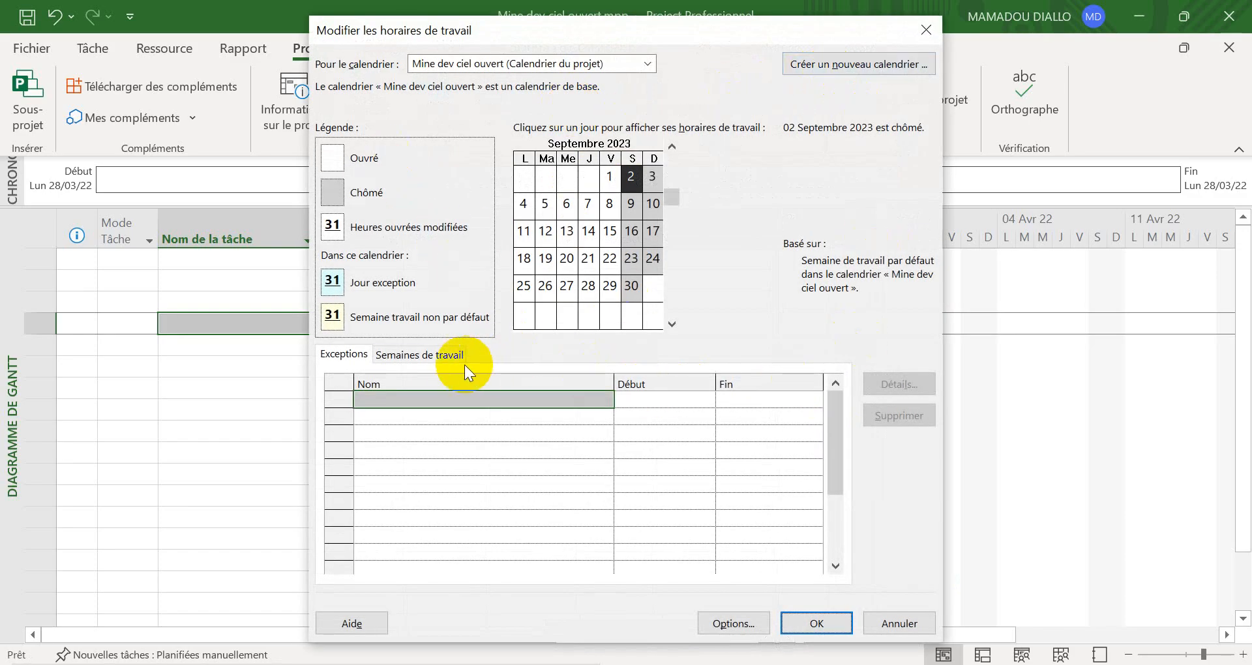
click(452, 350)
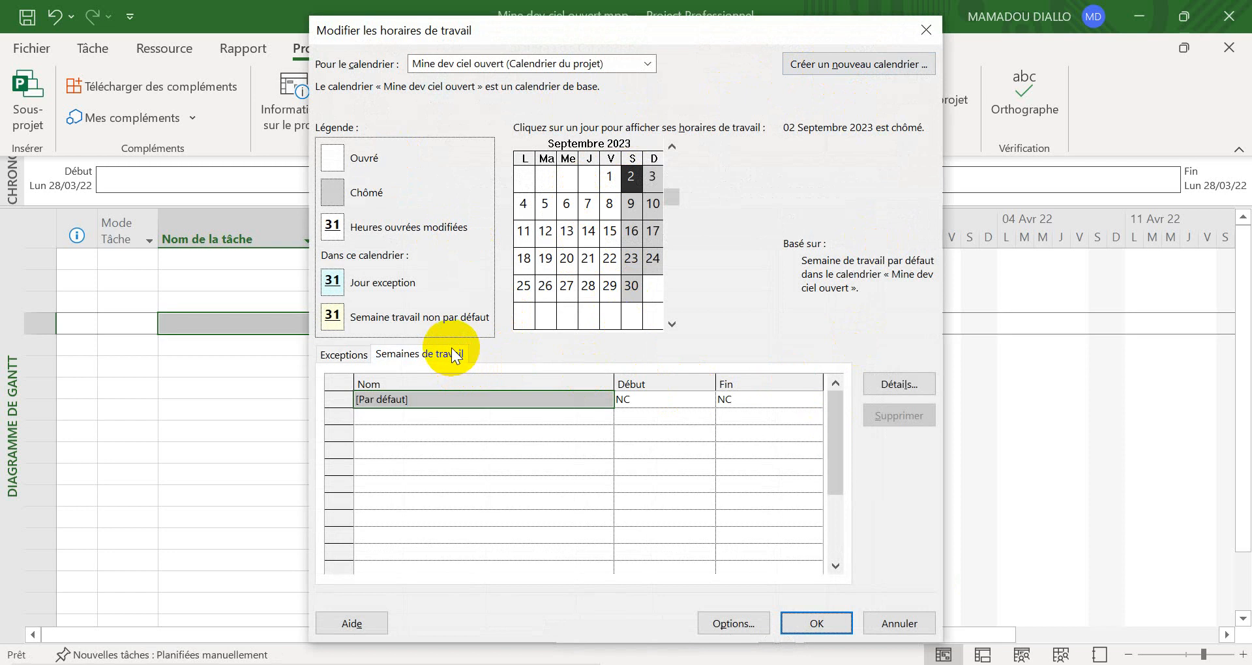
click(855, 64)
click(697, 305)
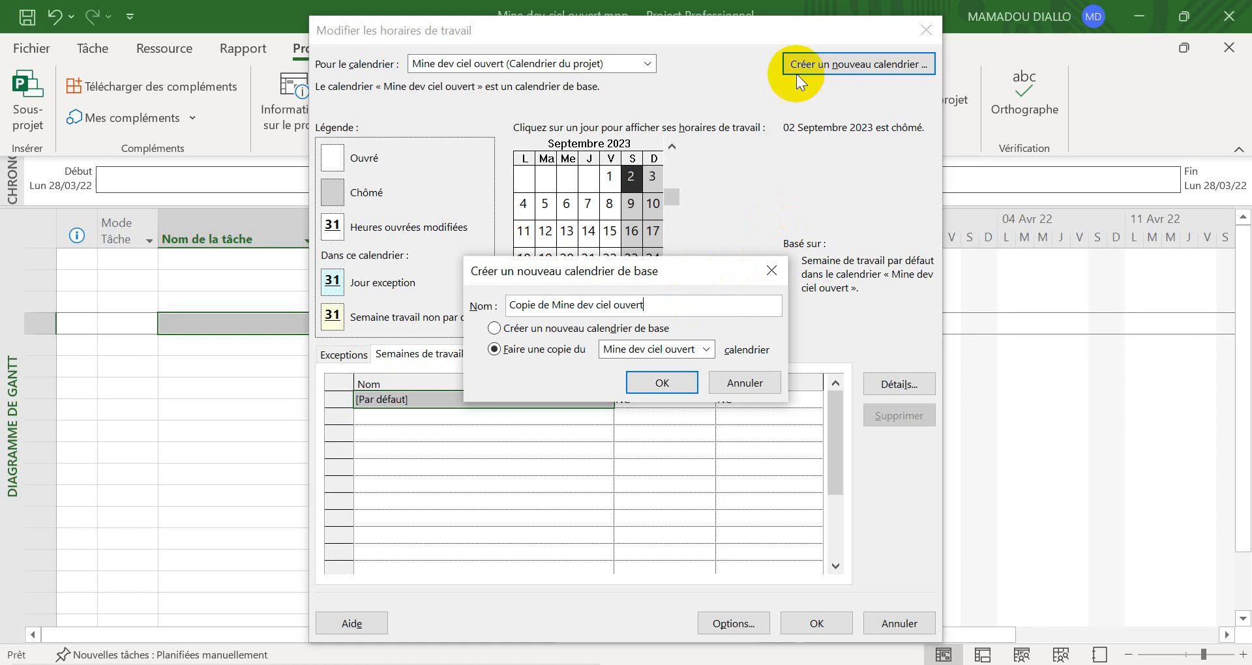
click(746, 390)
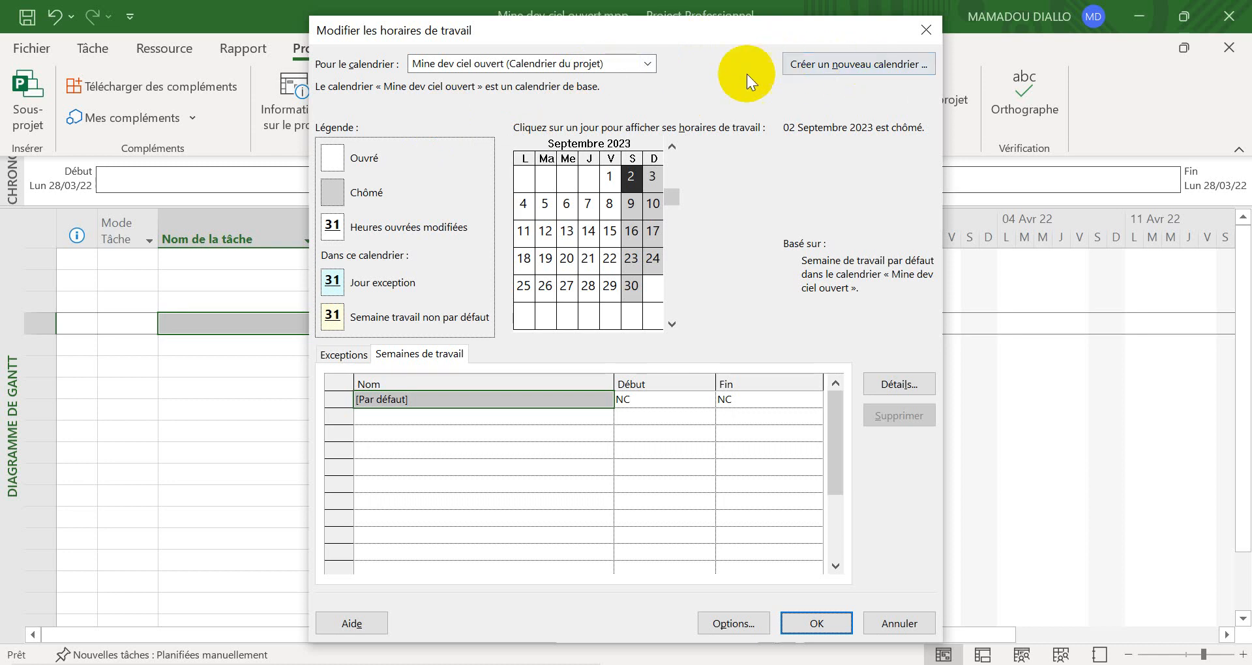
click(928, 33)
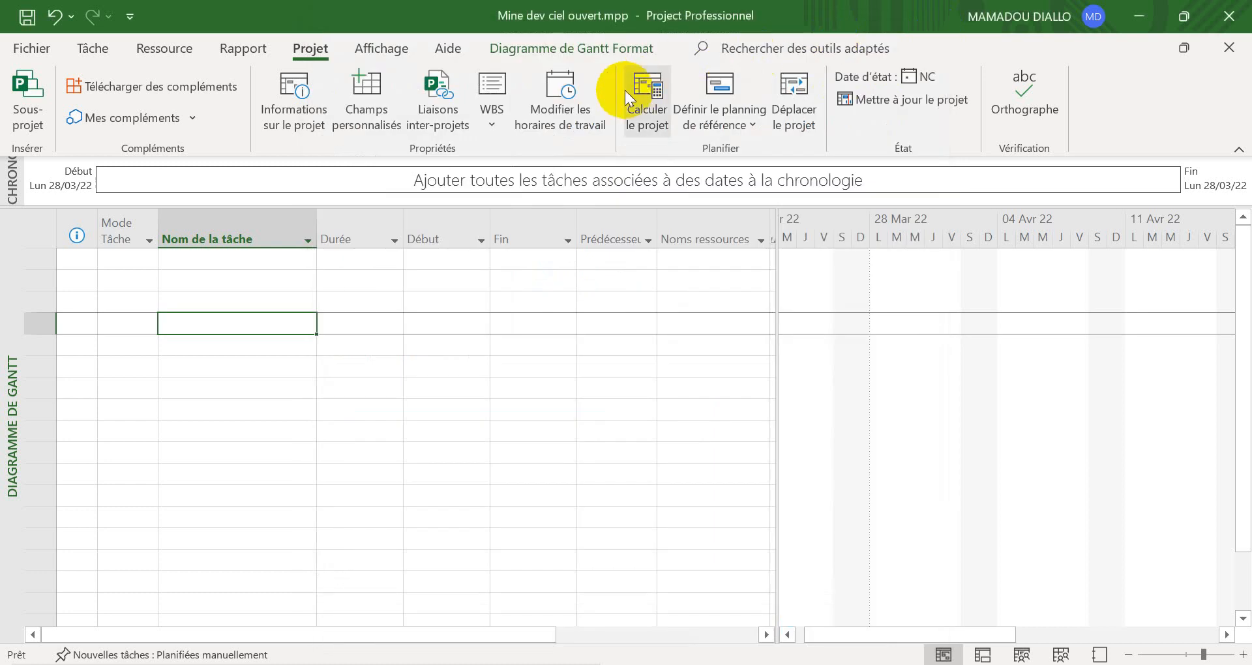
click(590, 95)
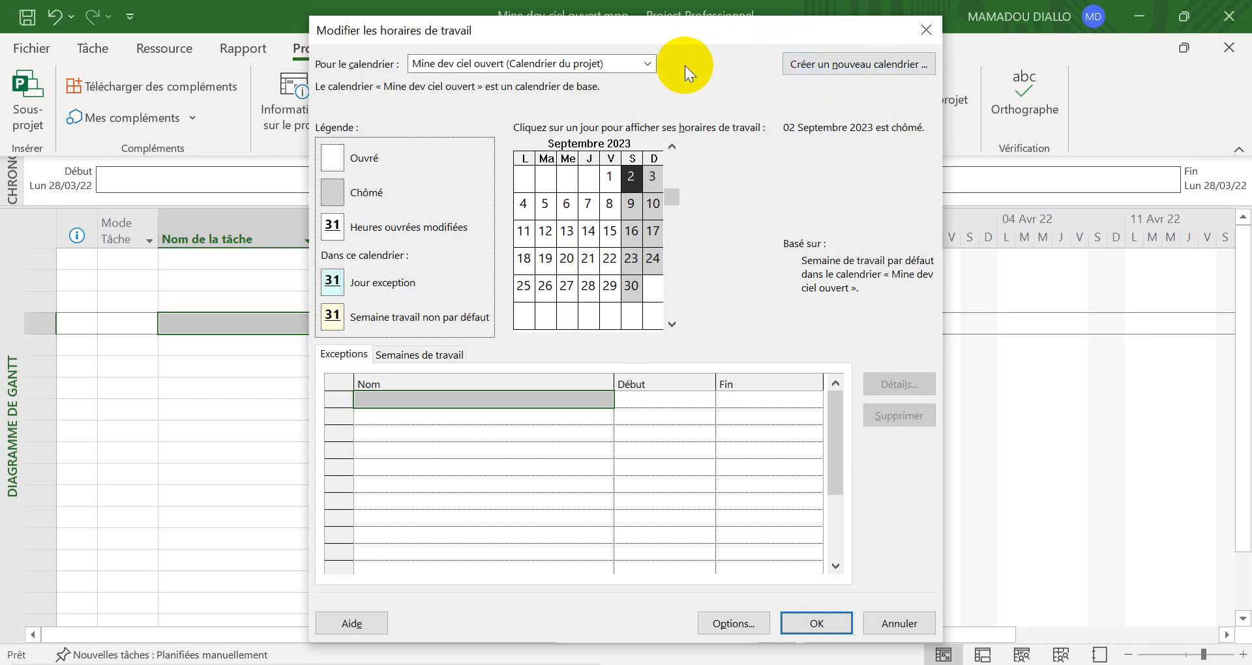
click(926, 30)
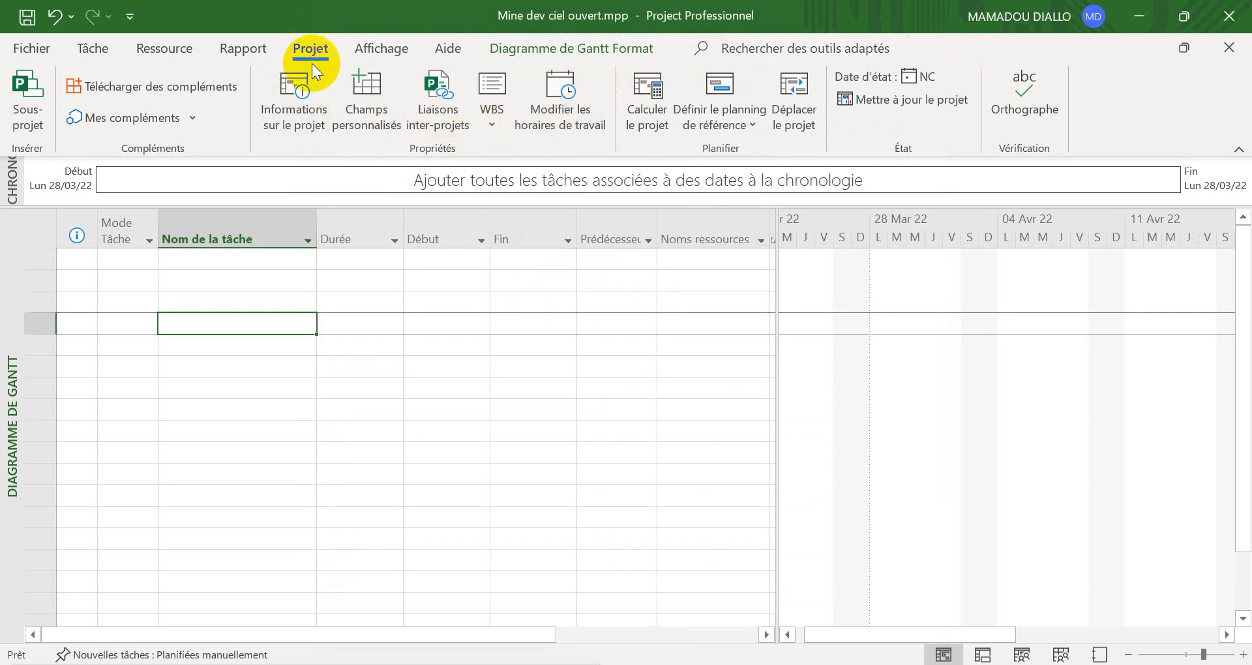
click(557, 91)
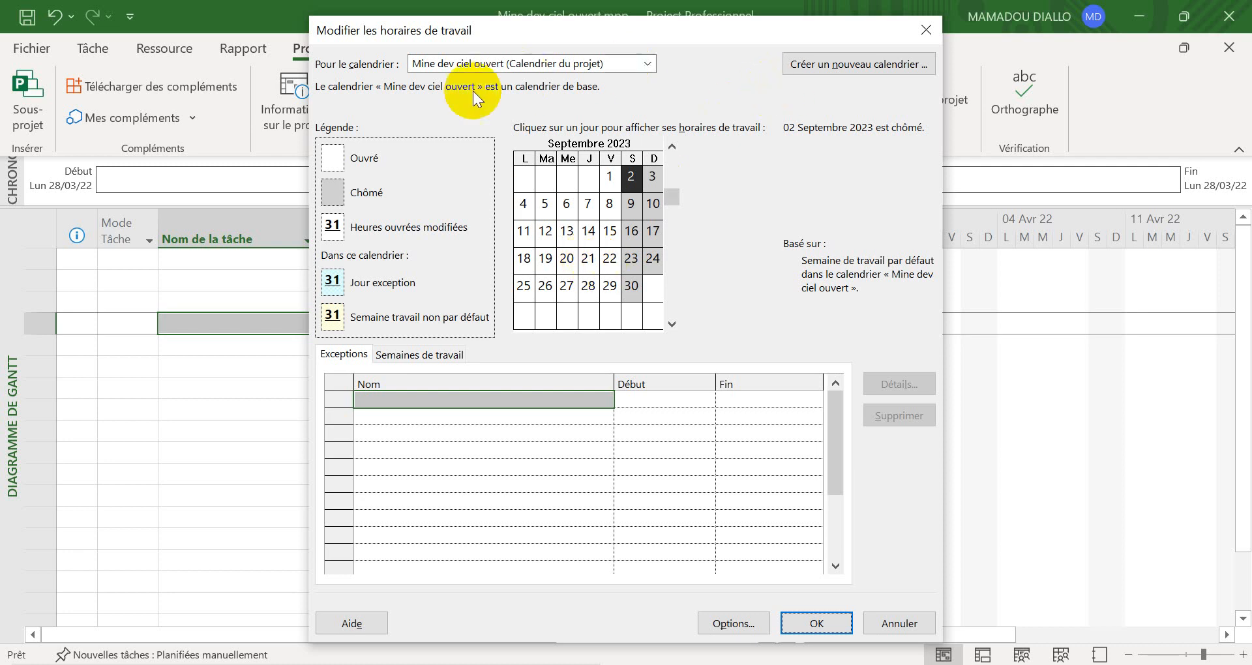
click(926, 29)
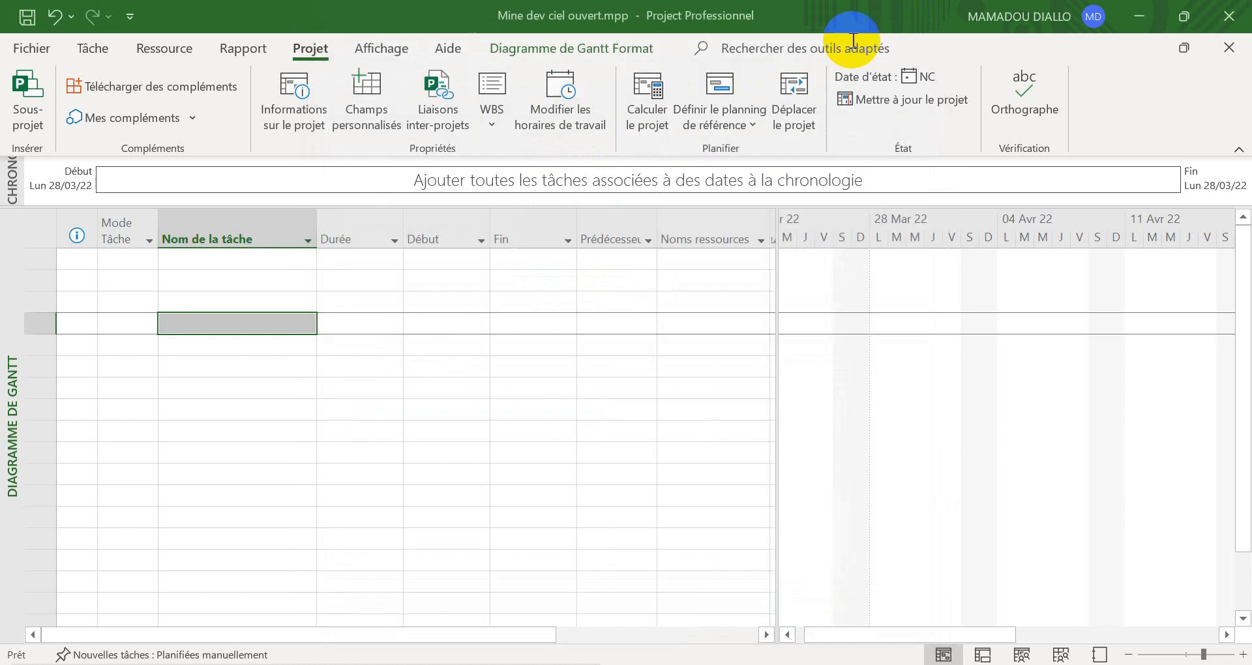
Step: Show the settings for copying "Mine dev ciel ouvert" as a new base calendar and cancel the creation
click(562, 89)
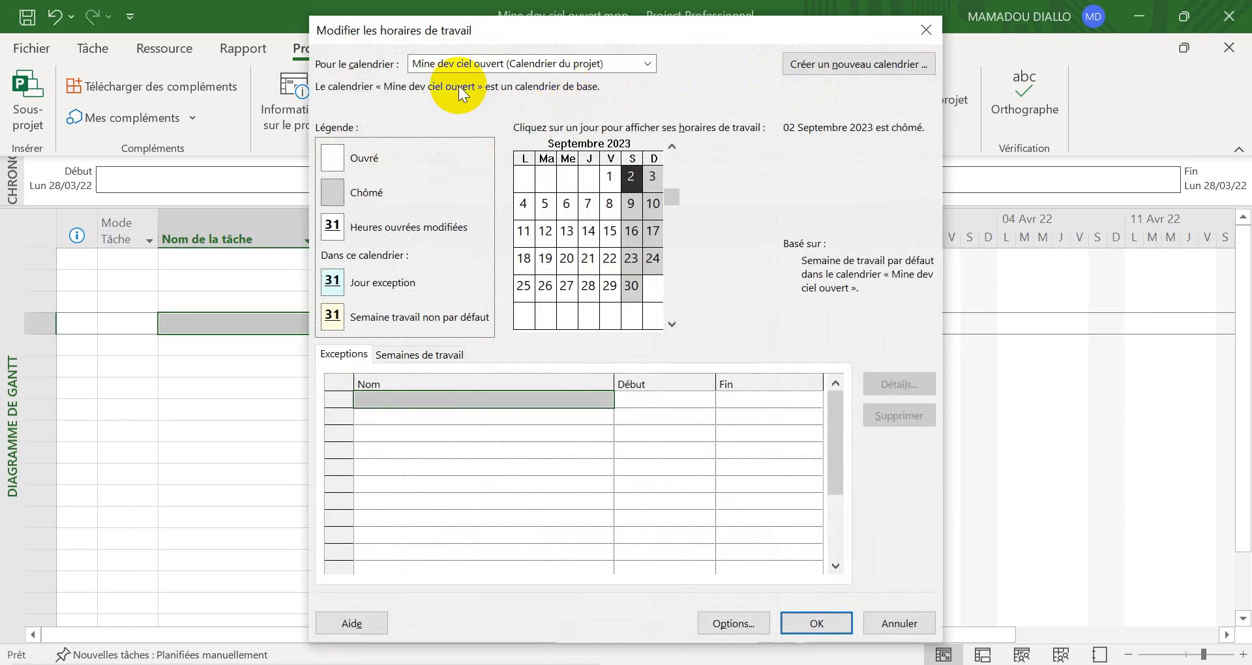
click(863, 65)
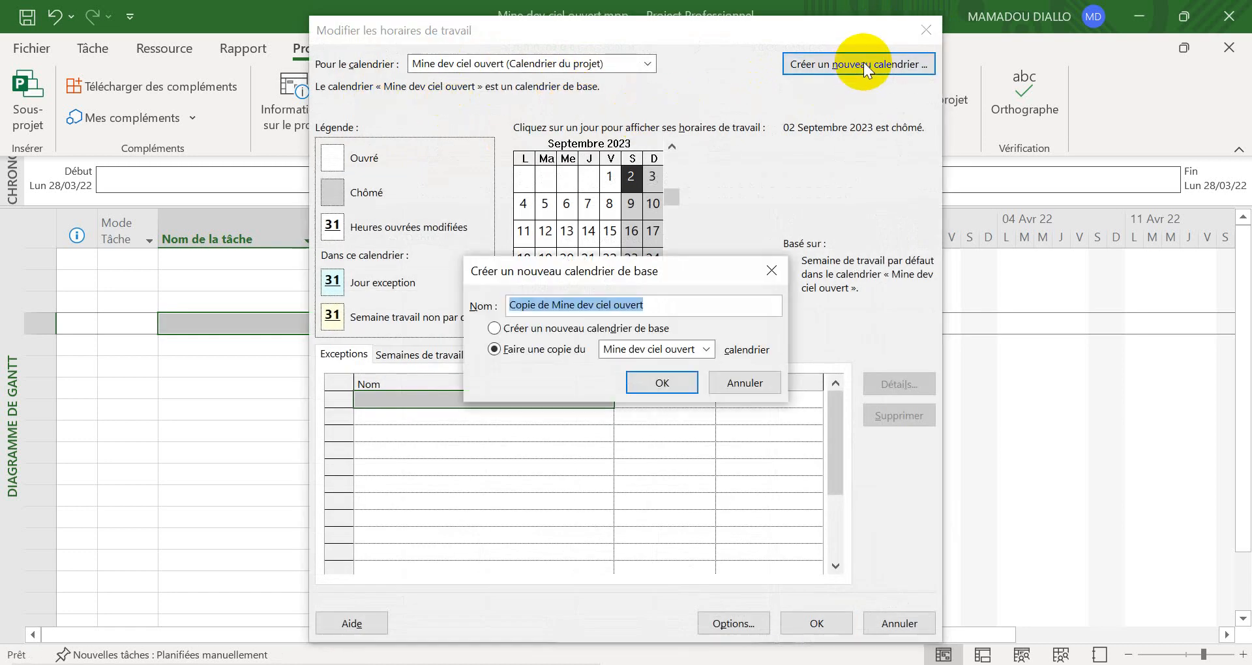
click(677, 305)
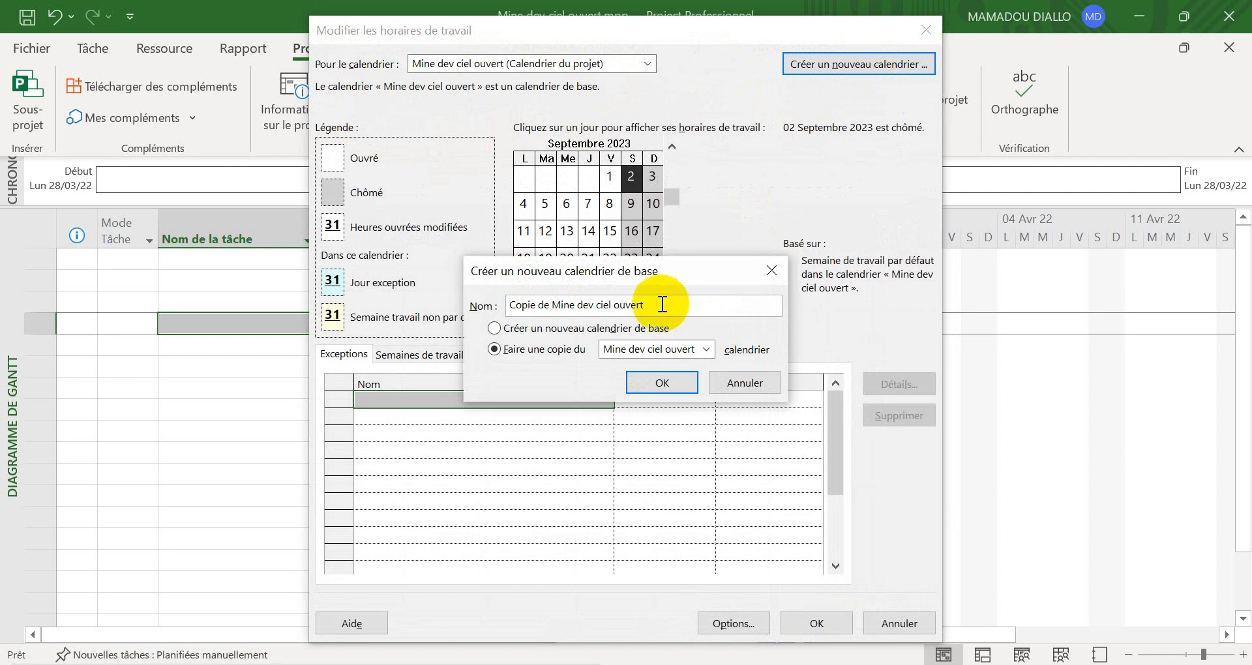
click(764, 385)
Step: Check the Monday working hours in the default work week's details, cancel, and return to the calendar exceptions
click(406, 348)
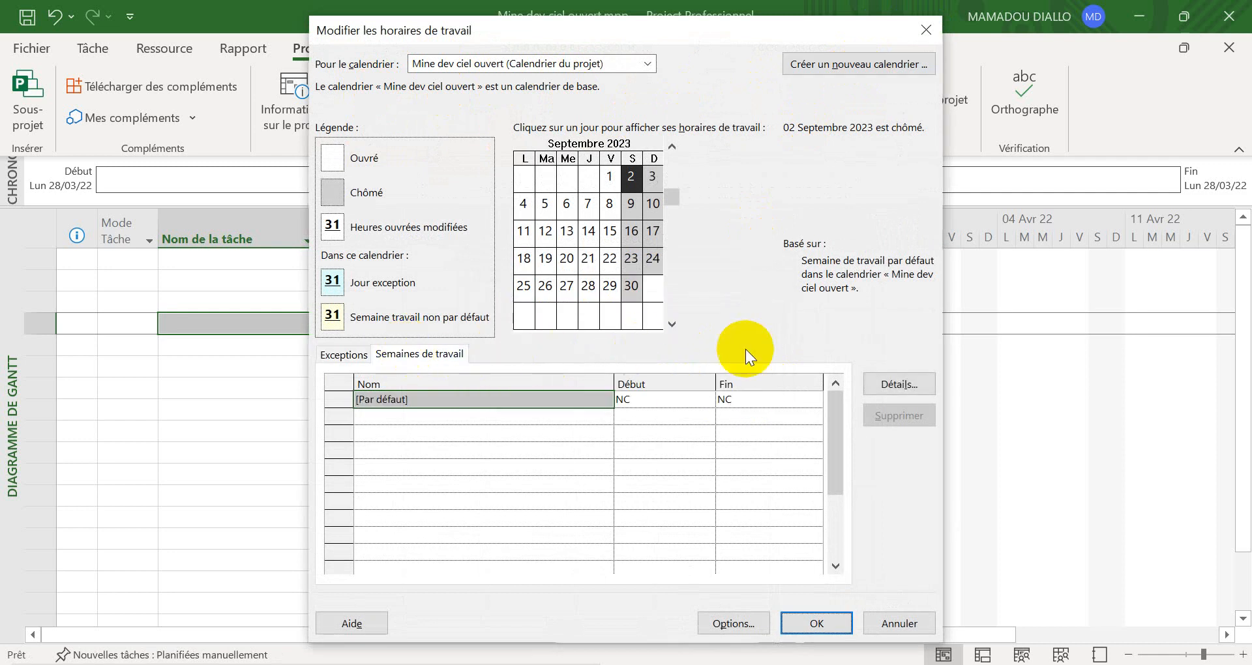
click(906, 382)
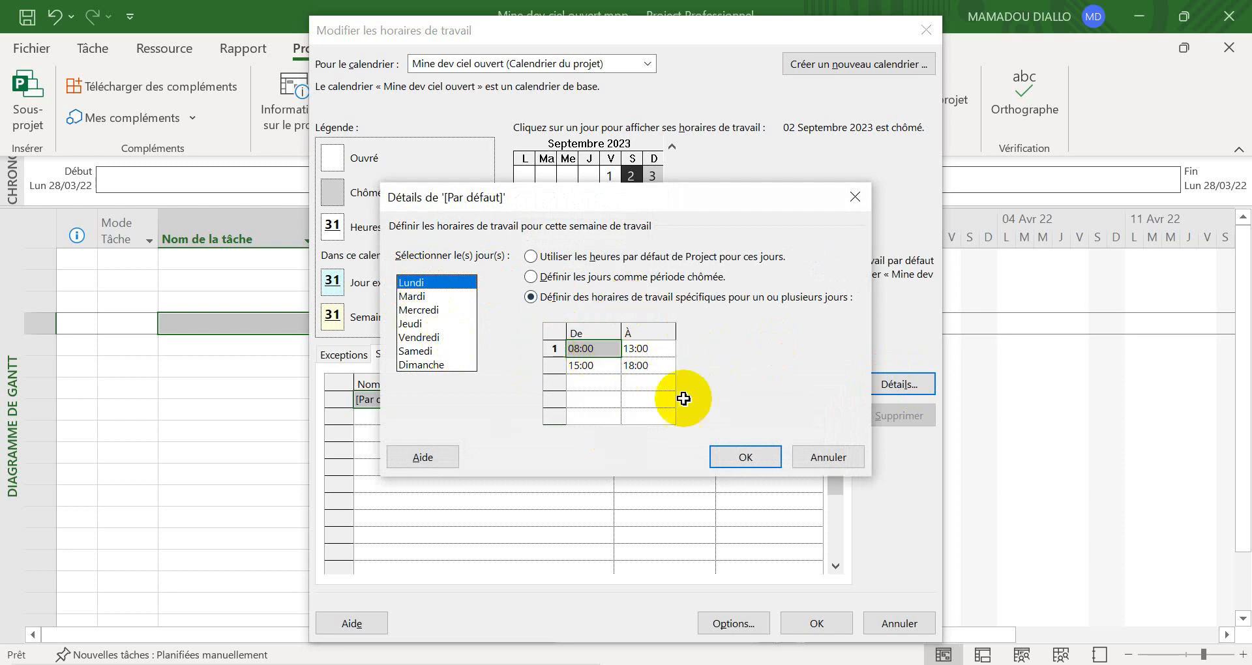
click(828, 456)
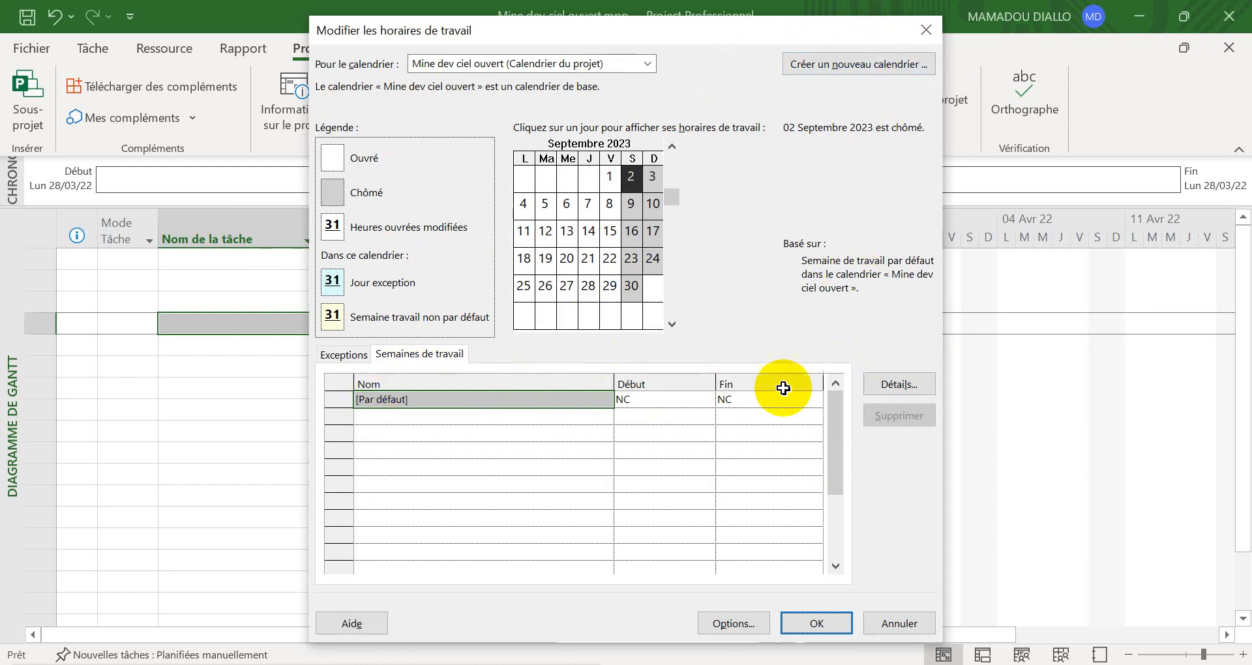
click(351, 356)
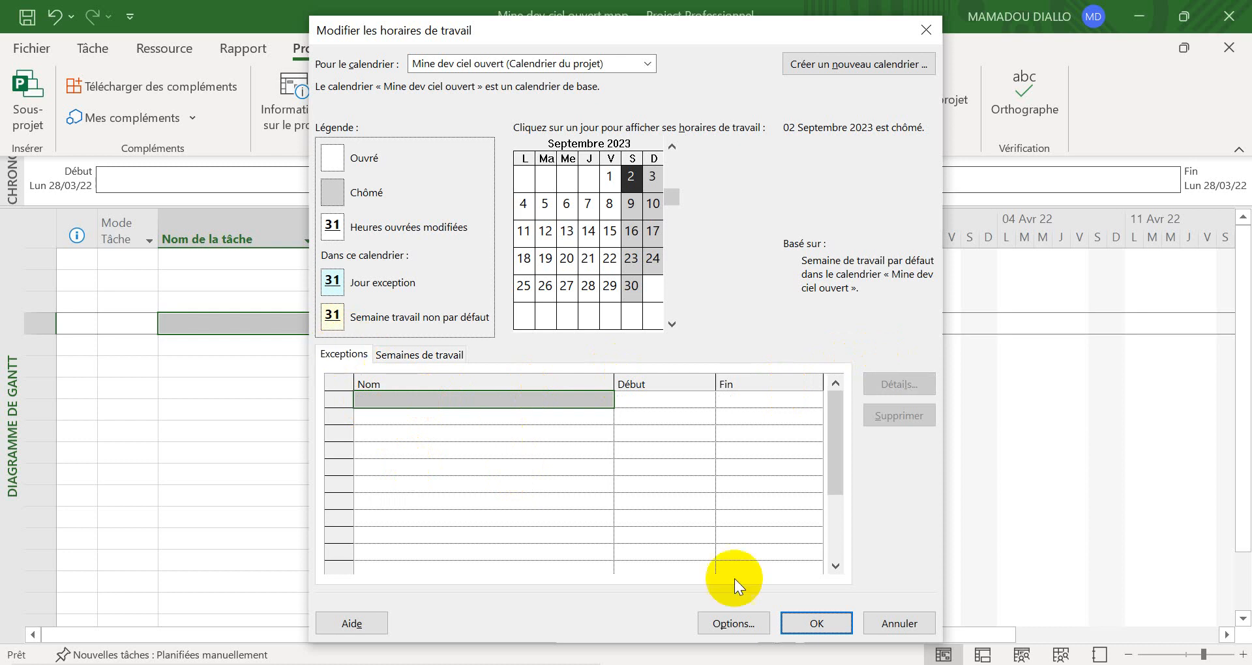
Step: Review the Monday working hours in the default work week's details of the "Mine dev ciel ouvert" calendar
click(425, 355)
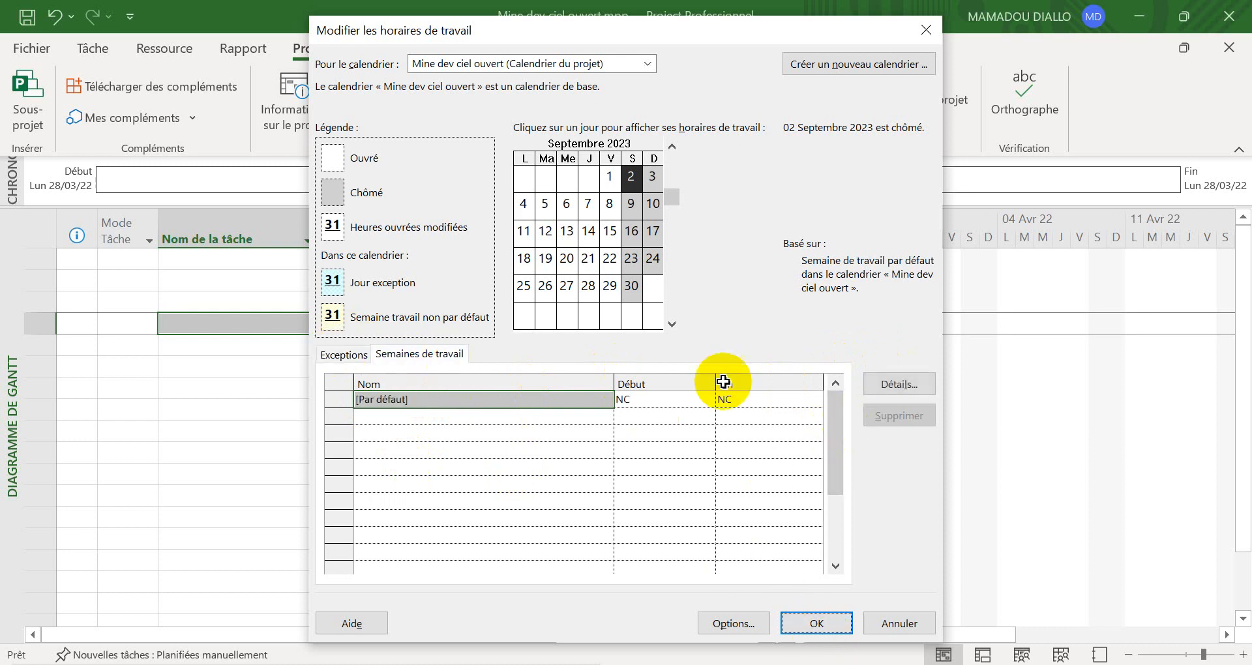
click(900, 384)
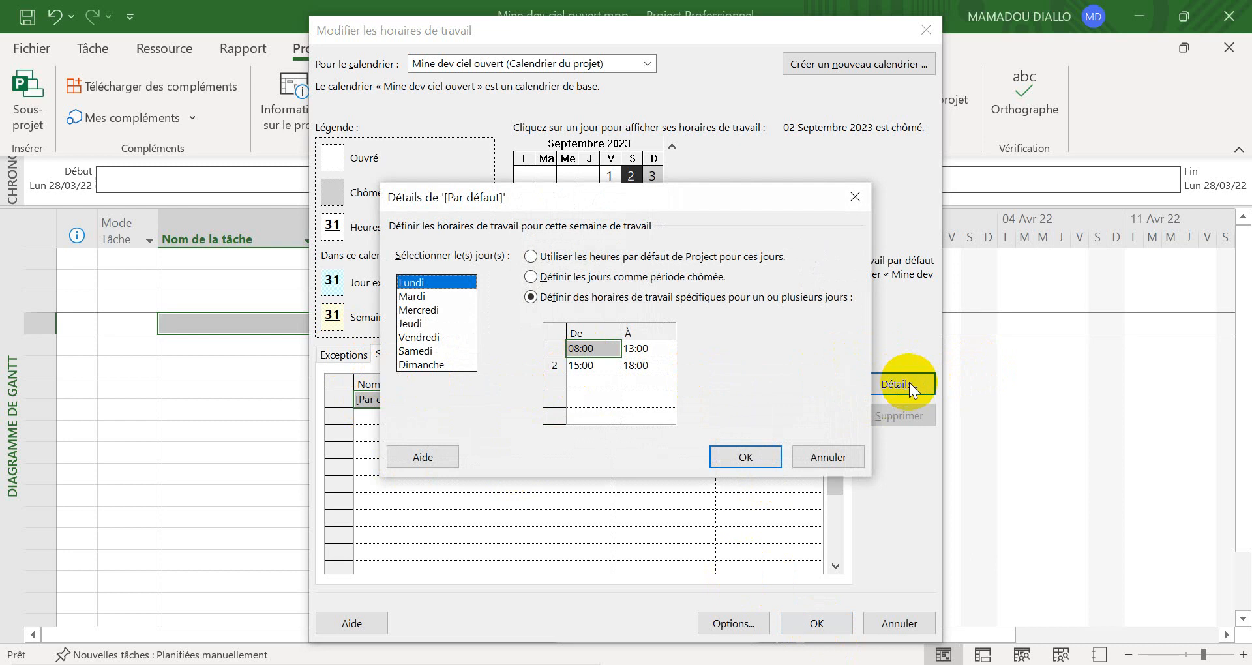
click(854, 196)
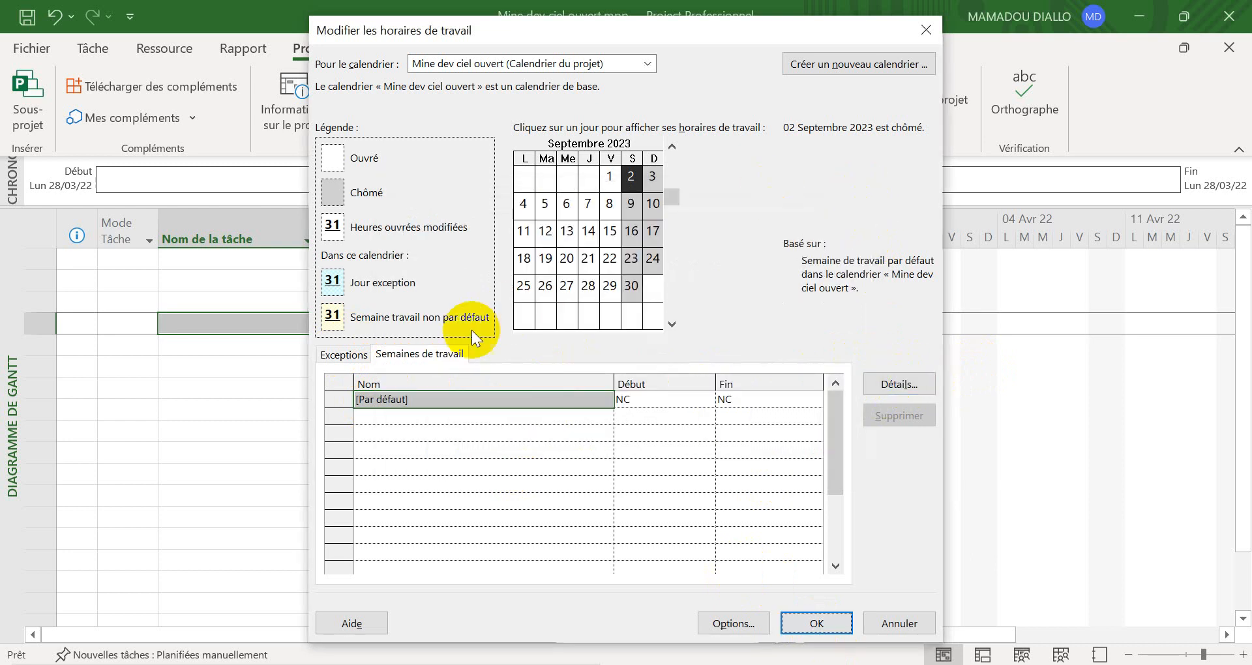
click(419, 346)
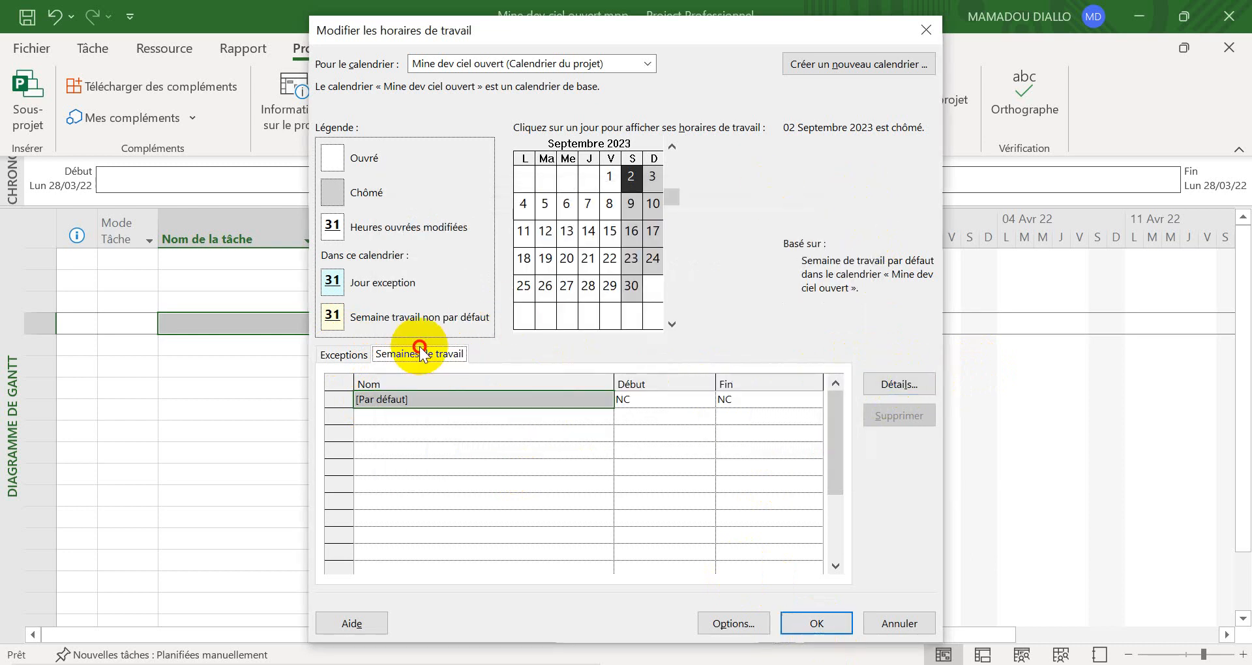
click(918, 381)
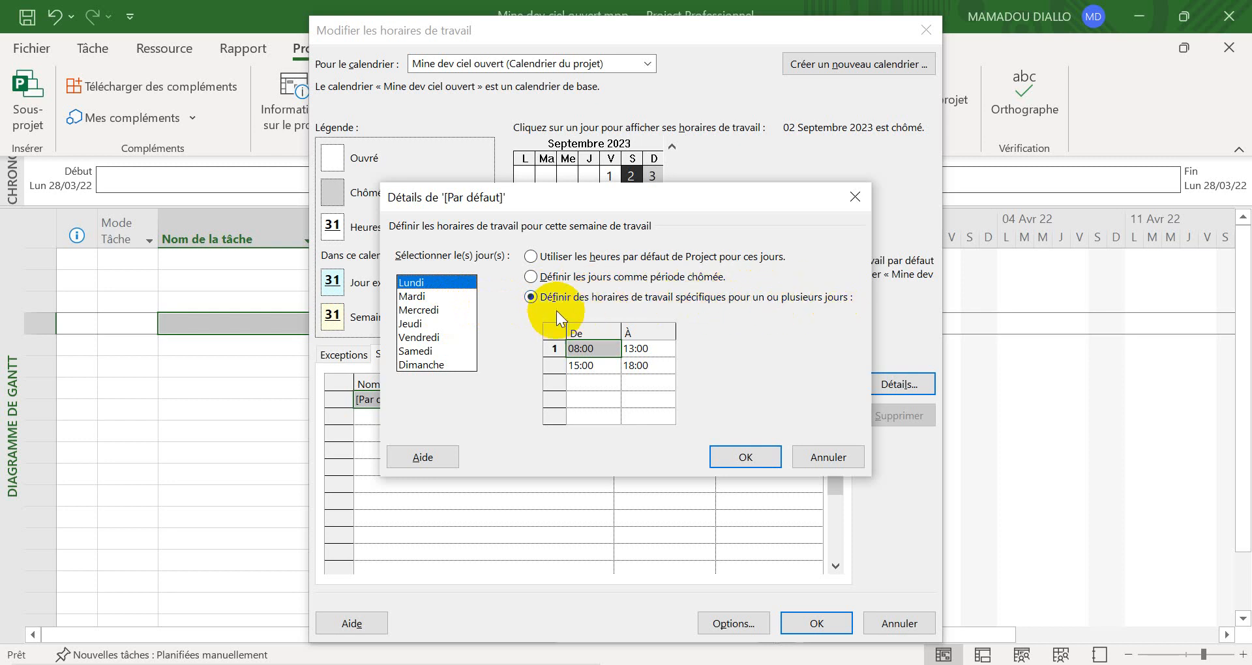
click(853, 196)
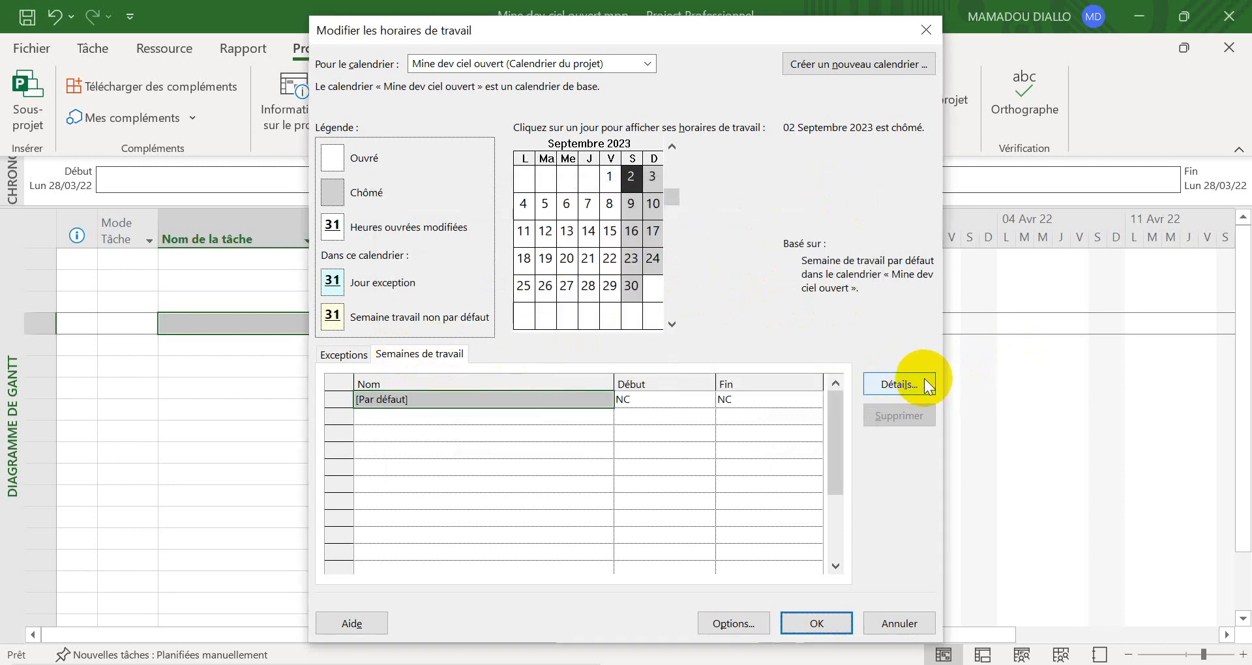
click(891, 383)
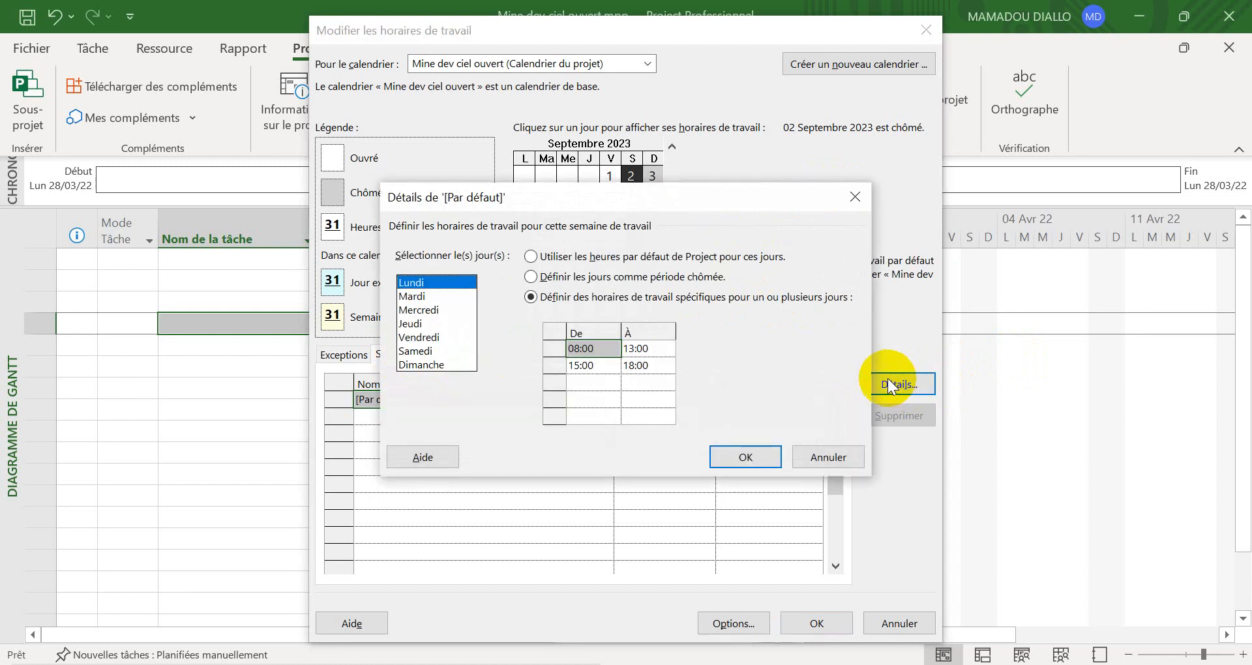
drag(755, 204, 741, 123)
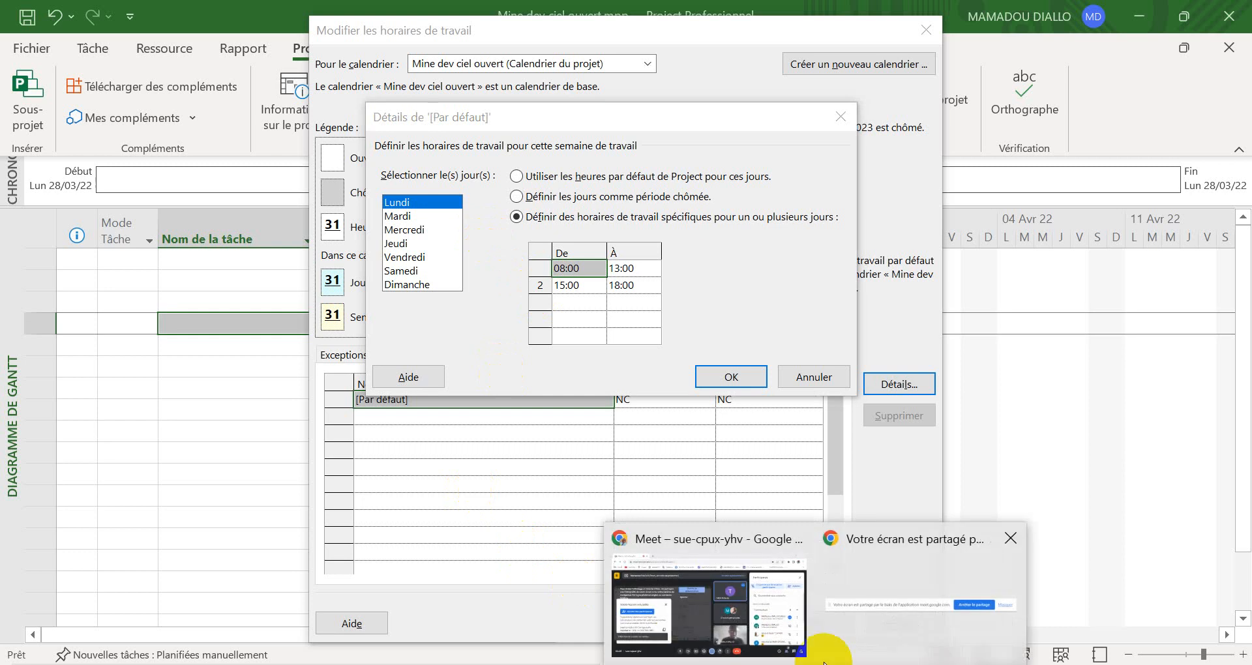
Step: Switch to the Google Meet call, check who is in the participants list and return to Project
click(824, 626)
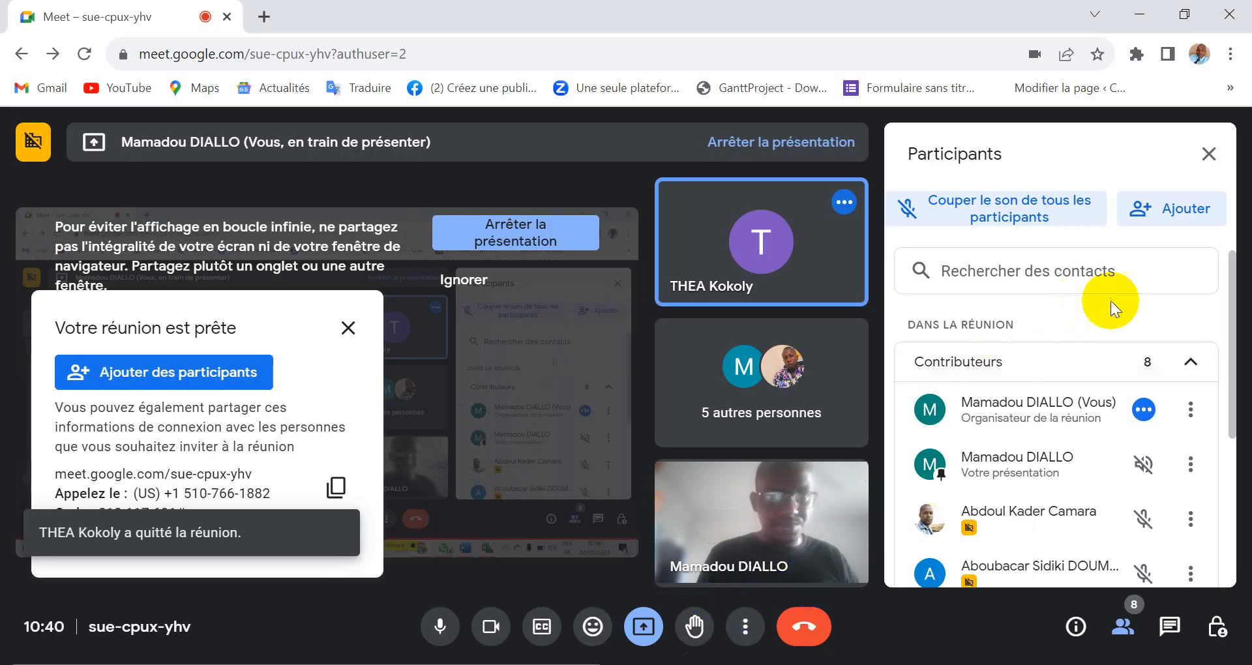
scroll(1169, 322, down, 4)
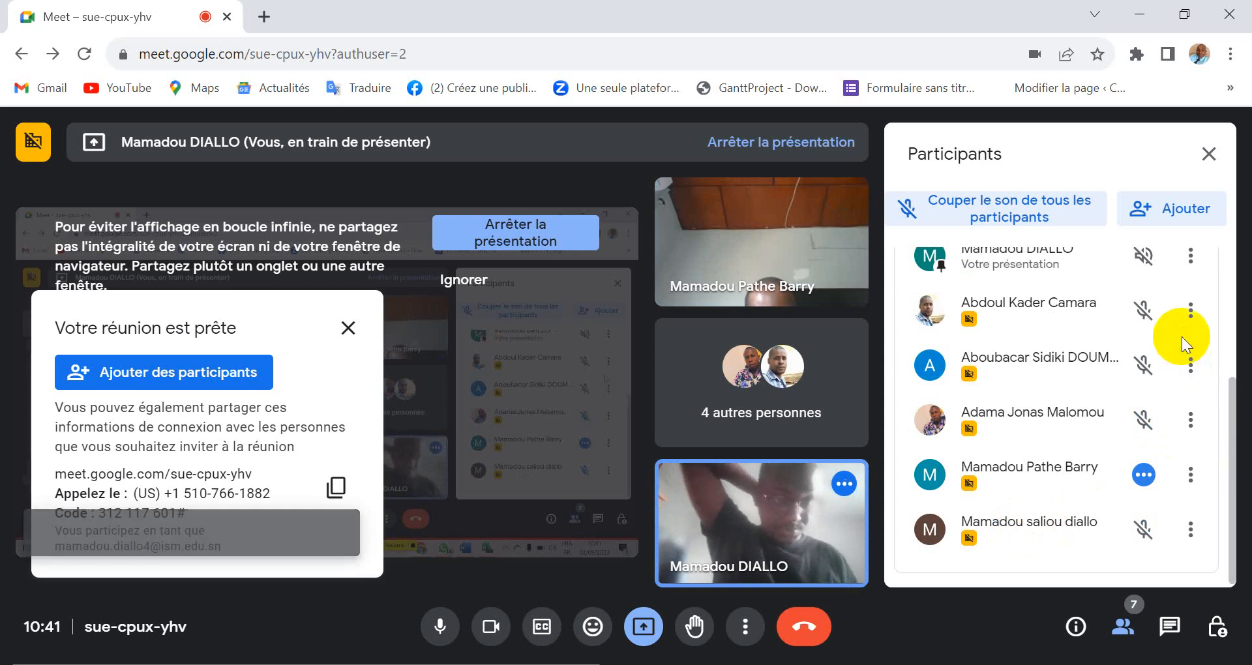
scroll(1182, 336, up, 3)
scroll(1181, 336, down, 3)
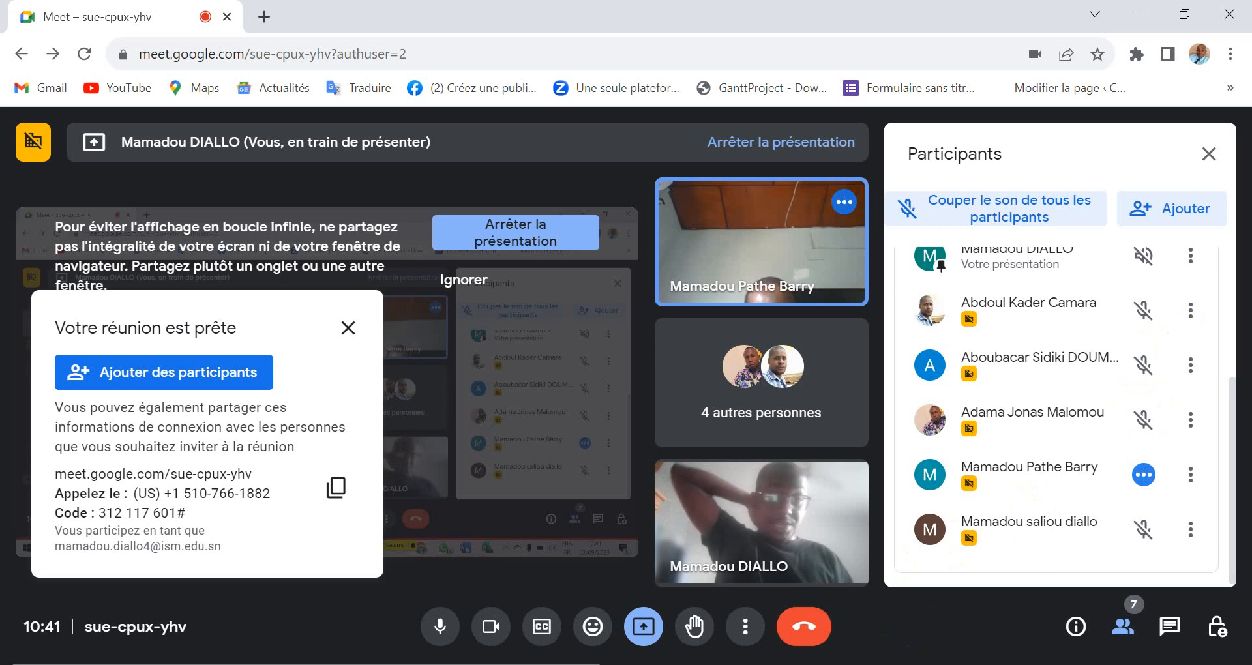
click(946, 664)
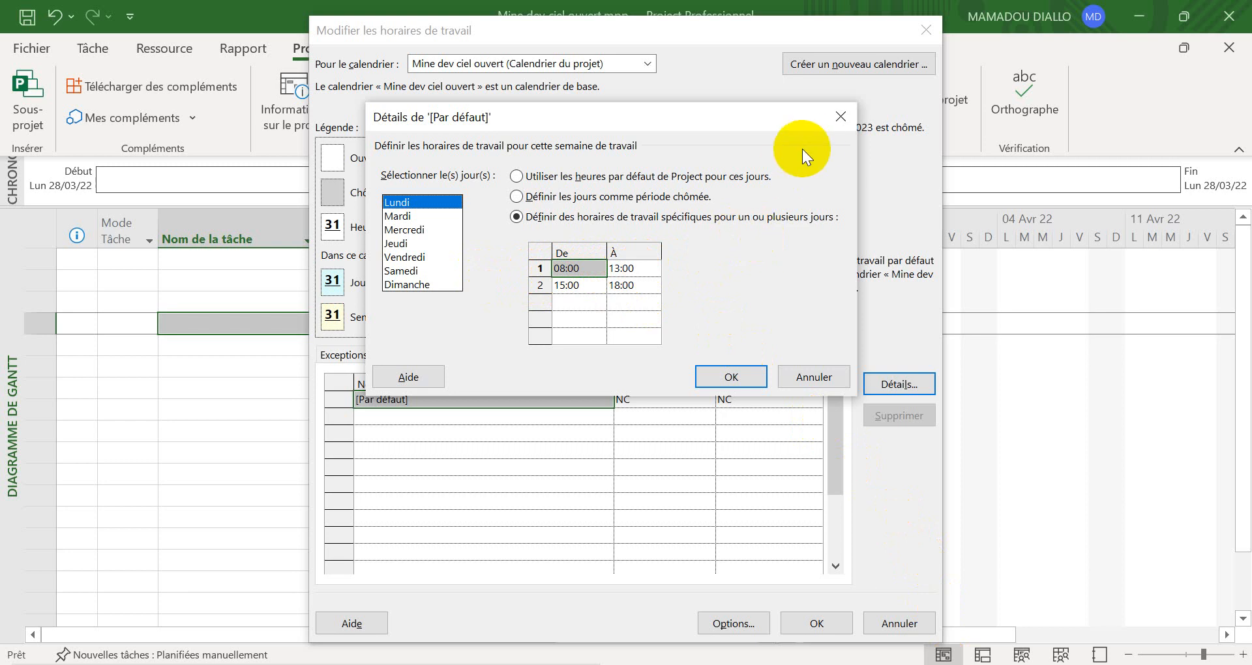
Step: Close the work week details, reselect the default work week, look at its details once more and close them
click(835, 120)
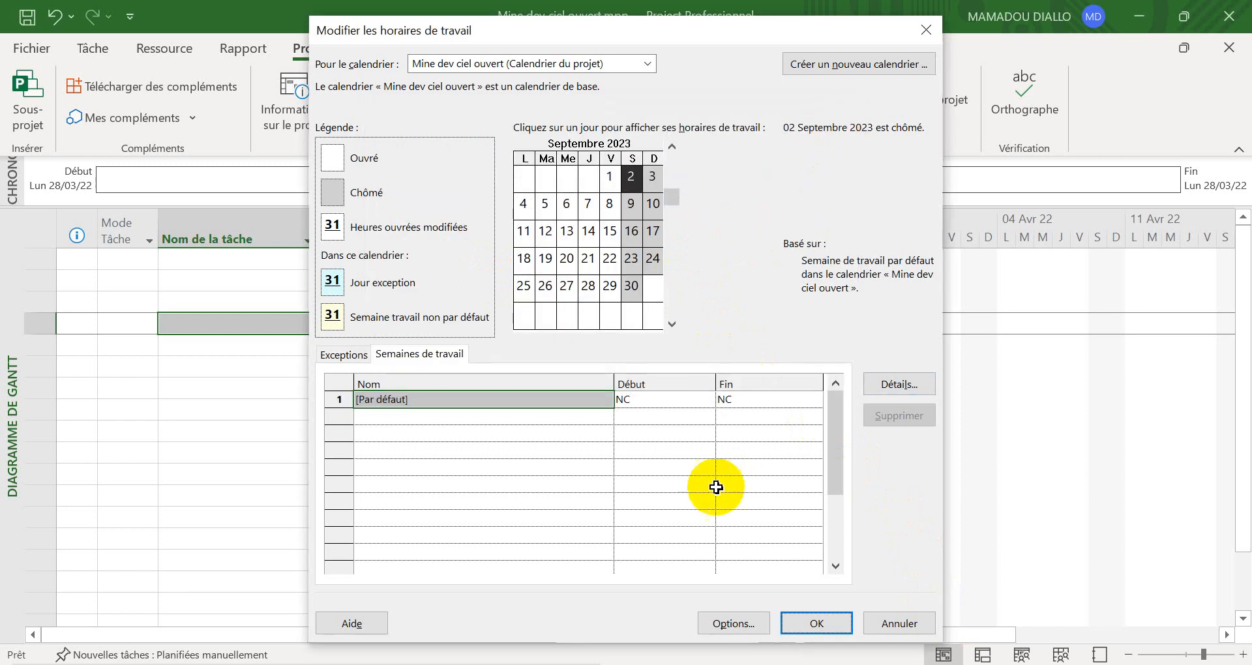
click(580, 439)
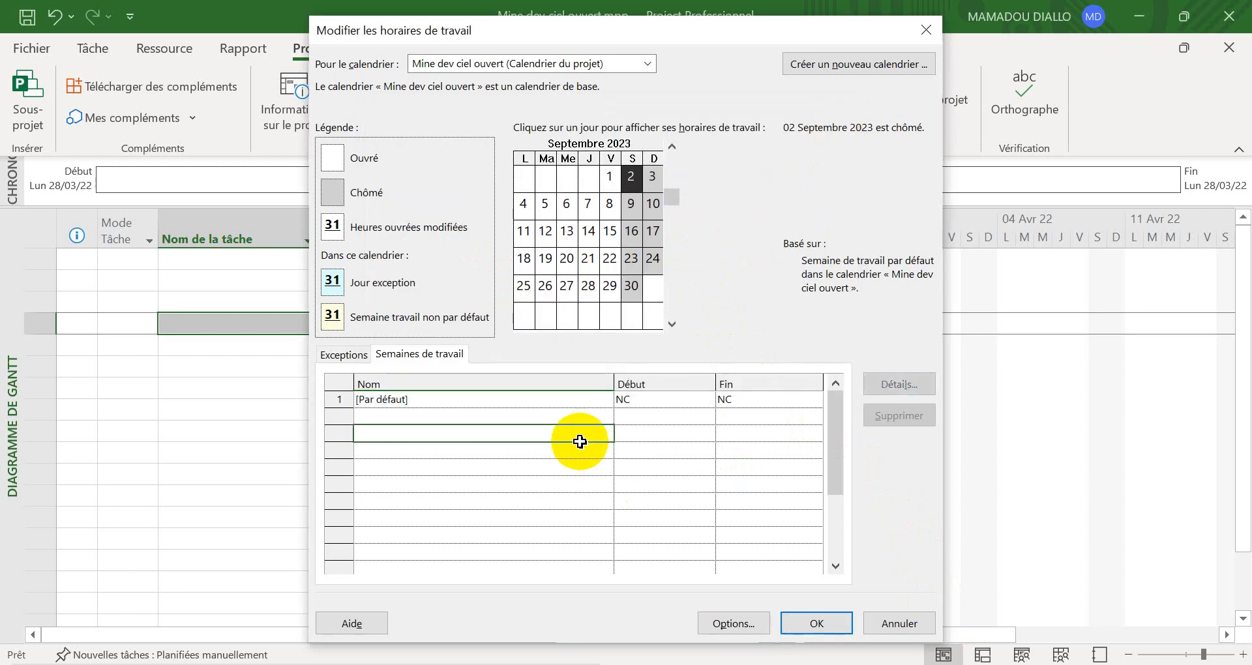
click(471, 419)
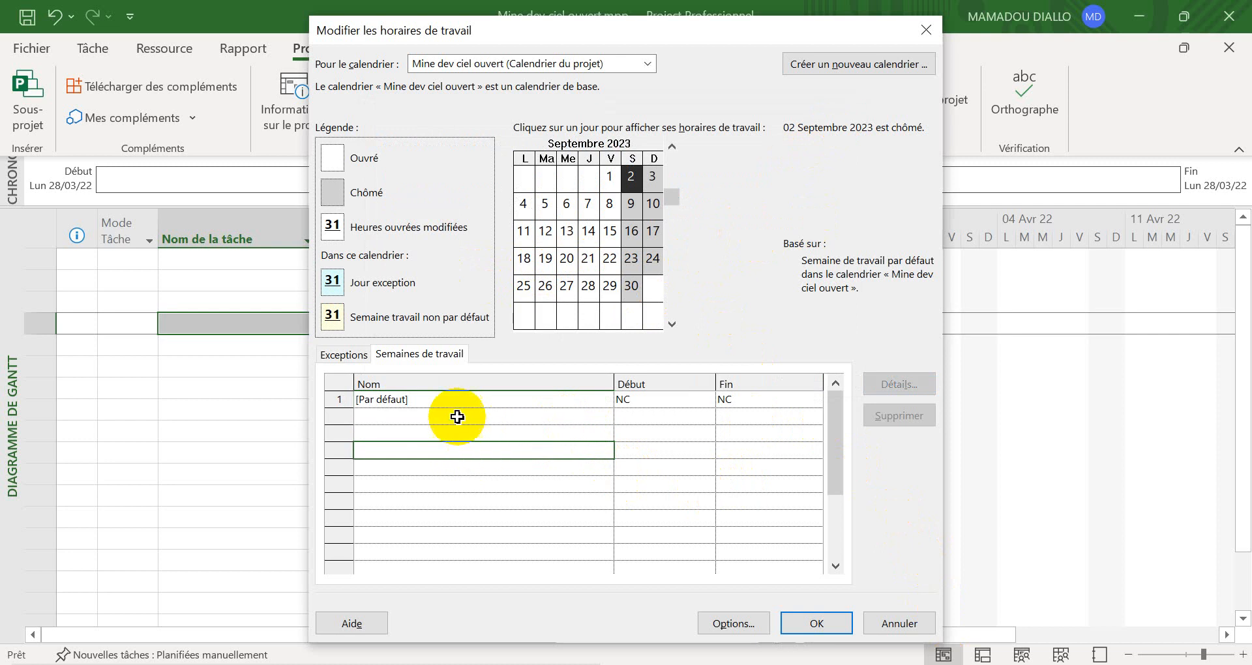
click(467, 401)
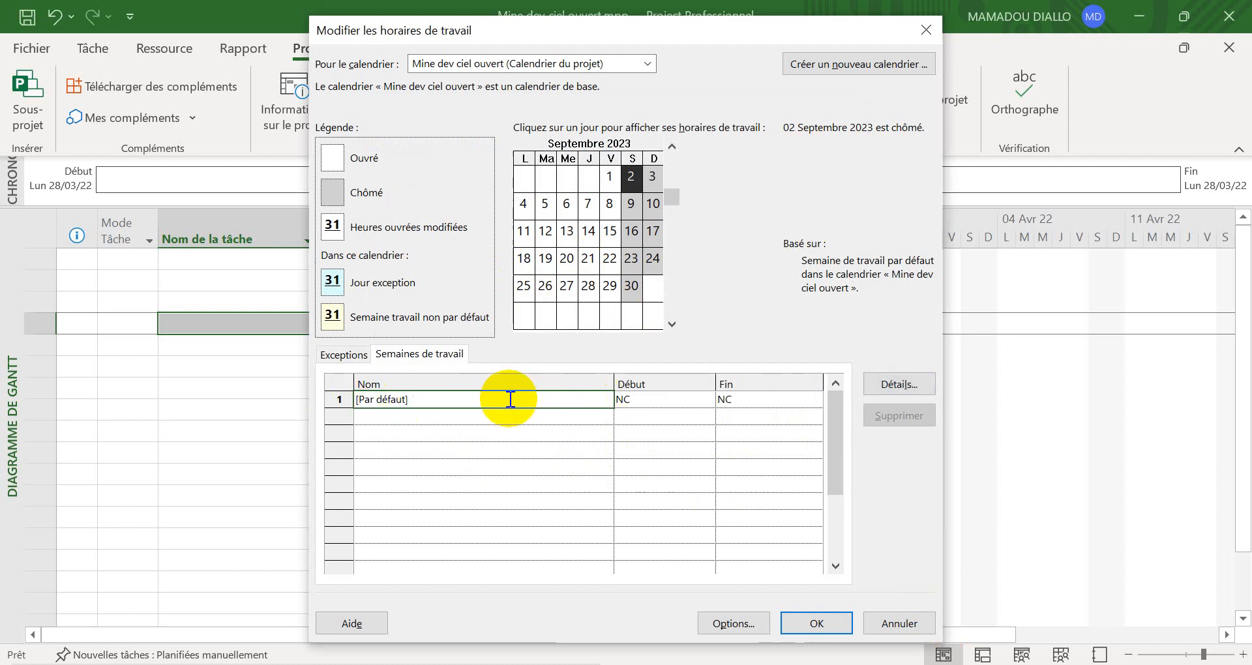
click(892, 384)
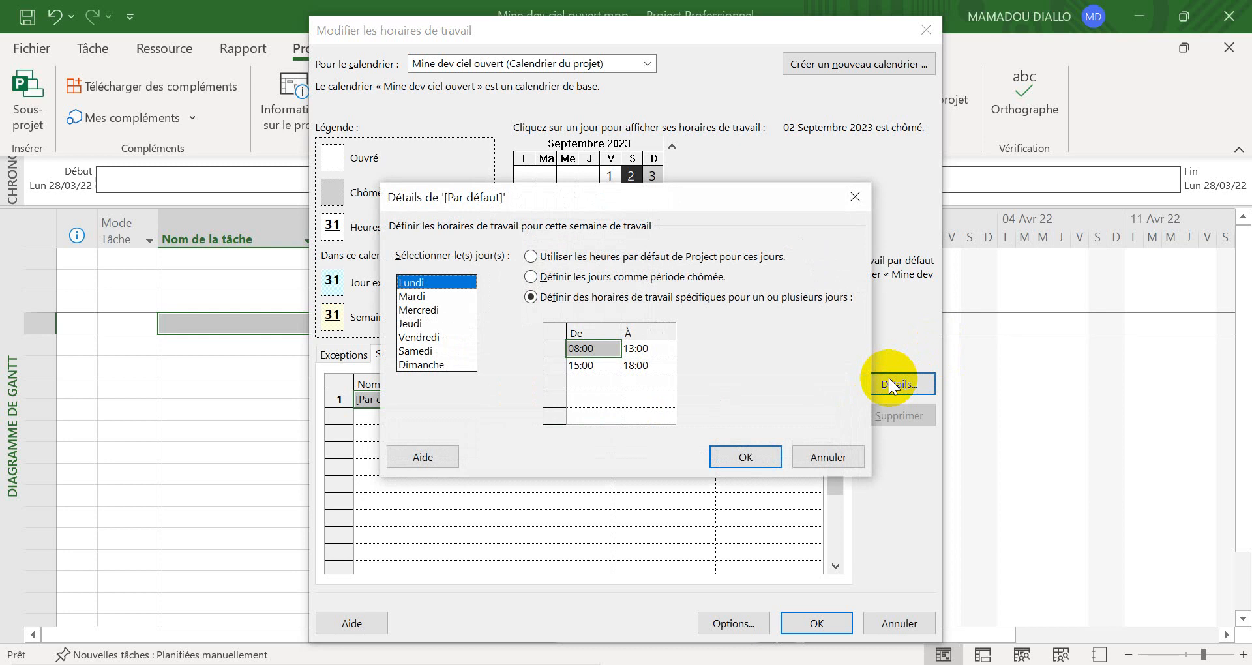
click(855, 197)
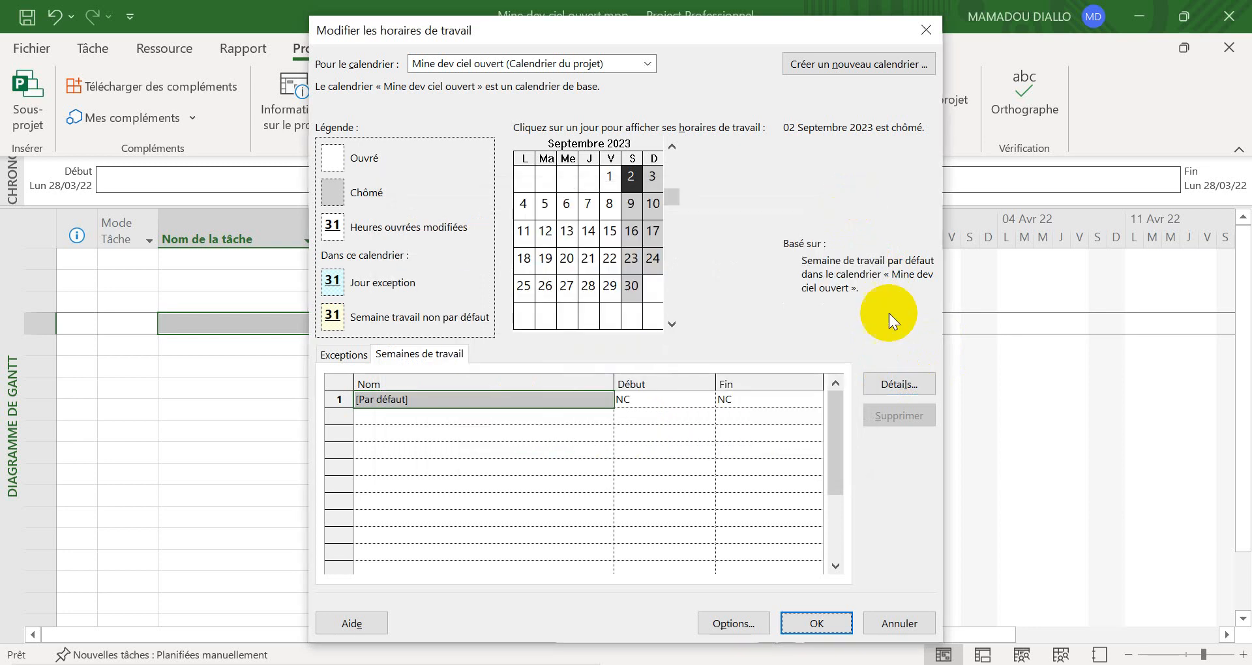
Step: Show how to select Monday to Friday together in the default work week's details, and cancel
click(902, 386)
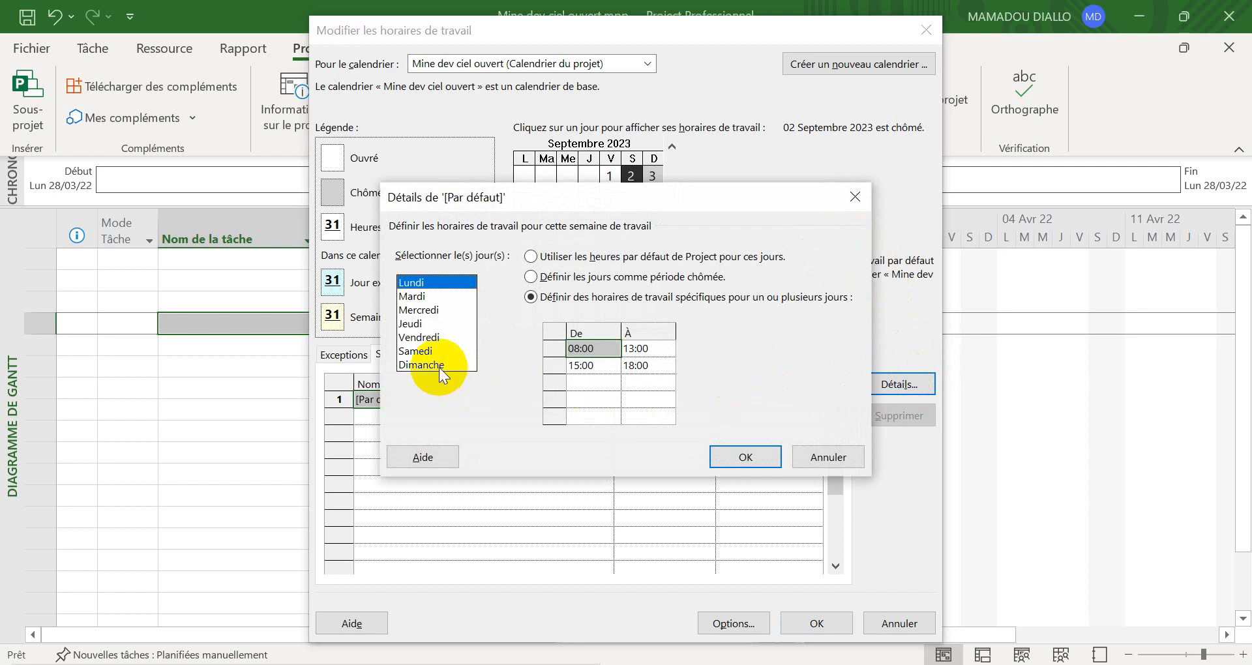
click(435, 339)
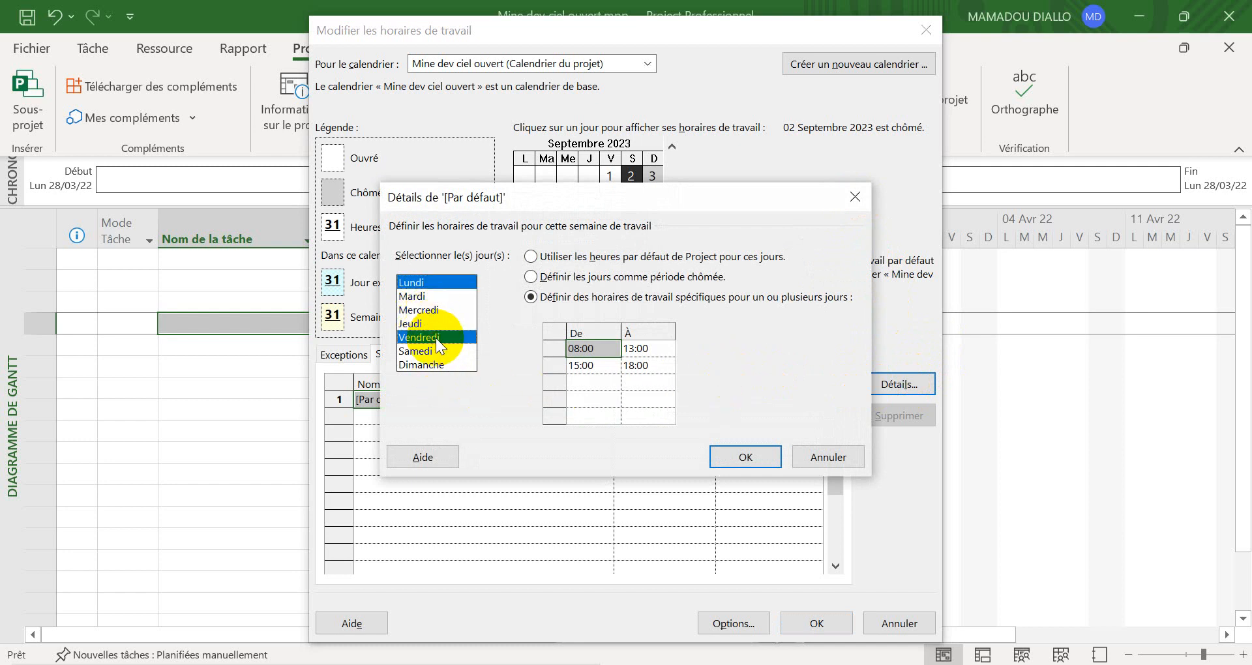
click(428, 298)
drag(426, 283, 445, 340)
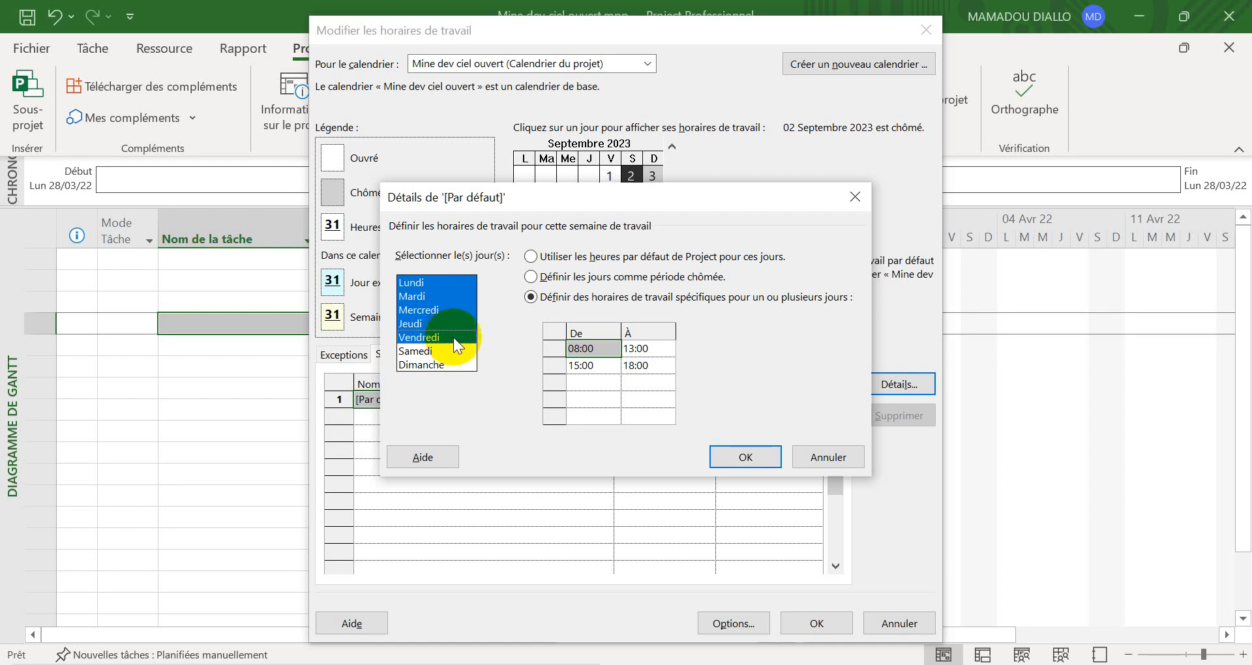
click(828, 458)
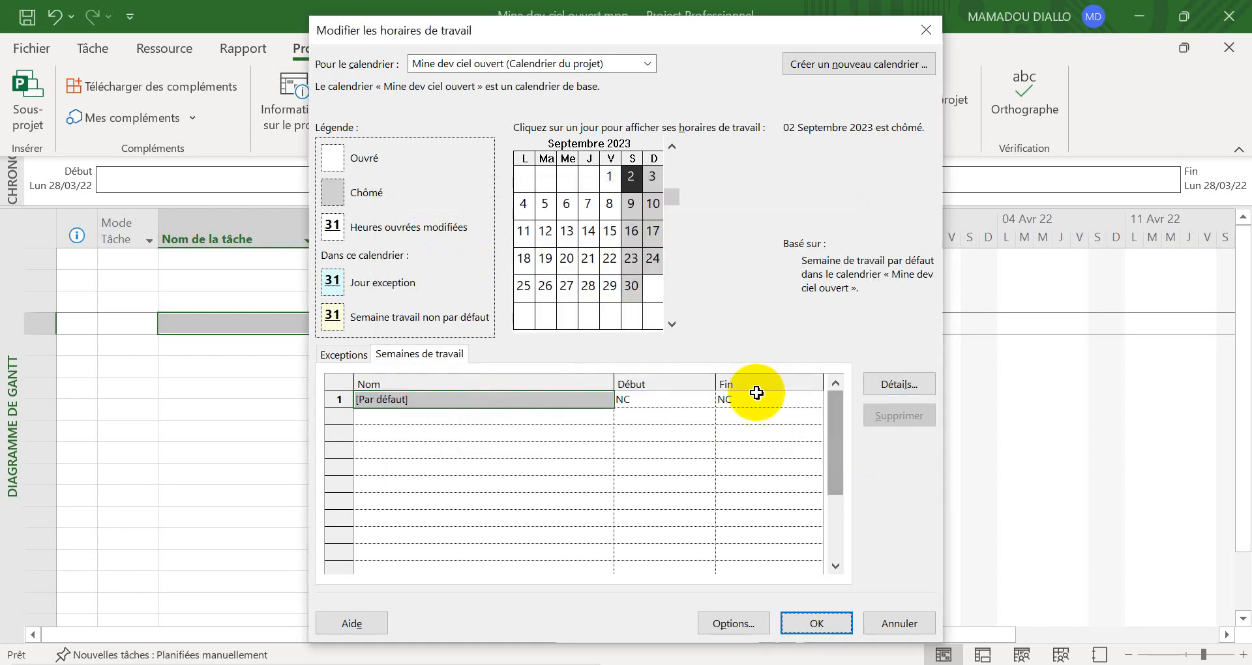
Step: Check the holidays in the Word brief and add a calendar exception named "Fête de l'independance" in Project
click(336, 353)
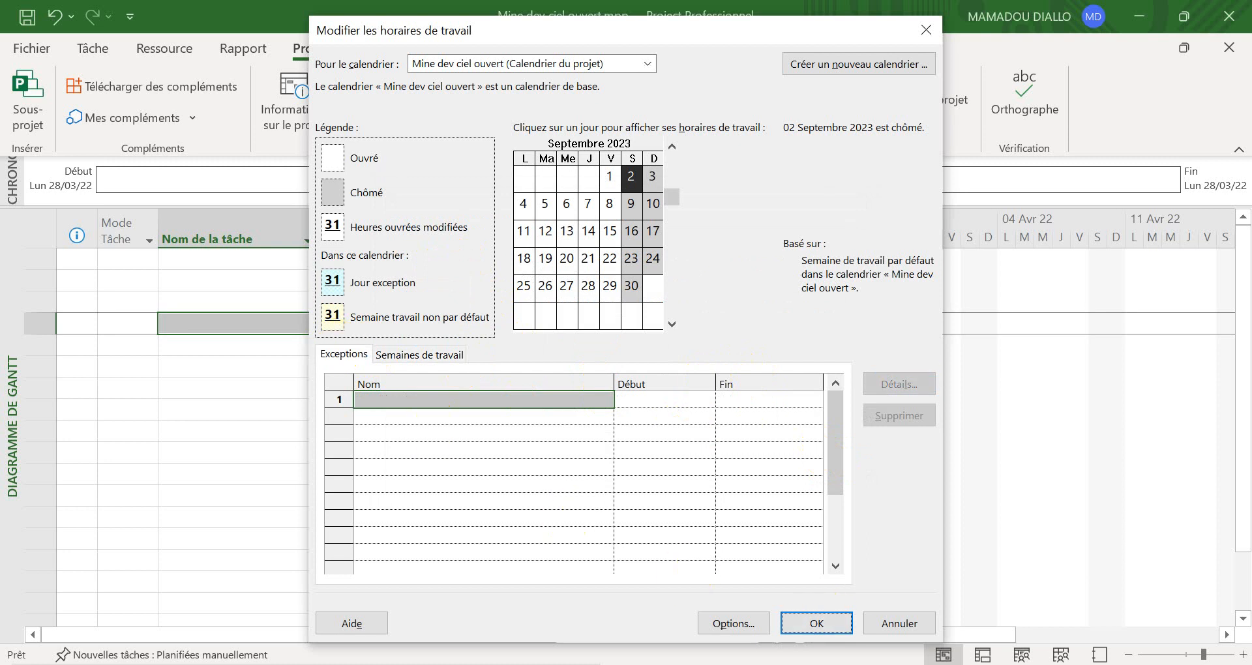
key(alt+Tab)
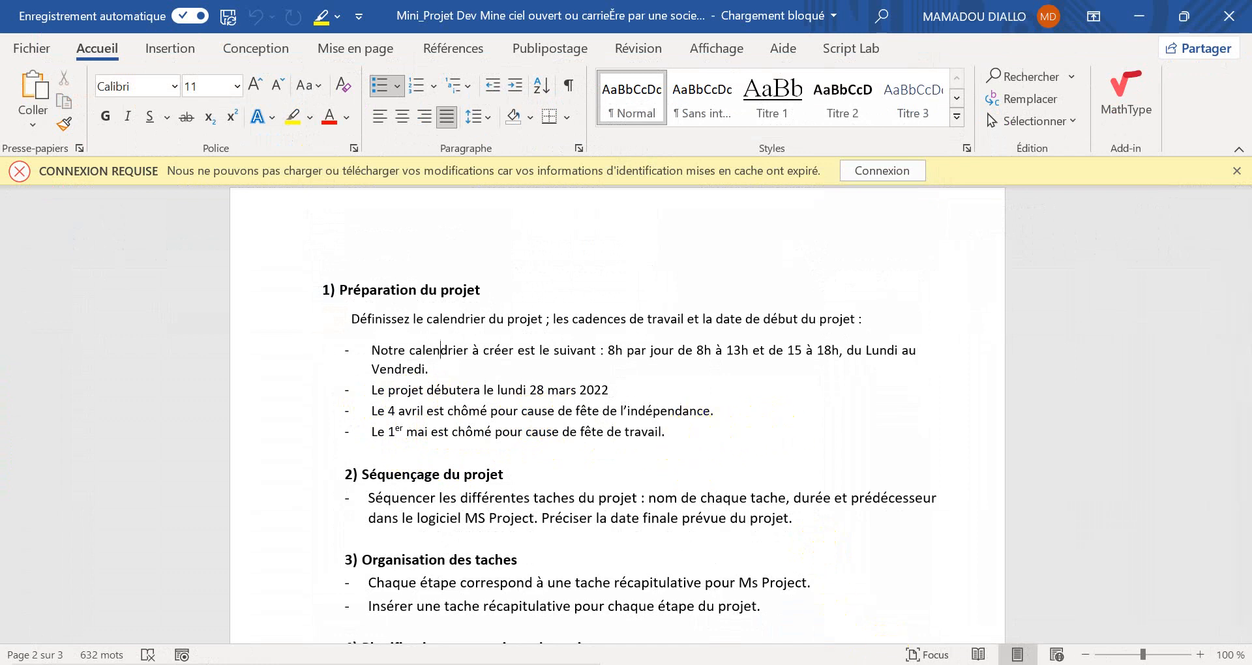
key(alt+Tab)
click(399, 400)
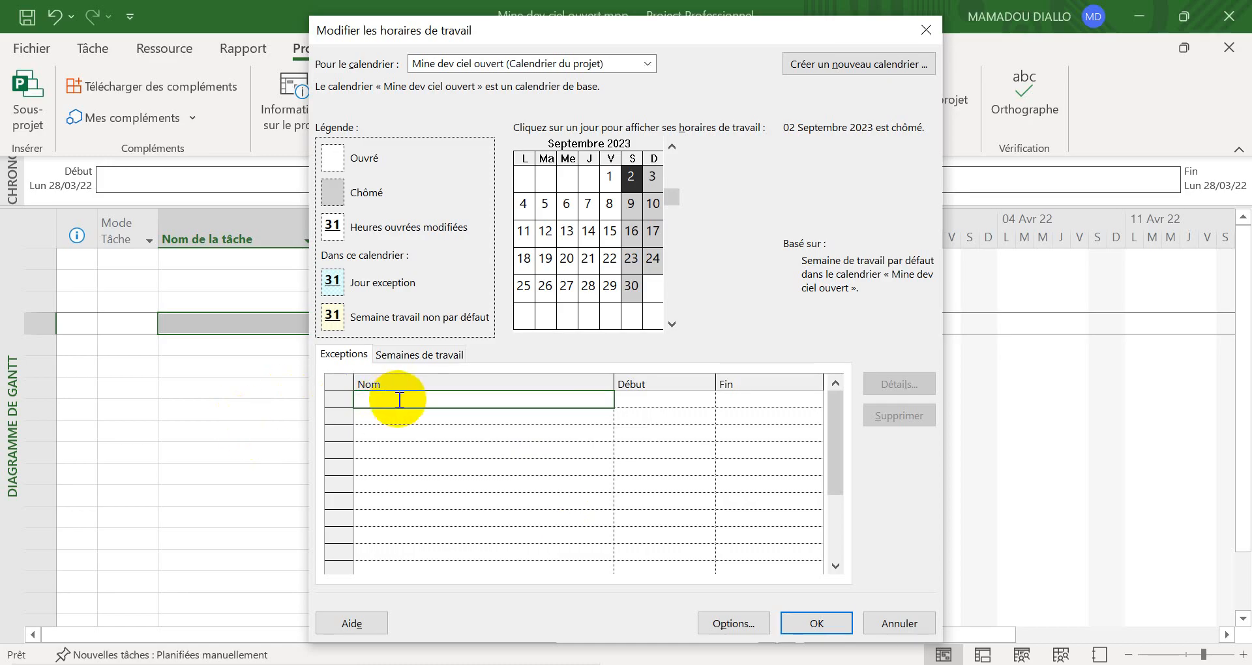
text(Fête de l'independance)
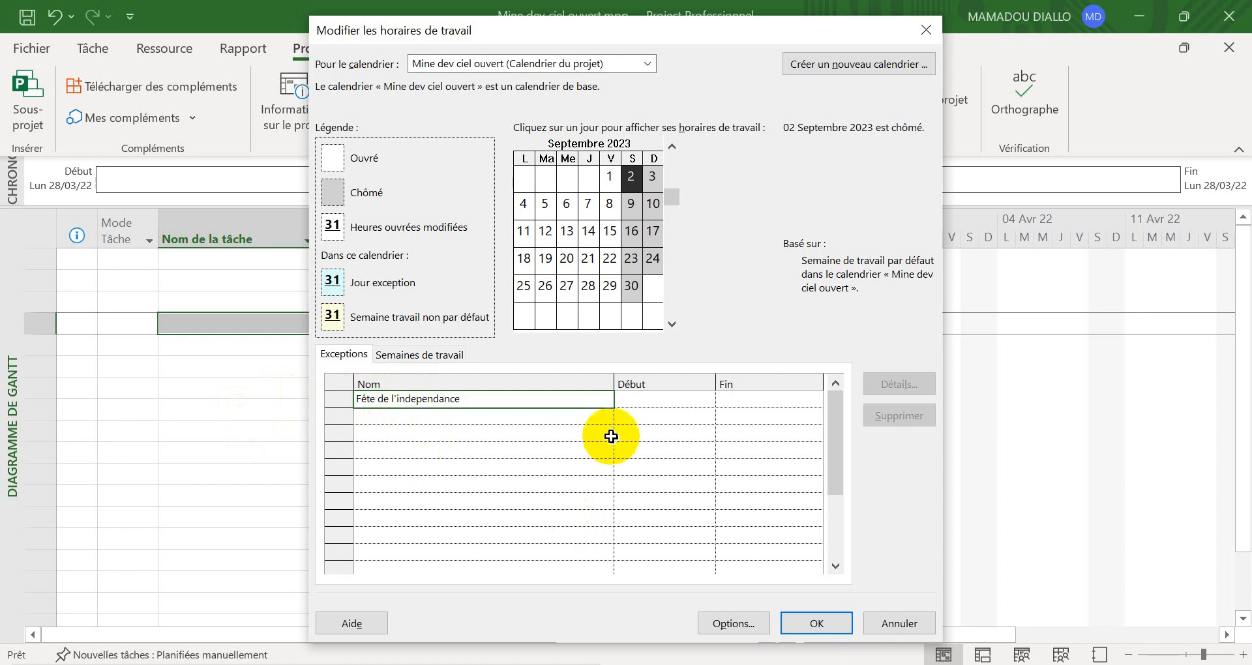
Step: Set the start date of the "Fête de l'independance" exception to 04/04/2022
click(666, 398)
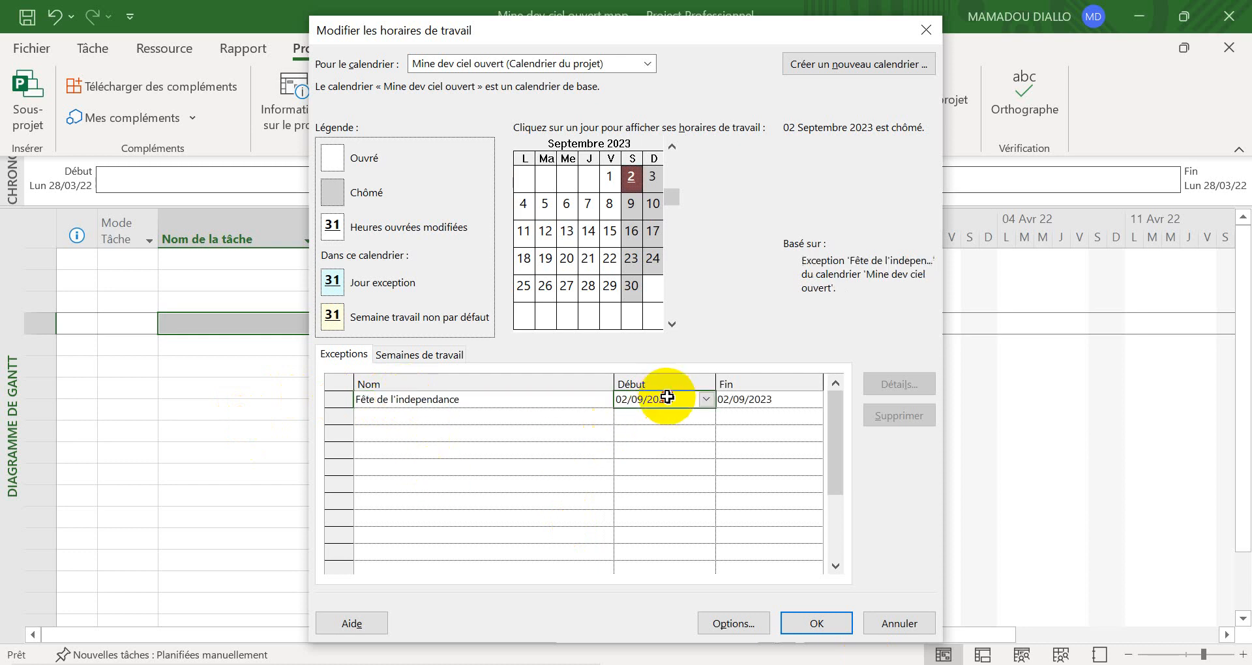
click(627, 399)
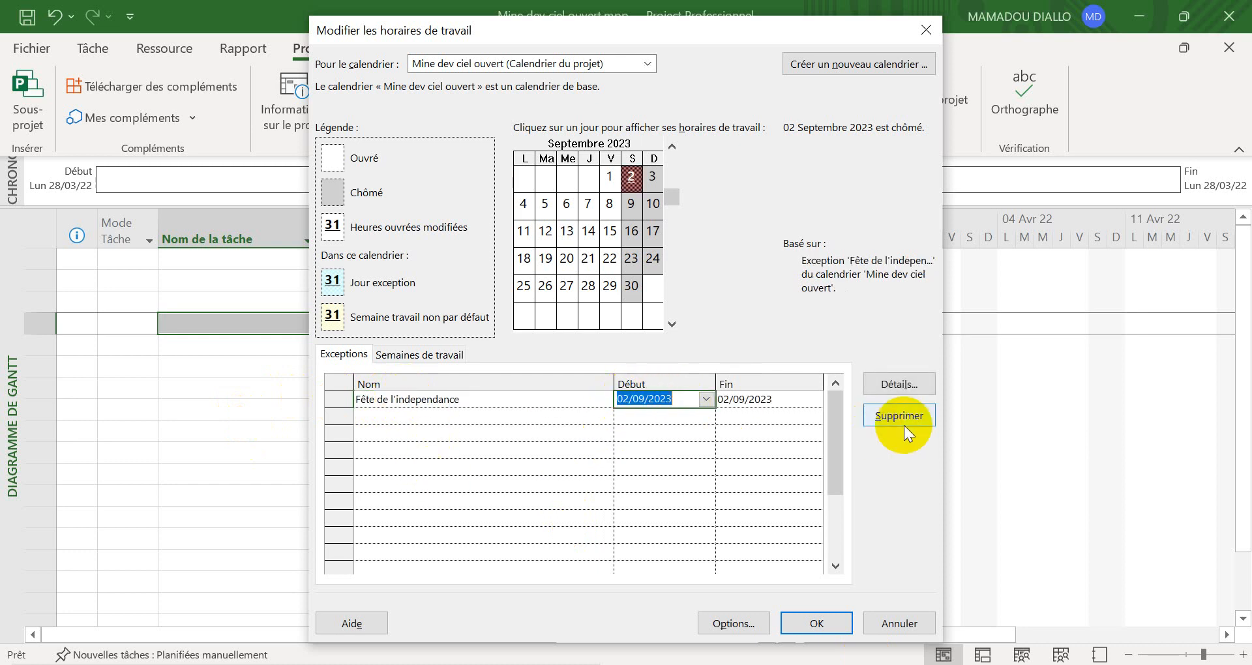
click(627, 399)
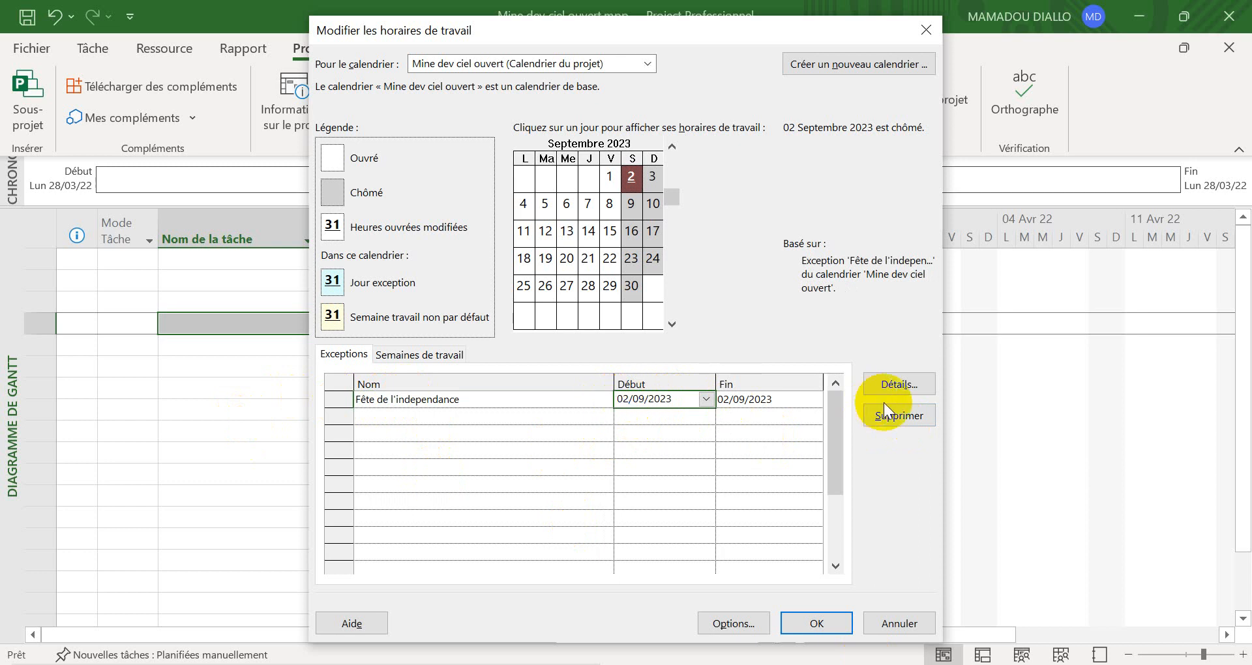
key(BackSpace)
text(4)
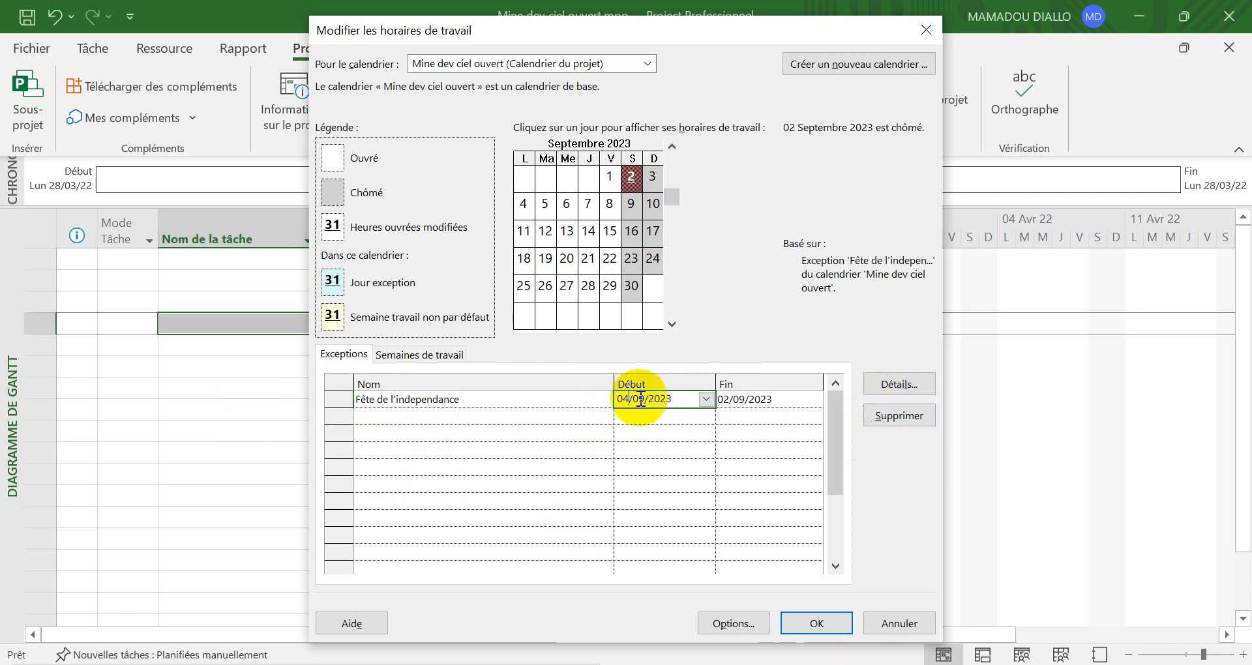
key(BackSpace)
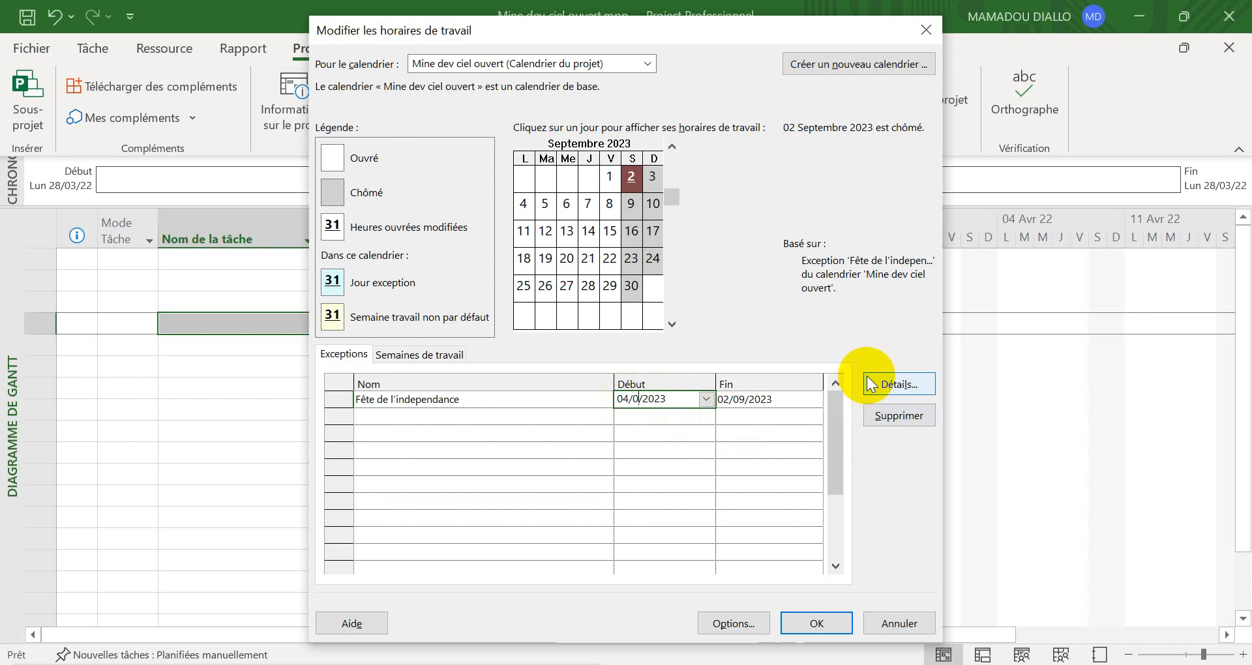
text(4)
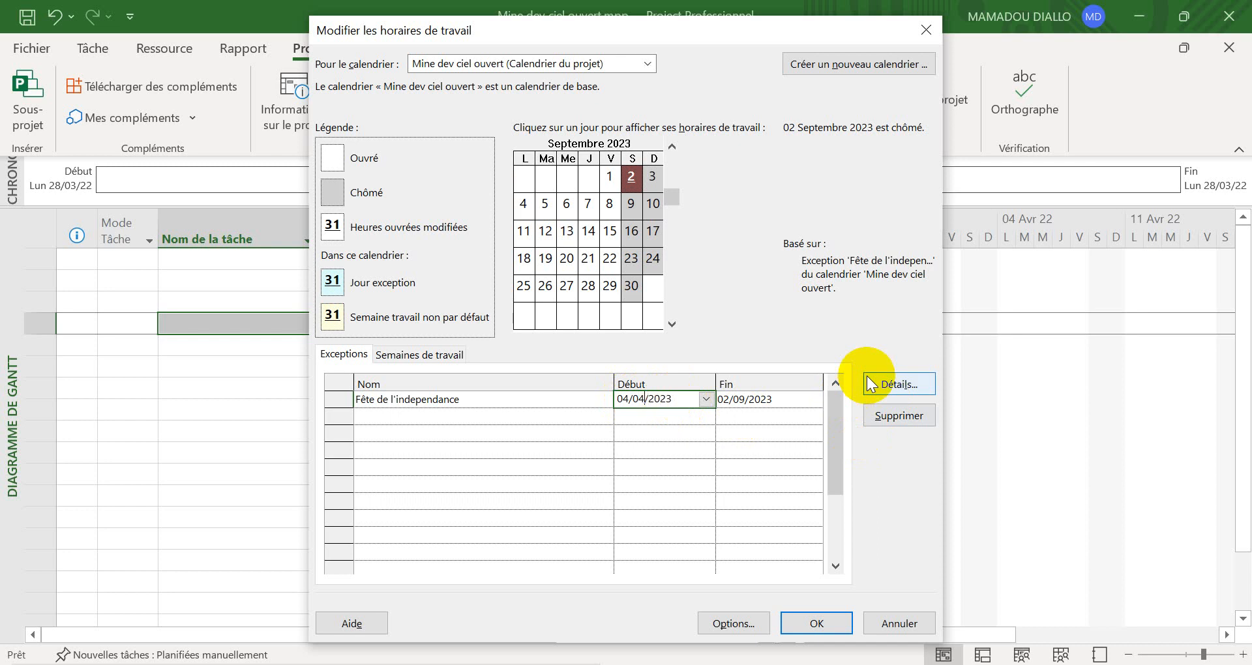
click(676, 400)
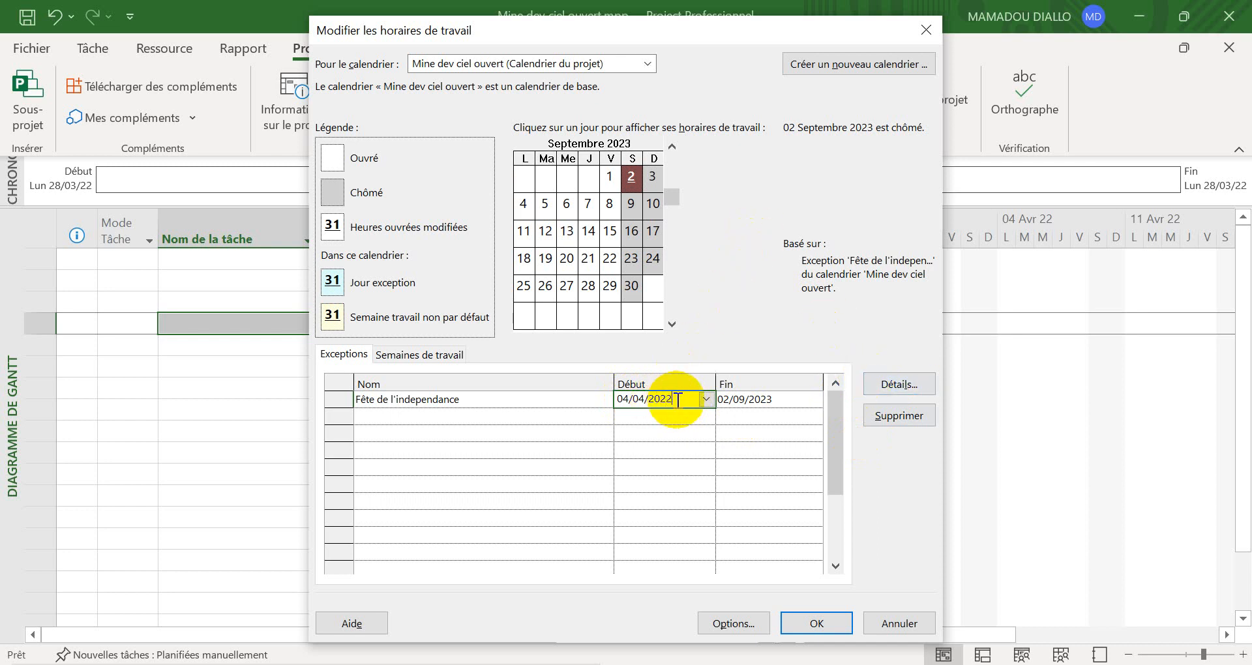
Step: Set the end date of the "Fête de l'independance" exception to 04/04/2022
click(729, 400)
click(723, 399)
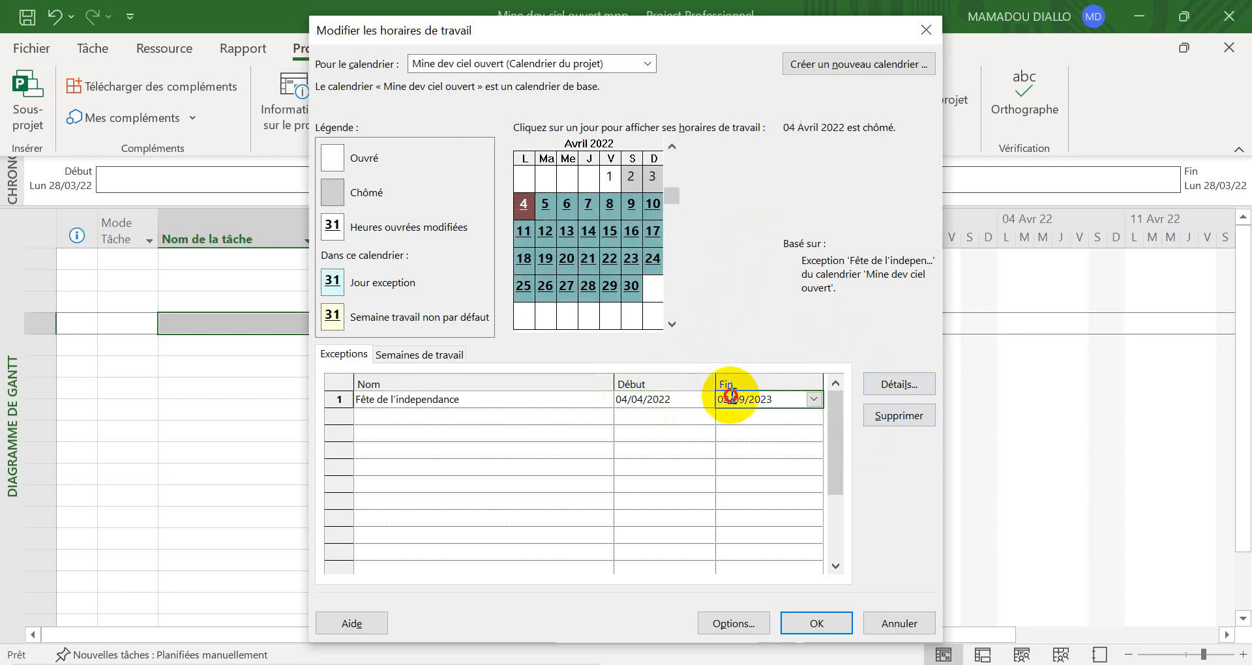
click(730, 398)
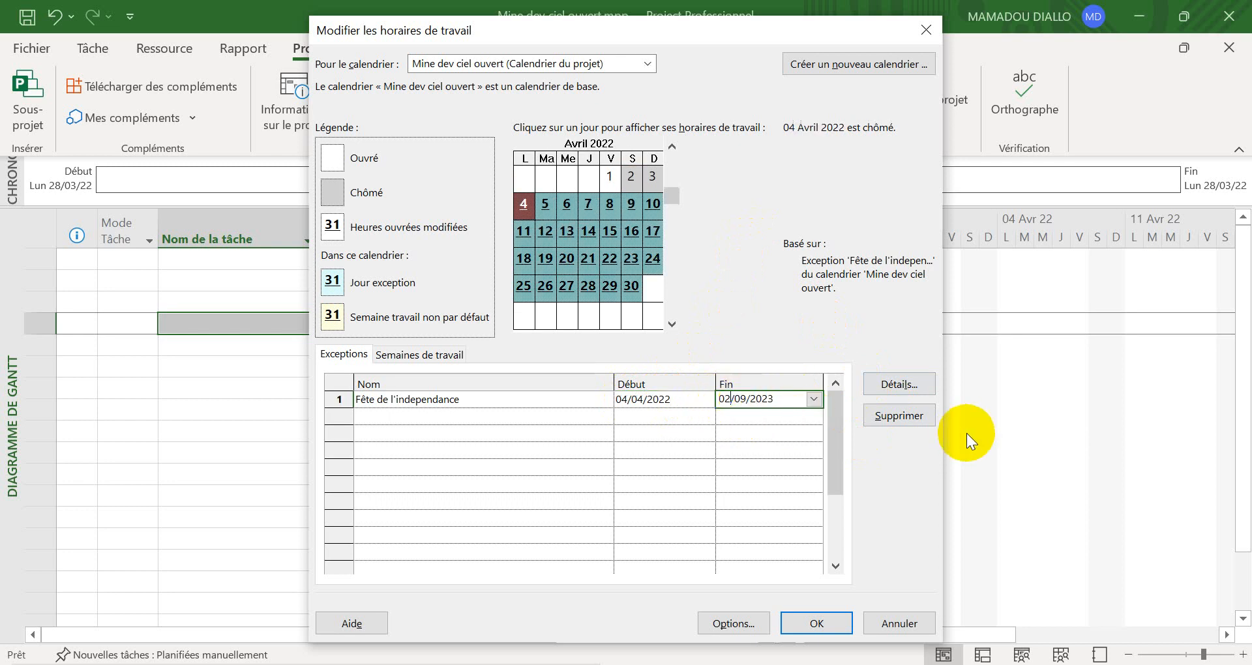
key(BackSpace)
text(4)
click(742, 397)
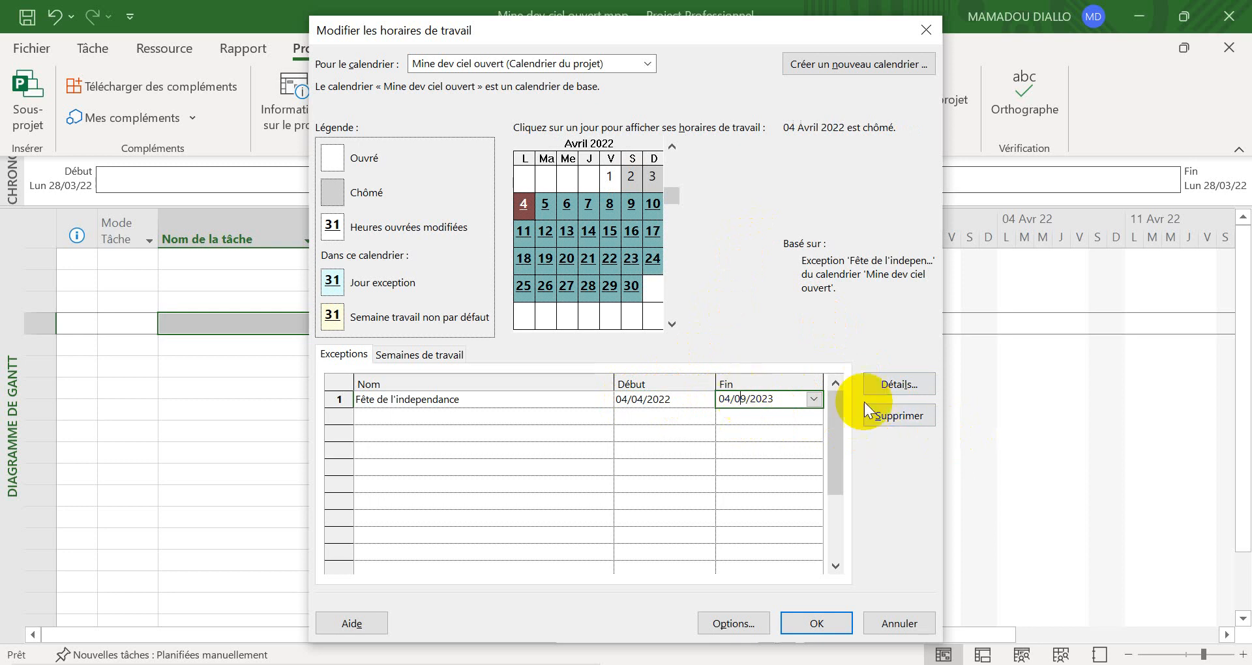
key(Delete)
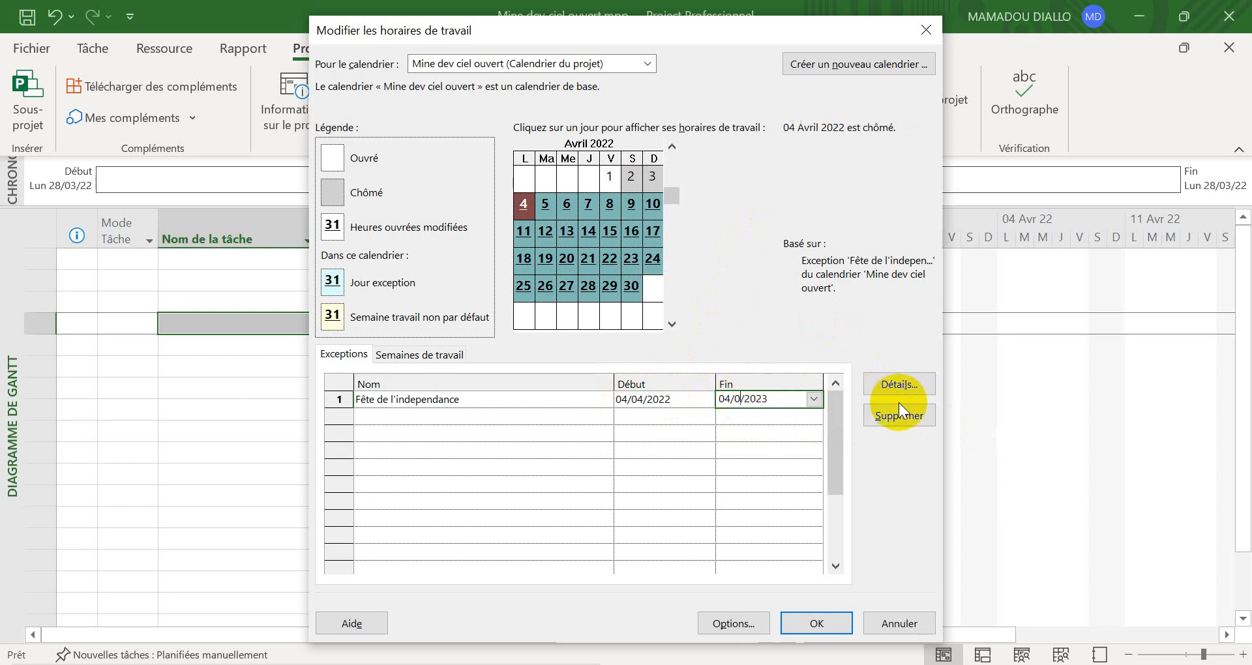
text(4/)
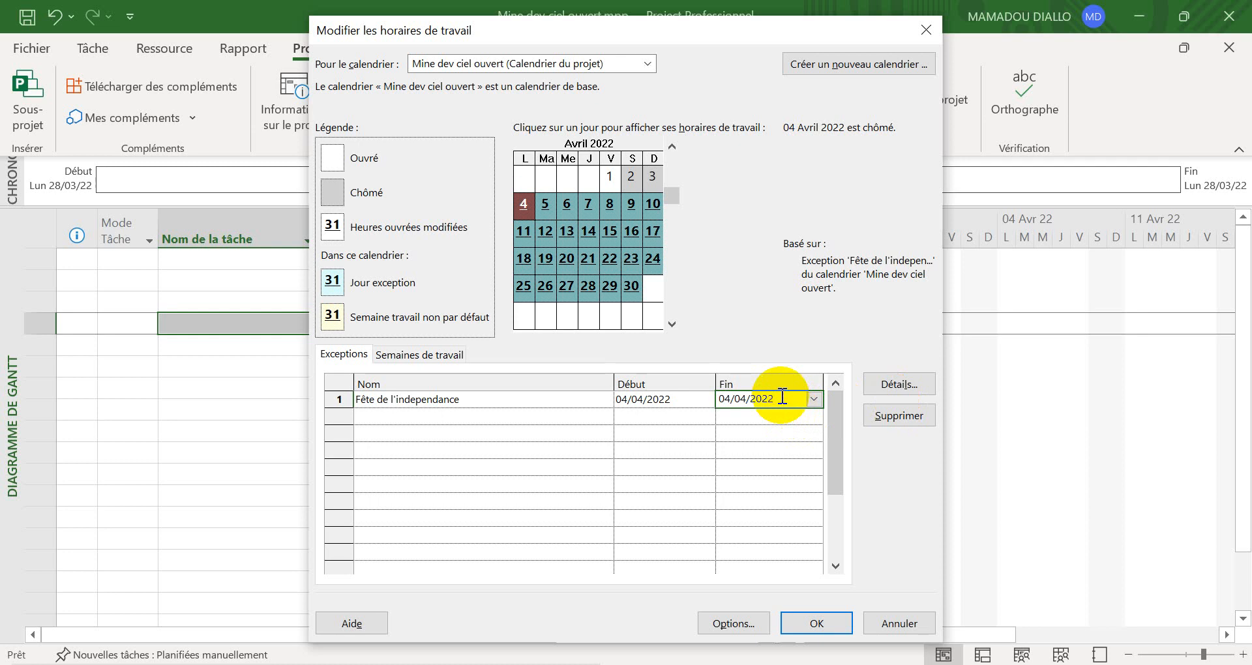
Step: Add a second calendar exception named "Fête de travail" below the independence holiday, dismissing the date conflict message
click(492, 418)
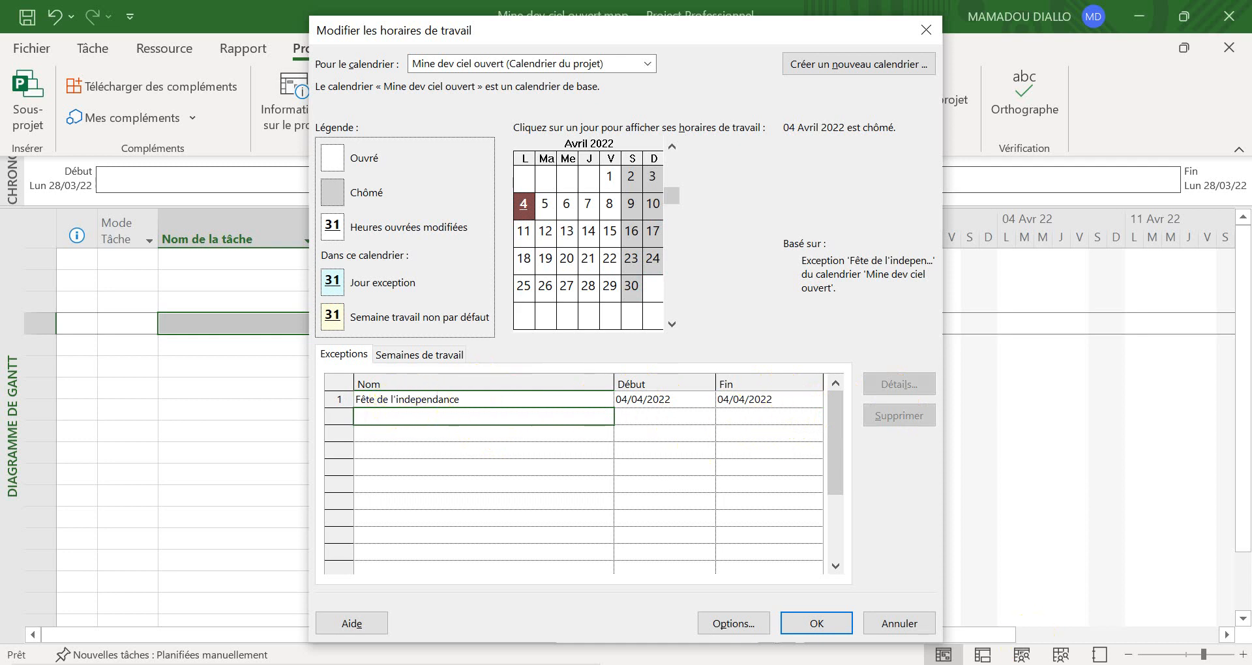
click(907, 664)
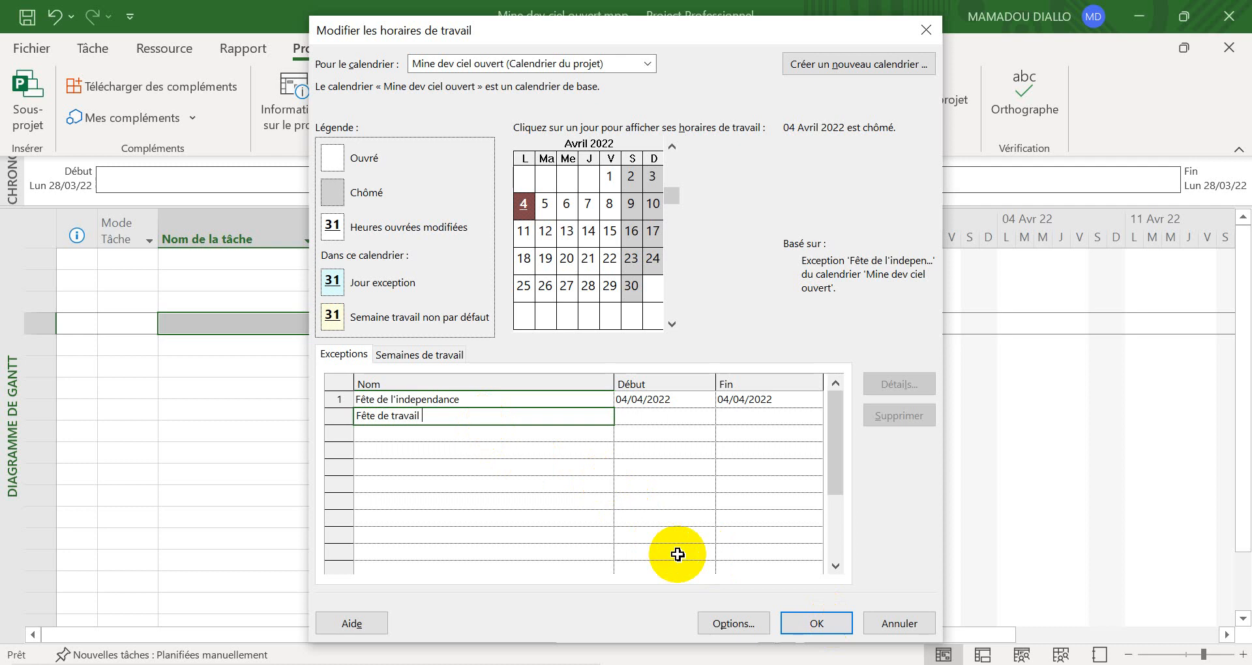
click(672, 431)
click(650, 408)
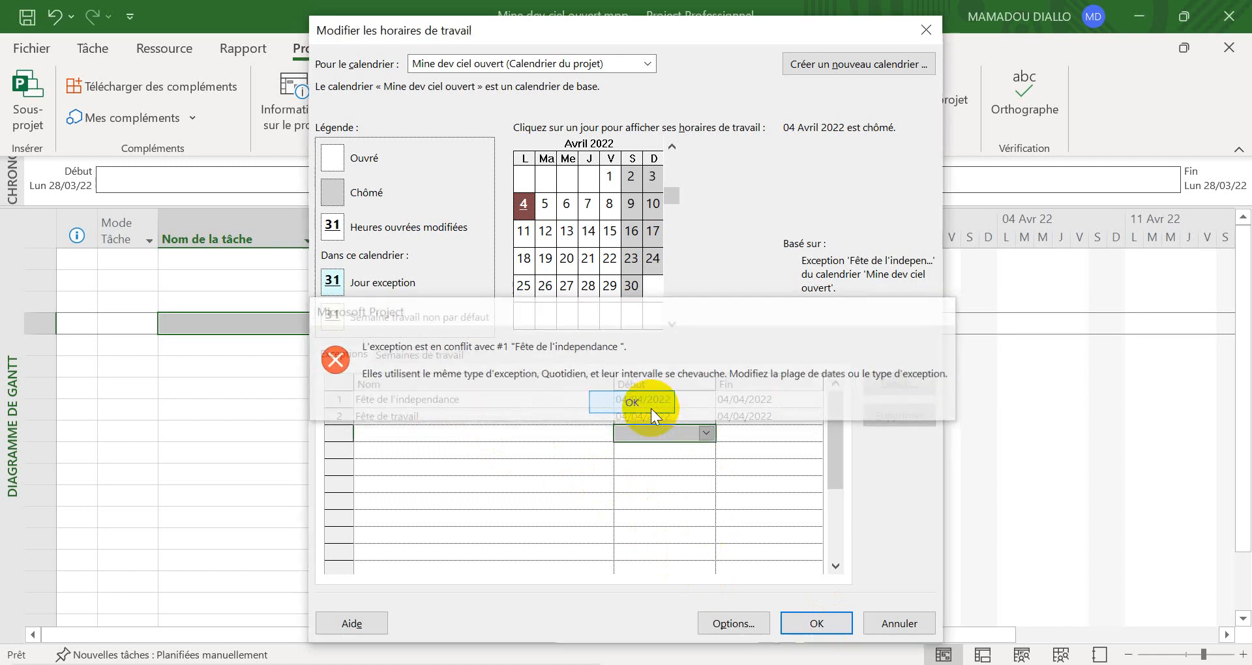
click(623, 399)
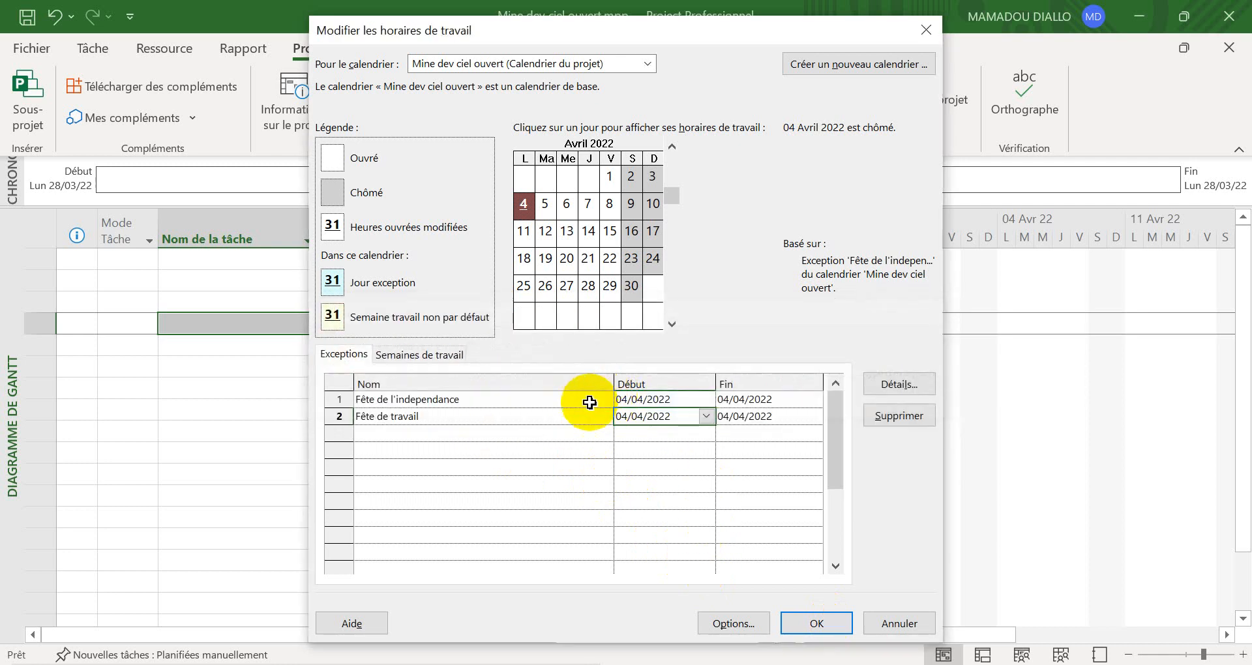
Step: Set the start date of "Fête de travail" to 01/05/2022 and check both exceptions in the calendar preview
click(623, 416)
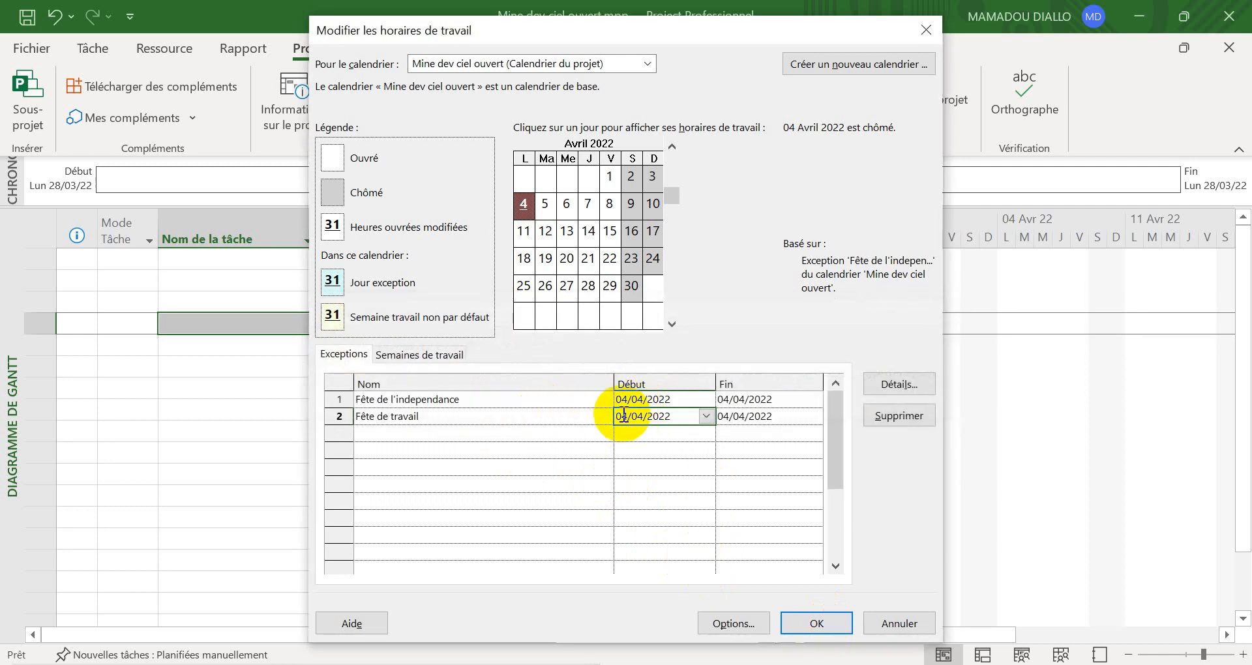
click(624, 415)
click(624, 416)
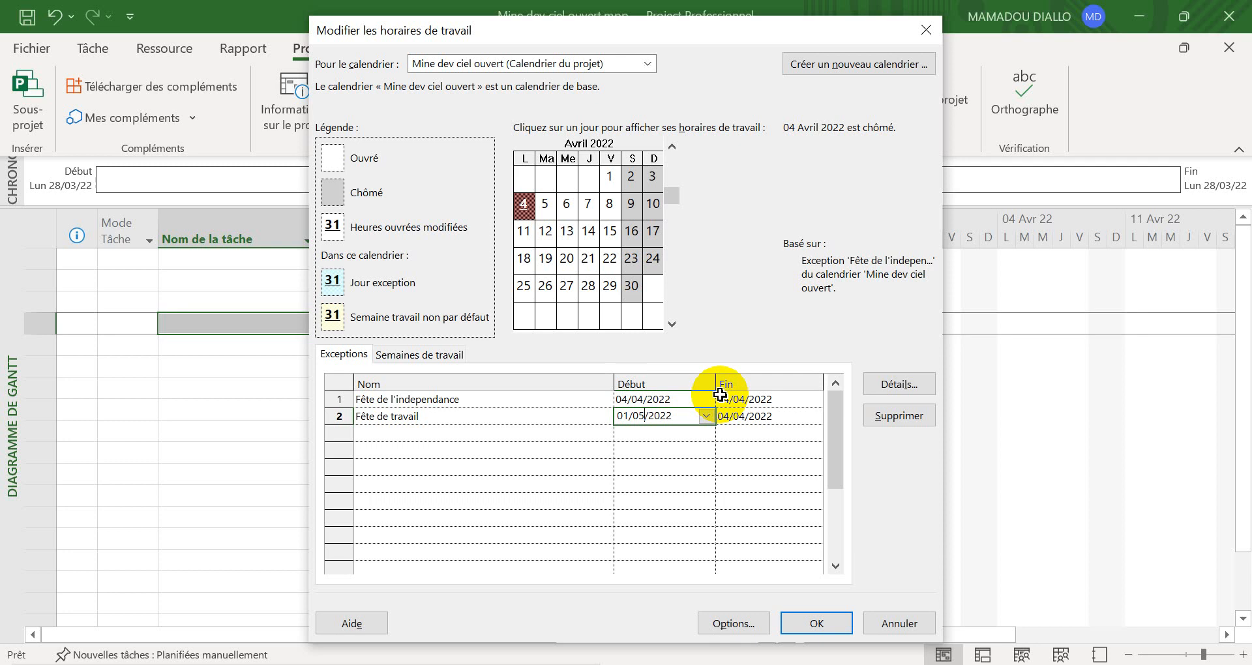
click(734, 416)
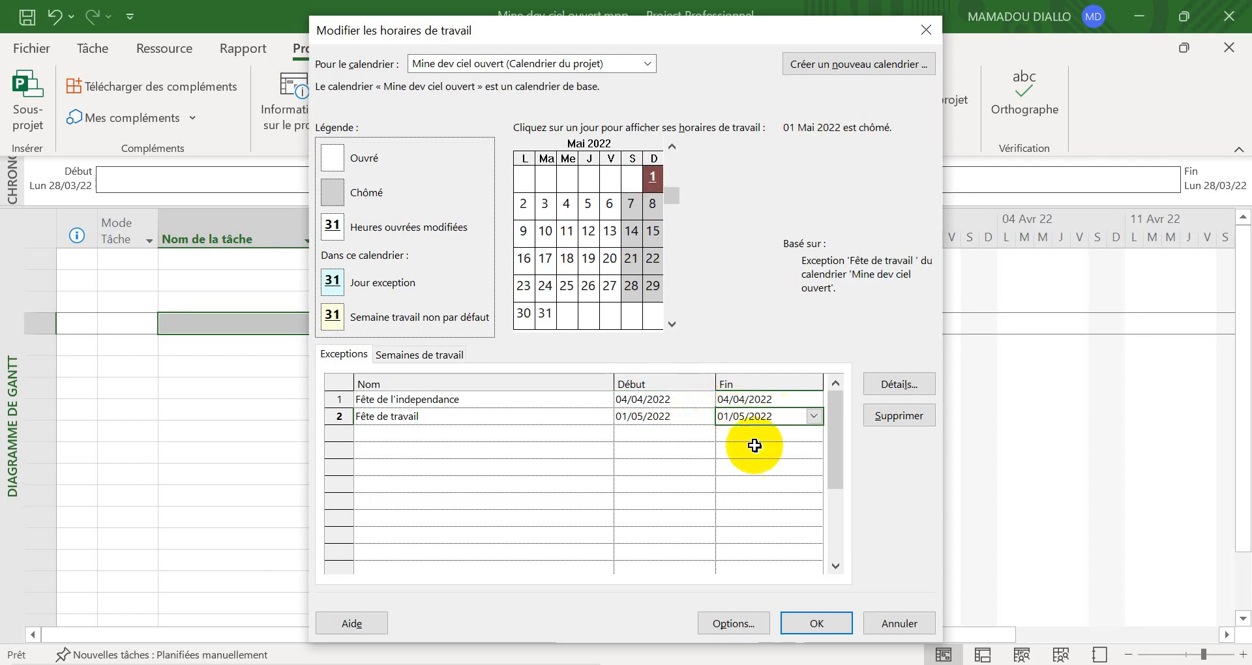
click(480, 398)
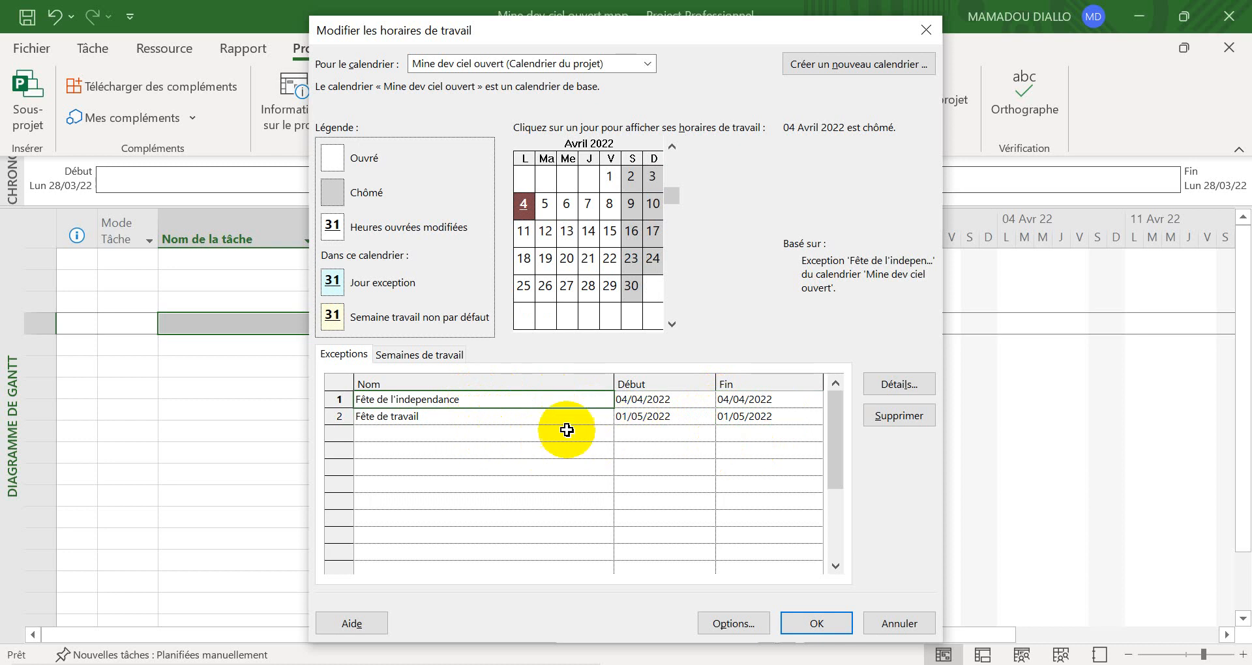
click(493, 416)
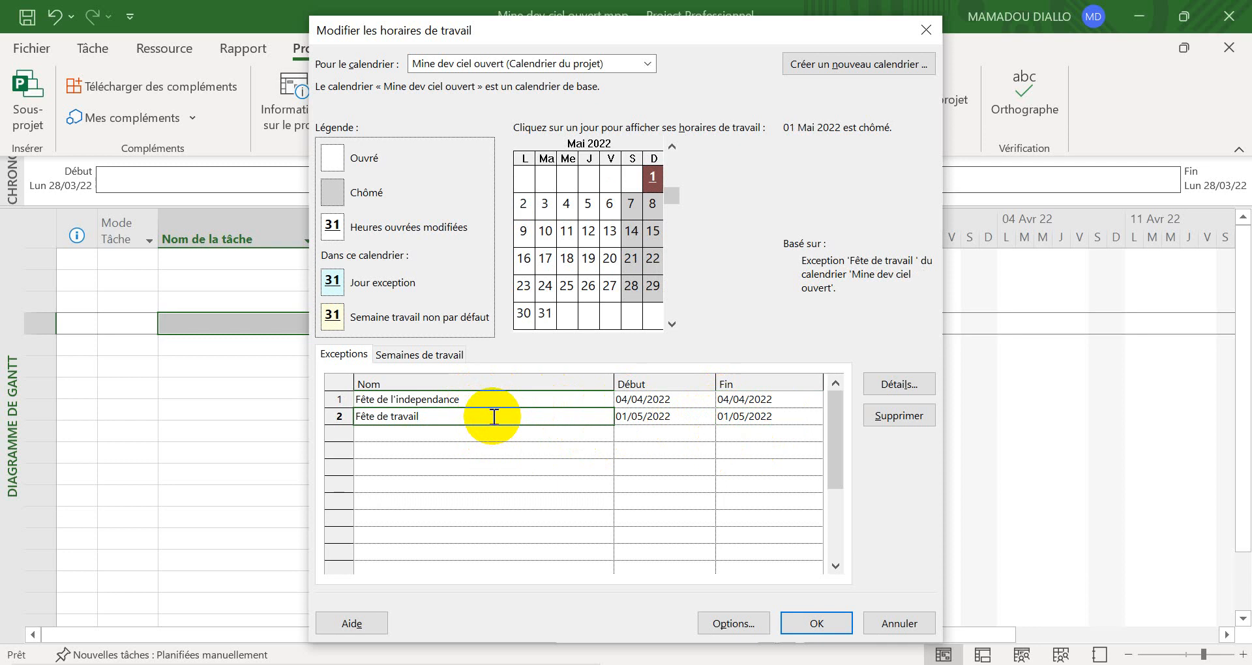
Step: Review Monday's working hours in the details of the default work week
click(400, 354)
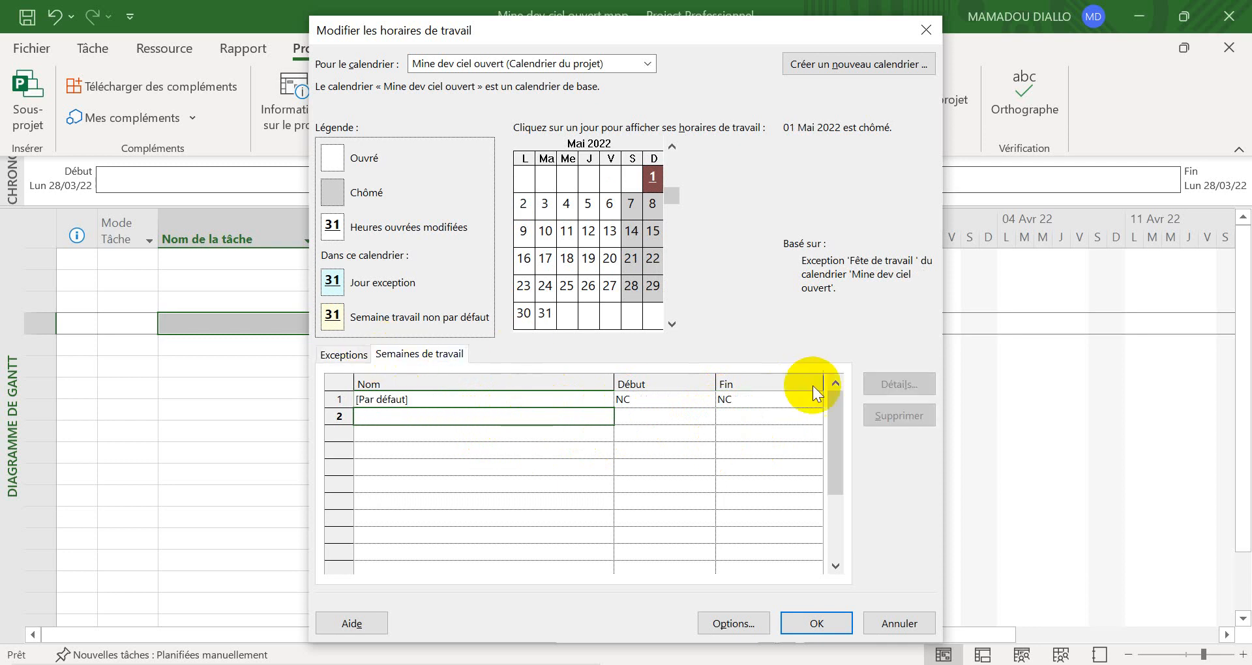
click(421, 400)
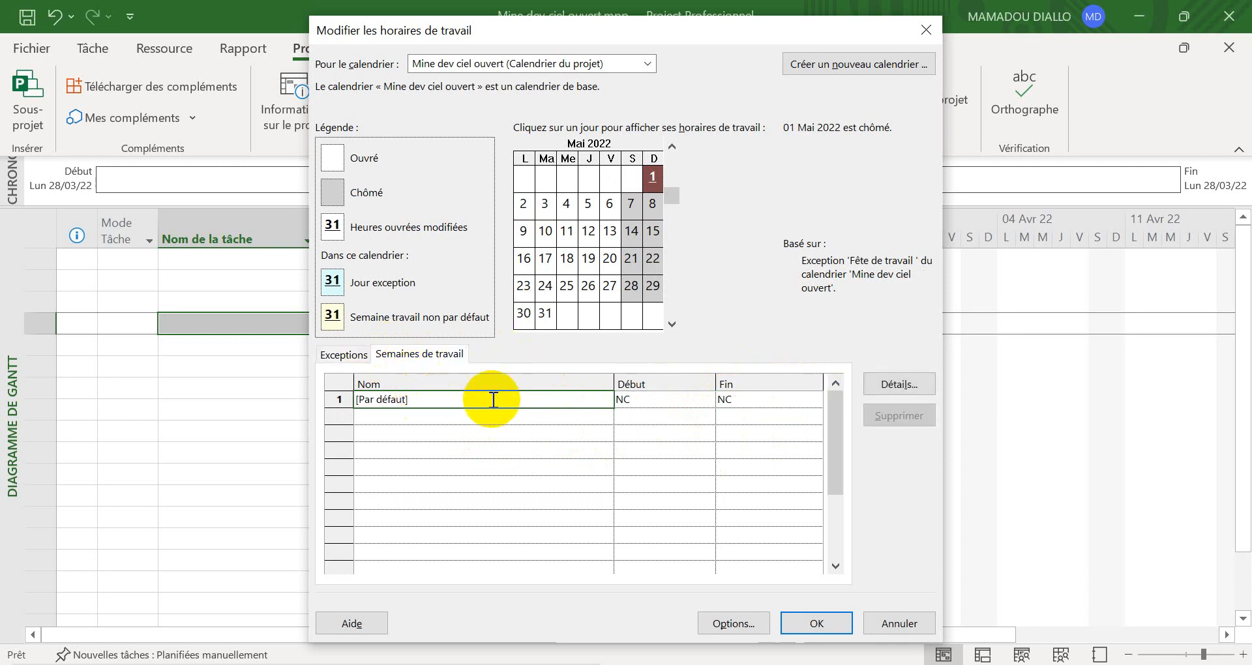
click(886, 388)
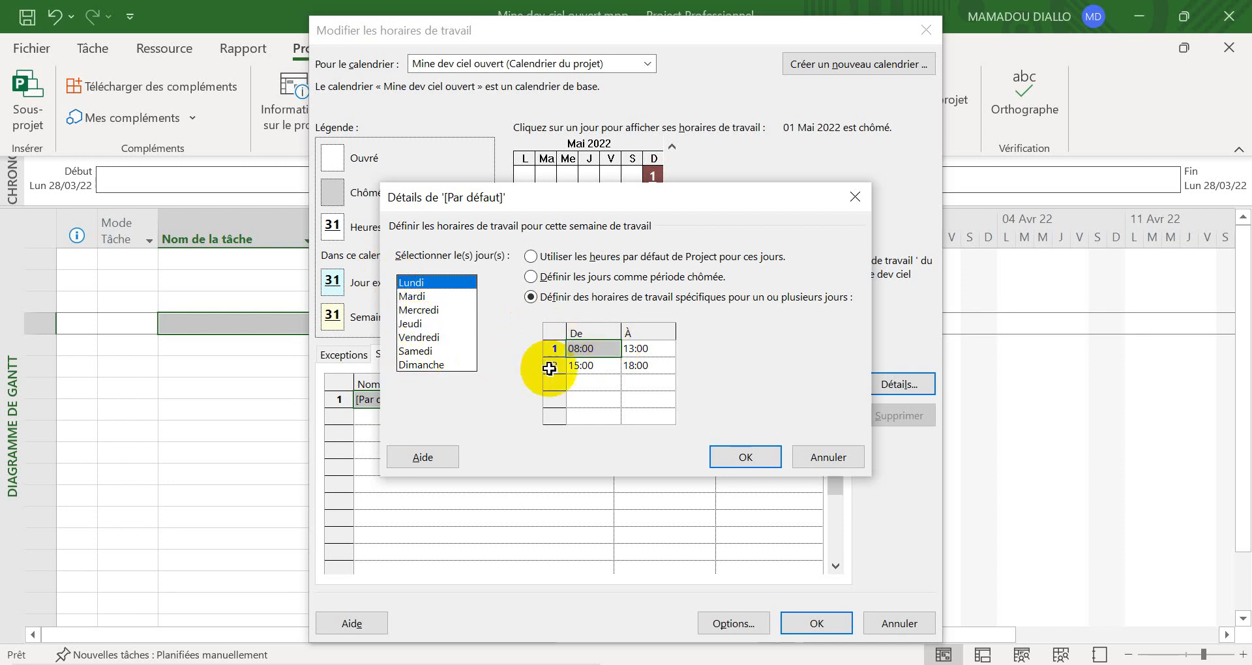
click(601, 347)
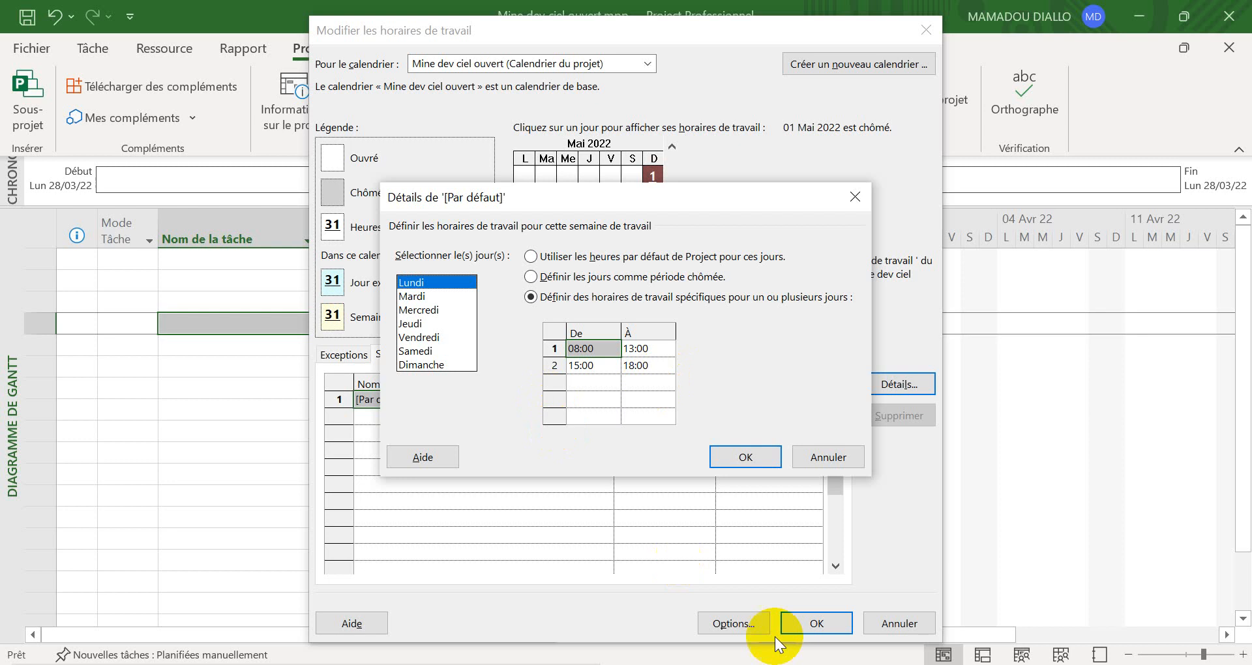
Step: Switch to the Google Meet call and look through the list of meeting participants
click(815, 664)
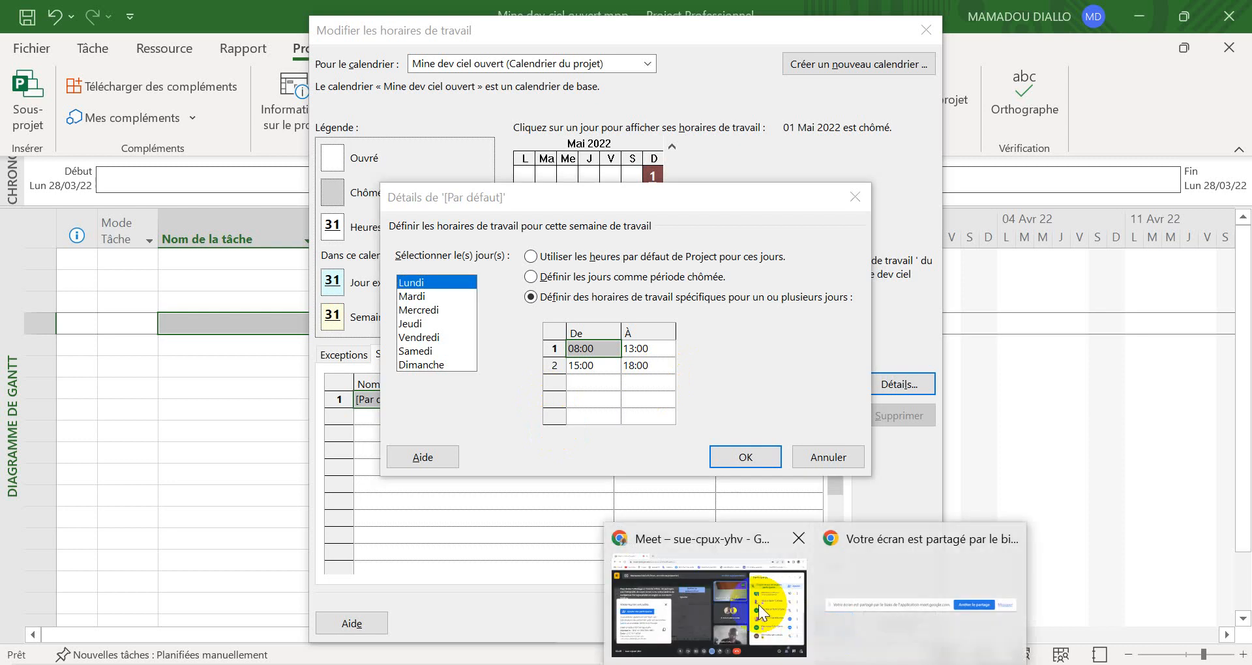
click(758, 605)
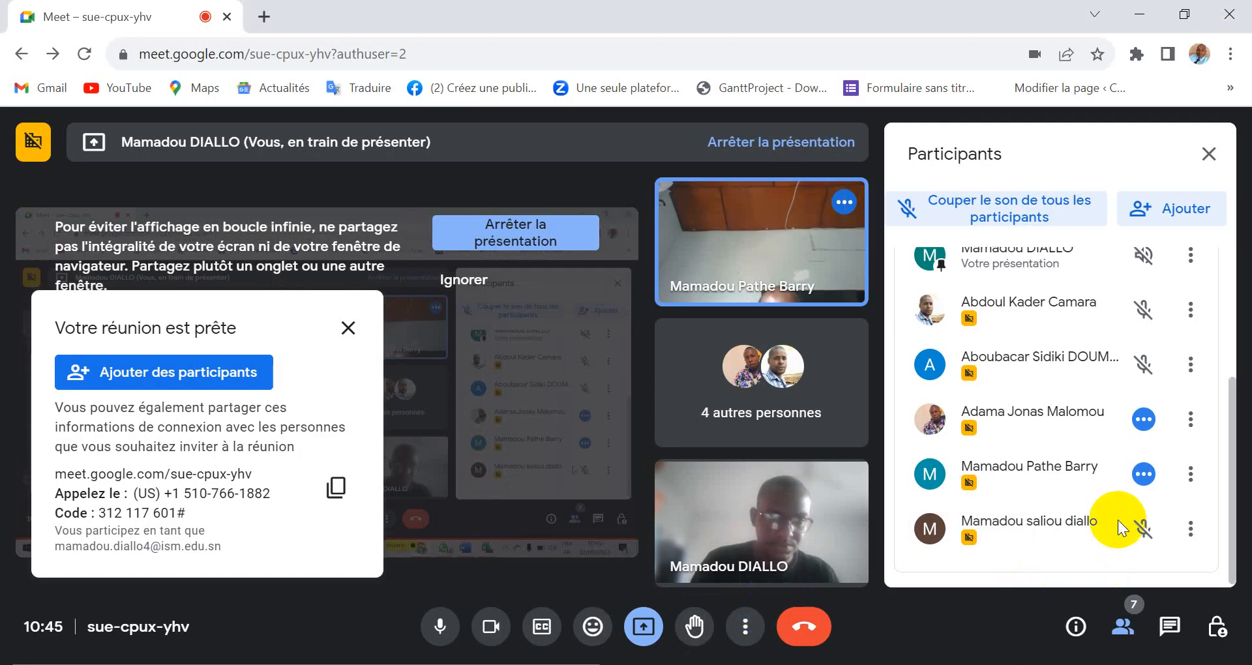
scroll(1120, 527, up, 5)
scroll(1120, 526, down, 4)
scroll(1121, 527, up, 5)
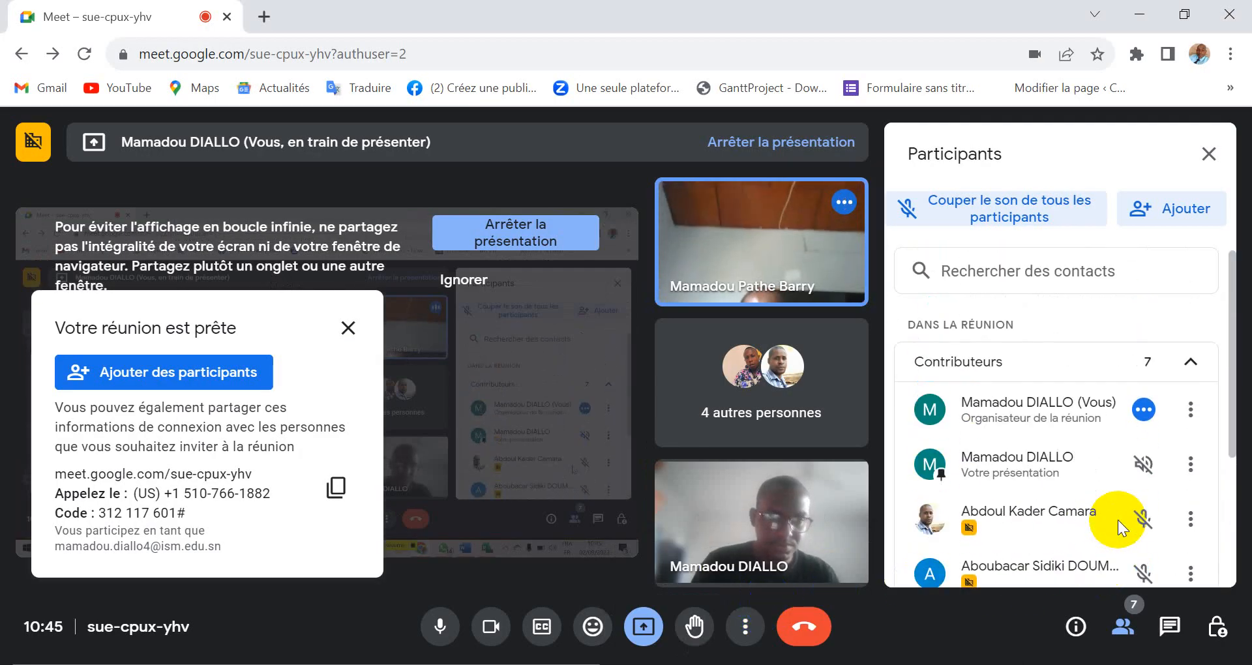
scroll(1120, 527, down, 4)
scroll(1120, 527, up, 5)
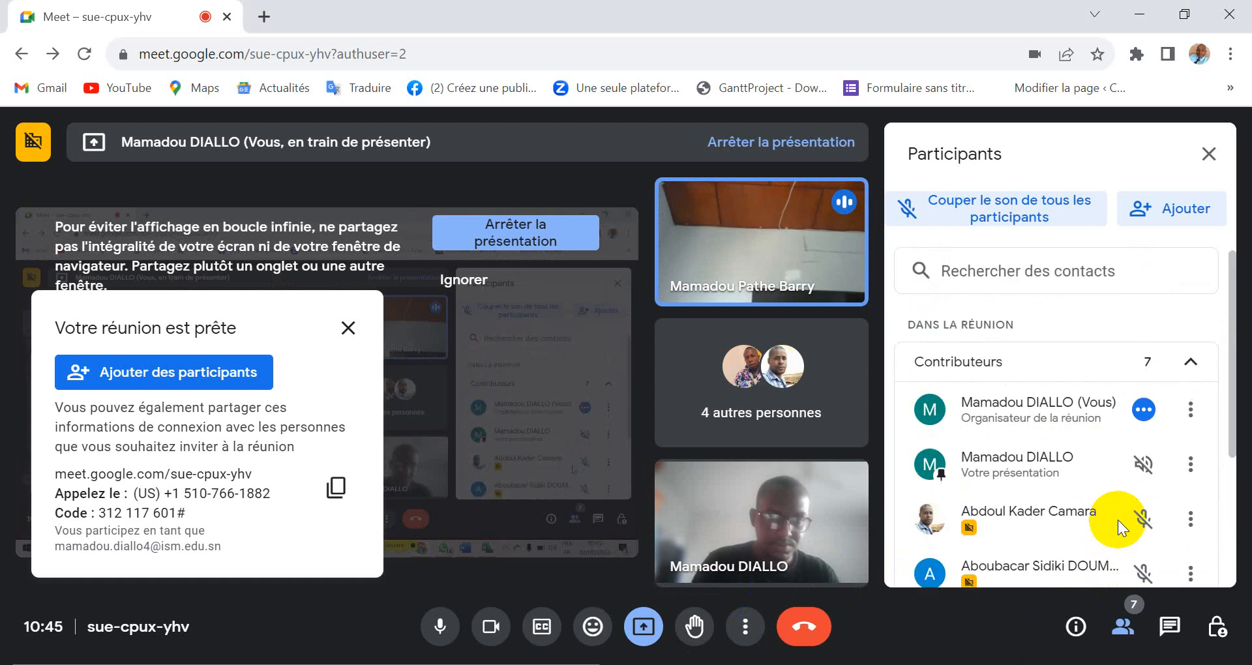
scroll(1118, 526, down, 4)
scroll(1118, 527, up, 5)
scroll(1118, 527, down, 4)
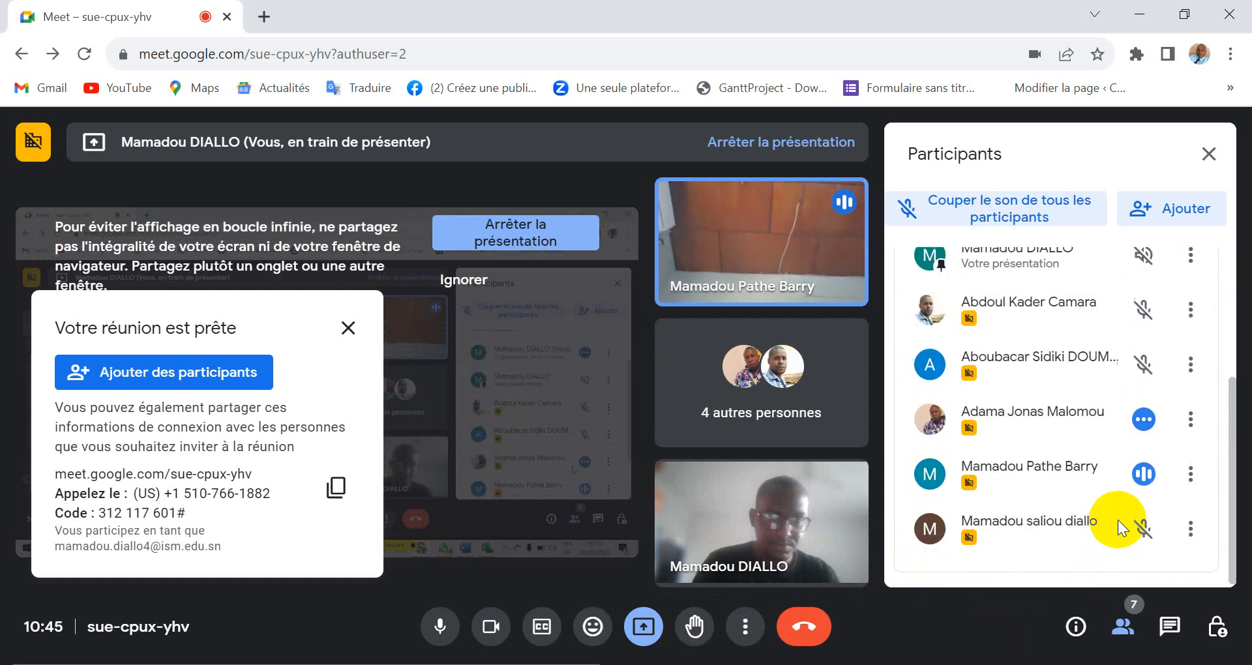
scroll(1119, 527, up, 5)
scroll(1119, 527, down, 4)
scroll(1119, 526, up, 5)
scroll(1119, 527, down, 1)
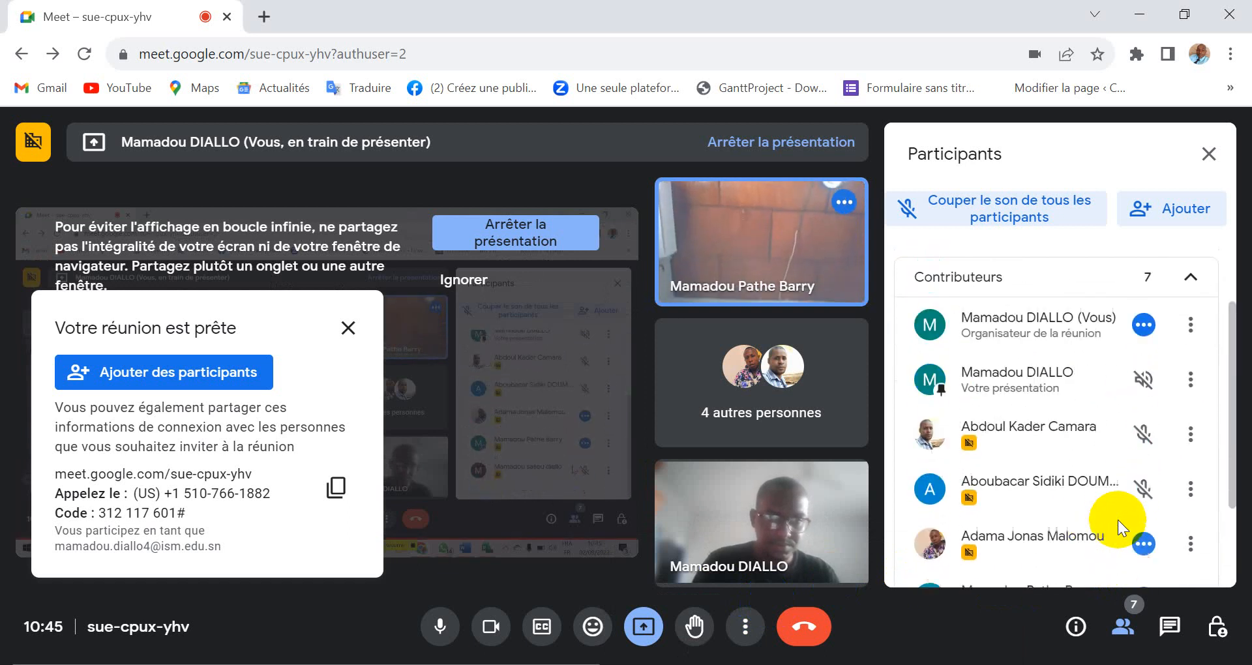
scroll(1117, 519, down, 2)
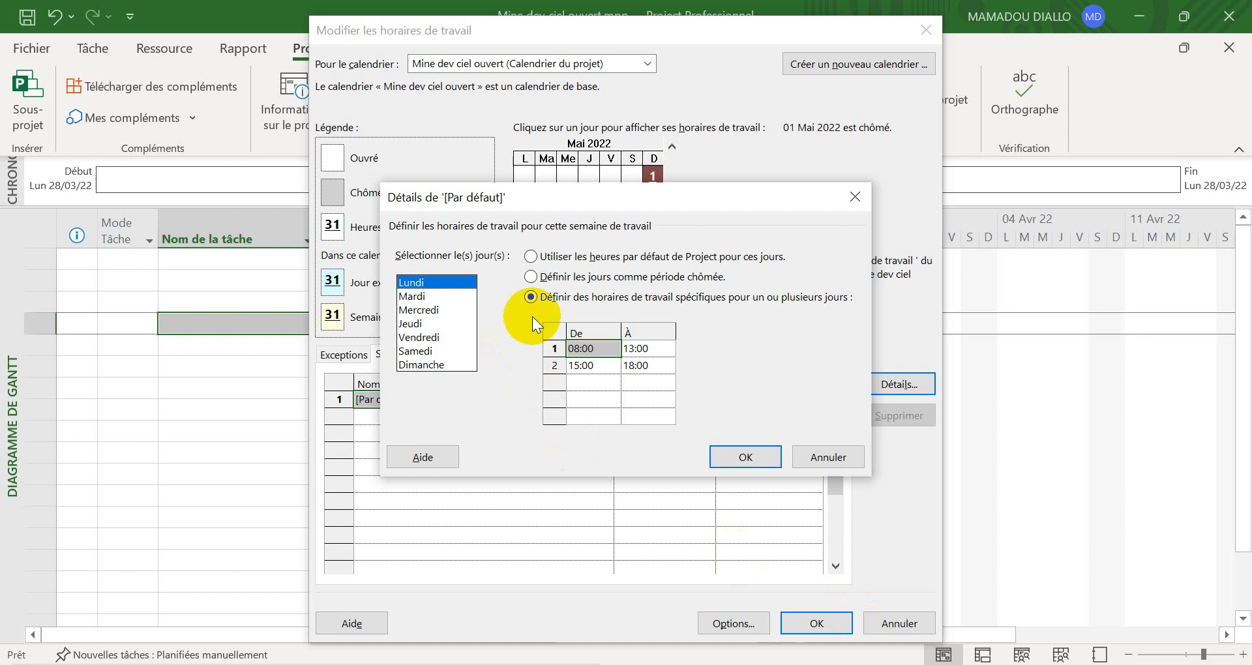
Step: Cancel the default work week's details and show the calendar exceptions again
click(846, 459)
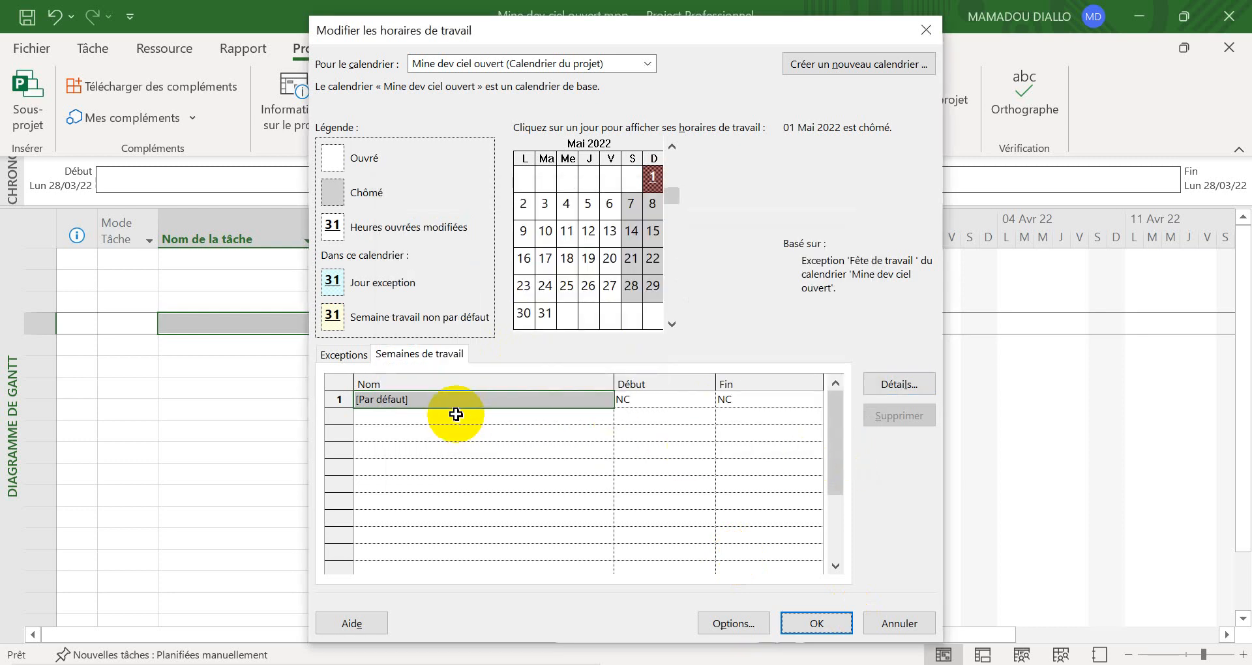
click(344, 354)
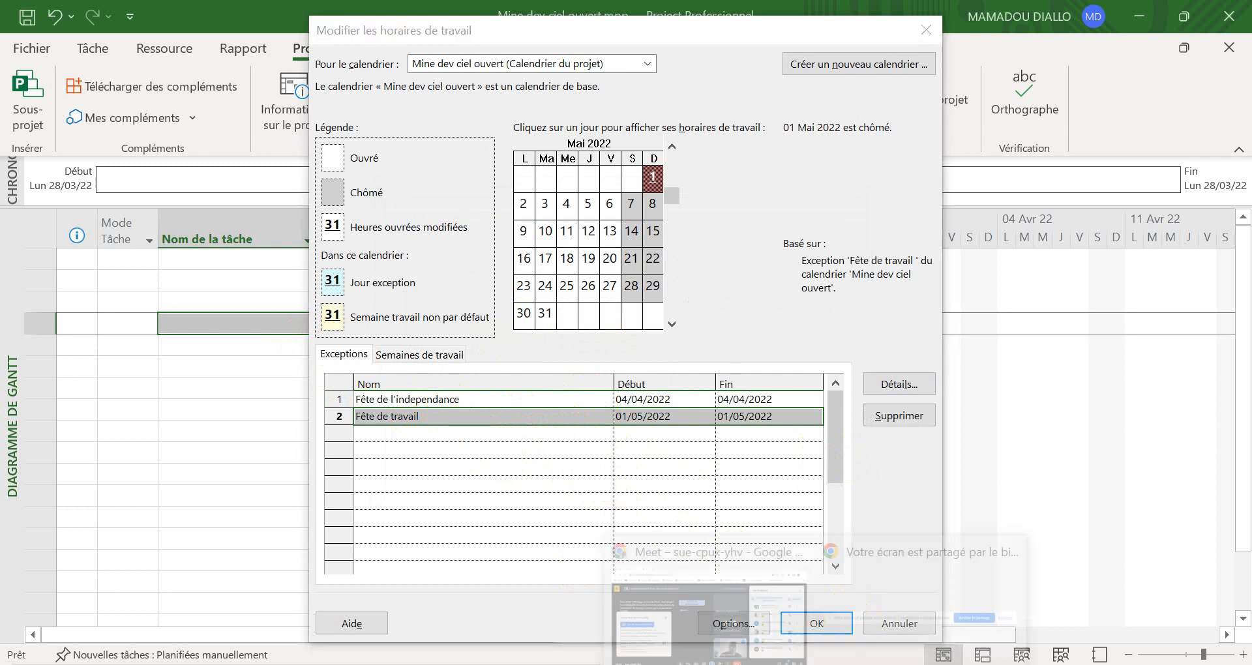
Step: Check the participants in the Google Meet call once more and return to Microsoft Project
click(671, 597)
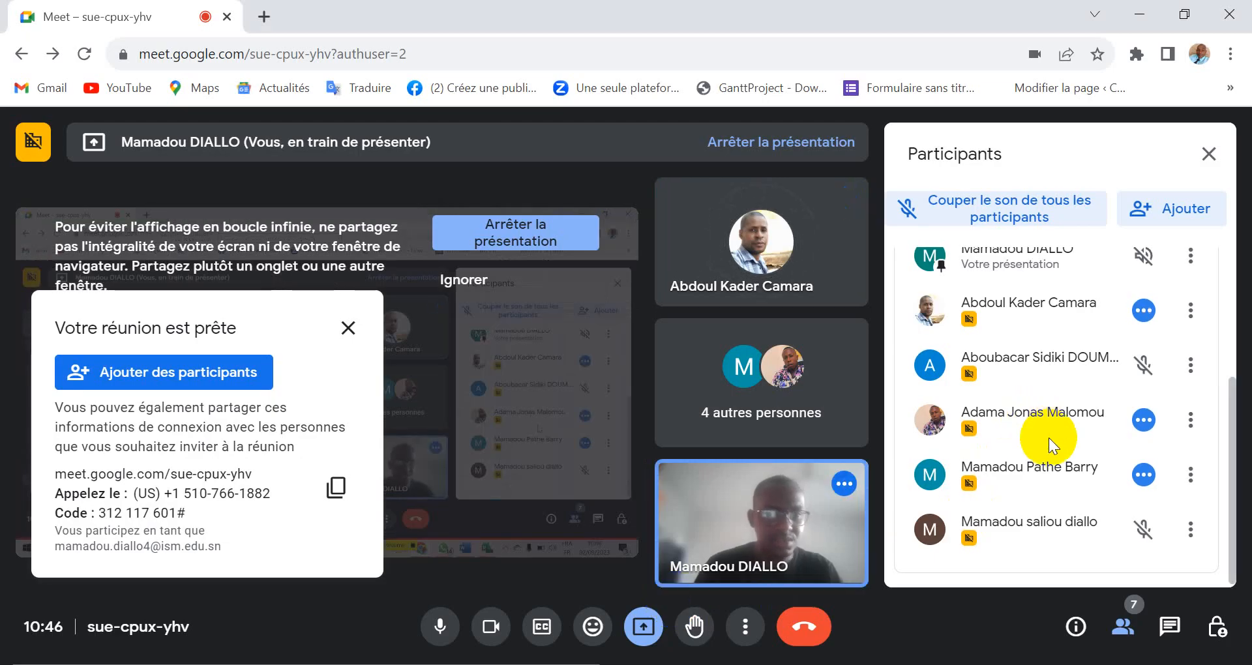
scroll(1048, 436, up, 5)
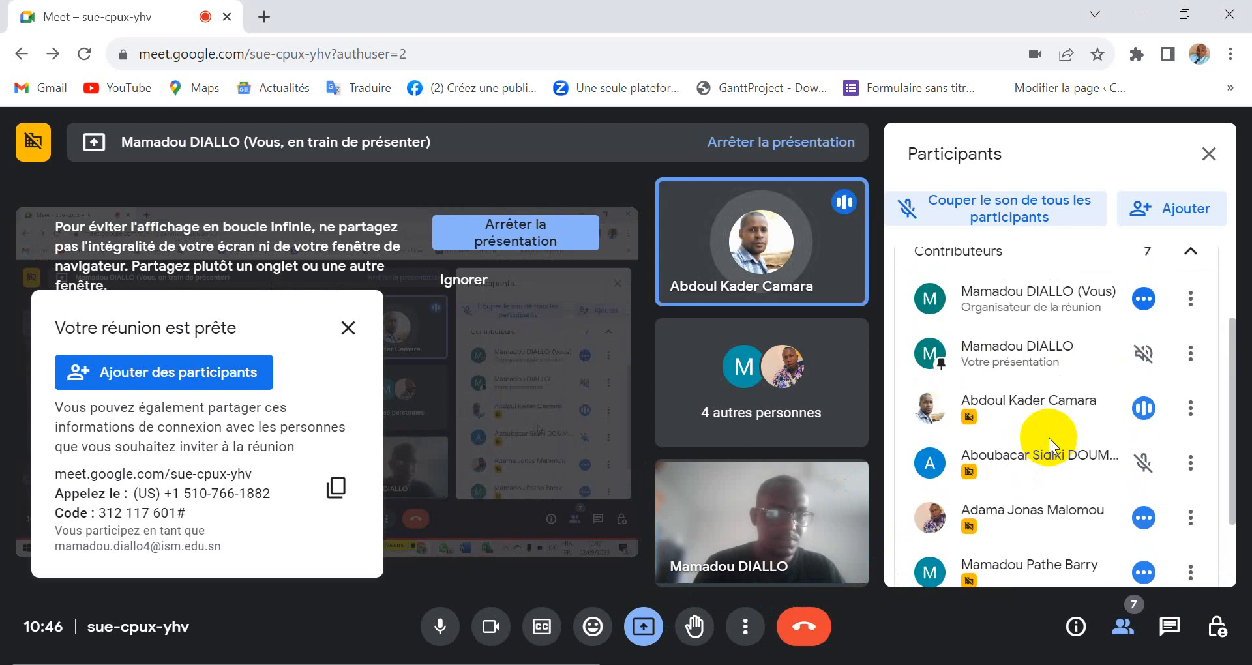
scroll(1048, 437, down, 3)
scroll(1048, 437, up, 3)
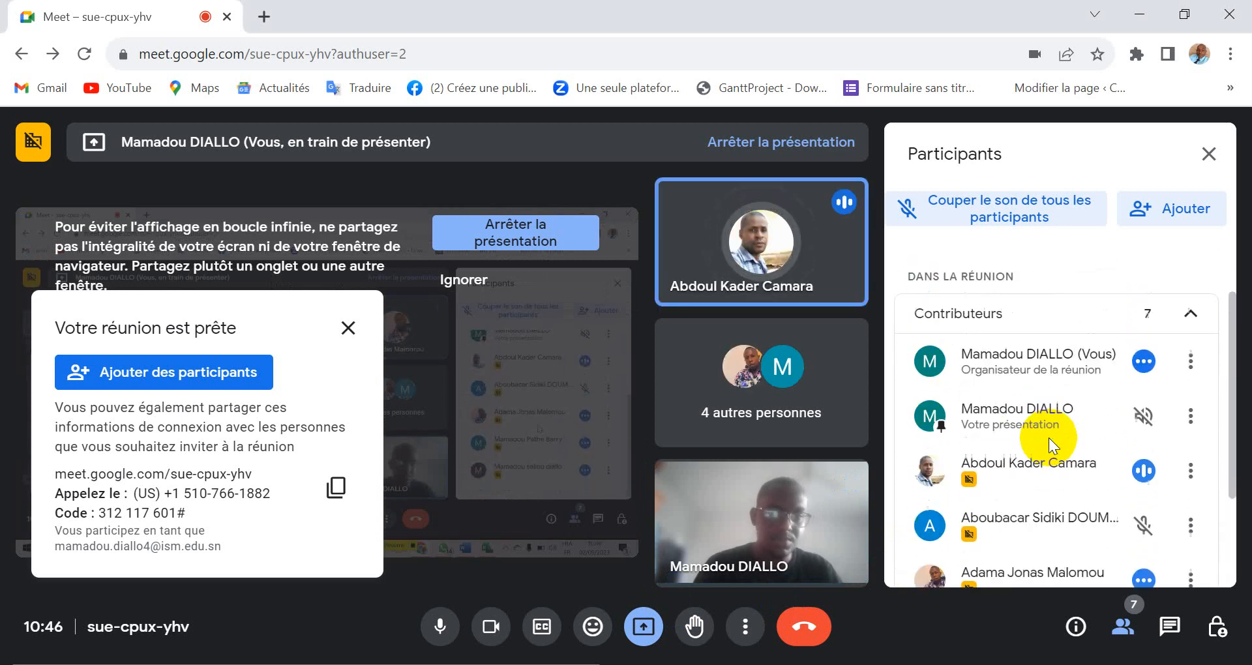
scroll(1048, 437, down, 3)
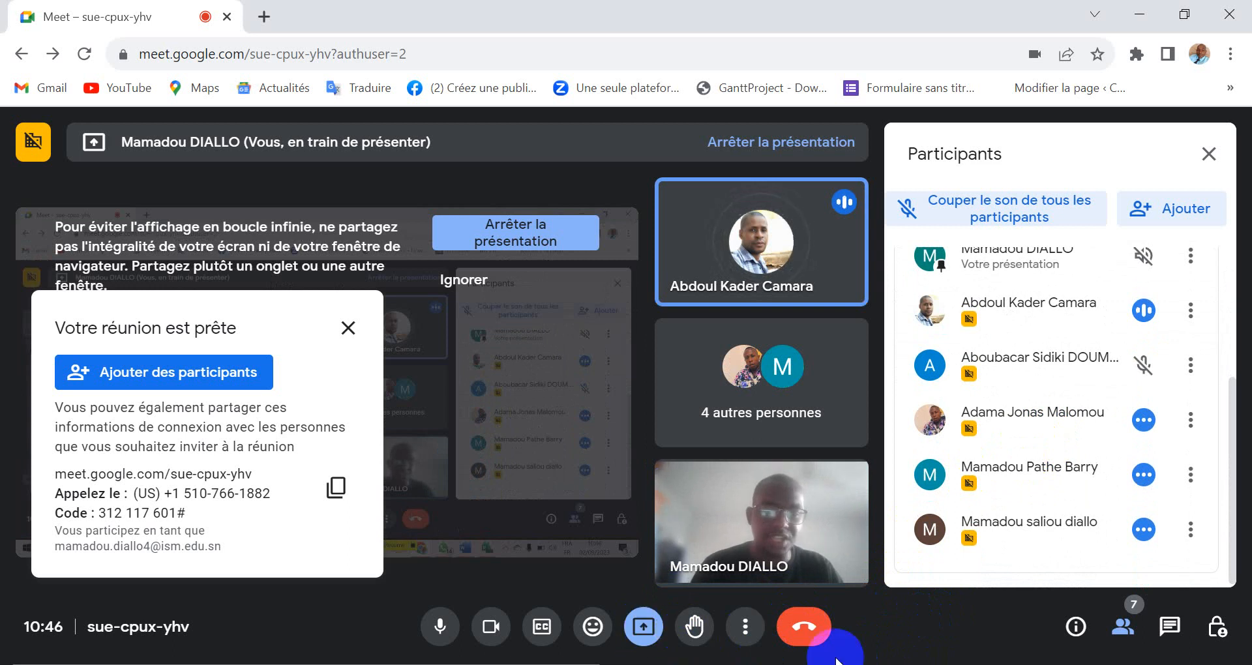
click(845, 664)
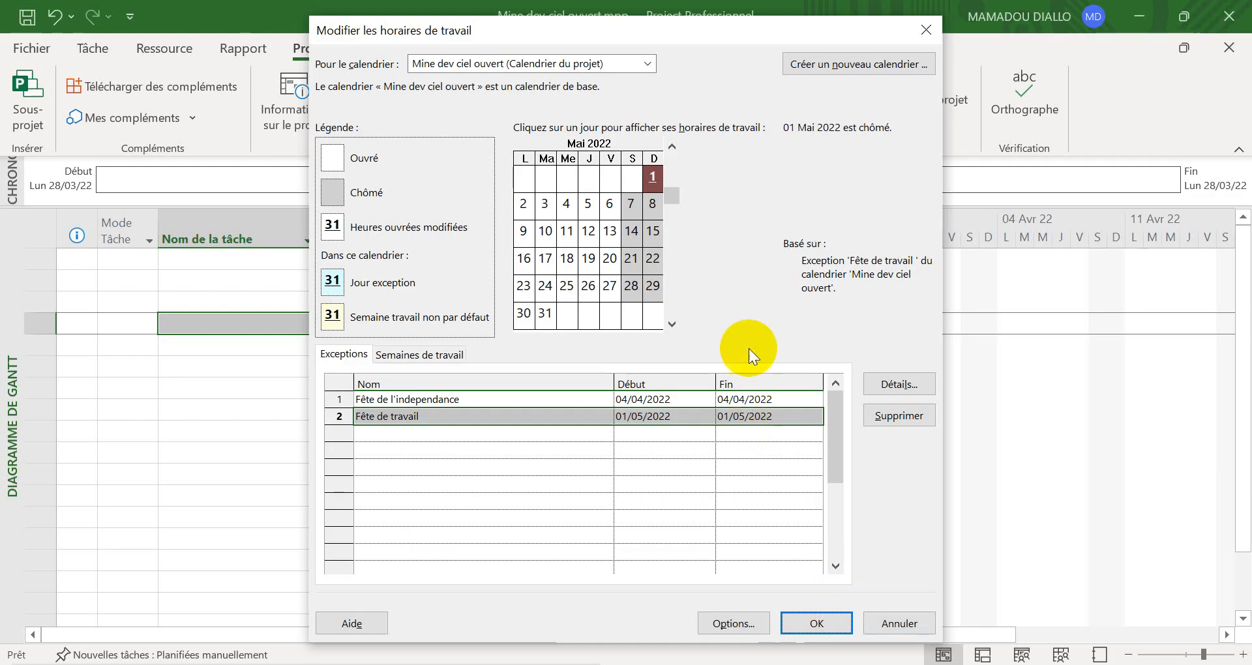
Step: Make the 'Fête de l'independance' exception recur annually on 04 Avril, ending after 8 occurrences
click(533, 398)
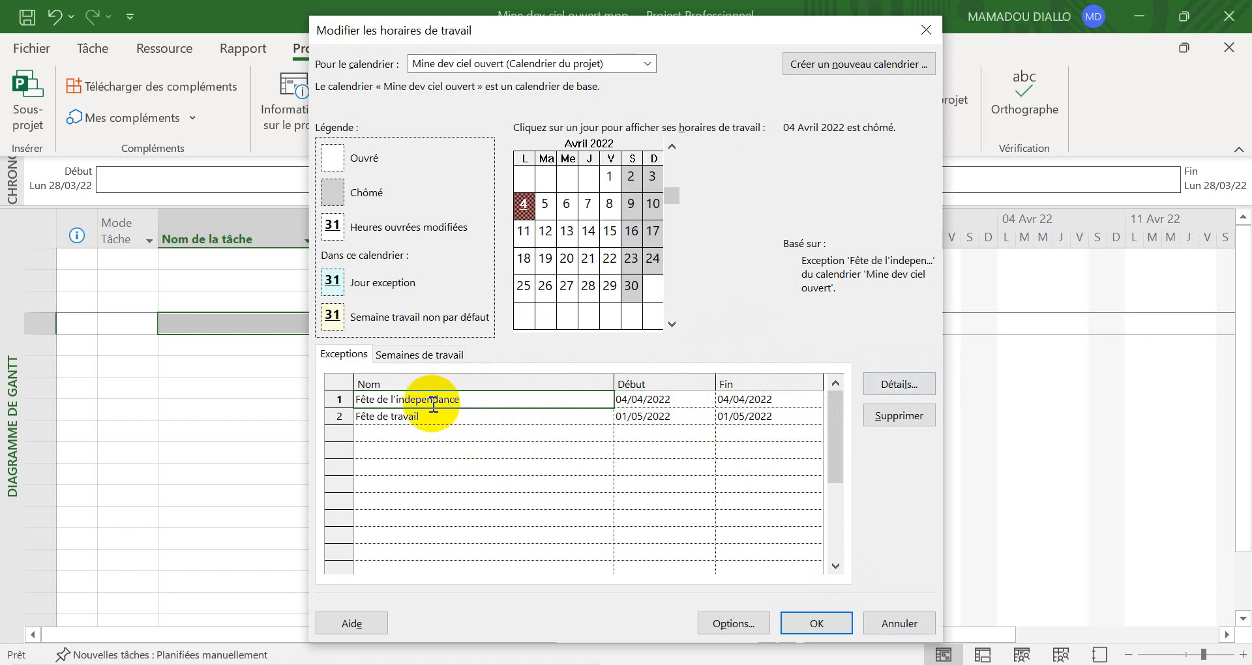
click(914, 382)
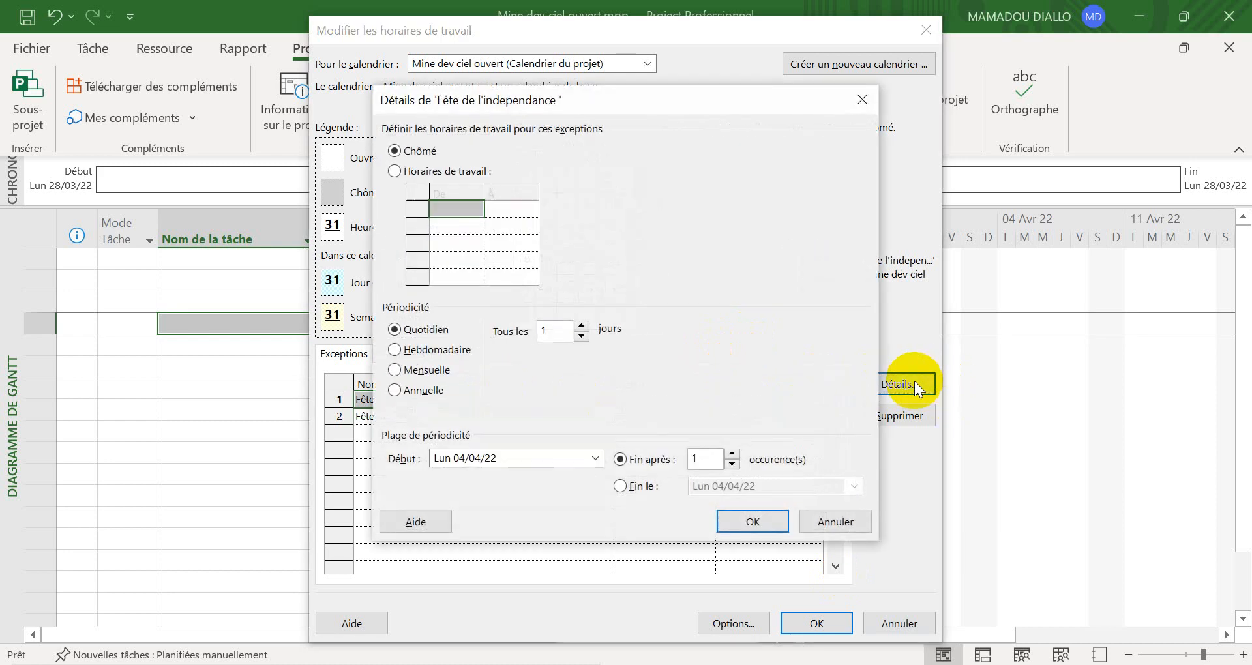
click(401, 391)
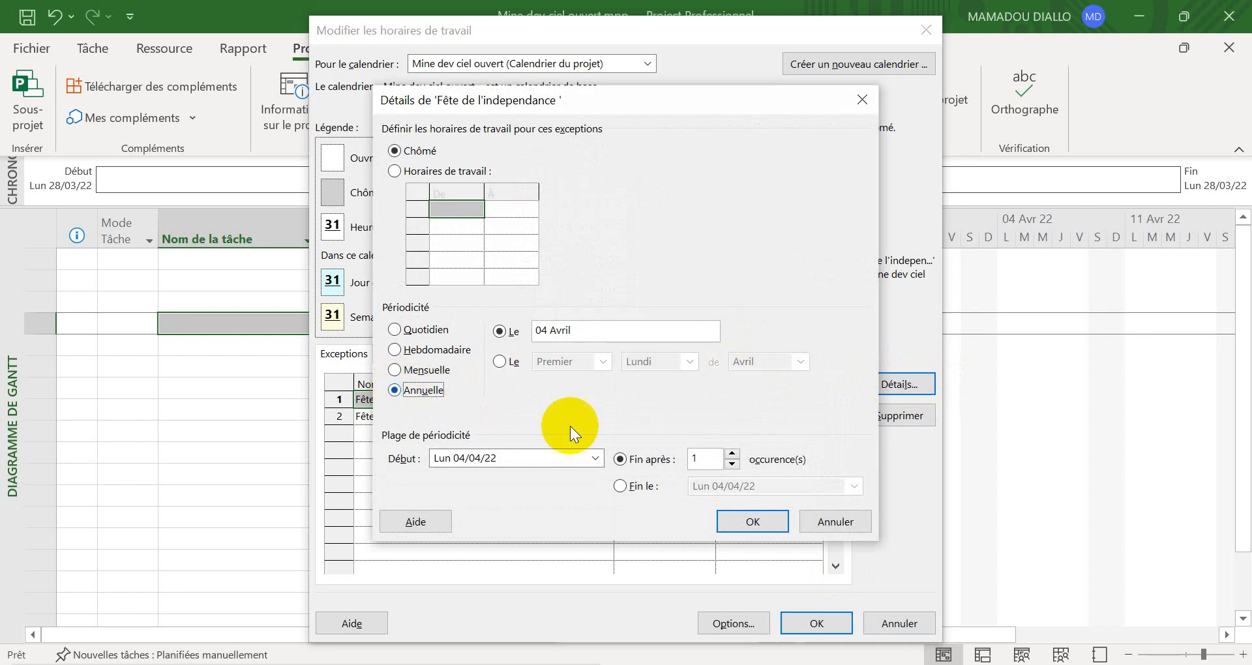
click(733, 456)
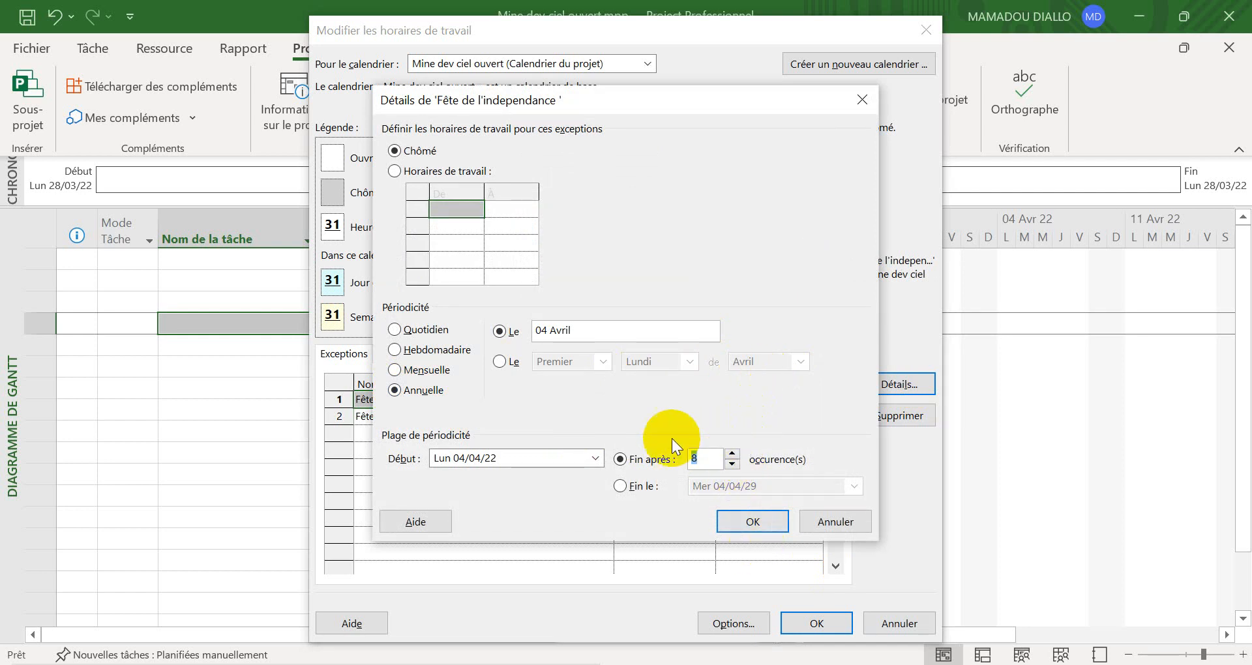
click(775, 532)
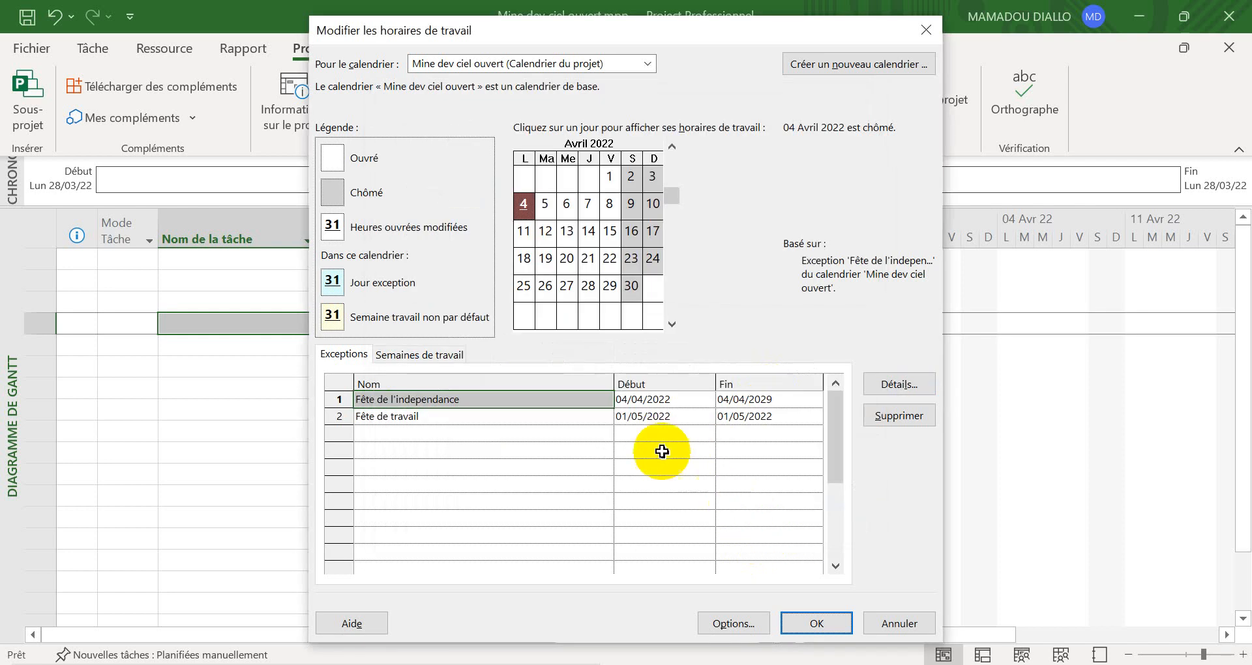
Step: Make the 'Fête de travail' exception recur annually on 01 Mai, ending after 8 occurrences
click(478, 422)
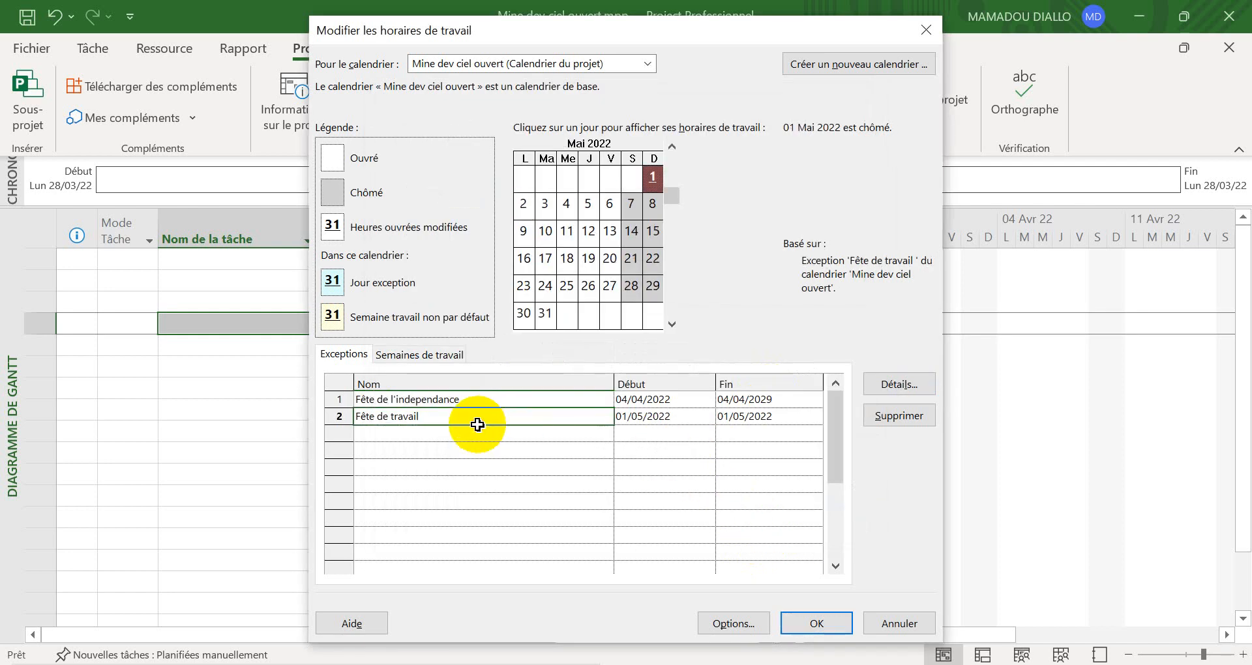
click(906, 385)
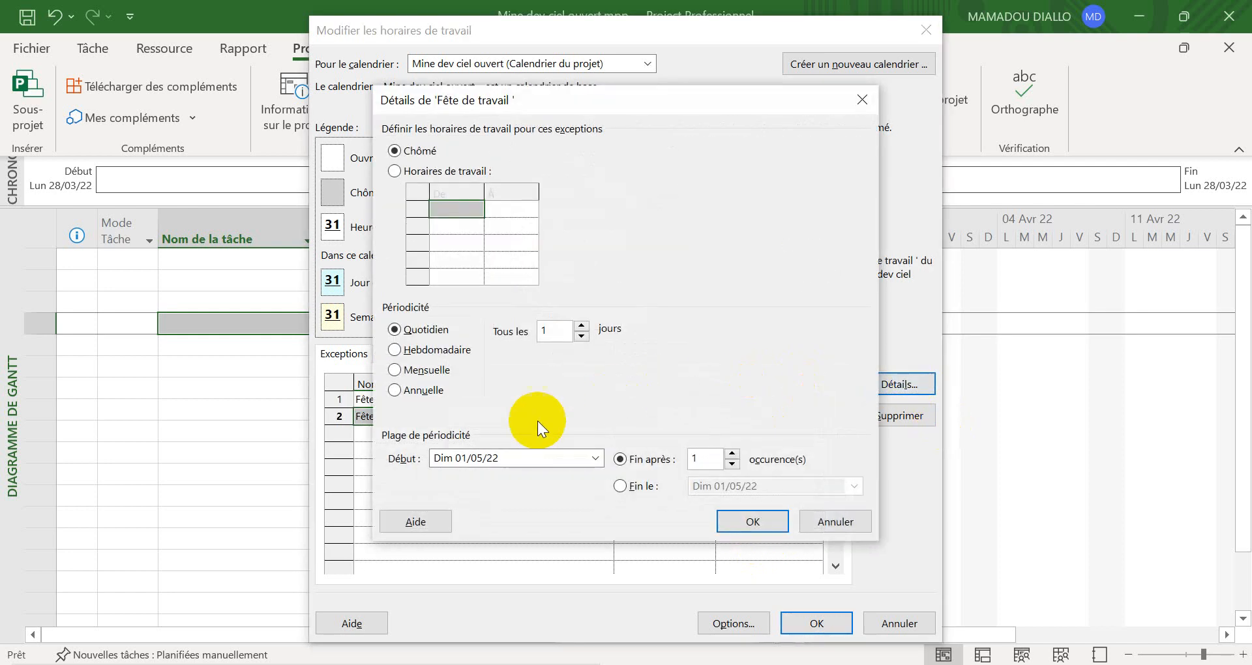
click(417, 390)
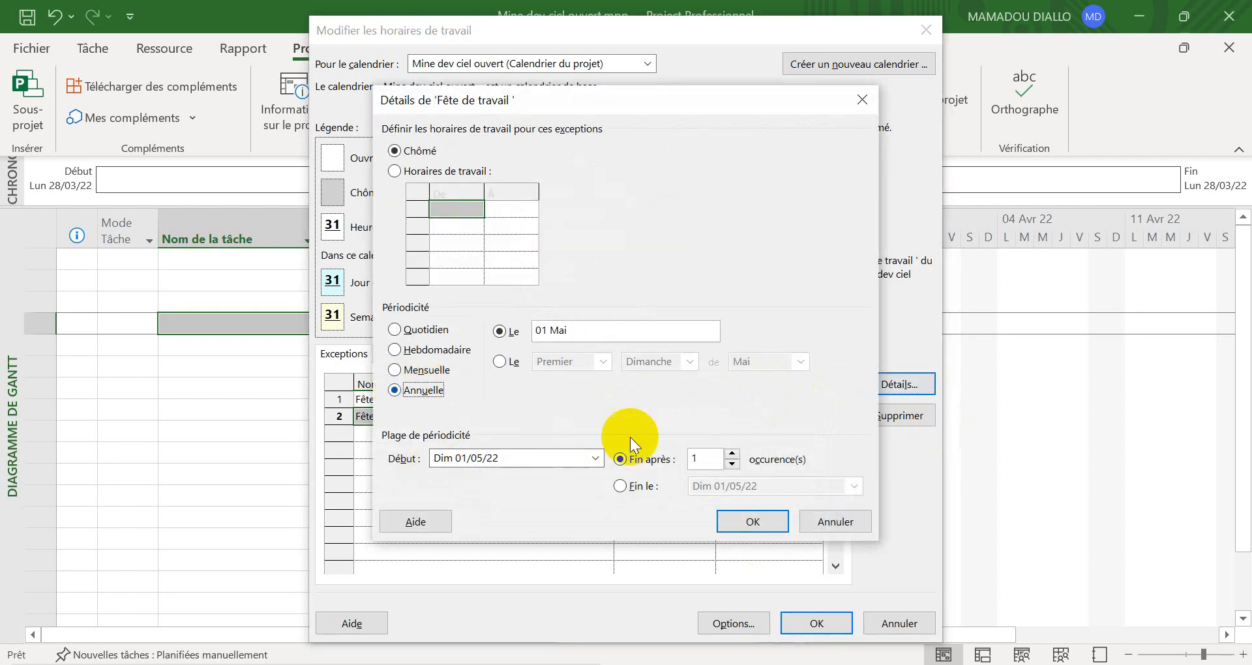
click(733, 455)
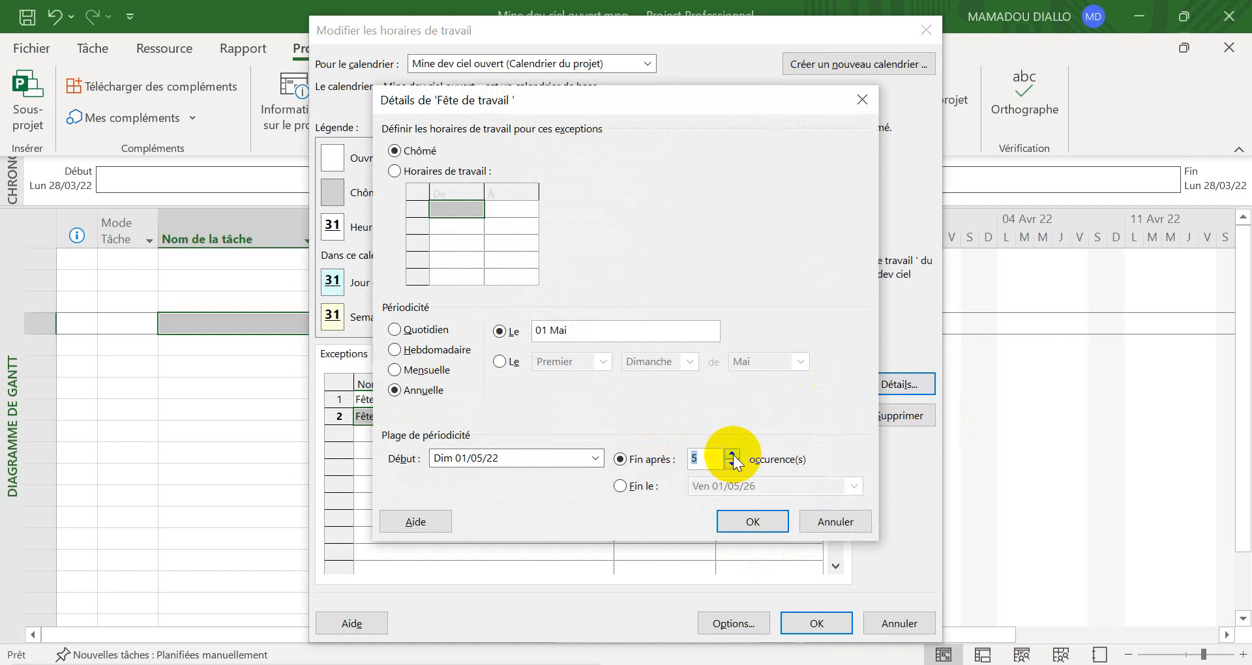
click(733, 455)
click(733, 455)
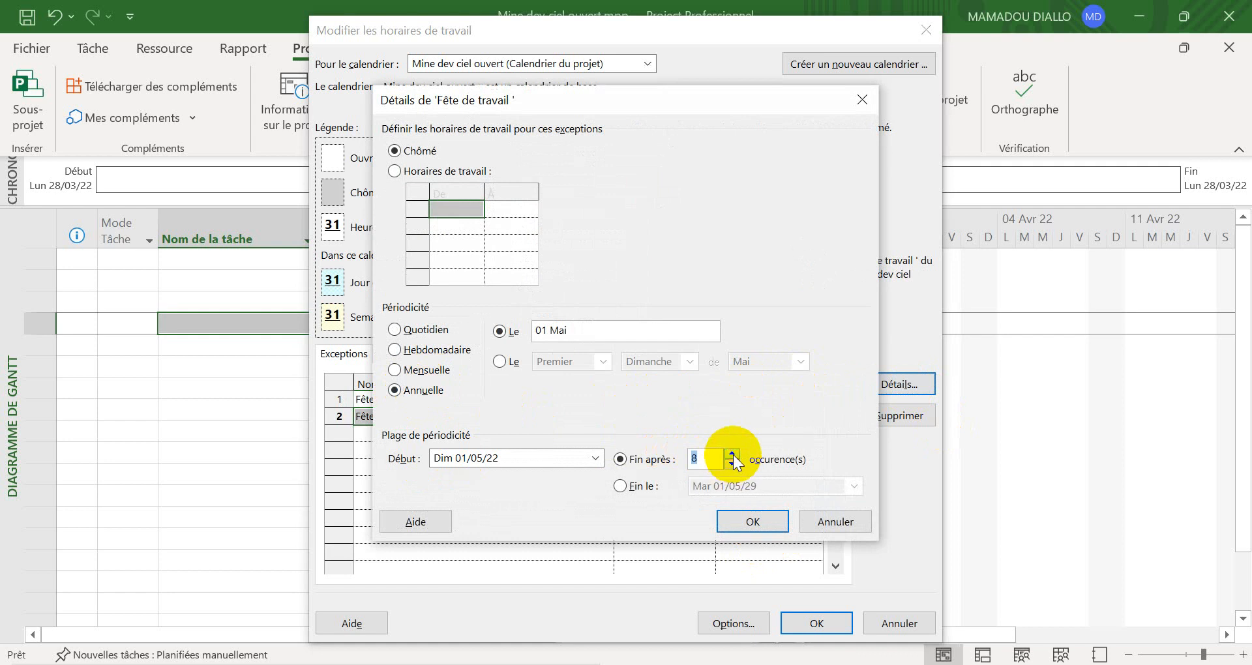
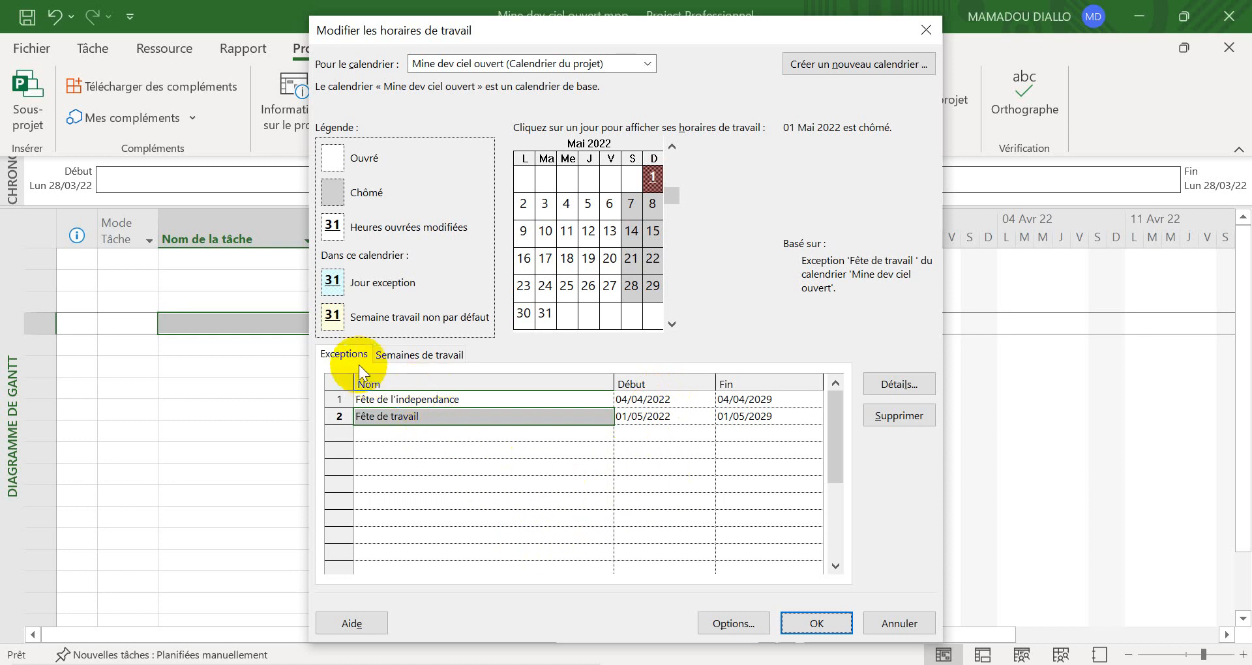
Step: Review the 'Fête de l'independance' recurrence details, comparing the end-by-date option with the end-after-occurrences option and keeping the latter
click(461, 399)
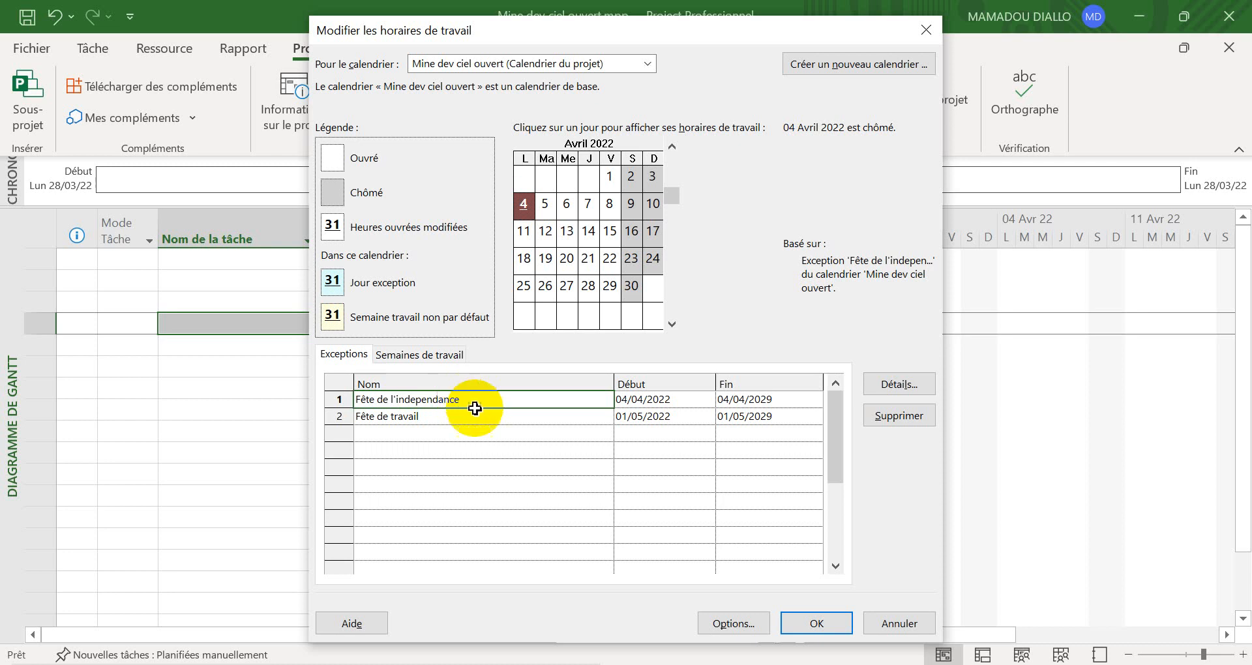
click(503, 449)
click(490, 394)
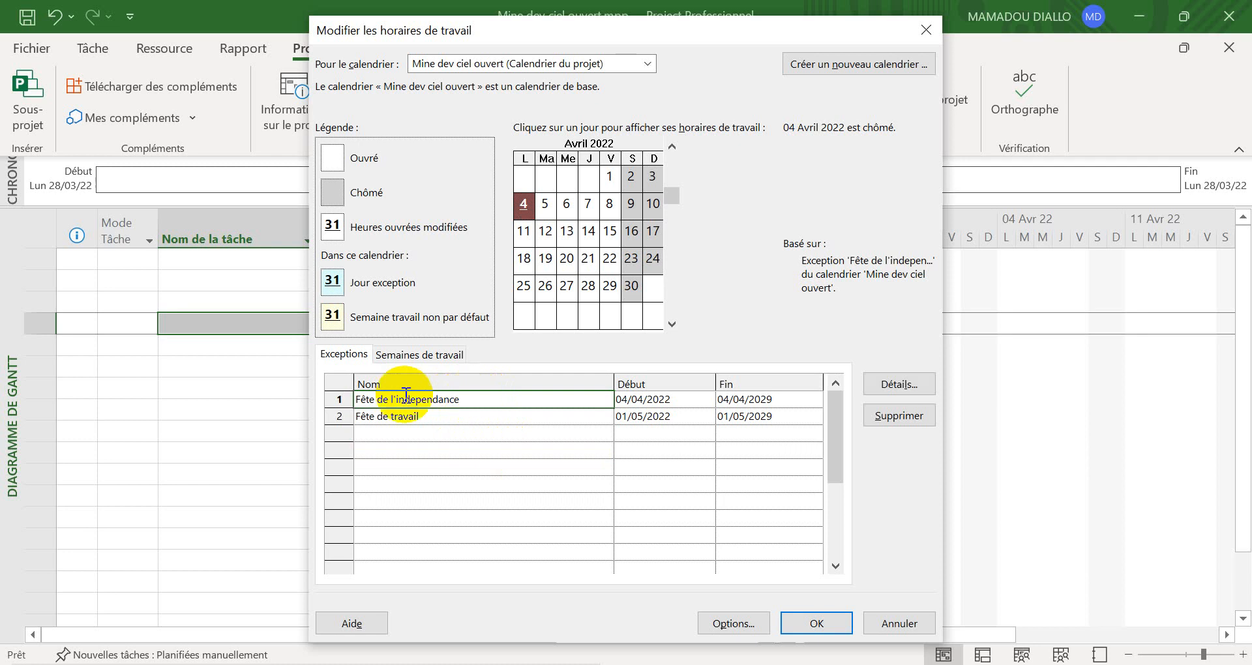
click(900, 382)
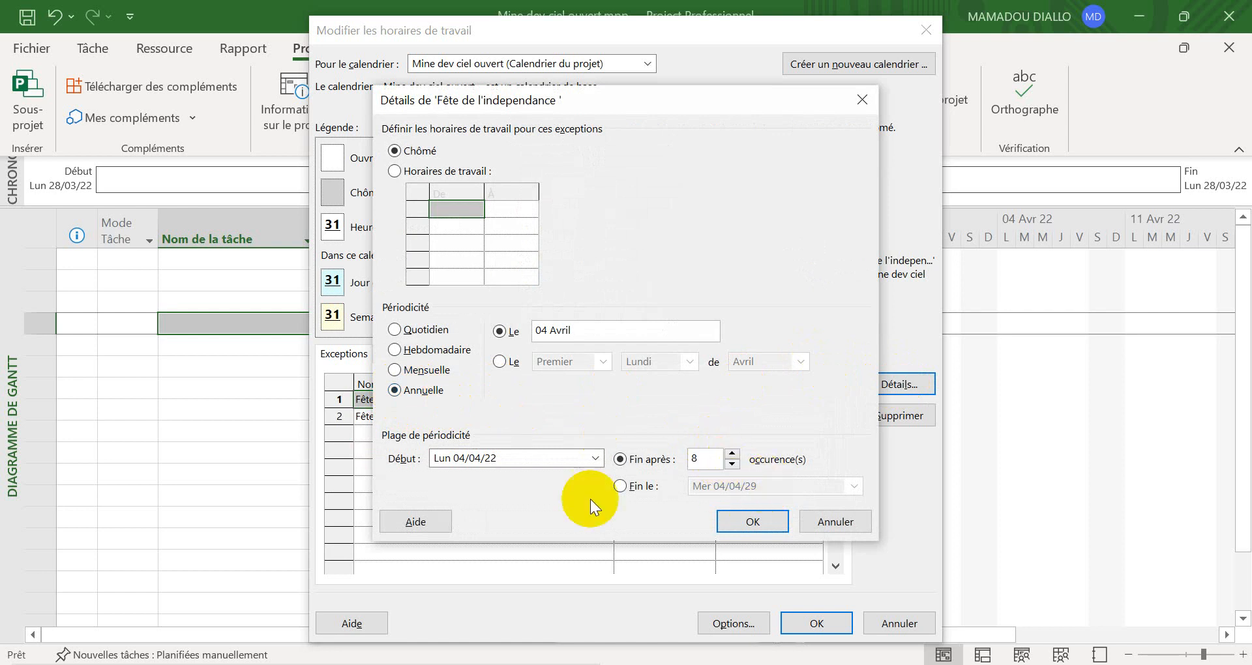
click(621, 486)
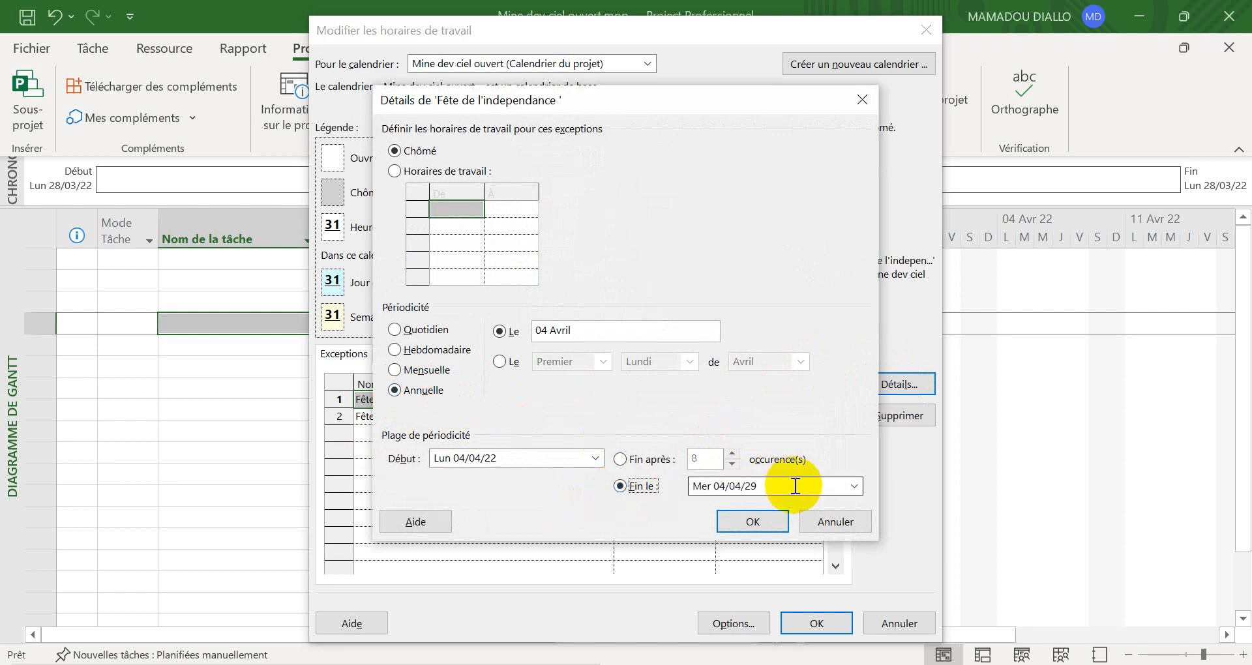
click(619, 459)
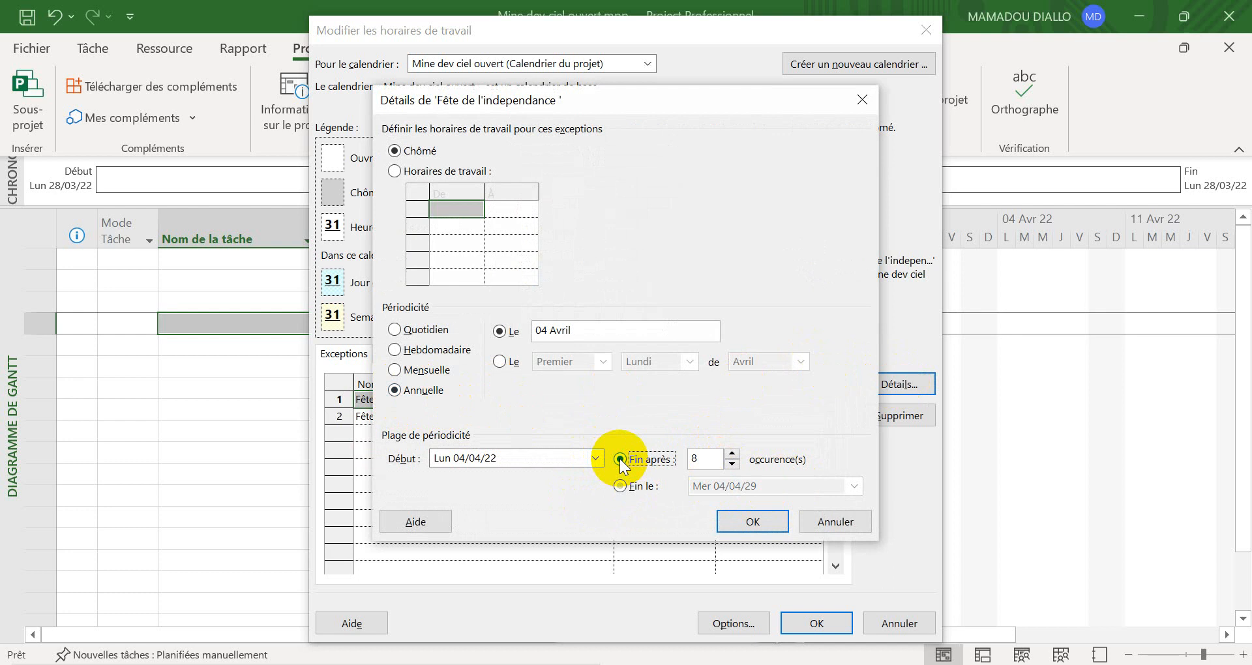
click(732, 464)
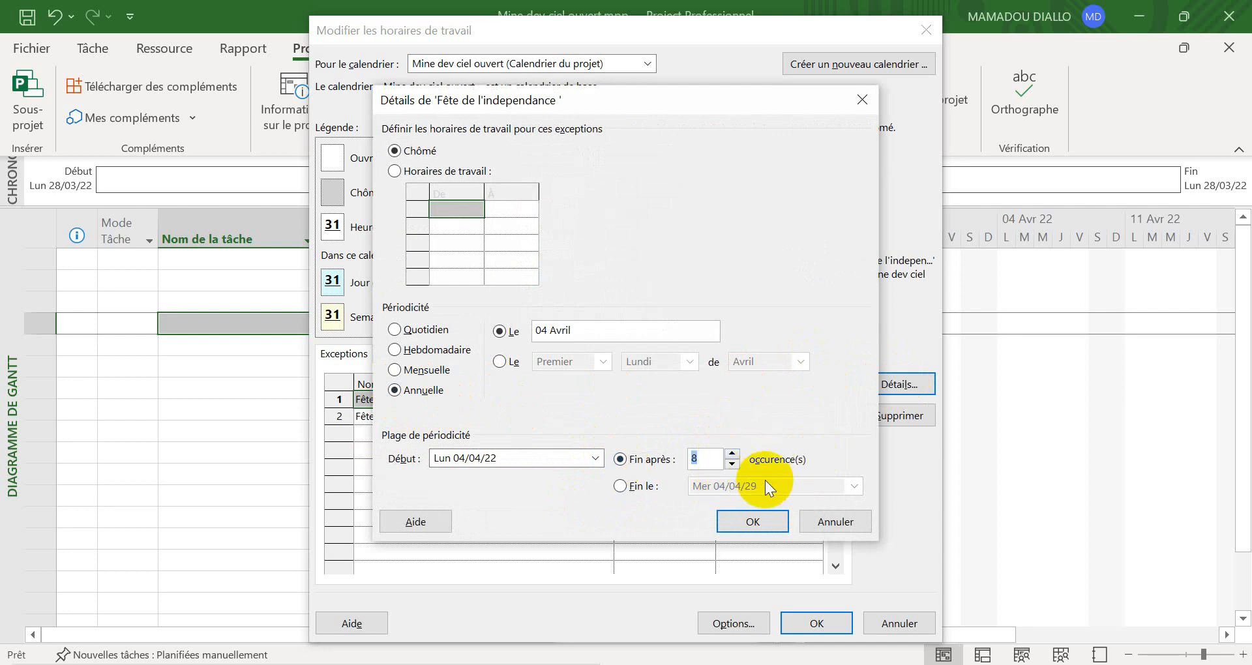
click(771, 522)
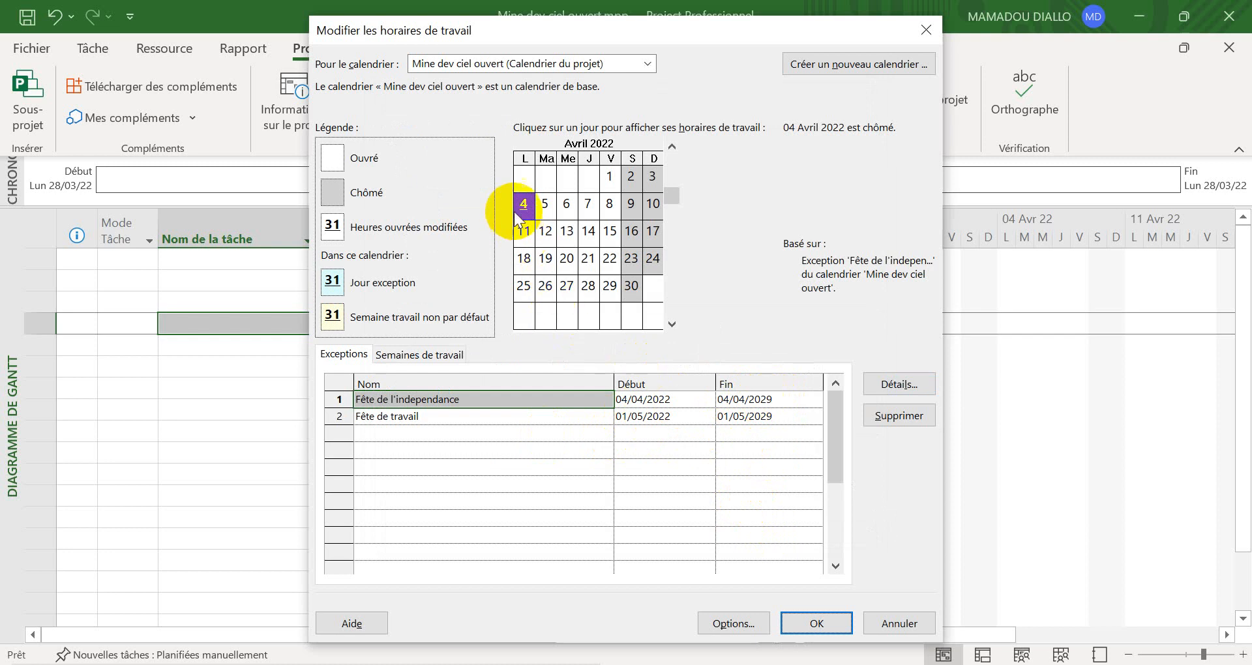
Step: Check 4 April and 1 May 2022 in the calendar preview and review the recurrence details of 'Fête de travail'
mouse_move(534, 206)
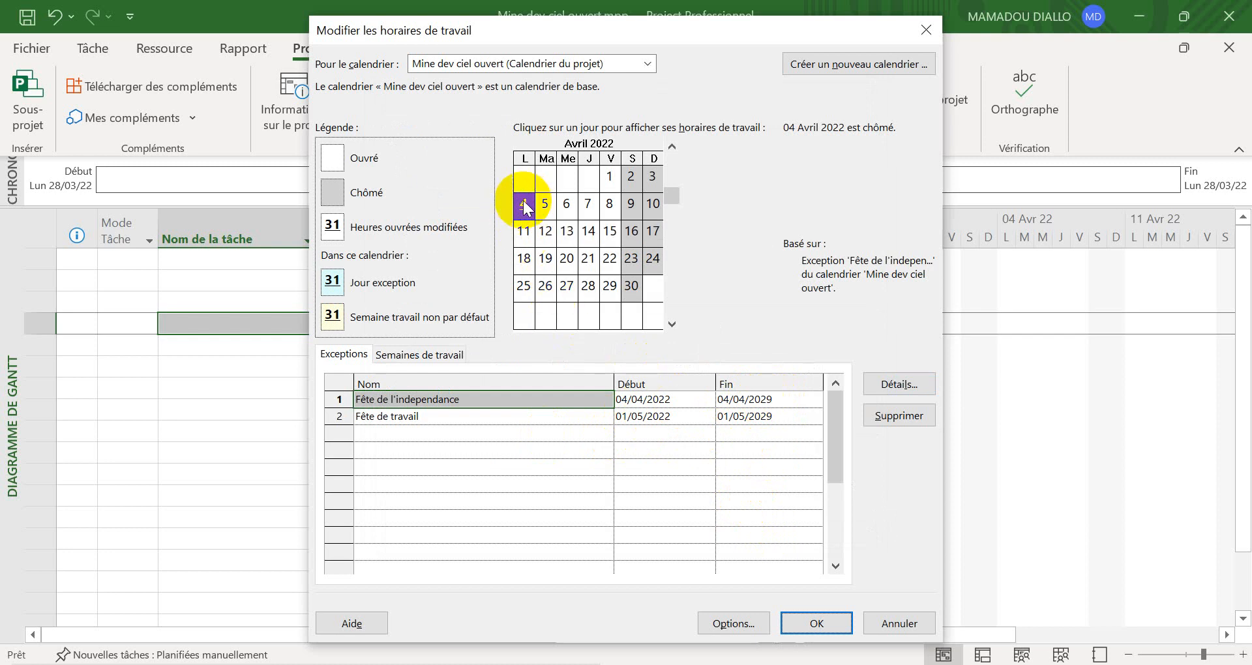
click(524, 206)
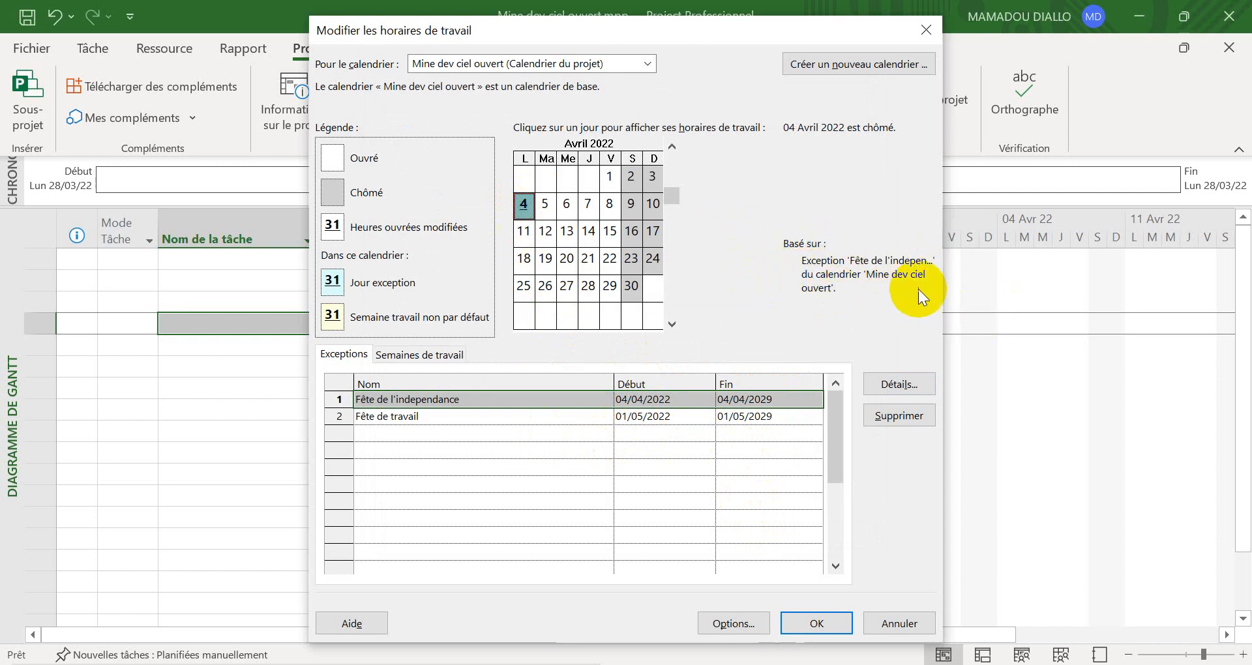
click(448, 416)
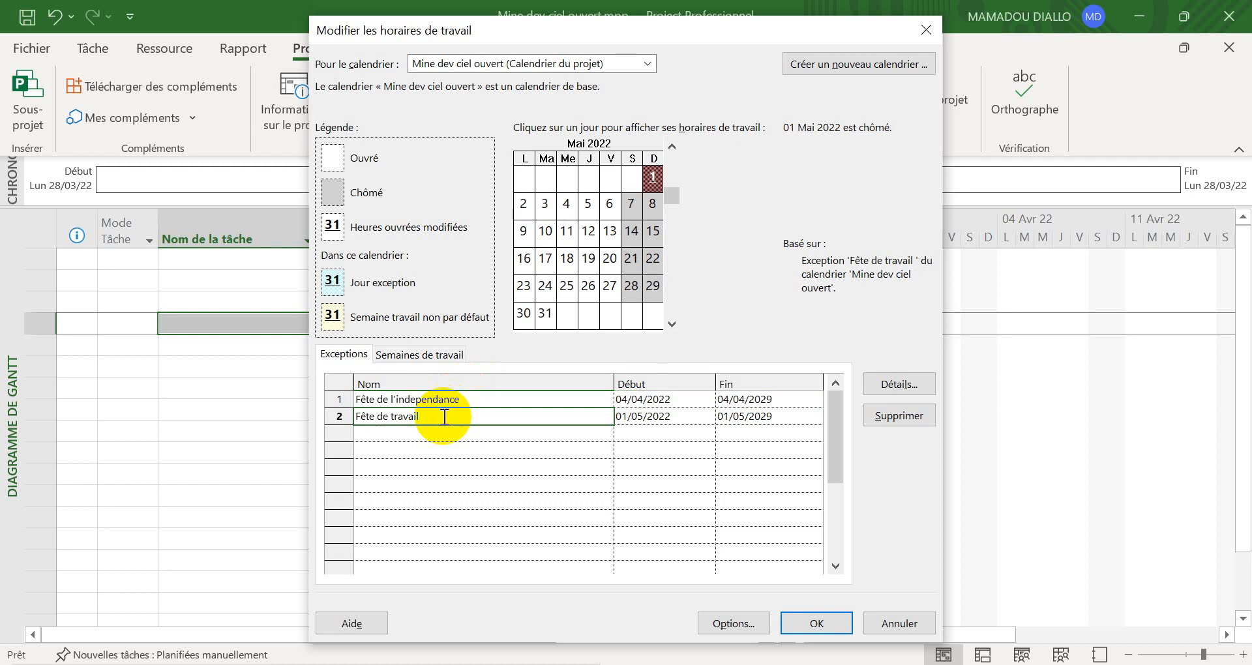
click(653, 184)
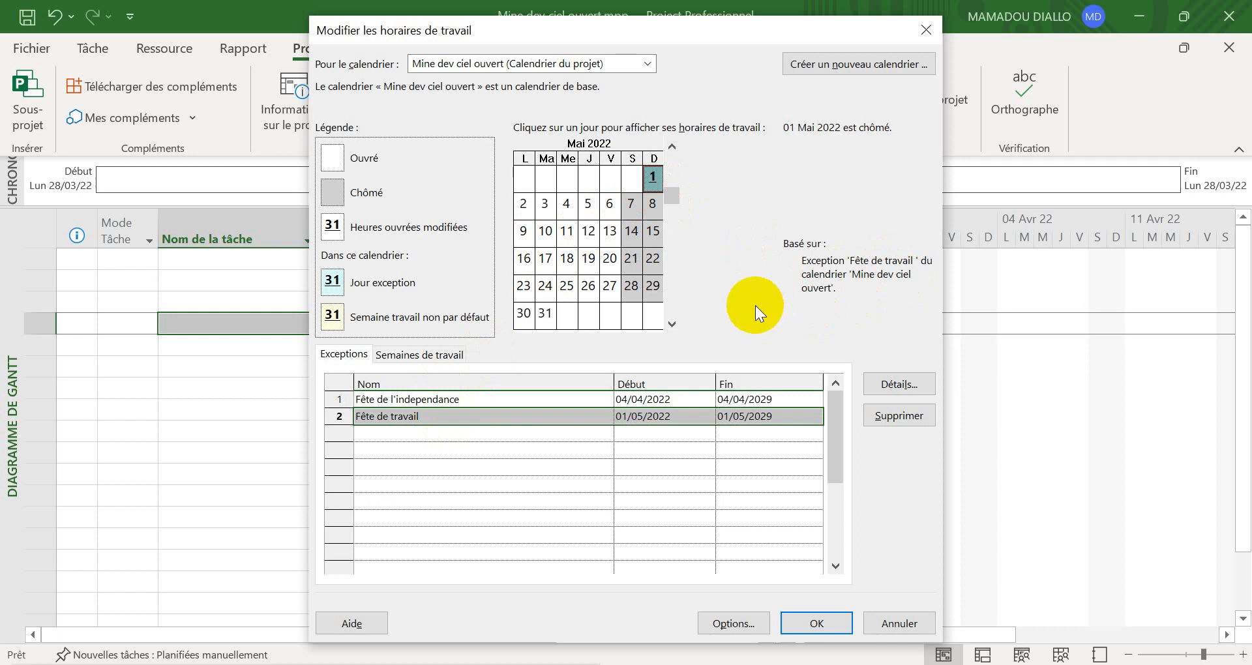
click(880, 384)
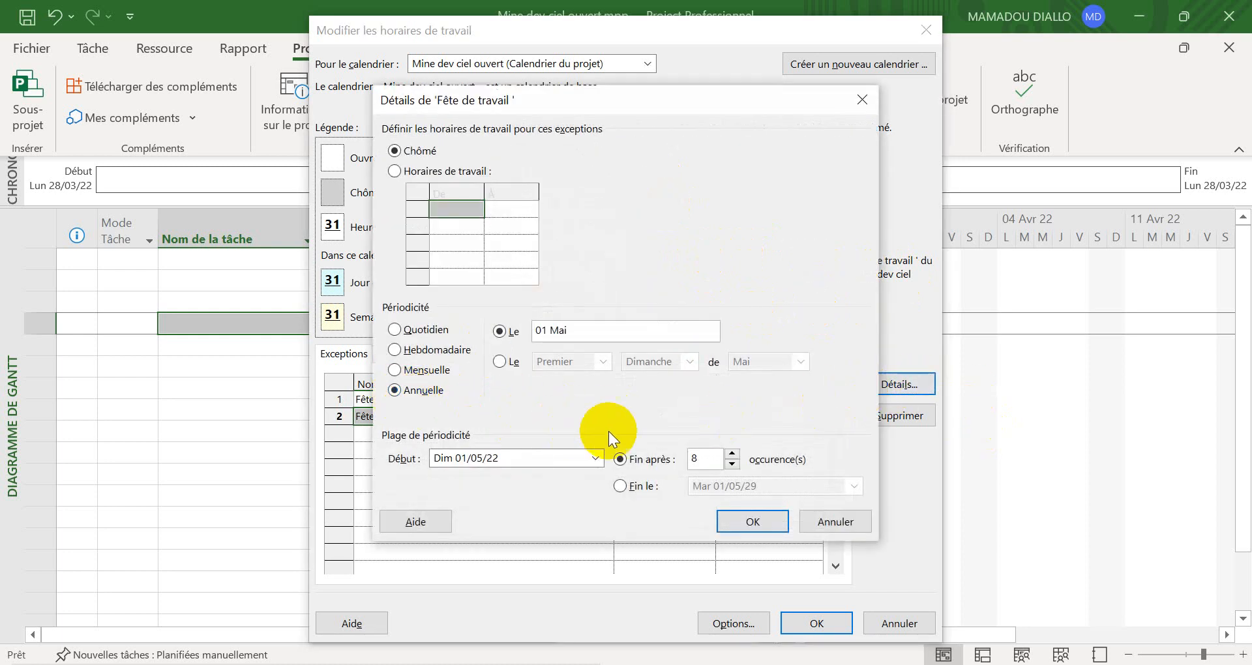
click(864, 518)
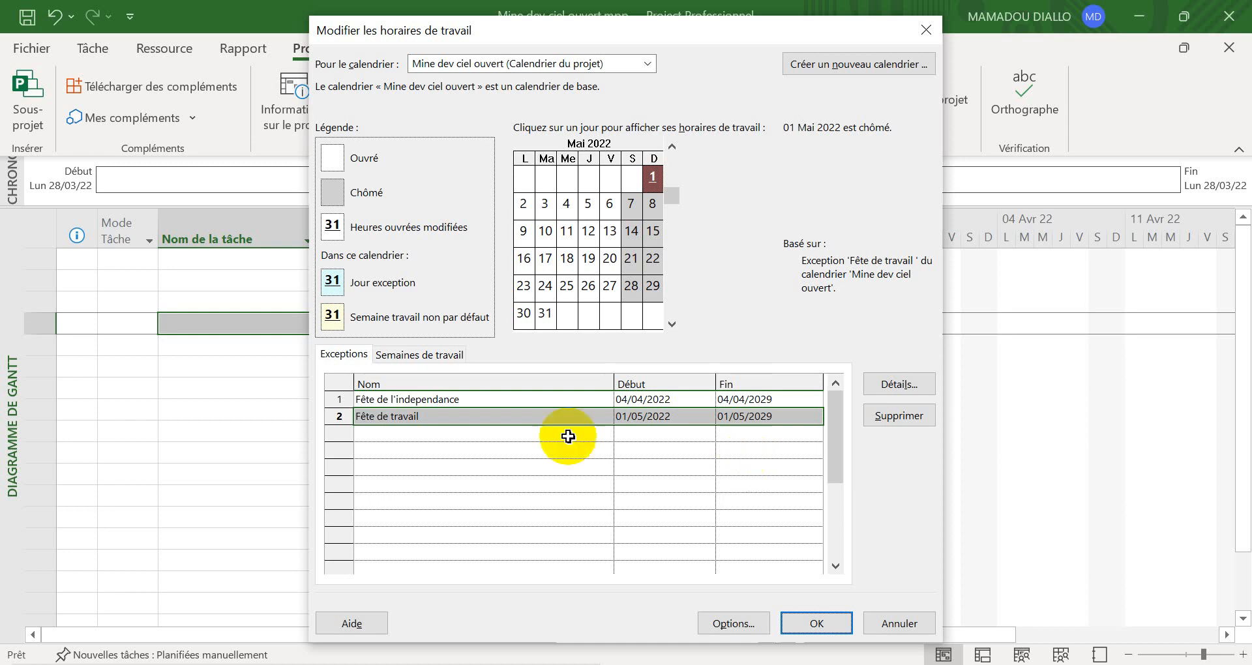
Step: Review the default work week's Monday hours once more without changes and return to the exceptions list
click(450, 354)
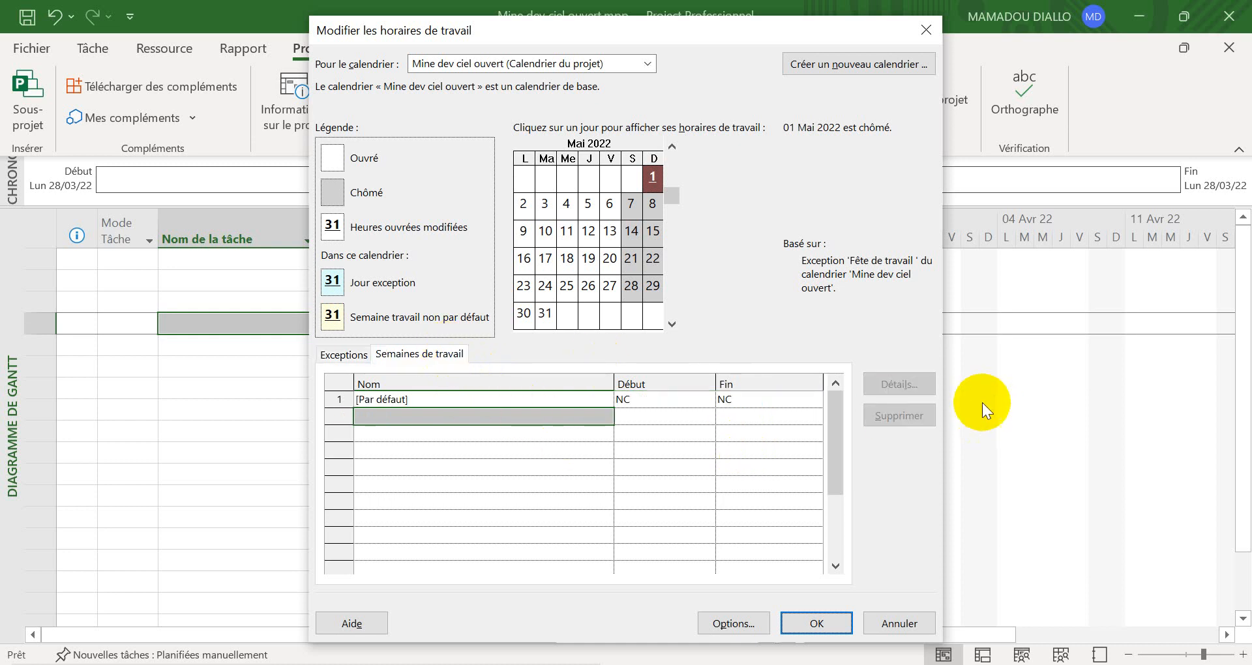
click(601, 399)
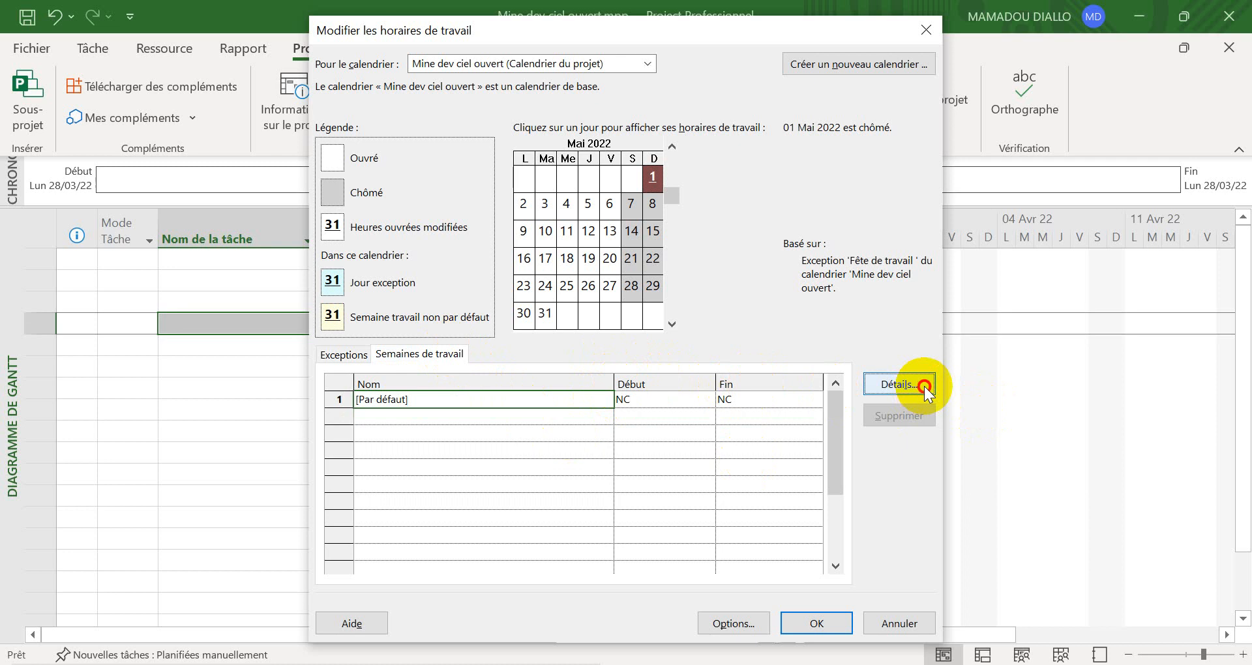
click(903, 385)
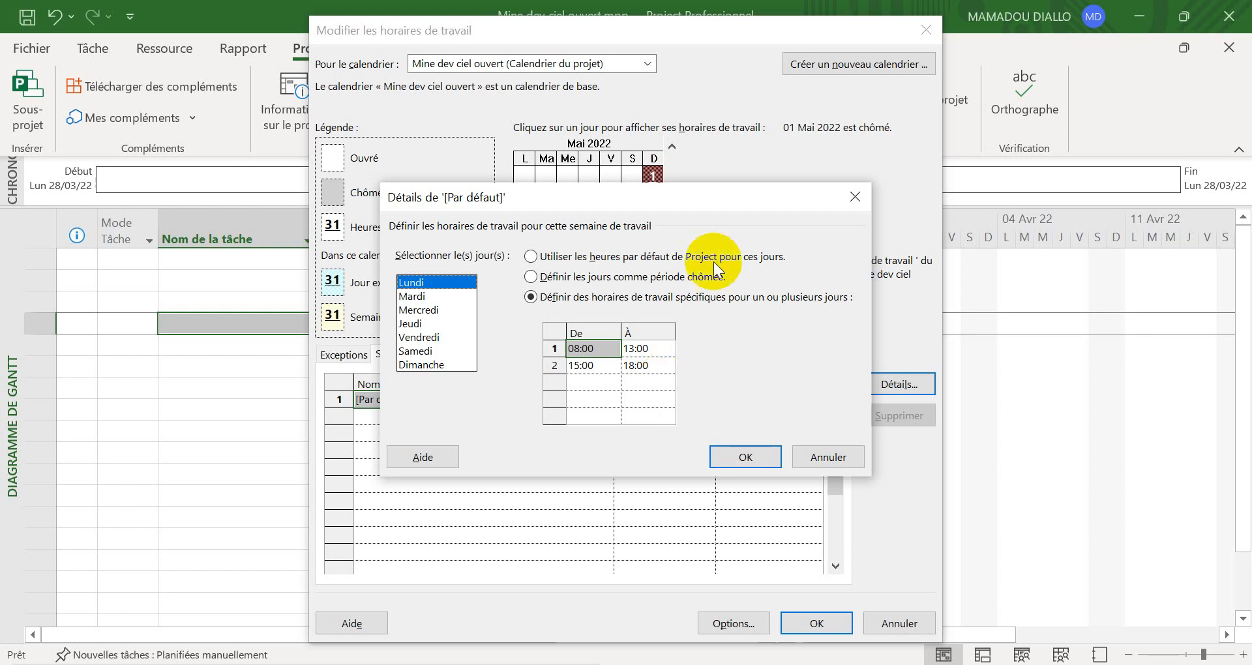
click(843, 455)
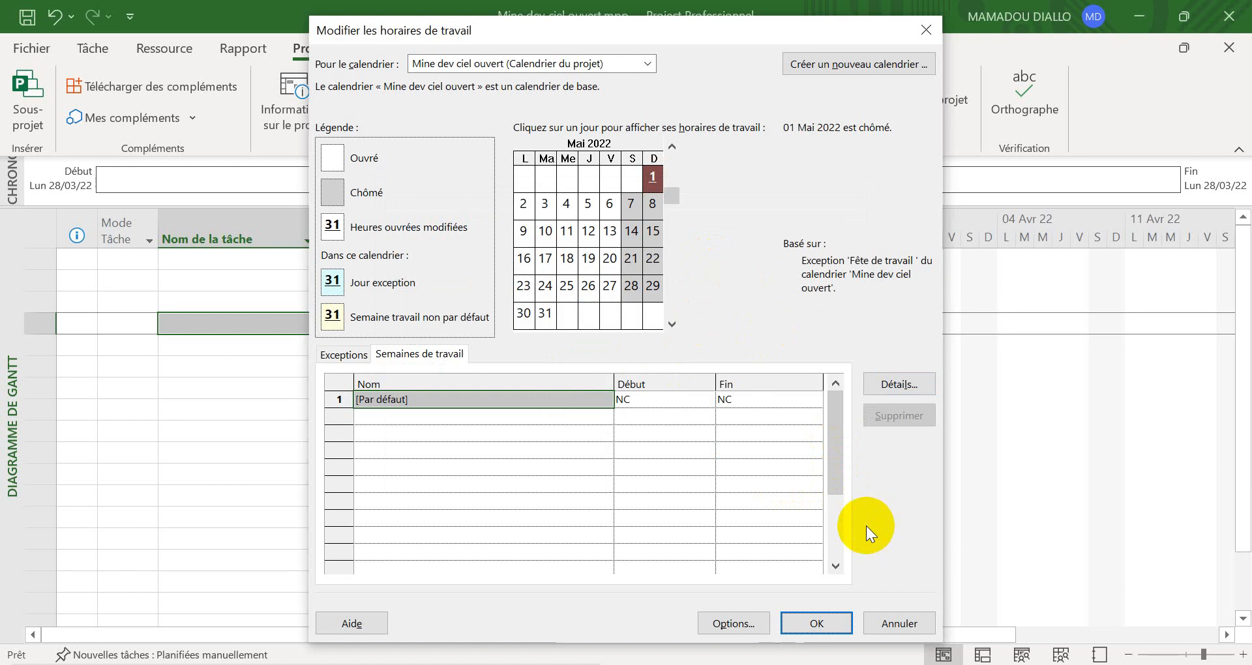
click(345, 356)
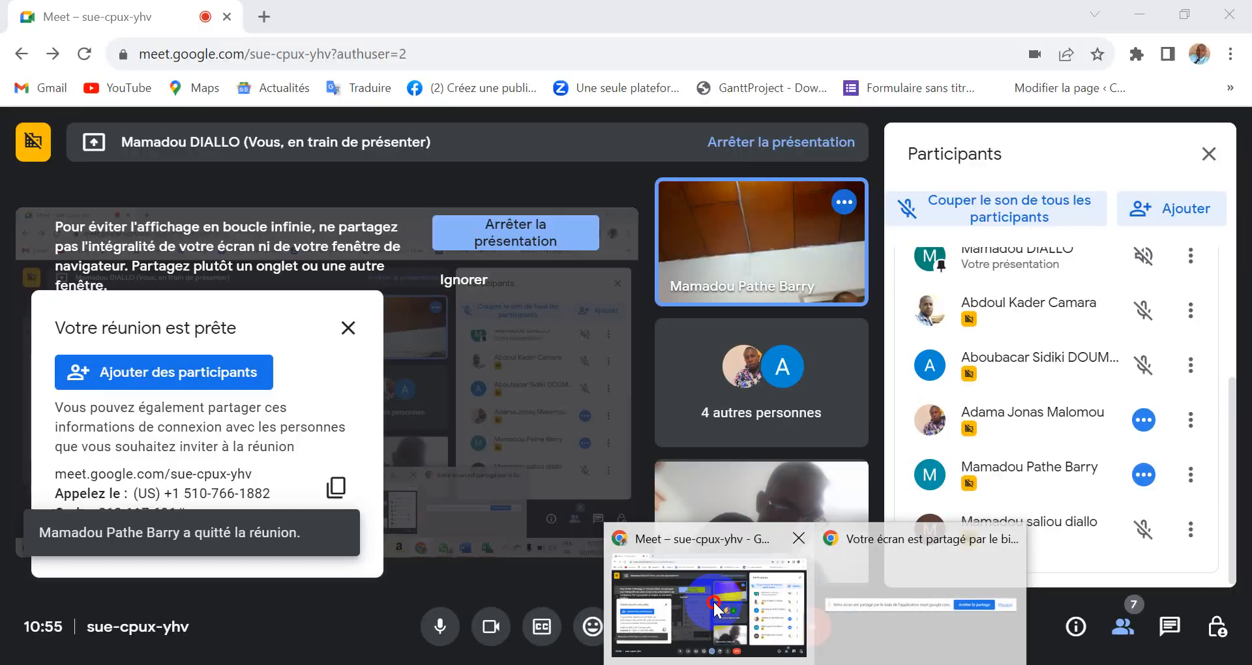
Step: Switch to the Google Meet call, look through its participant list and return to Microsoft Project
click(714, 591)
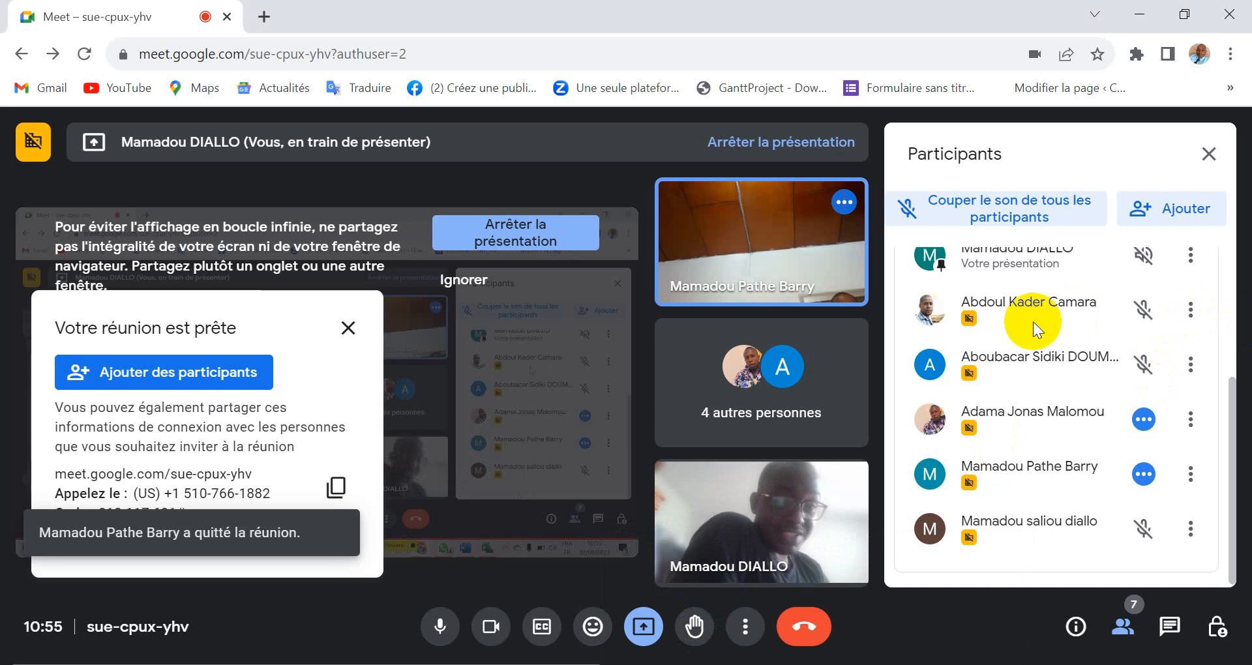
scroll(1076, 359, up, 3)
scroll(1088, 386, down, 3)
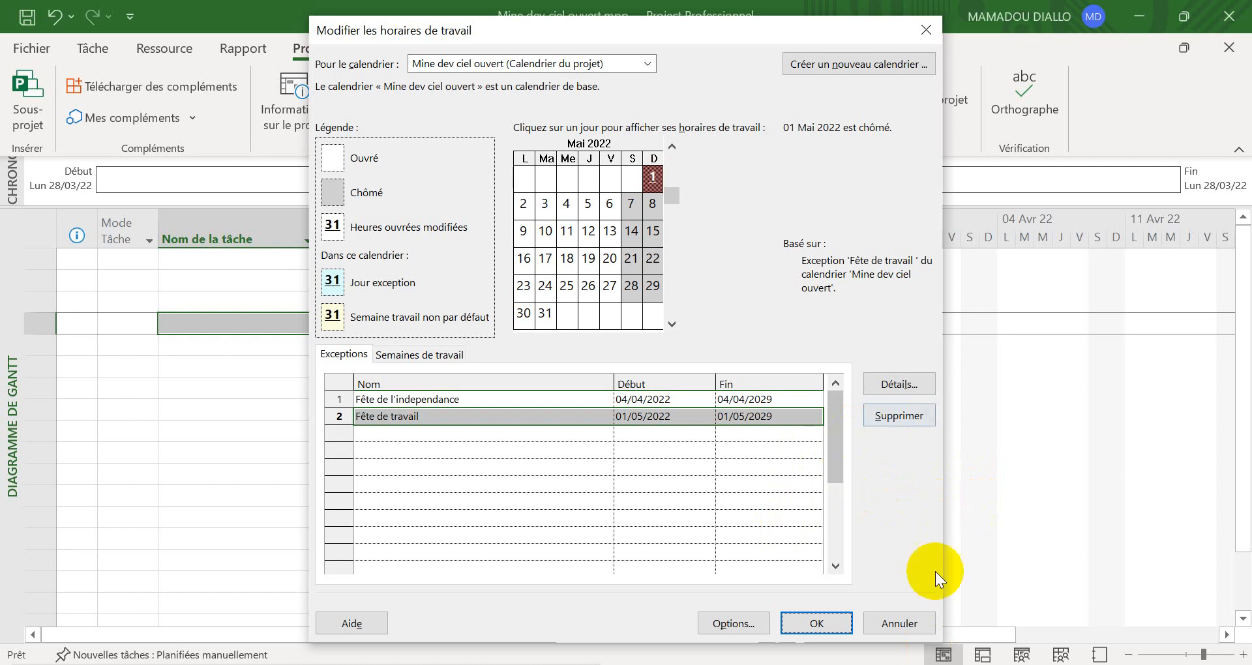
Step: In the project's schedule options, set default start 08:00, 8 hours per day, 40 hours per week and new tasks to Planifié automatiquement
click(735, 625)
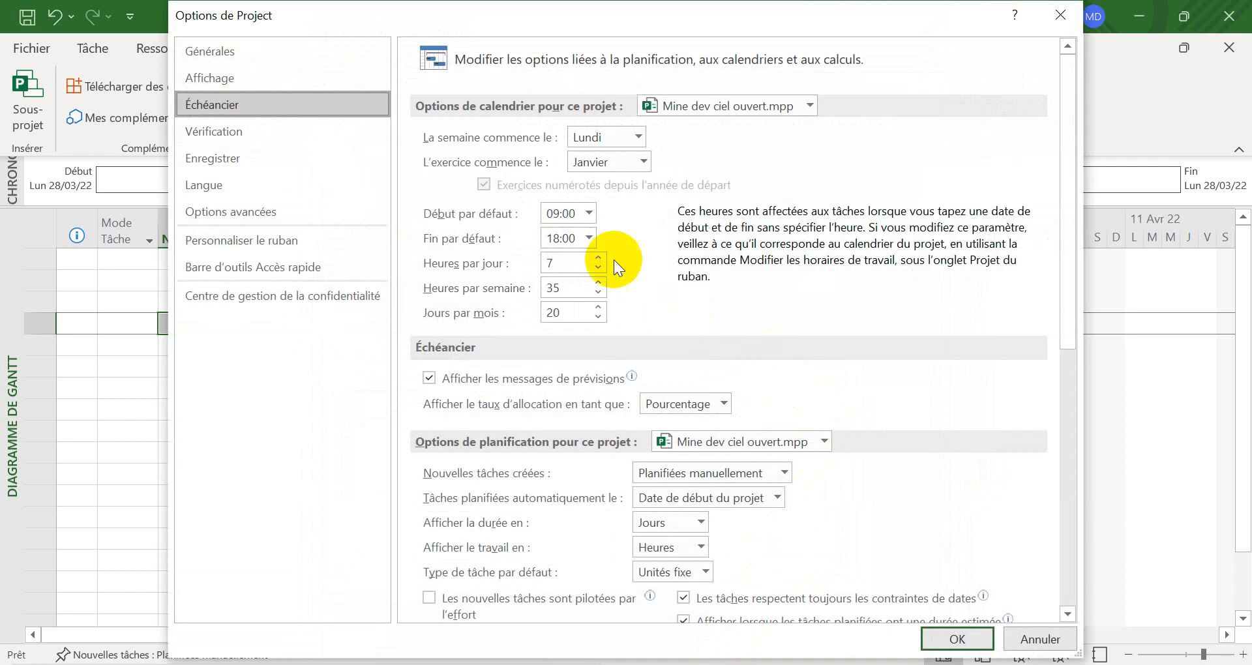
click(588, 215)
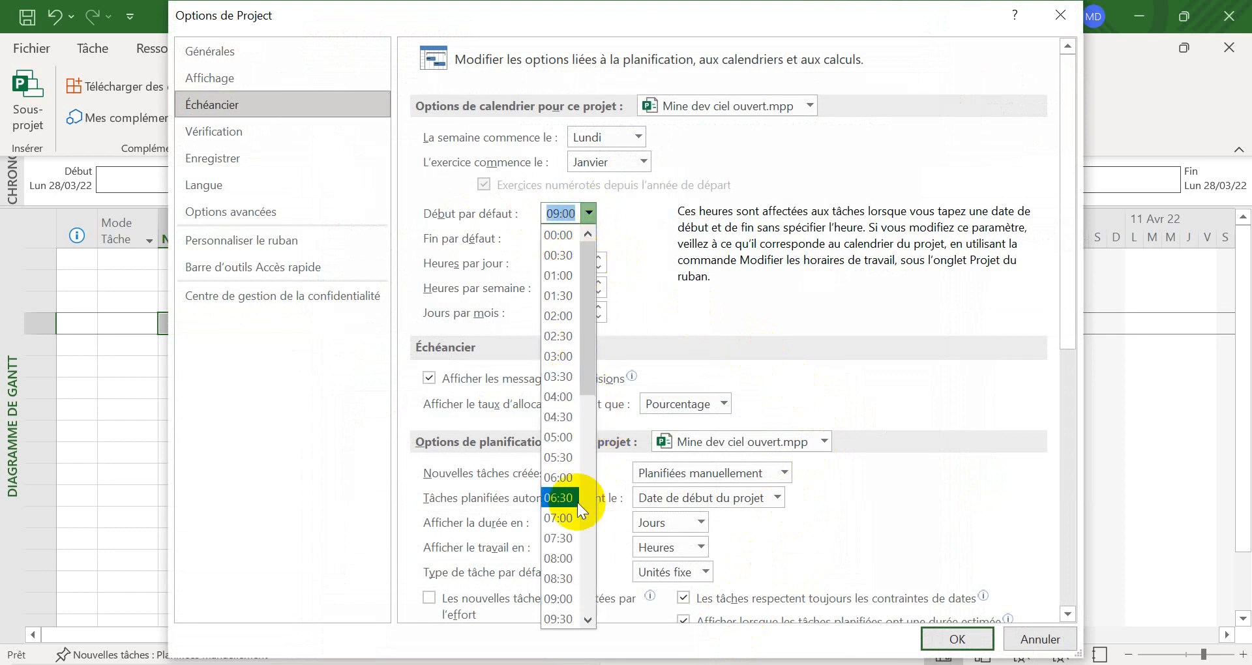
click(549, 560)
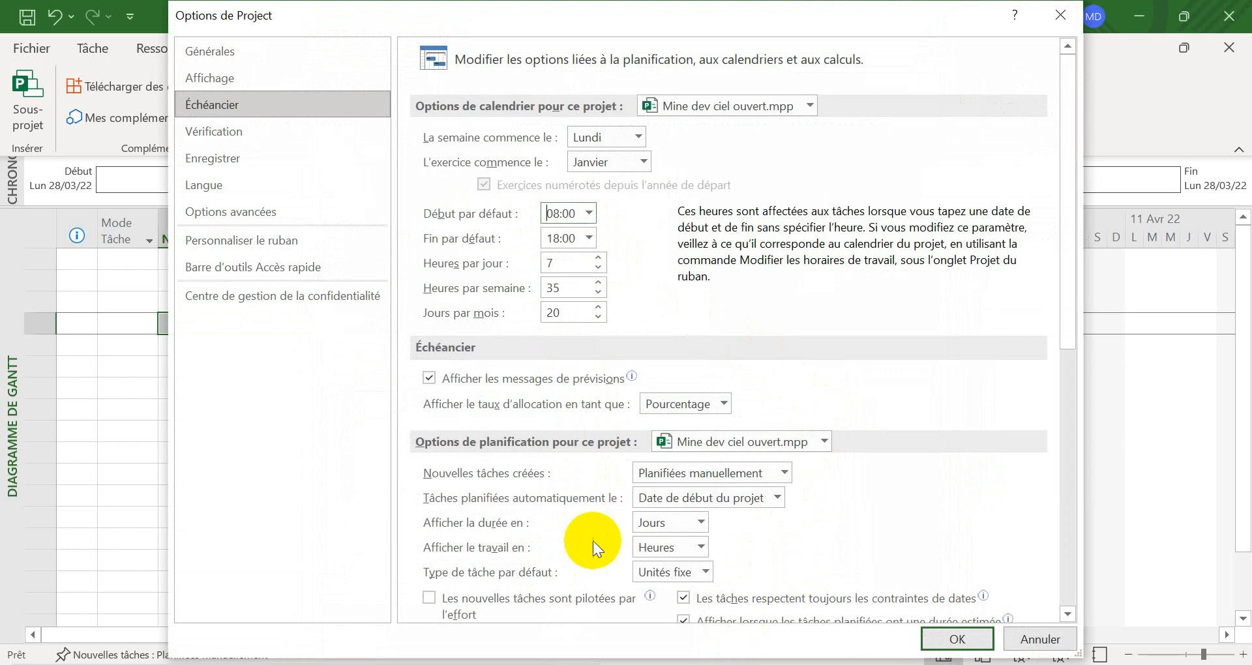
click(597, 257)
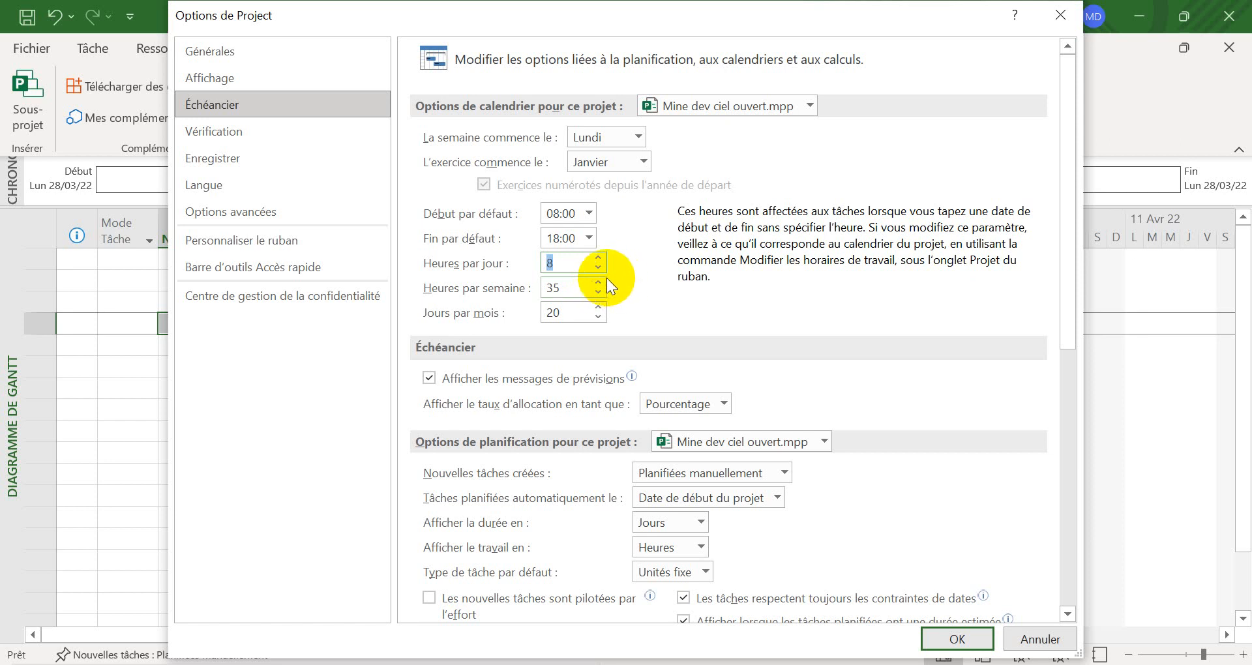
click(599, 283)
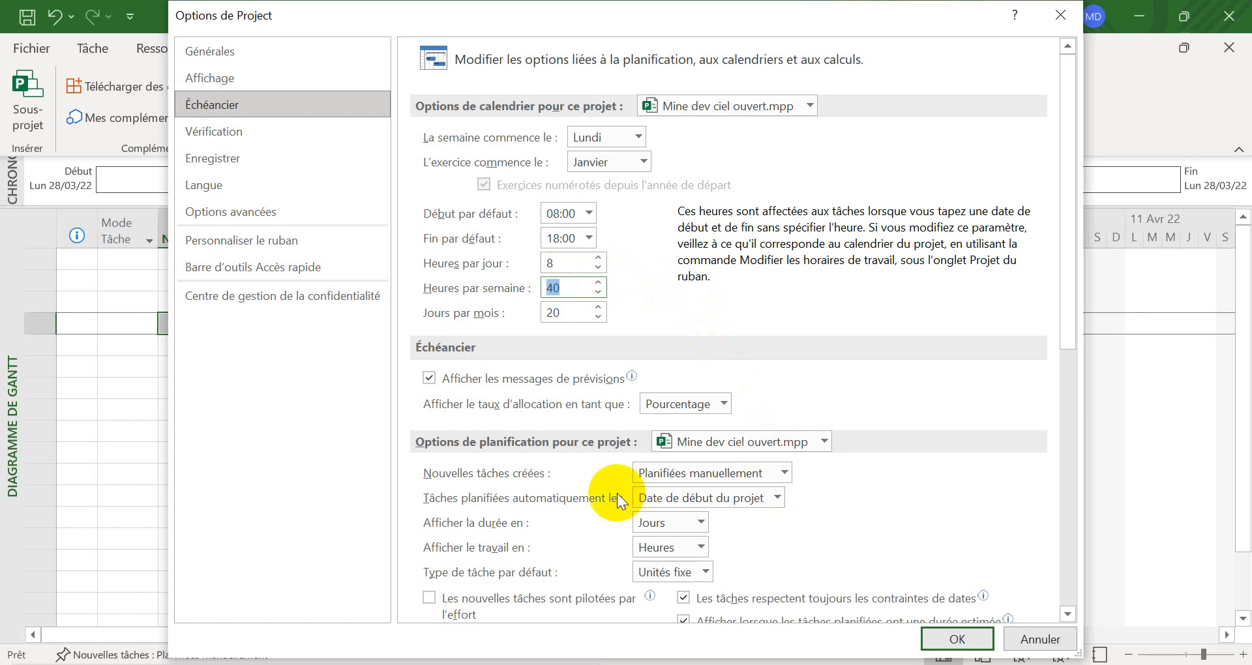
click(782, 469)
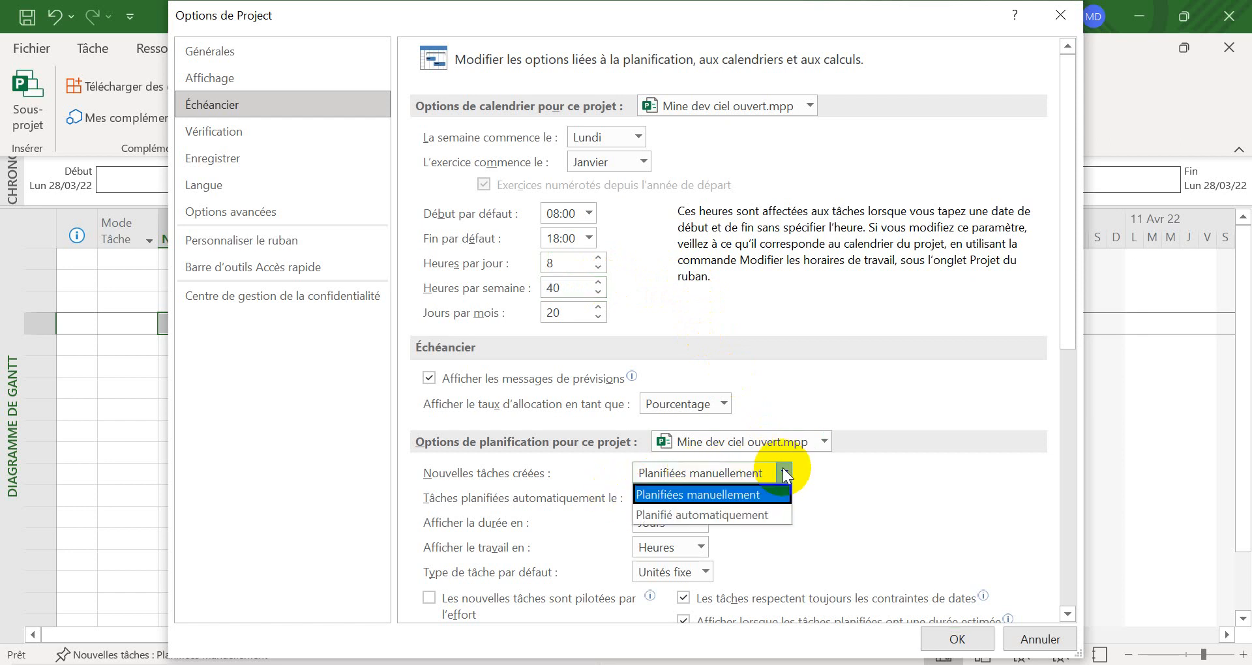
click(734, 514)
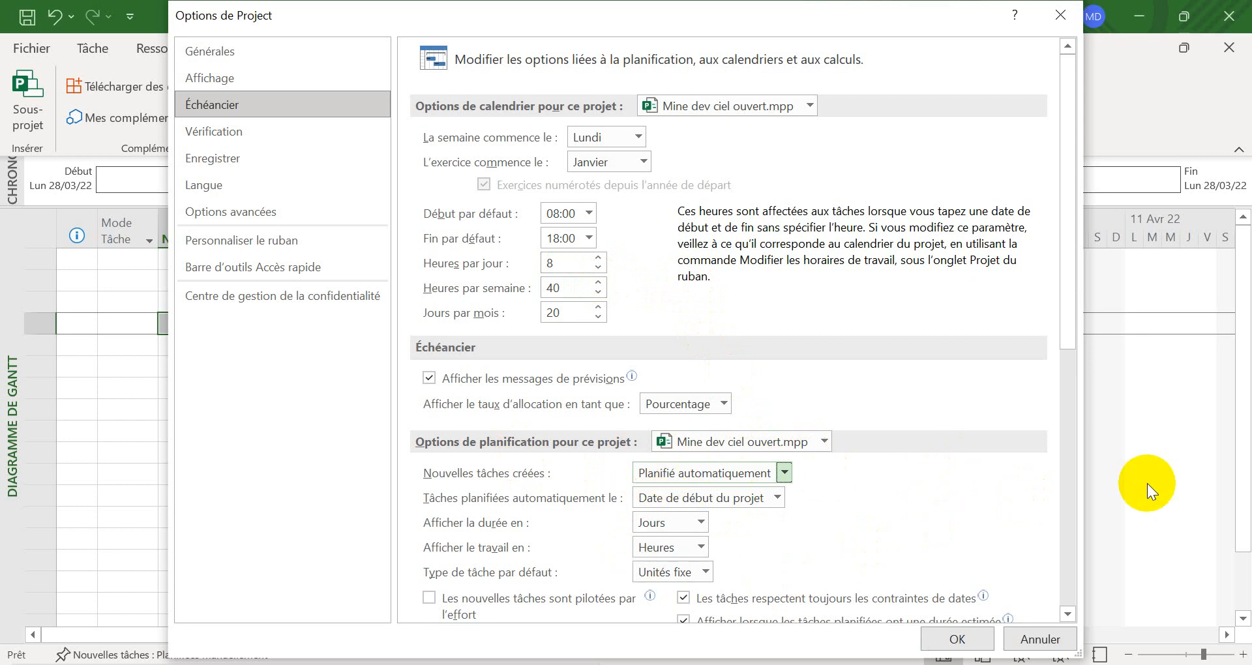
Step: Set the project currency to GNF with 0 decimals in the display options
click(215, 73)
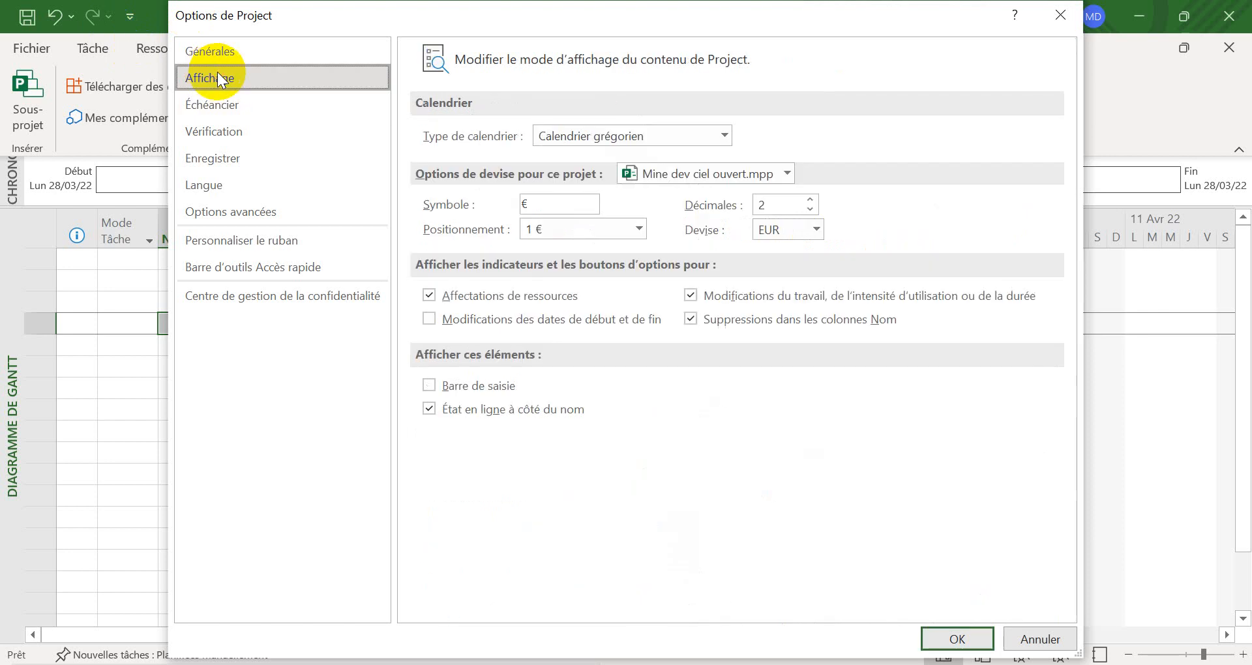
click(768, 228)
key(Down)
key(Down)
key(Down)
key(Down)
key(Down)
key(Down)
key(Down)
key(Down)
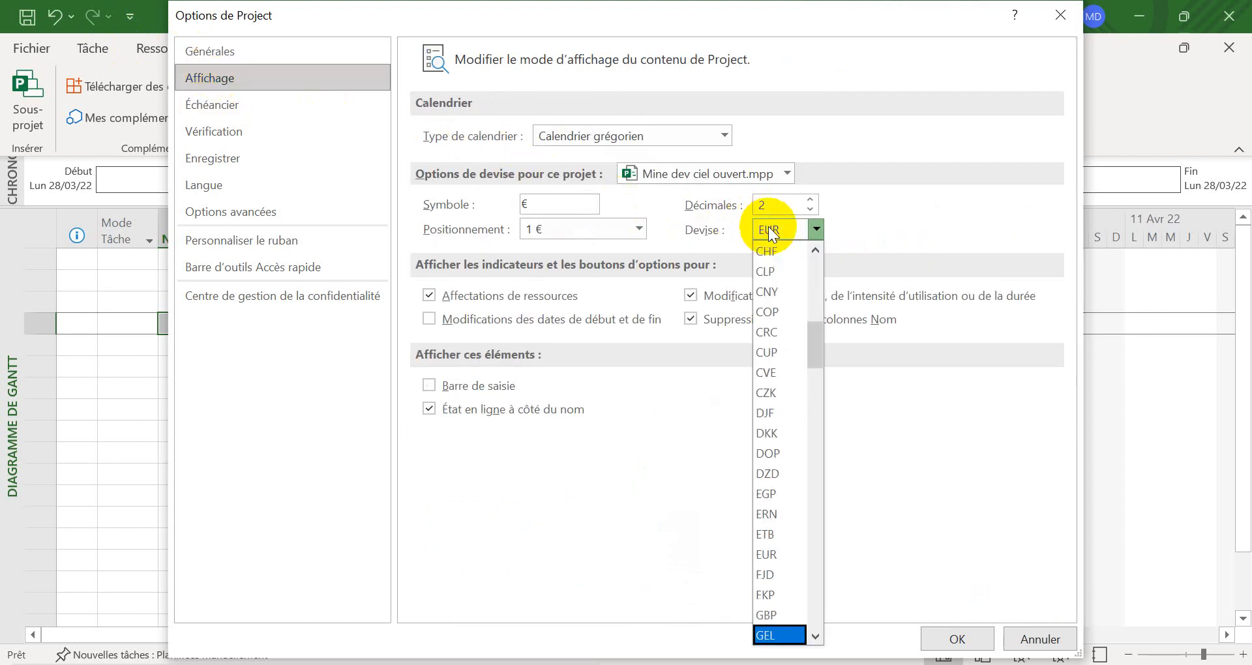
key(Return)
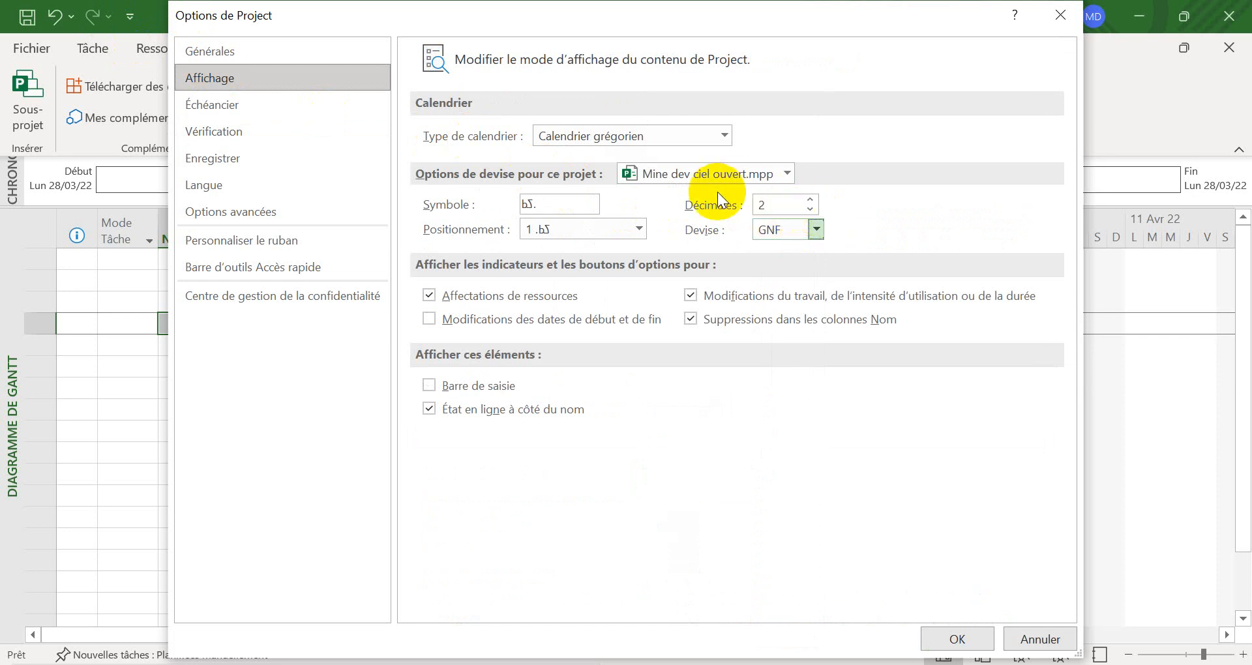
click(812, 213)
click(812, 214)
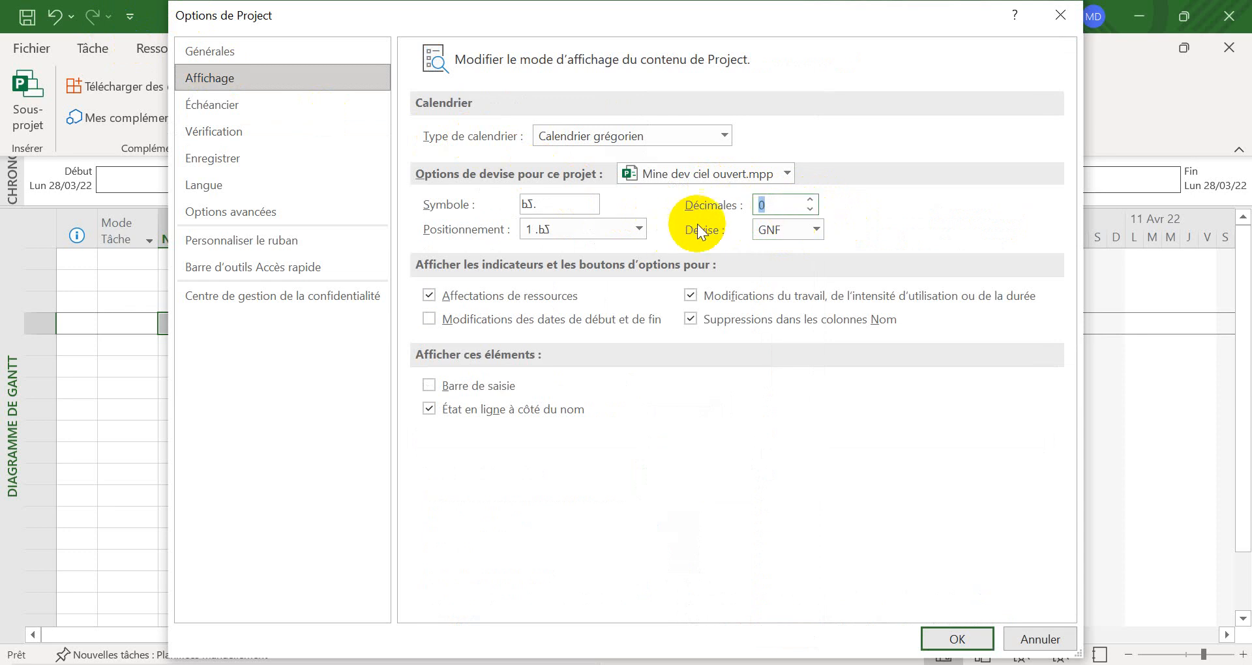
Step: Change the currency symbol to gnf and its placement to '1 gnf', after the amount with a space
click(559, 204)
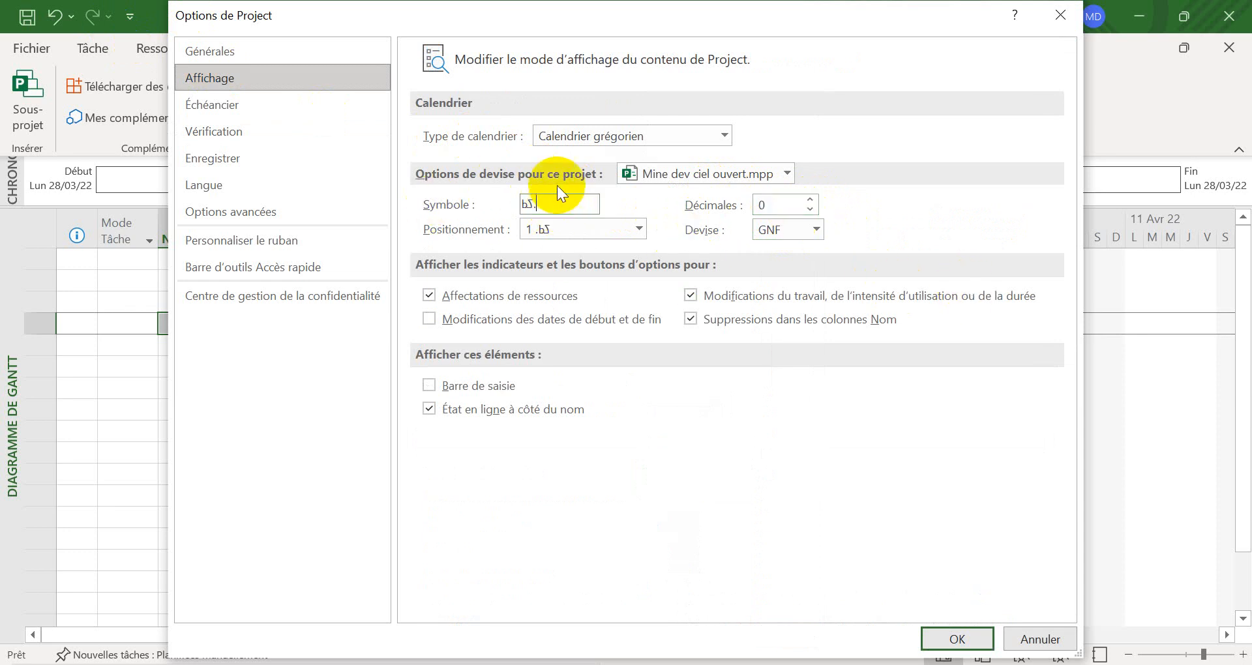
key(BackSpace)
key(BackSpace)
key(BackSpace)
text(gnd)
key(BackSpace)
text(f)
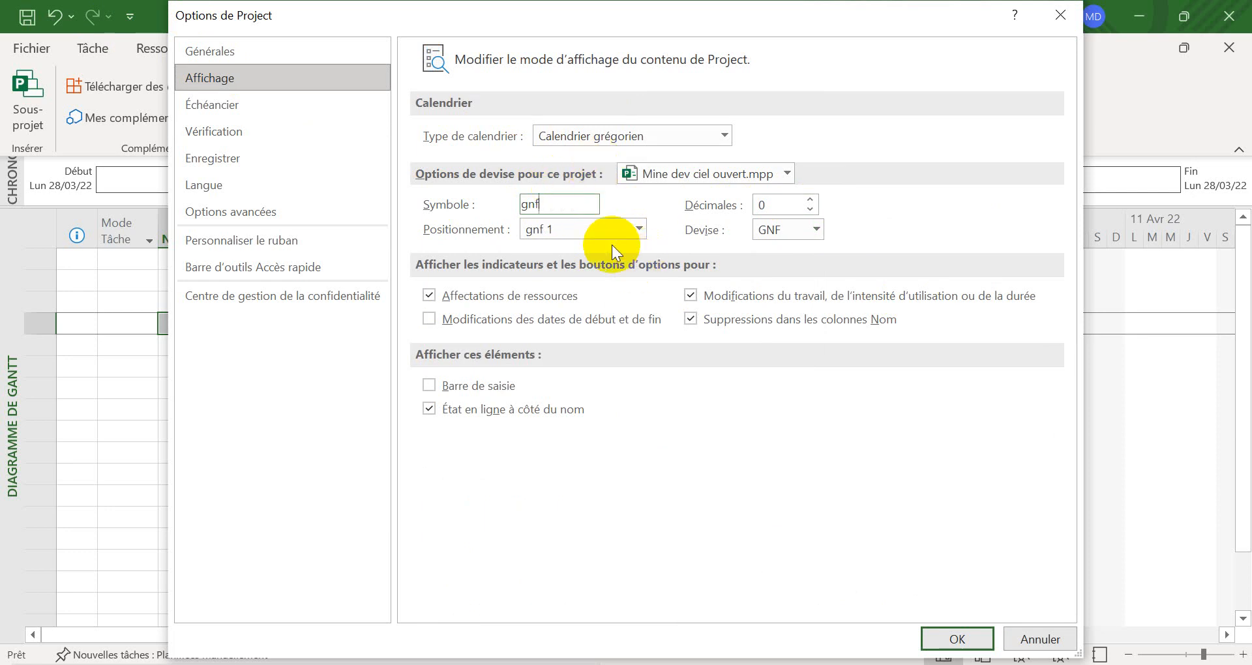
click(617, 226)
click(552, 307)
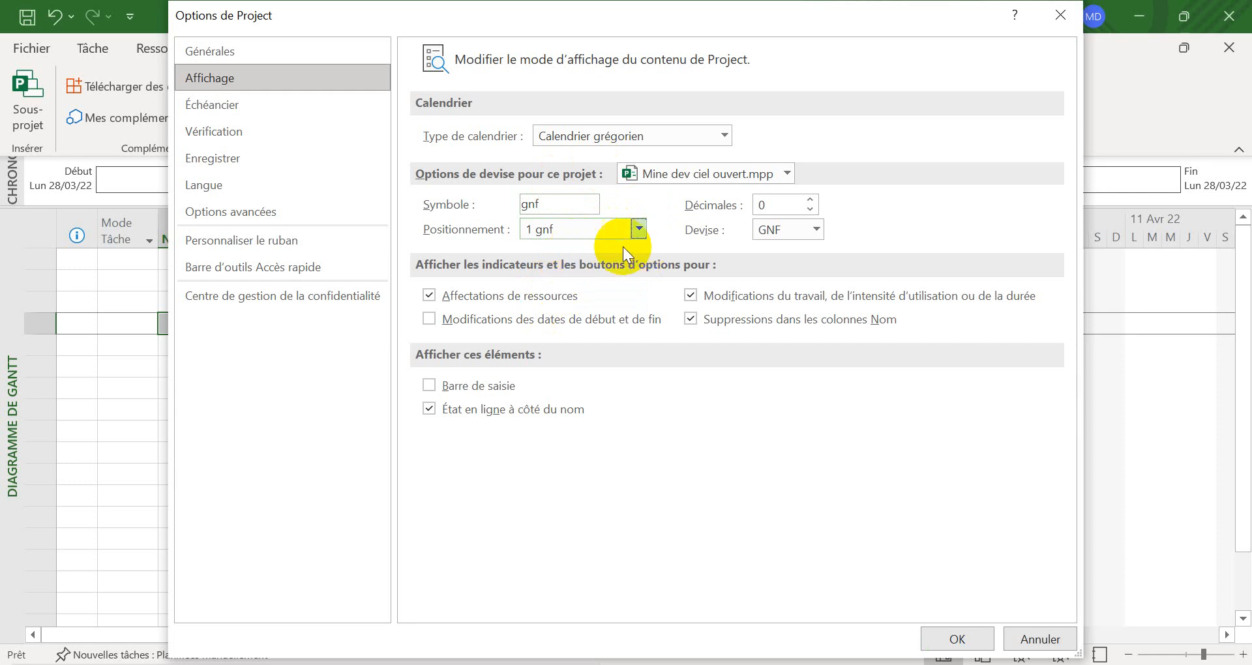
Step: Look over the project save options, then accept the options and the working-time changes
click(269, 155)
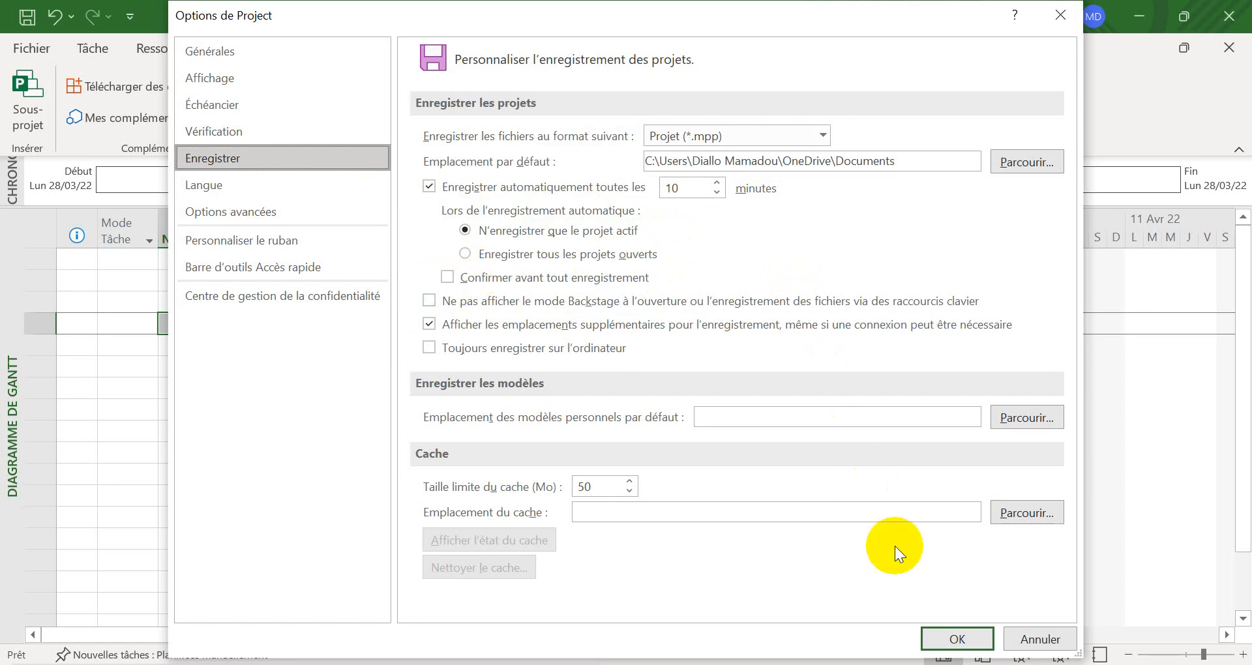
click(970, 631)
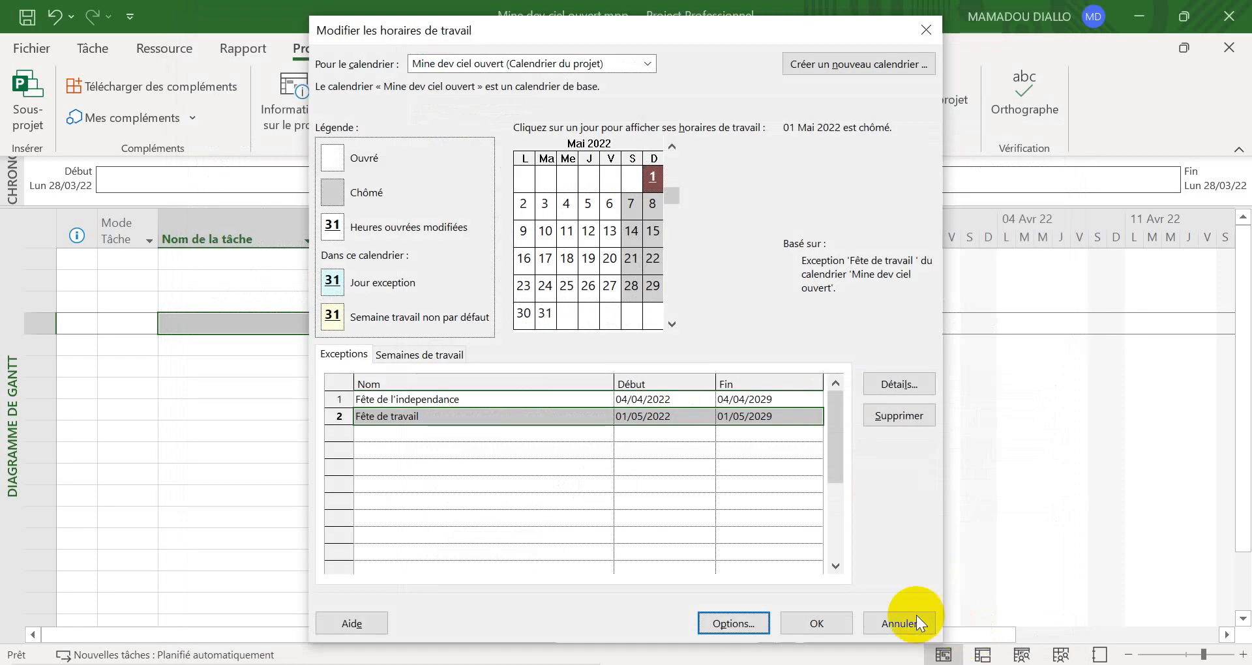
click(805, 626)
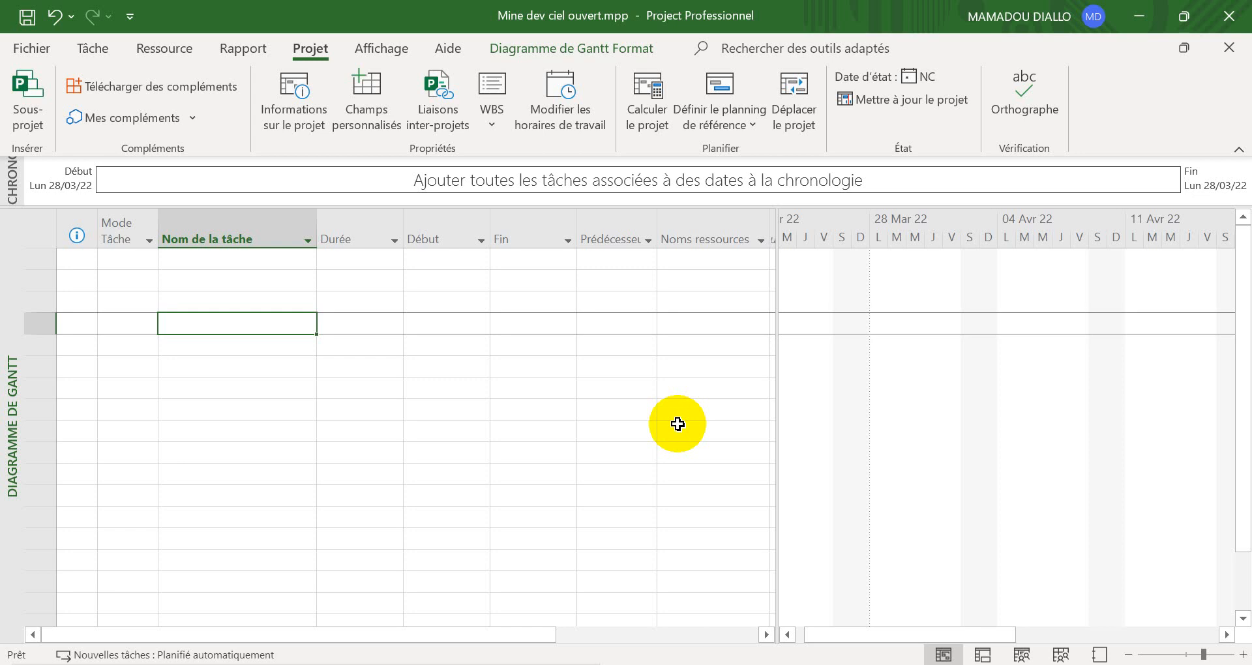
Step: Reopen the project's display options from the working-time settings and review the currency symbol, decimals and currency code list
click(551, 101)
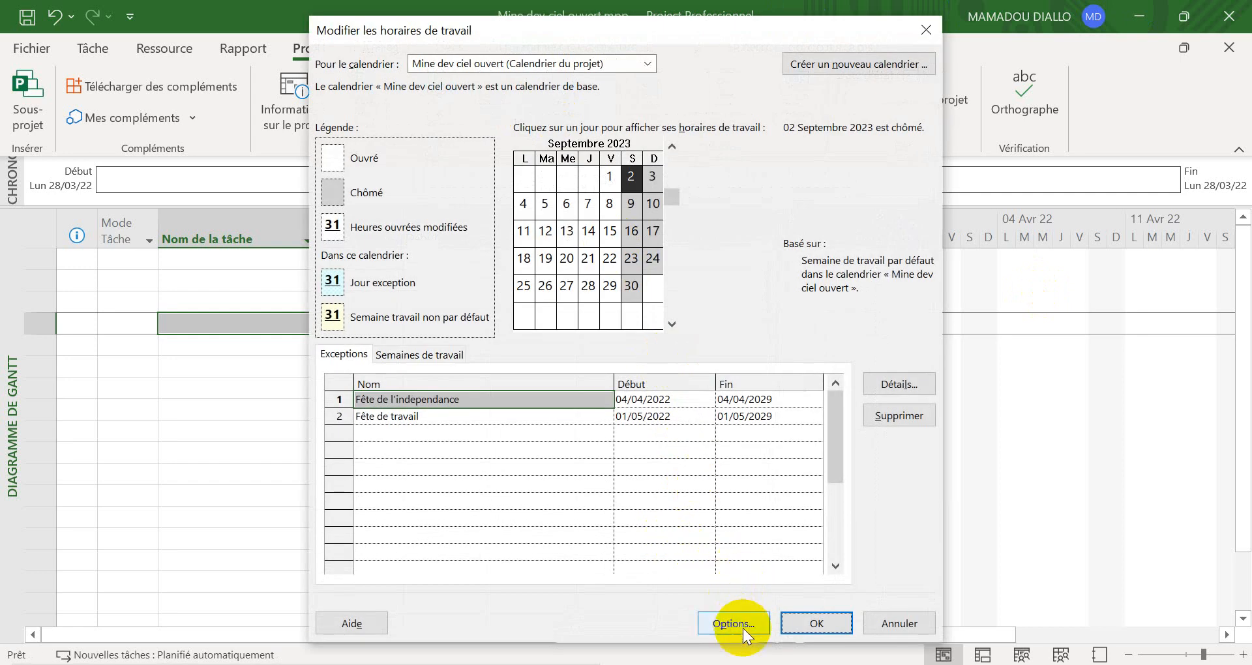
click(743, 626)
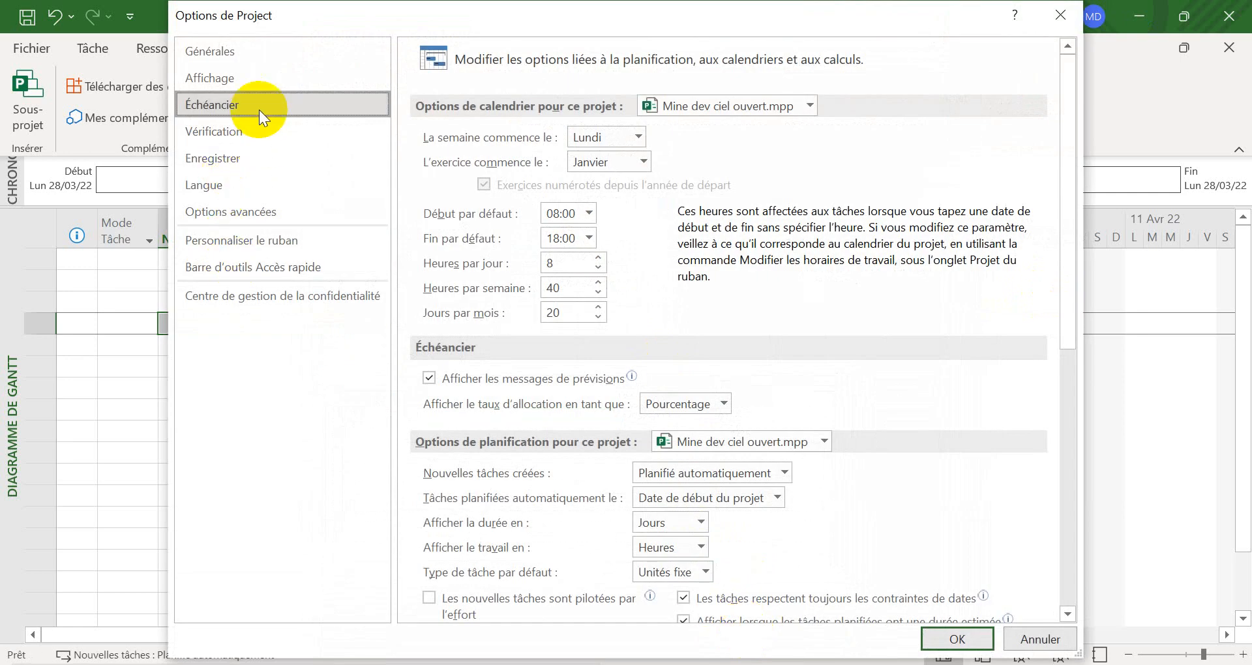
click(268, 76)
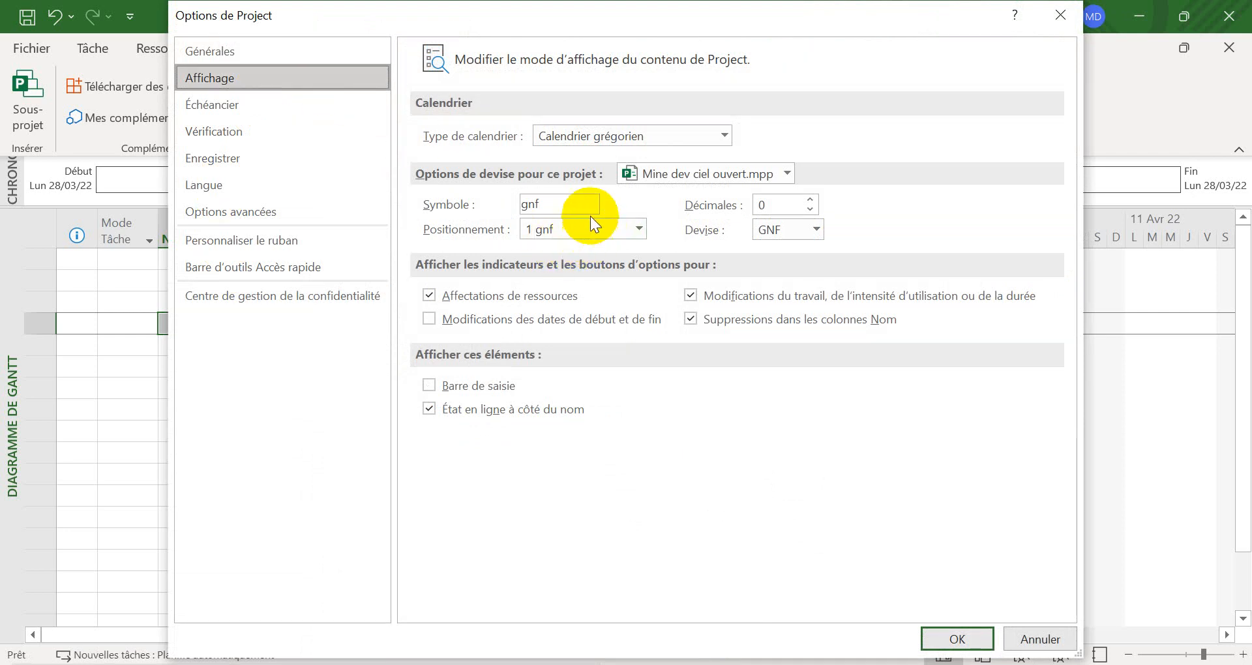
click(558, 206)
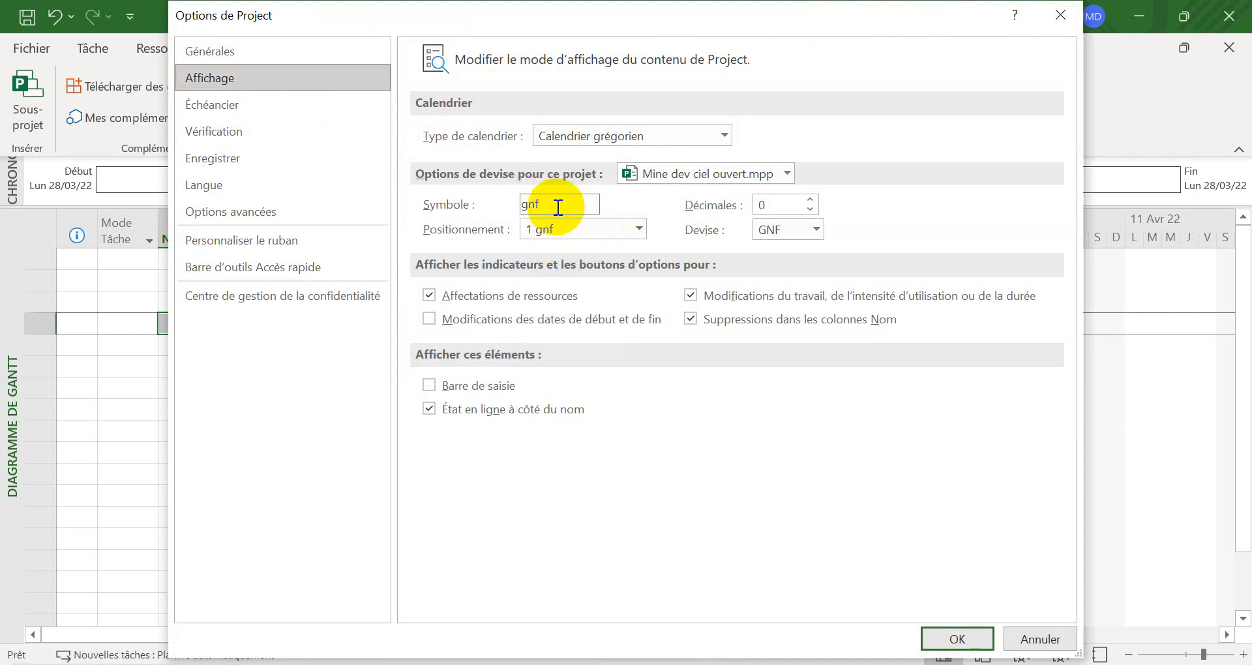
click(785, 229)
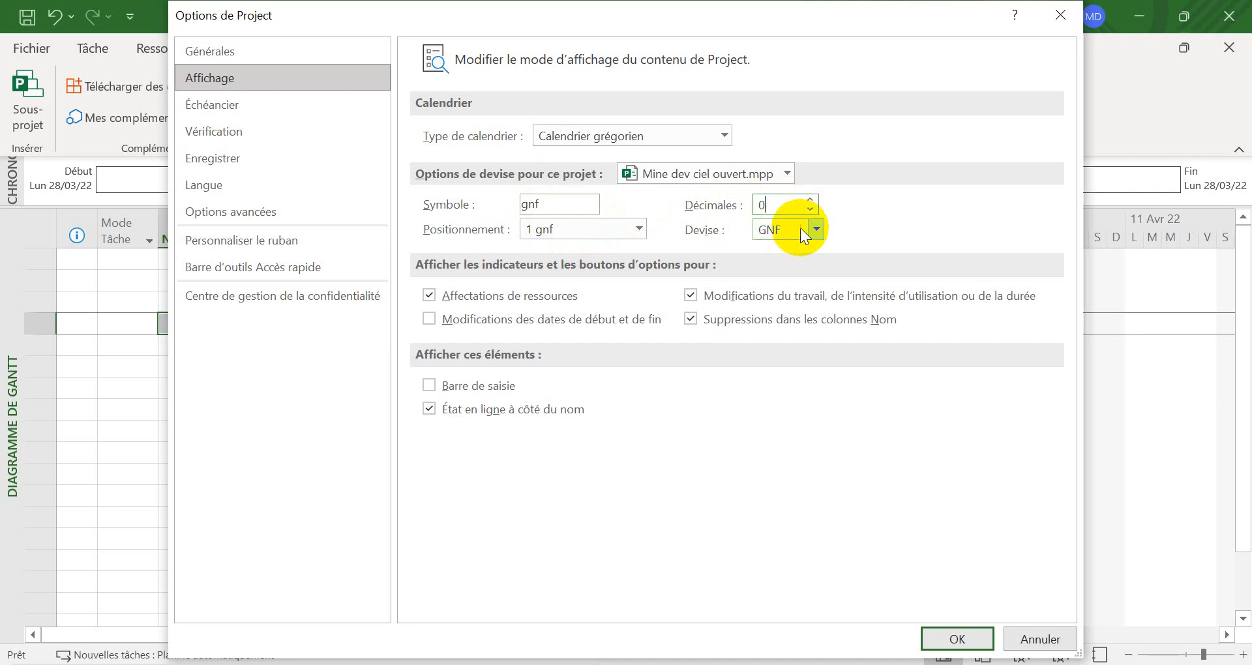
click(816, 231)
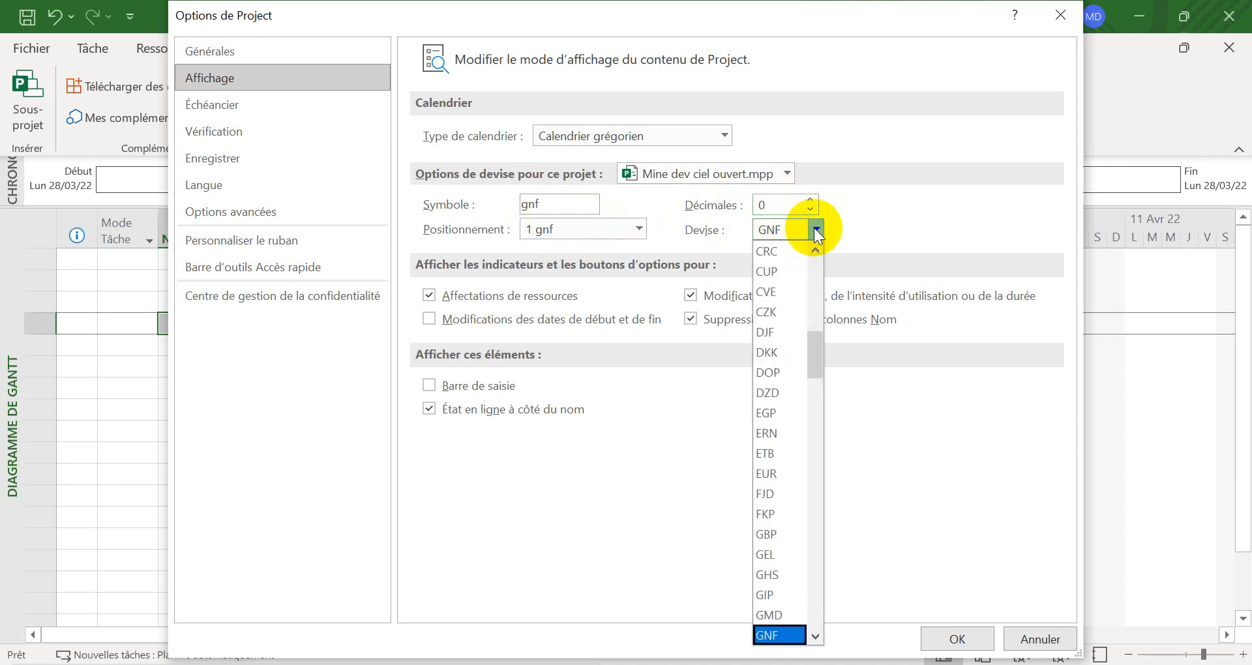
click(815, 231)
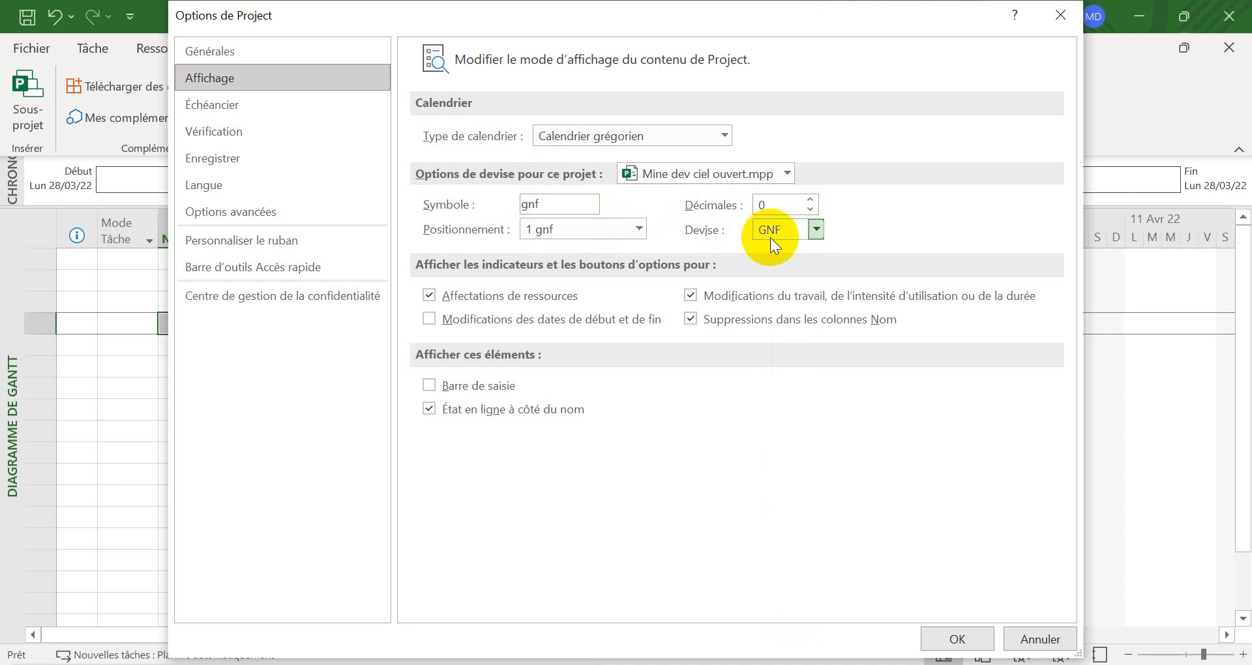
Step: Review the currency symbol and its placement choices, keep '1 gnf', and close the options and working-time settings
double_click(574, 210)
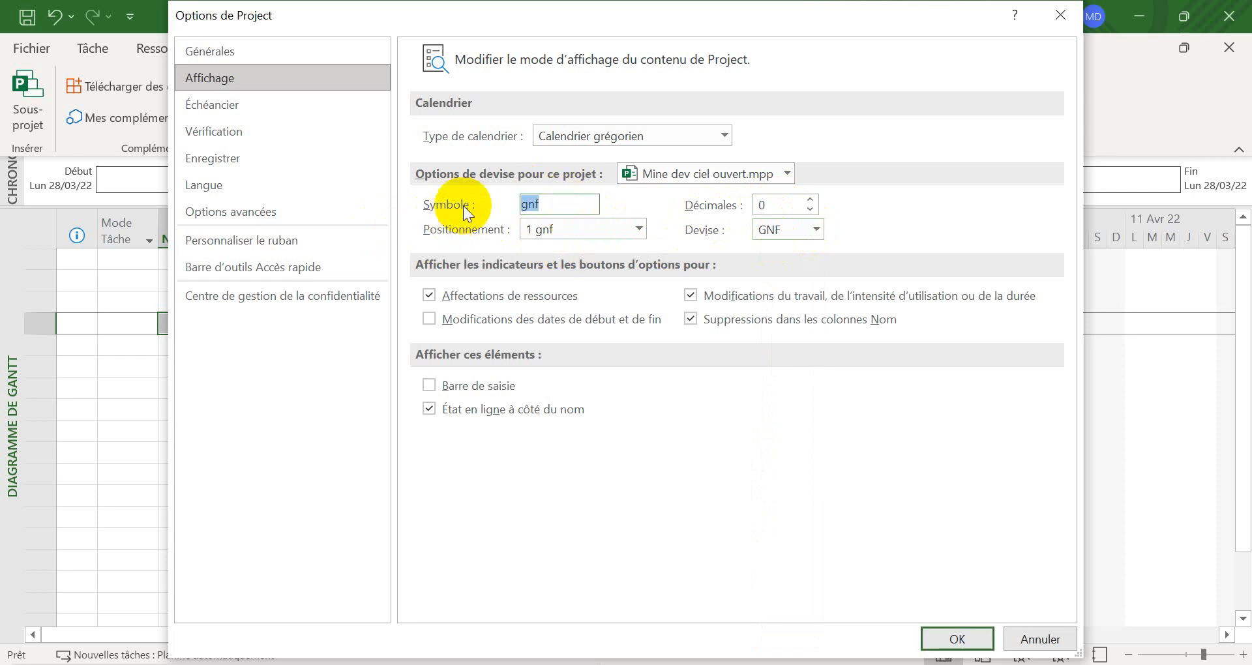
click(572, 204)
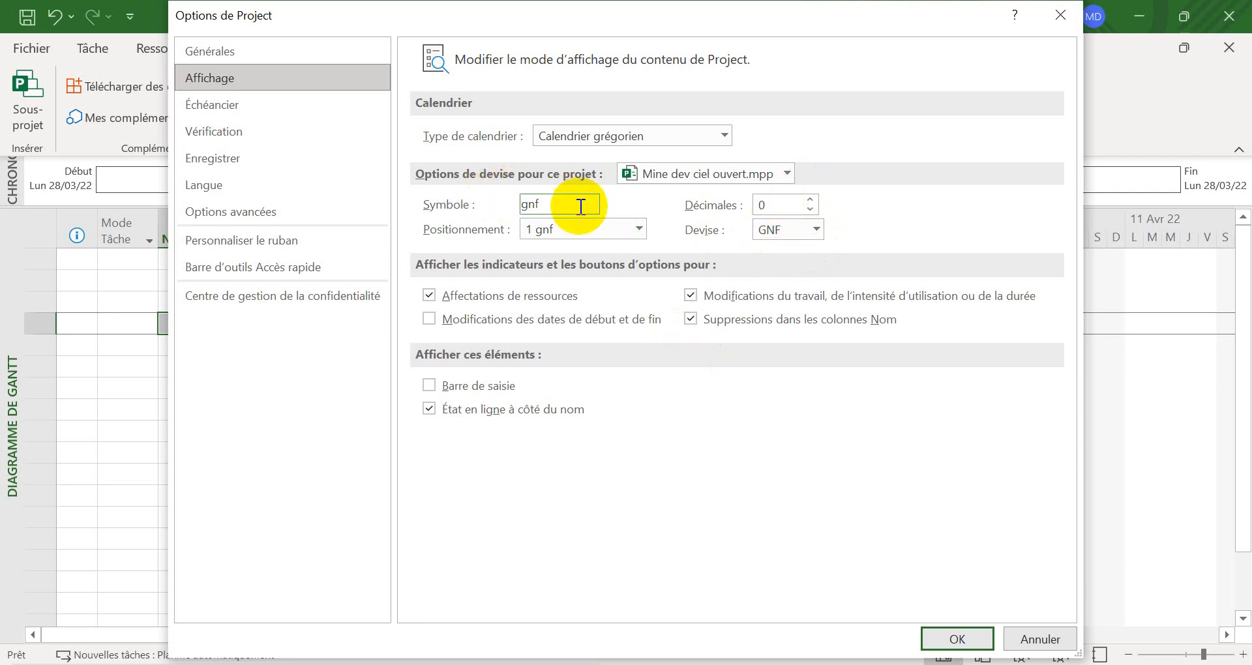
drag(553, 203, 521, 202)
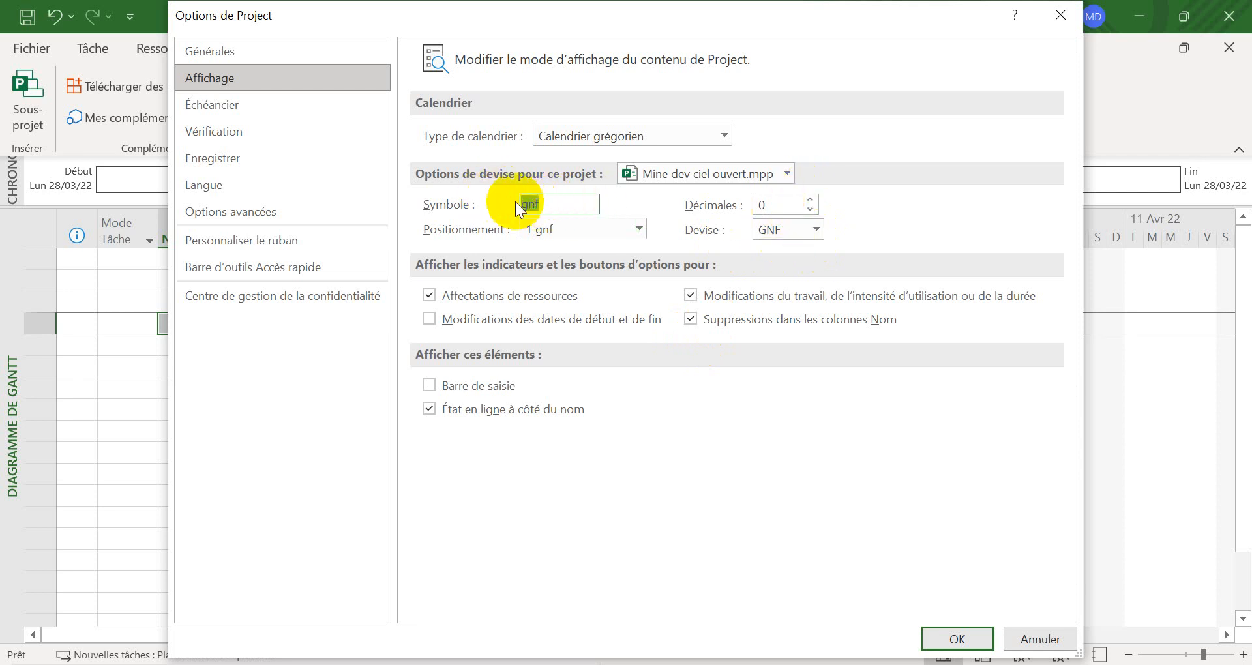
click(639, 228)
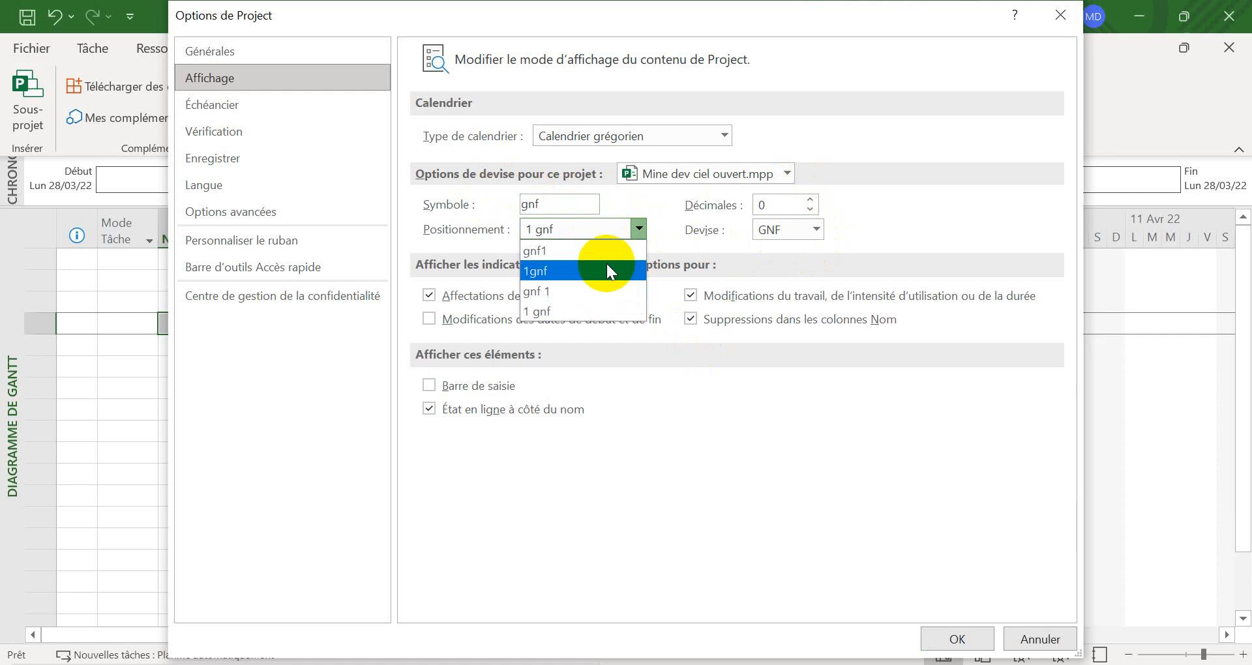
click(535, 313)
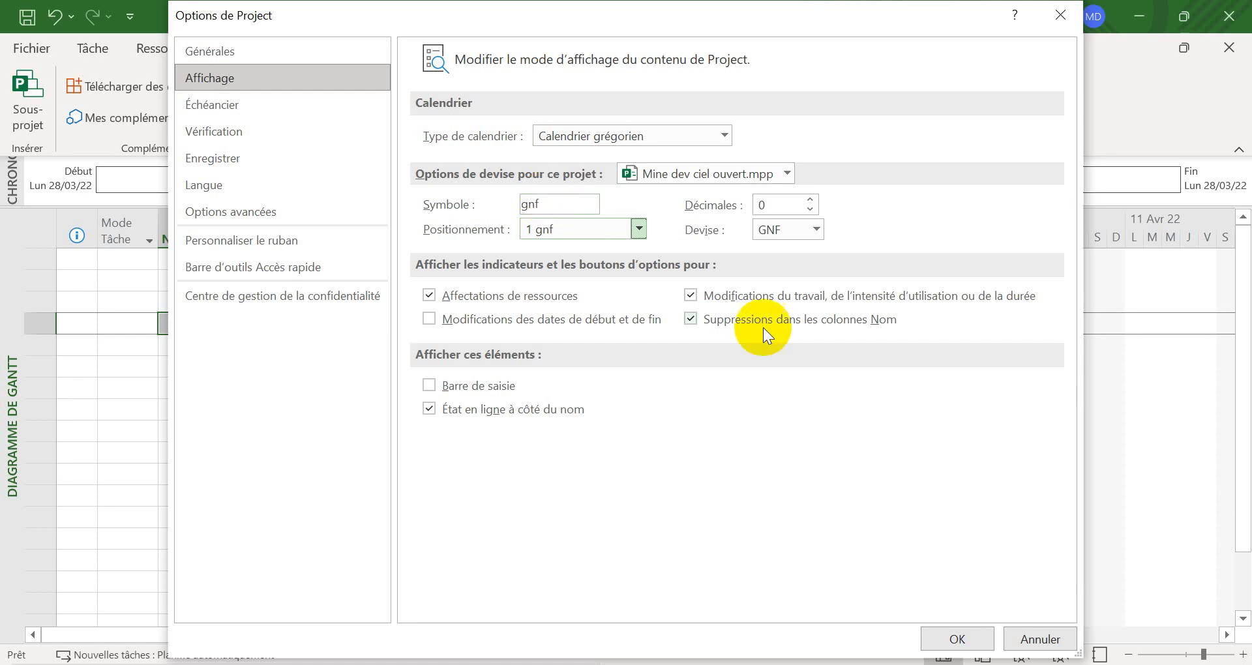
click(970, 644)
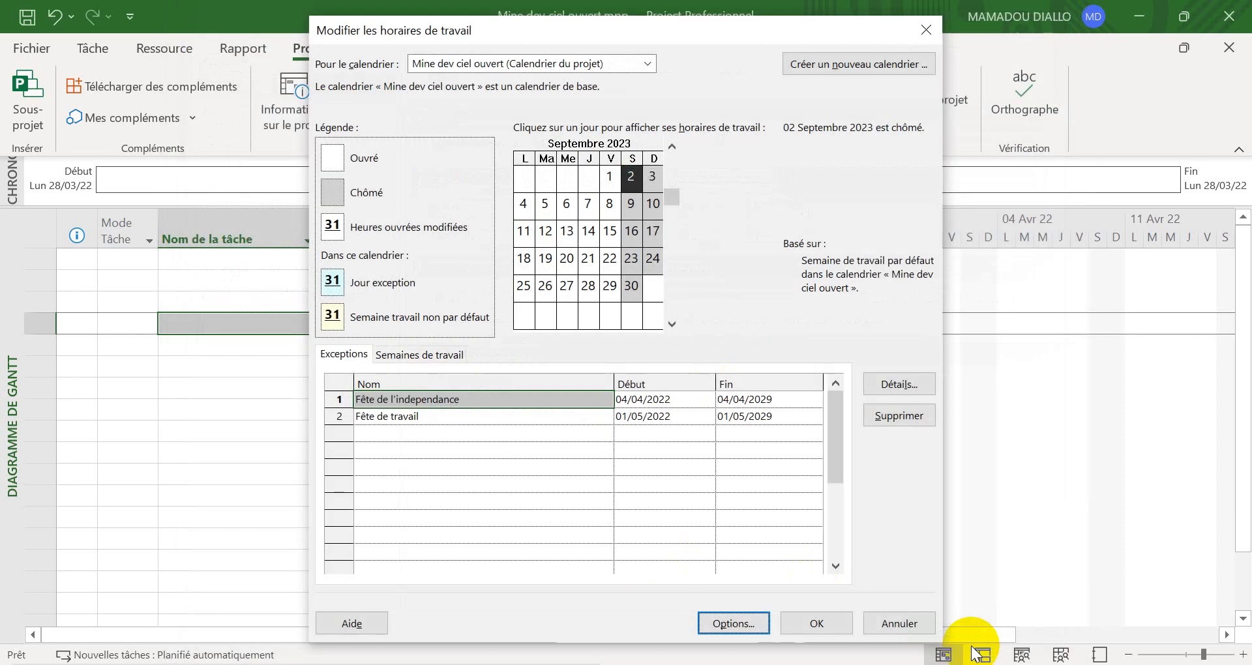
click(813, 623)
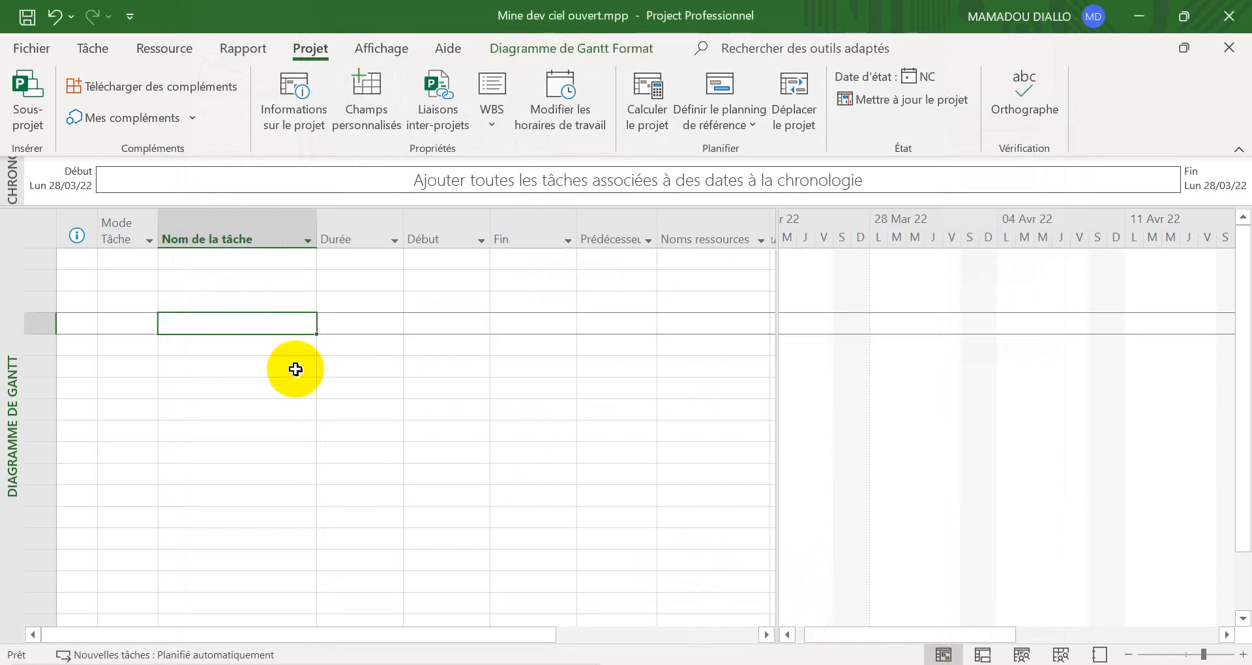
Step: Reopen the schedule options from the working-time settings, review the default times and hours per day and week, and accept both dialogs
click(245, 260)
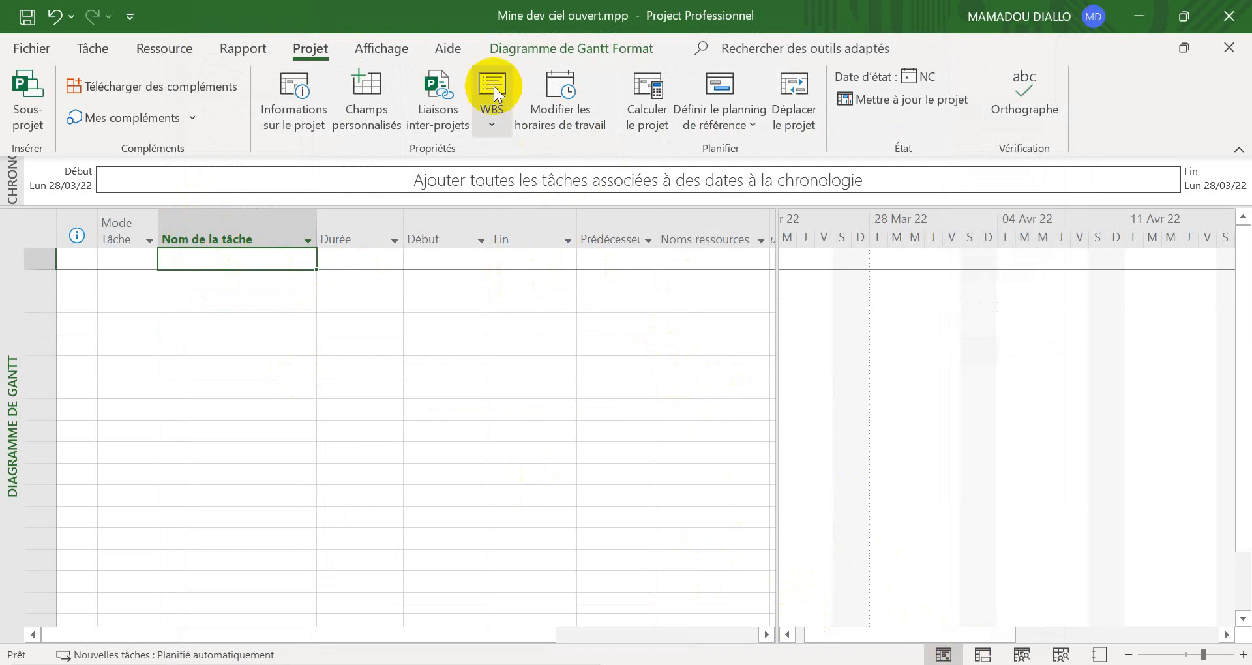
click(569, 80)
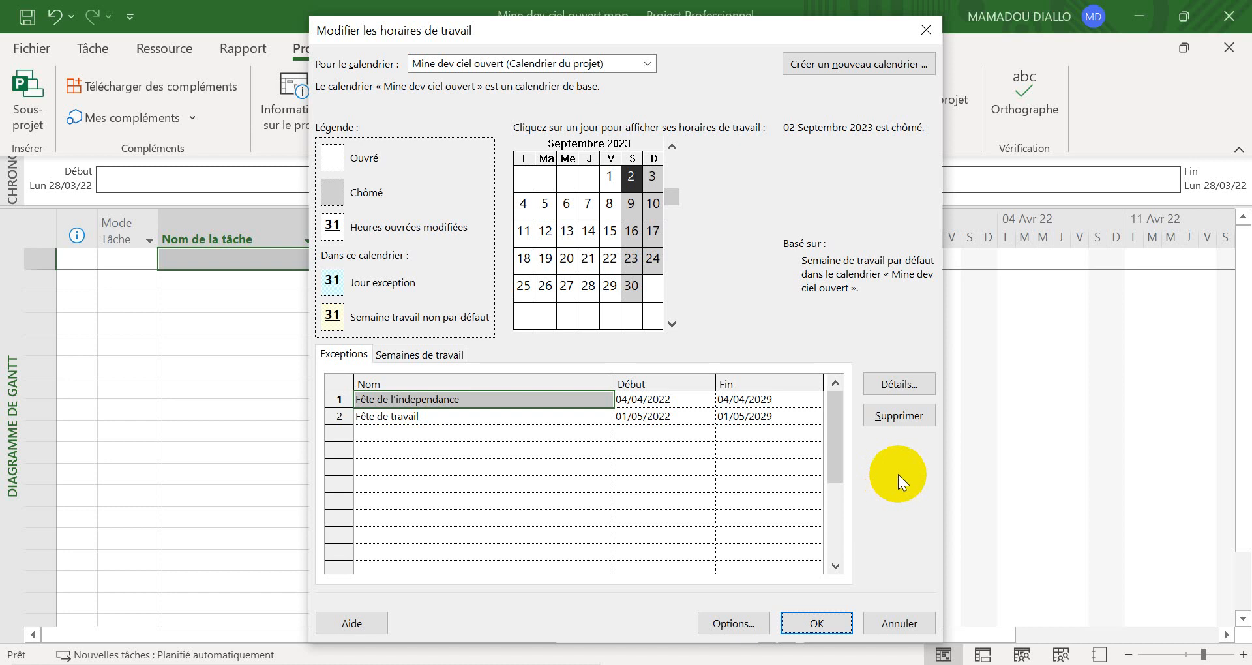
click(740, 625)
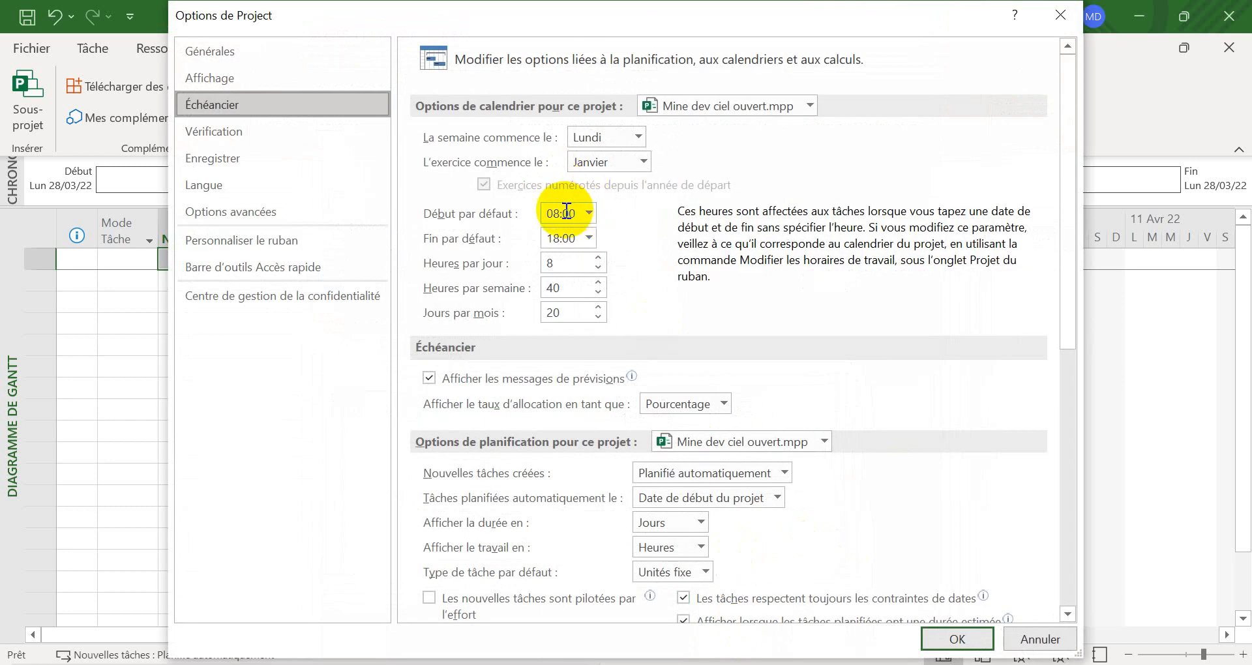
click(563, 266)
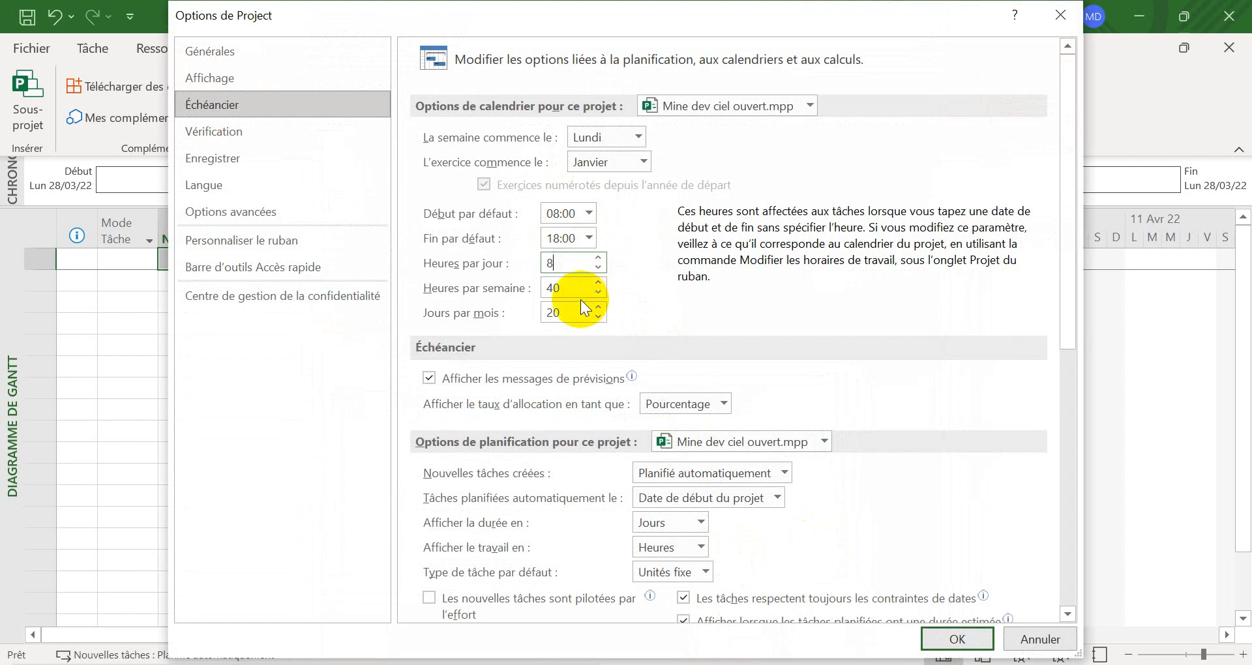
click(580, 290)
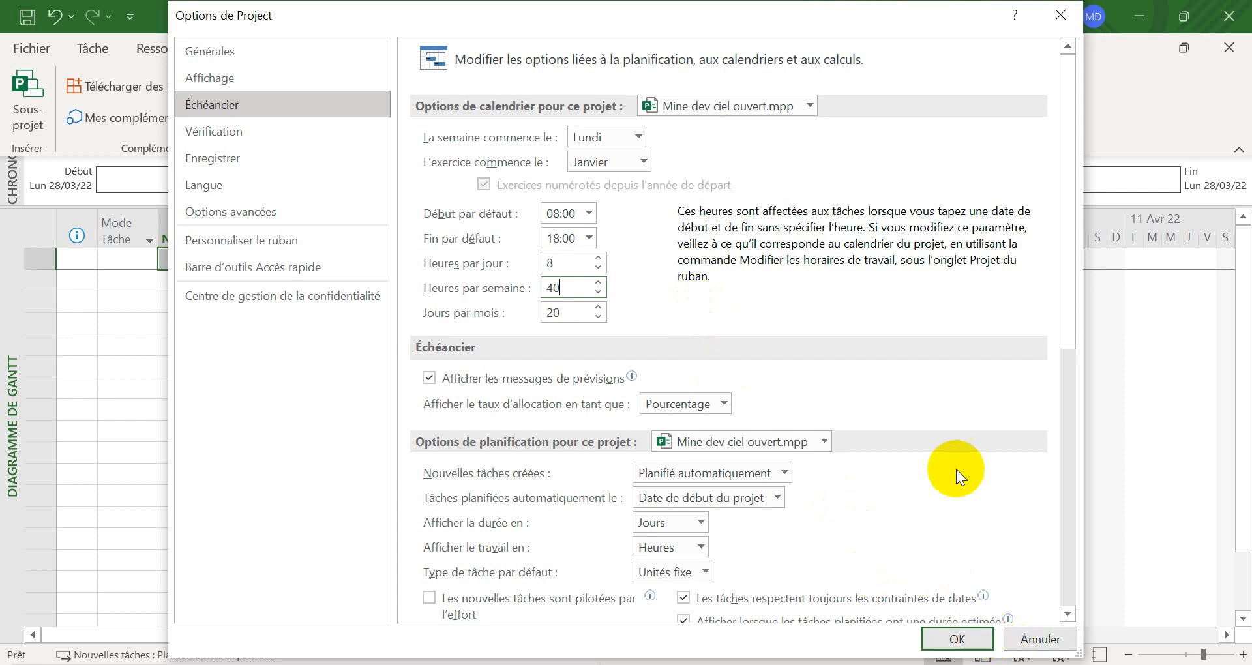
scroll(974, 613, down, 1)
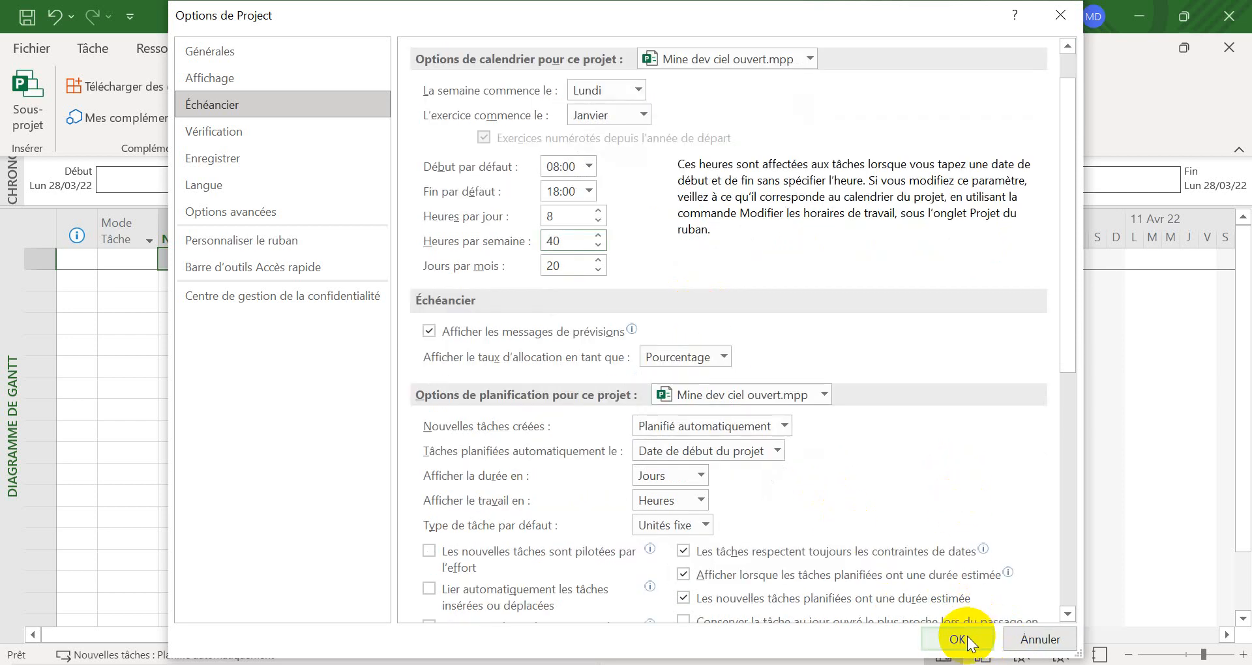
click(960, 639)
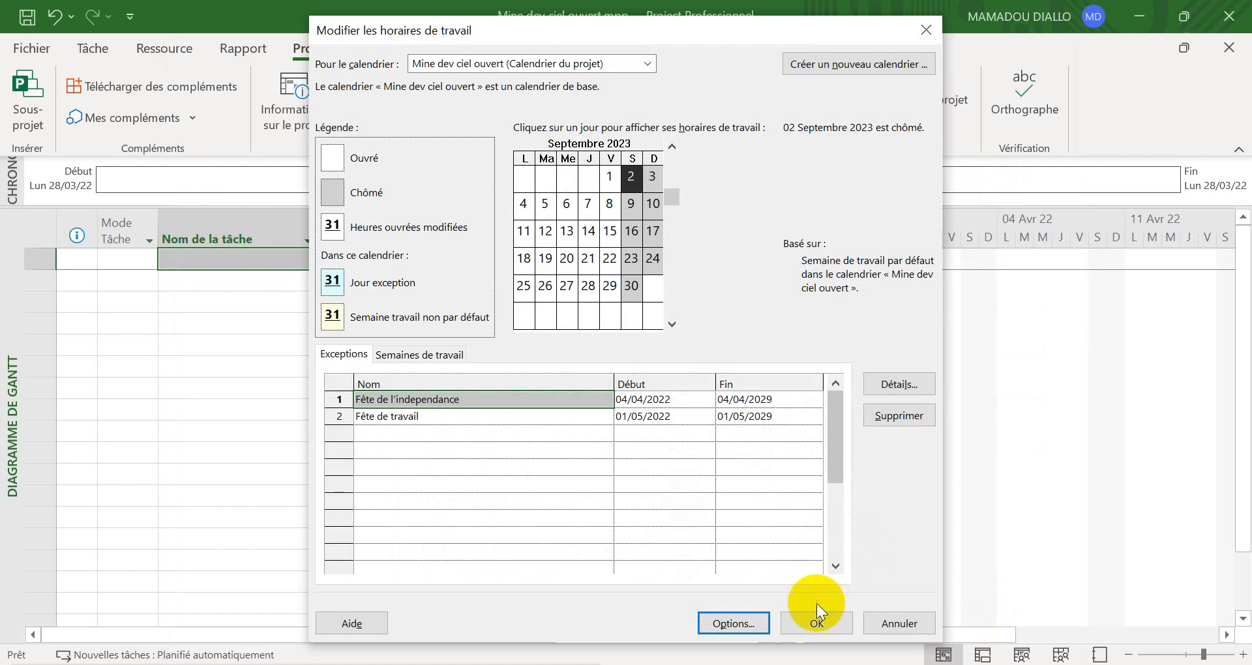
click(818, 623)
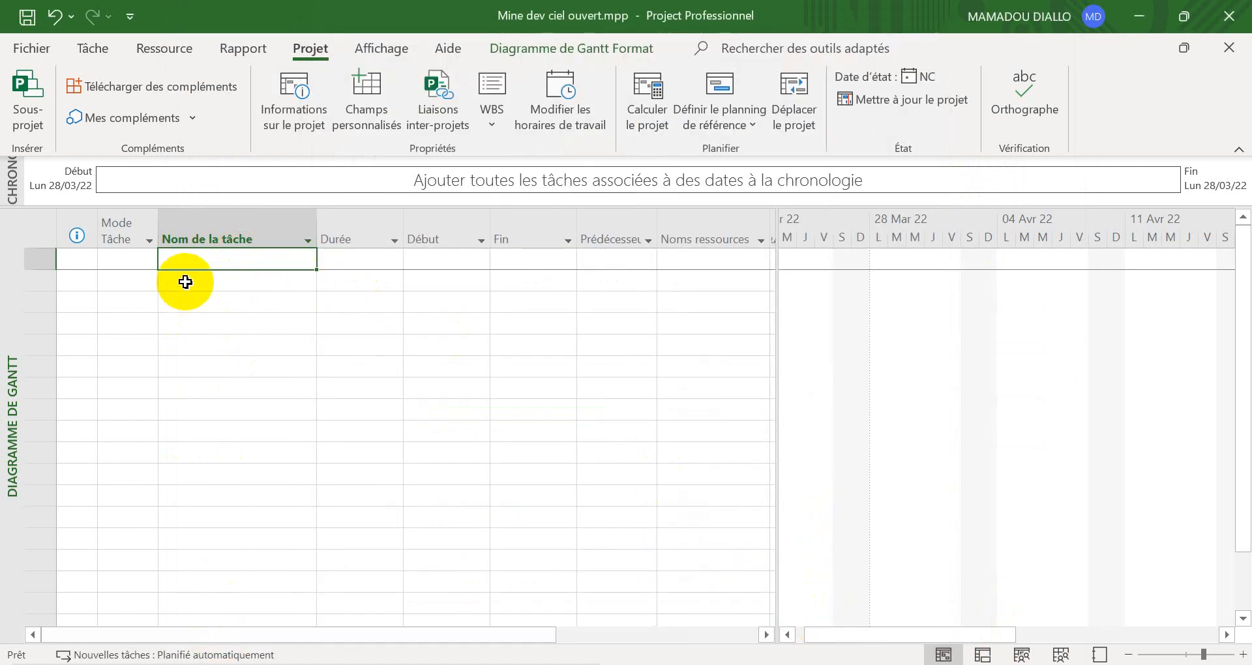
click(246, 391)
click(252, 347)
click(256, 305)
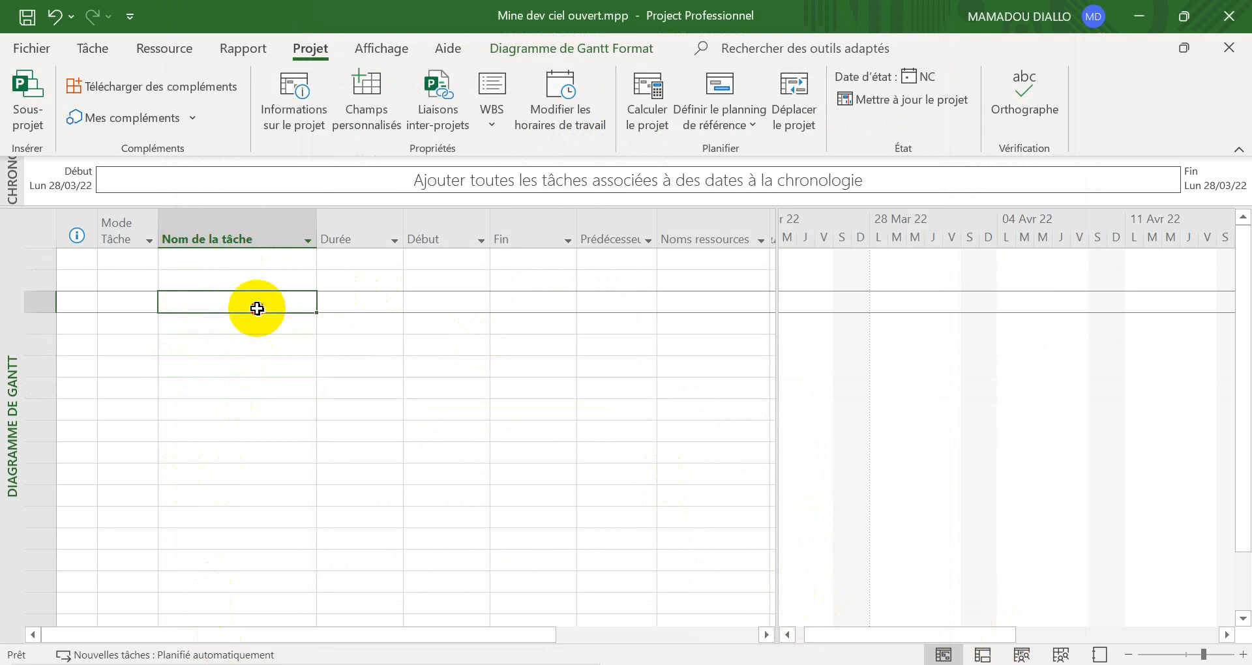
click(247, 261)
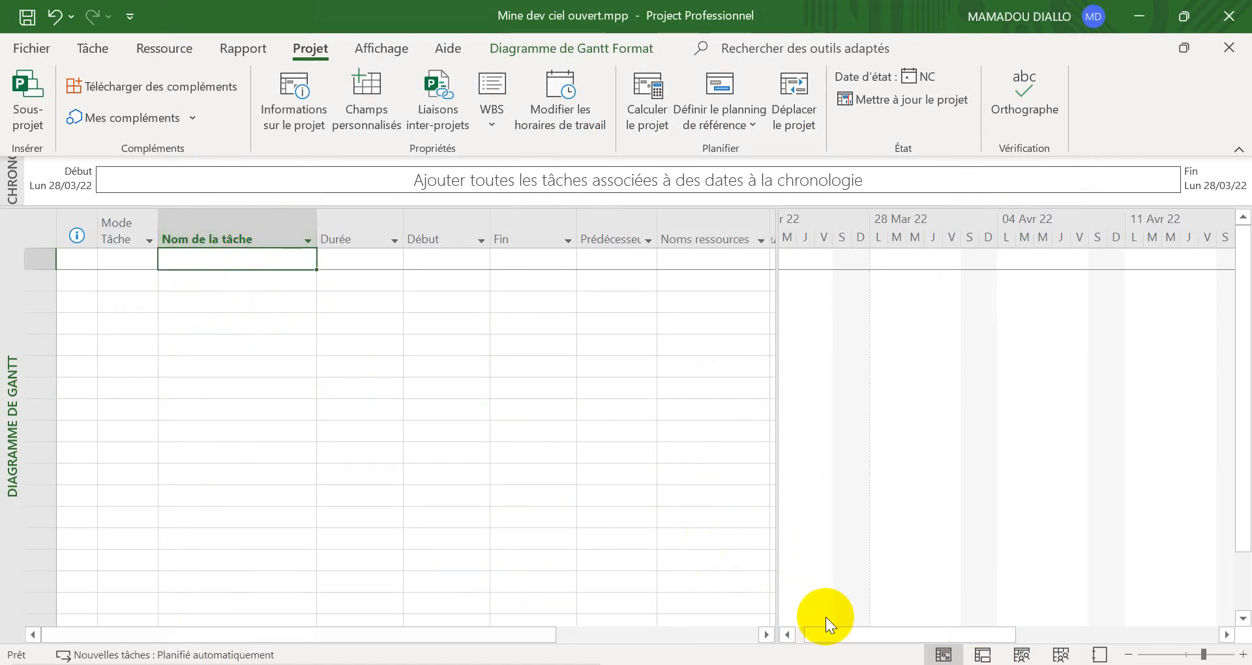
Step: Switch to the project brief in Word and examine its instructions and the task table with stages, durations in months and predecessors
key(alt+Tab)
scroll(717, 479, down, 7)
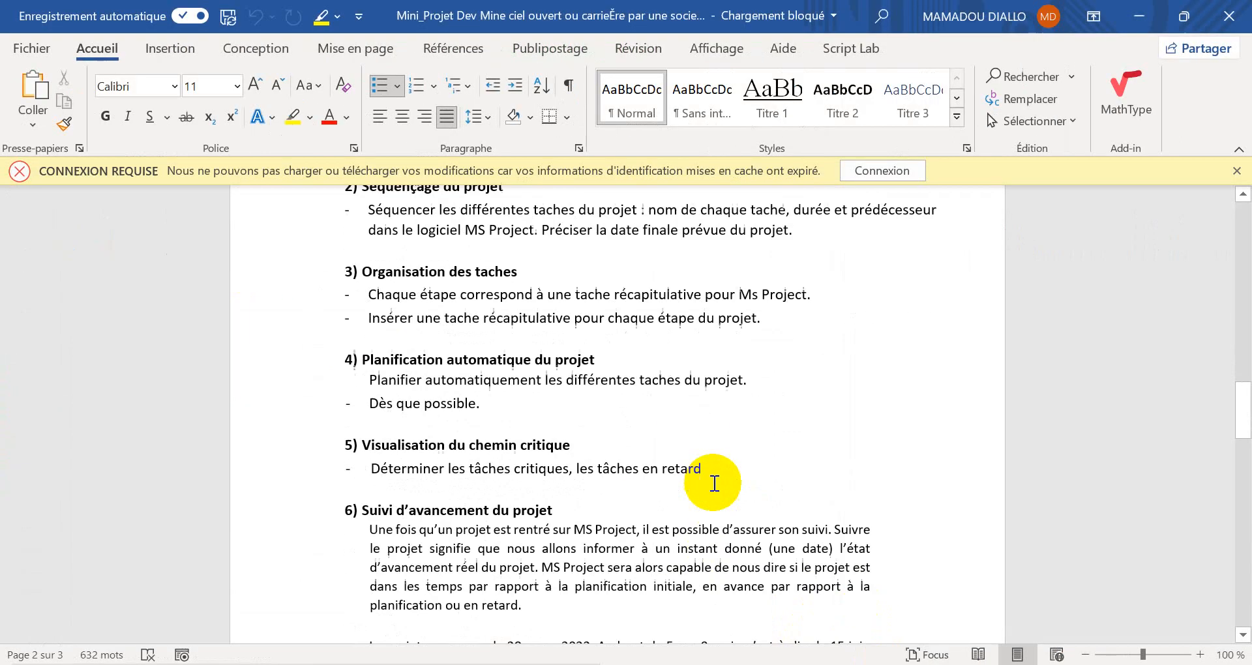
scroll(716, 482, down, 5)
scroll(715, 482, up, 20)
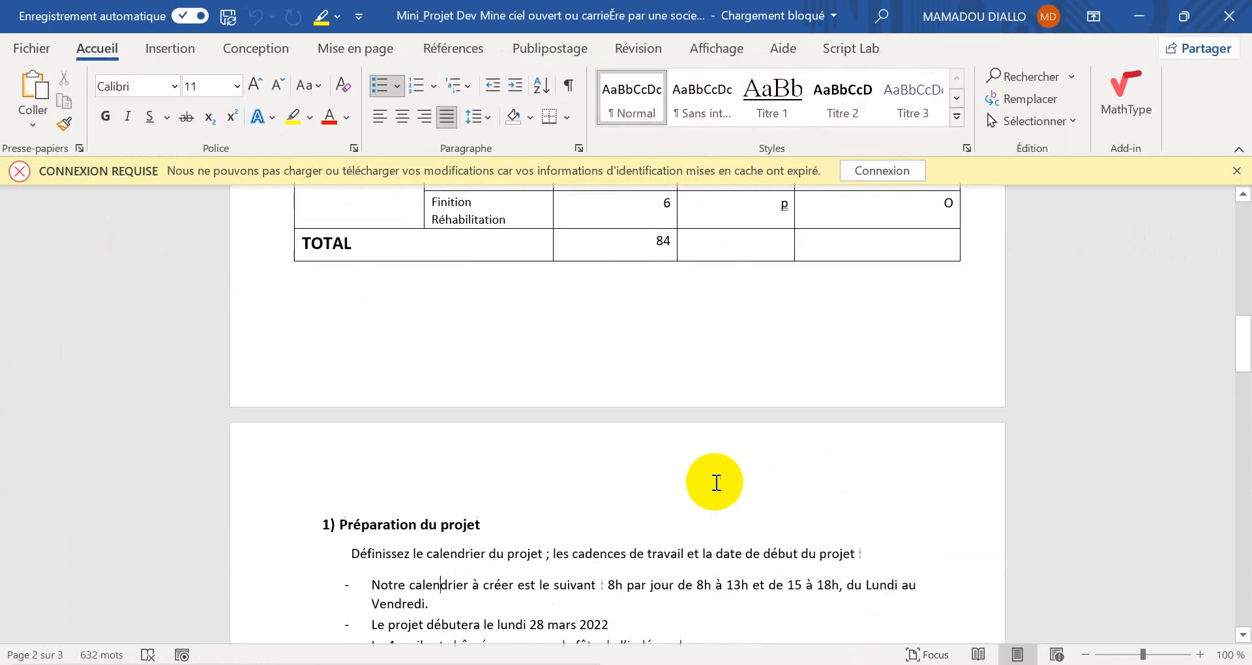
scroll(716, 482, up, 10)
scroll(715, 482, down, 12)
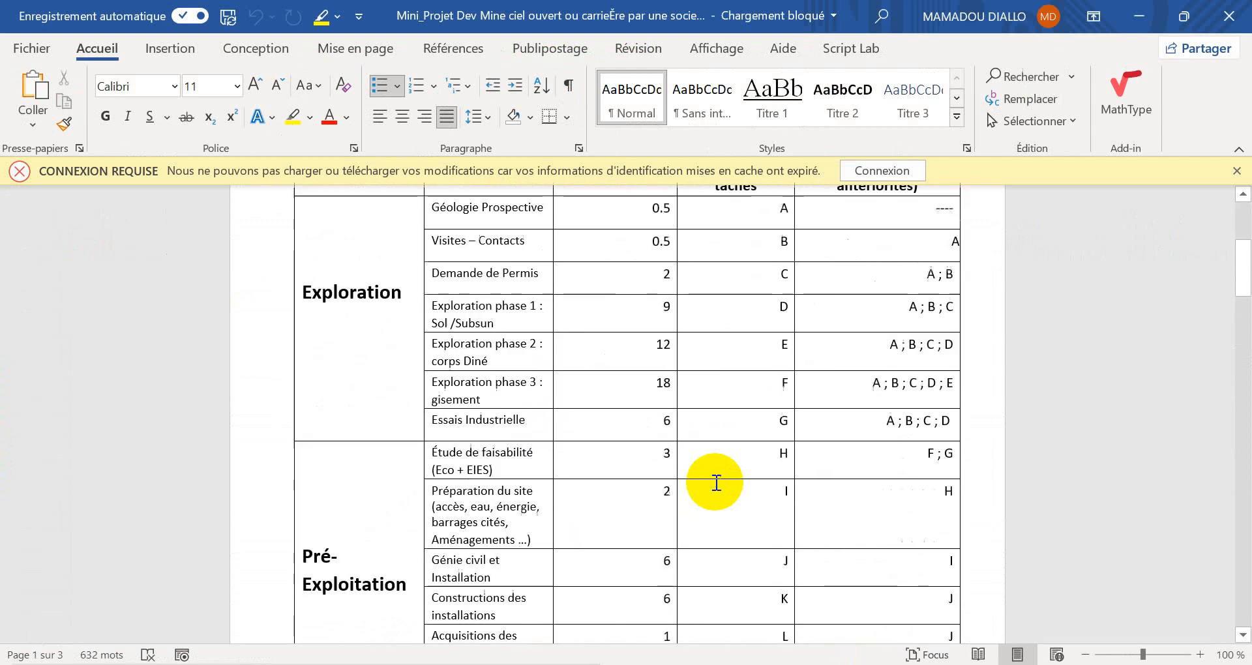
scroll(715, 482, down, 3)
scroll(715, 483, up, 15)
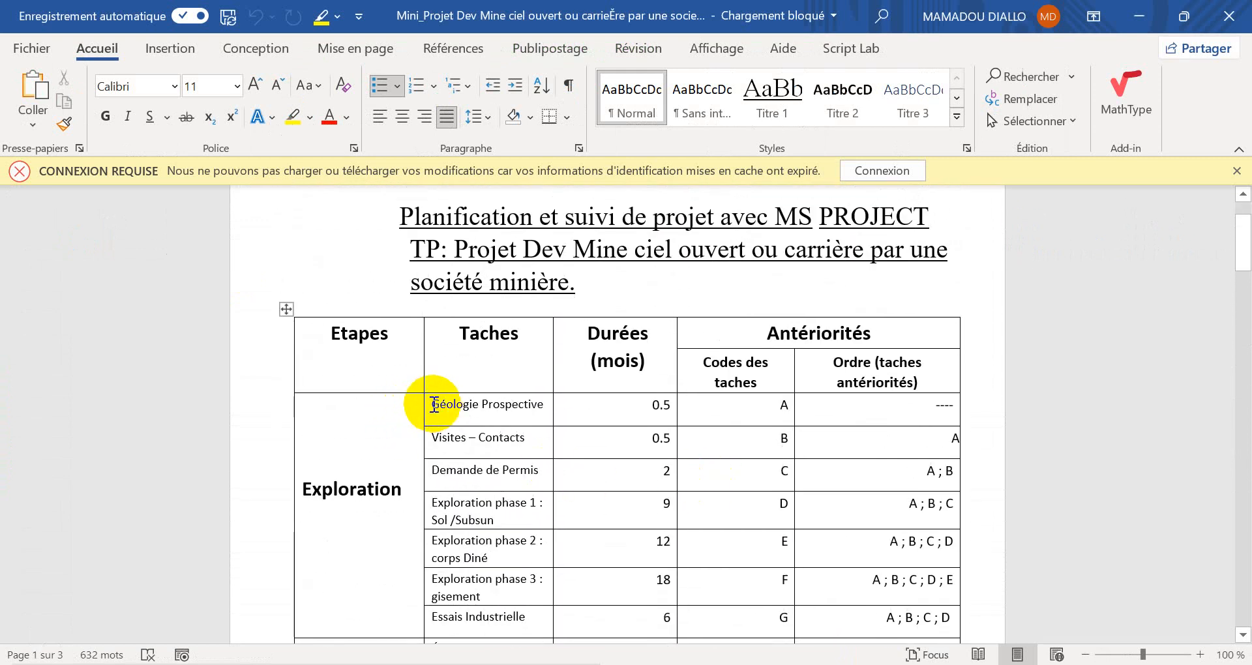
drag(433, 404, 490, 380)
click(587, 378)
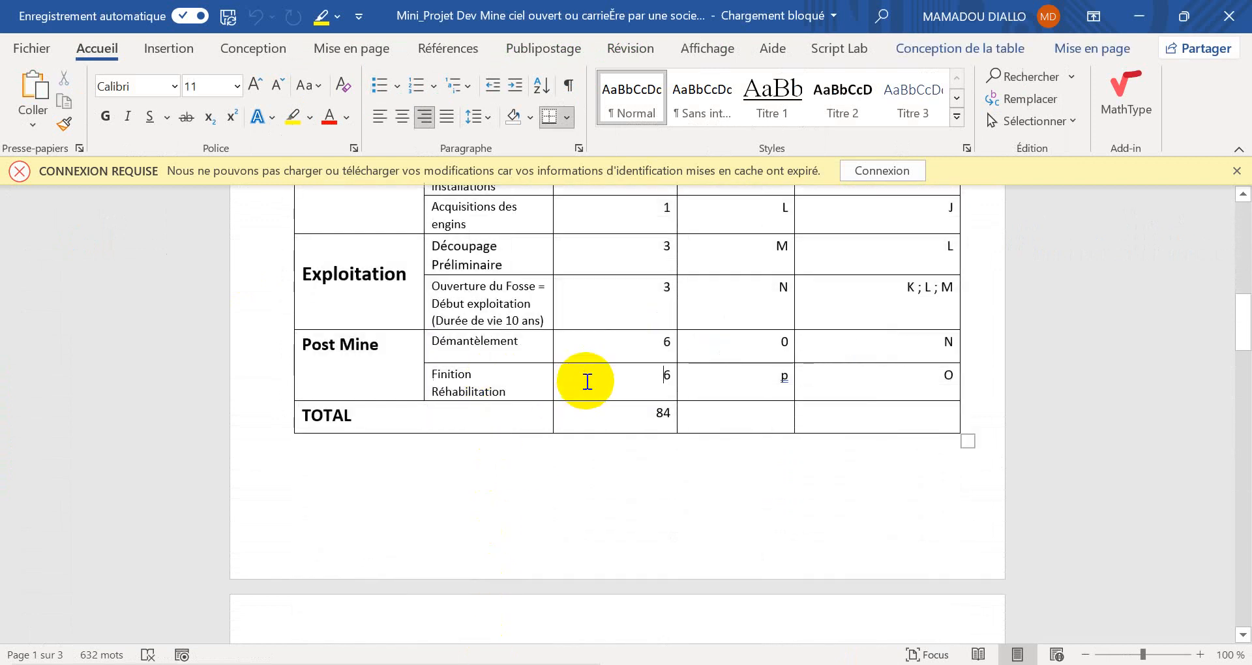
scroll(585, 382, up, 5)
scroll(584, 382, up, 5)
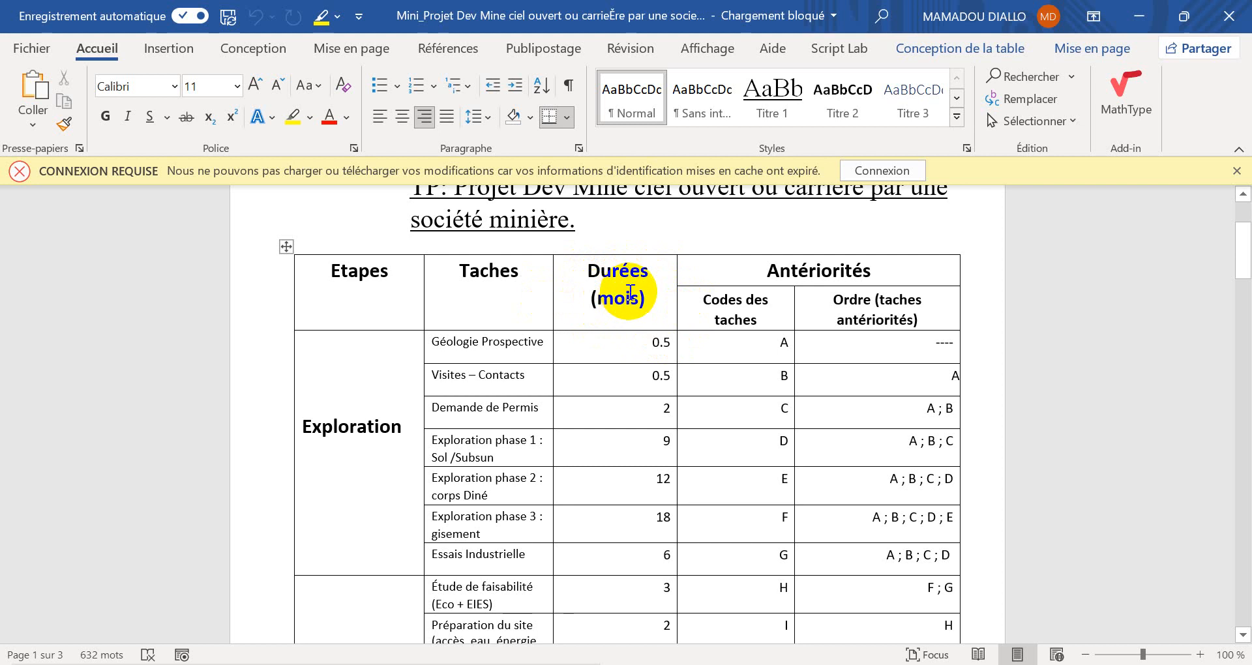
Step: Return to Project and set the schedule option for displaying durations to 'Mois', accepting the options and the working-time settings
click(926, 664)
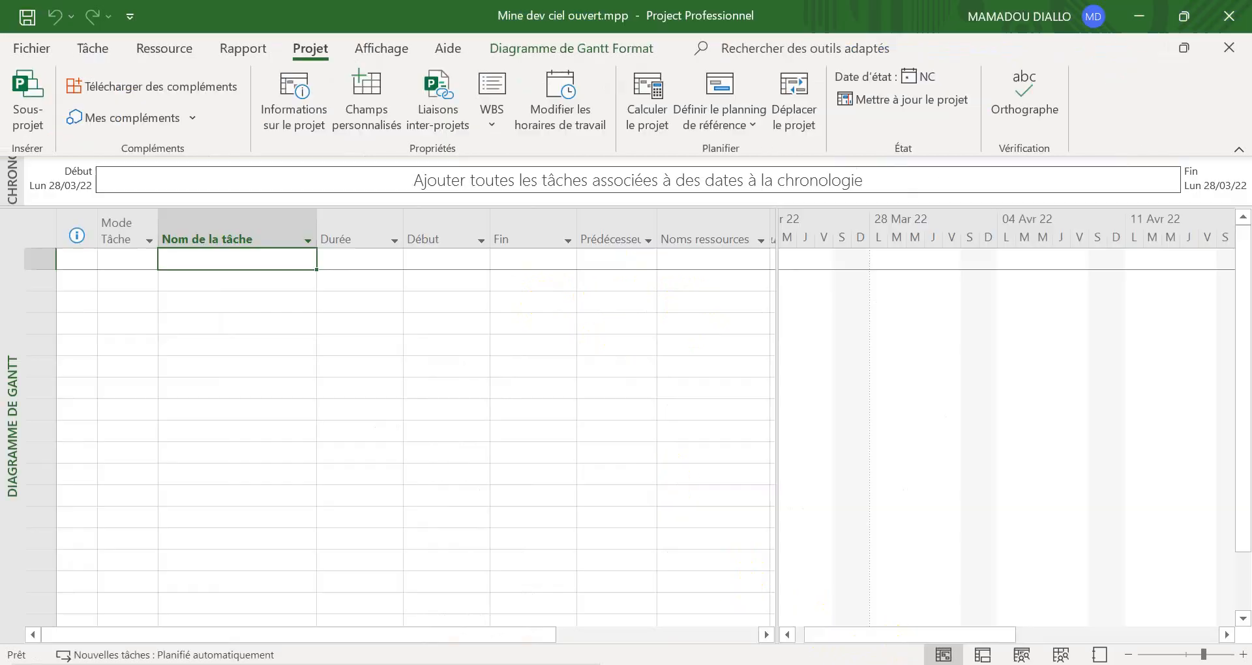
click(361, 260)
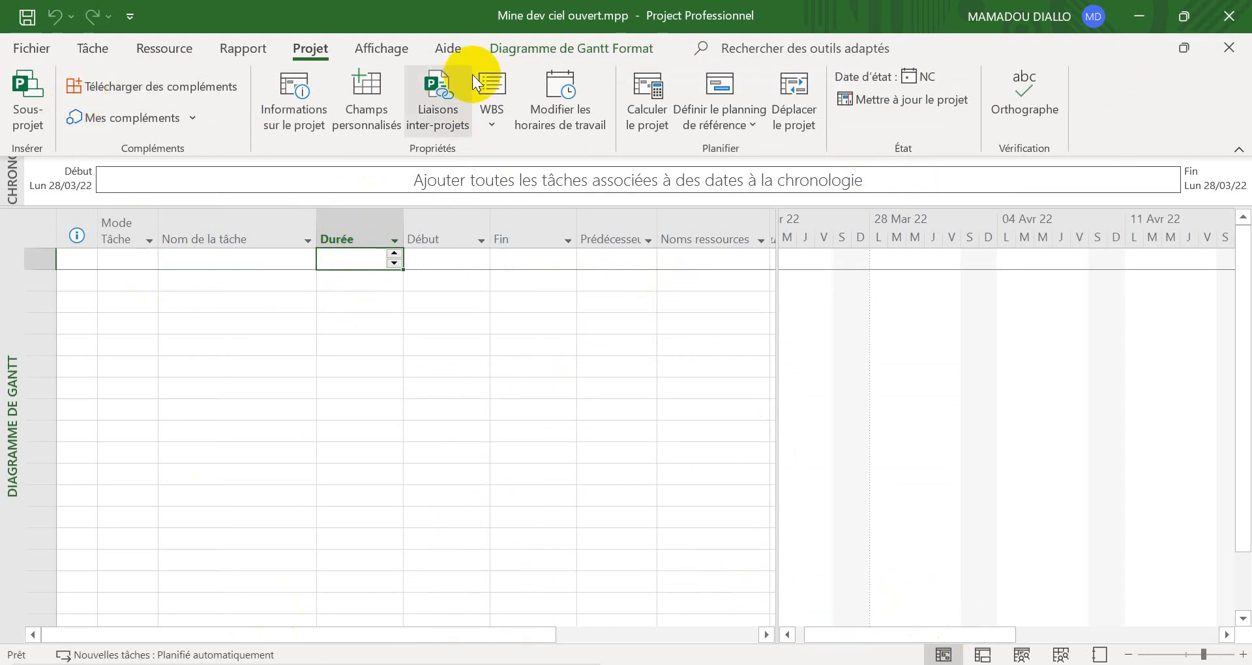
click(553, 81)
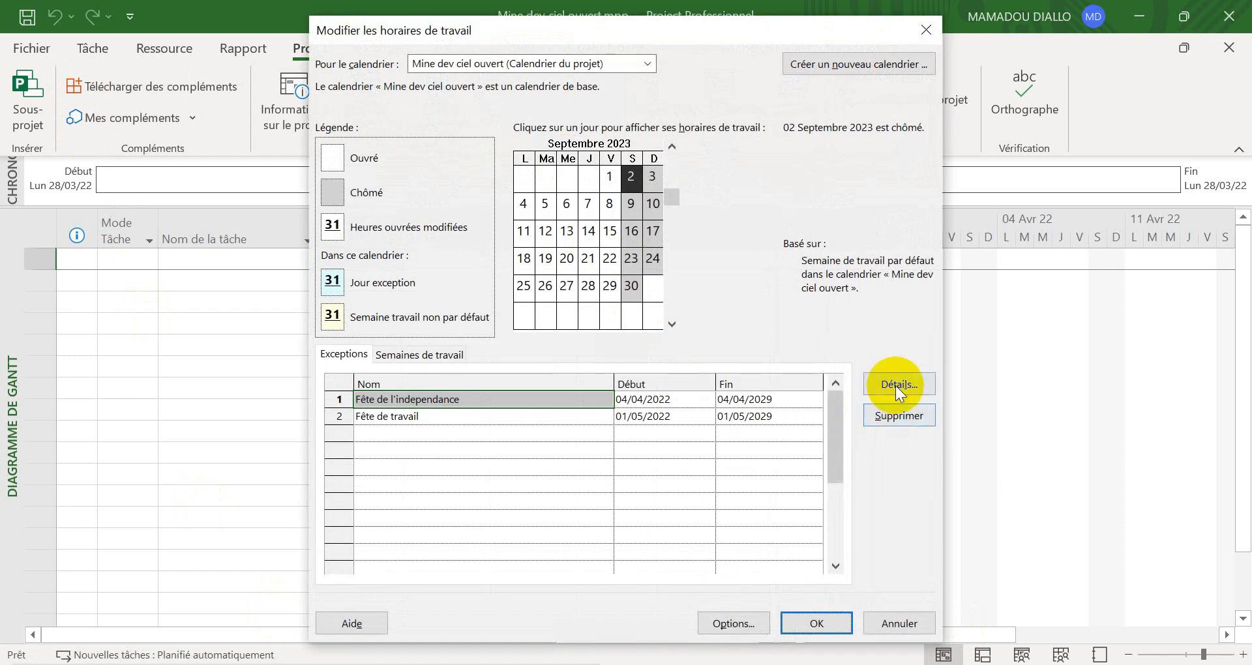
click(929, 21)
click(593, 99)
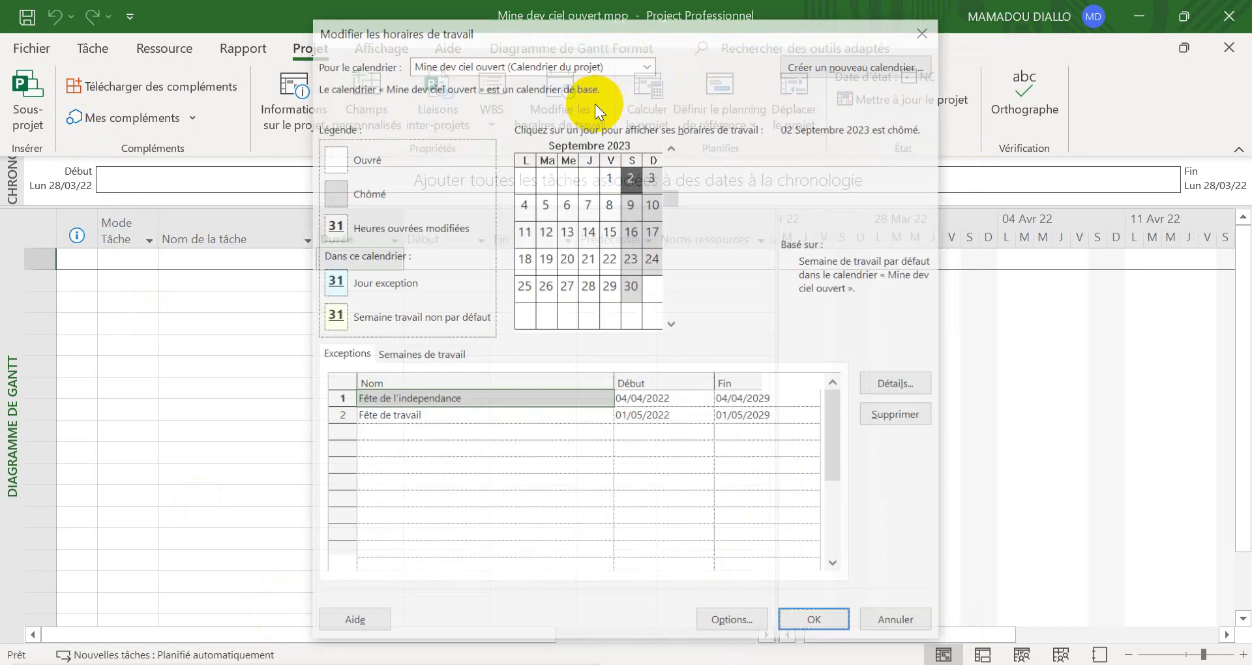
click(738, 622)
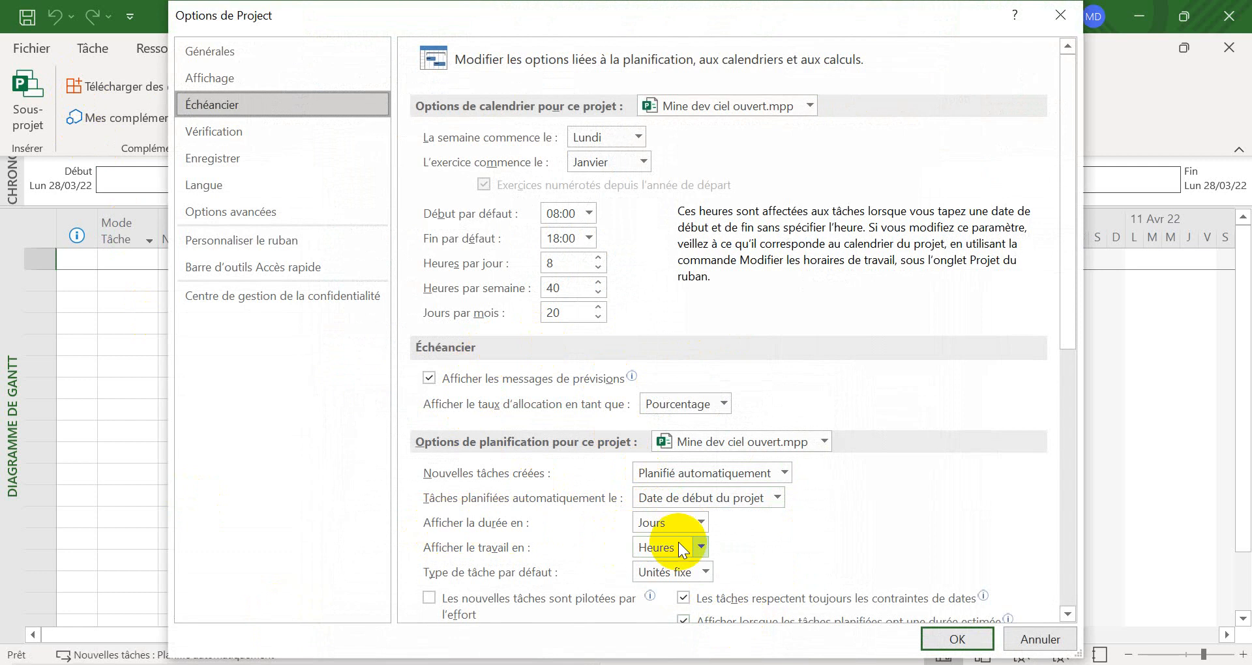
click(701, 523)
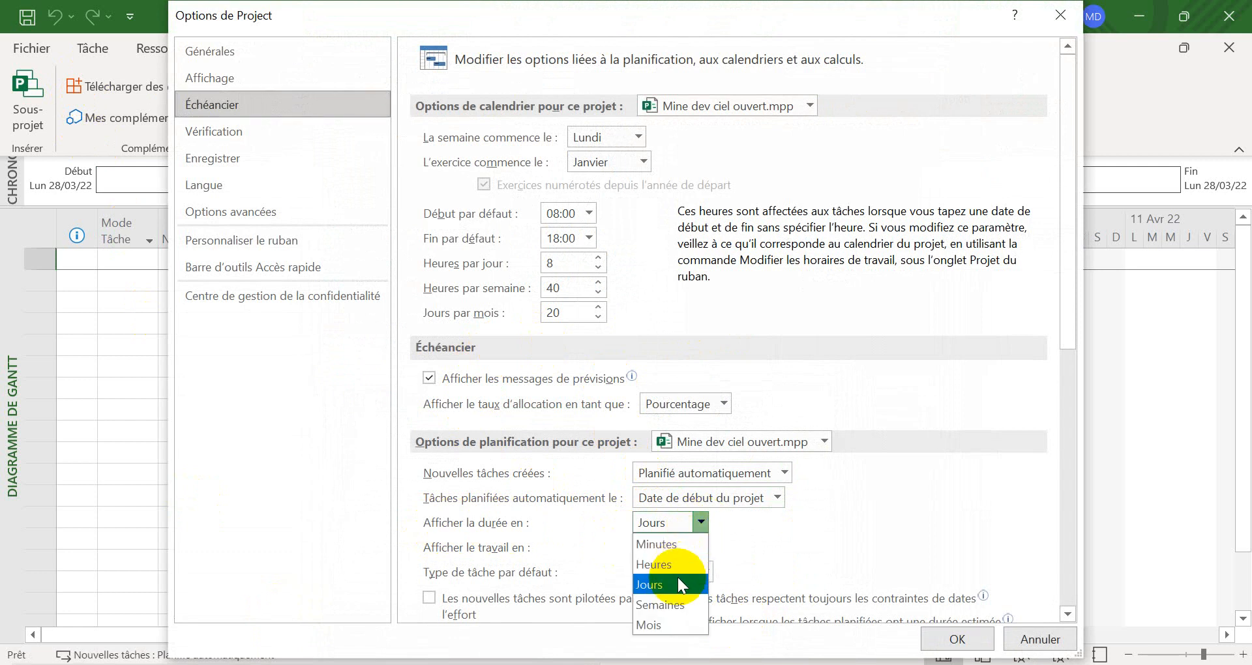
click(654, 624)
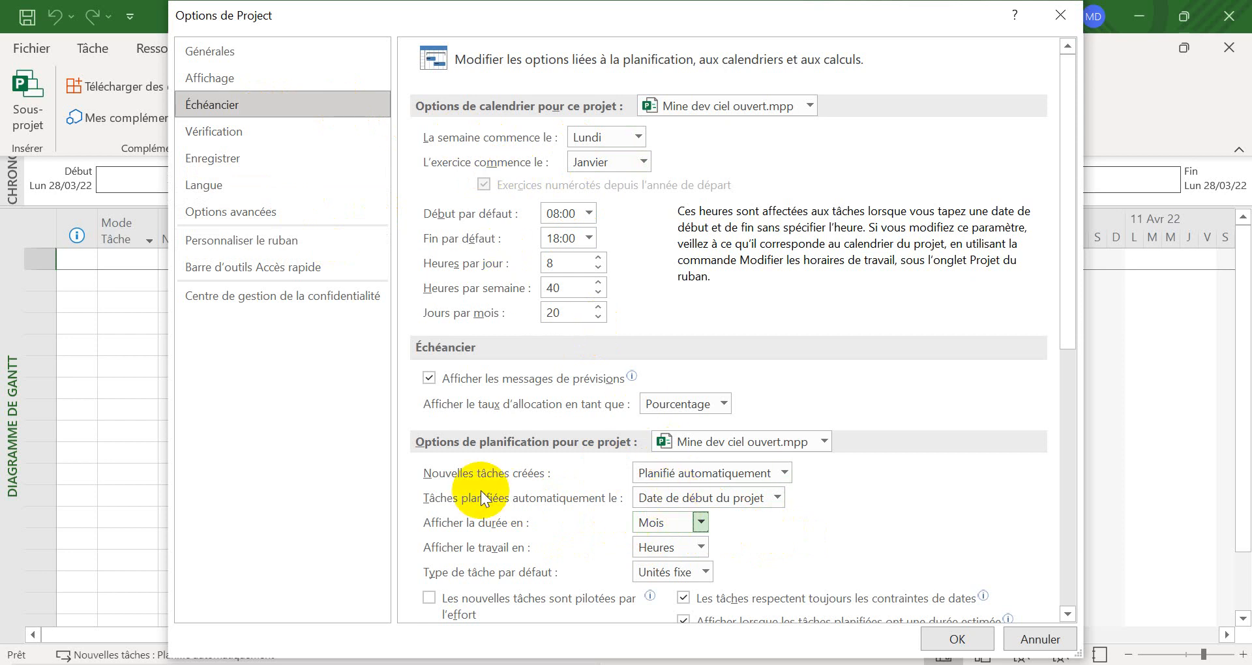
click(958, 639)
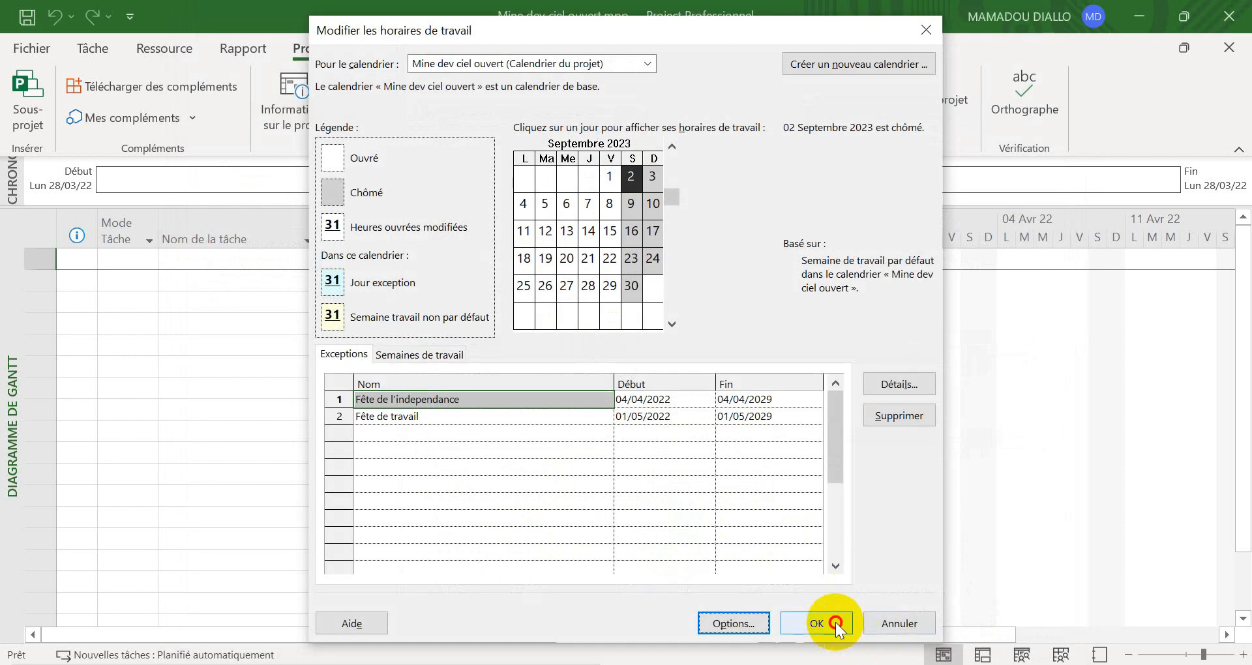
click(835, 622)
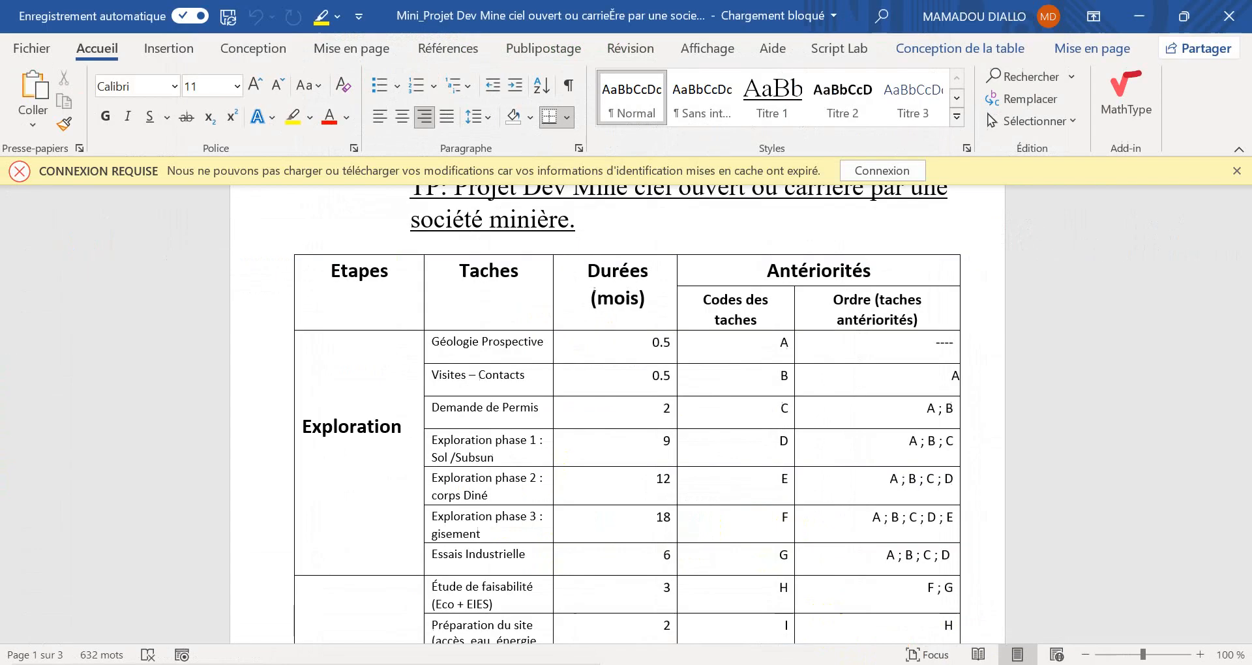
Step: Copy all task names and durations from the Word brief's table and paste them into Project from the first task row, continuing past paste errors
click(432, 340)
drag(433, 341, 638, 515)
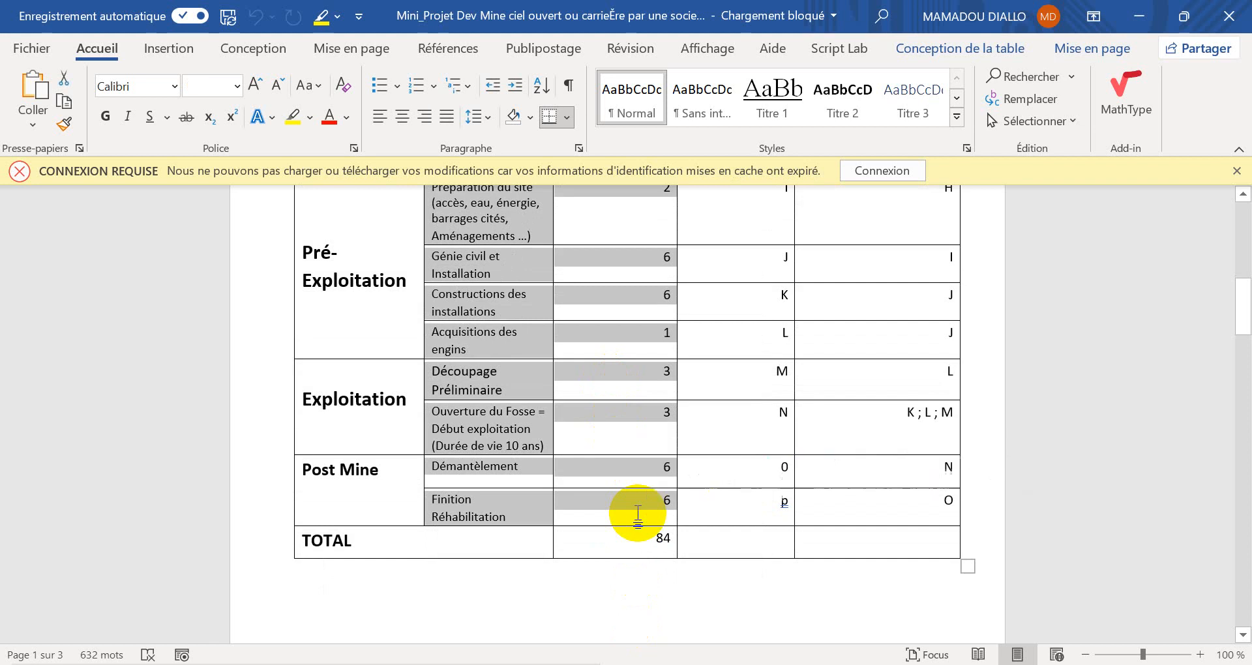
key(ctrl+c)
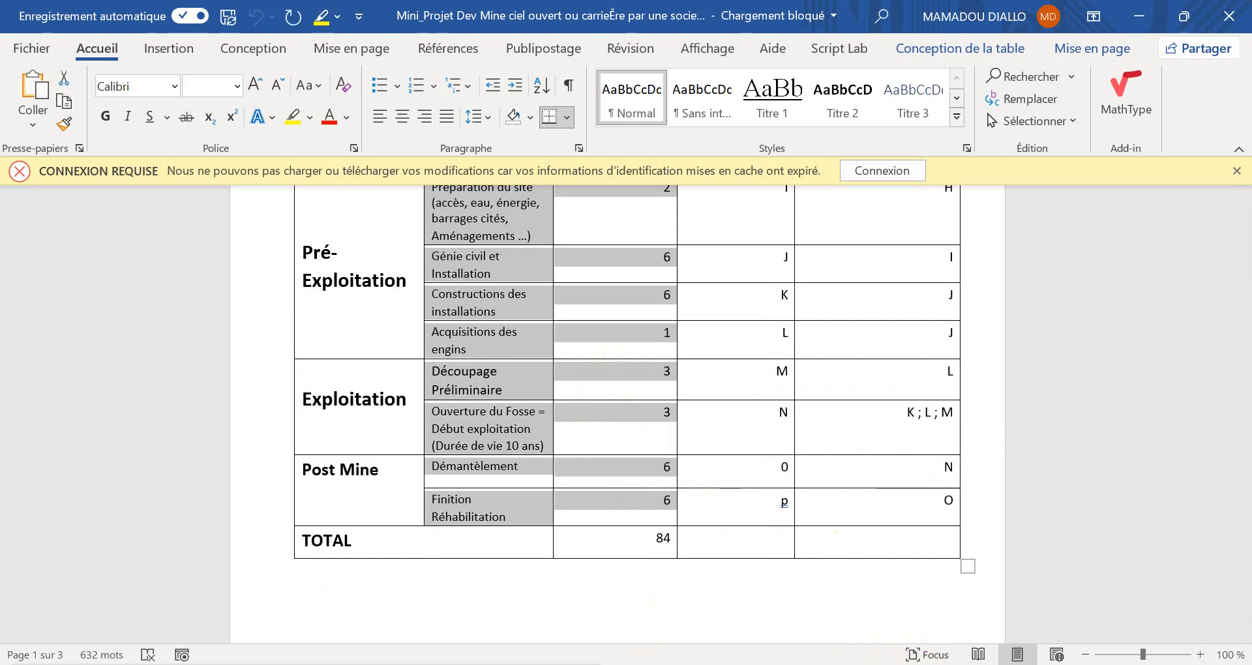
click(926, 664)
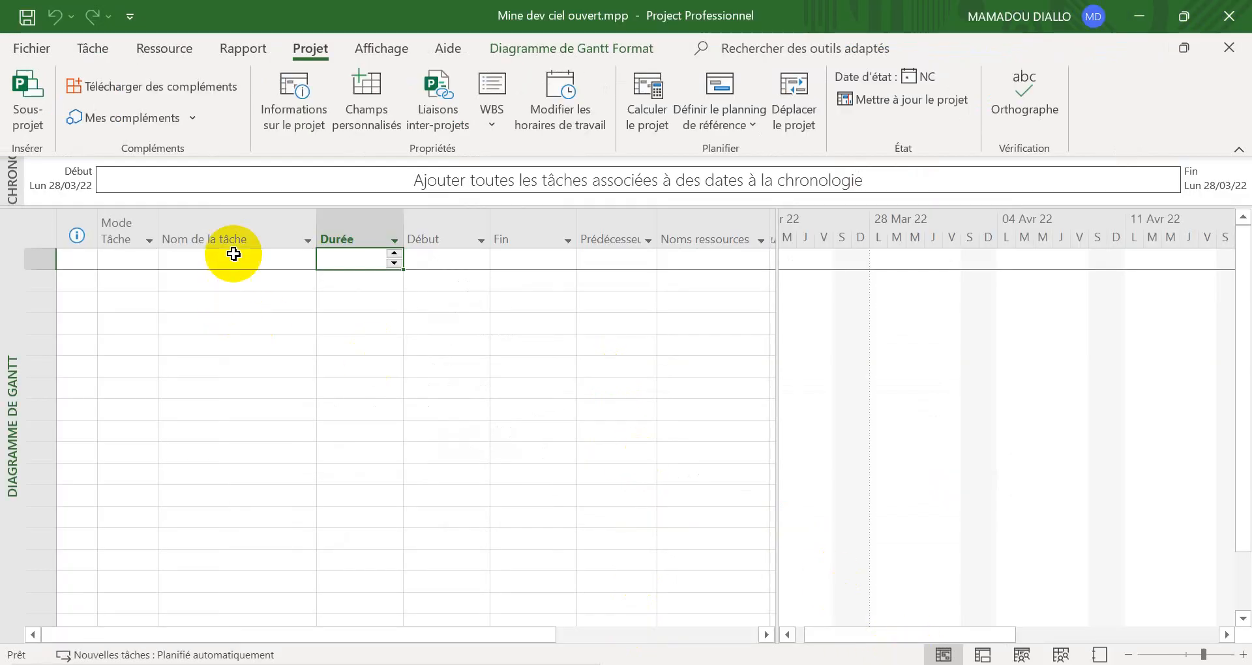
click(233, 258)
key(ctrl+v)
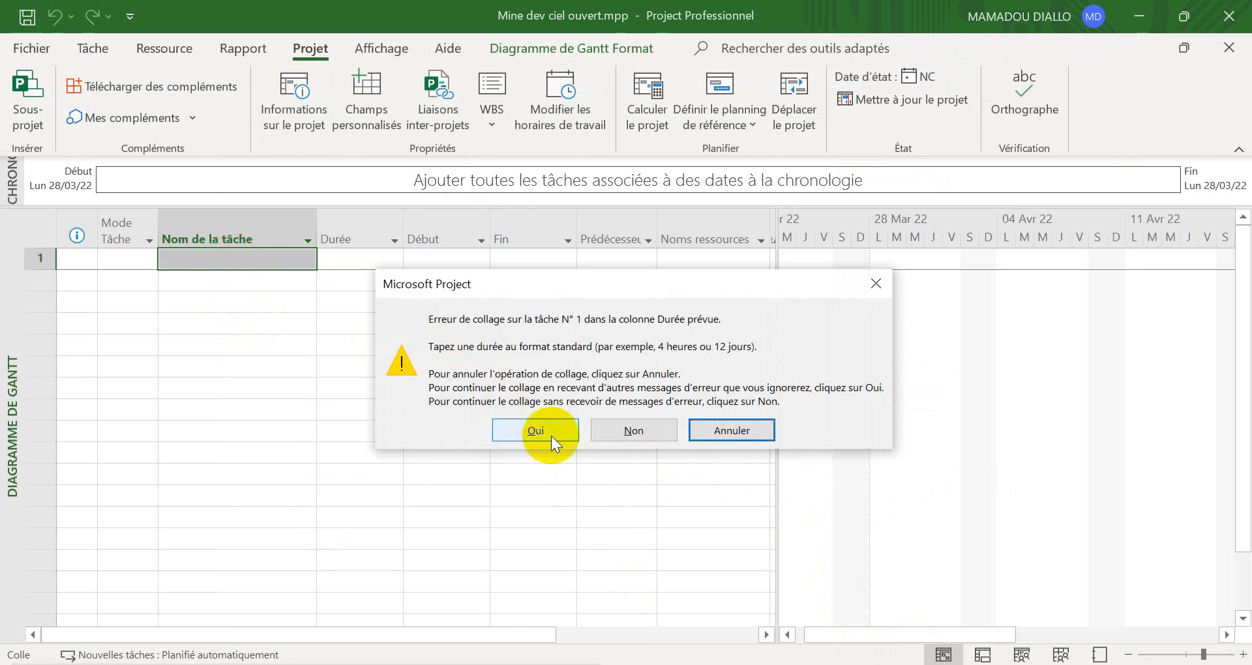
click(536, 431)
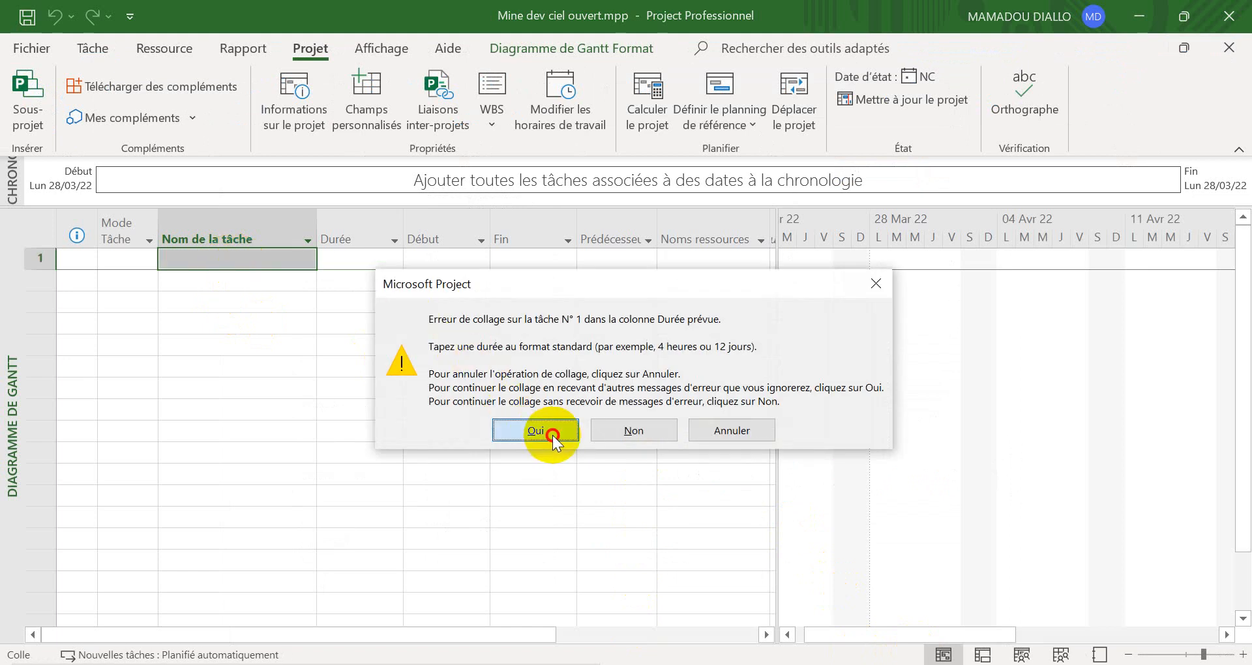
click(536, 431)
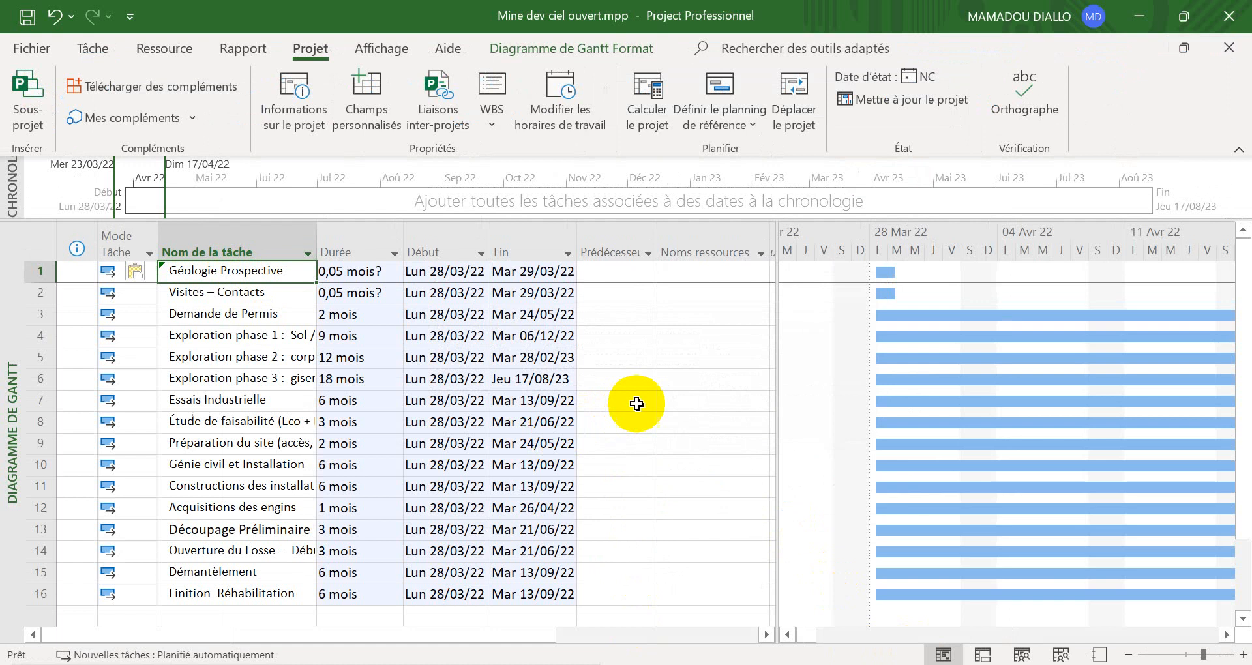
Step: Correct the durations of the tasks Géologie Prospective and Visites – Contacts to 0,5 mois each
click(341, 272)
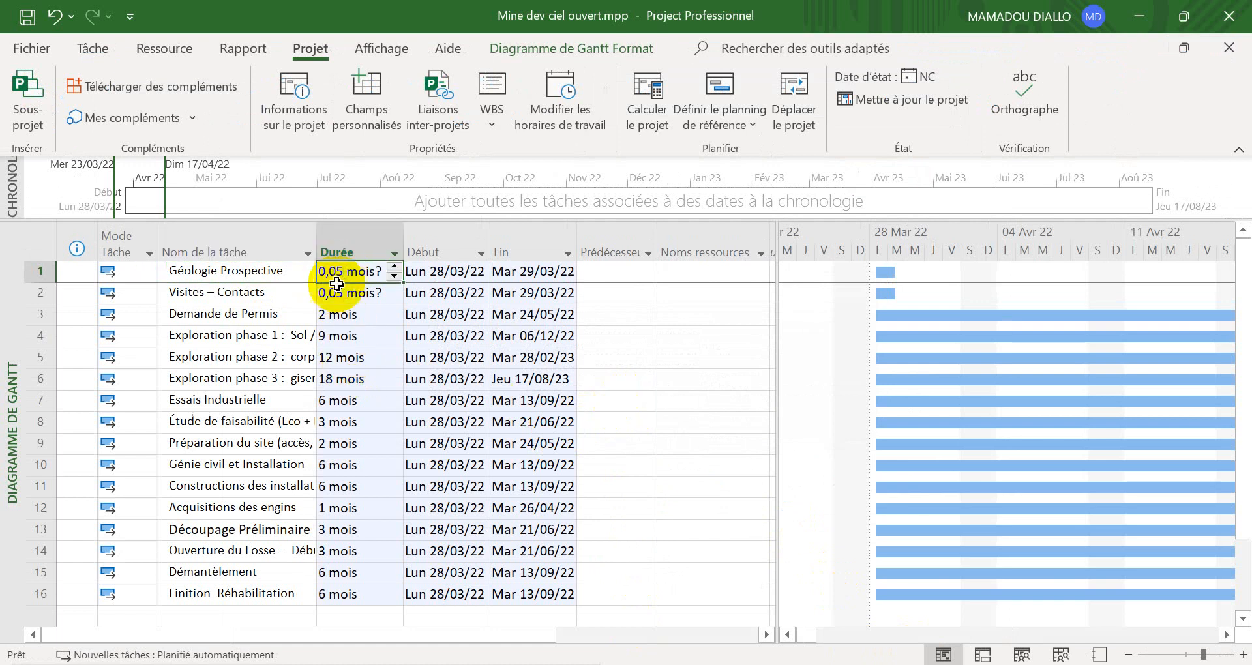
click(336, 272)
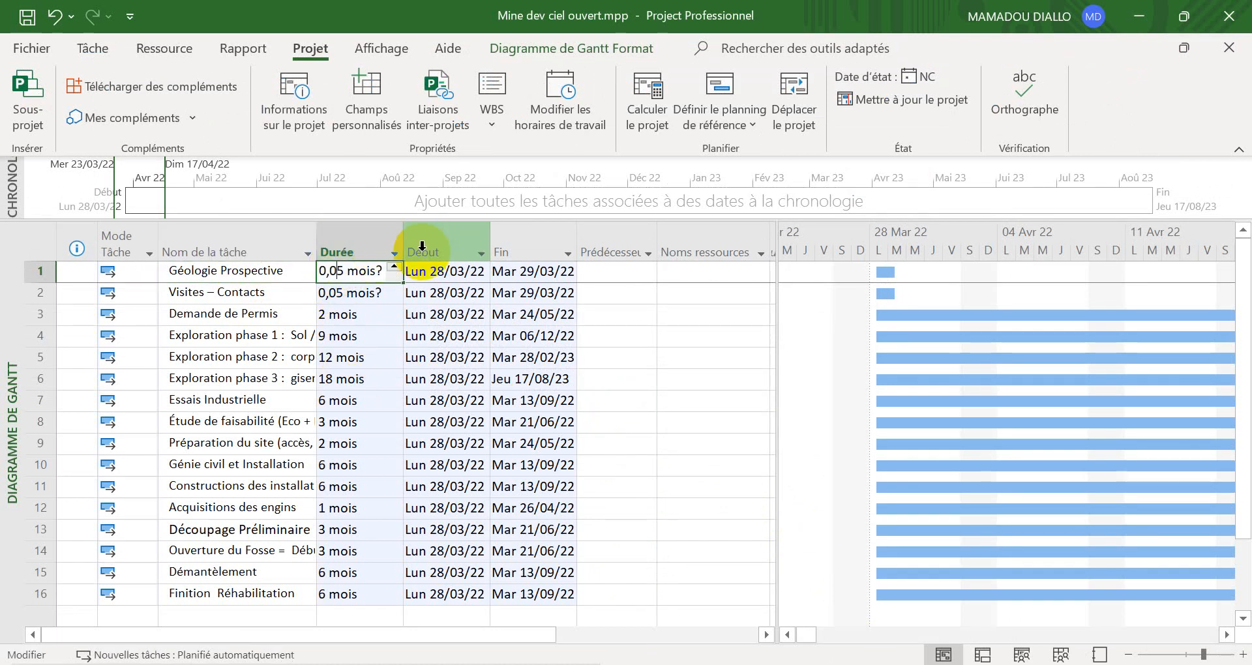
key(BackSpace)
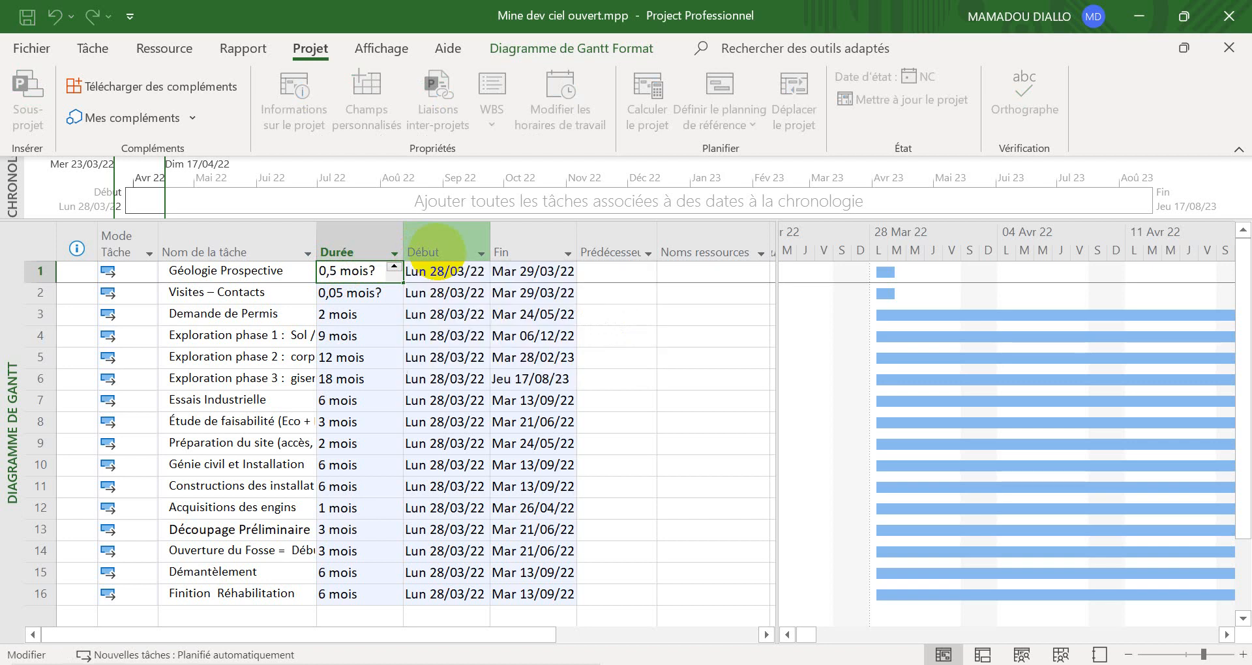
click(331, 291)
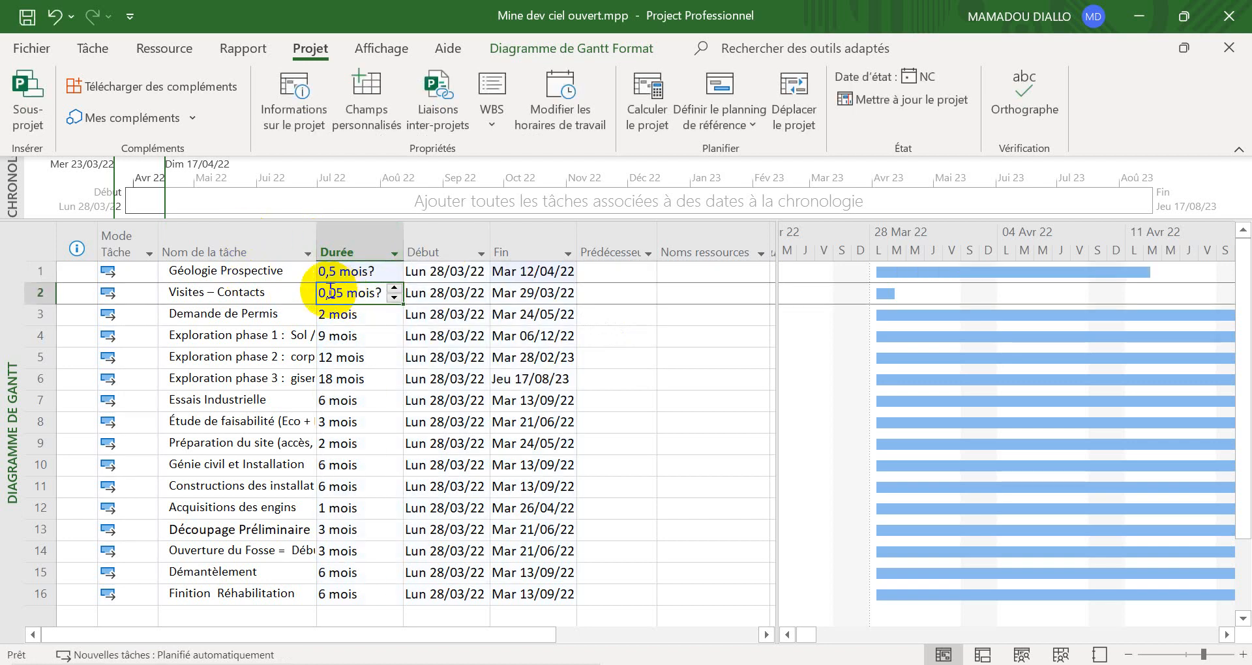
click(331, 291)
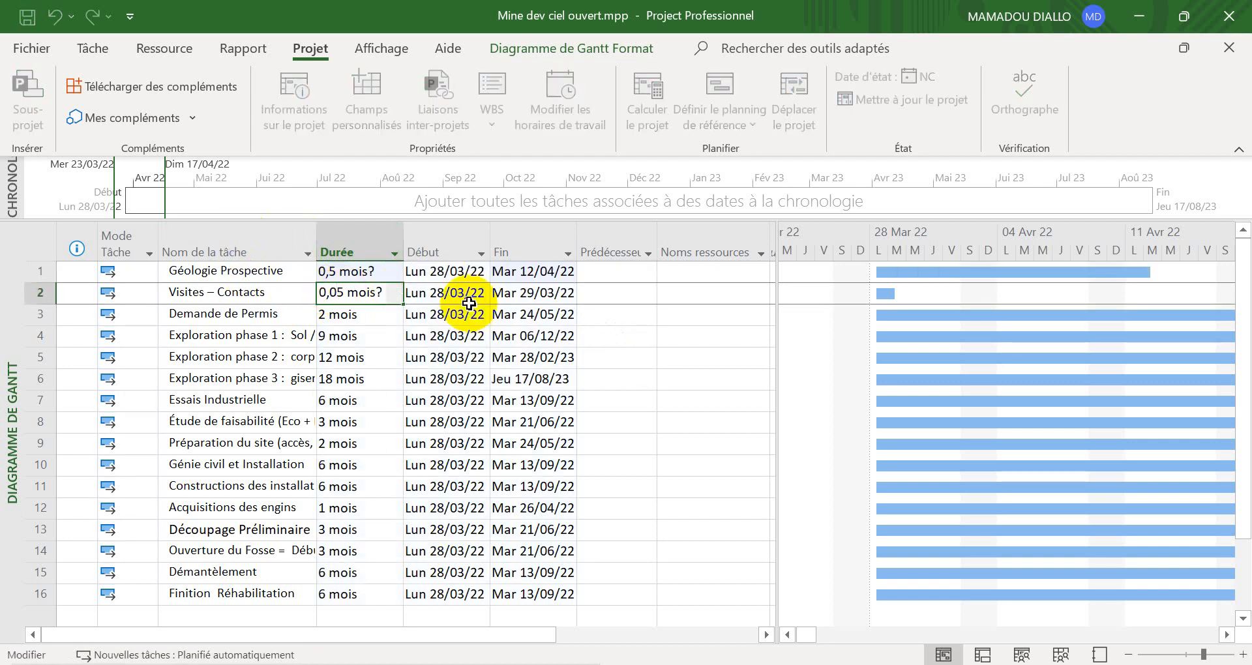
key(BackSpace)
click(344, 350)
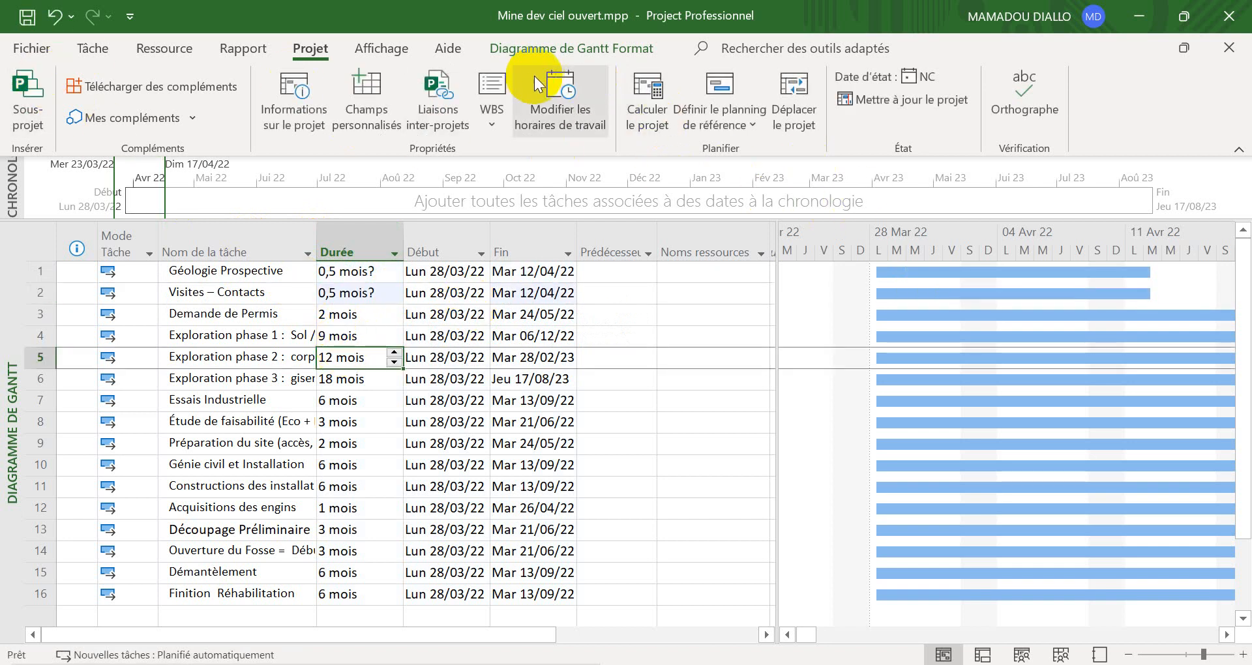
Step: Set the project's schedule options to display durations in months (Mois), leaving the working-time calendar as it is
click(557, 96)
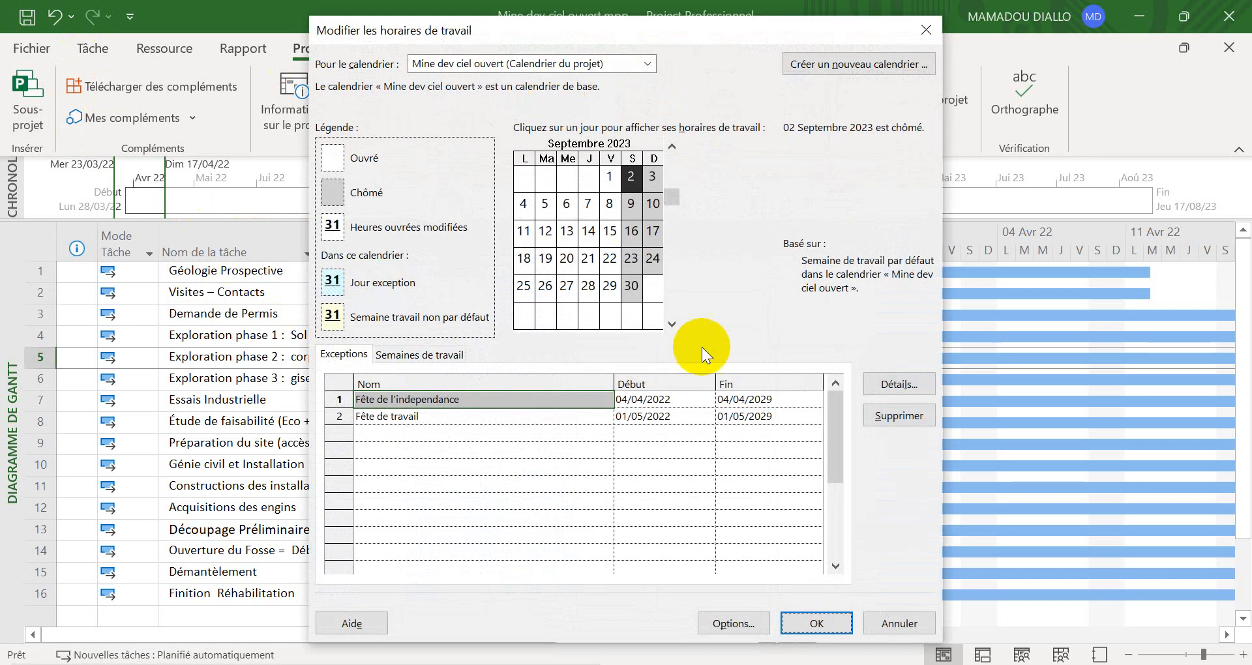
click(721, 622)
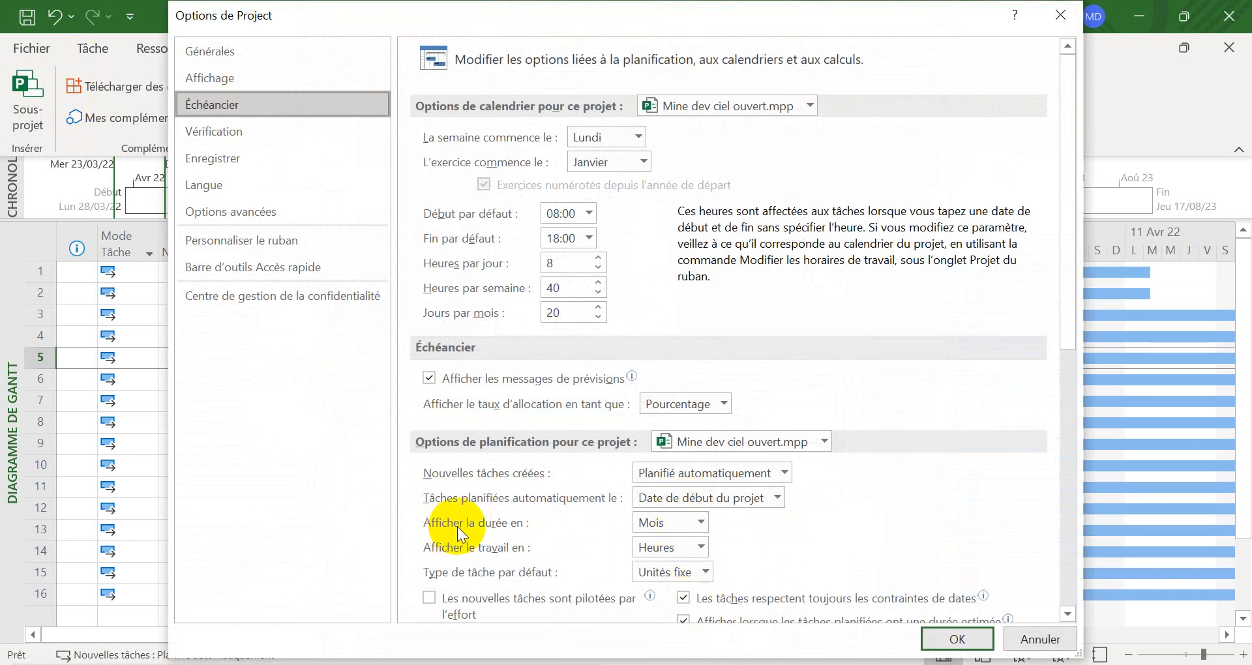
click(663, 518)
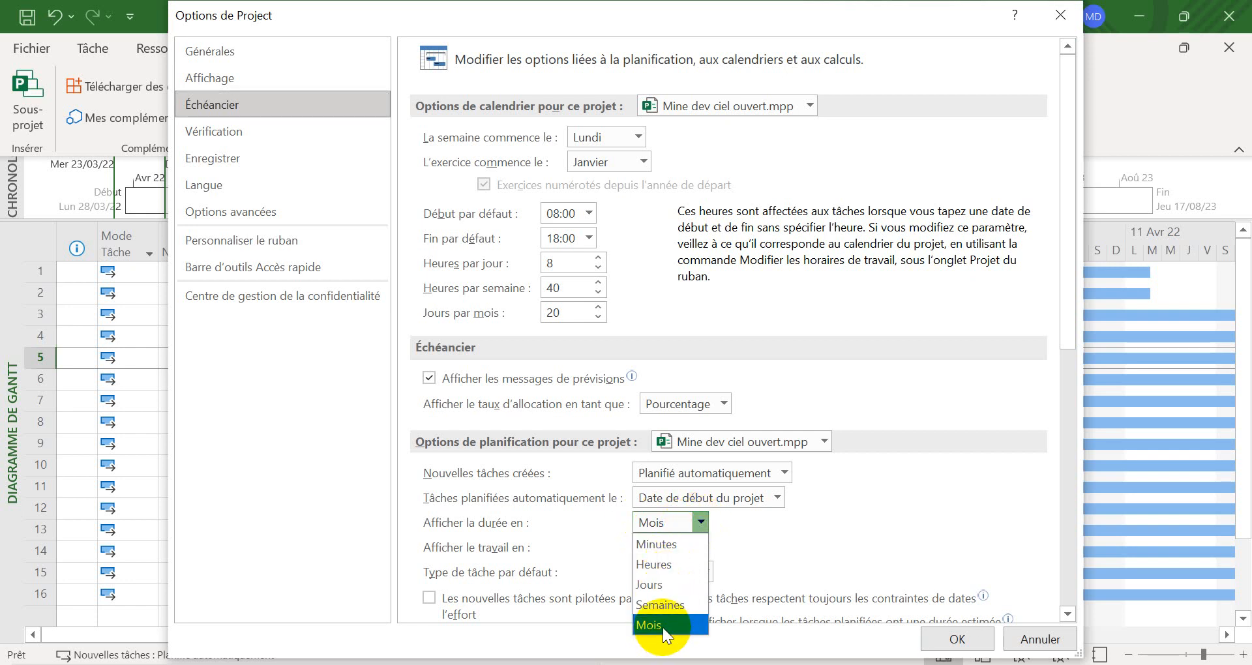
click(664, 624)
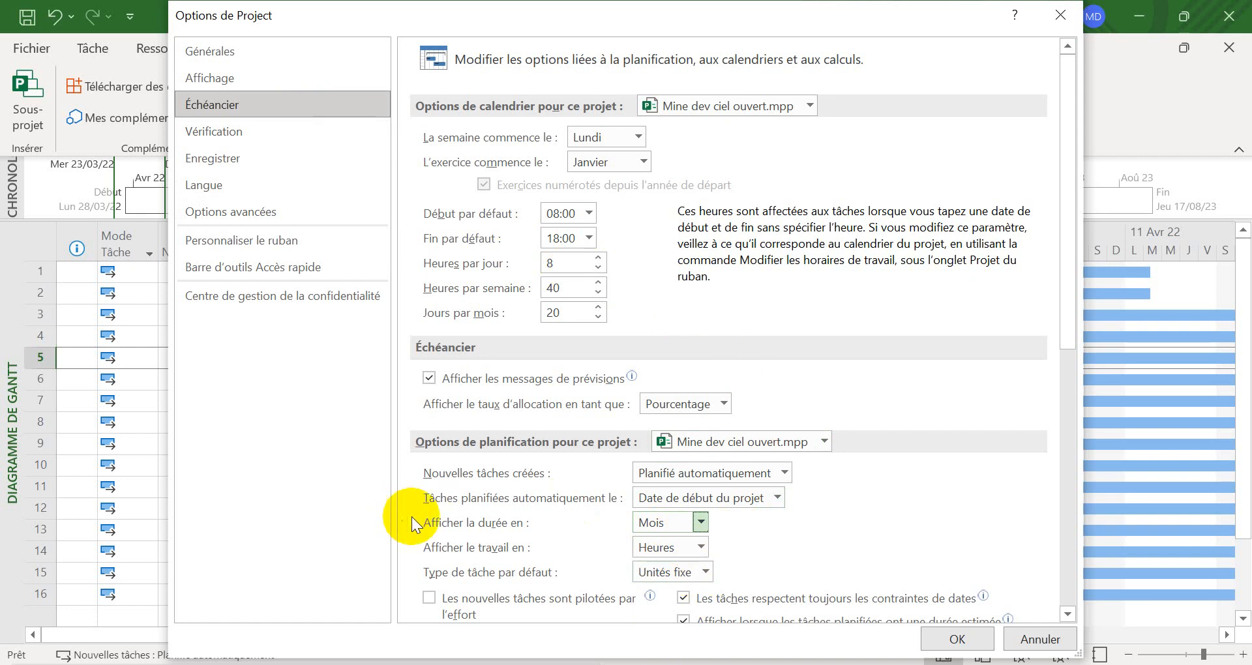
click(701, 524)
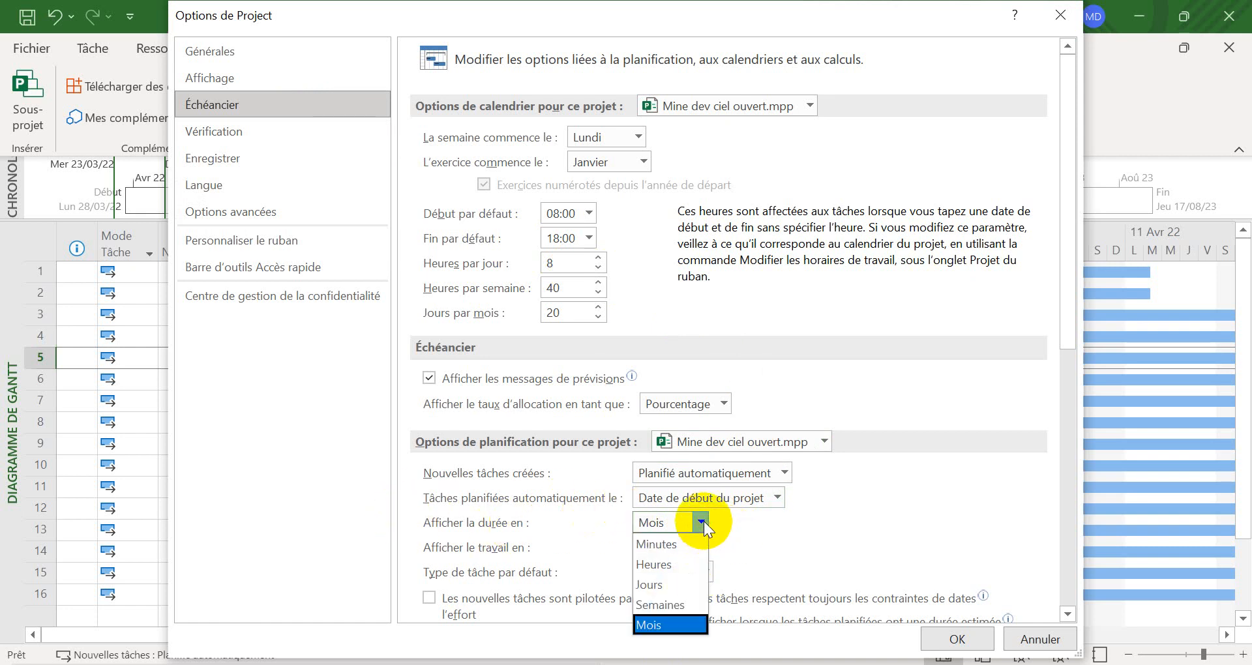
click(701, 522)
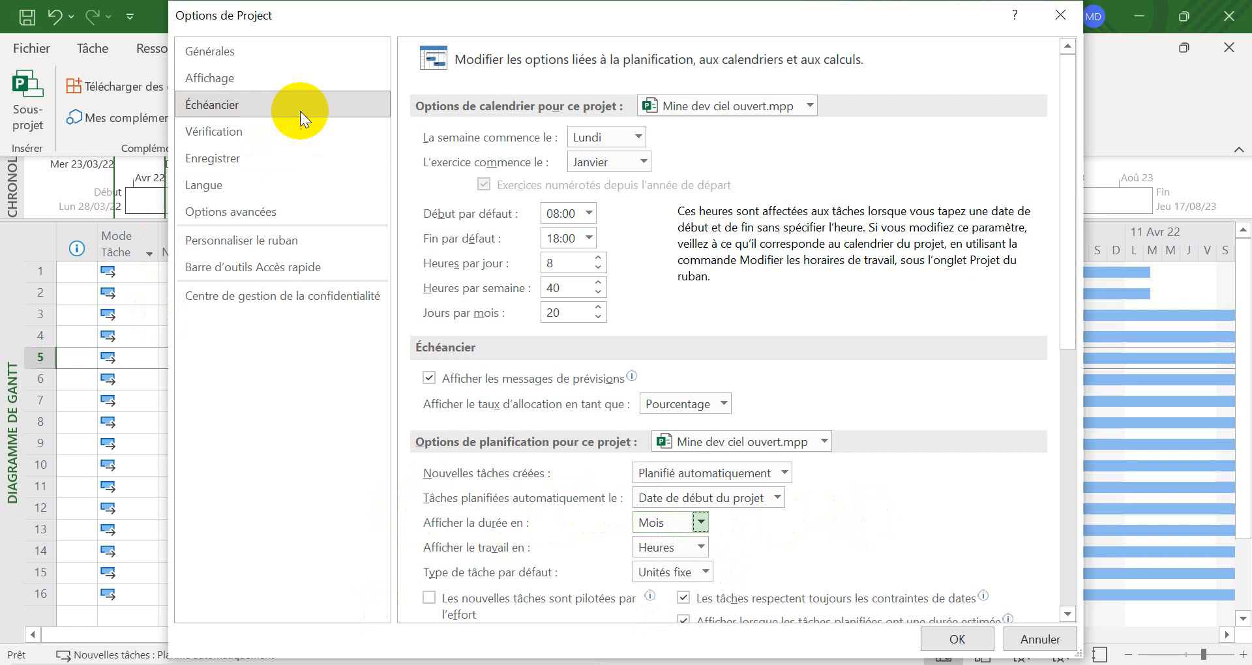
click(311, 99)
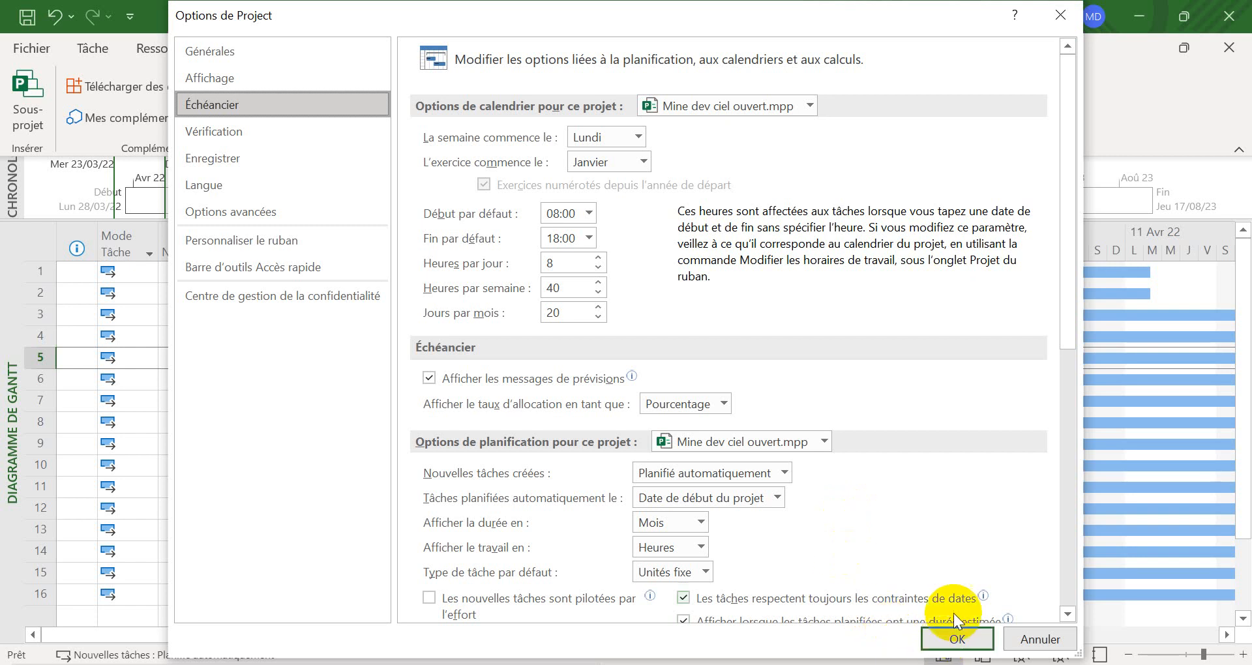
click(951, 644)
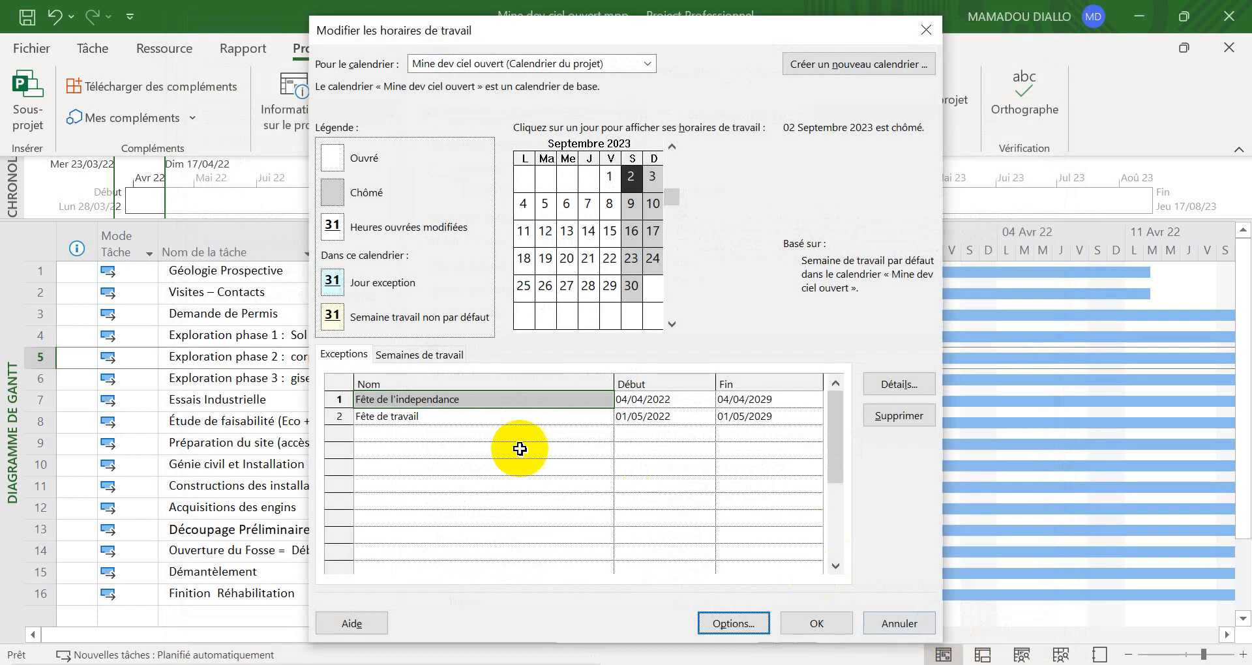
click(874, 624)
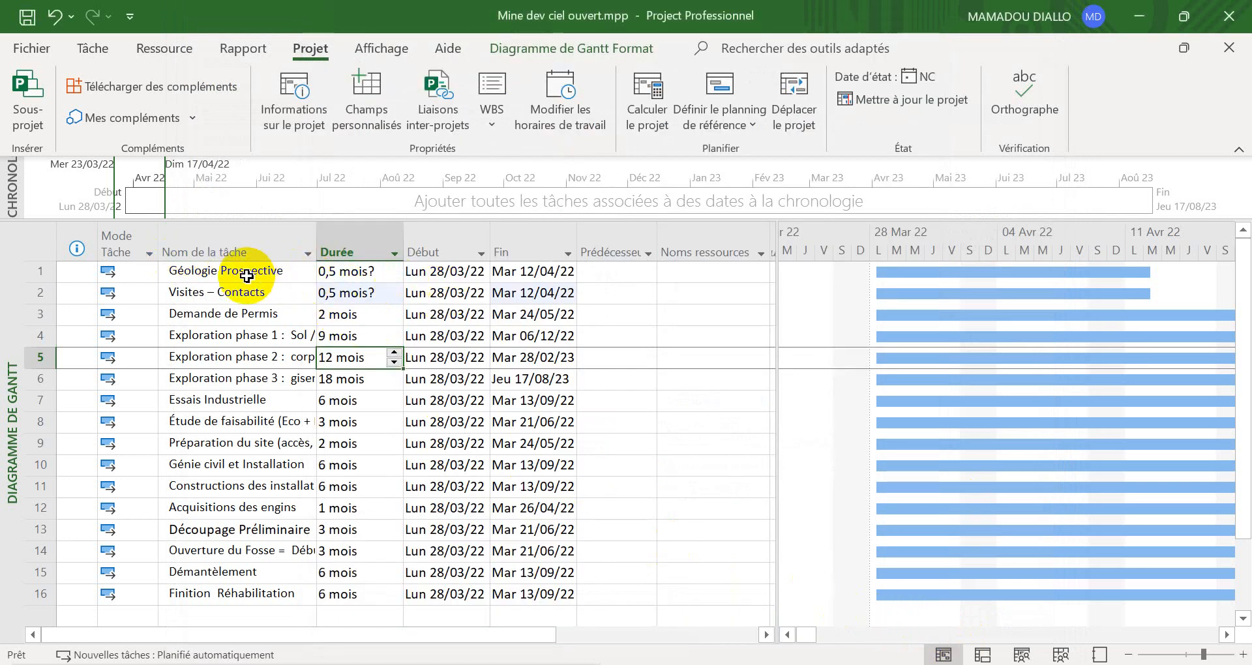
Step: Switch to the Word assignment document, check the tasks and their durations in the table, and return to Project
click(773, 616)
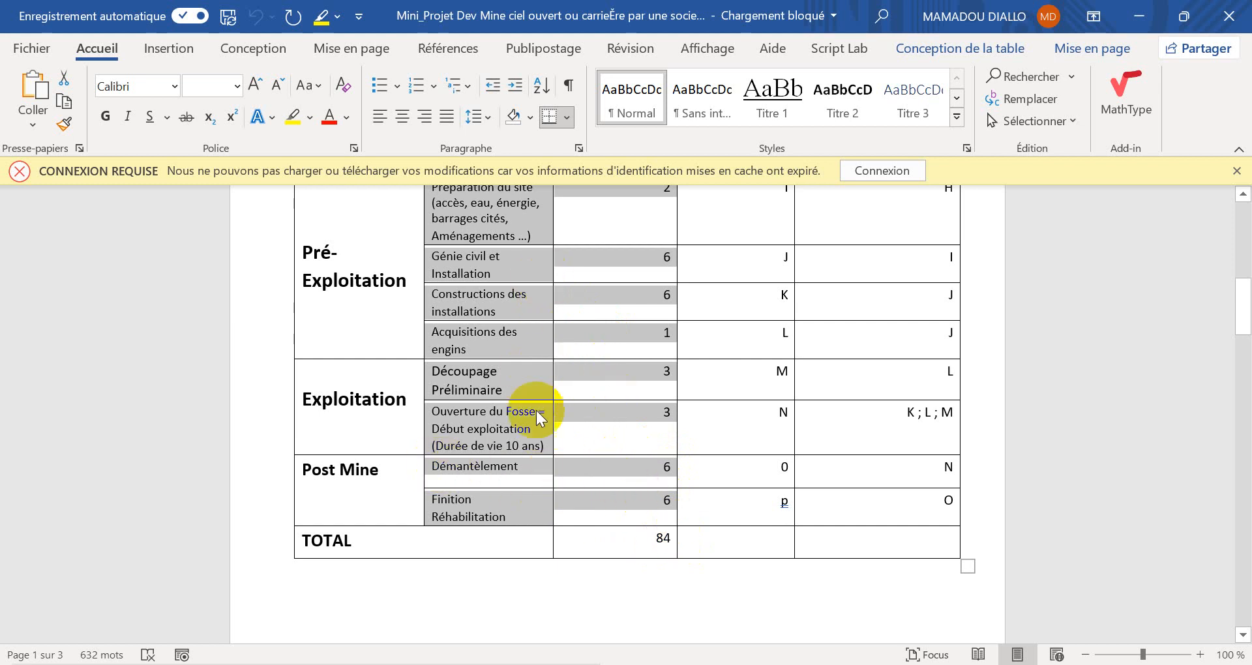
scroll(541, 388, up, 7)
scroll(545, 388, up, 6)
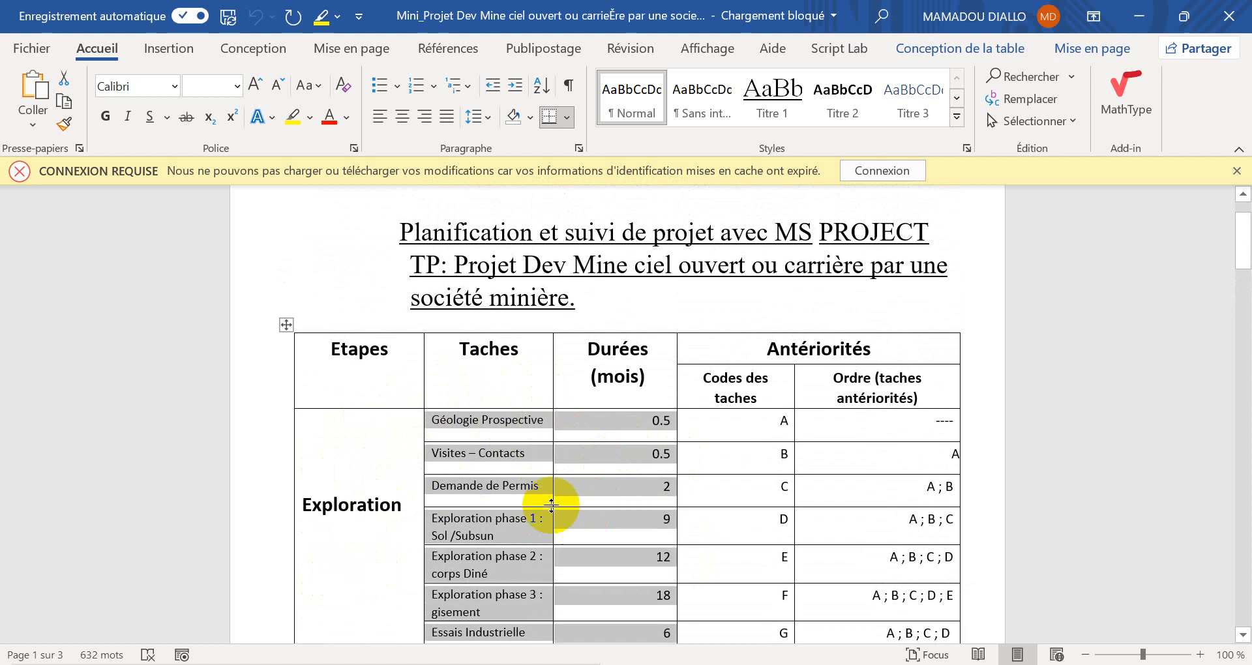
scroll(590, 507, down, 1)
scroll(590, 507, down, 20)
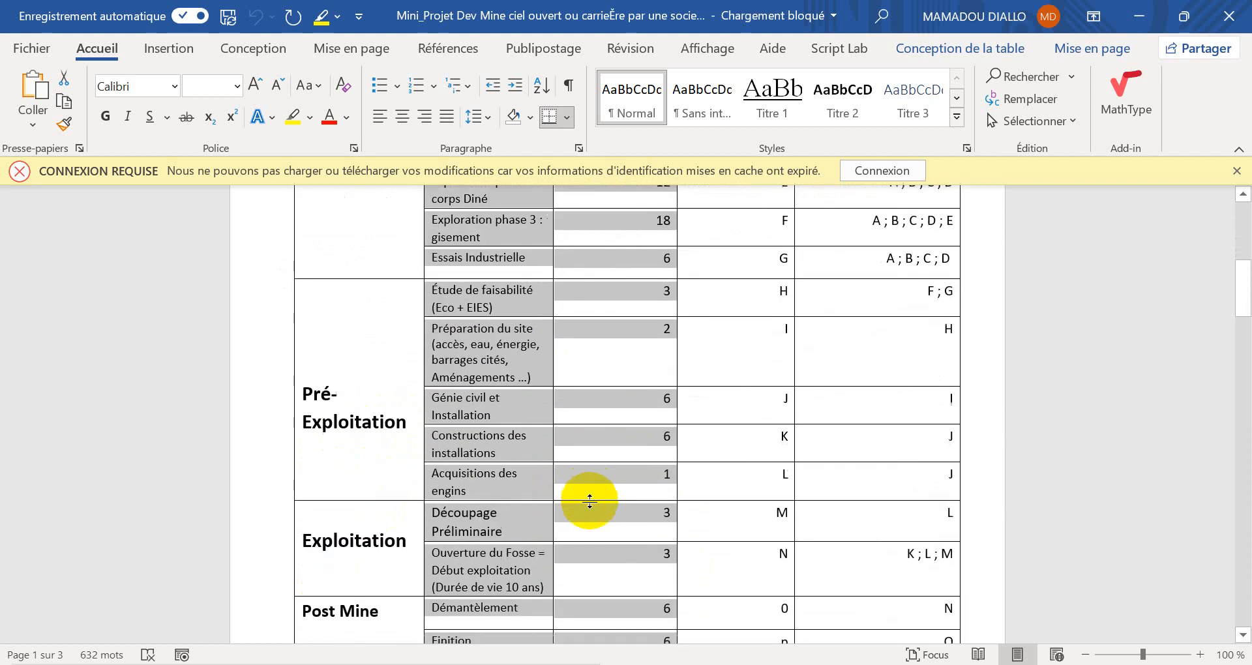
scroll(596, 496, up, 10)
scroll(596, 496, up, 14)
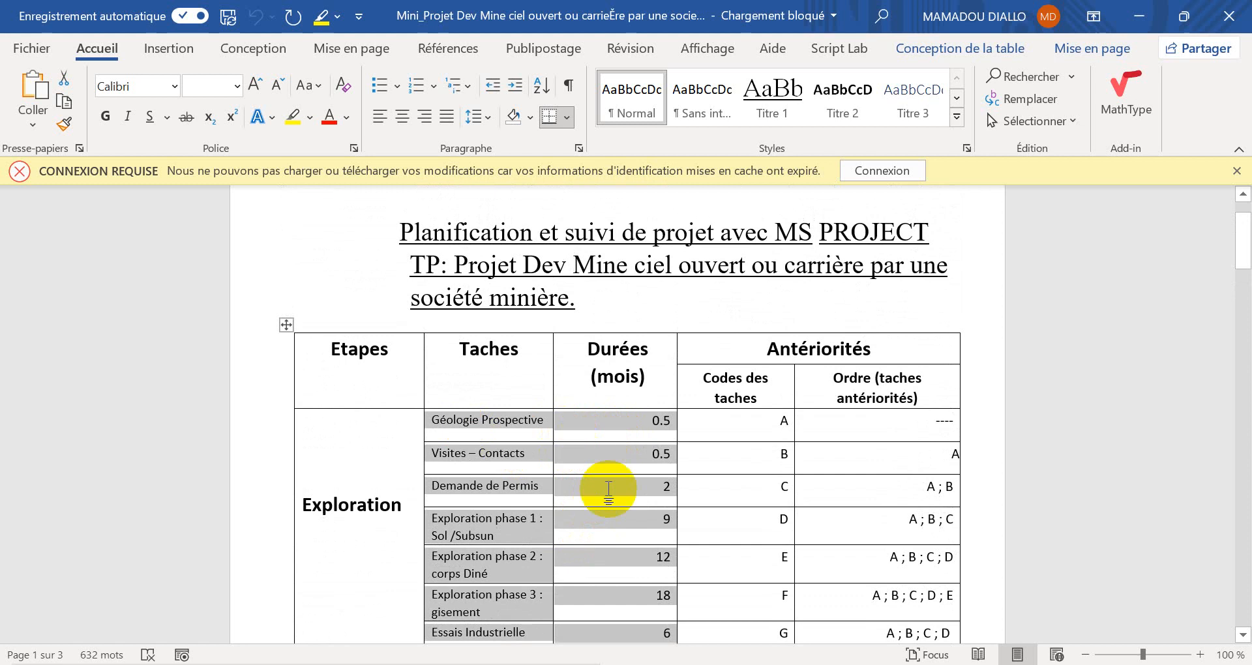
key(alt+Tab)
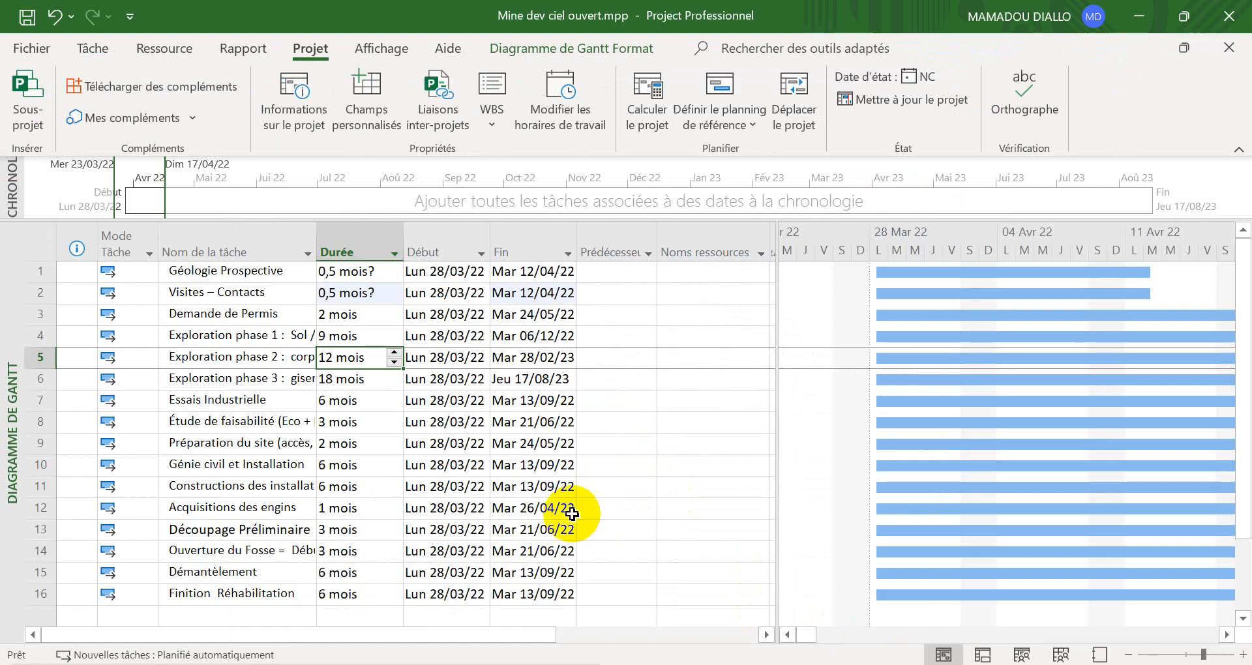
Step: Change the durations of Géologie Prospective and Visites – Contacts to 0,5 mois, removing the estimate question mark
click(377, 273)
click(380, 274)
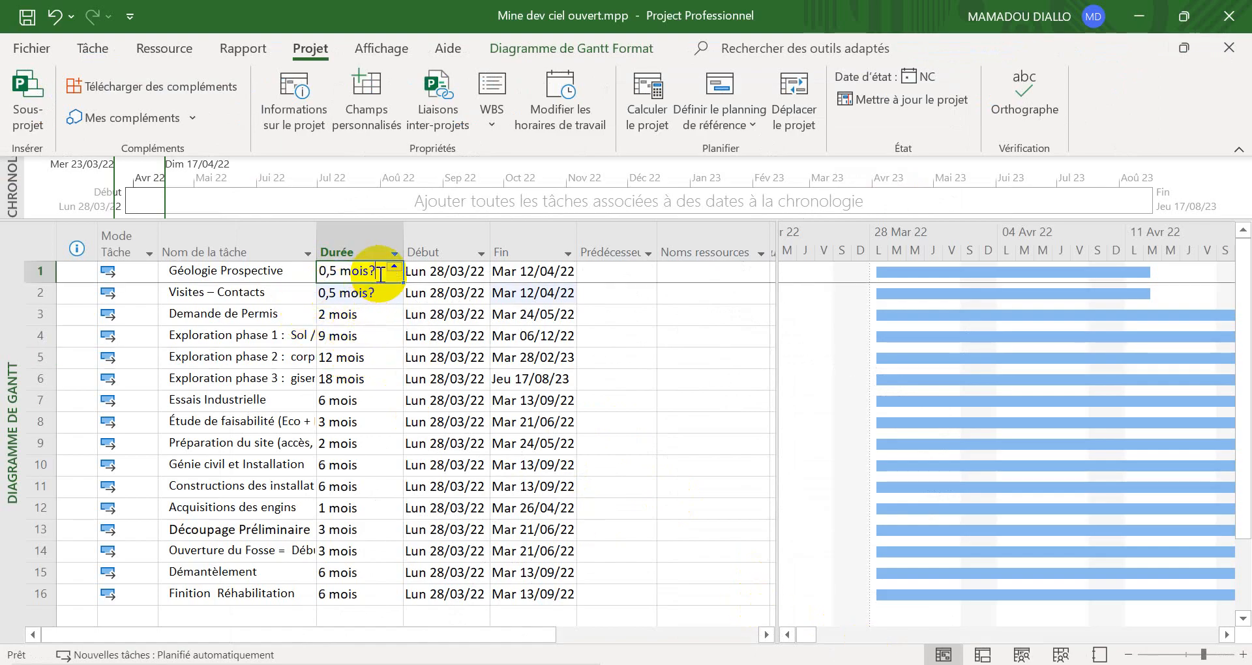
key(BackSpace)
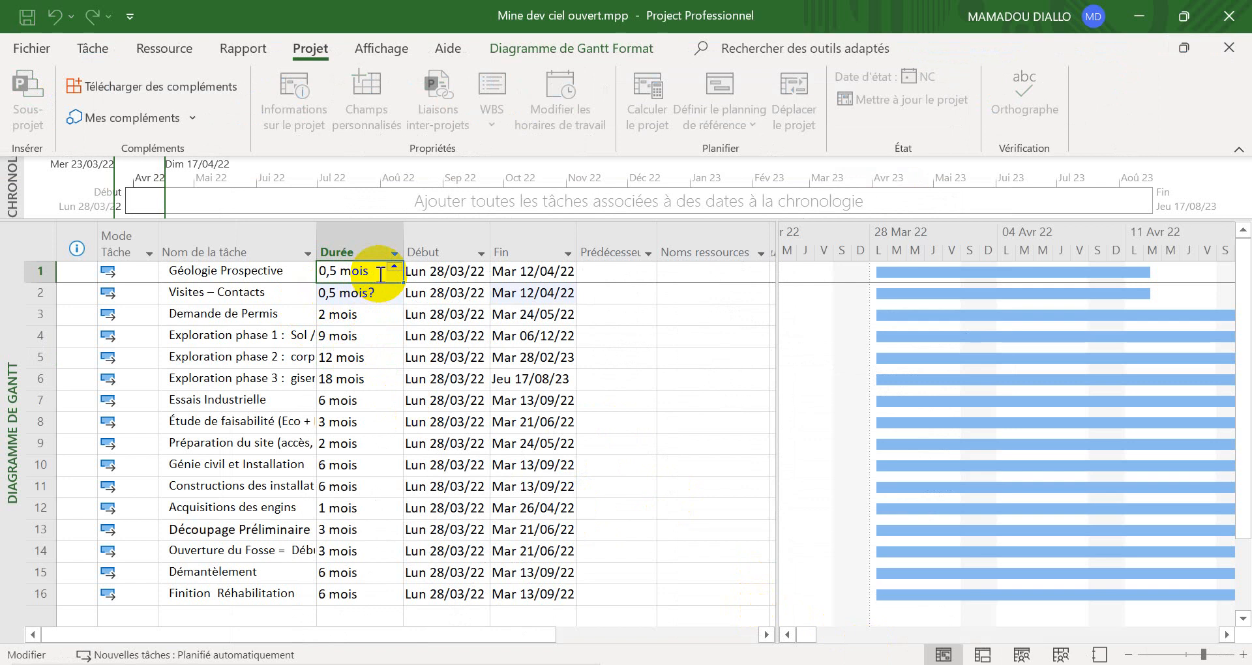
click(380, 293)
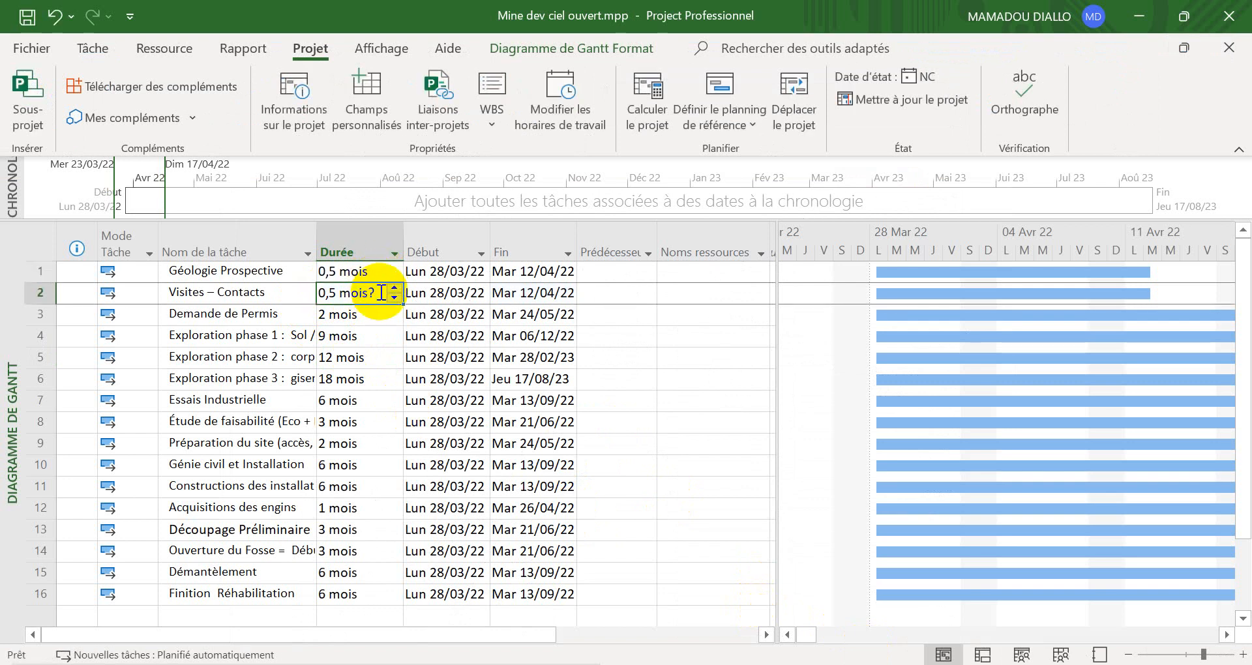
click(383, 293)
key(BackSpace)
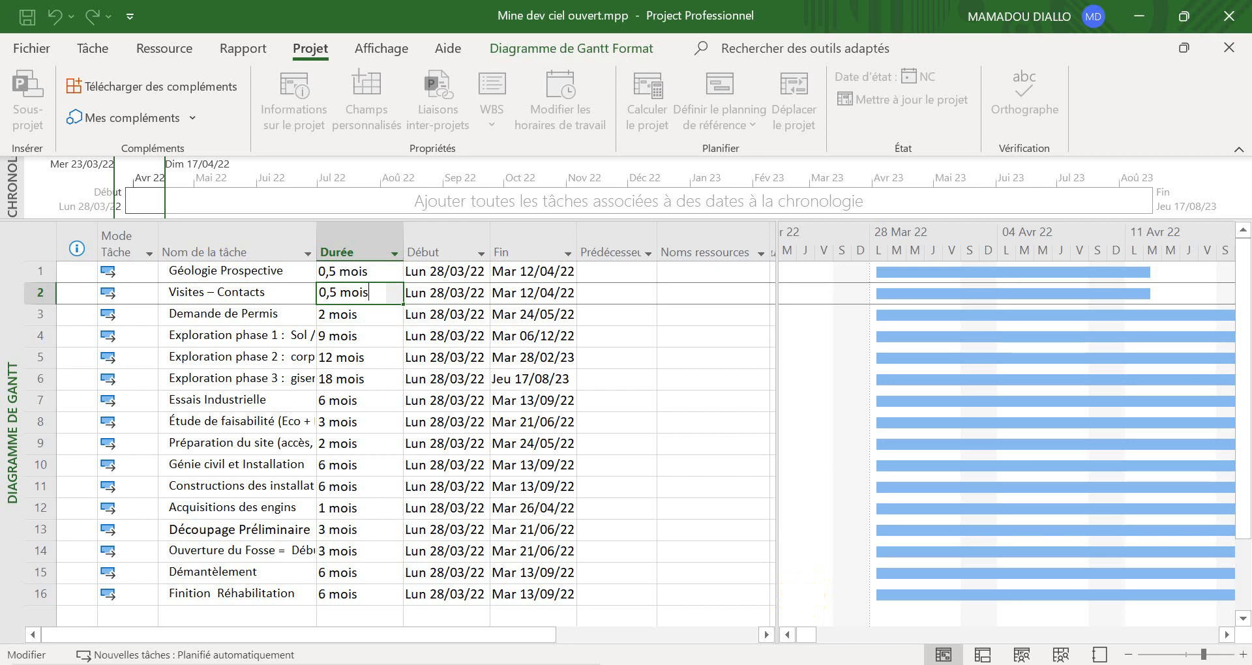
Step: Switch to the Word assignment document and examine how the table groups tasks into project stages, from Exploration to Post Mine
click(978, 664)
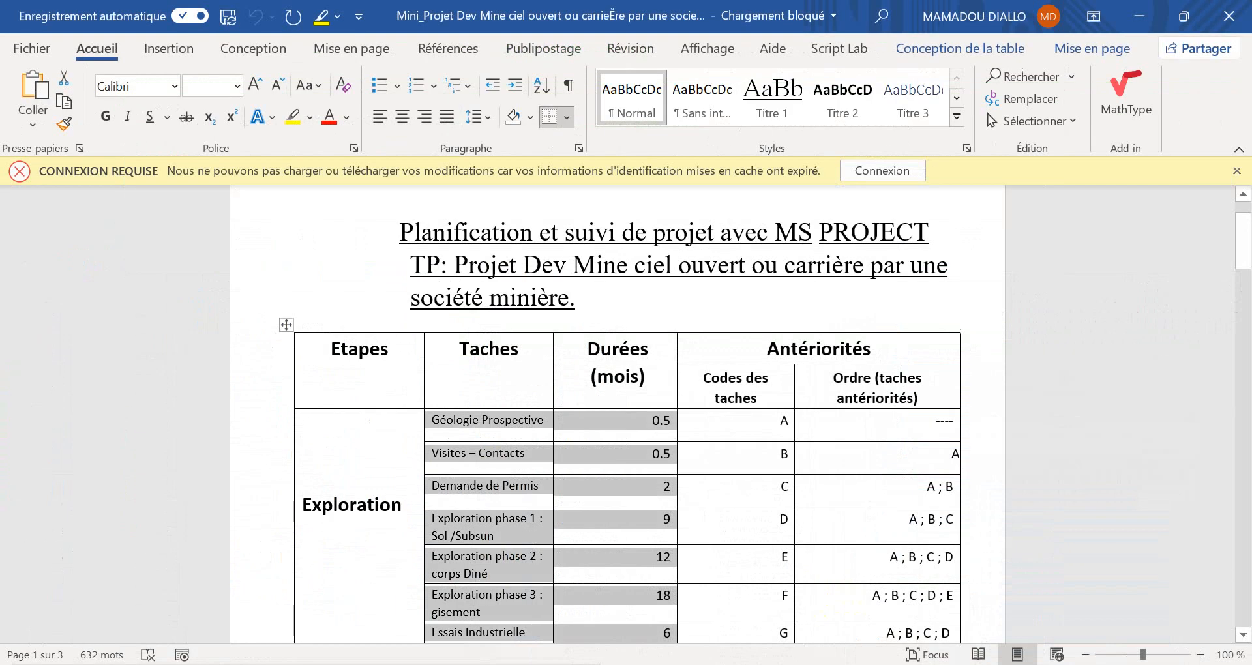
scroll(365, 497, up, 1)
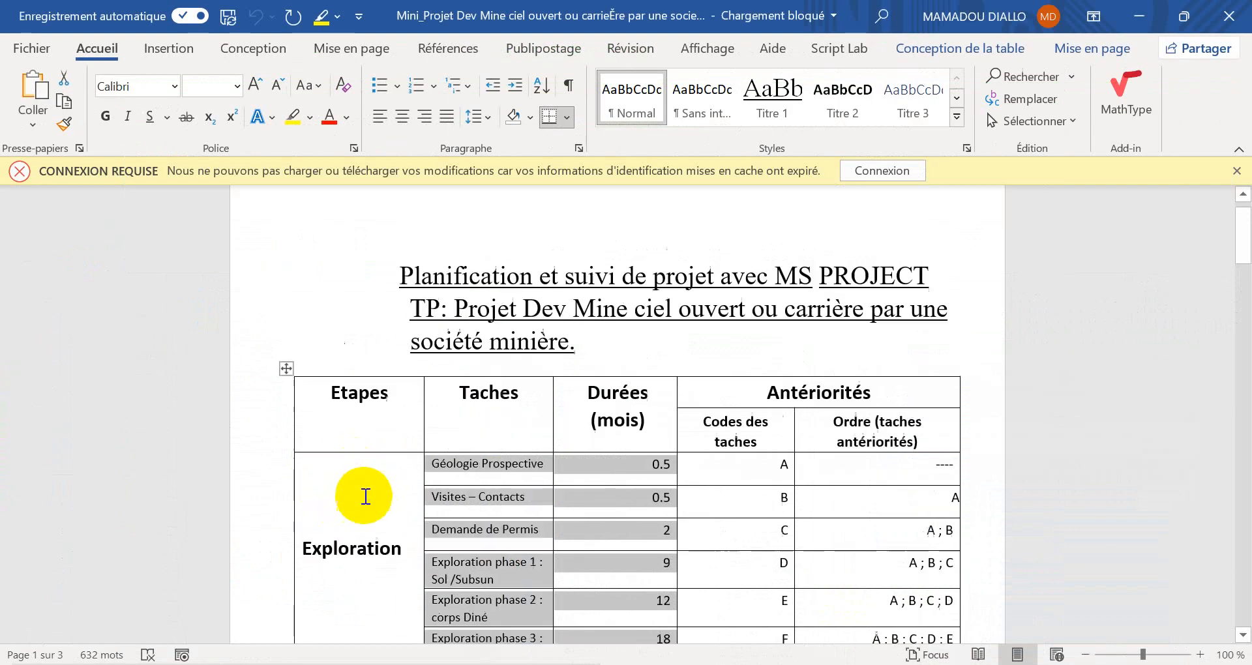
scroll(360, 495, down, 7)
scroll(366, 487, up, 5)
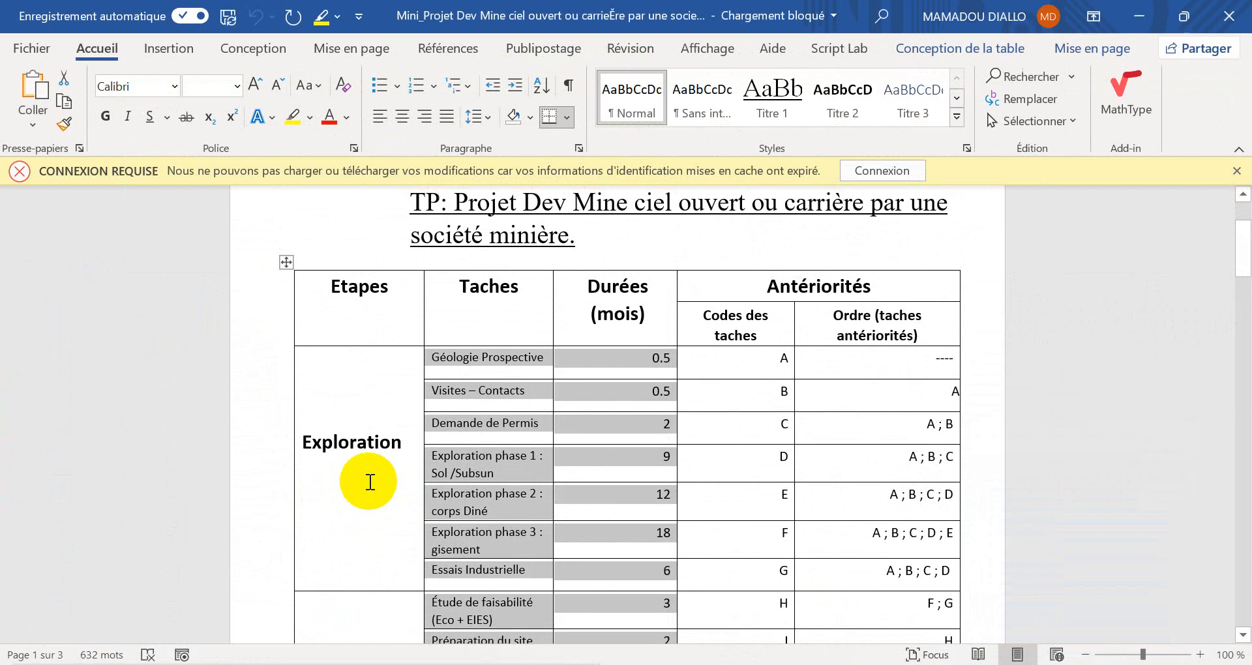
scroll(370, 479, down, 8)
scroll(369, 474, up, 15)
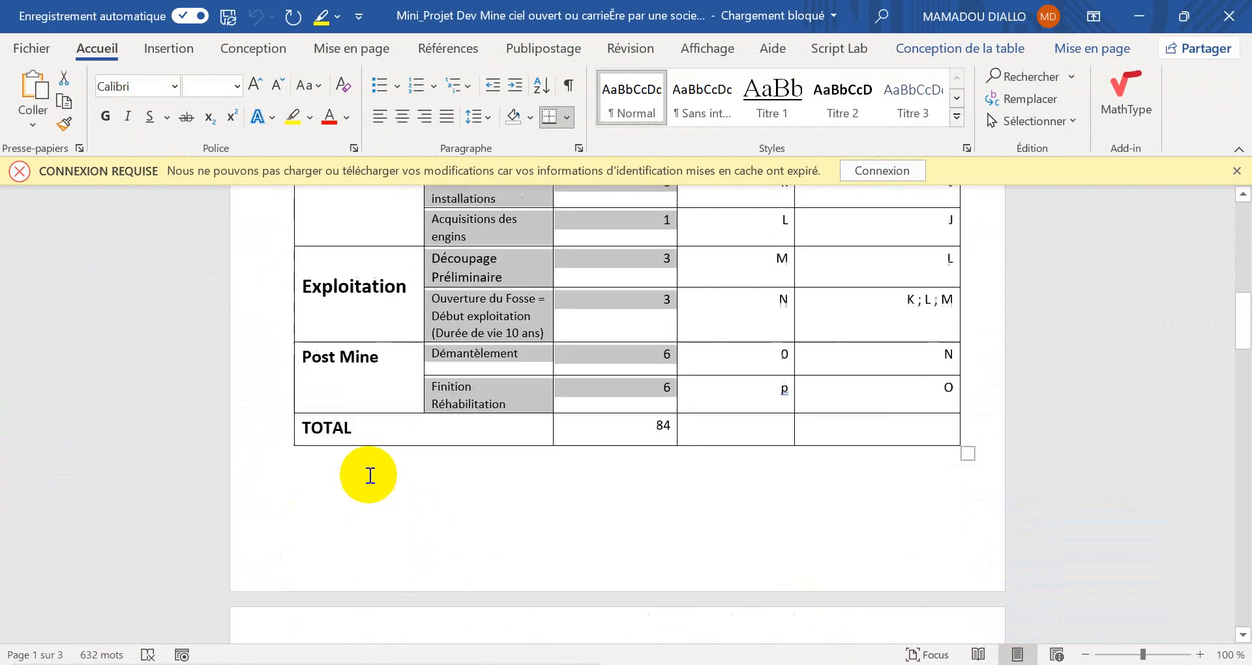
scroll(369, 468, up, 3)
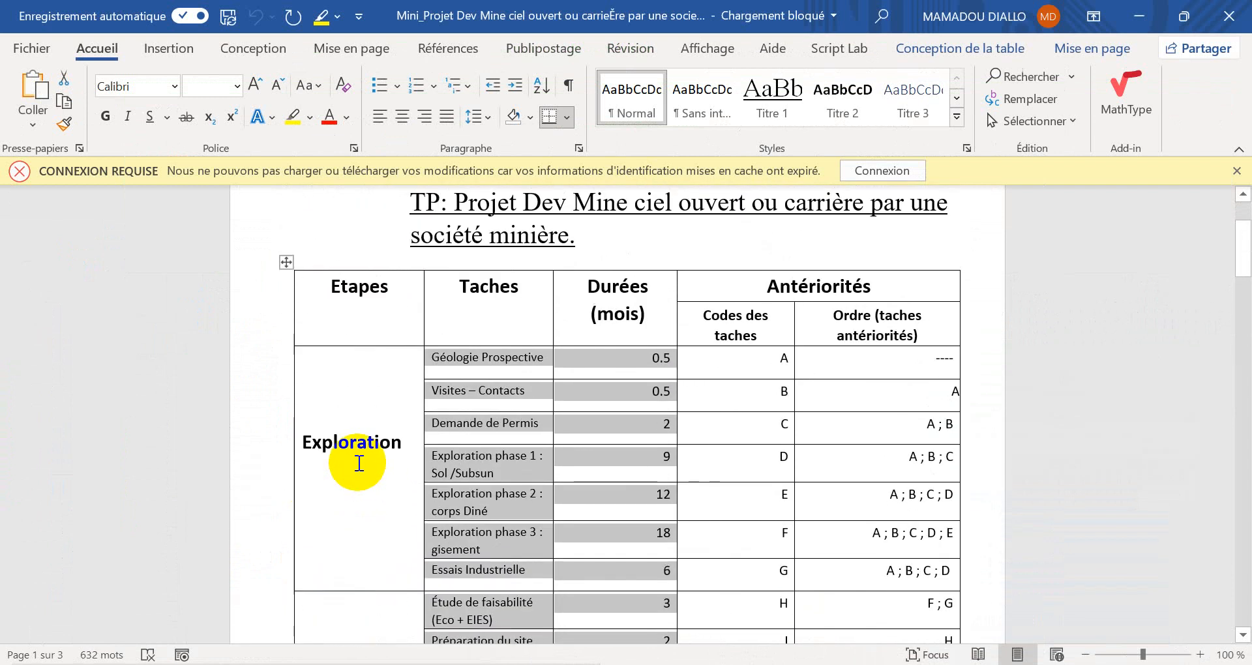
scroll(354, 461, down, 5)
scroll(355, 452, up, 5)
scroll(355, 439, down, 6)
scroll(353, 426, down, 8)
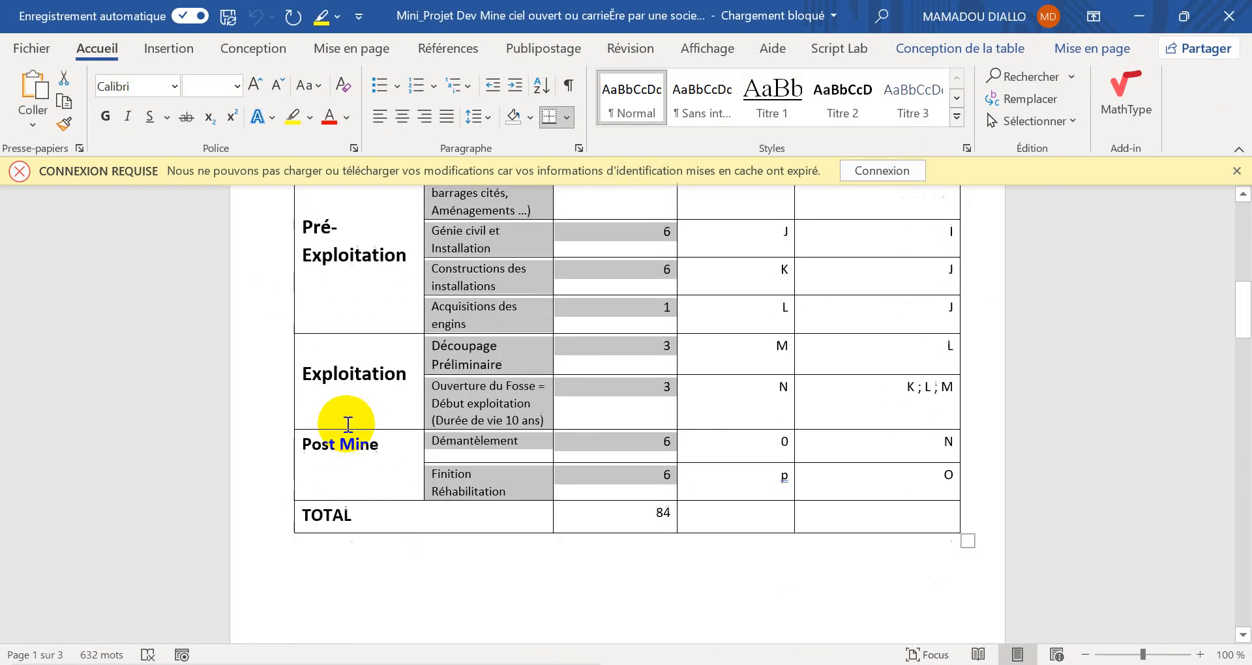
scroll(349, 414, up, 8)
scroll(346, 424, up, 6)
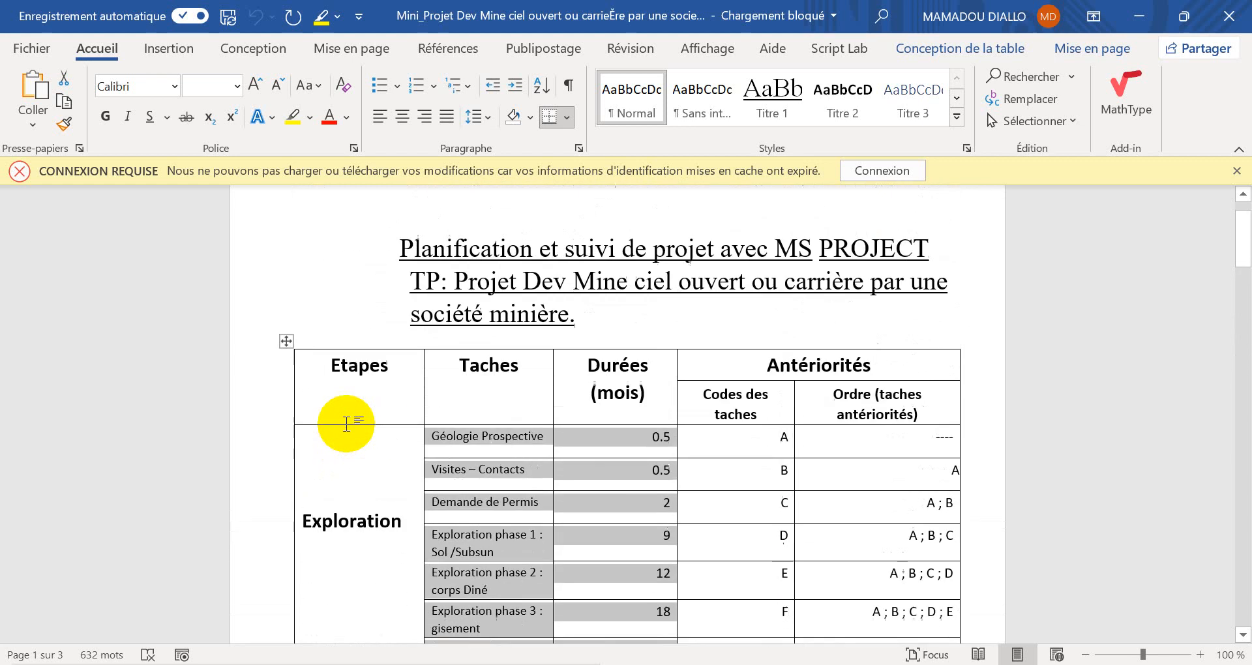
scroll(346, 424, down, 15)
scroll(346, 424, up, 10)
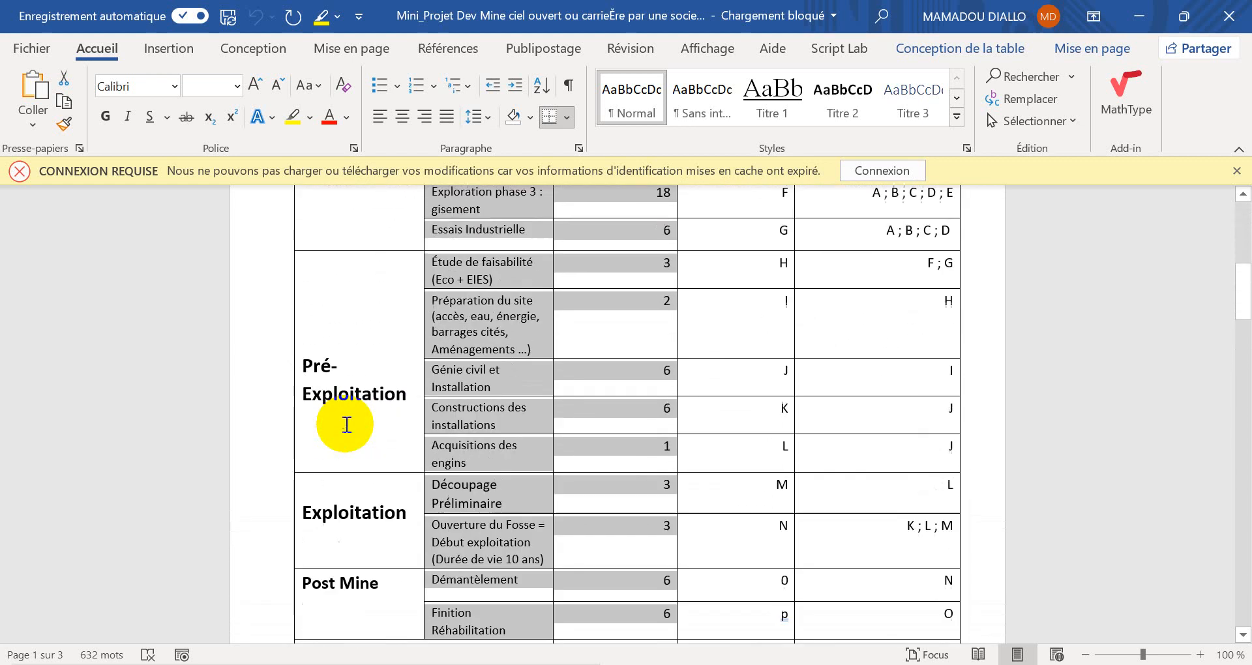
scroll(346, 424, down, 4)
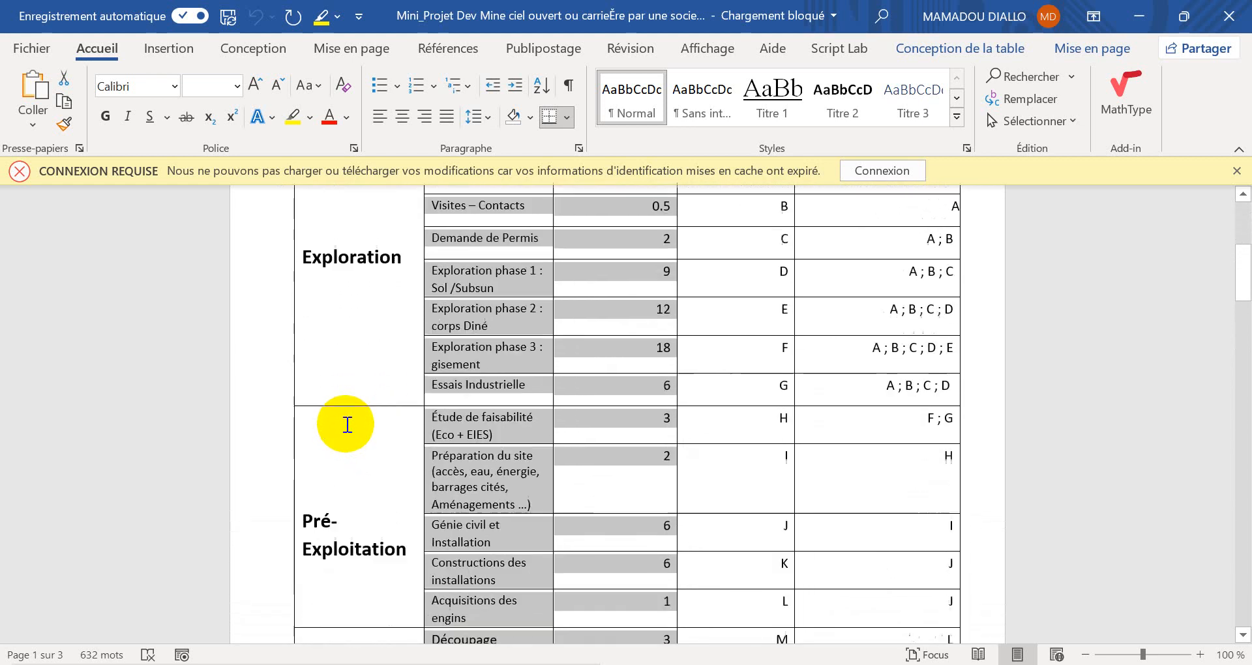
scroll(347, 424, up, 5)
scroll(346, 425, down, 10)
scroll(347, 424, down, 3)
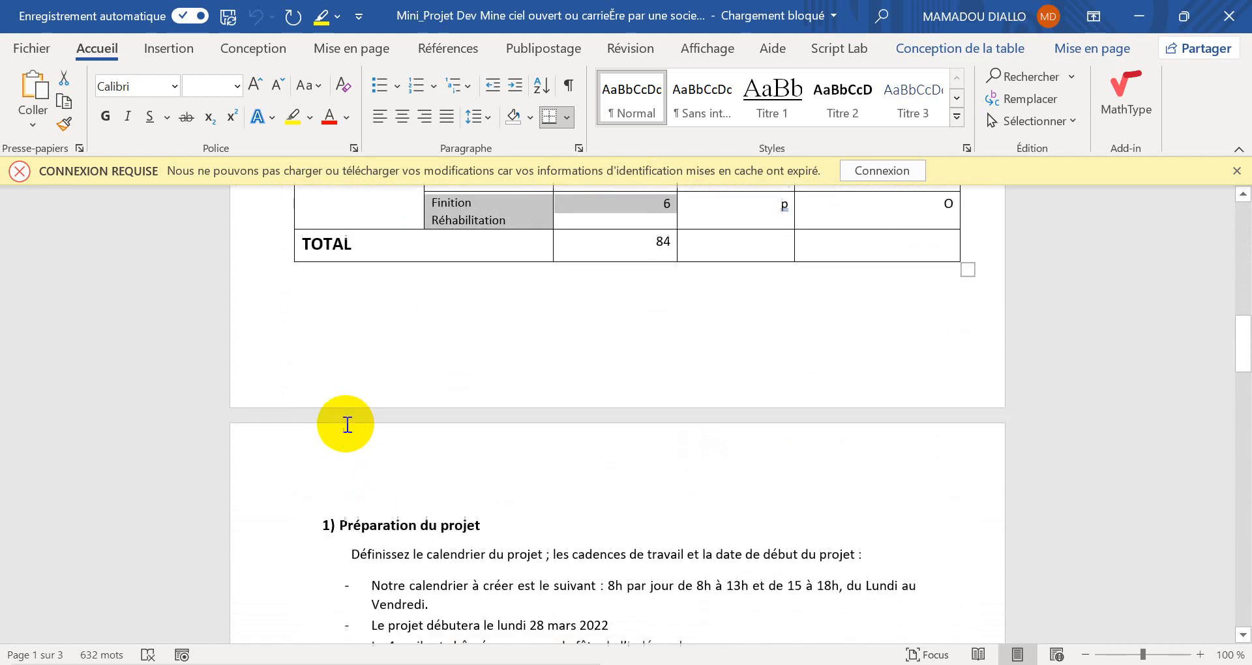
scroll(347, 424, up, 13)
scroll(347, 424, up, 1)
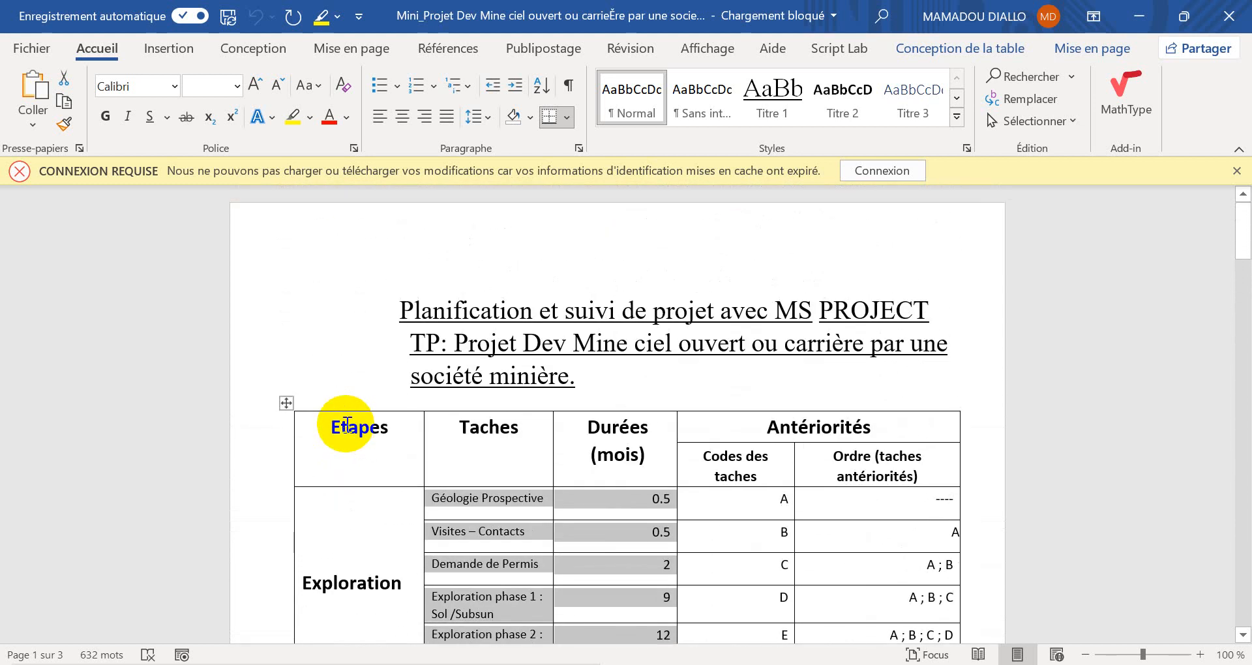
scroll(346, 424, down, 13)
scroll(346, 424, down, 1)
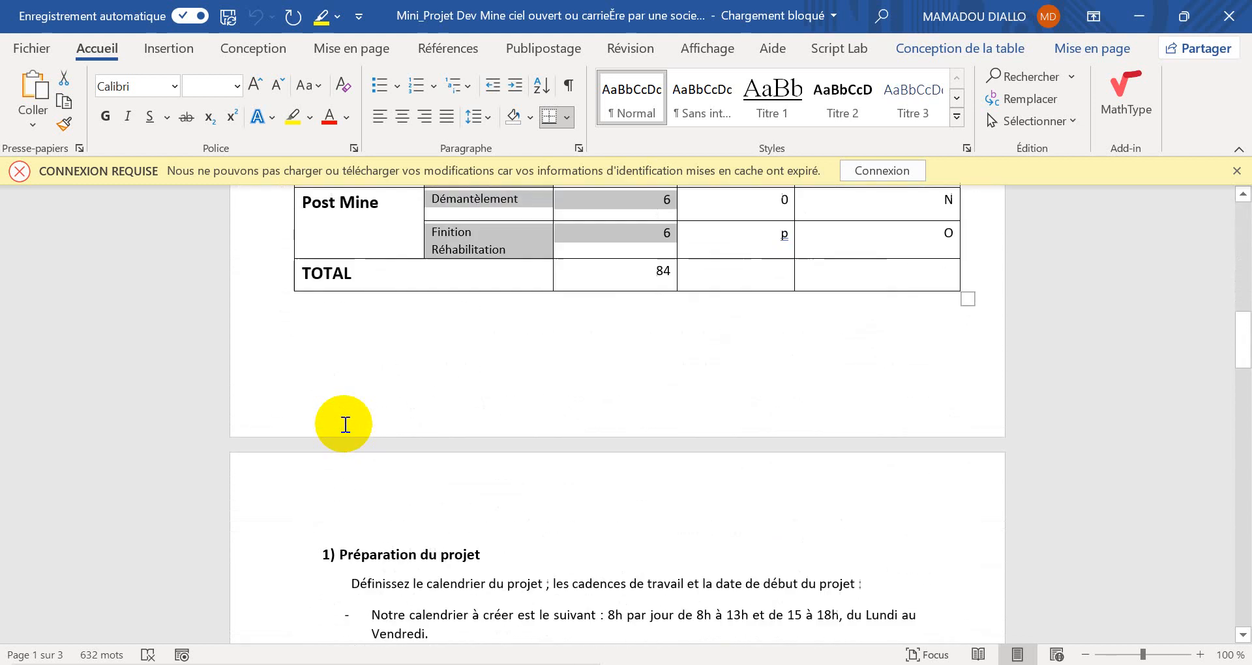
scroll(345, 424, up, 11)
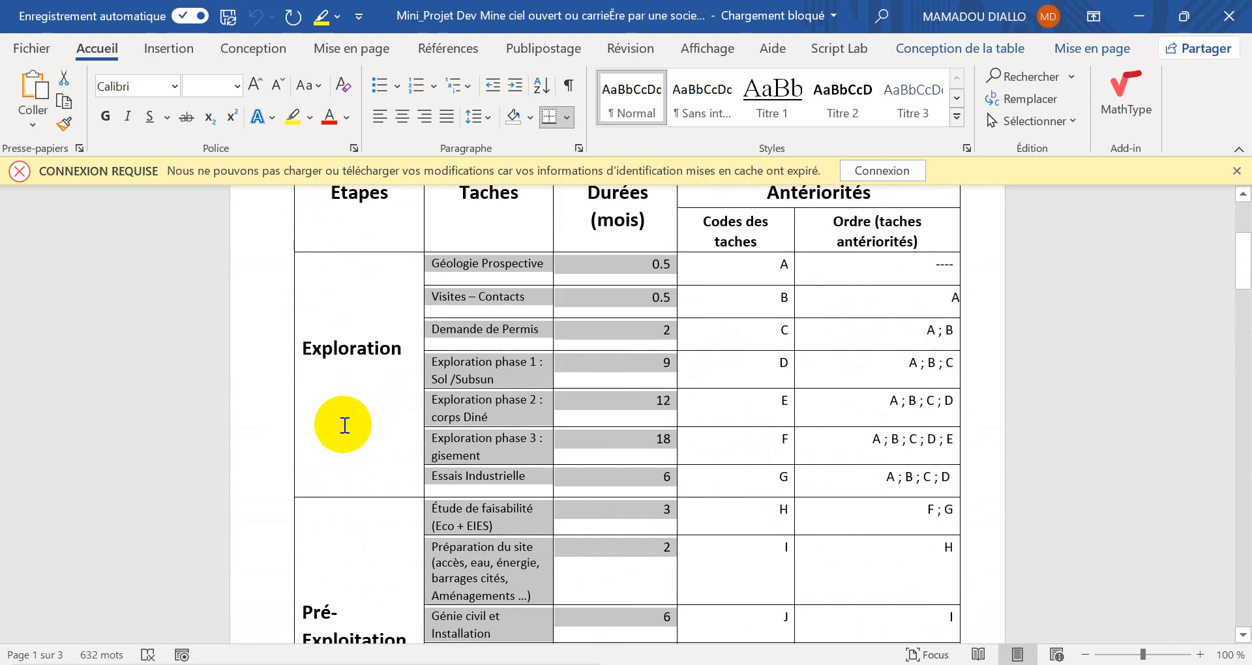
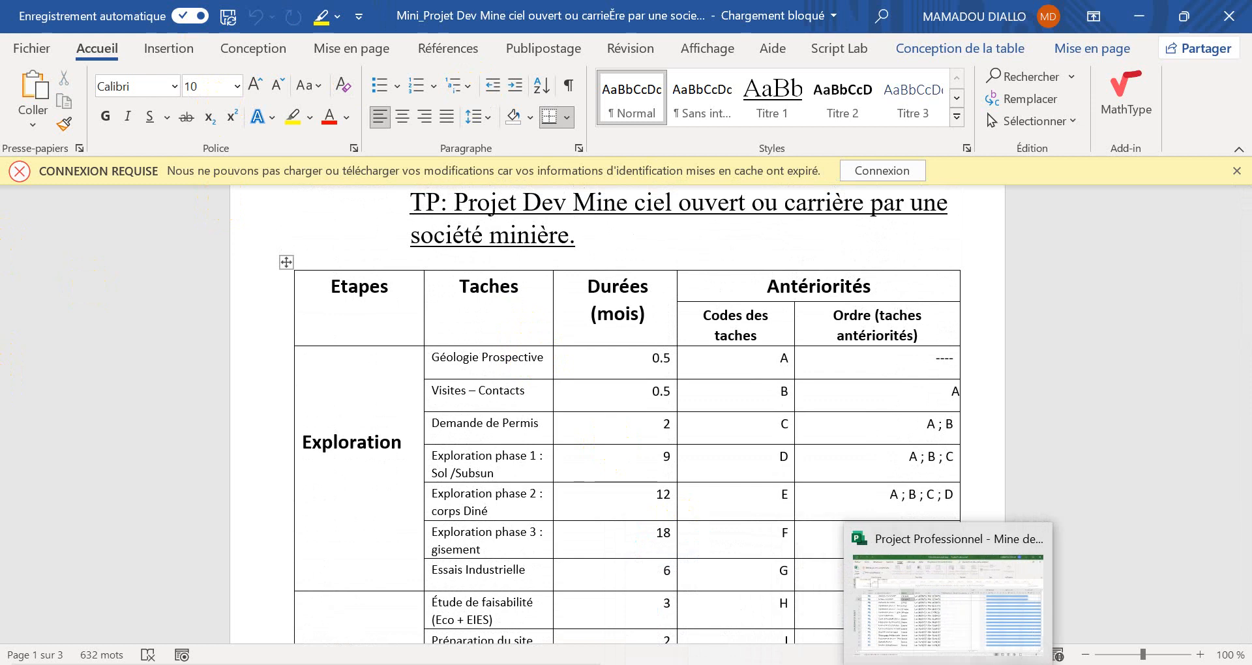
Step: Switch to Project to look through the full task list, and return to the Word task table for comparison
click(941, 664)
scroll(597, 413, down, 1)
scroll(598, 413, down, 5)
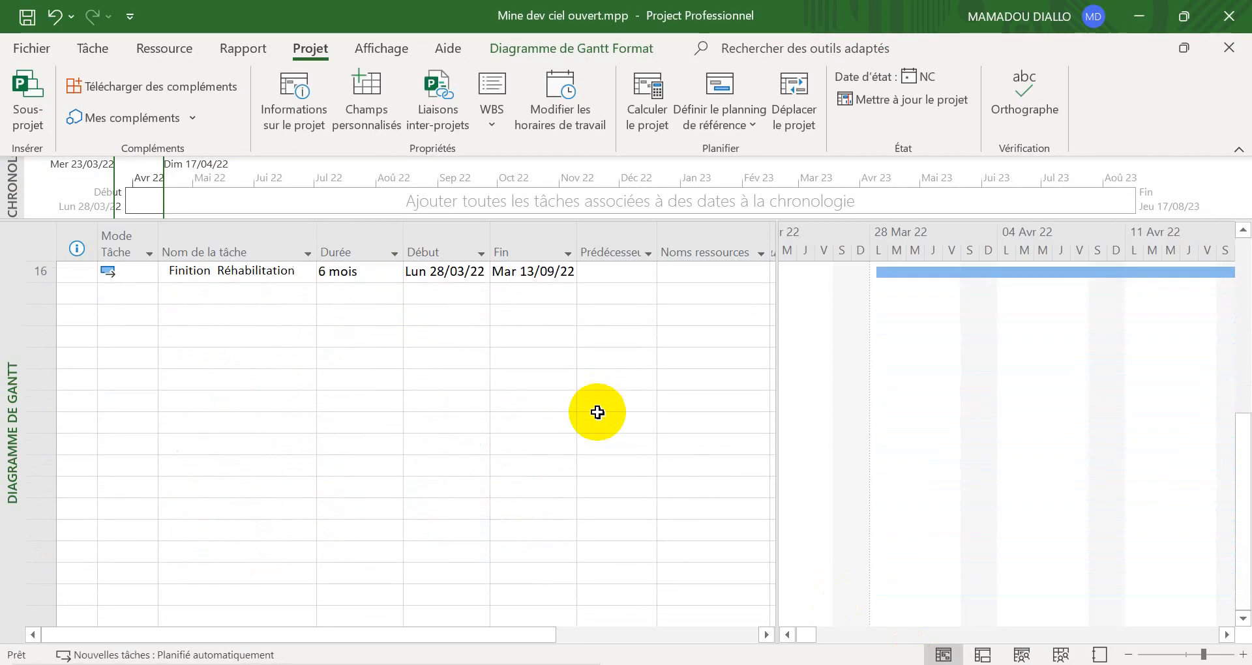
scroll(595, 411, up, 5)
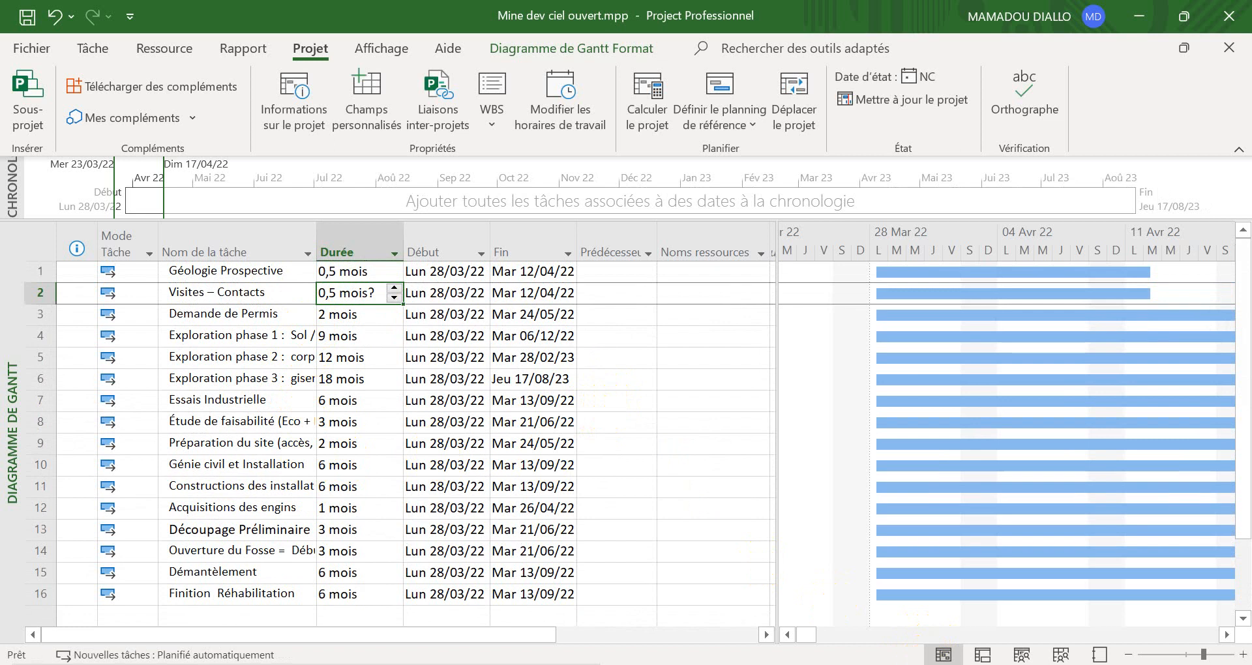
click(835, 664)
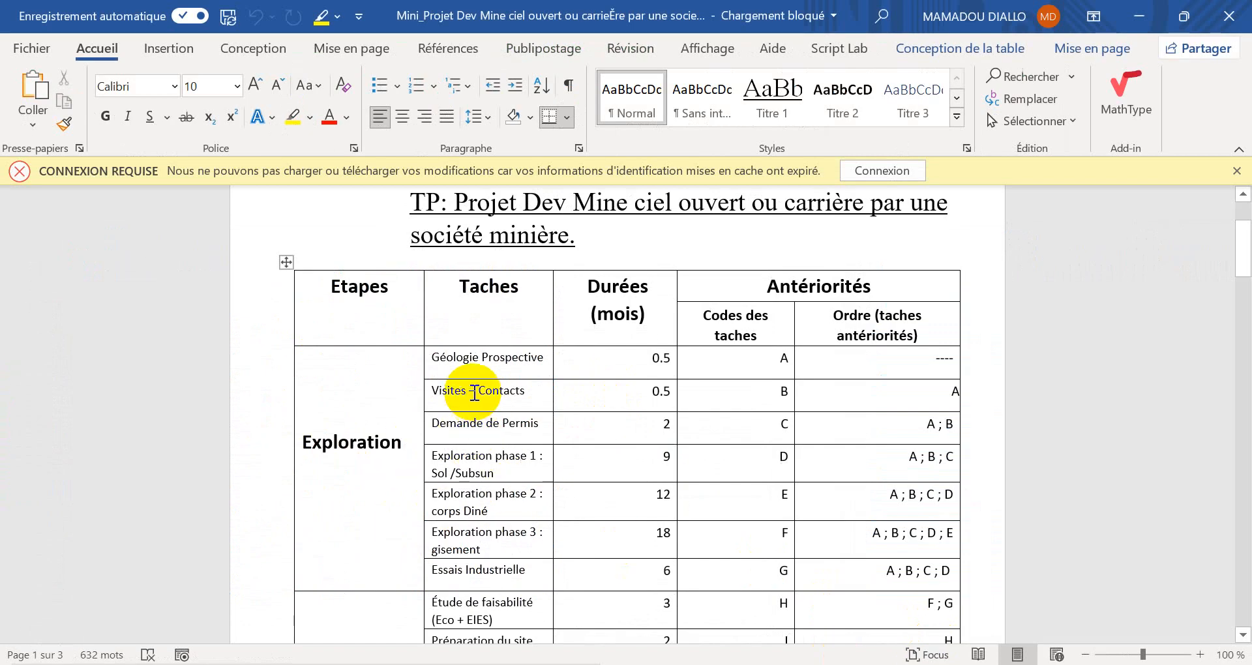
Step: Examine the stages and their tasks in the Word table, and switch back to Project
scroll(474, 393, down, 8)
scroll(474, 391, up, 5)
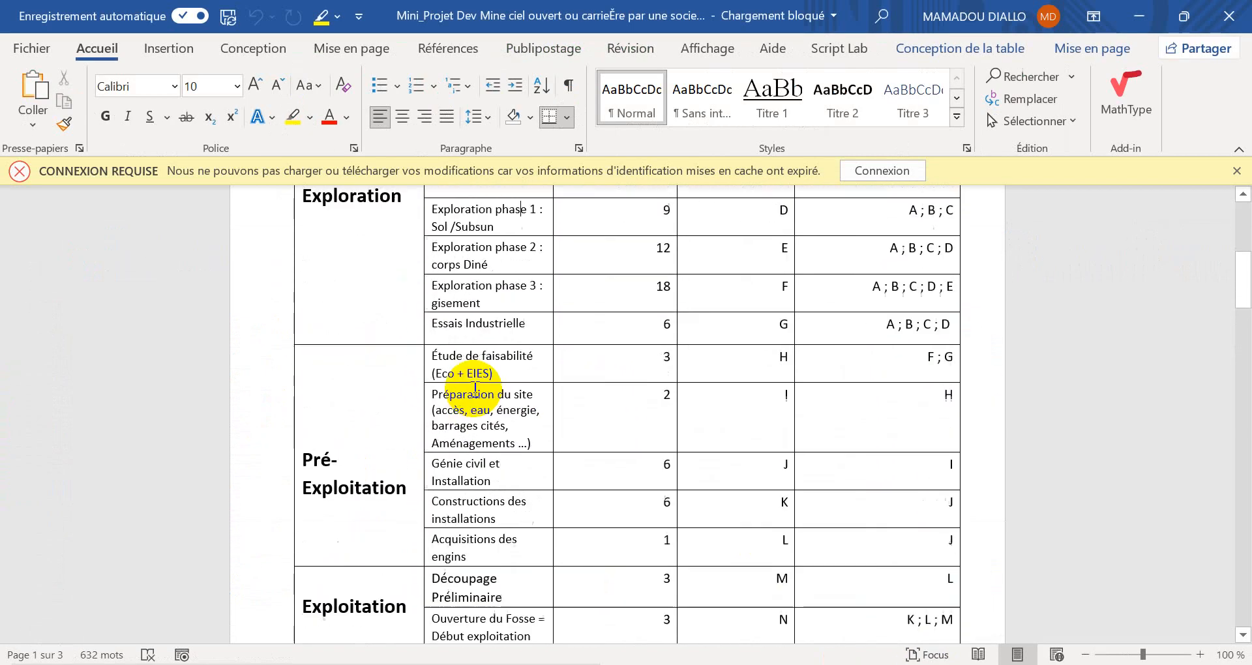
scroll(474, 390, up, 3)
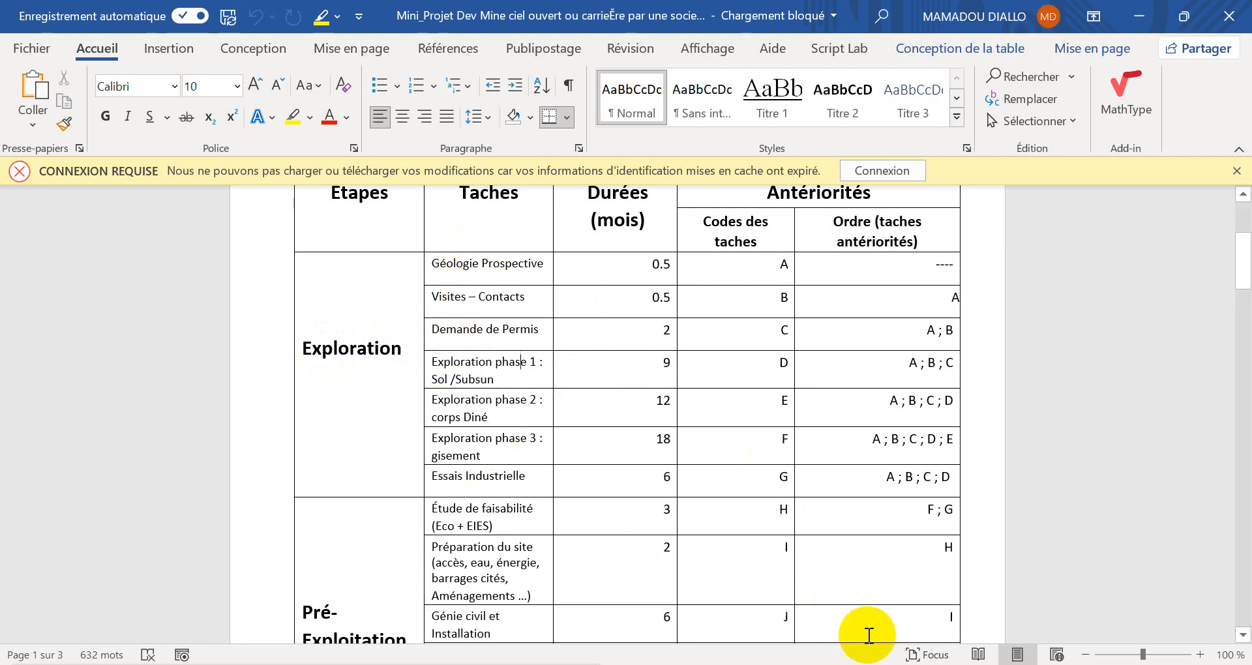
click(926, 664)
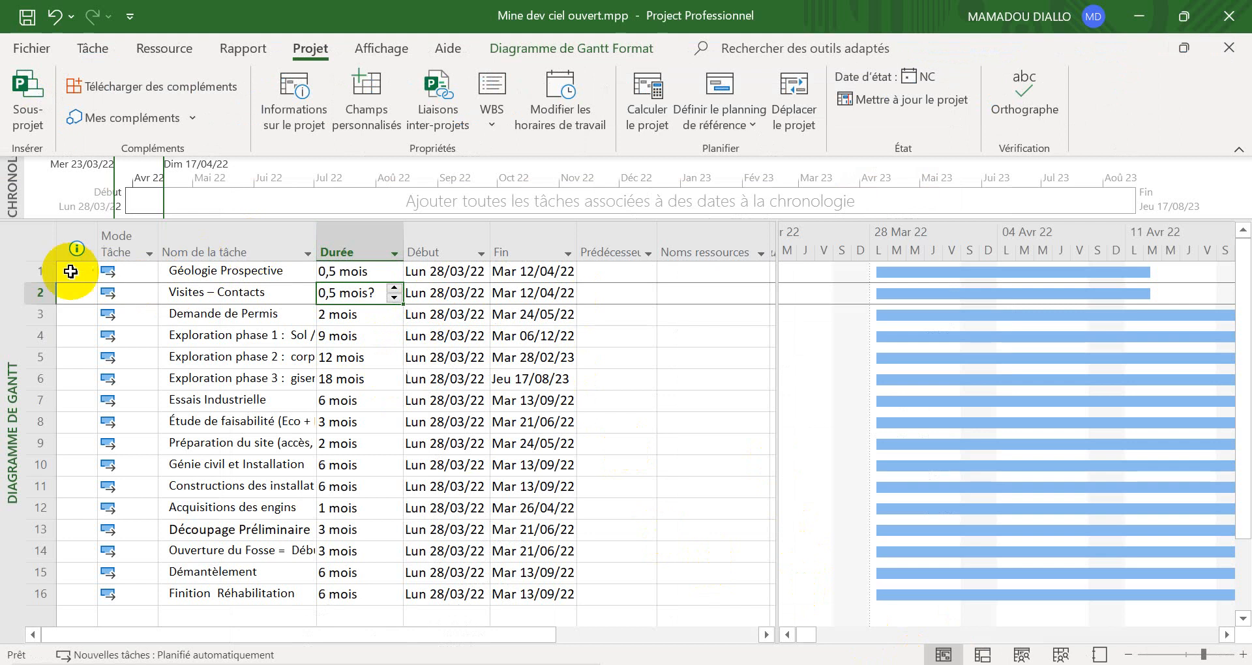
Step: Insert a task above Géologie Prospective and name it Exploration, checking the stage name in the Word table
click(38, 271)
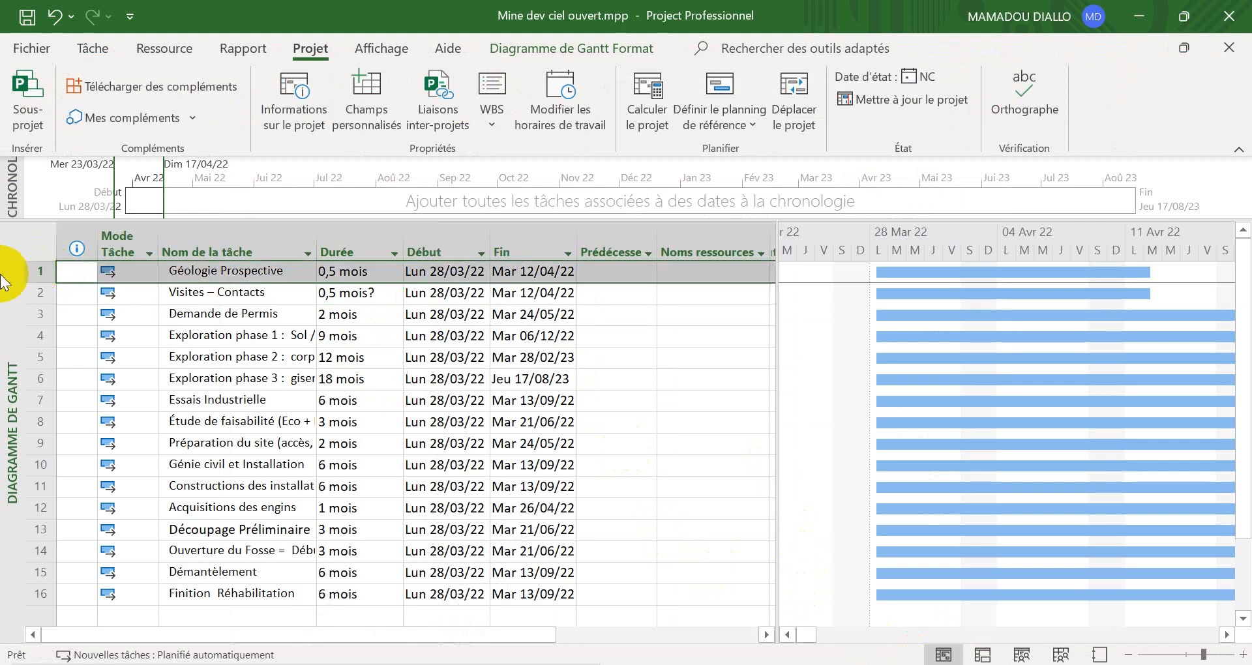
right_click(41, 266)
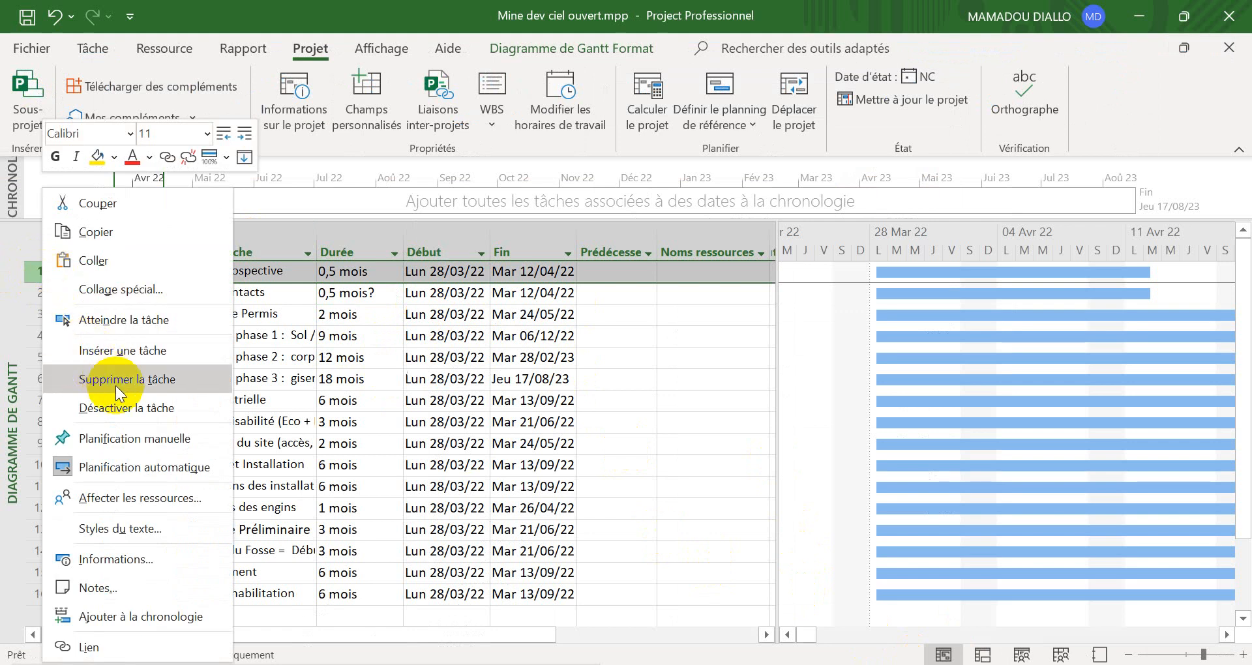
click(138, 352)
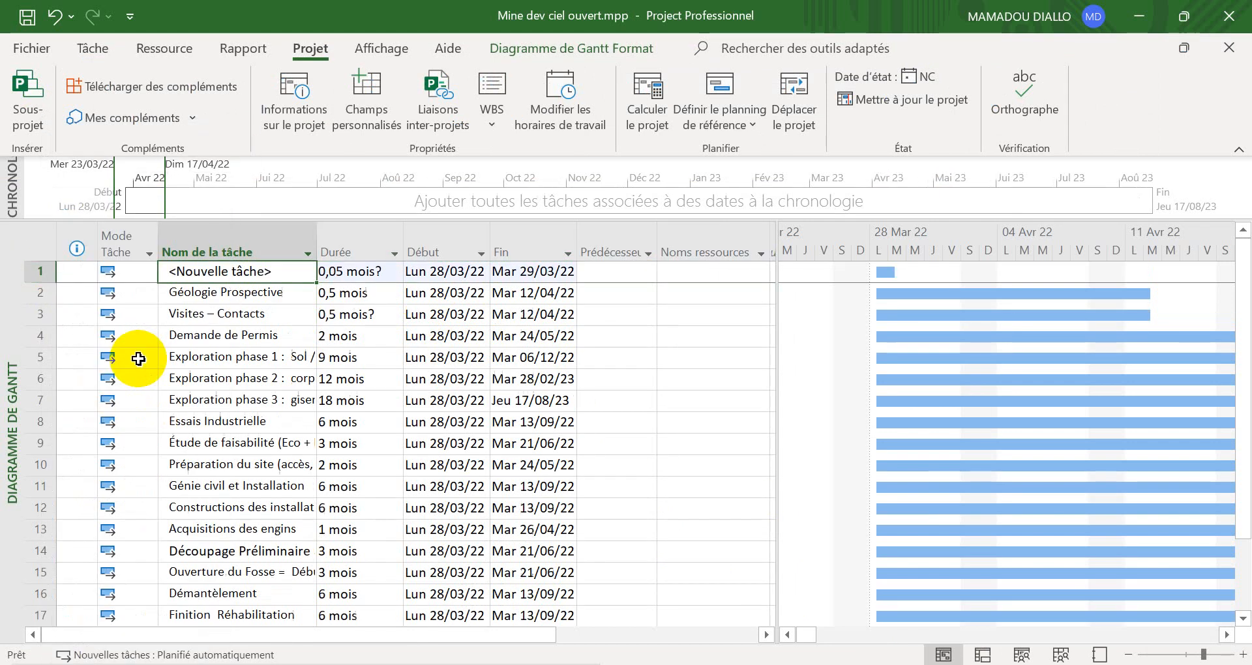
click(282, 271)
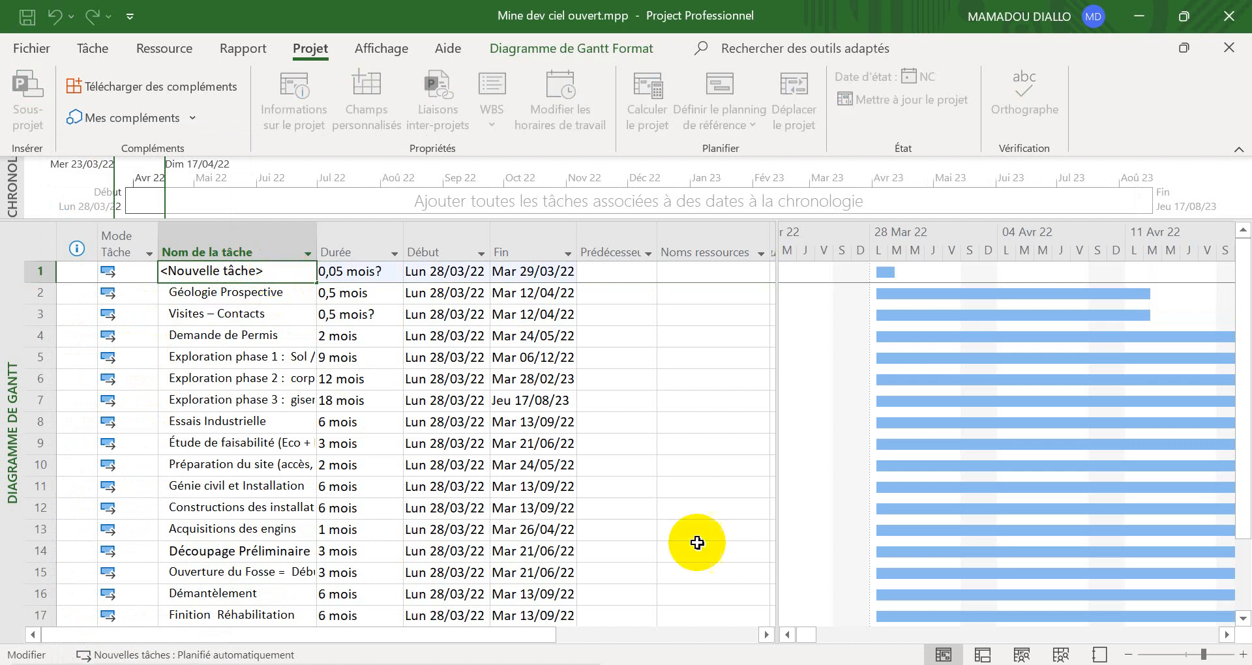
key(alt+Tab)
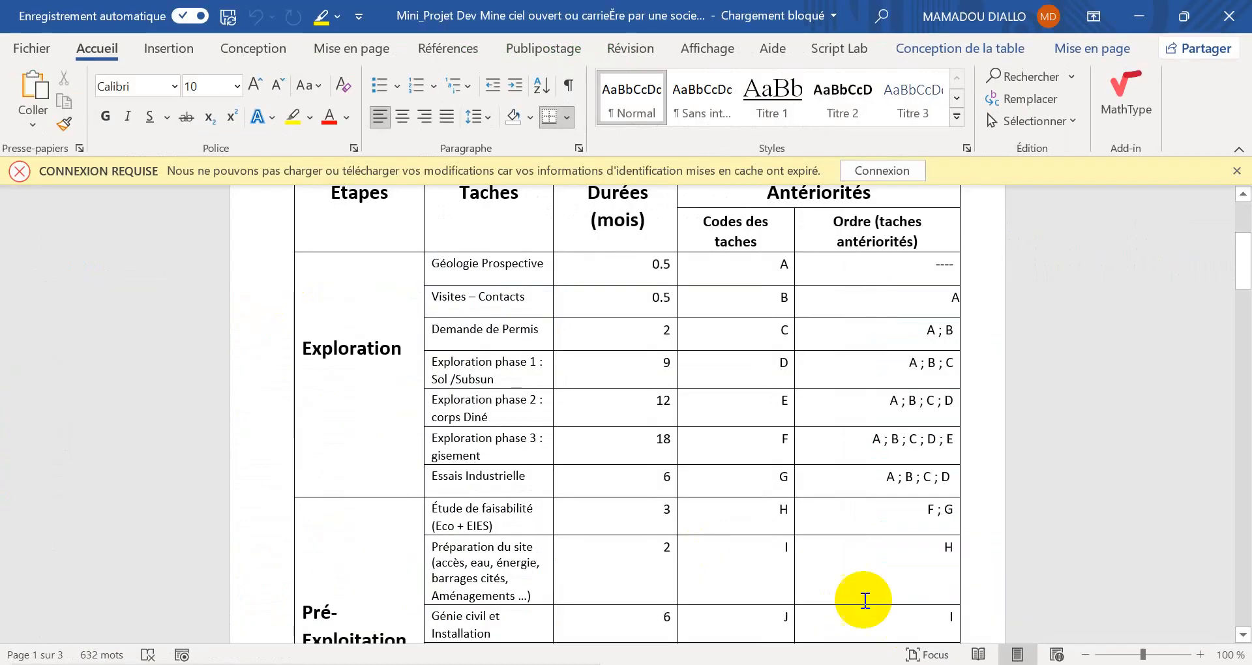
scroll(797, 511, up, 4)
scroll(799, 511, down, 2)
scroll(799, 511, down, 3)
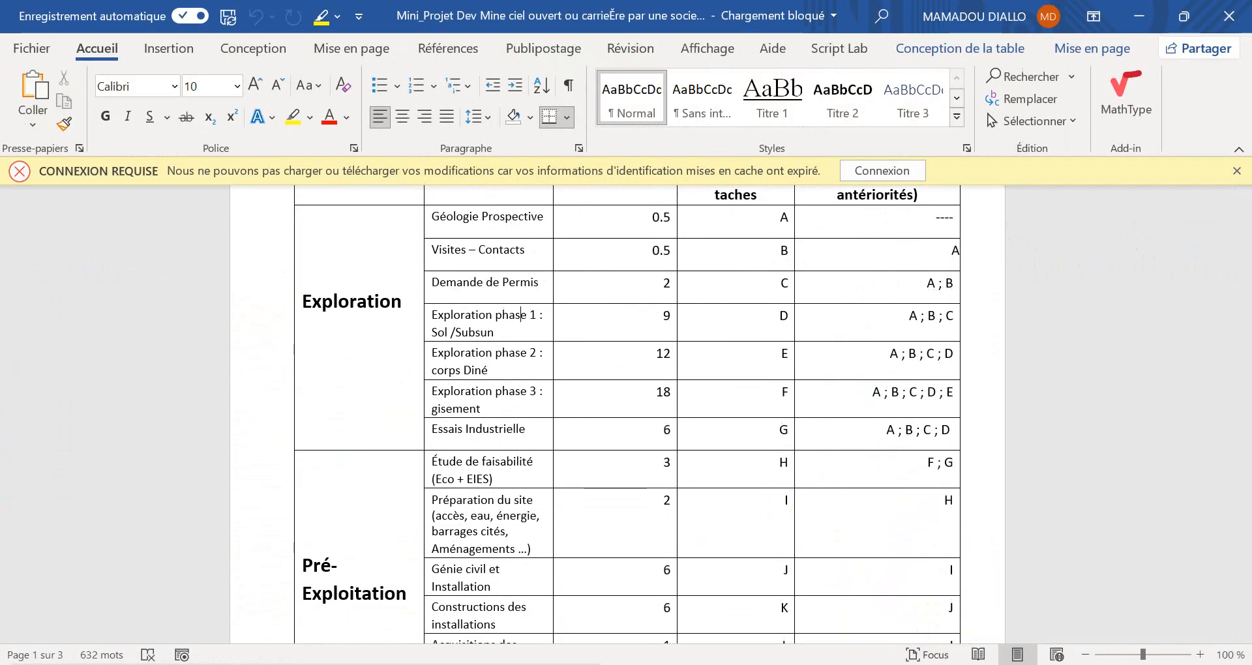
key(alt+Tab)
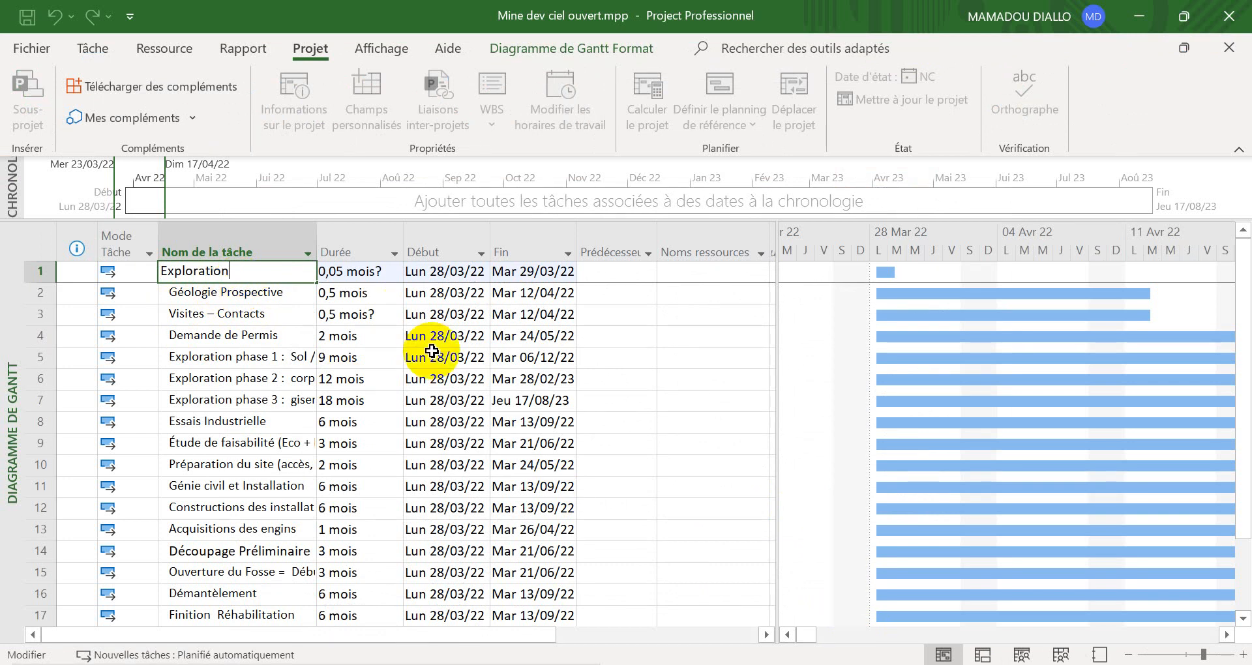
click(240, 317)
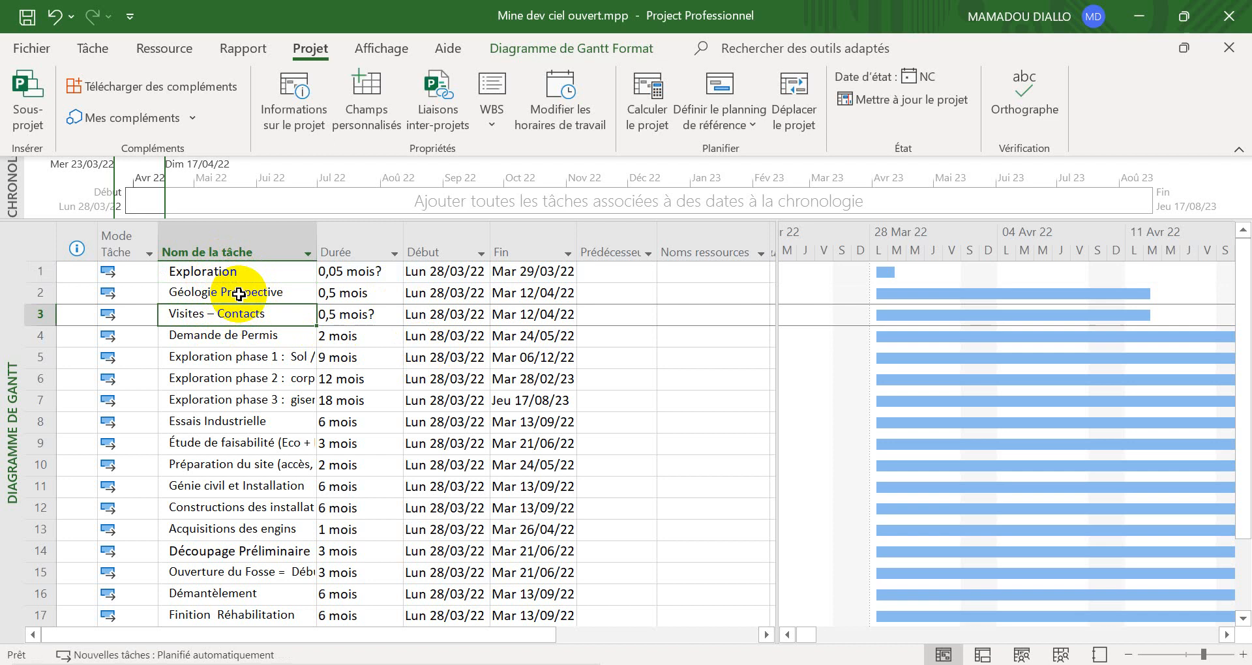
Step: Check the Exploration stage in Word, and indent the tasks Géologie Prospective through Essais Industrielle under Exploration in Project
key(alt+Tab)
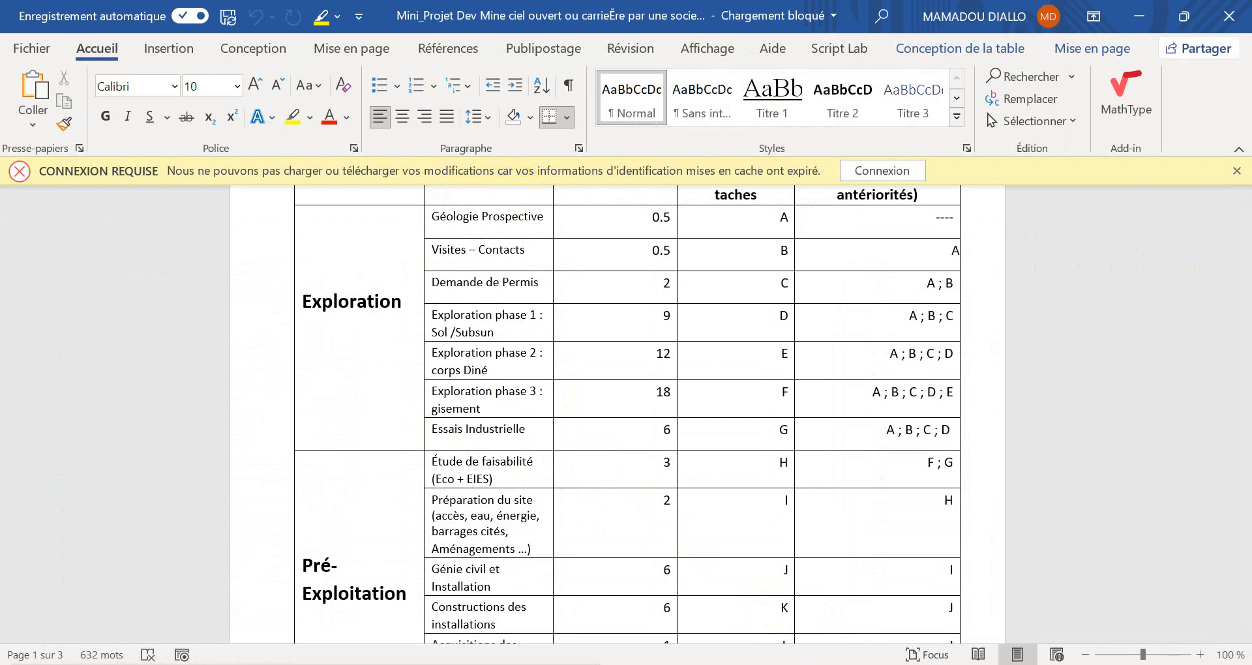
key(alt+Tab)
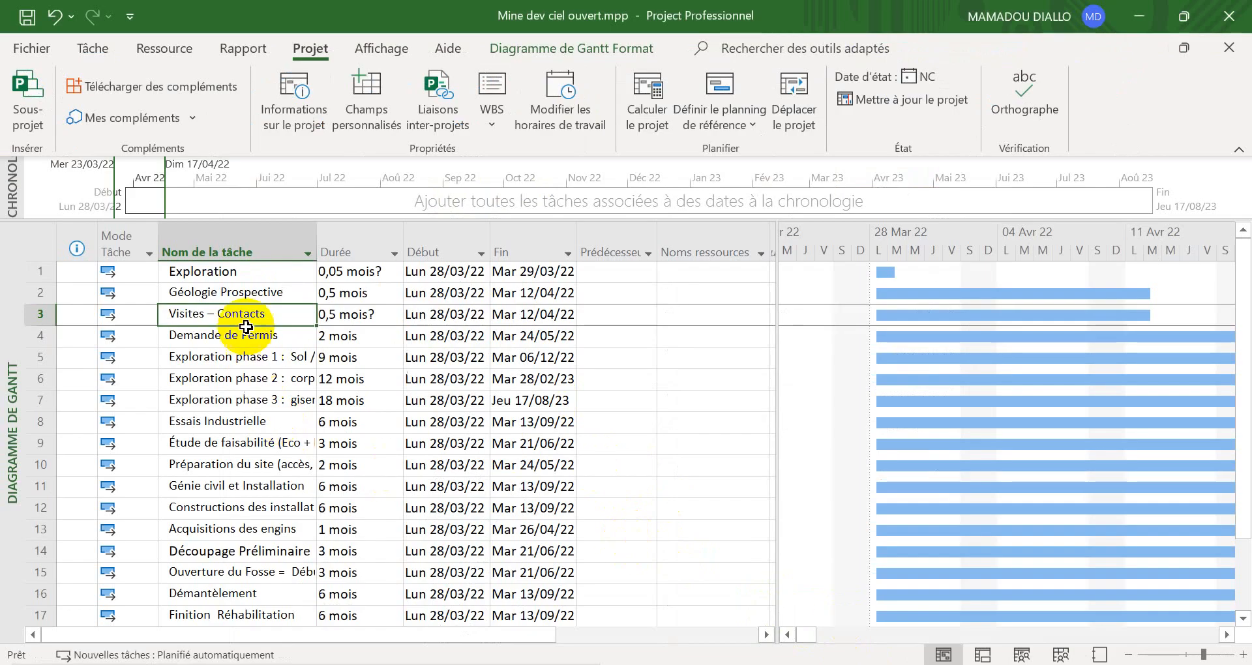
drag(245, 298, 246, 416)
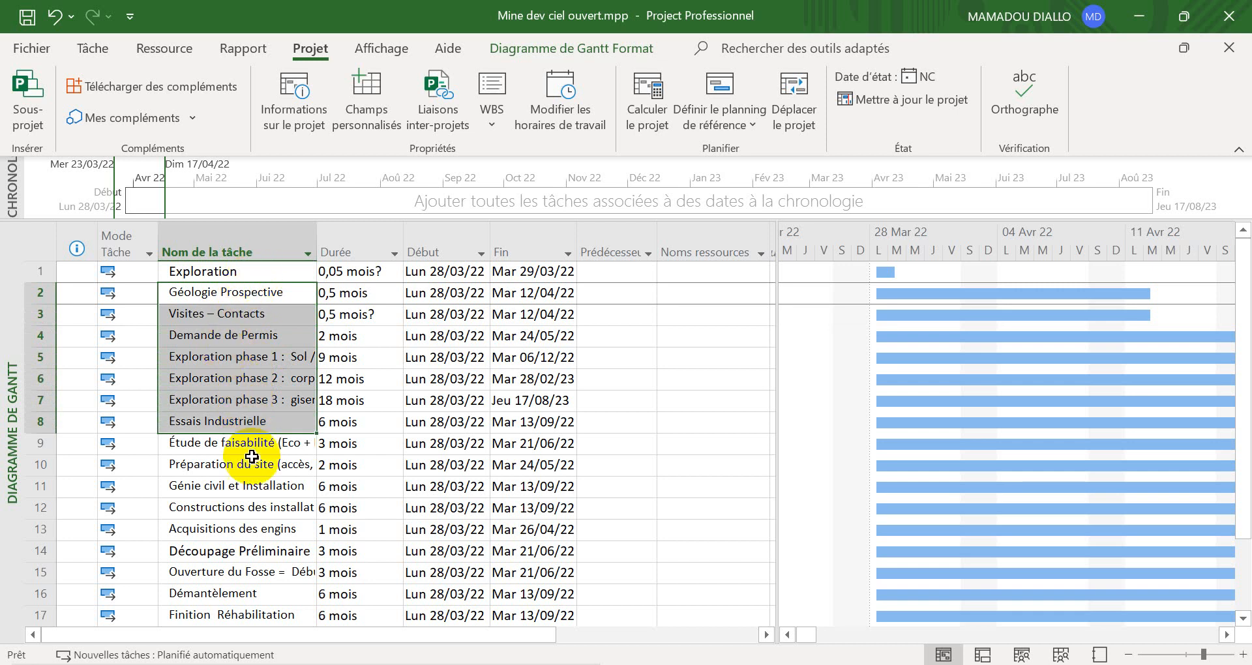
click(98, 48)
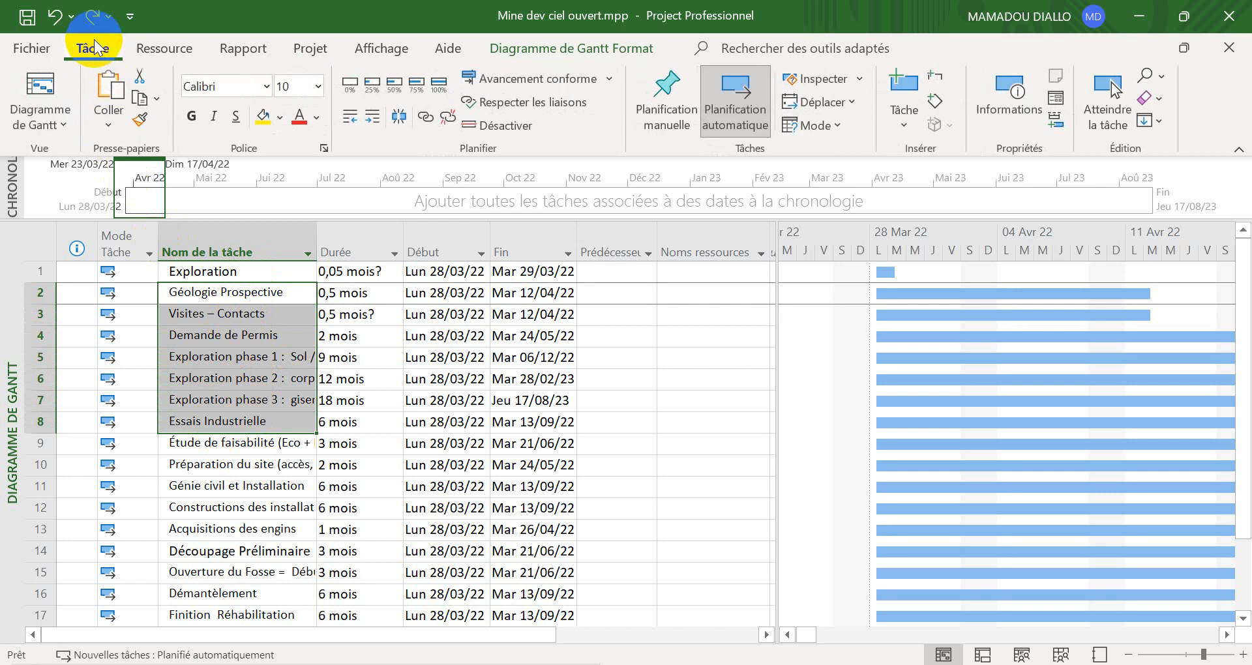
click(373, 117)
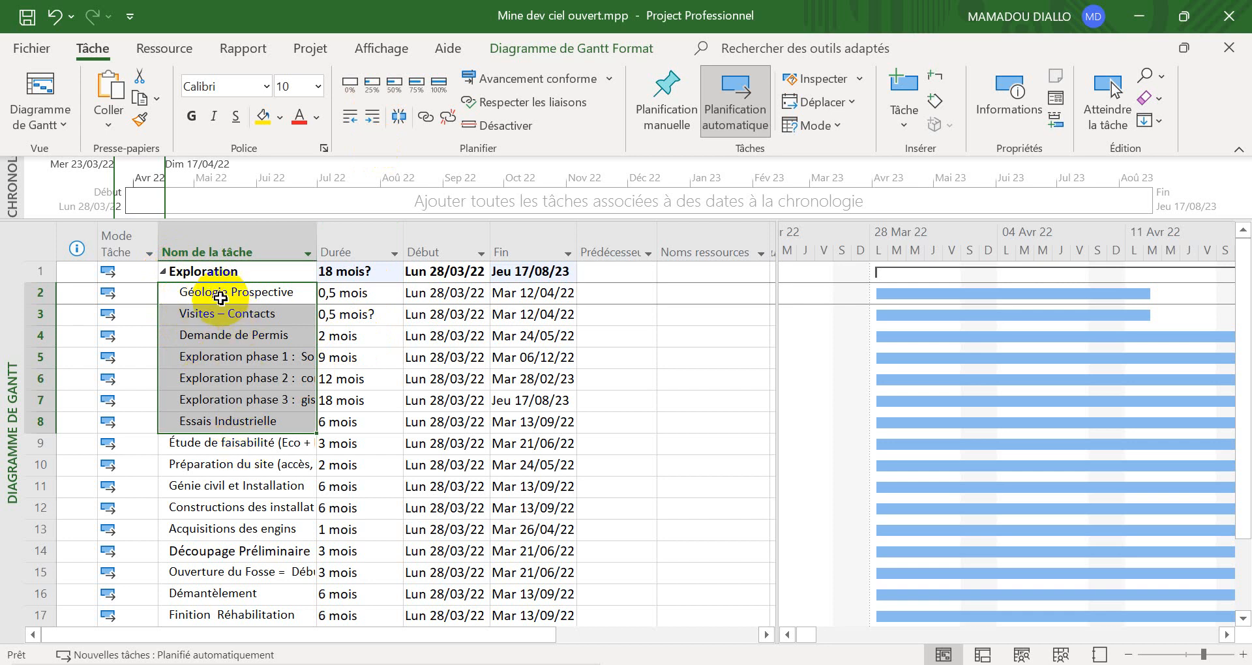
Step: Collapse and re-expand the Exploration summary task to check its subtasks
click(160, 275)
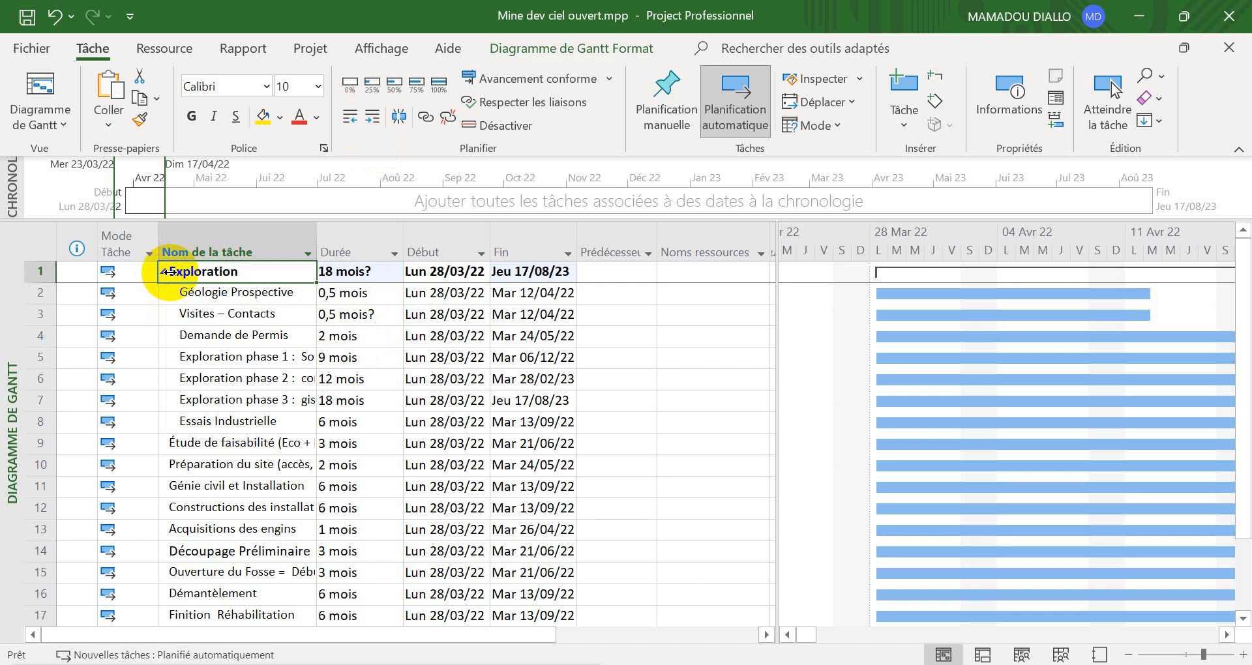
click(196, 336)
click(165, 277)
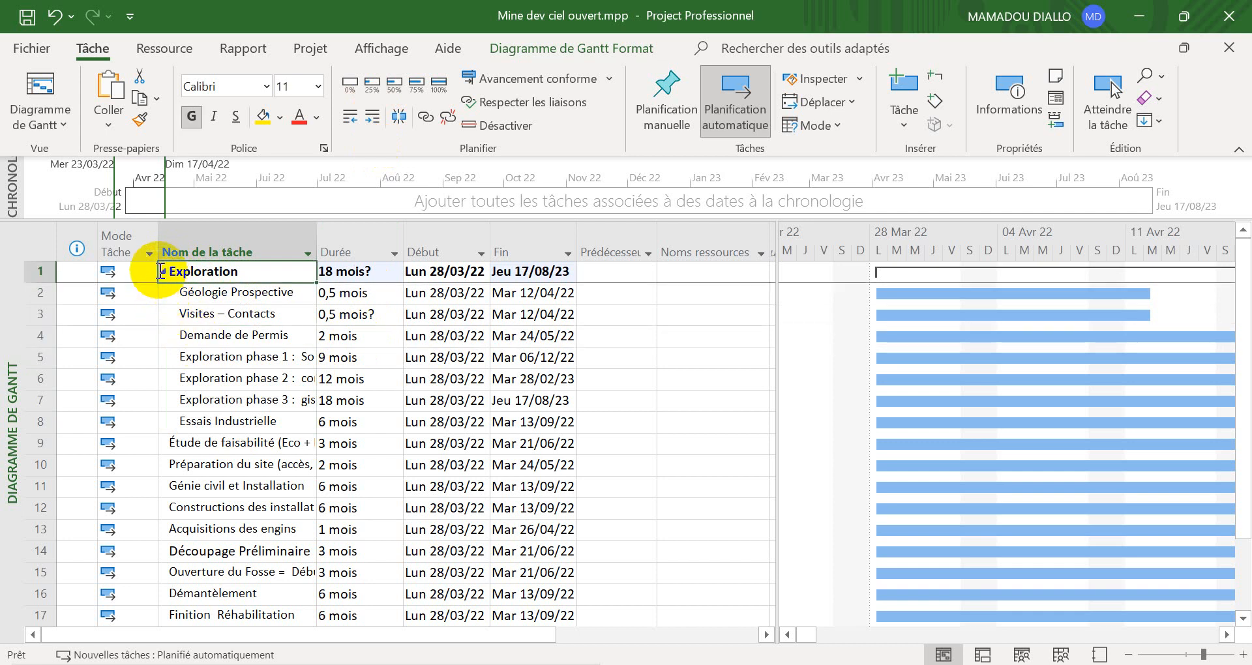
click(164, 277)
click(163, 277)
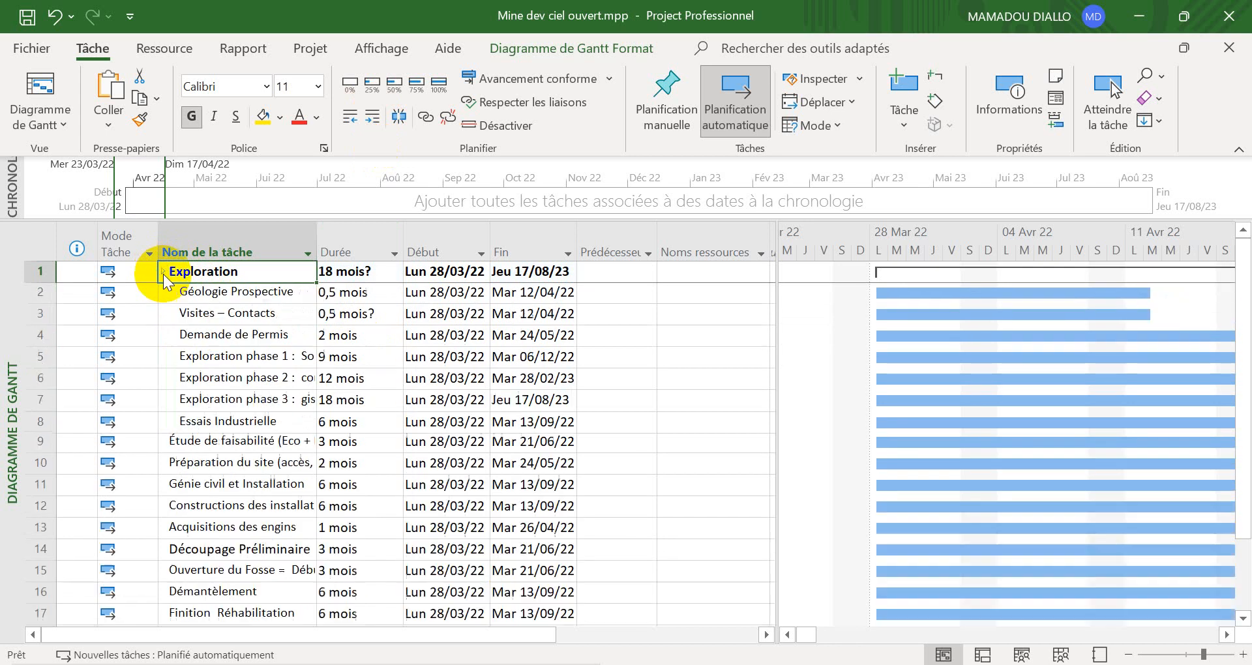
click(163, 276)
click(164, 277)
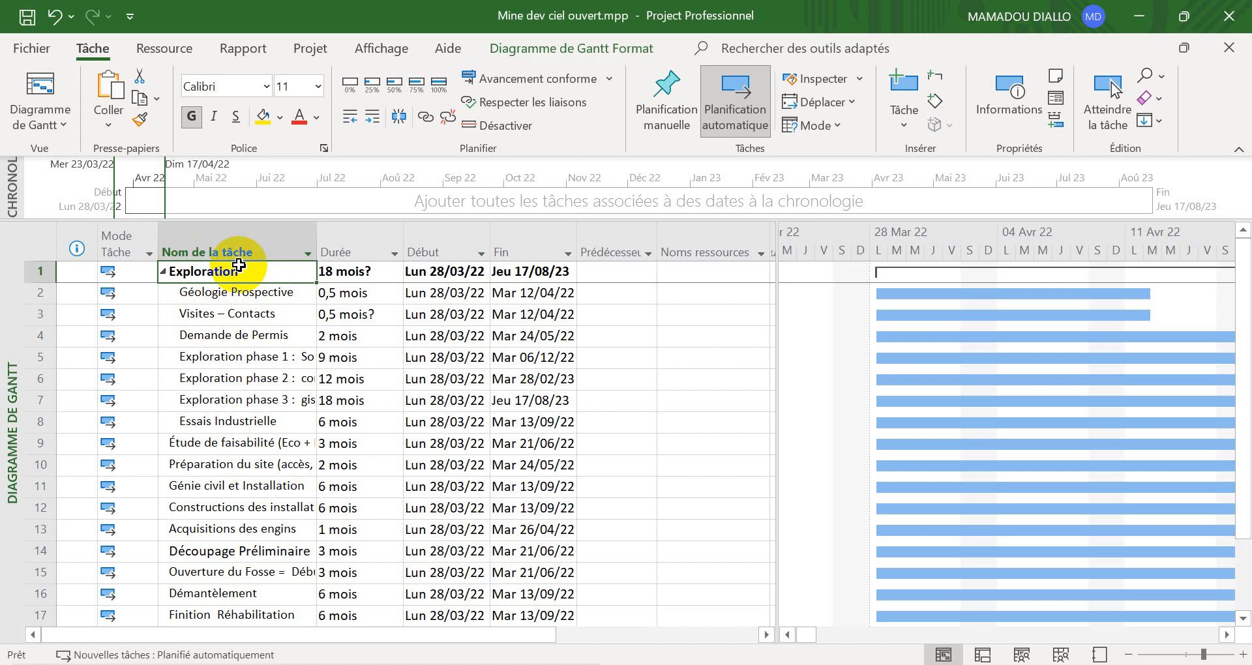
click(244, 294)
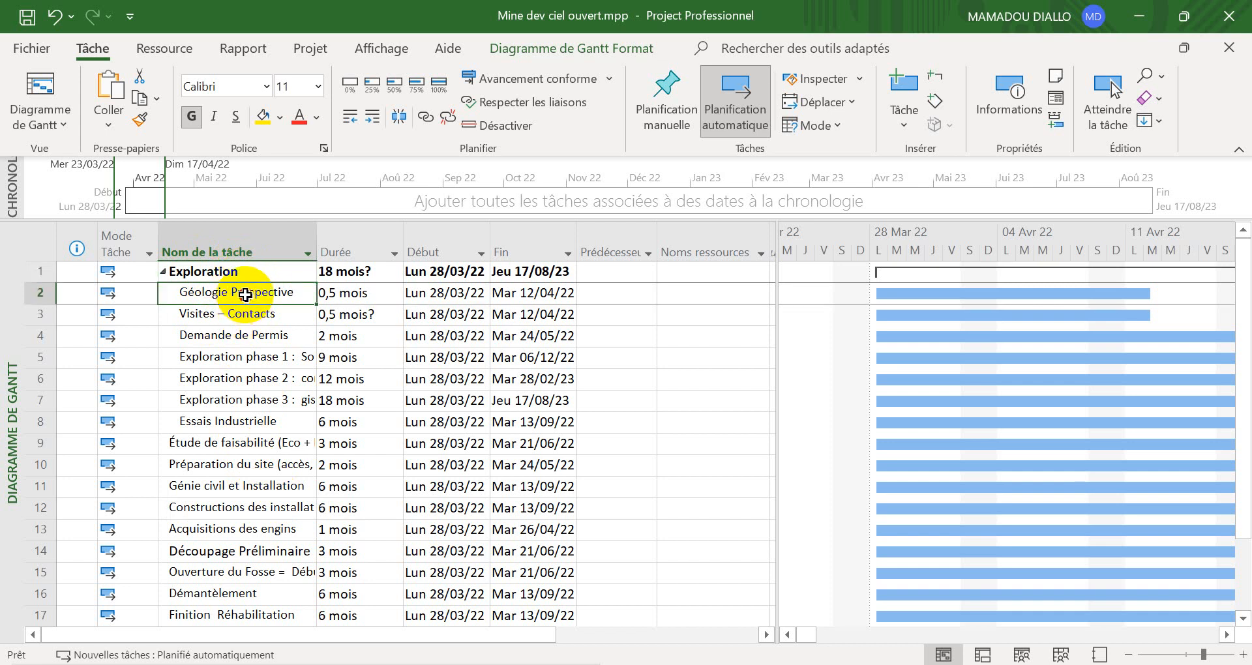
mouse_move(244, 303)
mouse_down()
mouse_move(259, 335)
mouse_move(261, 421)
mouse_up()
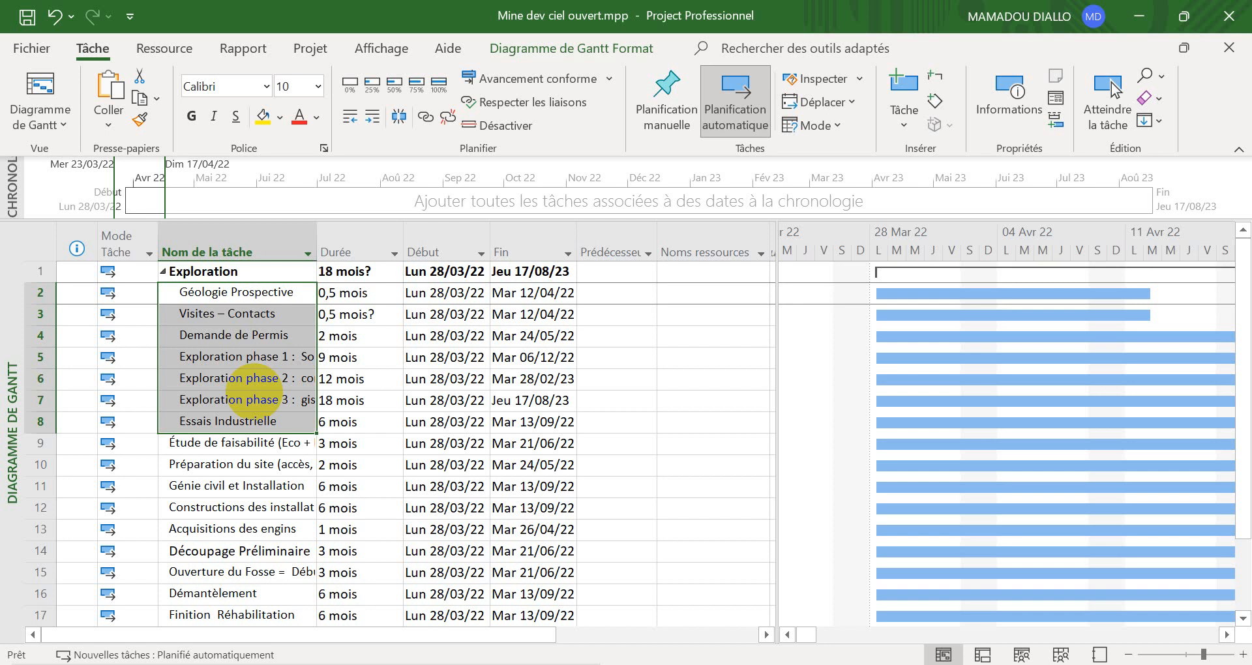
click(251, 442)
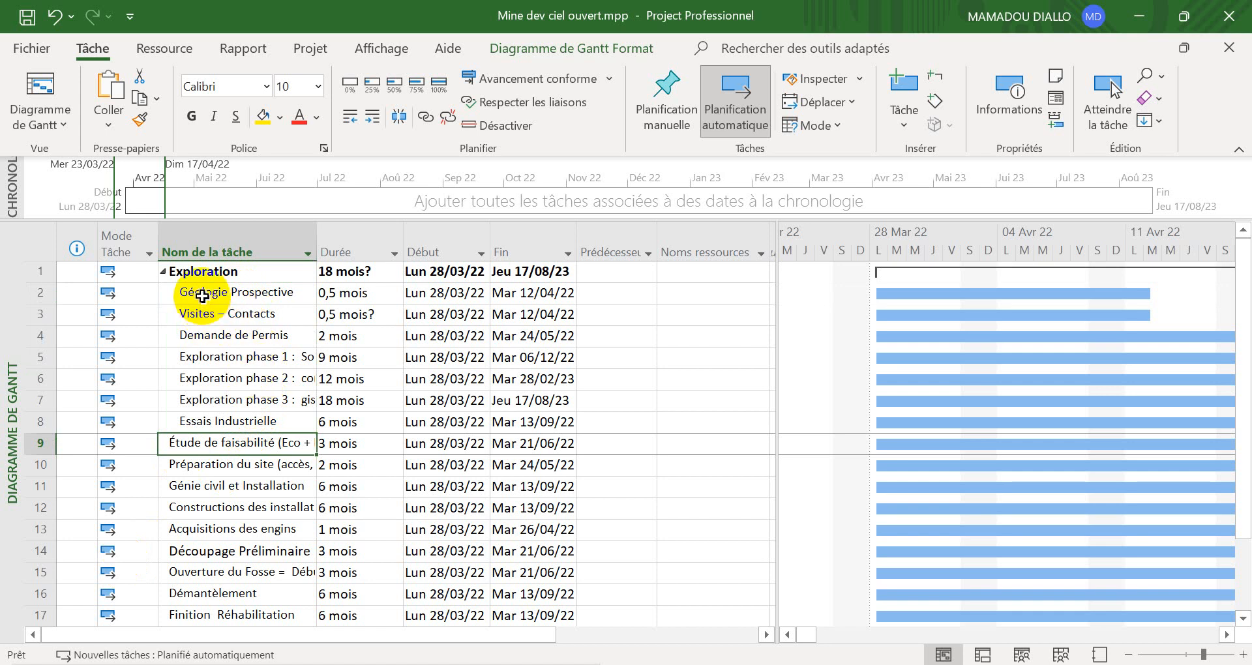
drag(199, 293, 217, 419)
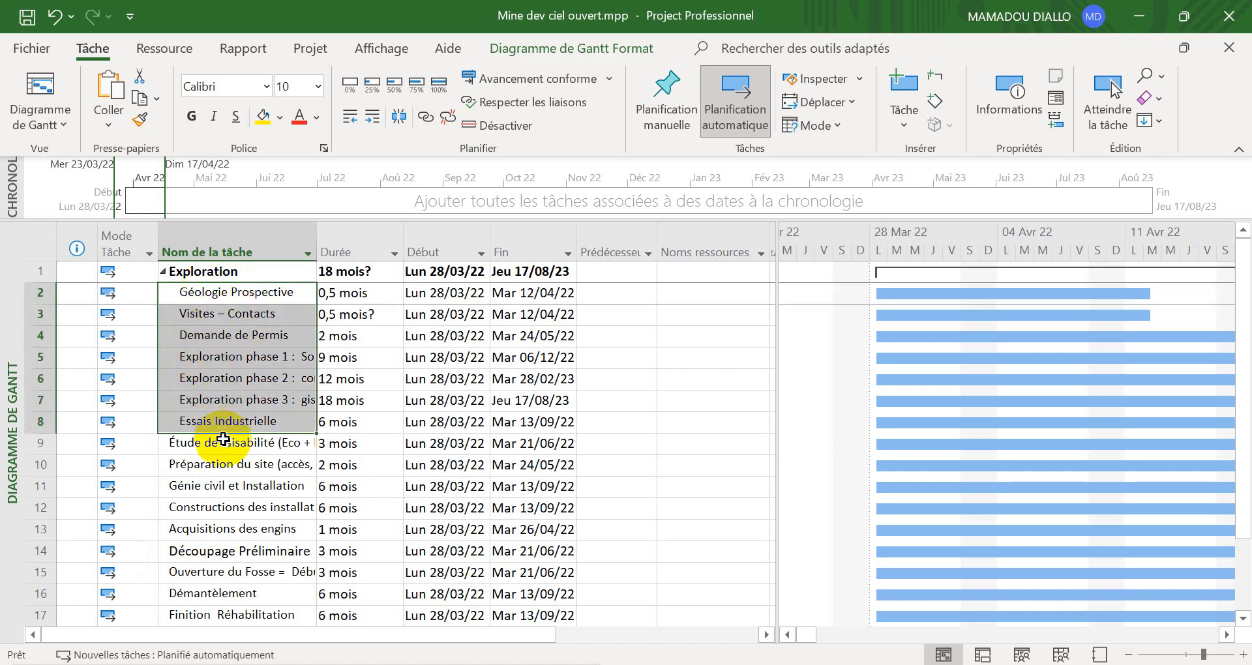
Step: Check the next stage in the Word table, and insert a task named Pré-exploitation above Étude de faisabilité in Project
click(219, 444)
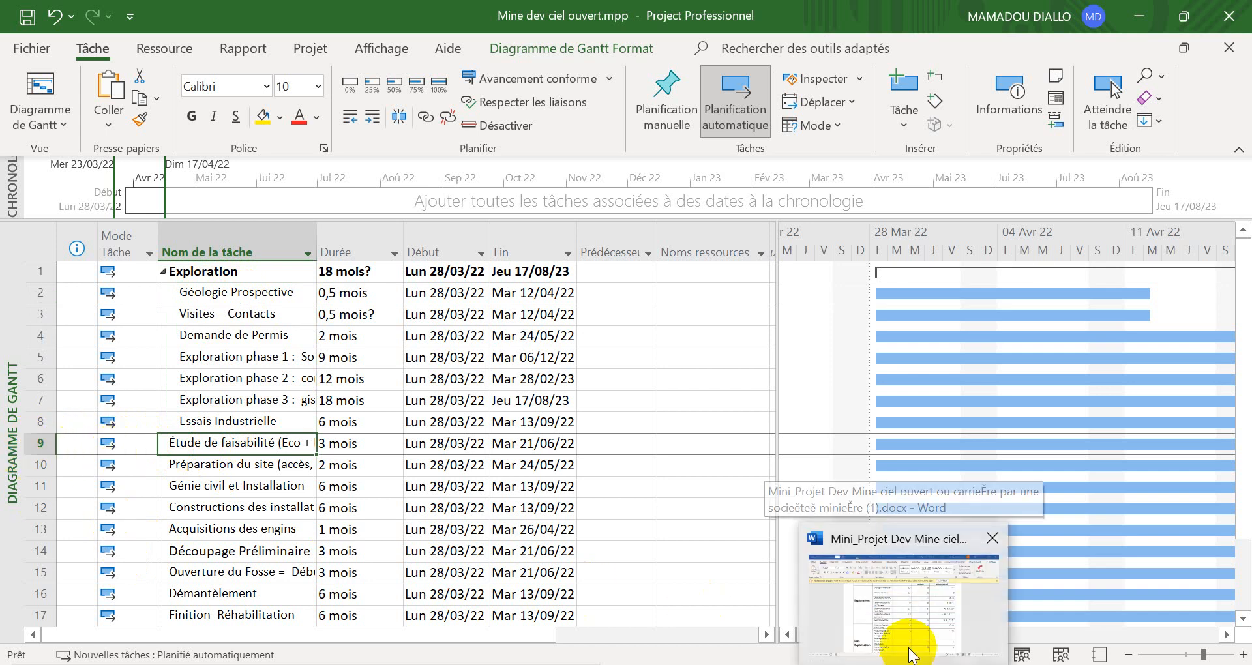
click(888, 622)
scroll(413, 497, down, 4)
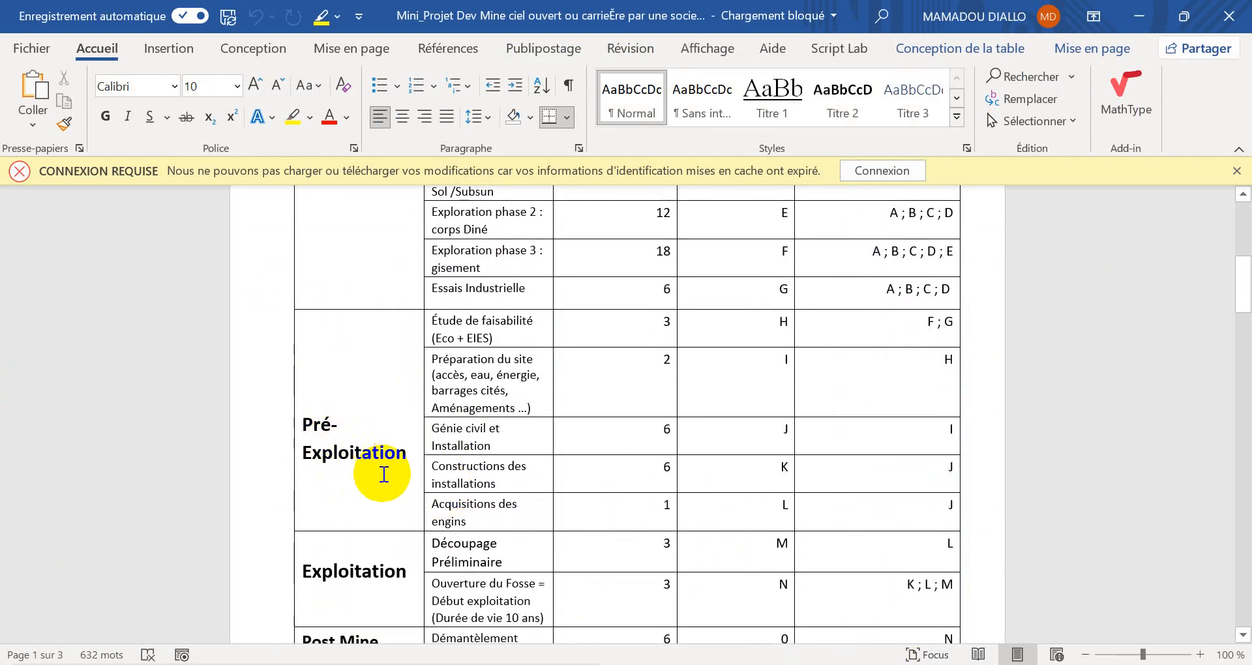
key(alt+Tab)
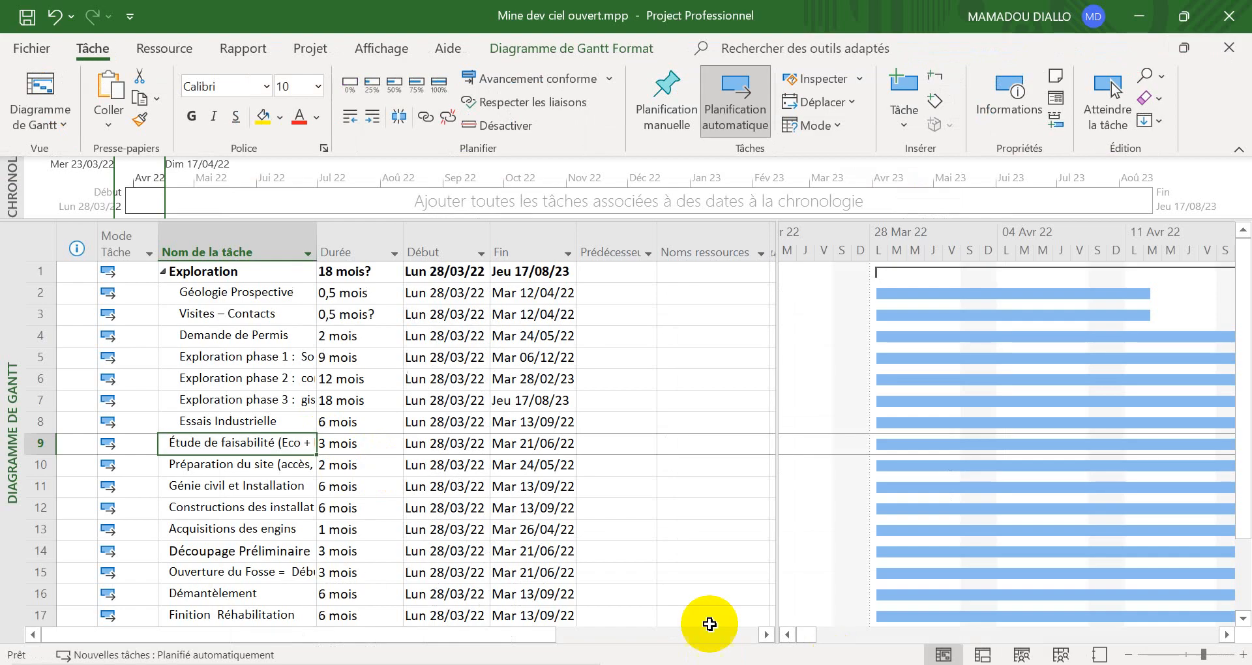
right_click(182, 444)
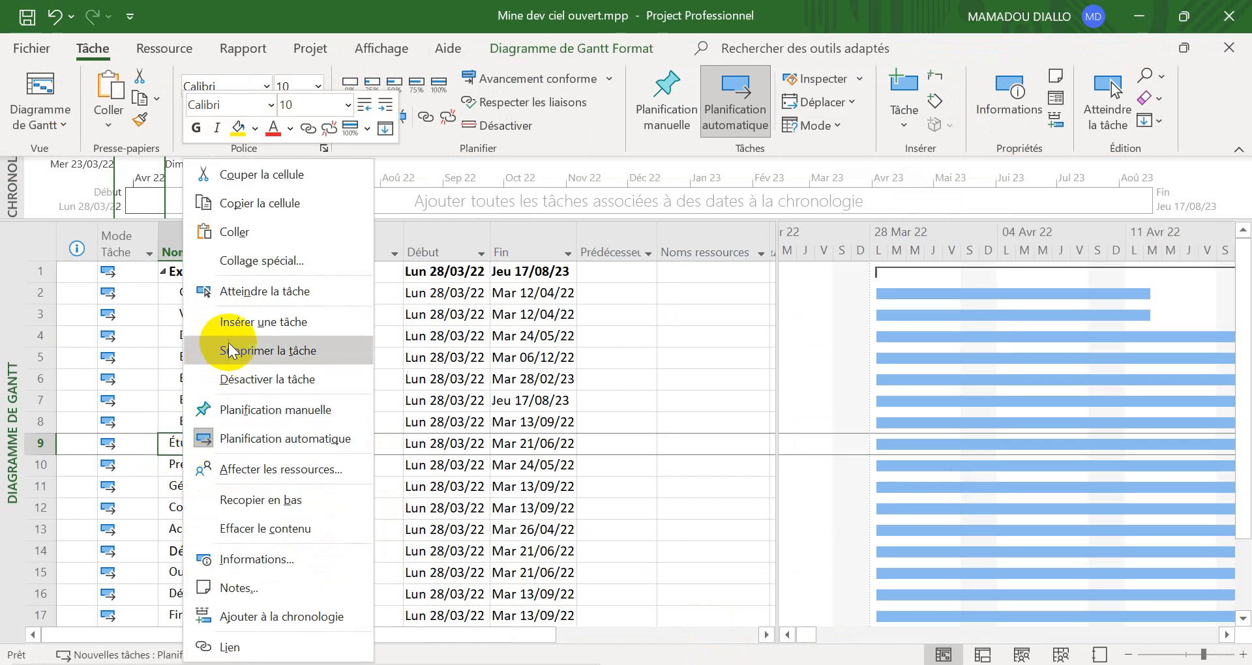
click(264, 323)
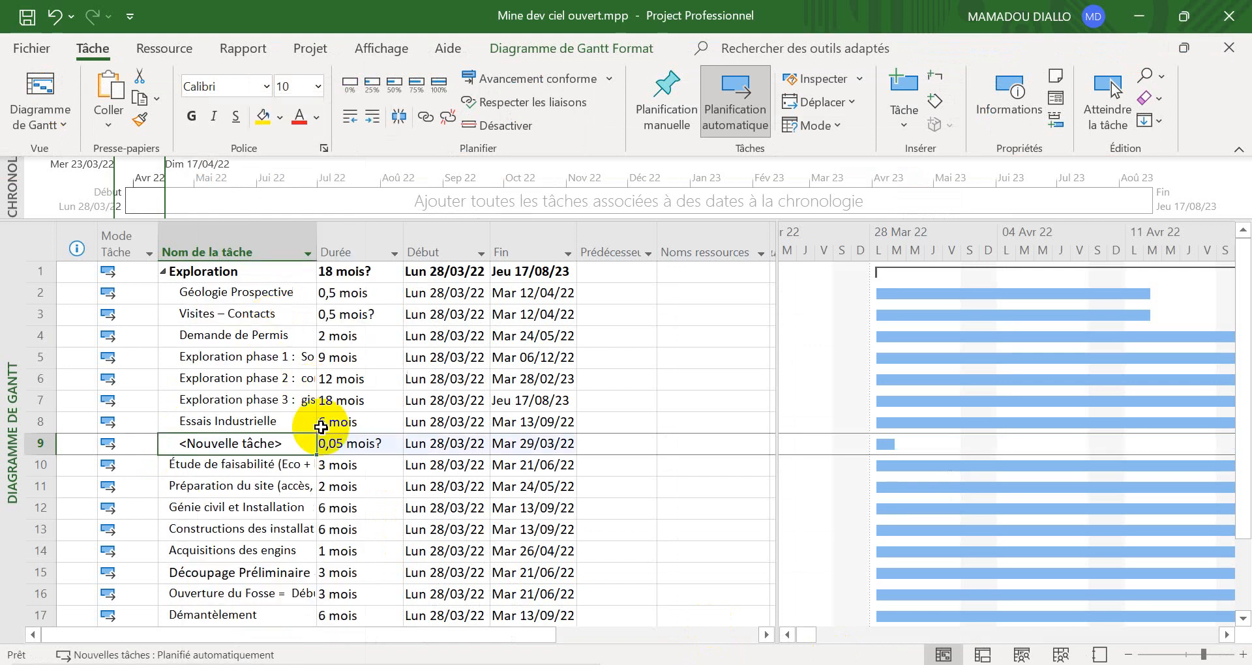
text(Pré-exploitation)
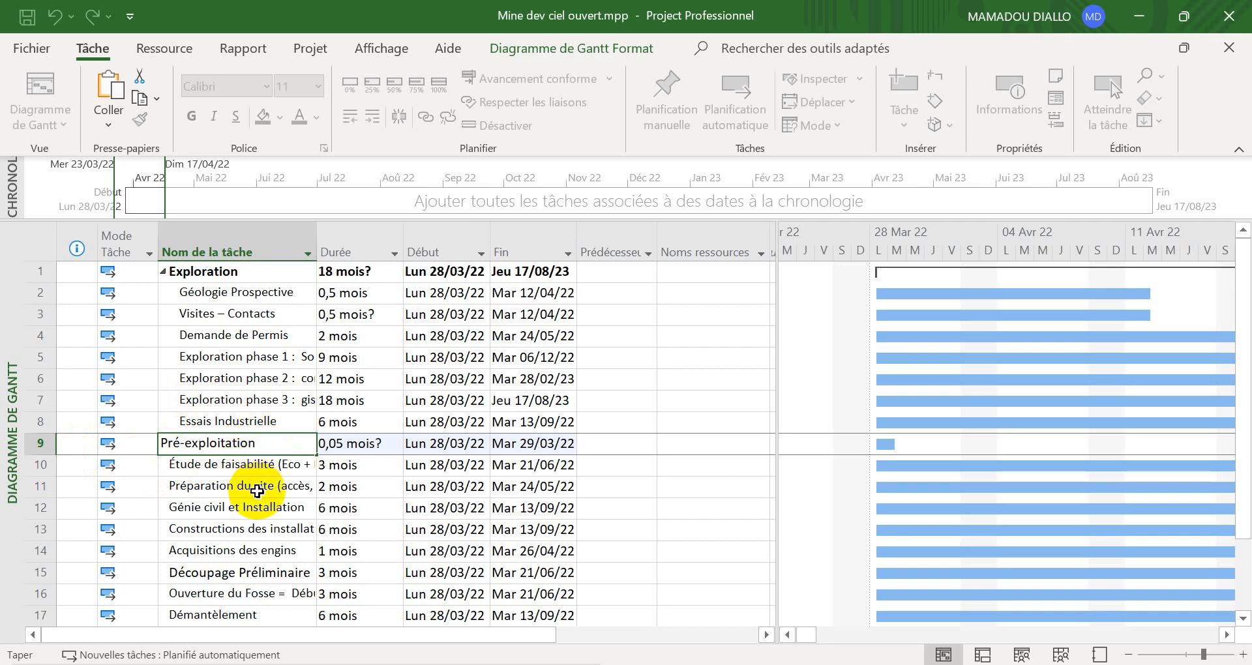
click(258, 488)
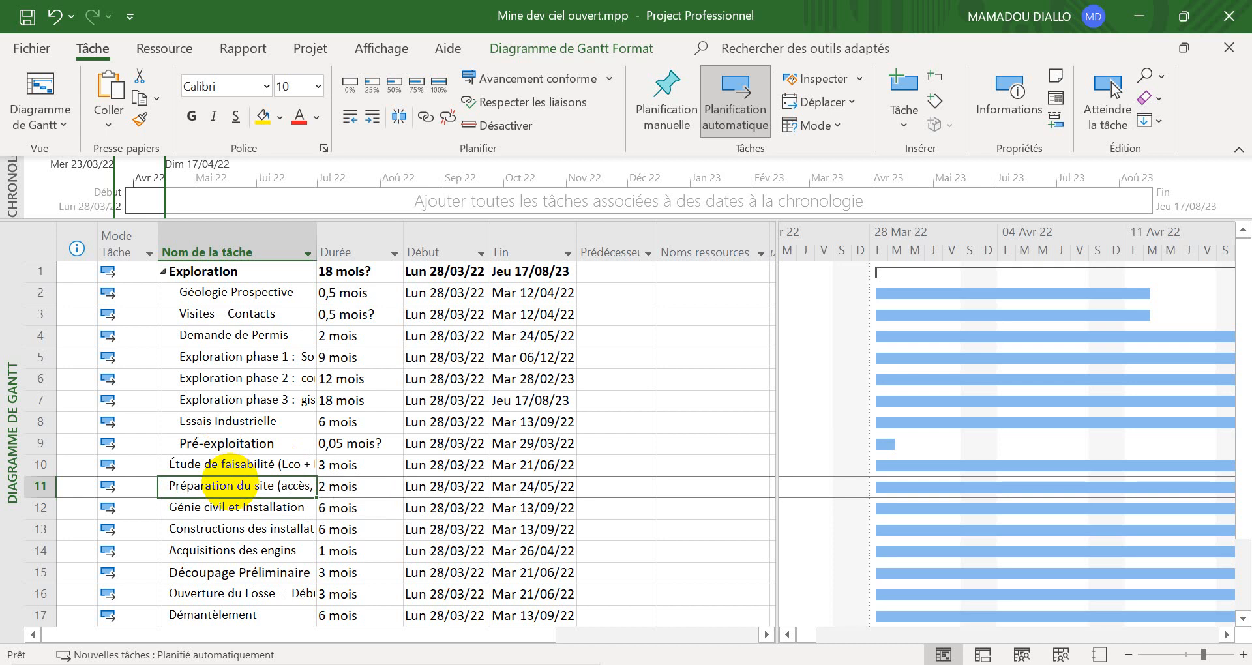
Step: Check the Pré-Exploitation stage in the Word table, and outdent the Pré-exploitation task to the top level in Project
click(508, 664)
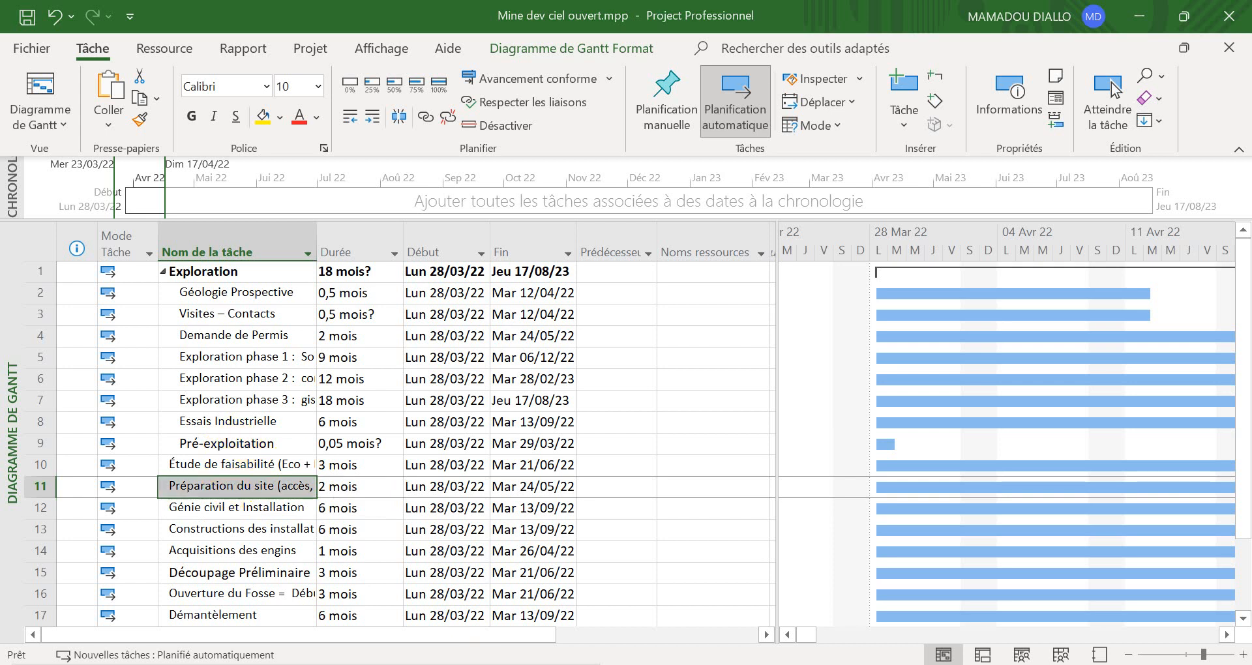
scroll(447, 529, down, 1)
scroll(448, 534, up, 1)
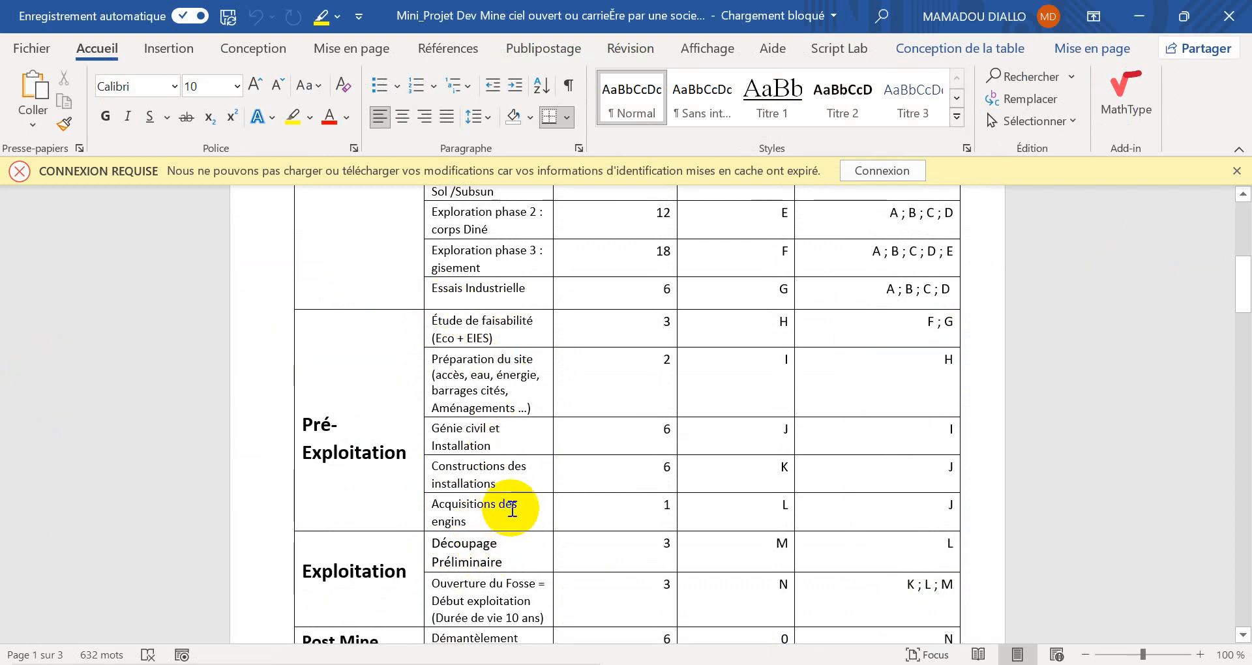
click(877, 664)
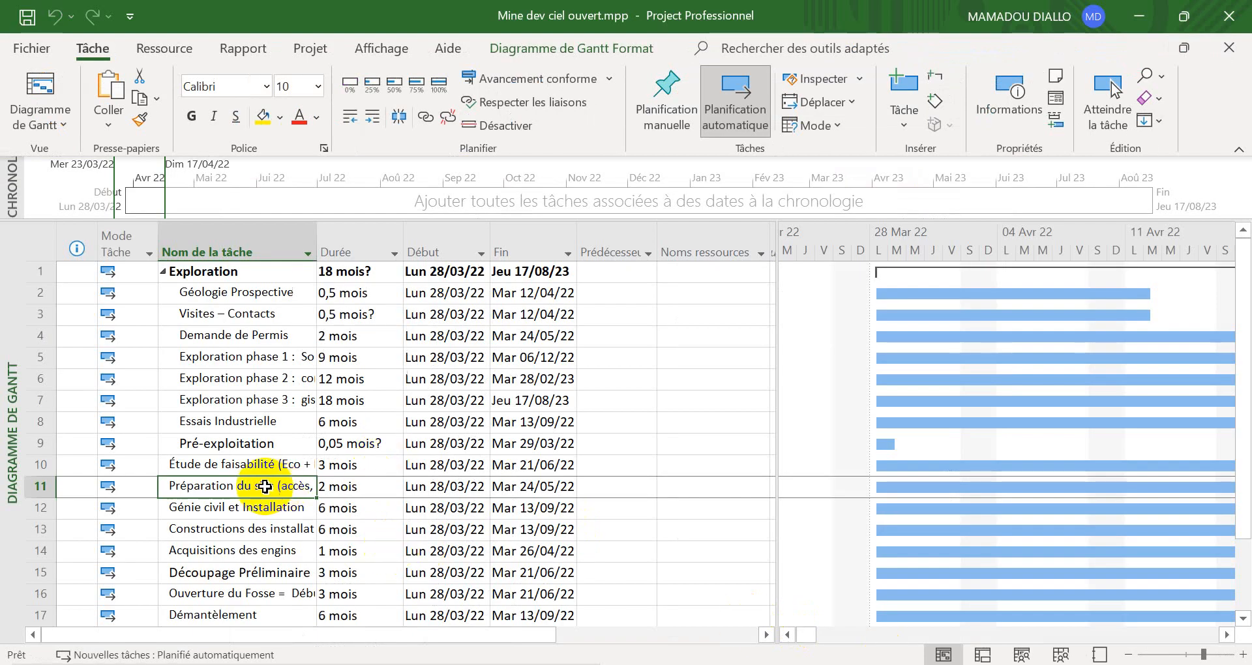
click(249, 446)
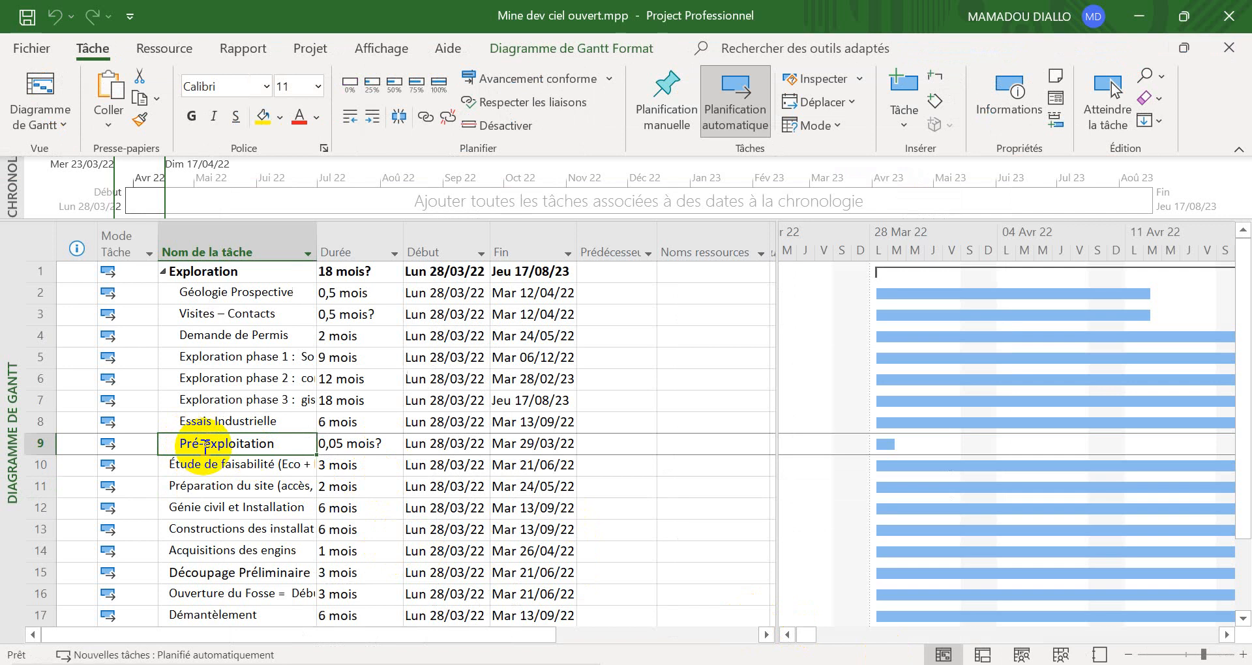
click(353, 120)
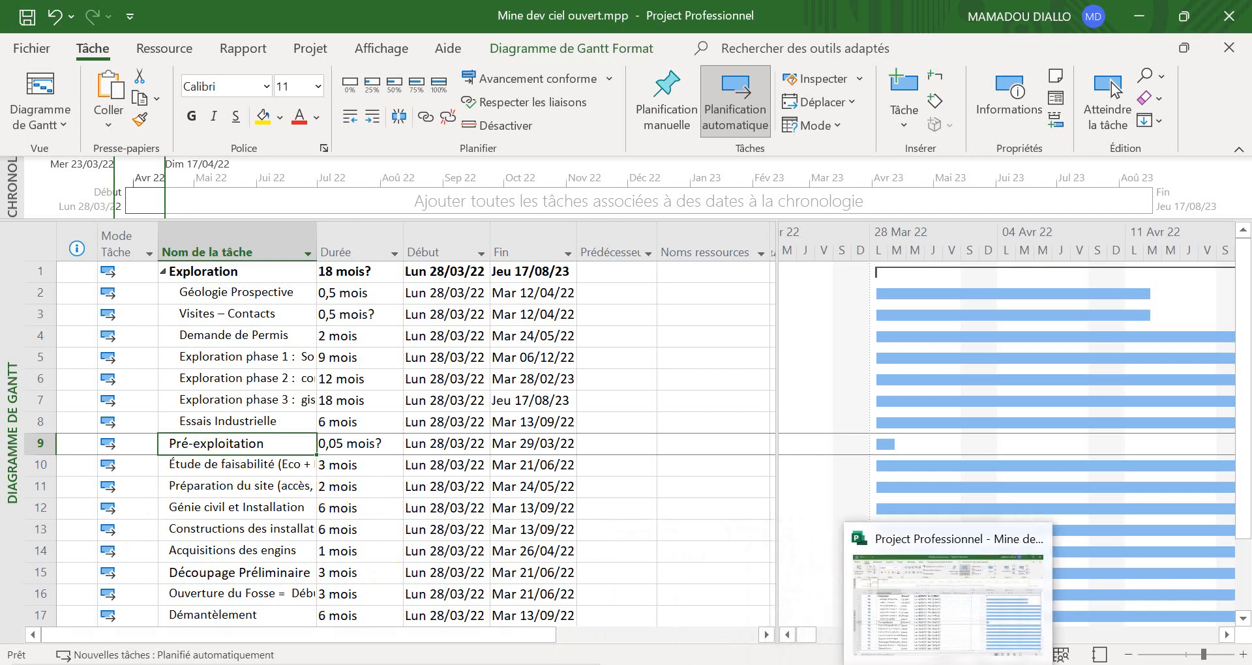
Step: Recheck the Pré-Exploitation stage in Word, and indent the tasks Étude de faisabilité through Acquisitions des engins under Pré-exploitation in Project
click(919, 664)
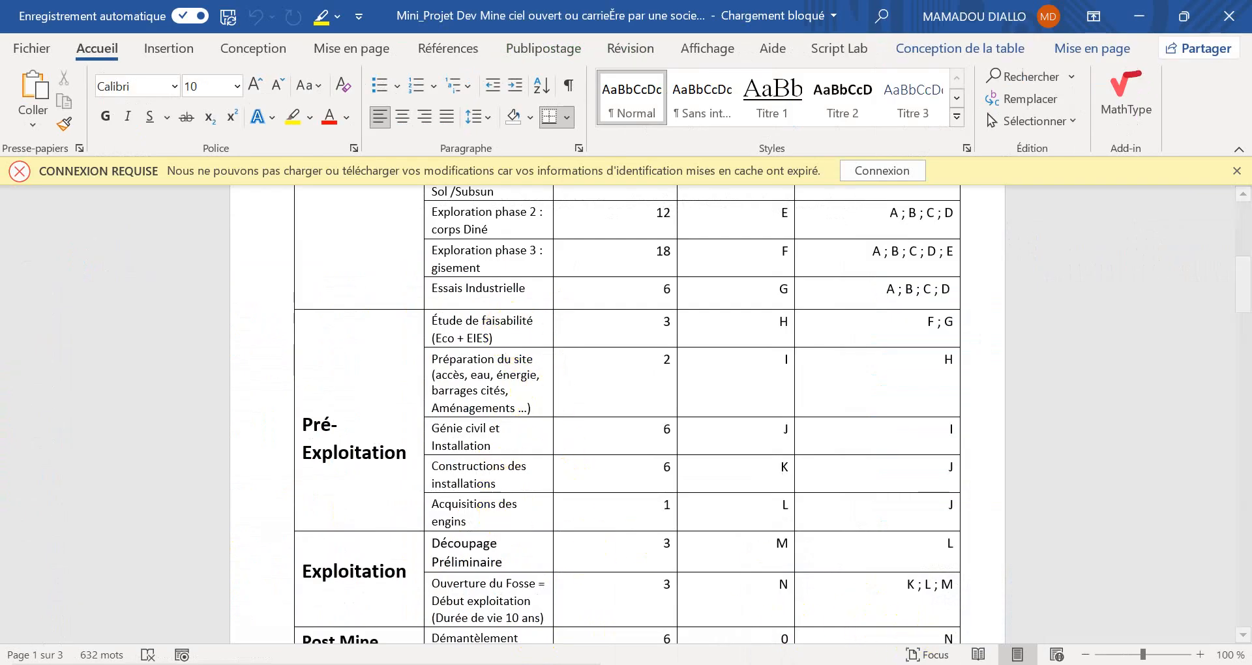
click(873, 660)
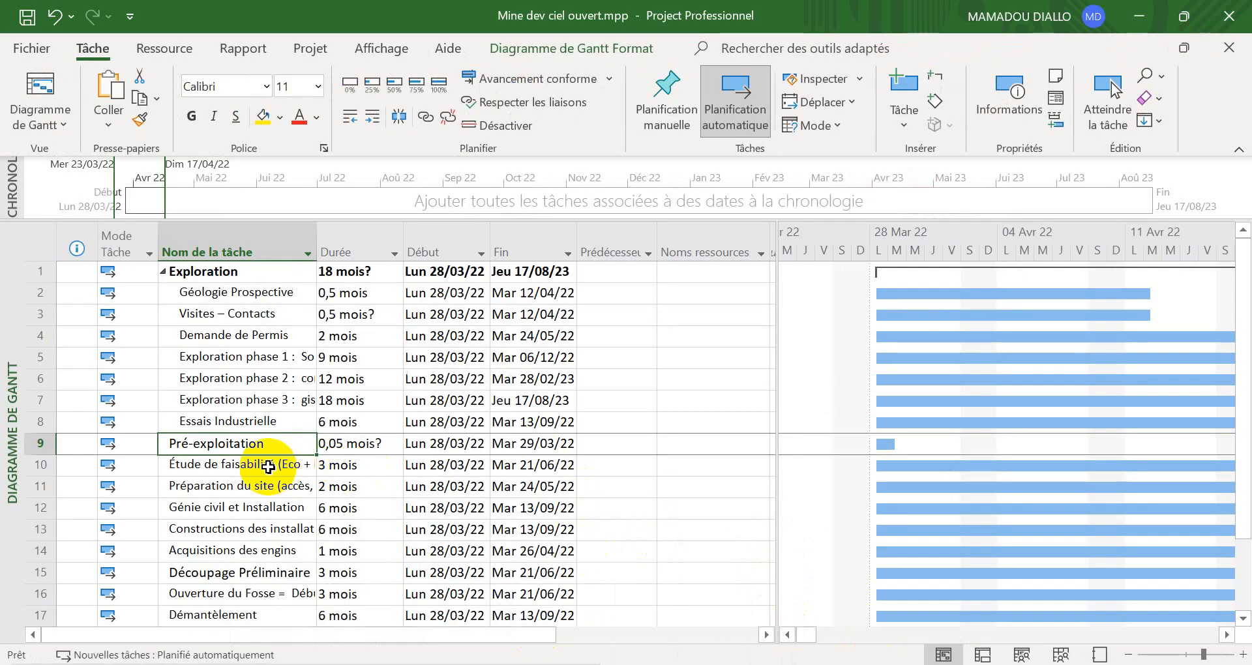
drag(265, 464, 279, 548)
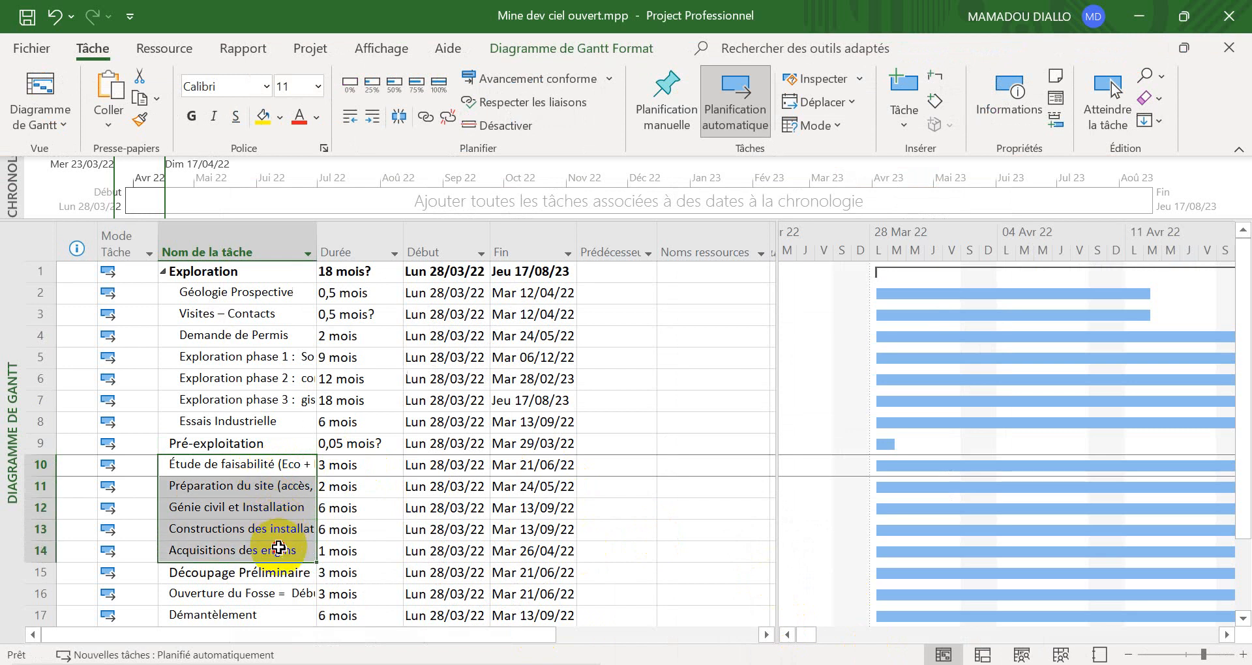
click(375, 121)
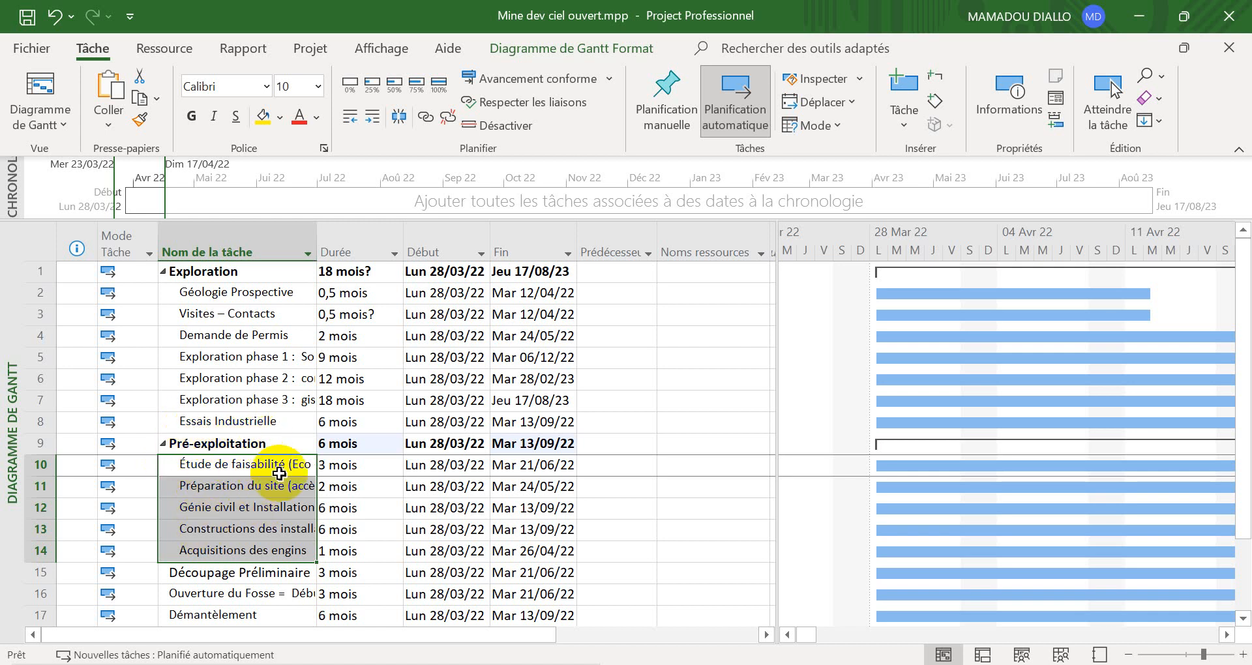
Step: Check the next stage in the Word table, and insert a task named Exploitation above Découpage Préliminaire in Project
scroll(491, 434, down, 2)
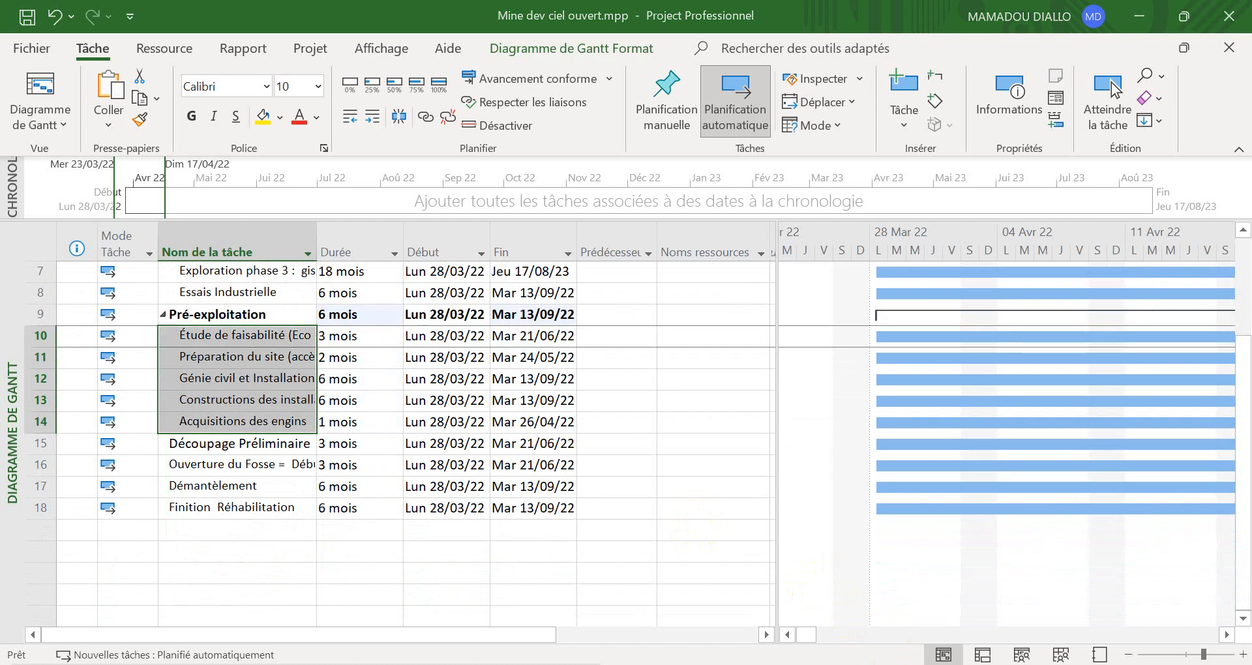
key(alt+Tab)
scroll(689, 517, down, 2)
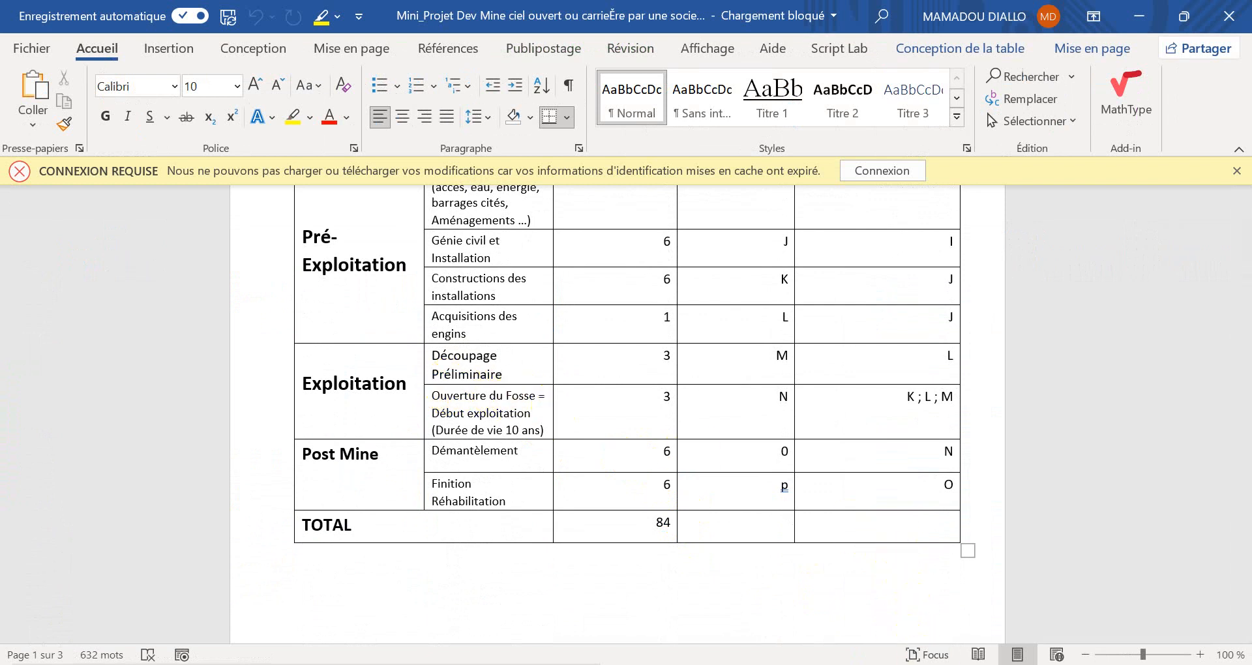
click(950, 664)
click(219, 448)
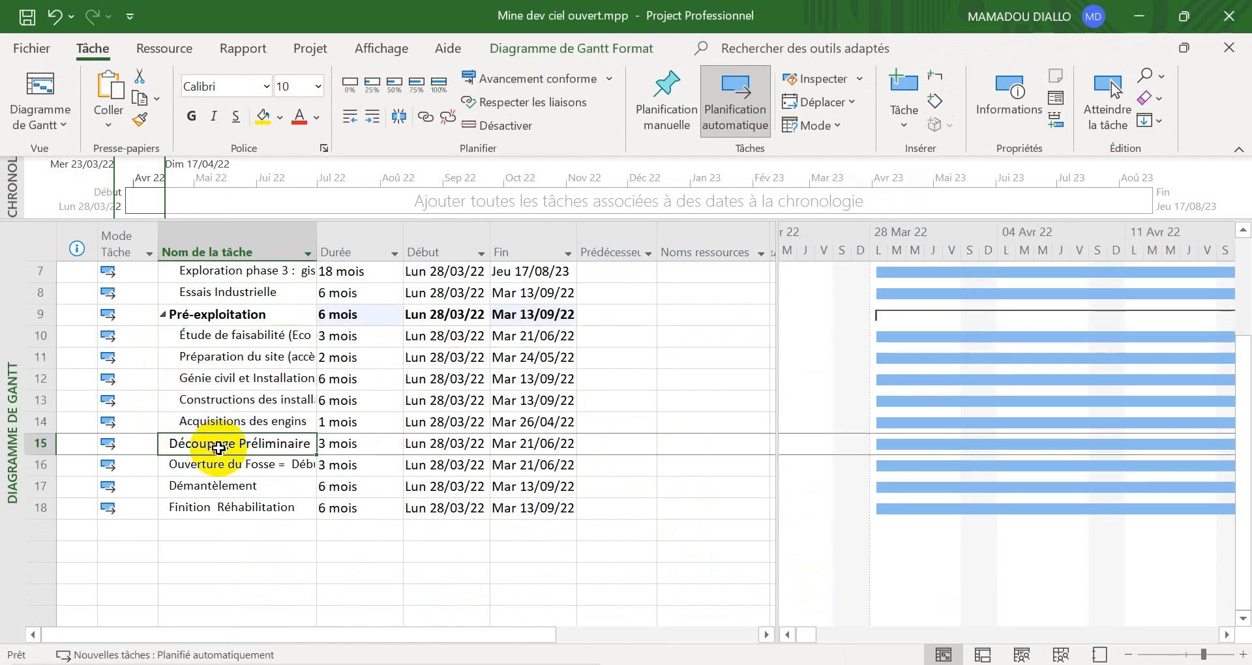
right_click(221, 448)
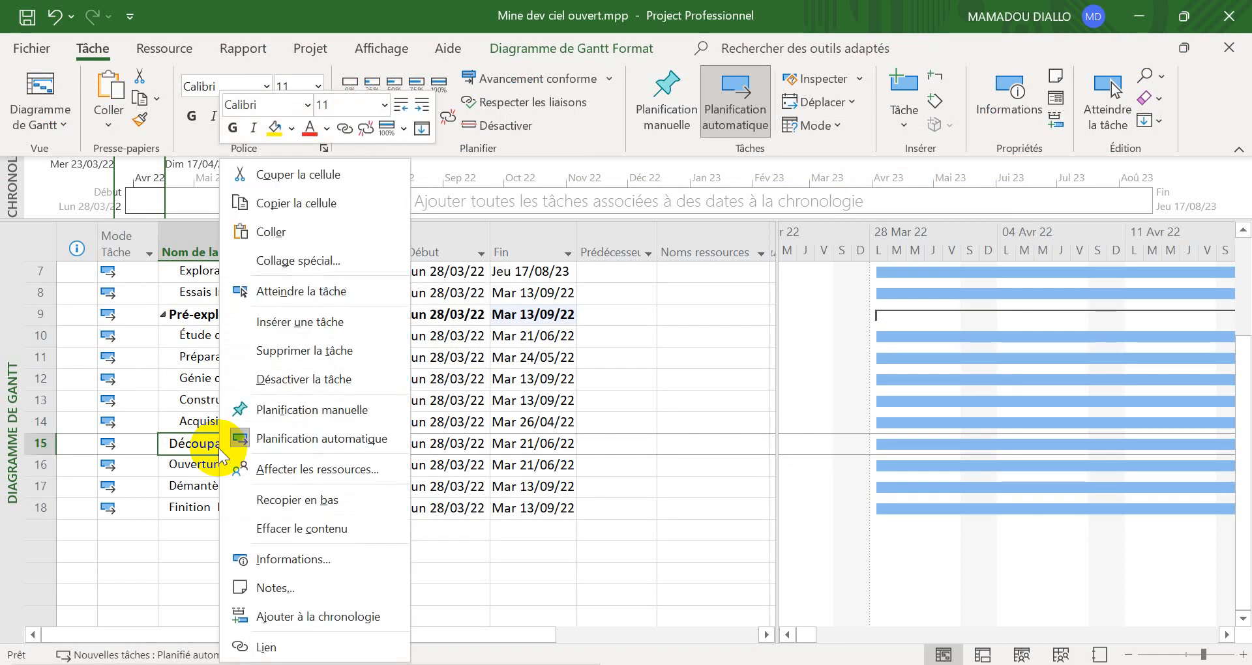
click(300, 322)
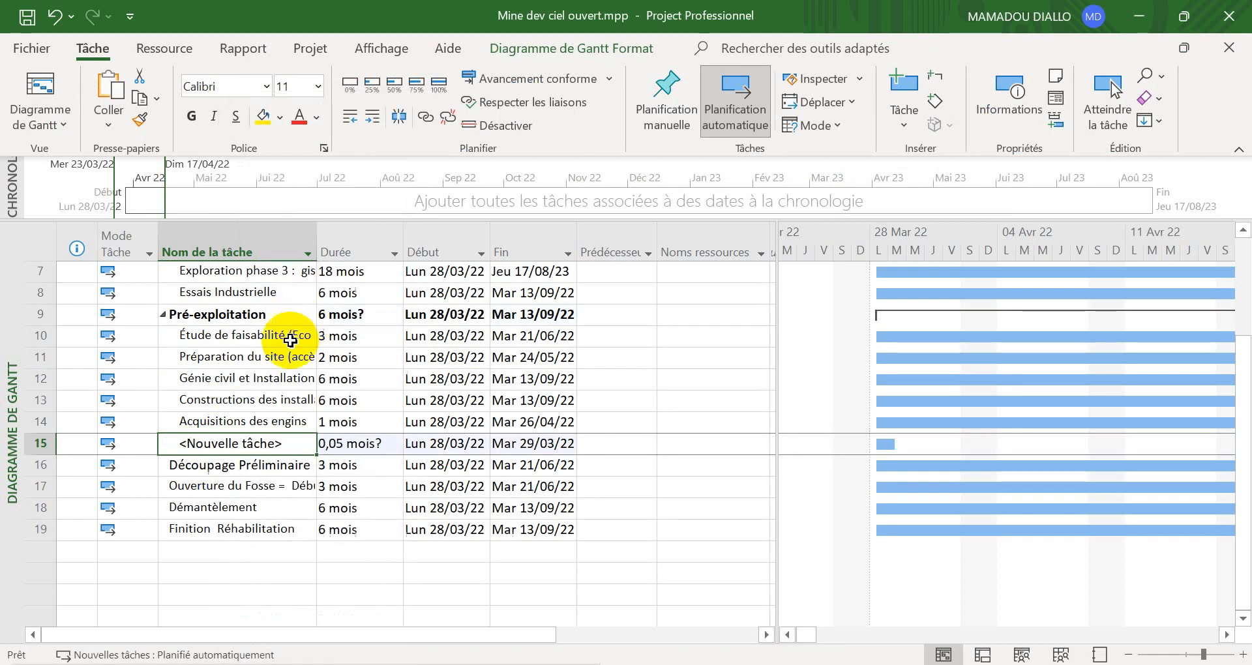
click(285, 443)
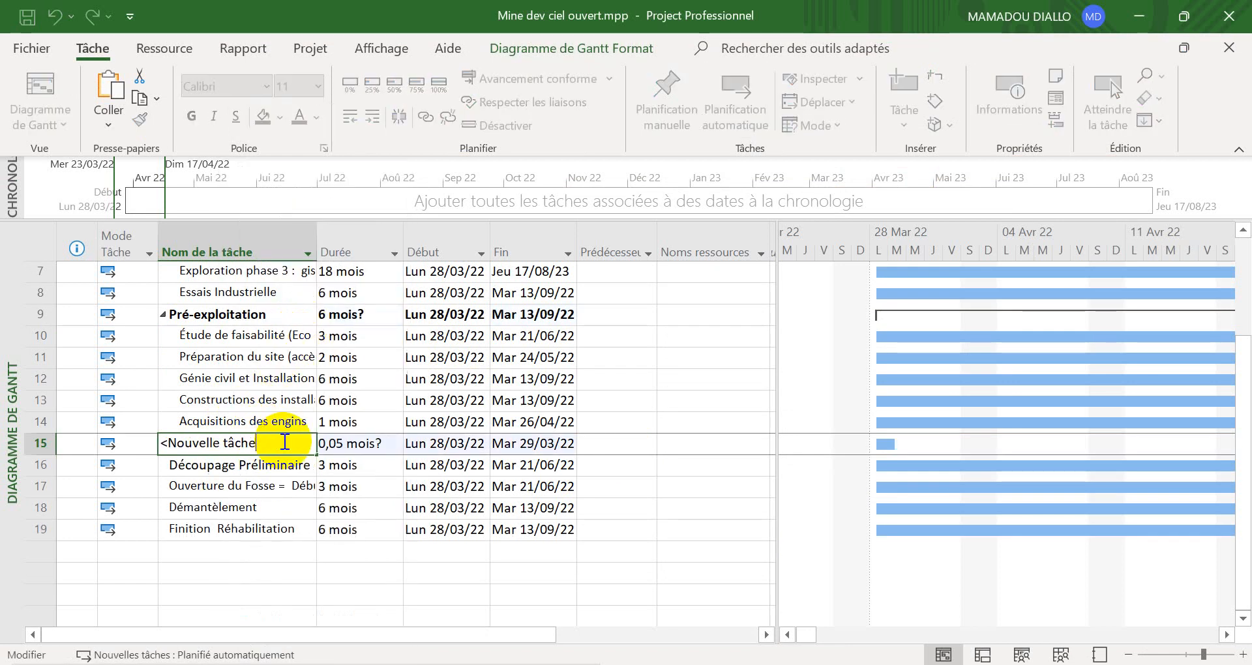
key(BackSpace)
key(BackSpace)
key(BackSpace)
key(BackSpace)
key(BackSpace)
key(BackSpace)
key(BackSpace)
key(BackSpace)
key(BackSpace)
key(BackSpace)
key(BackSpace)
key(BackSpace)
key(BackSpace)
key(BackSpace)
key(BackSpace)
key(BackSpace)
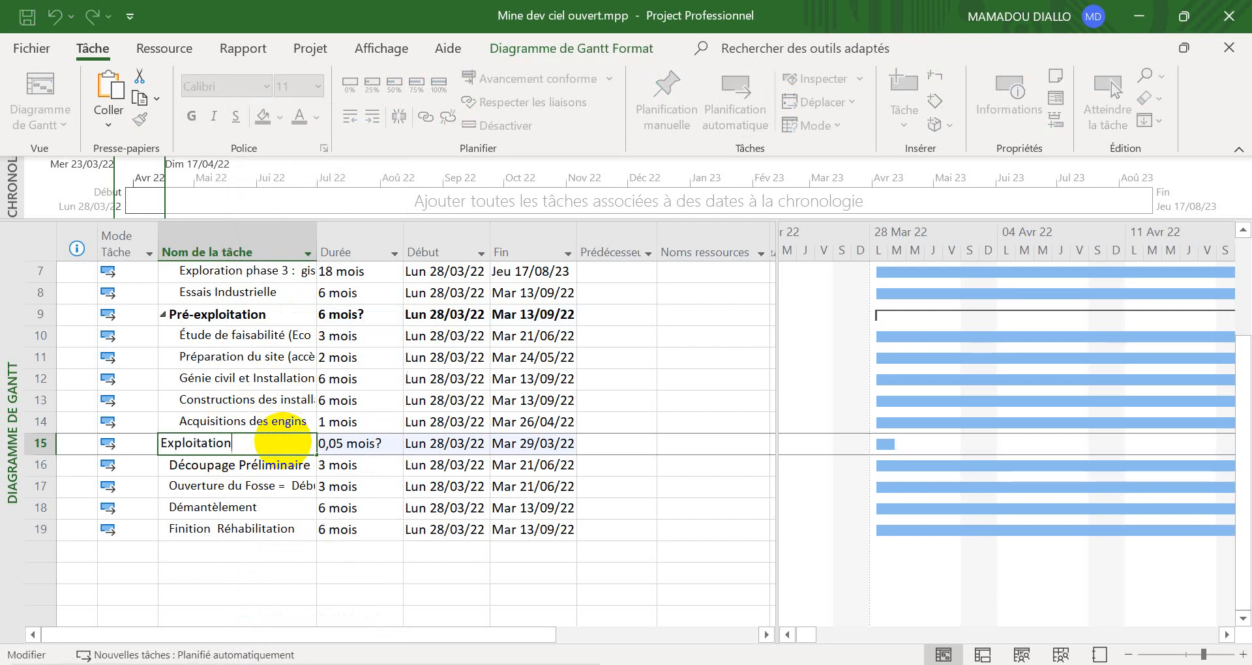
click(277, 486)
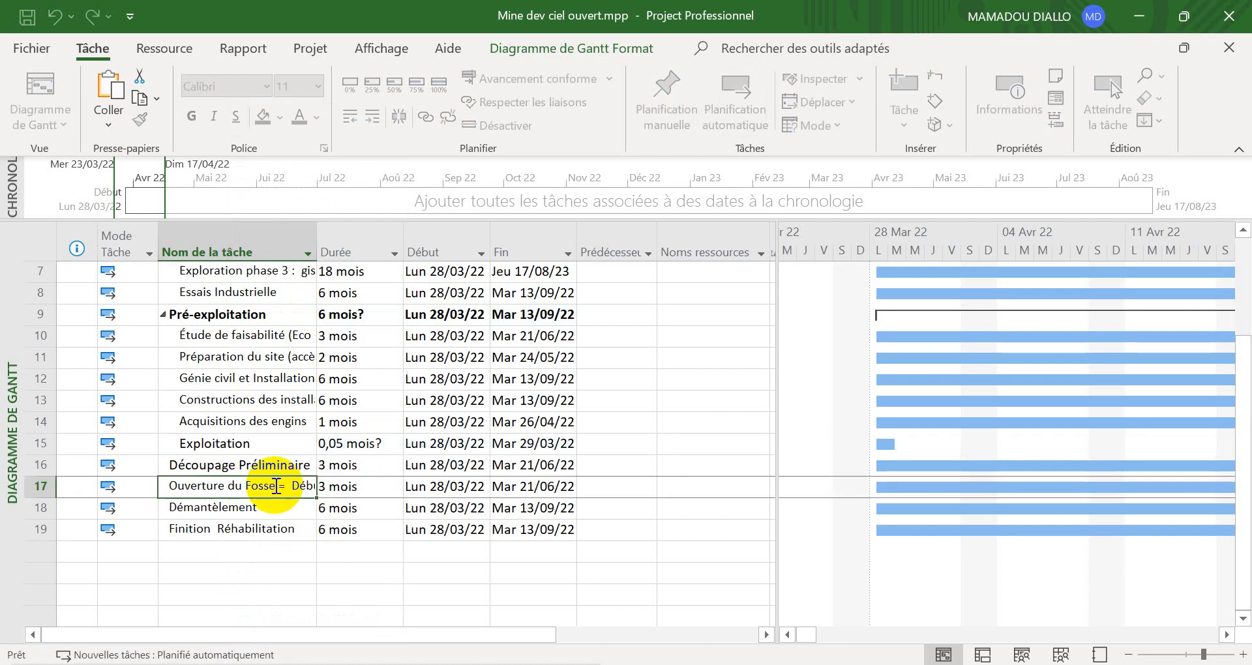
Step: Outdent Exploitation to the top level, and indent Découpage Préliminaire and Ouverture du Fosse under it
click(246, 442)
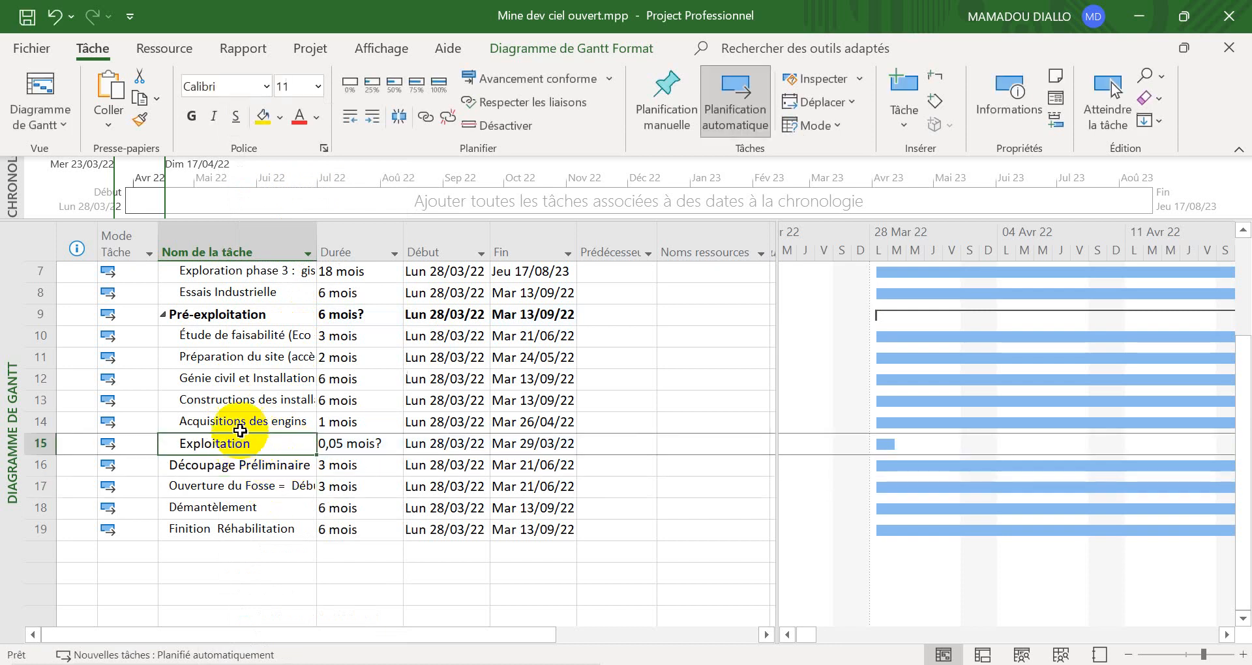
click(357, 120)
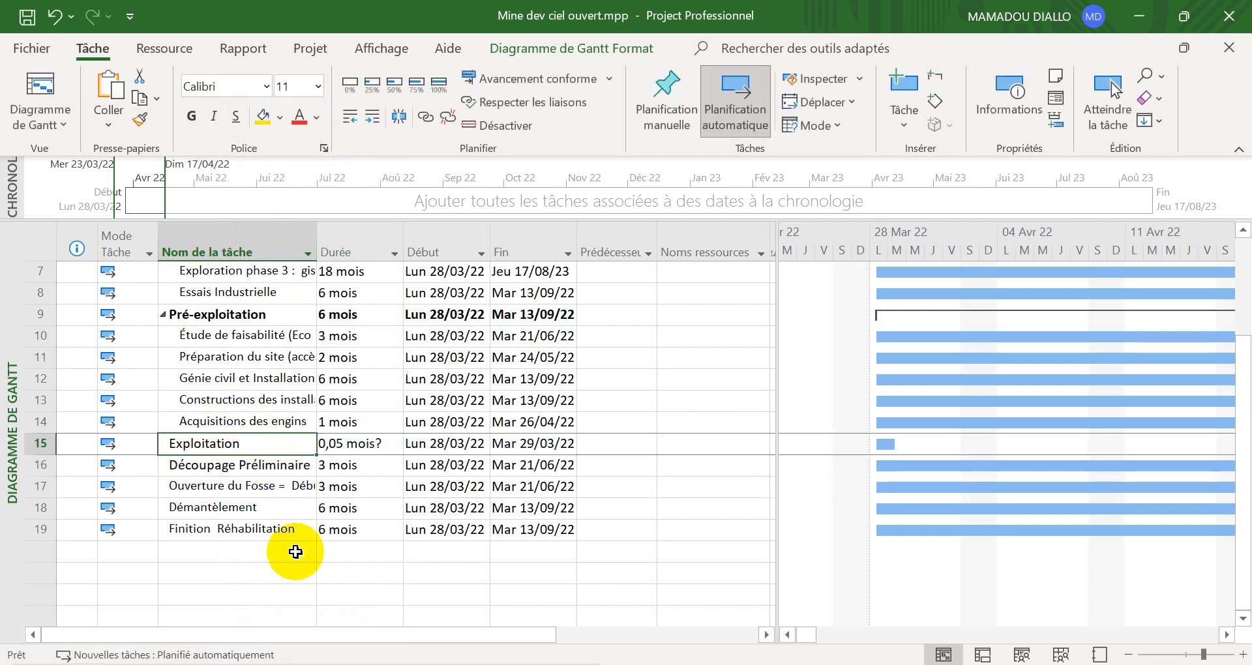
drag(228, 465, 224, 485)
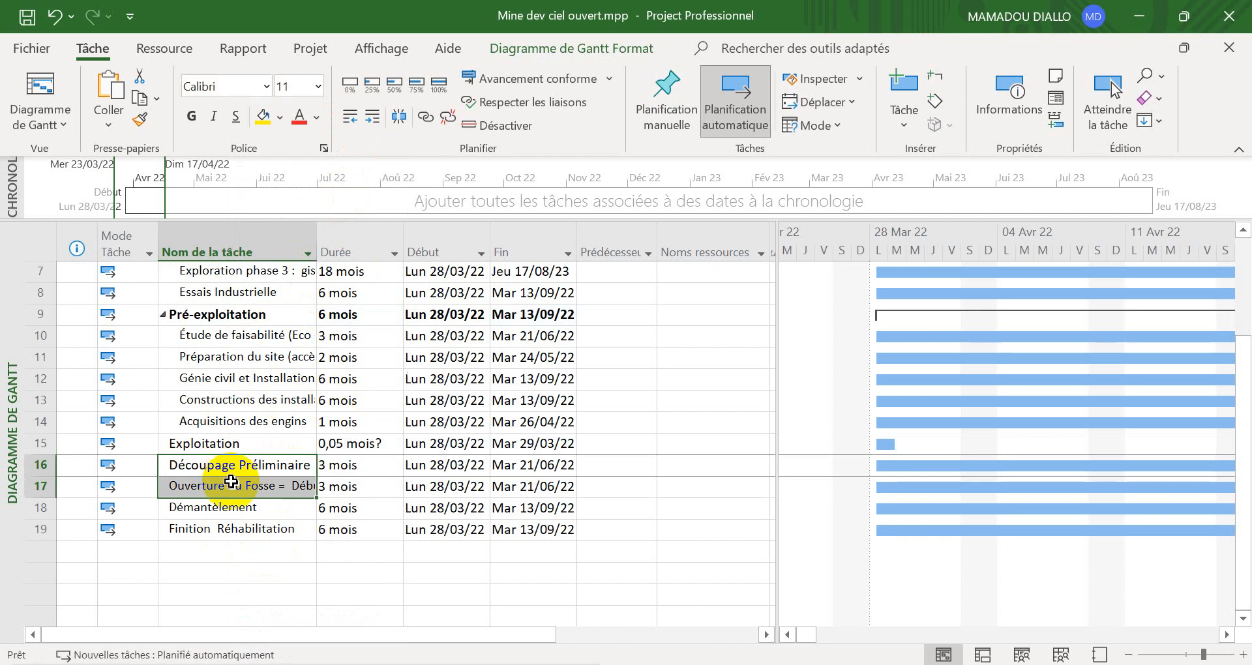
click(370, 119)
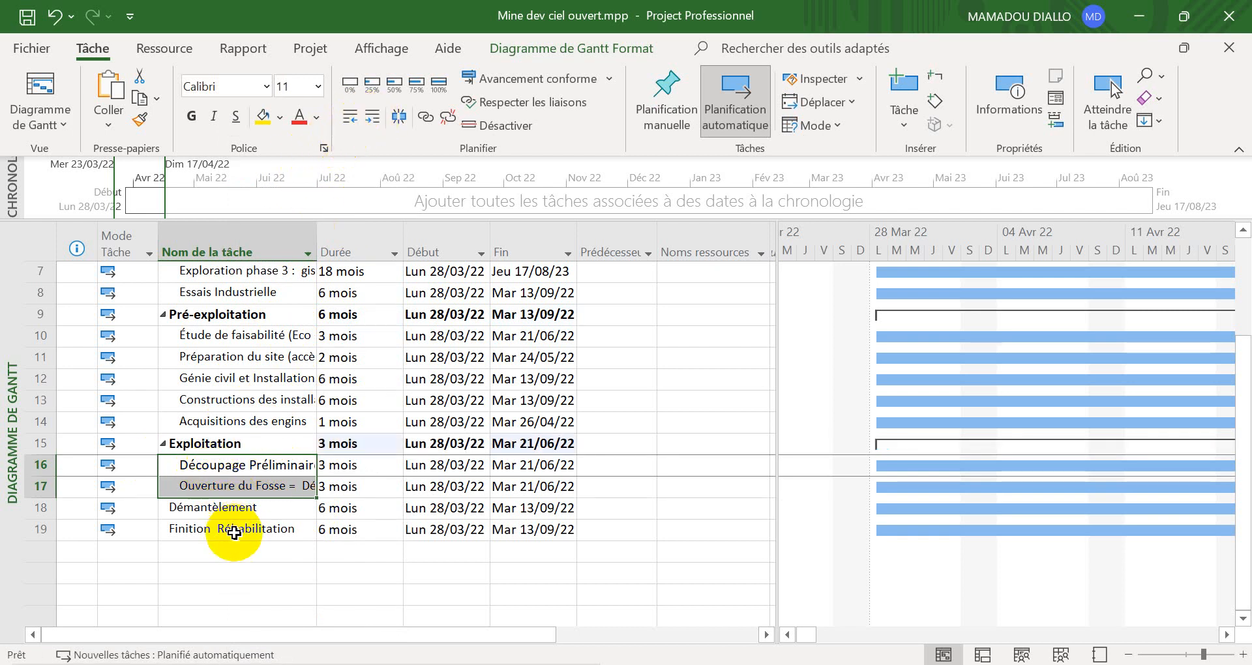
Step: Insert a task above Démantèlement and name it Post mine, checking the stage name in the Word table
drag(224, 509, 230, 533)
click(236, 509)
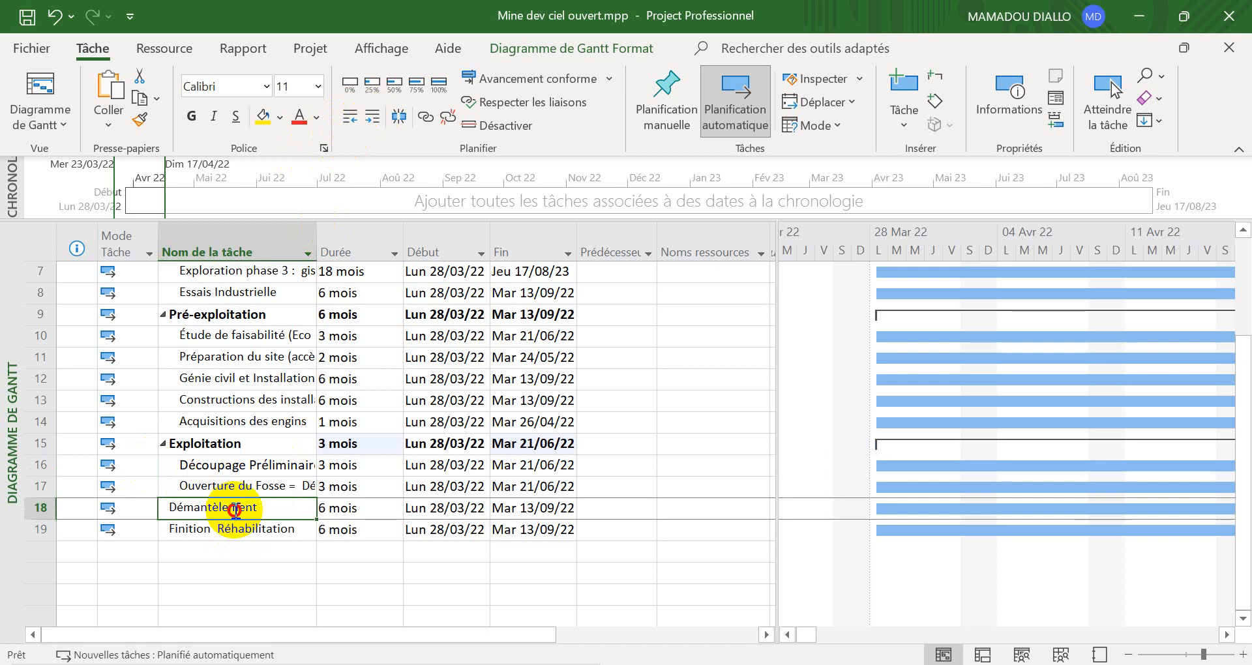
click(247, 510)
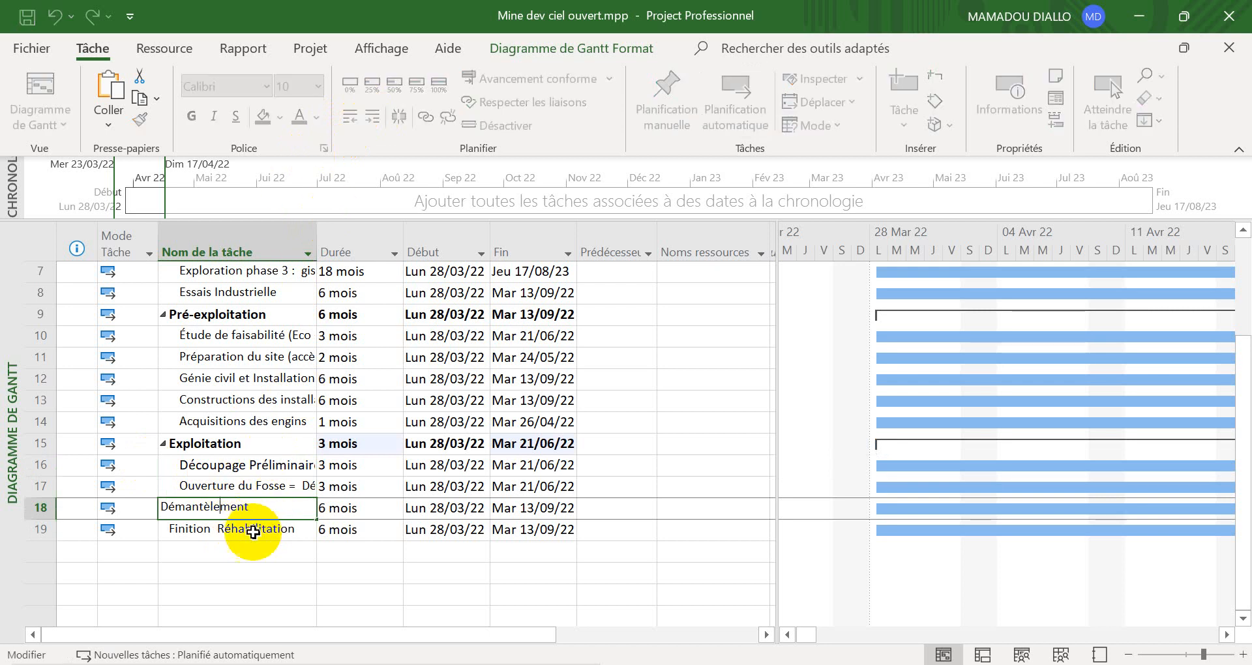
click(254, 550)
click(243, 506)
right_click(246, 509)
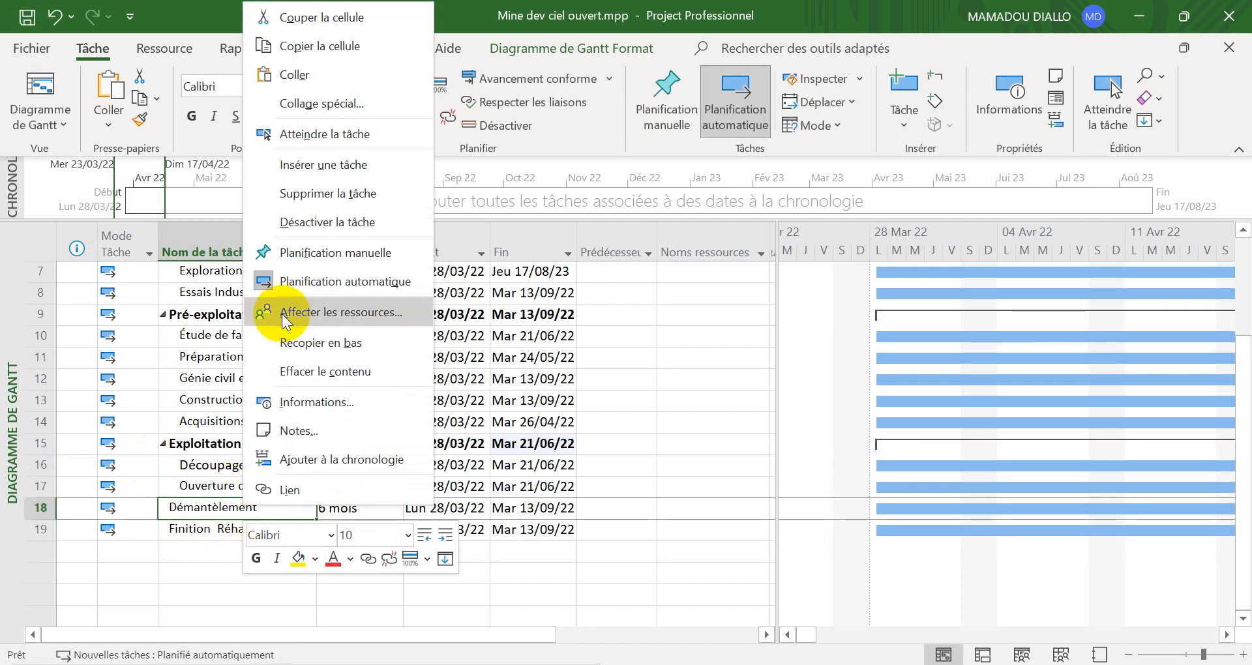
key(Escape)
key(Insert)
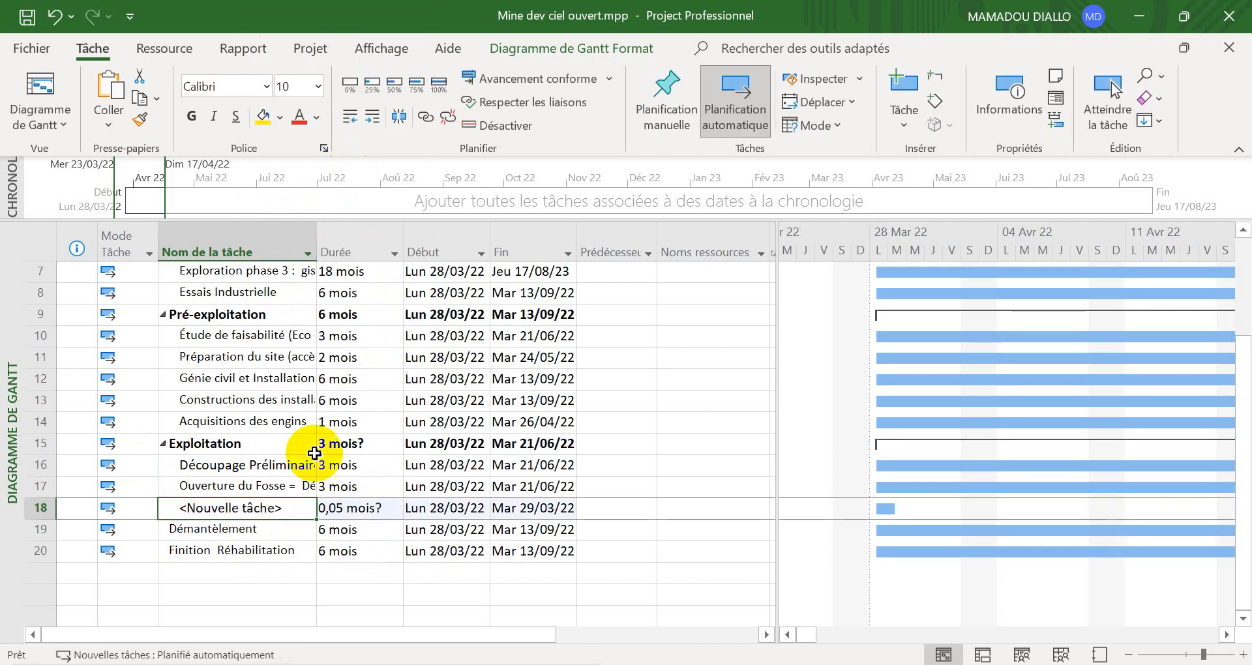
click(293, 503)
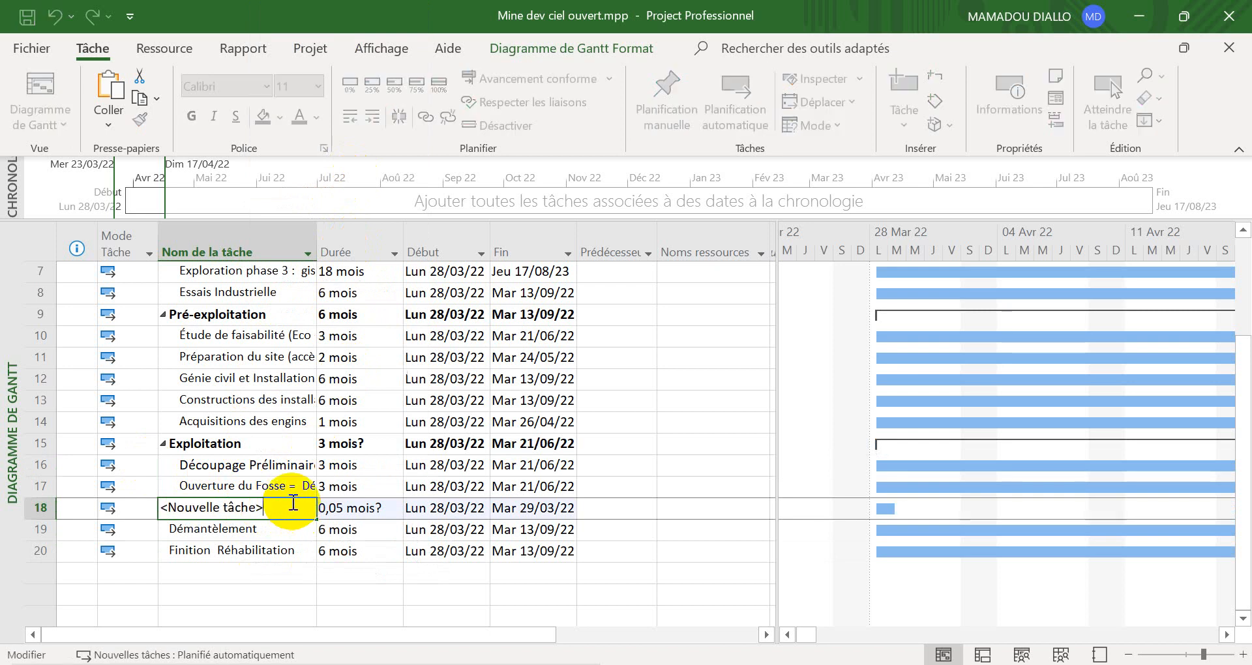
key(BackSpace)
key(BackSpace)
key(BackSpace)
key(BackSpace)
key(BackSpace)
key(BackSpace)
key(BackSpace)
key(BackSpace)
key(BackSpace)
key(BackSpace)
key(BackSpace)
key(BackSpace)
key(BackSpace)
key(BackSpace)
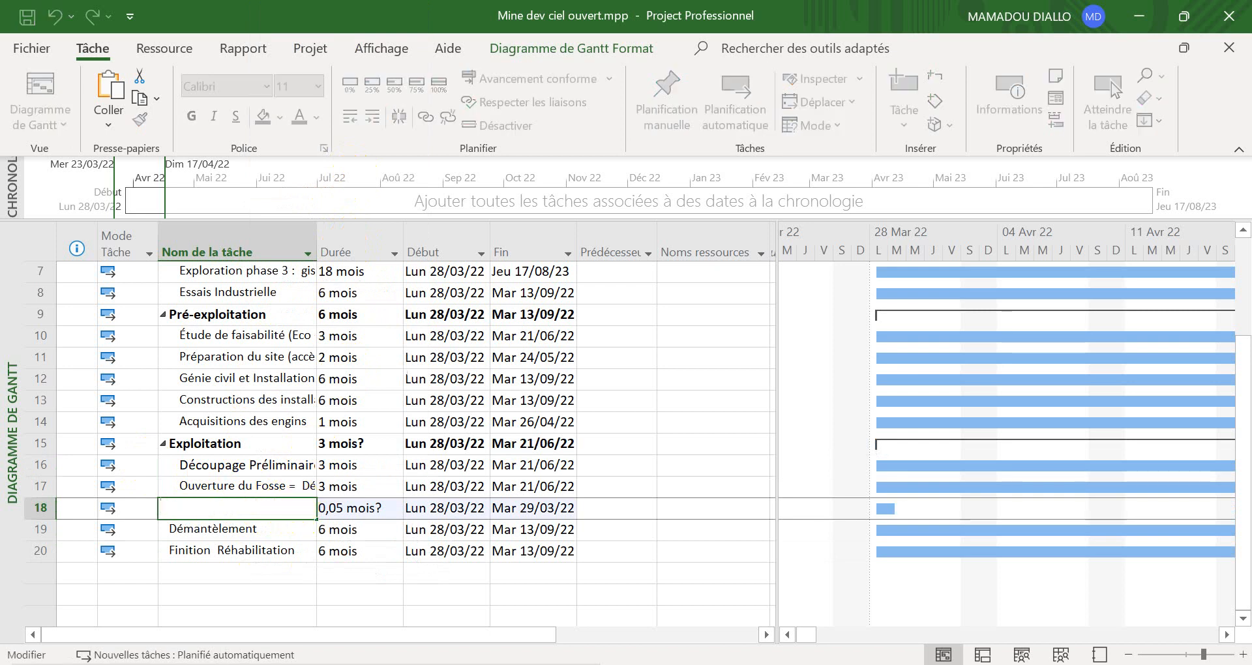
click(905, 663)
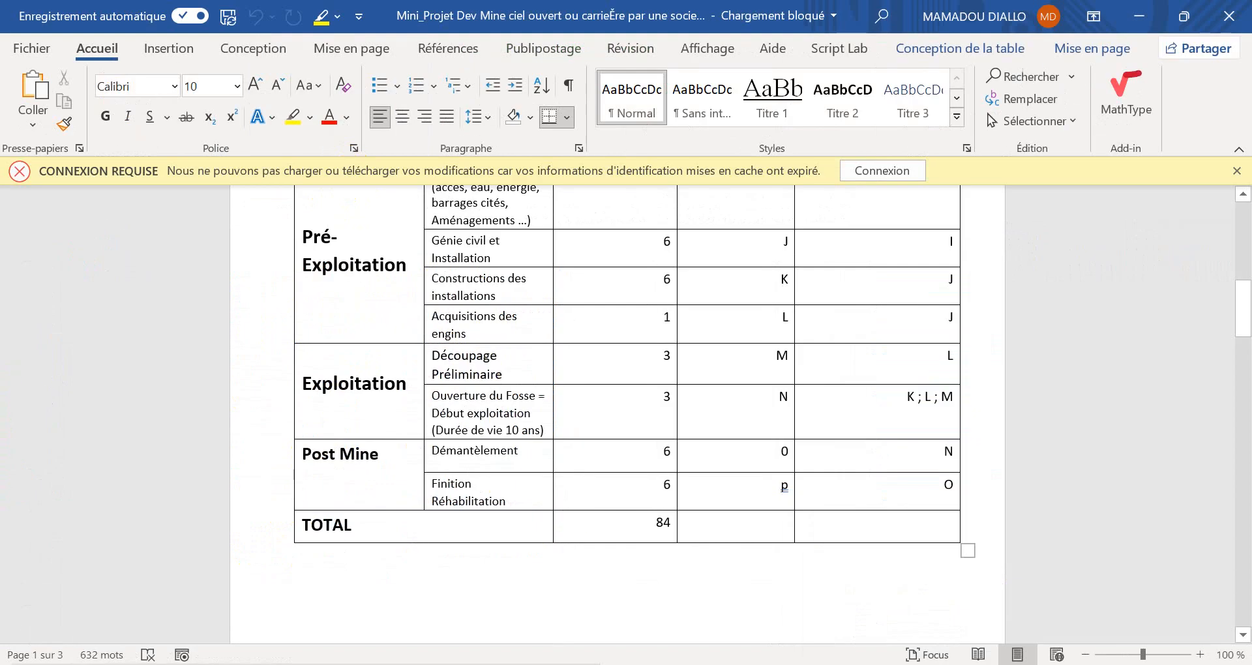
click(618, 661)
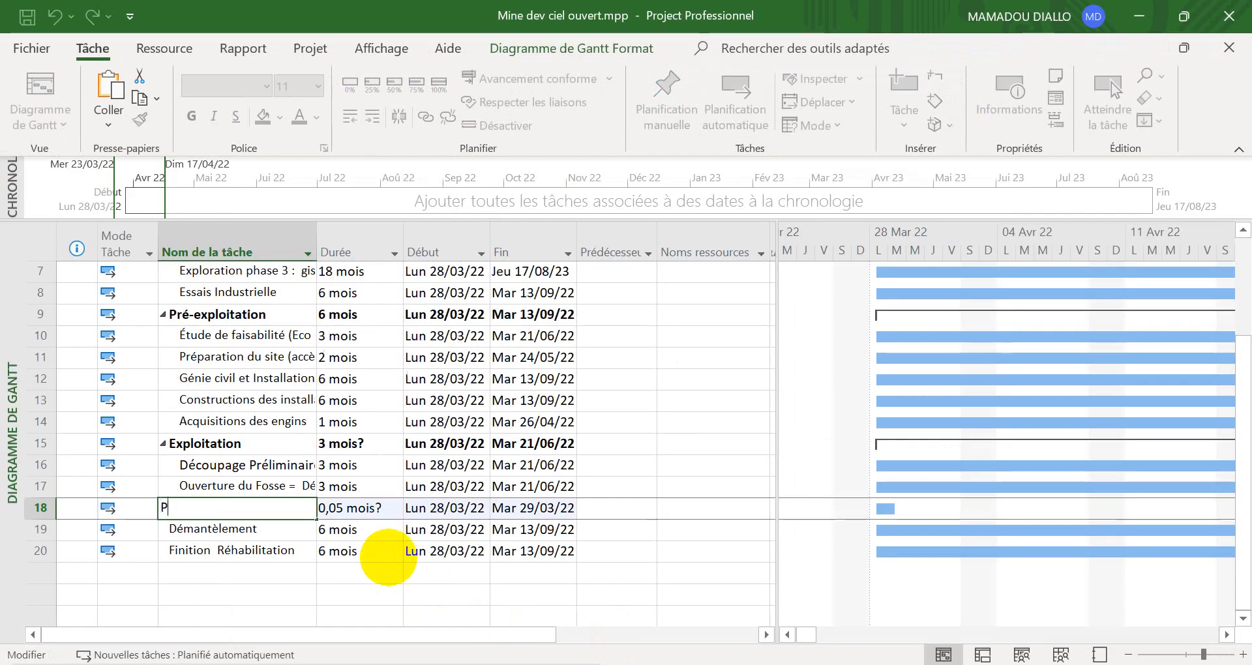
text(Post )
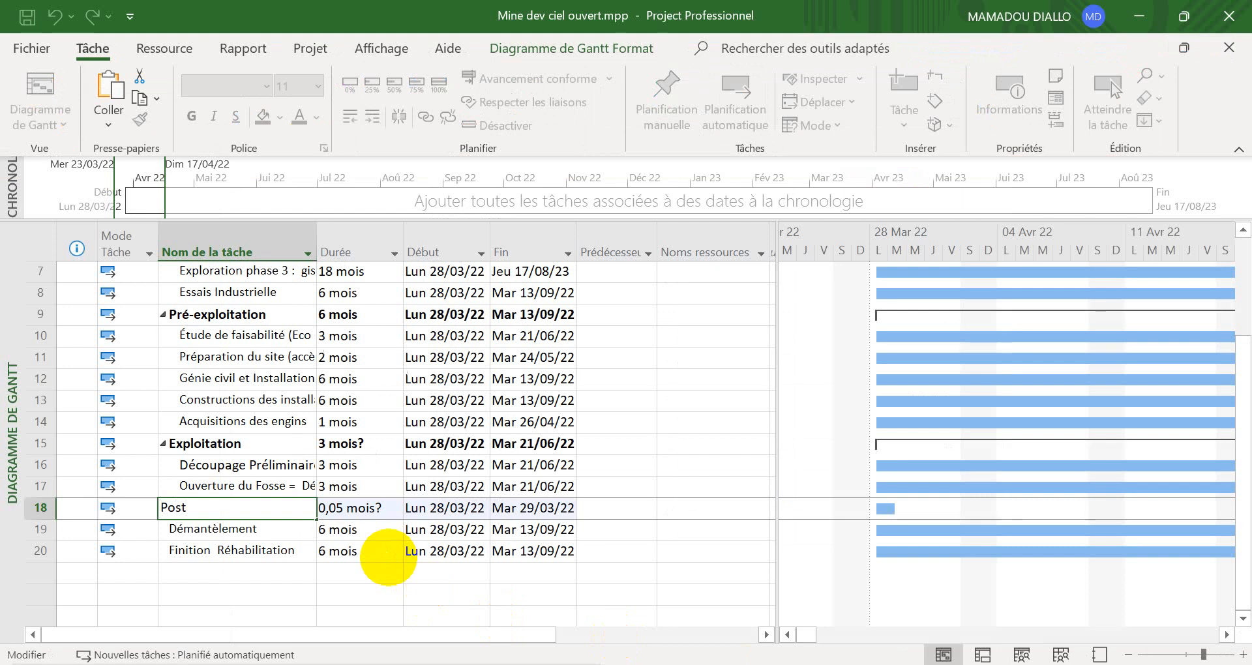
text(mine)
click(257, 551)
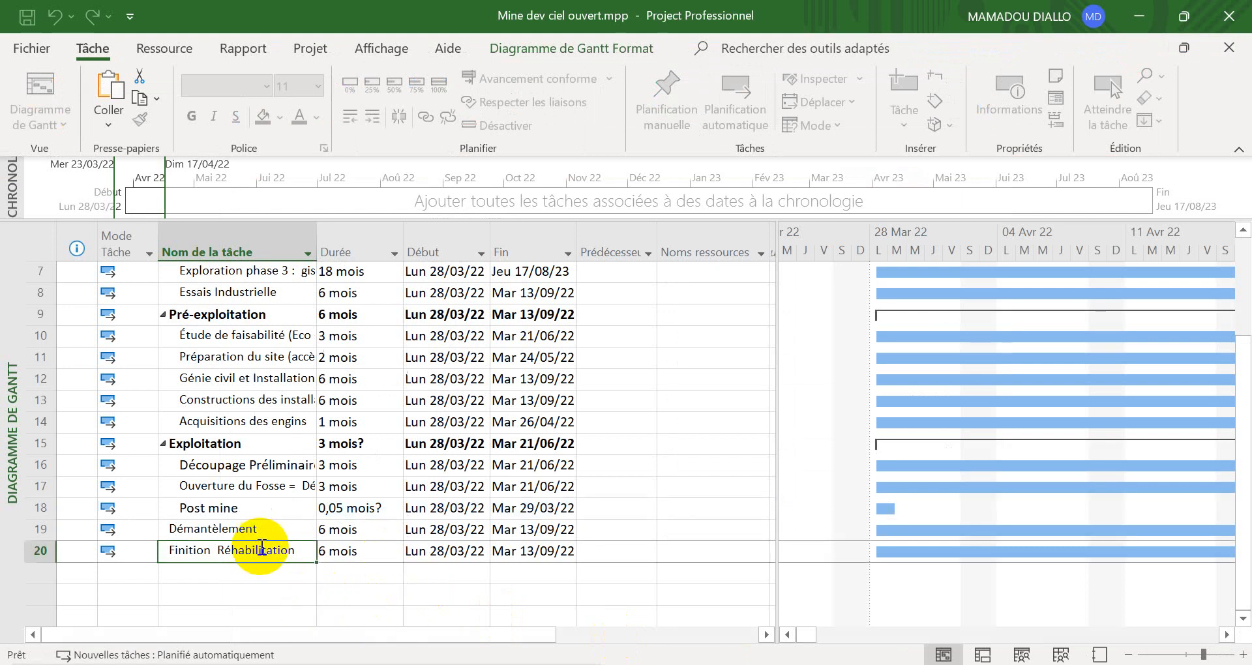
Step: Outdent Post mine to the top level, and indent Démantèlement and Finition Réhabilitation under it
click(238, 510)
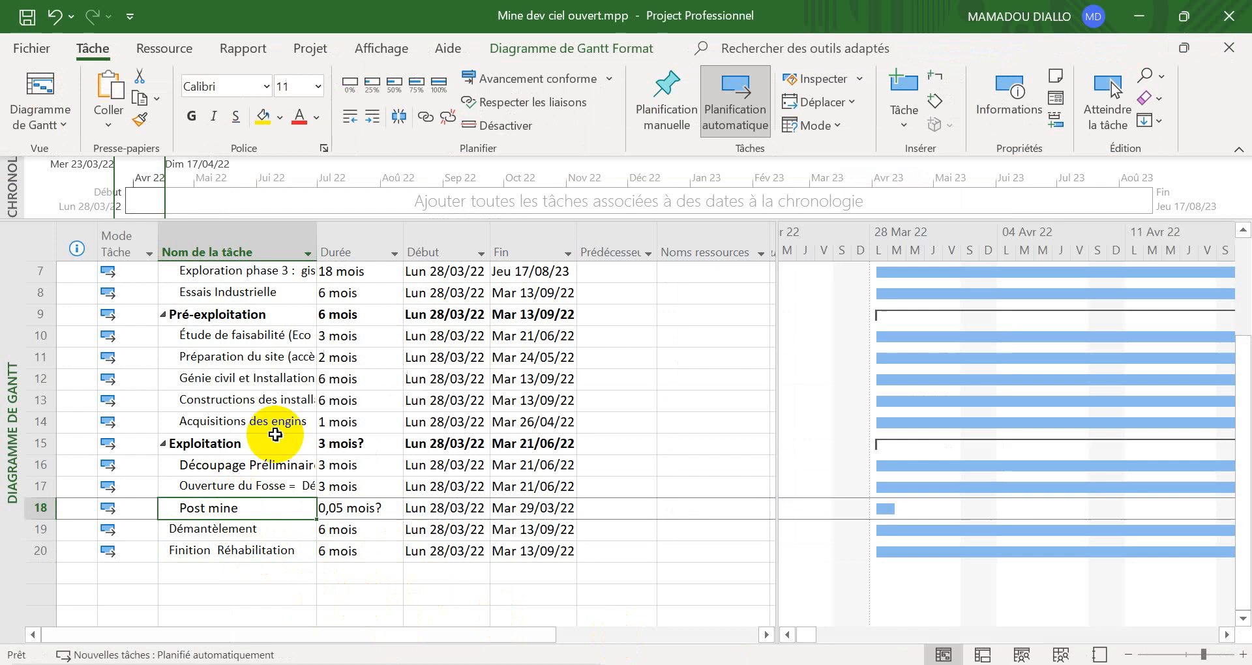
click(353, 117)
drag(238, 530, 240, 551)
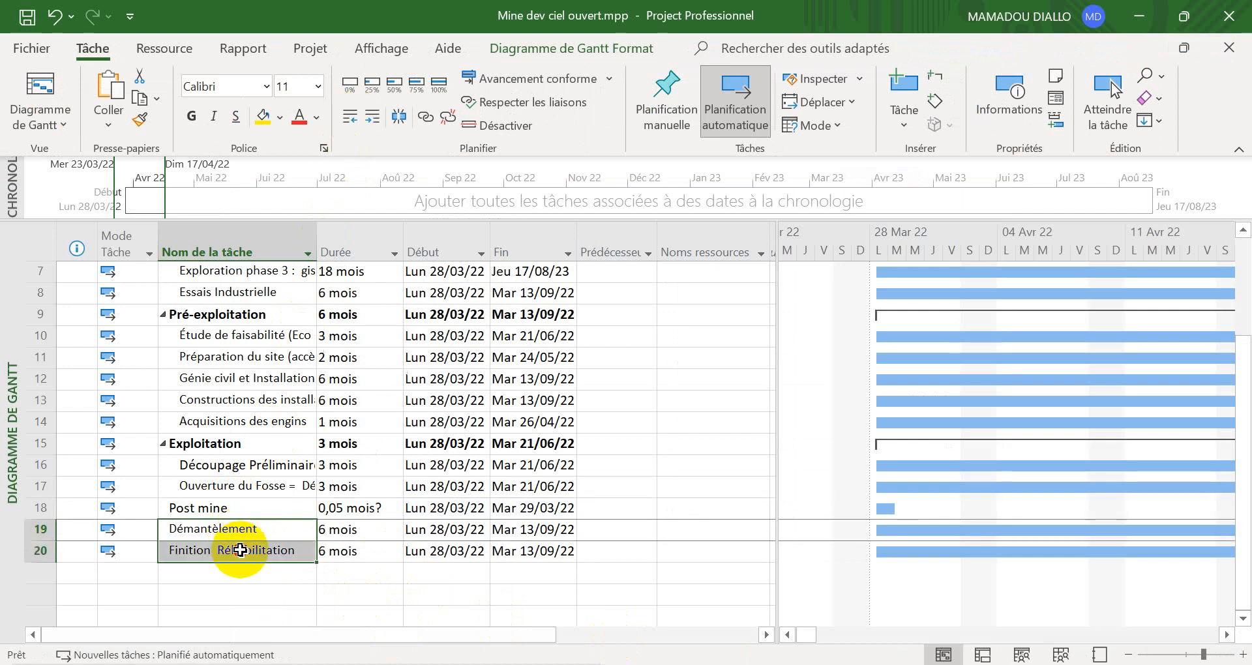
click(374, 119)
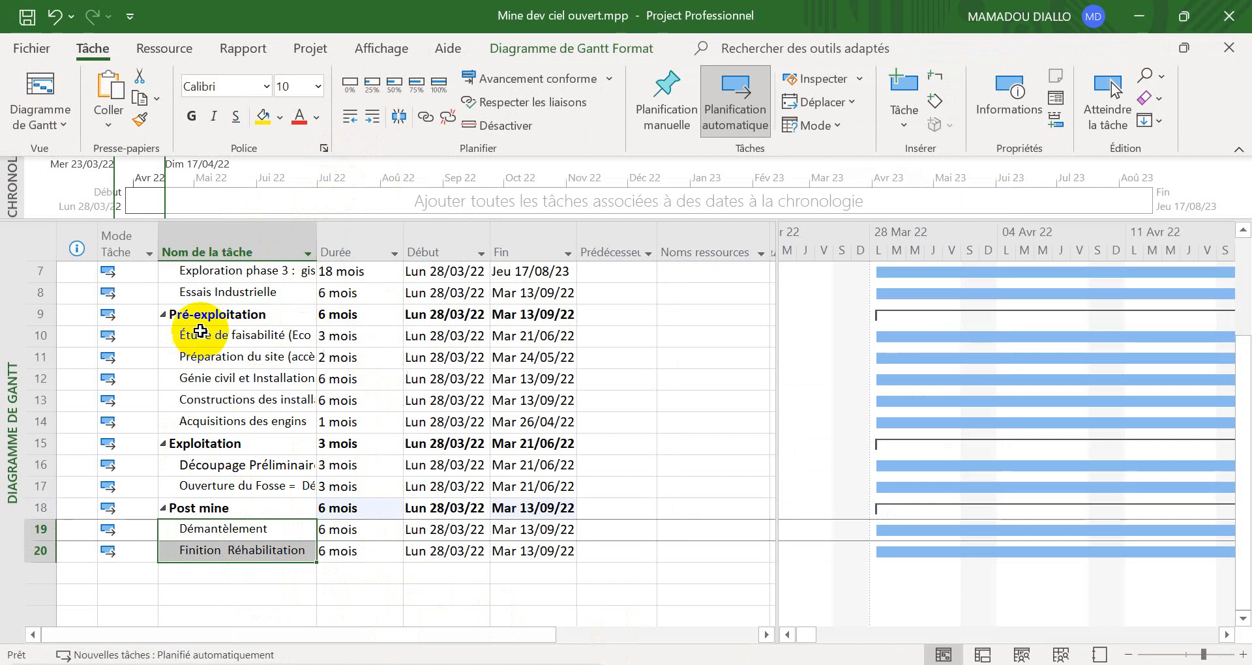
scroll(344, 502, up, 1)
scroll(344, 502, up, 2)
scroll(341, 497, down, 5)
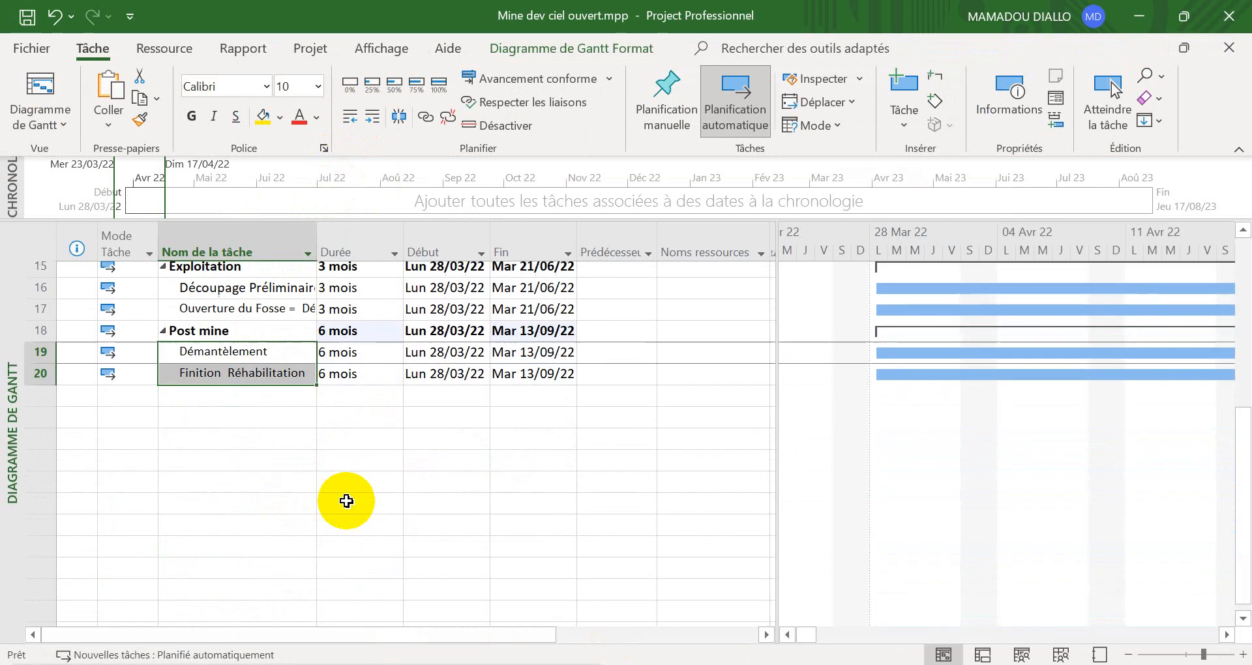
Step: Review the task outline from Exploration to Post mine, including the durations and the start and finish dates
scroll(344, 499, up, 3)
scroll(346, 500, up, 2)
scroll(346, 501, down, 1)
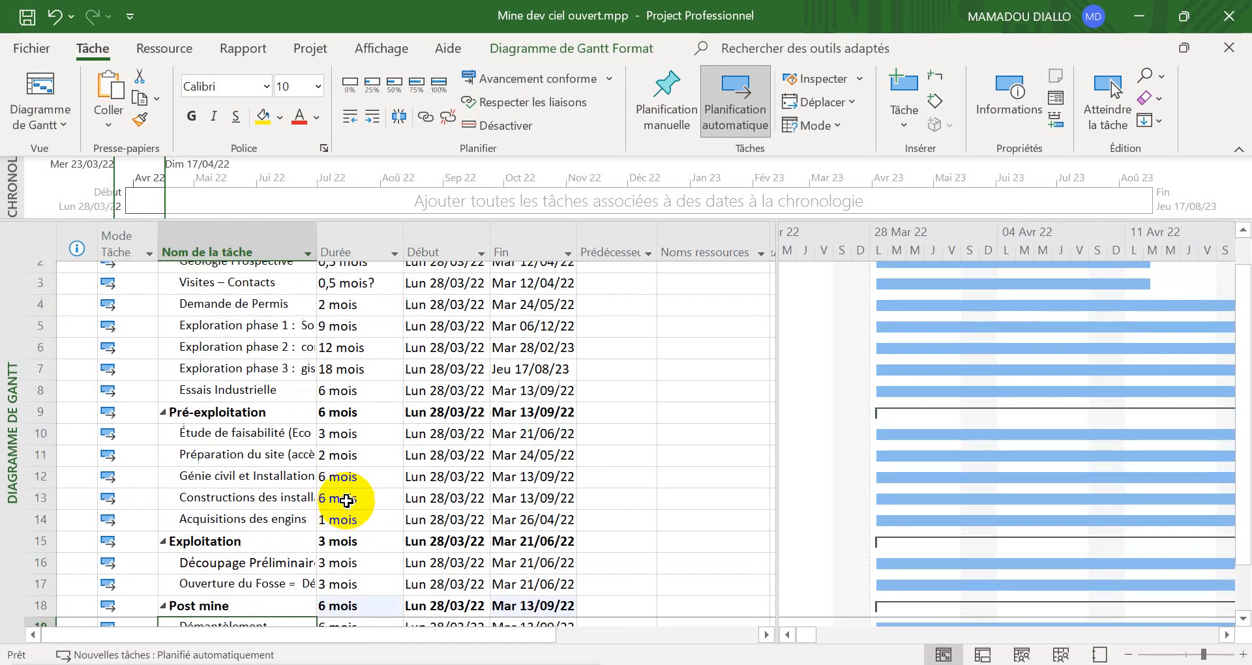
scroll(346, 500, up, 1)
scroll(346, 501, down, 3)
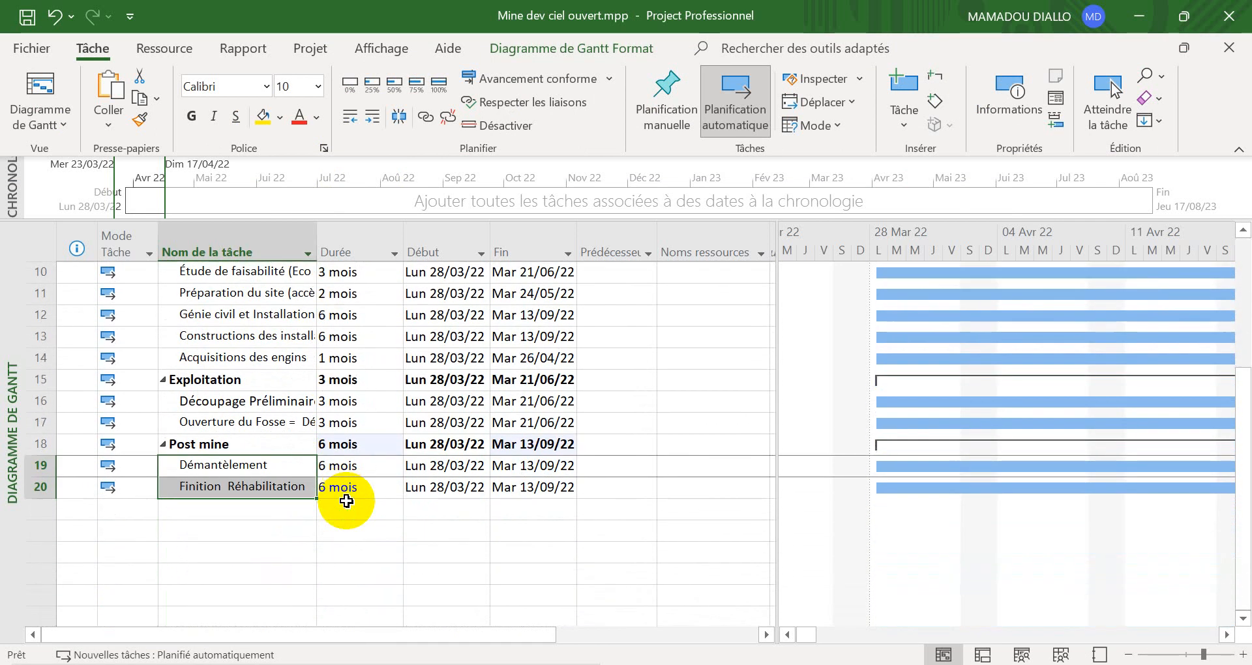
scroll(353, 499, up, 3)
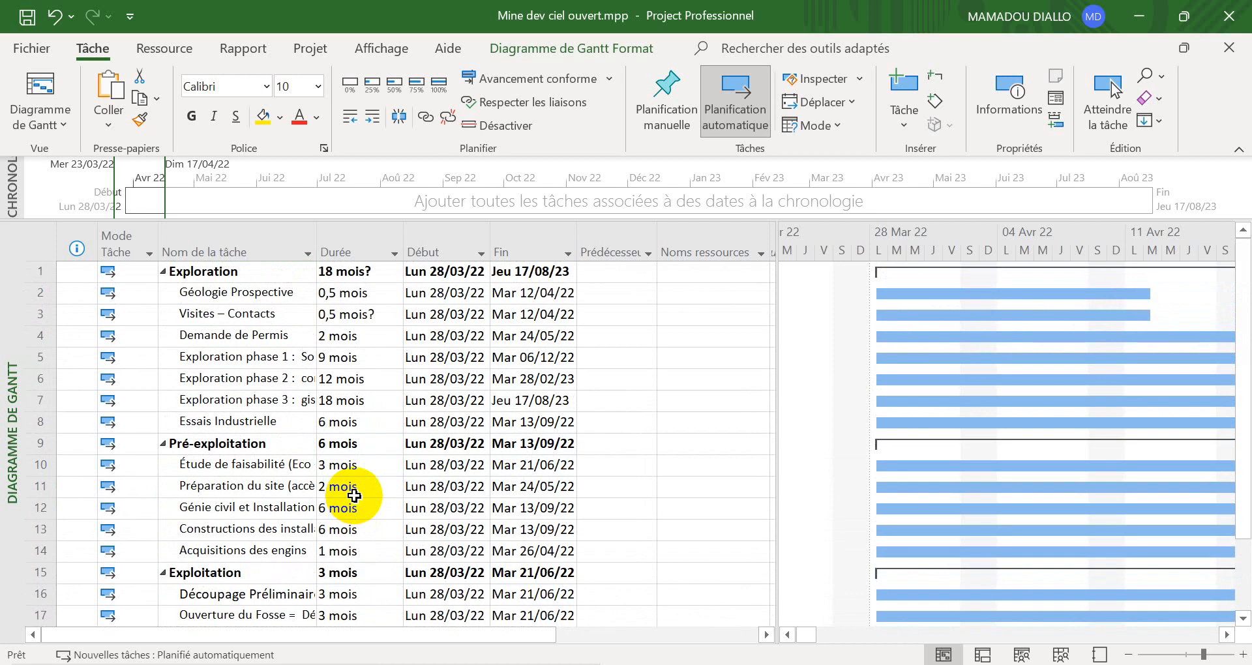
scroll(354, 495, down, 2)
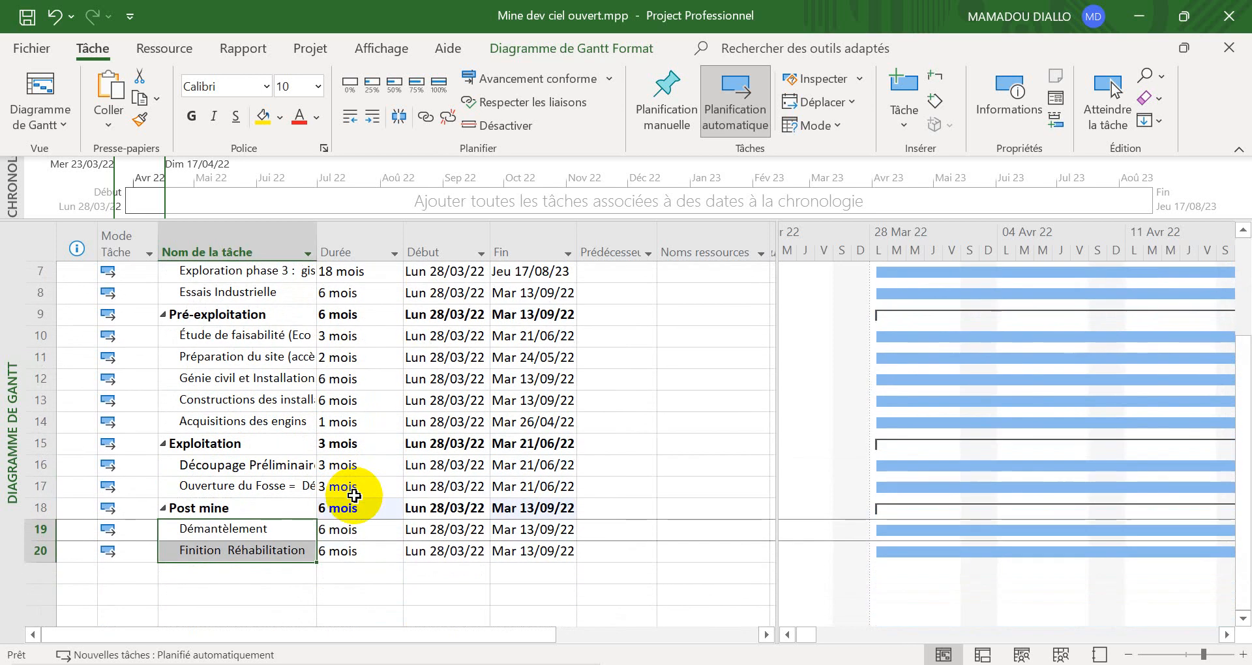
scroll(354, 495, down, 2)
scroll(354, 495, up, 4)
scroll(358, 493, down, 5)
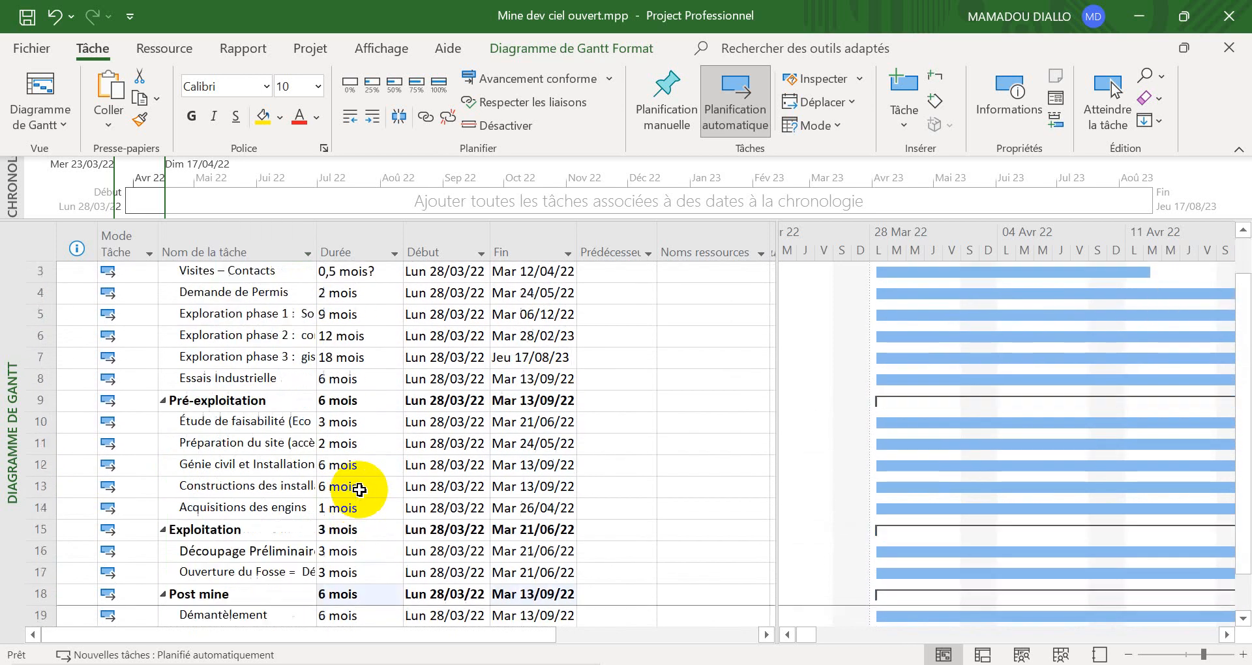
scroll(360, 489, up, 5)
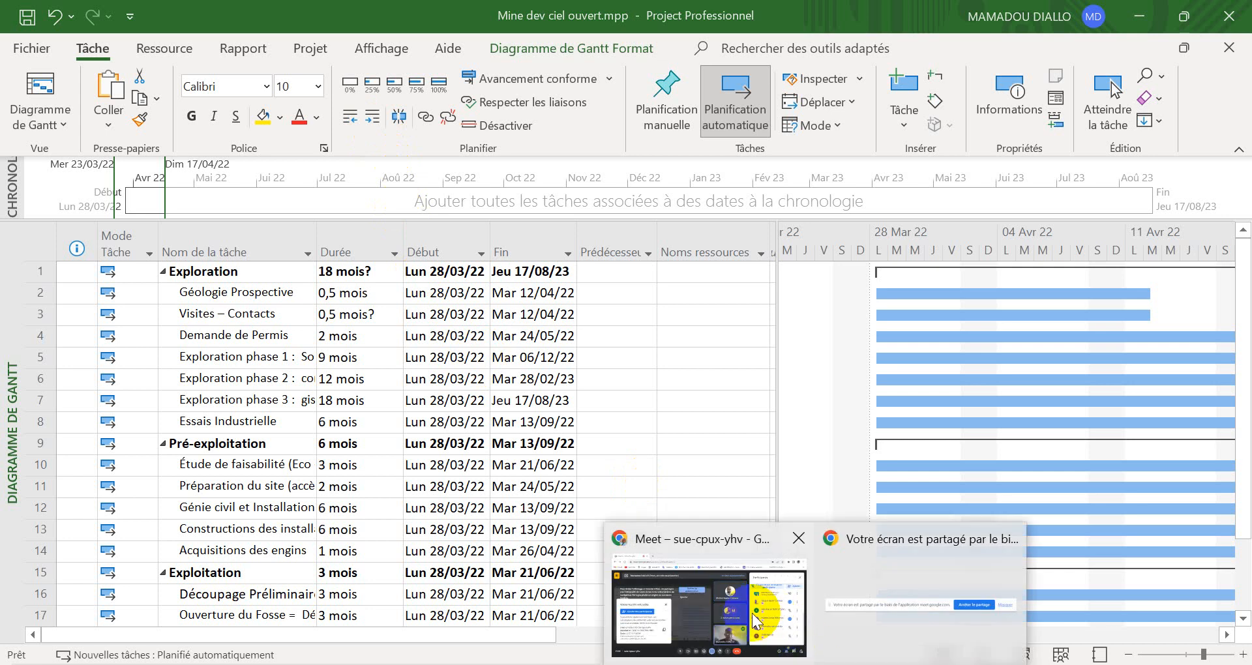
Step: Check the participants in the Google Meet call, and return to the task list in Project
click(763, 587)
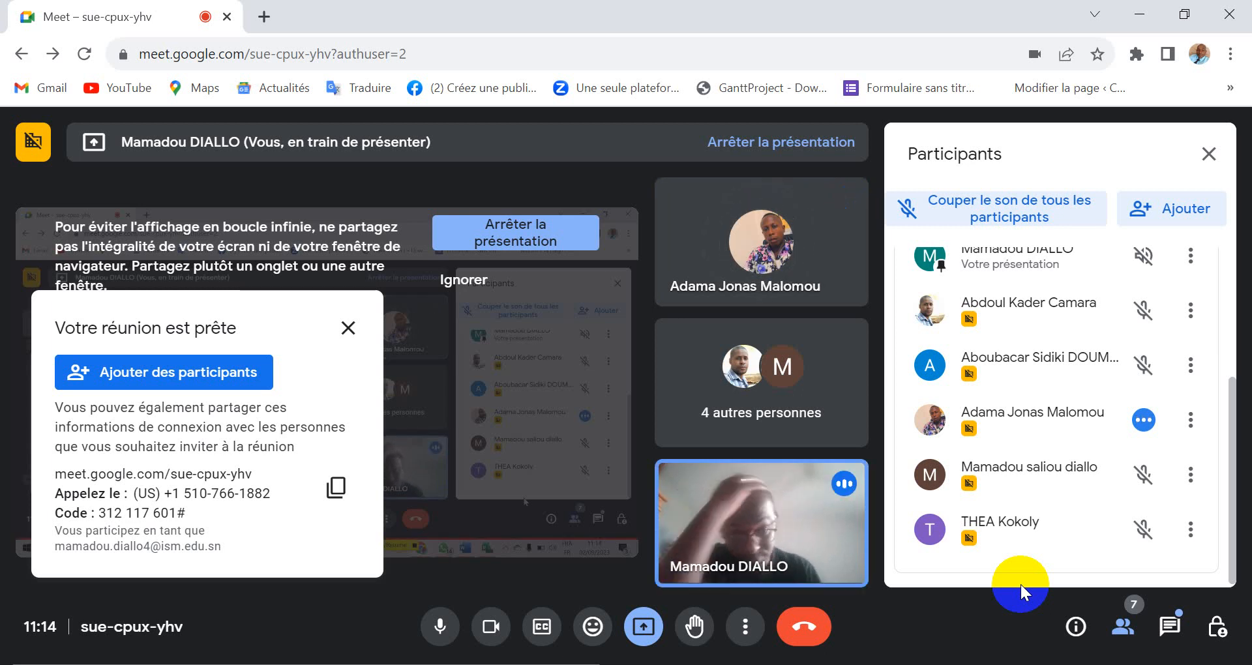
key(alt+Tab)
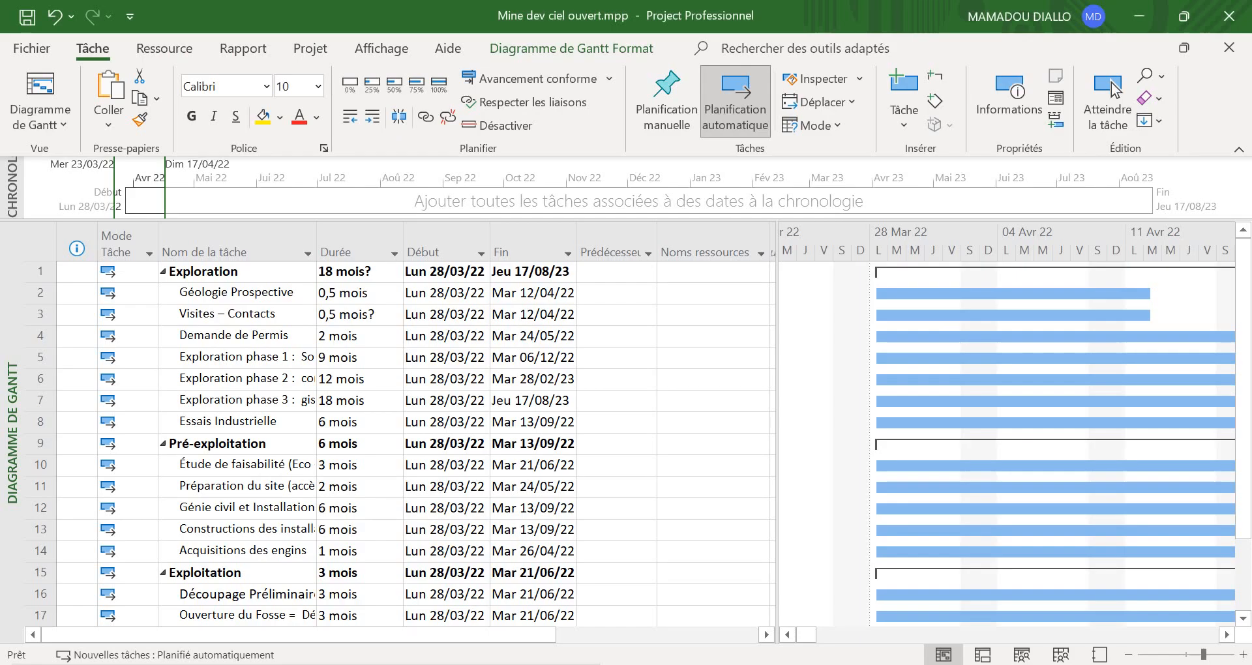
scroll(813, 587, down, 2)
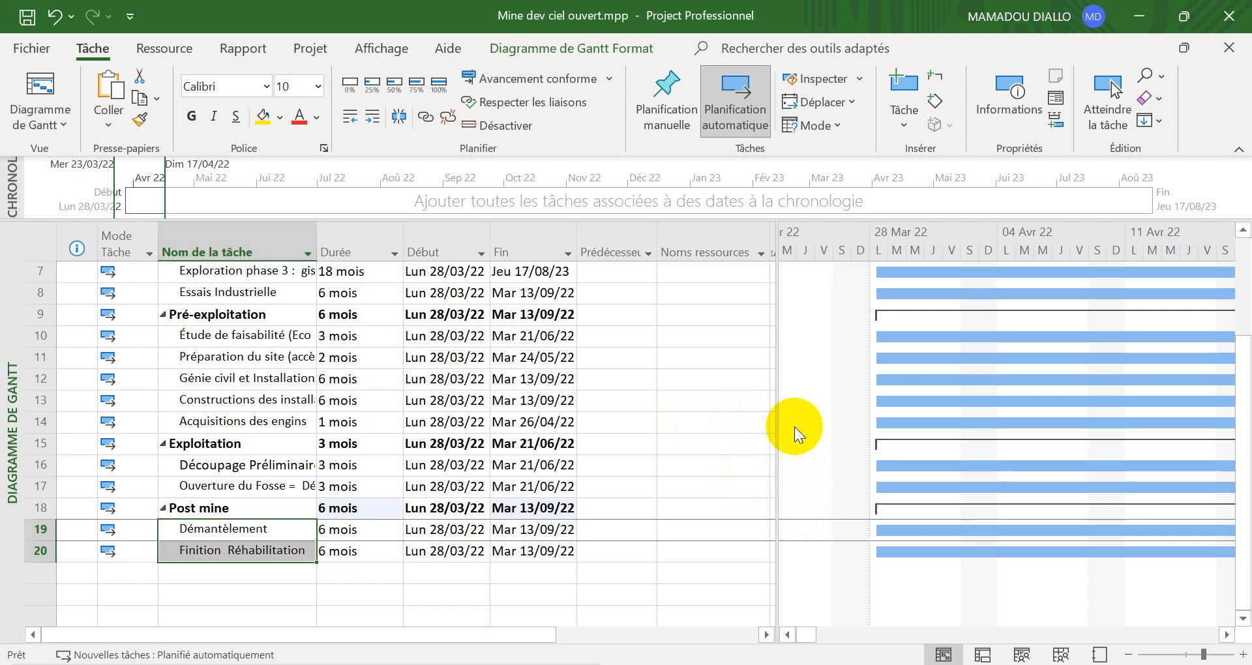
scroll(789, 429, up, 2)
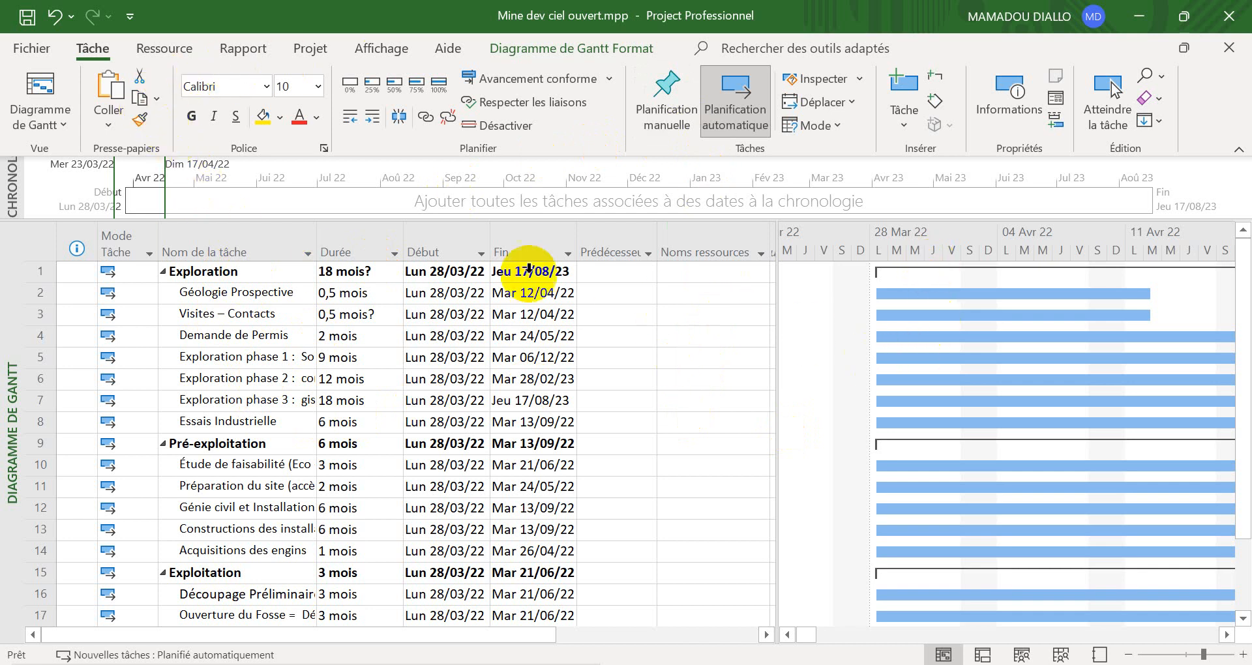
Step: Examine the start date and calendar in the project information, and close it without changes
click(310, 49)
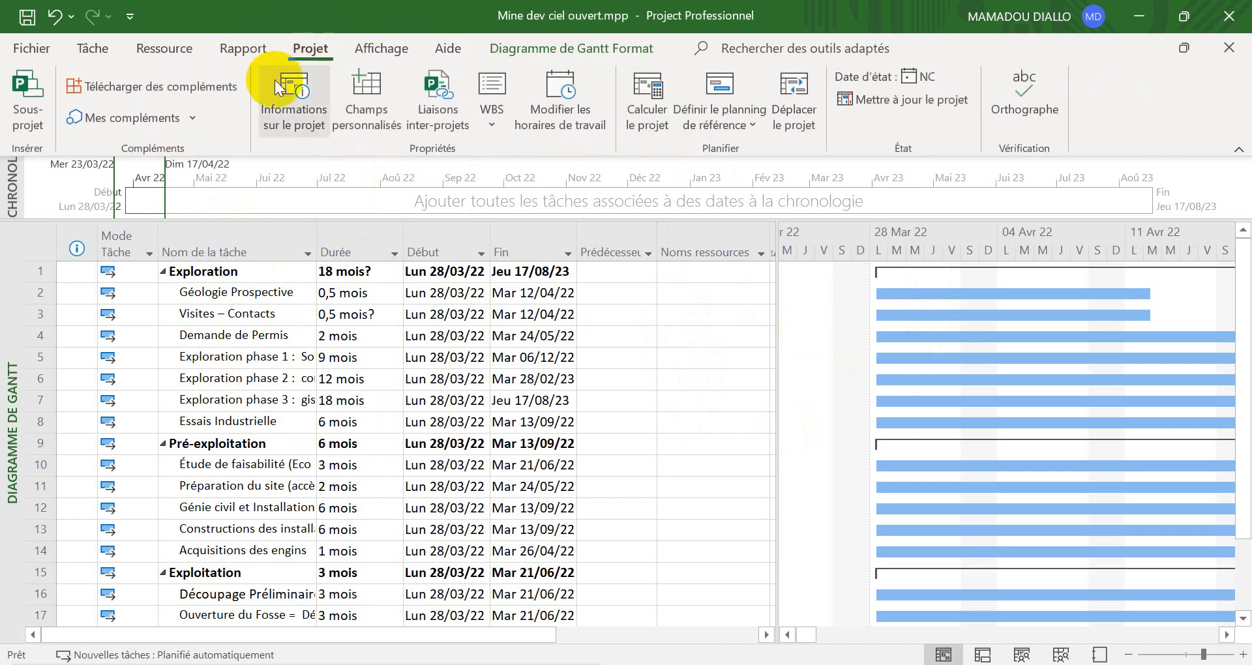
click(275, 111)
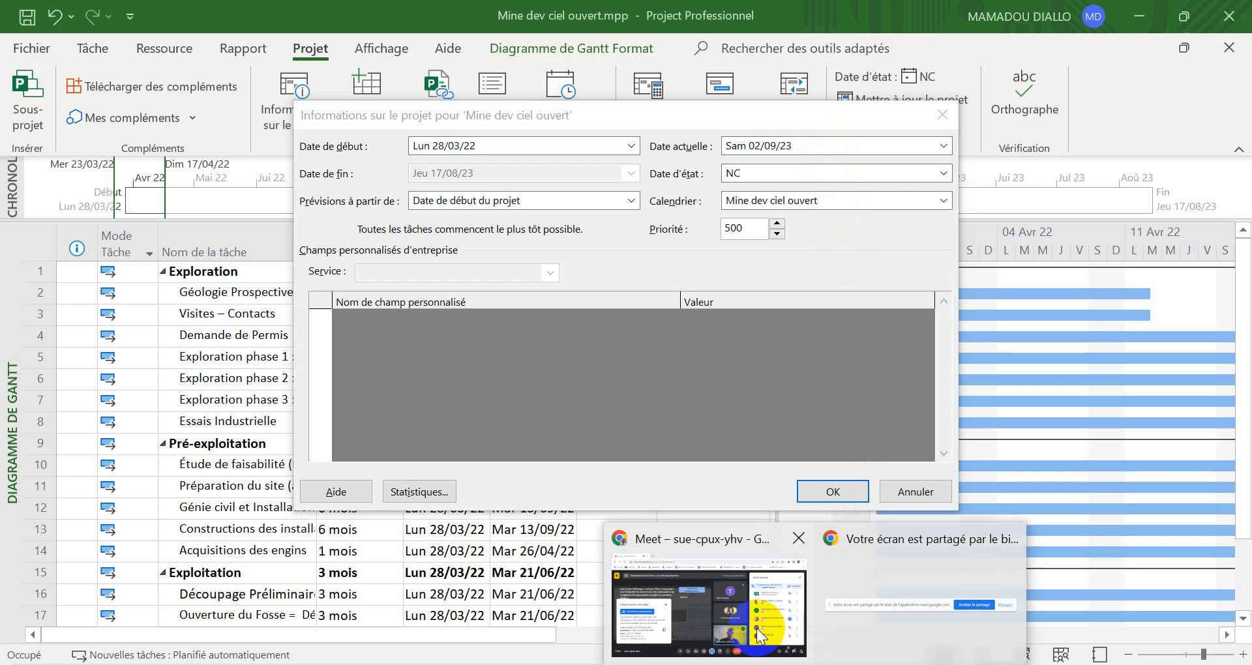
click(757, 628)
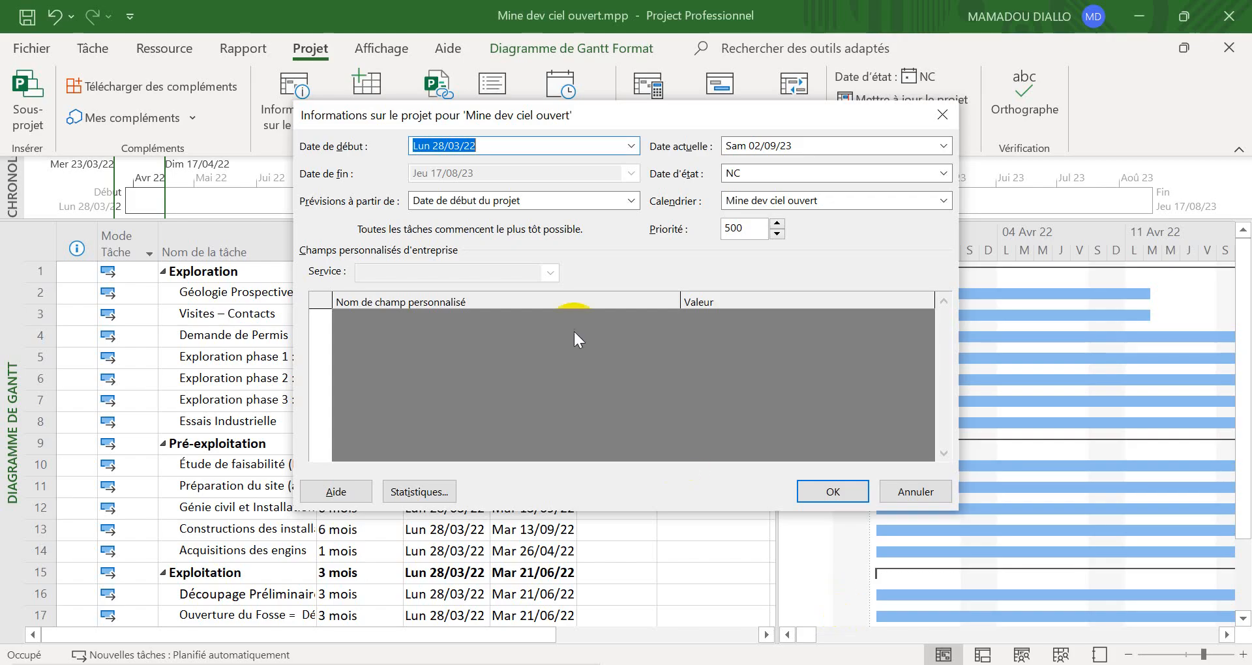
click(529, 146)
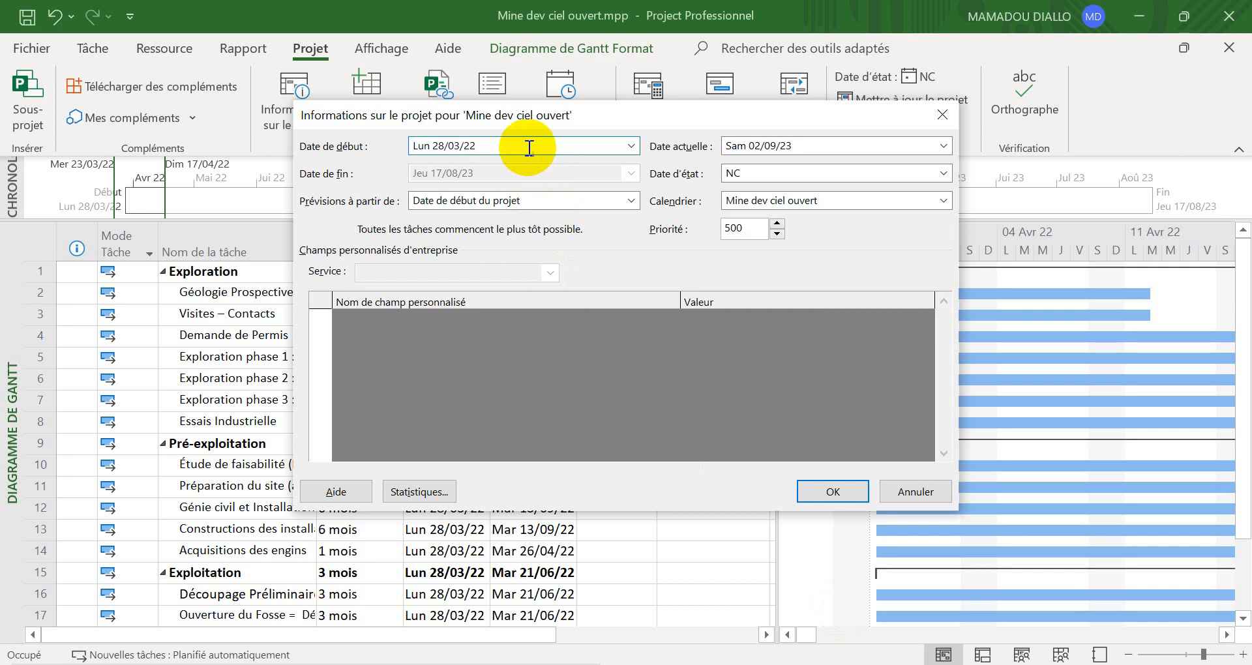
click(936, 491)
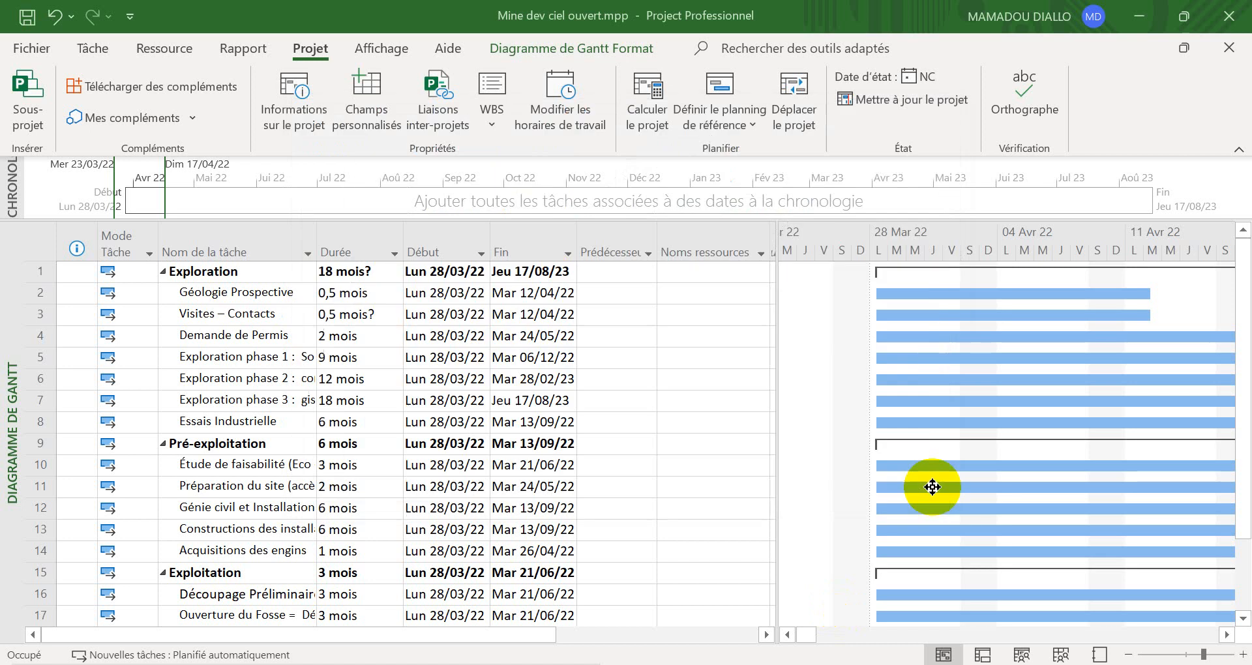
Step: View the options for creating a base calendar from the project's working times, and leave without creating one
click(564, 86)
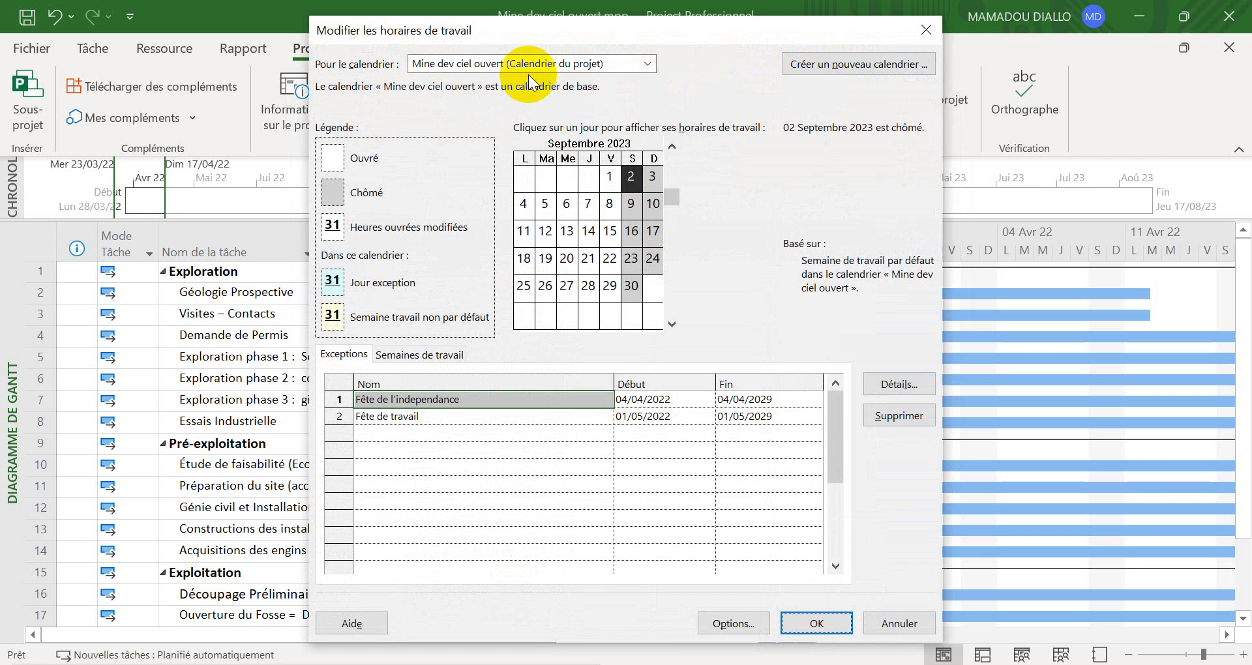
click(843, 64)
click(688, 300)
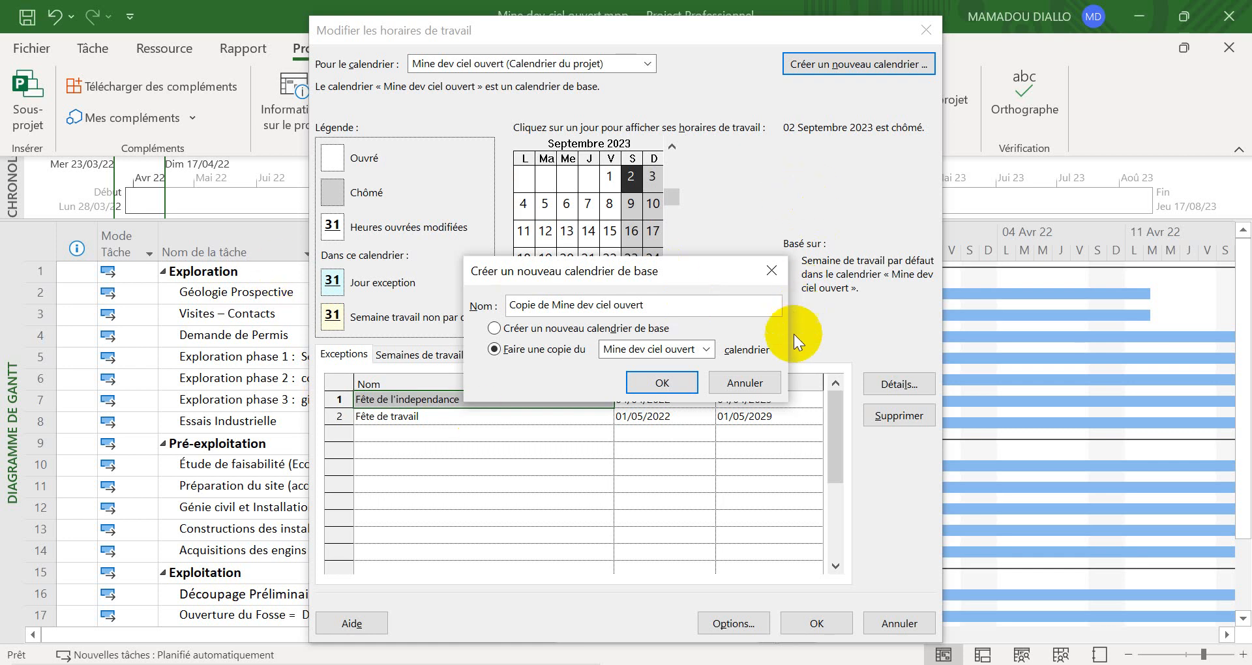
click(746, 384)
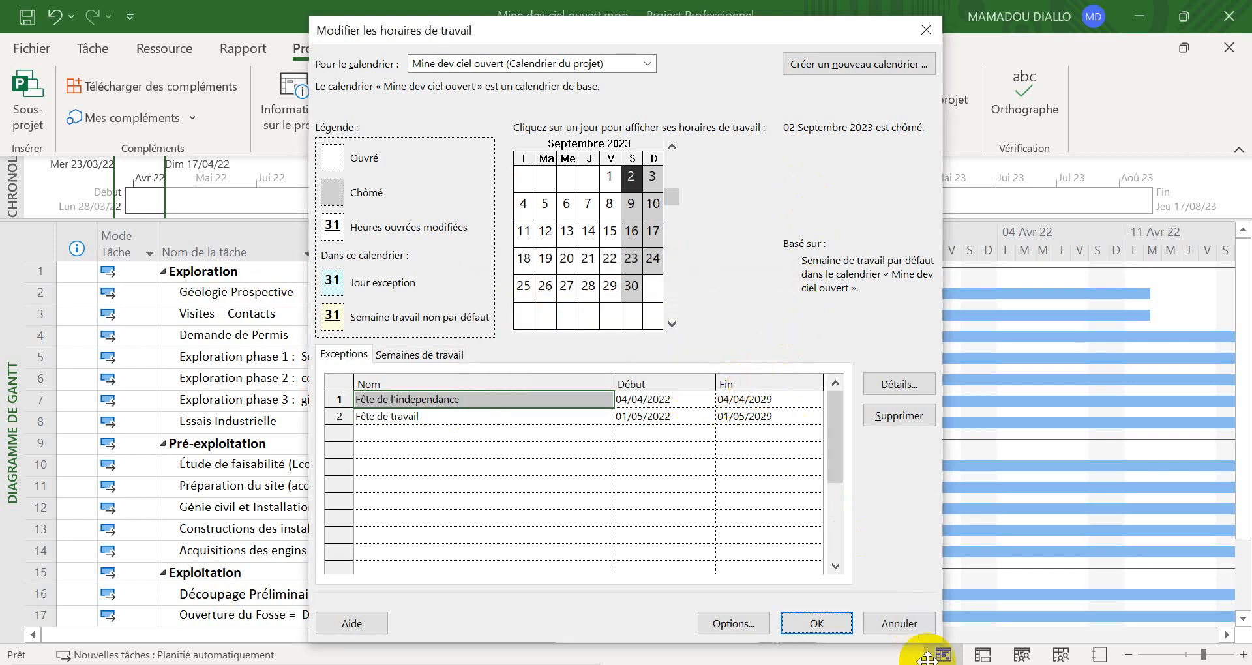
click(912, 623)
scroll(531, 497, down, 4)
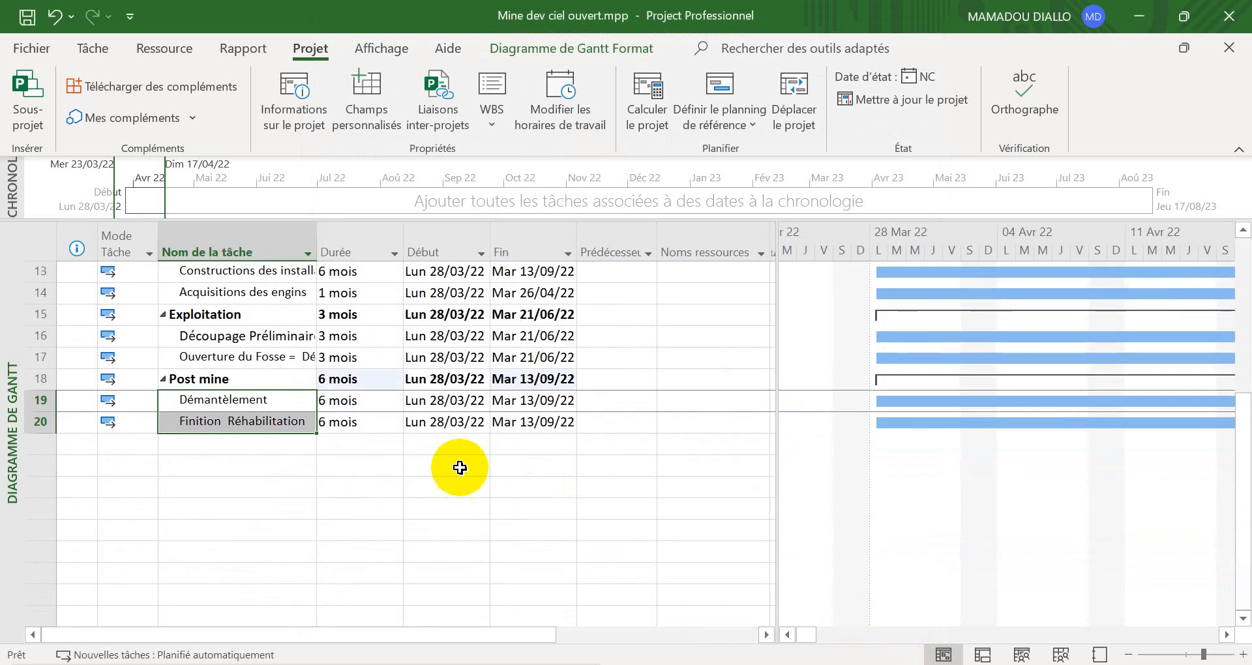
scroll(622, 411, up, 3)
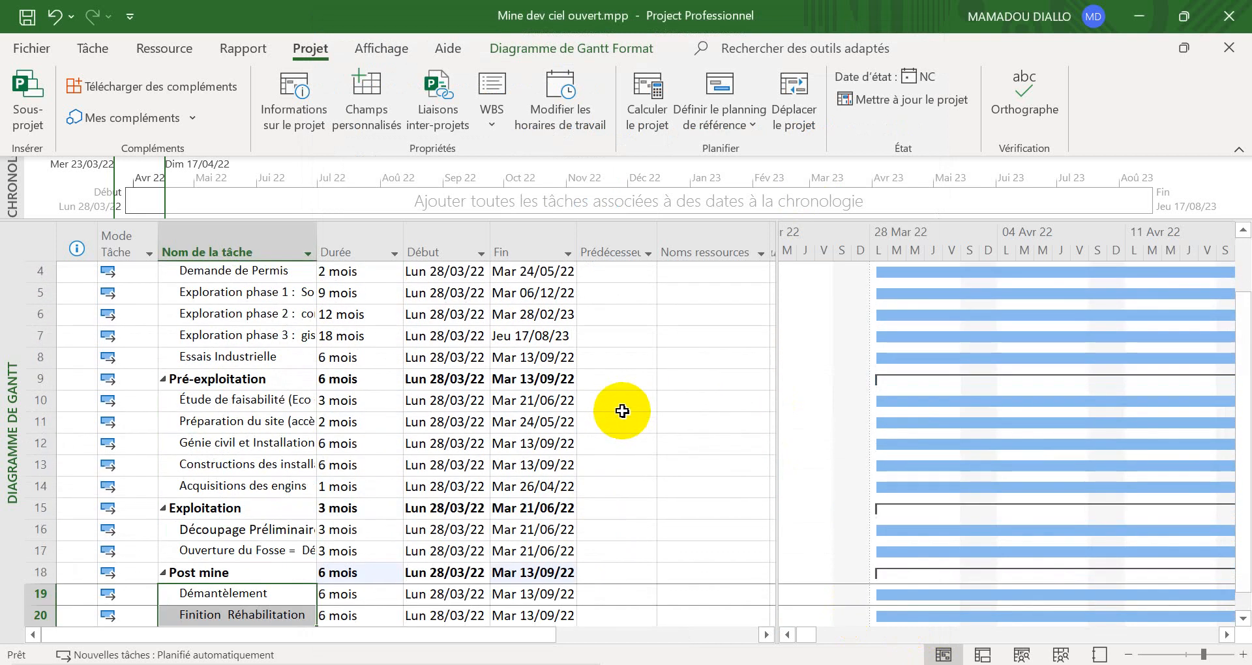
scroll(622, 410, up, 1)
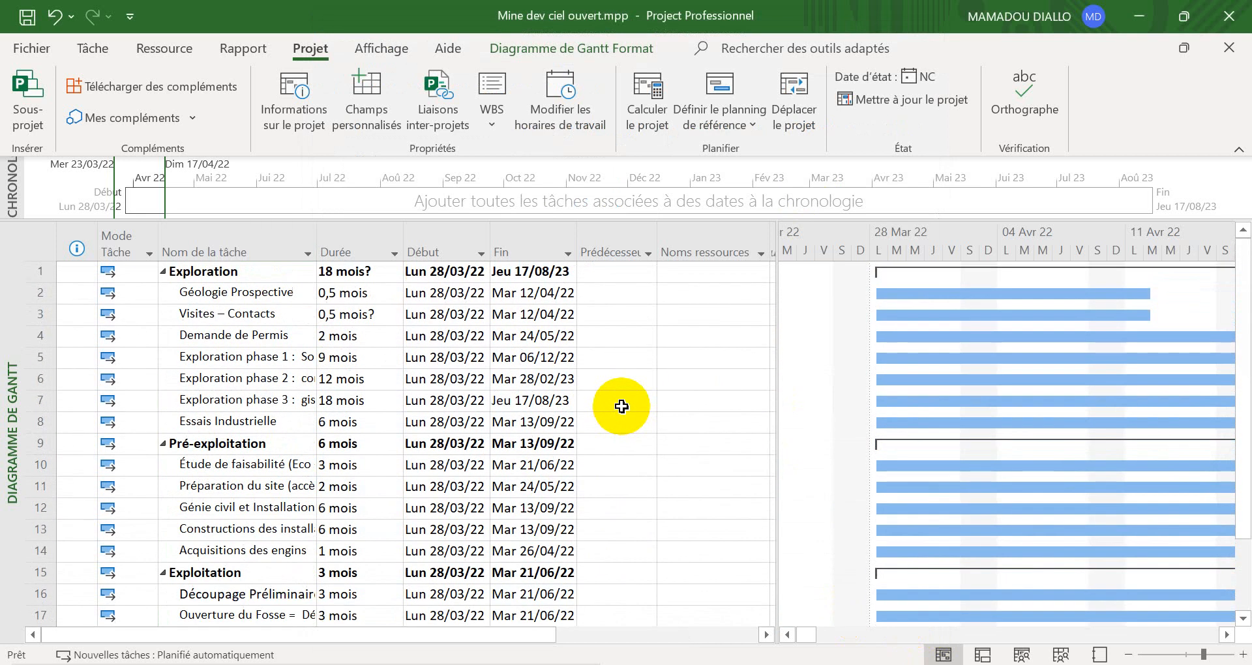
scroll(622, 406, down, 1)
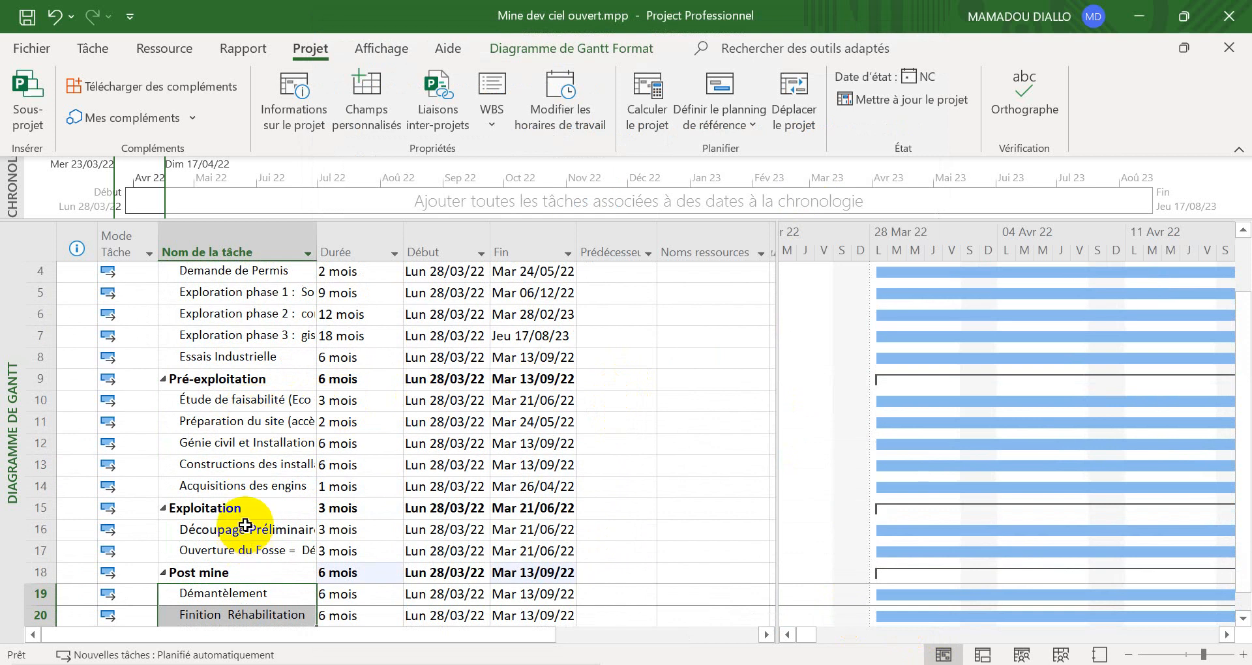
scroll(247, 521, down, 3)
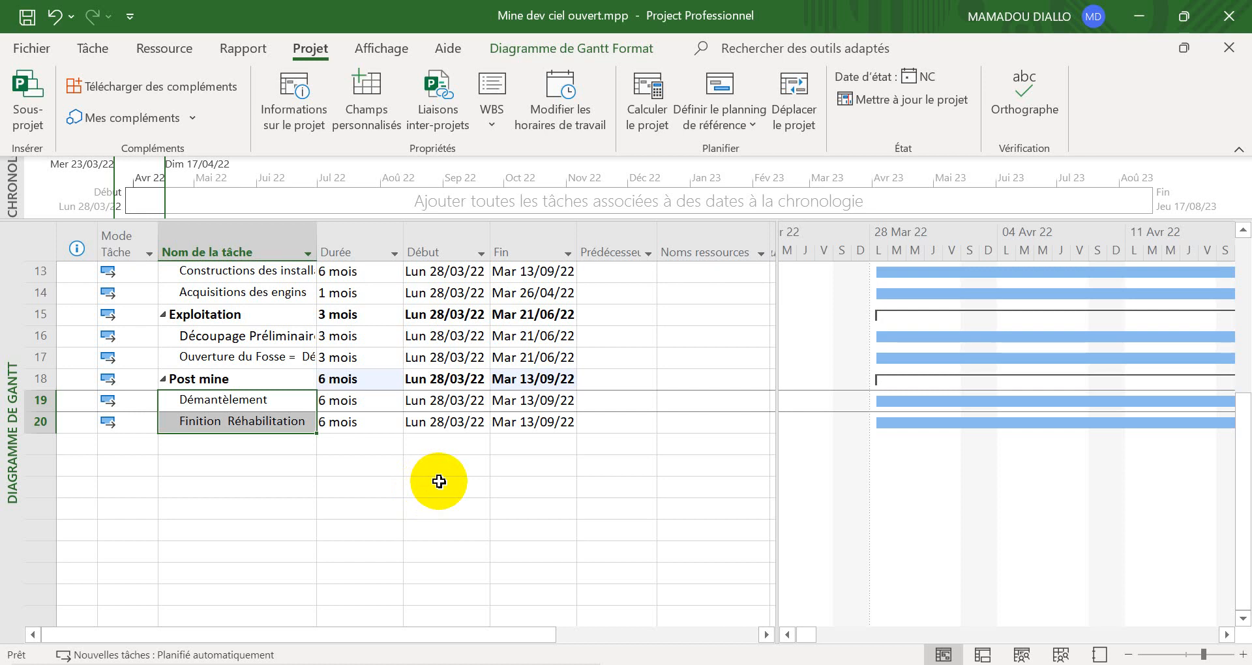
Step: Reopen the working times and examine the new calendar's name and copy options, discarding both dialogs
click(574, 100)
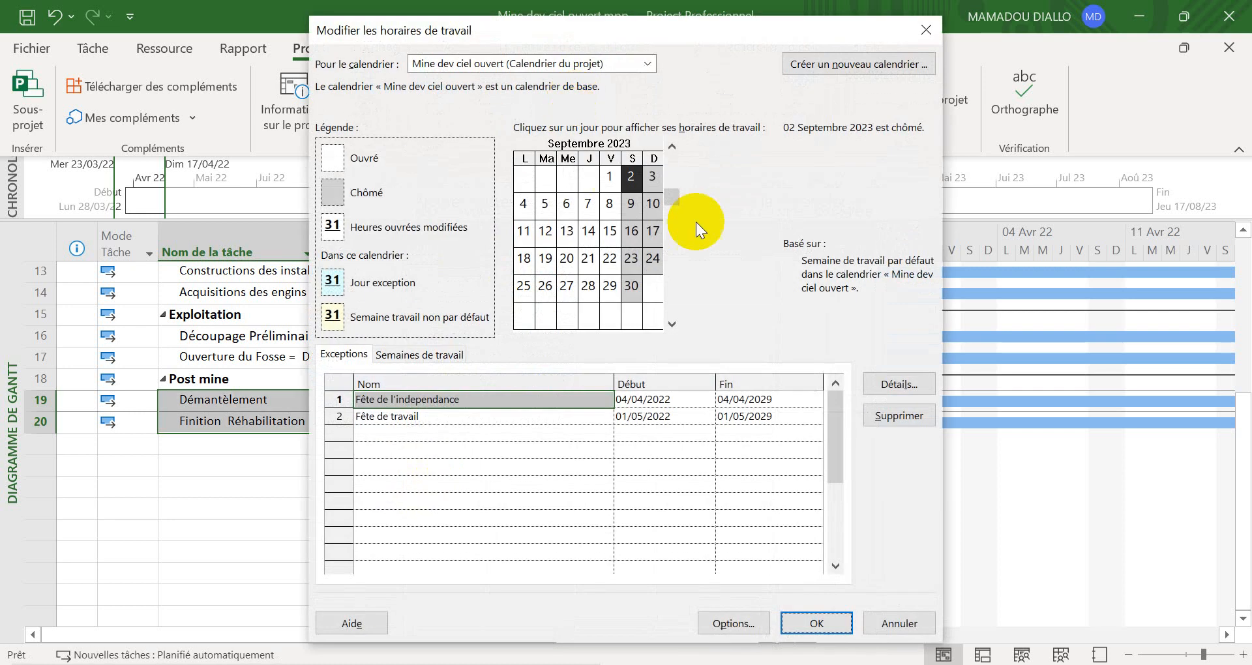
click(883, 66)
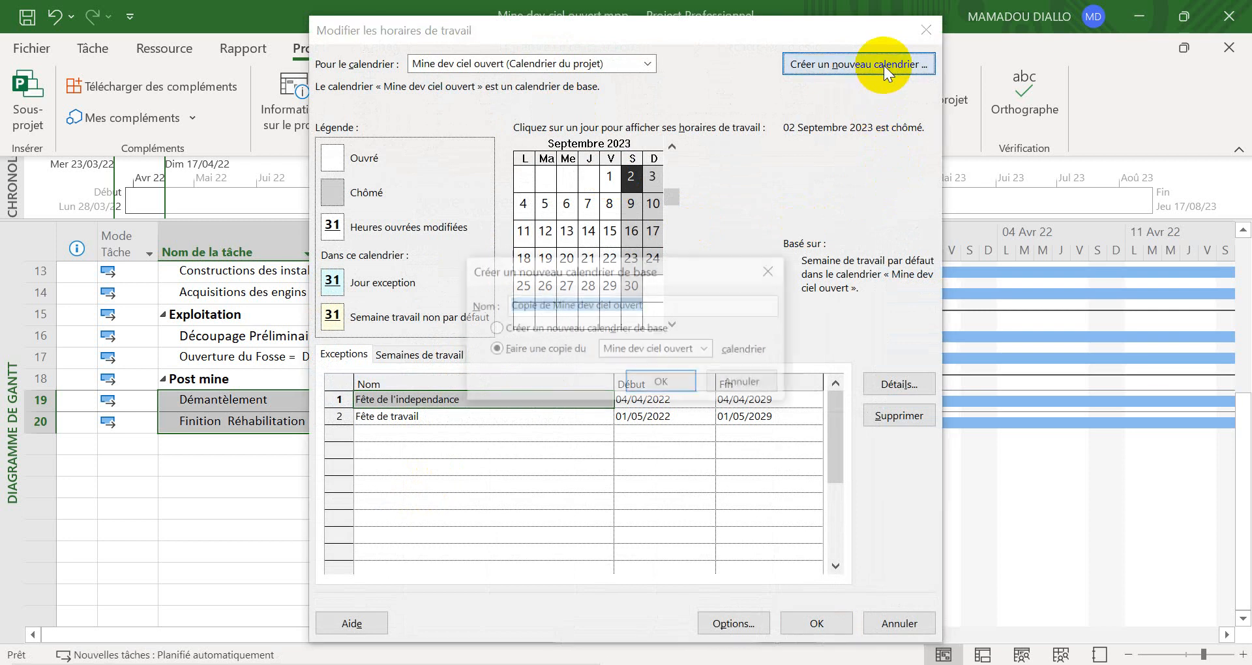
click(690, 306)
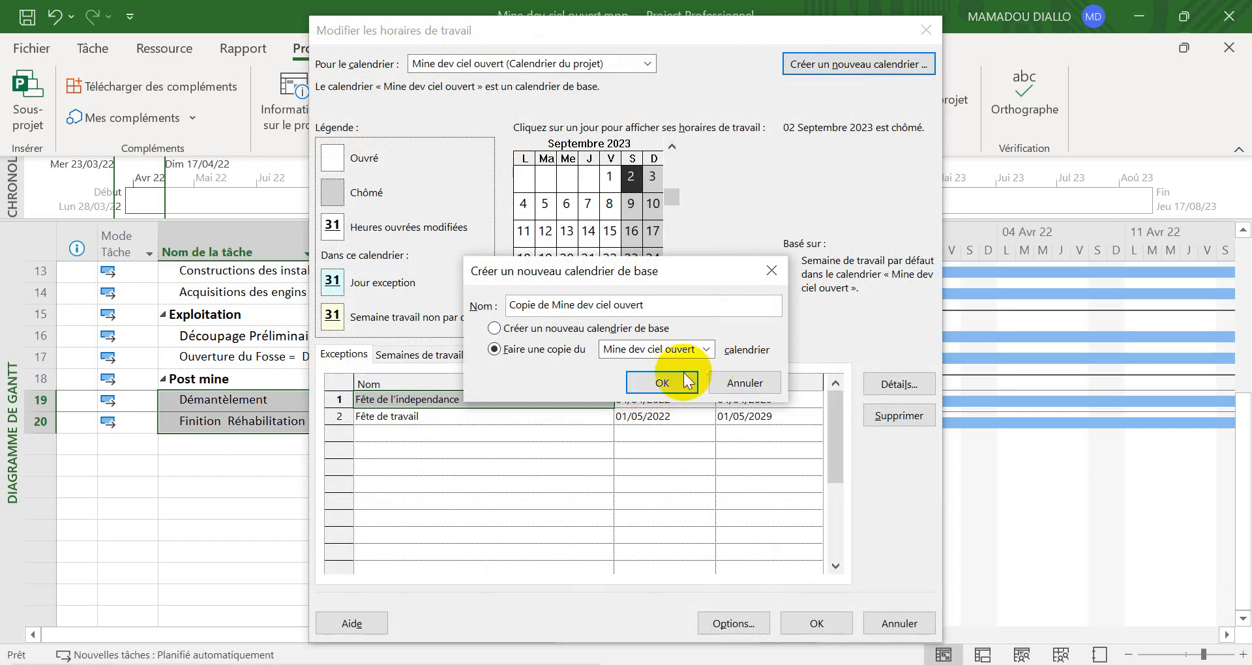
click(756, 383)
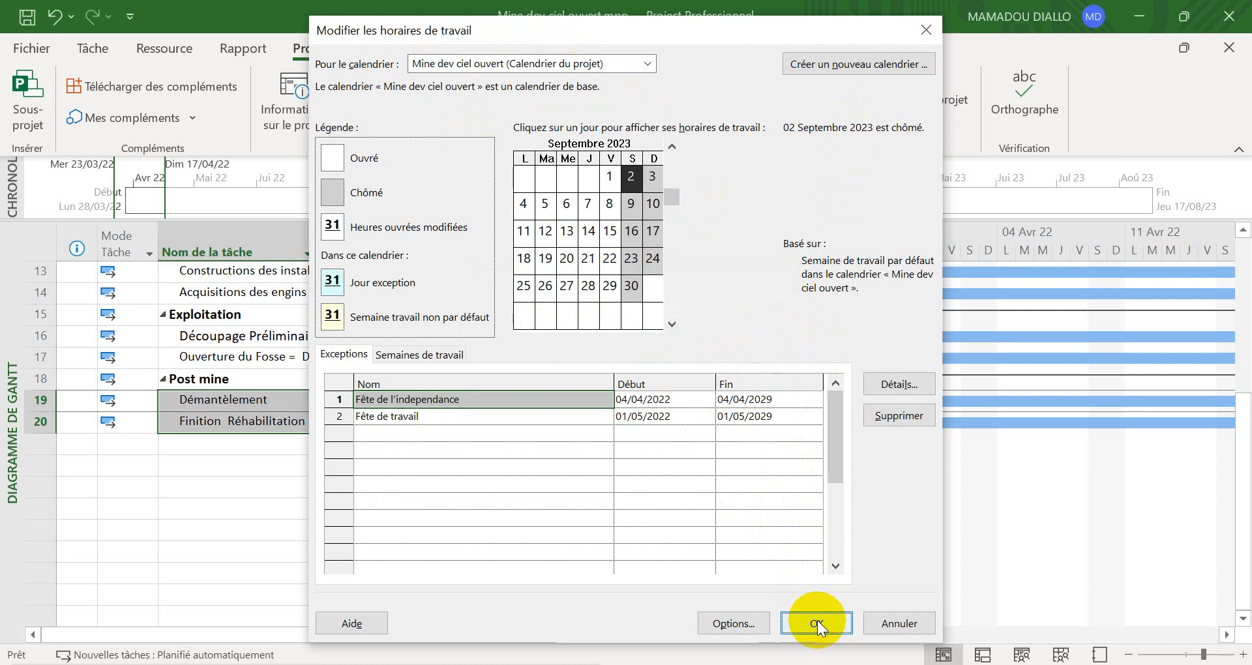
click(909, 627)
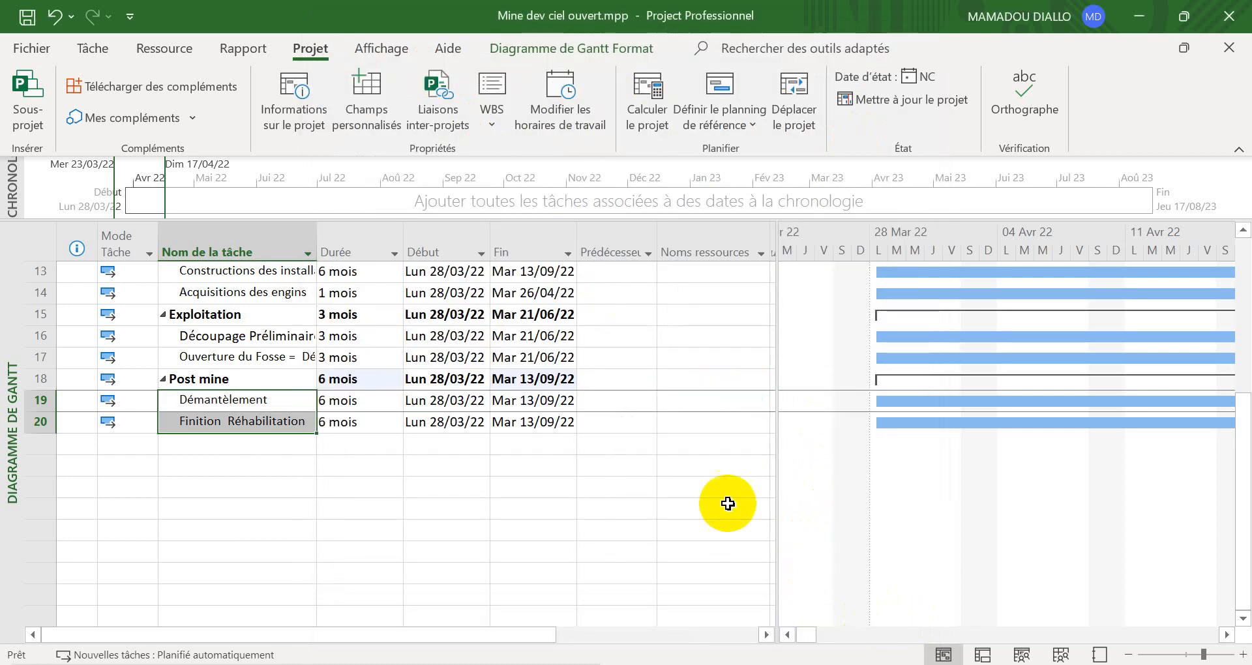
Step: Select Mine dev ciel ouvert as the project calendar in the project information and apply it
click(296, 93)
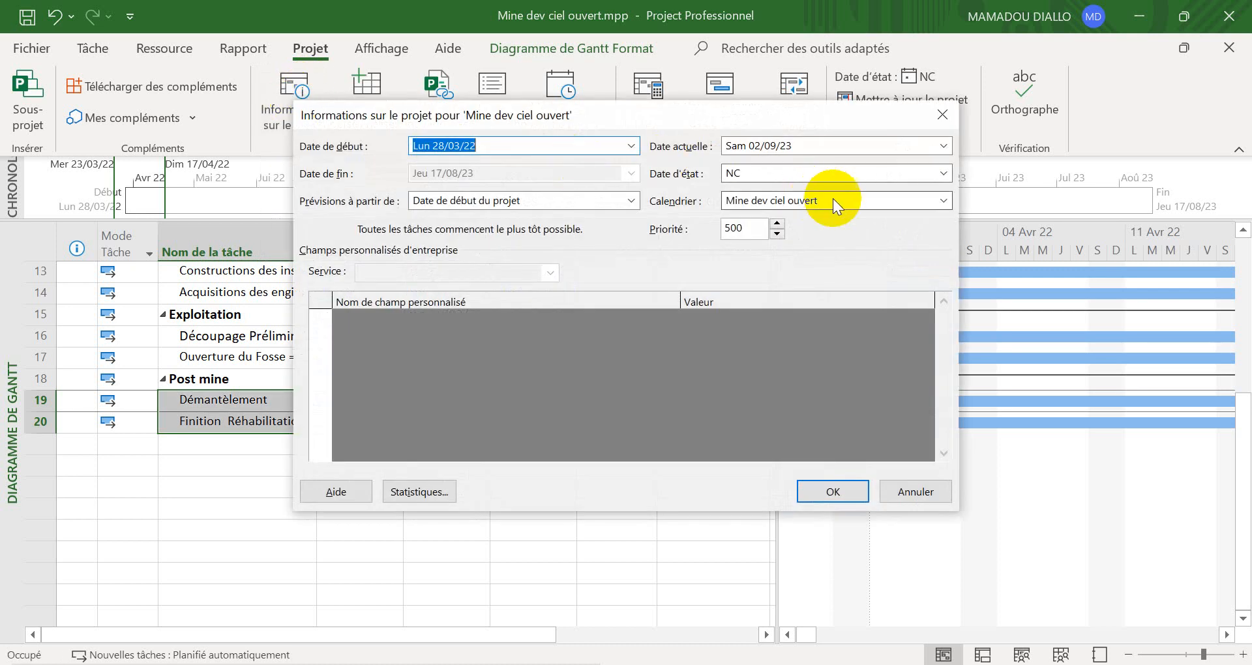
click(834, 201)
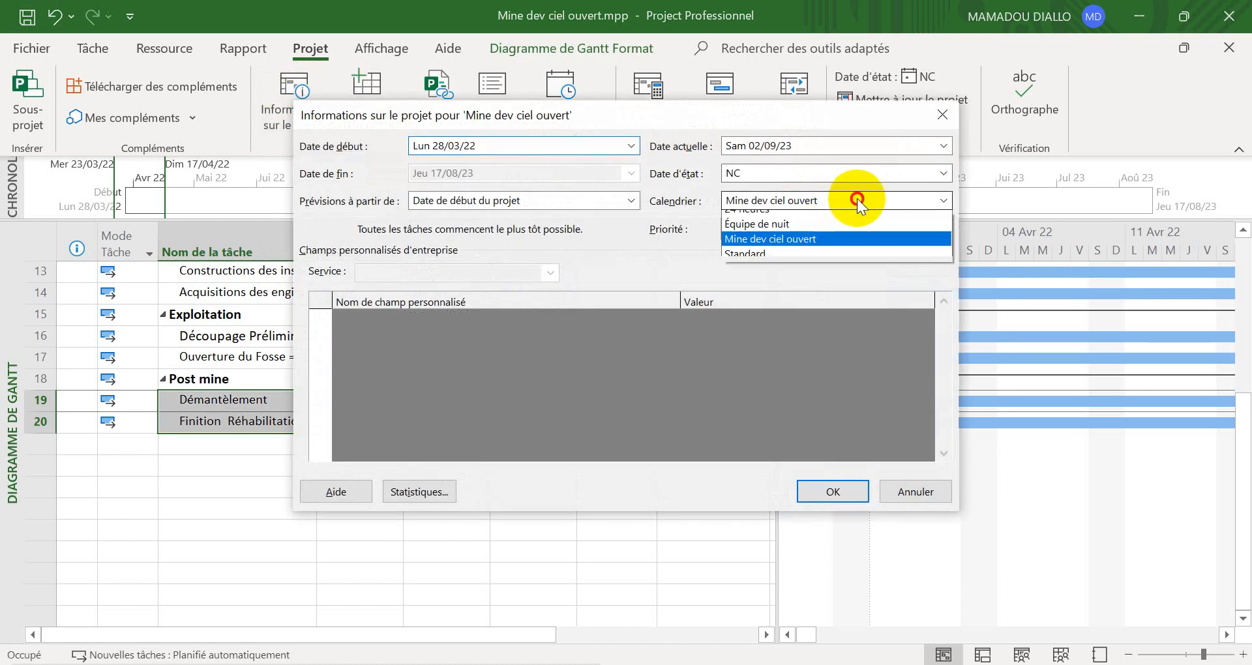
click(811, 247)
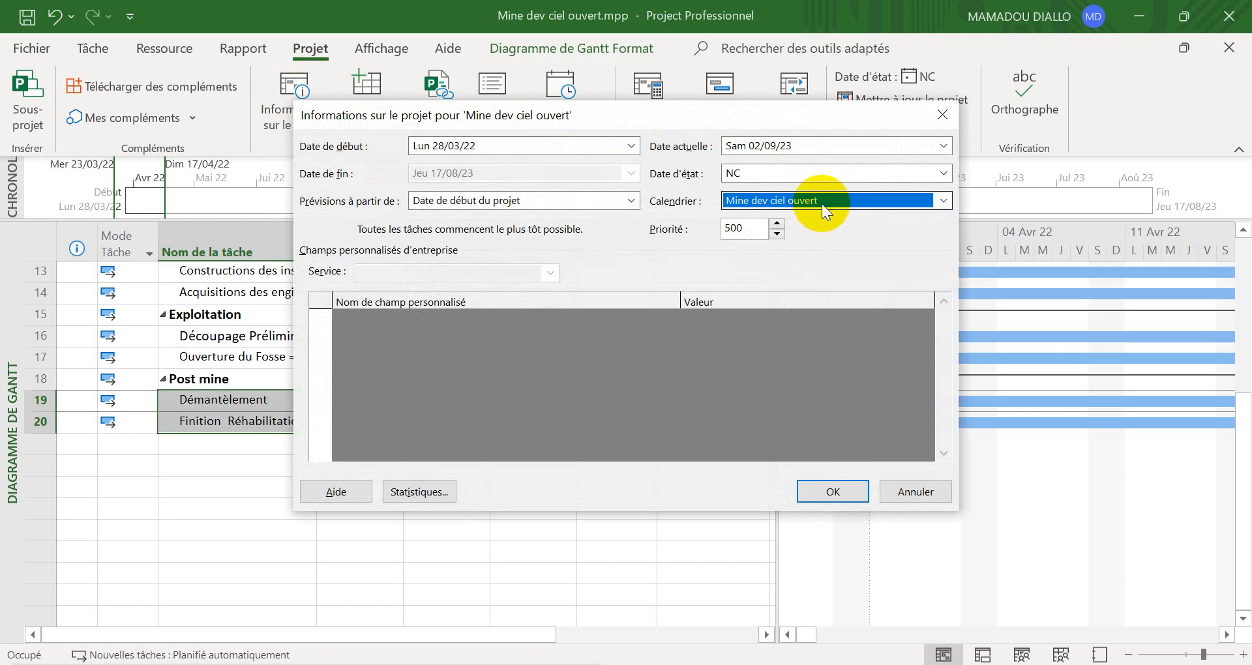
click(837, 494)
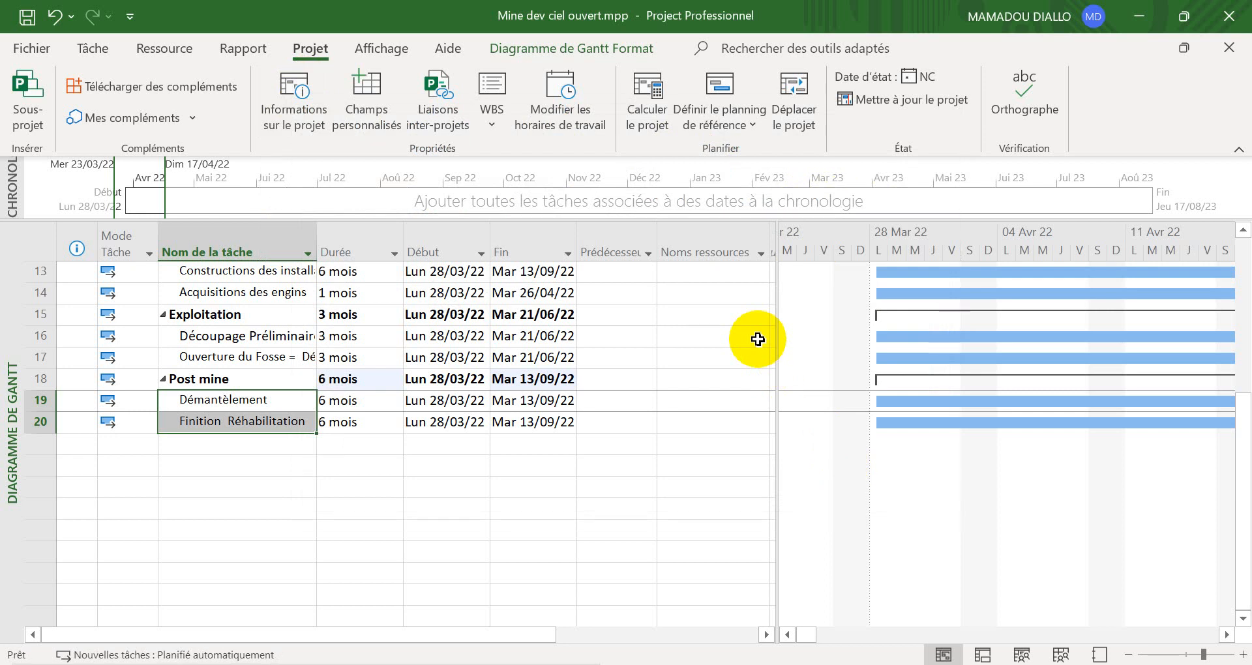
Step: Examine the holiday exceptions defined in the working times of the Mine dev ciel ouvert calendar
click(552, 96)
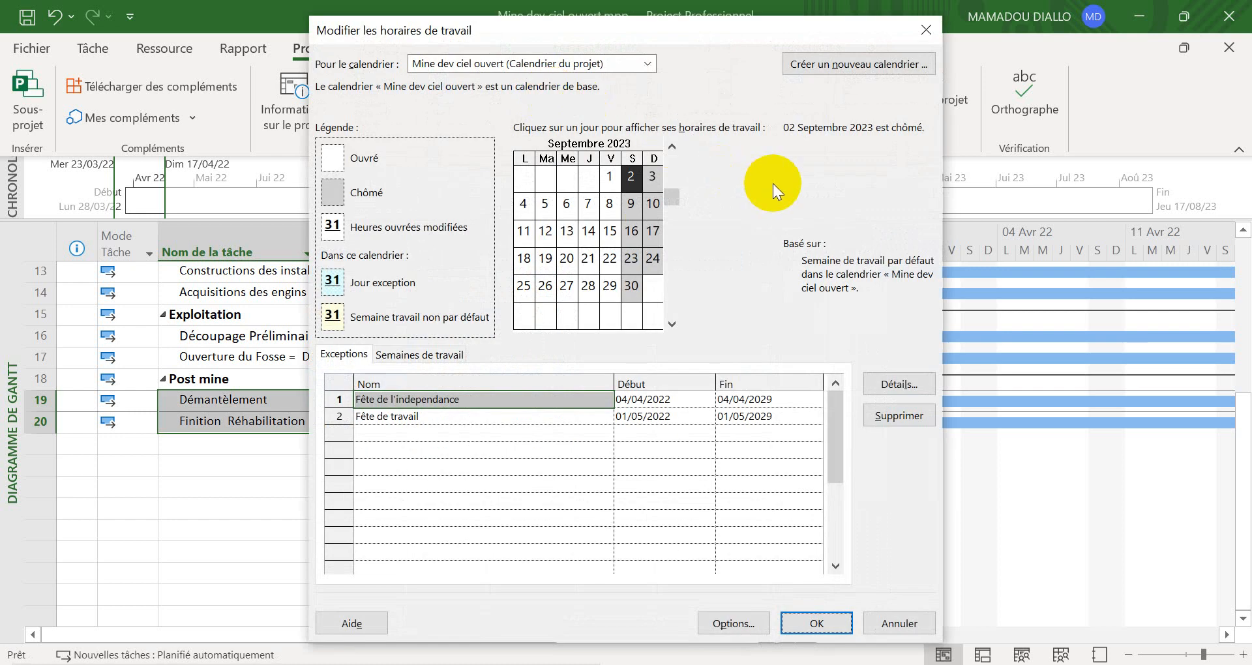
click(924, 31)
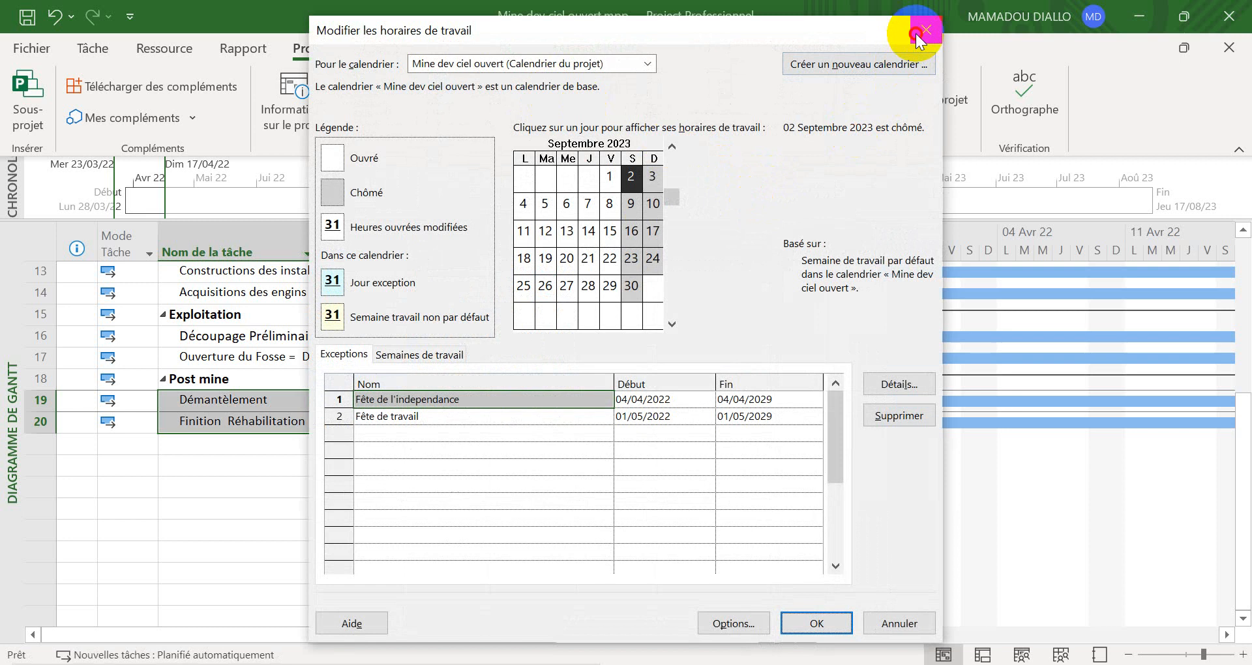
click(571, 91)
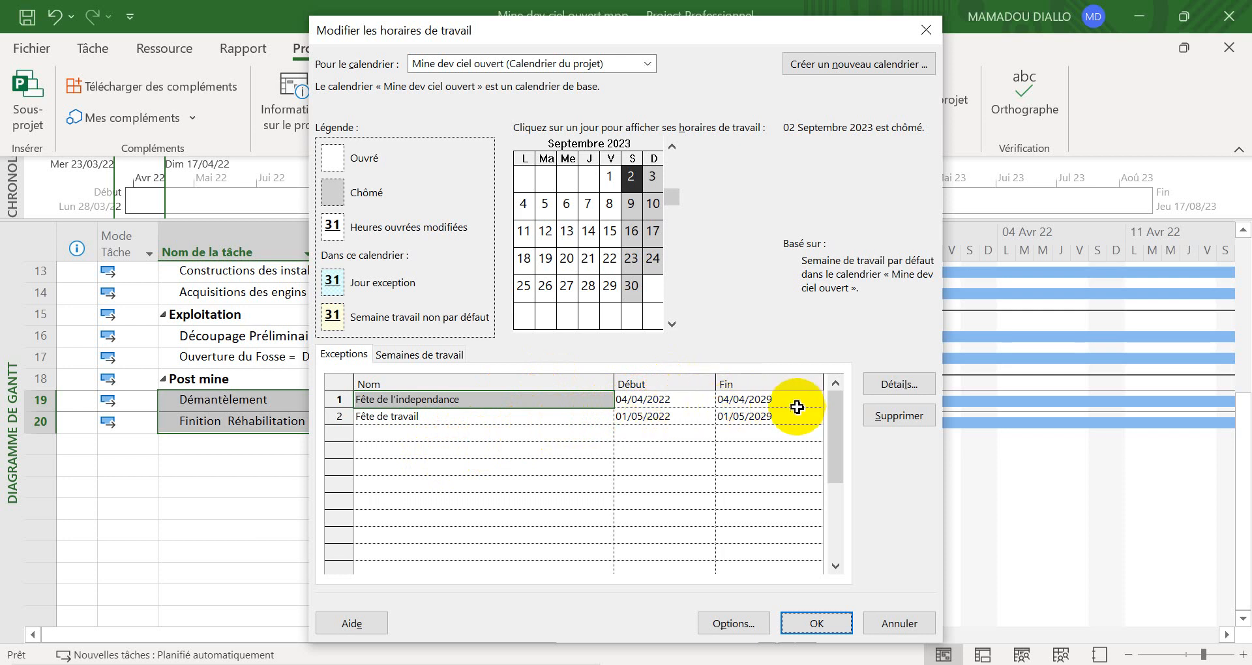
Step: Examine the dates of the Fête de l'independance and Fête de travail exceptions, and leave the working times without changes
click(689, 402)
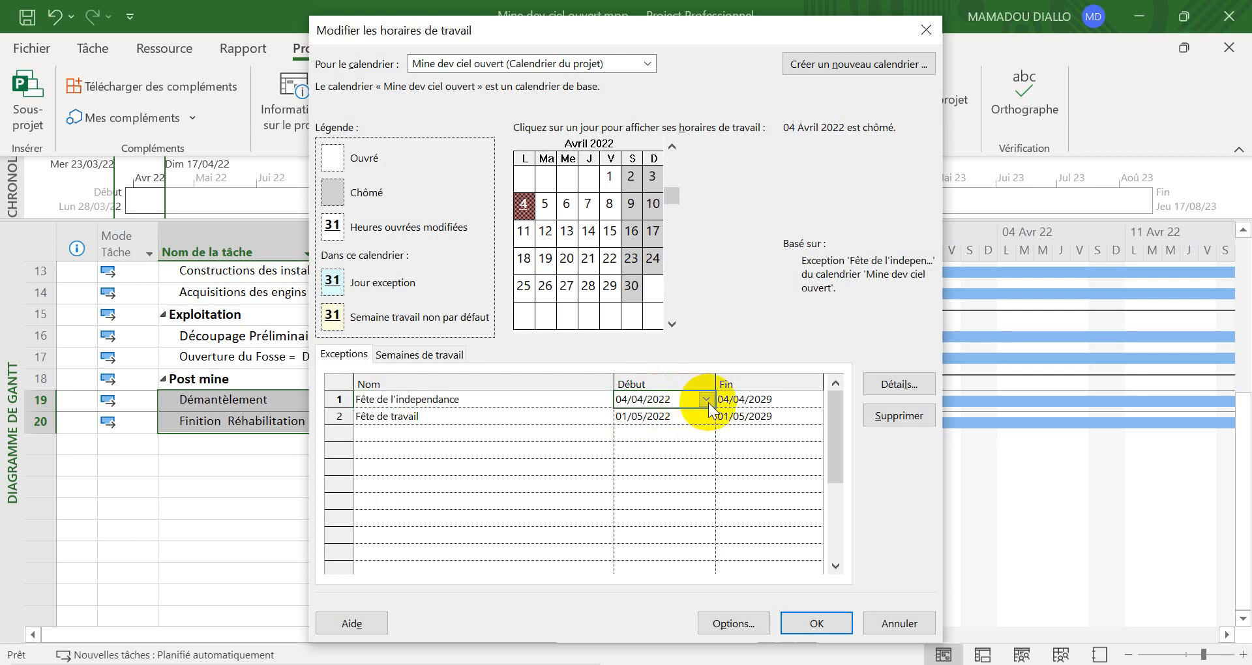
click(706, 399)
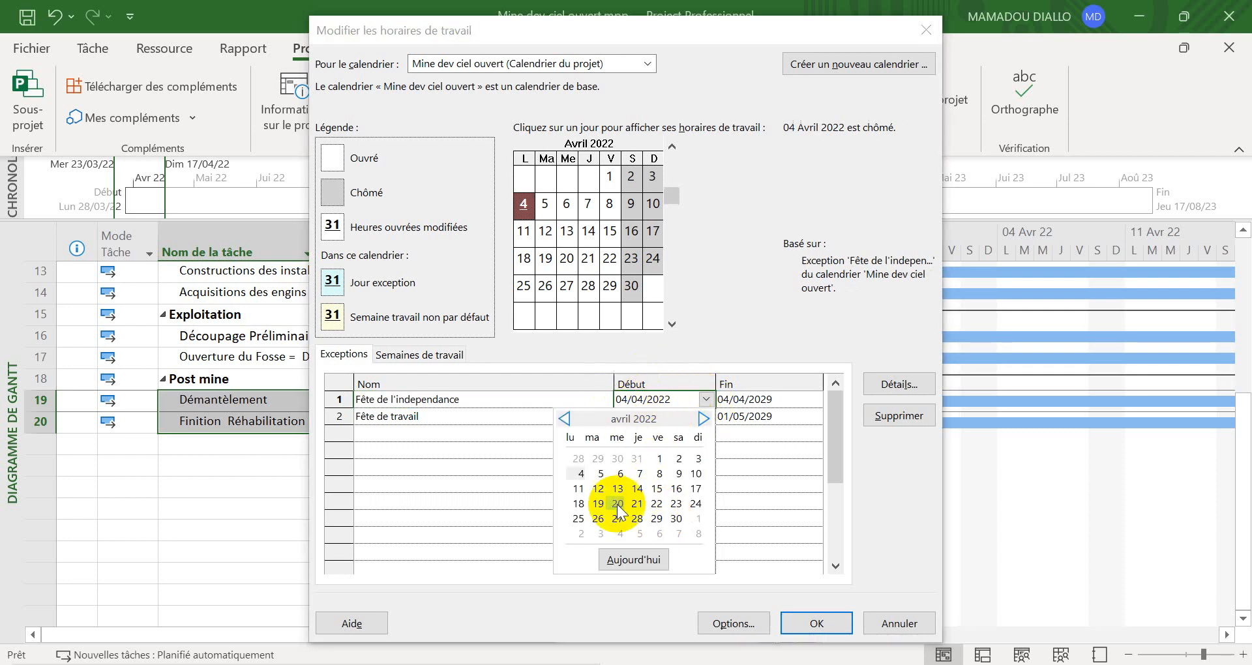
click(680, 399)
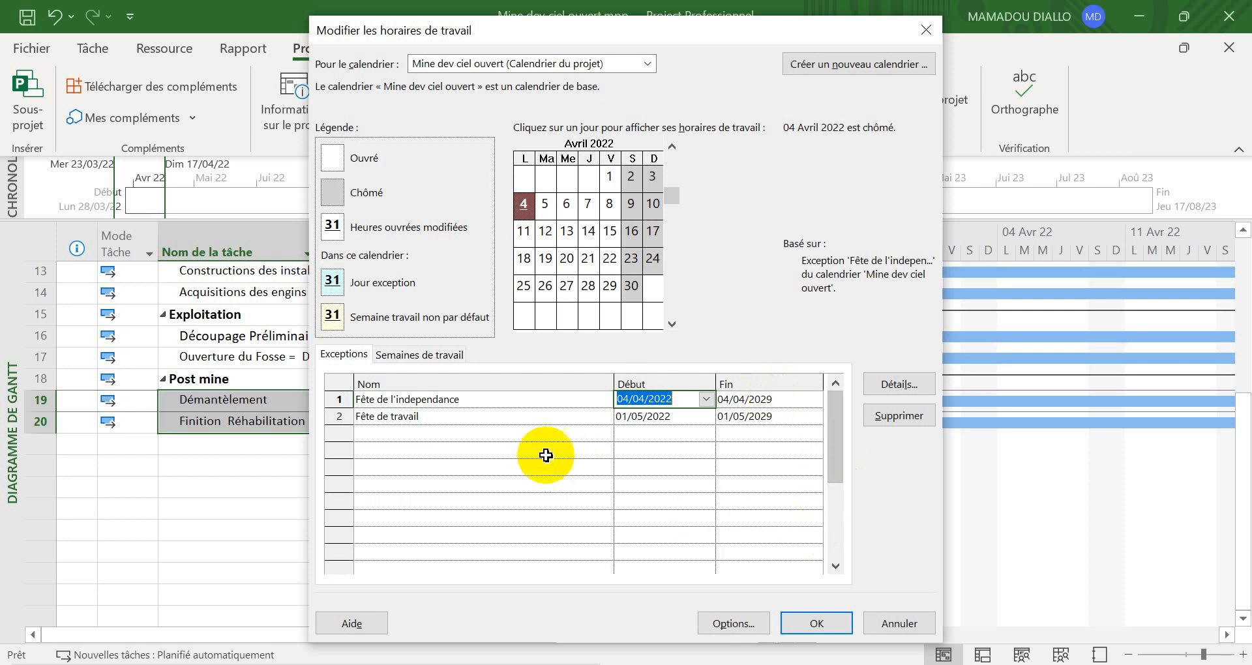
click(384, 423)
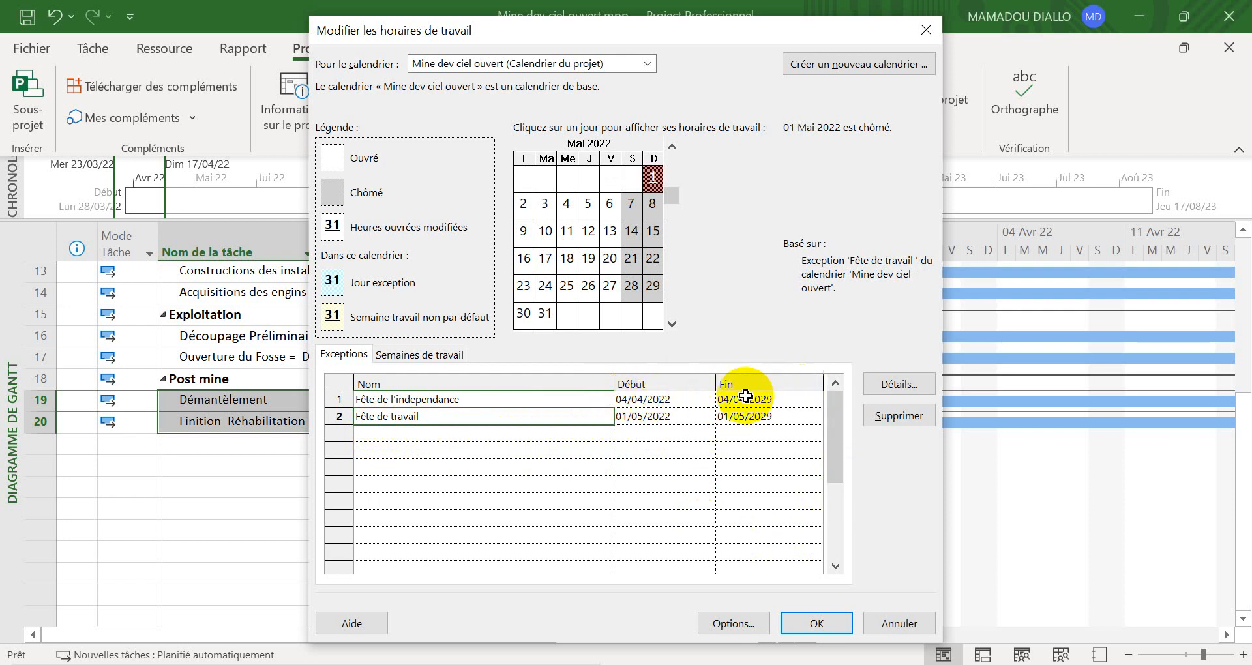
click(923, 623)
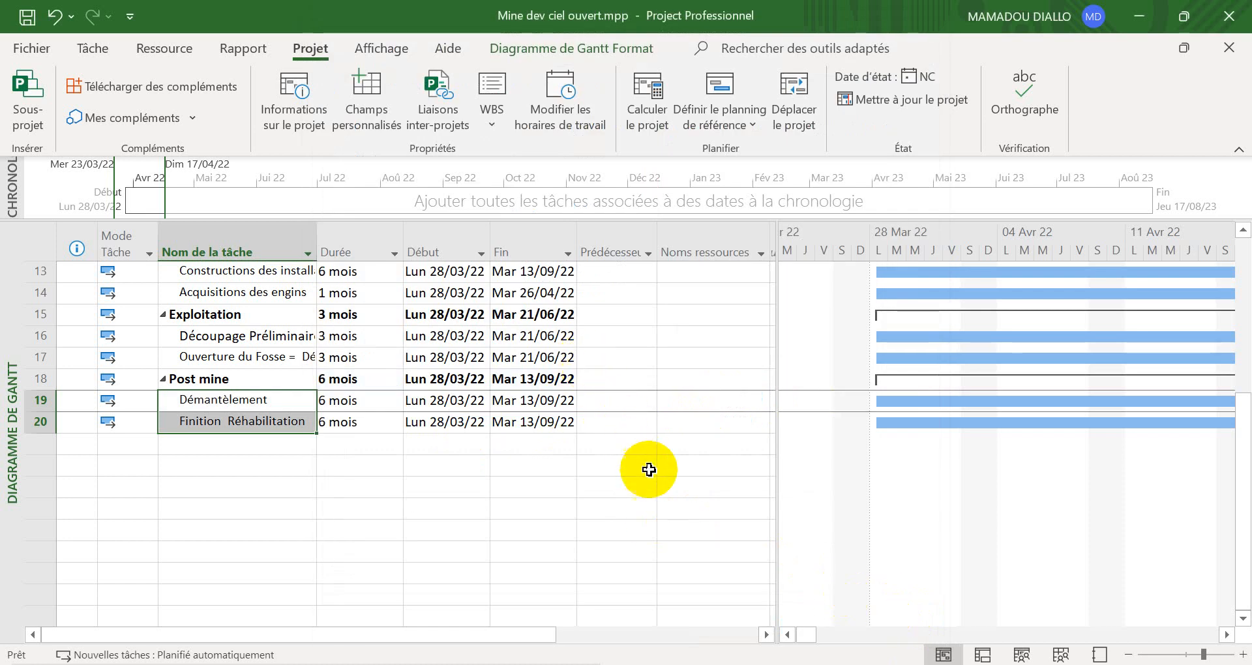
Step: Switch to the Mini_Projet Word document and examine the task codes and preceding tasks in the Antériorités columns for every stage
scroll(652, 410, up, 4)
scroll(658, 409, up, 1)
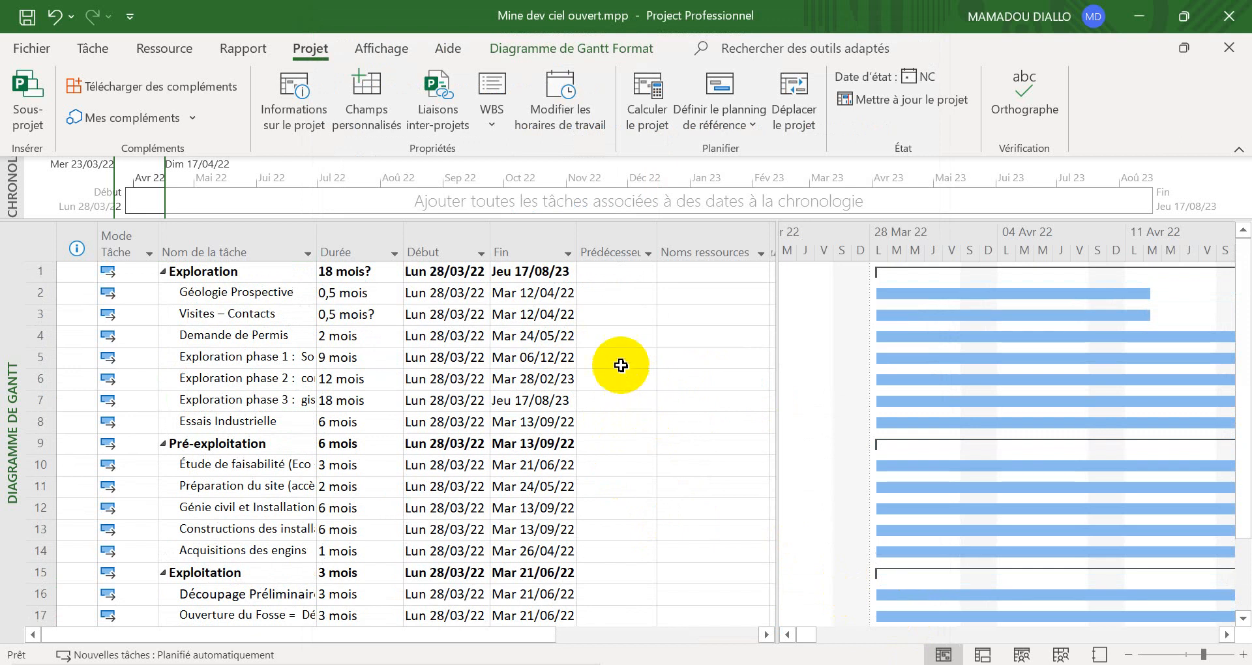
click(615, 295)
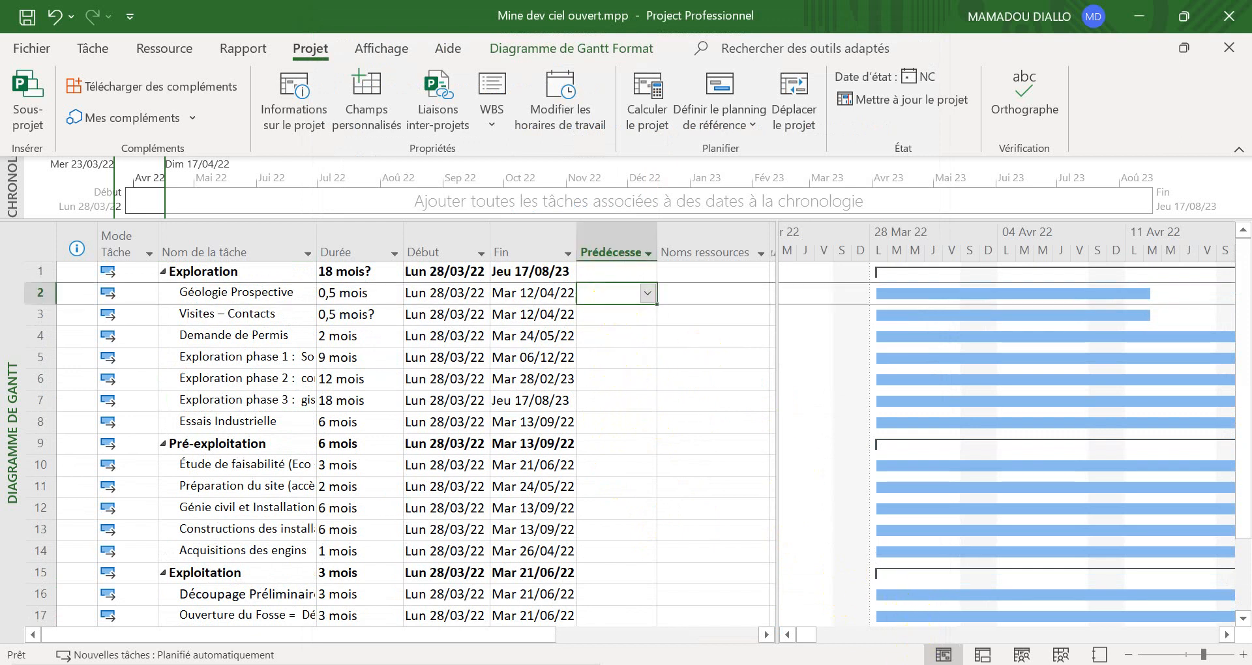
mouse_move(904, 664)
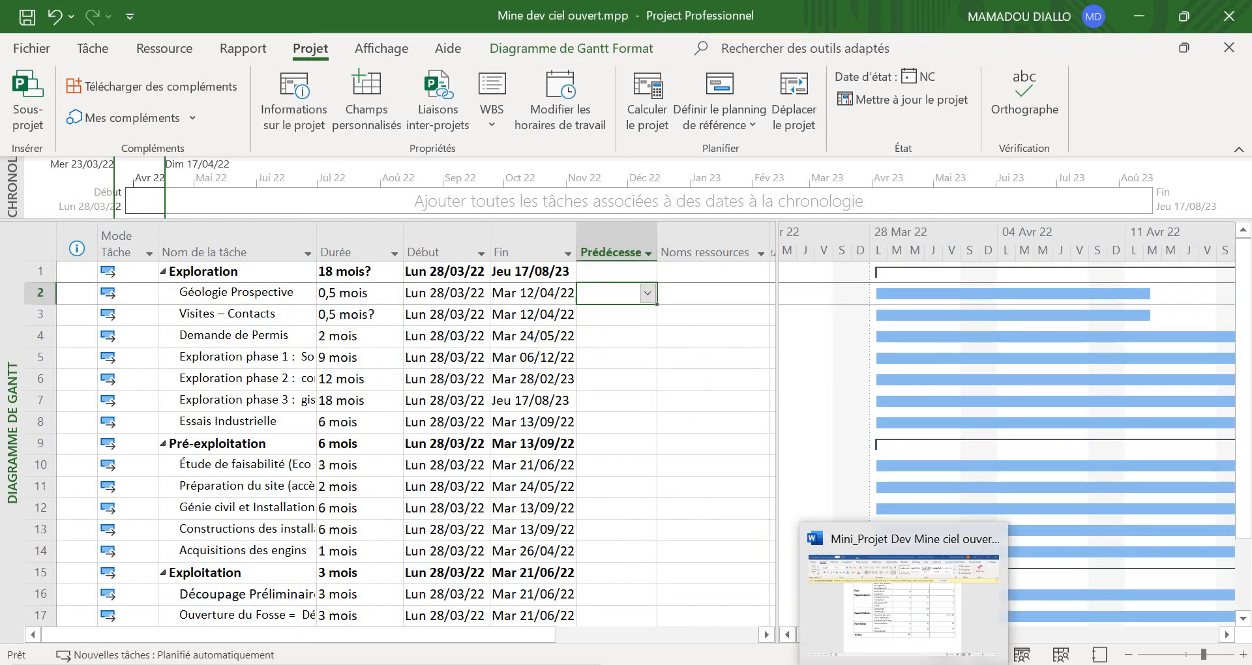
click(904, 664)
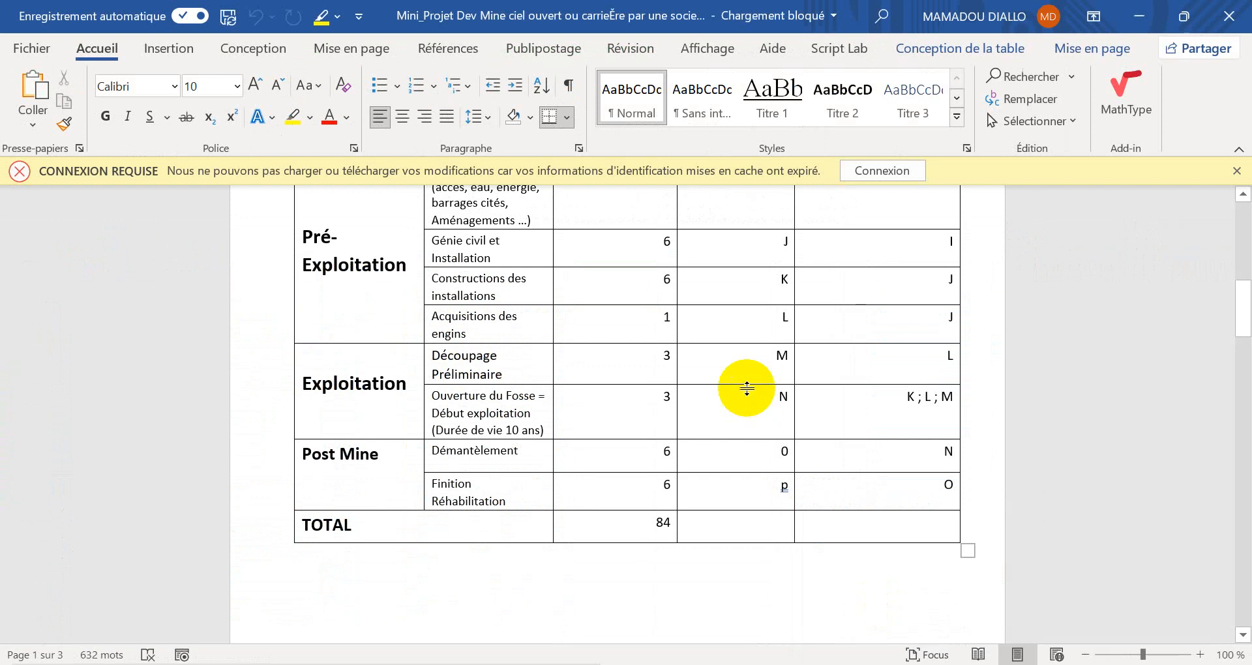
scroll(750, 391, up, 10)
scroll(822, 385, down, 2)
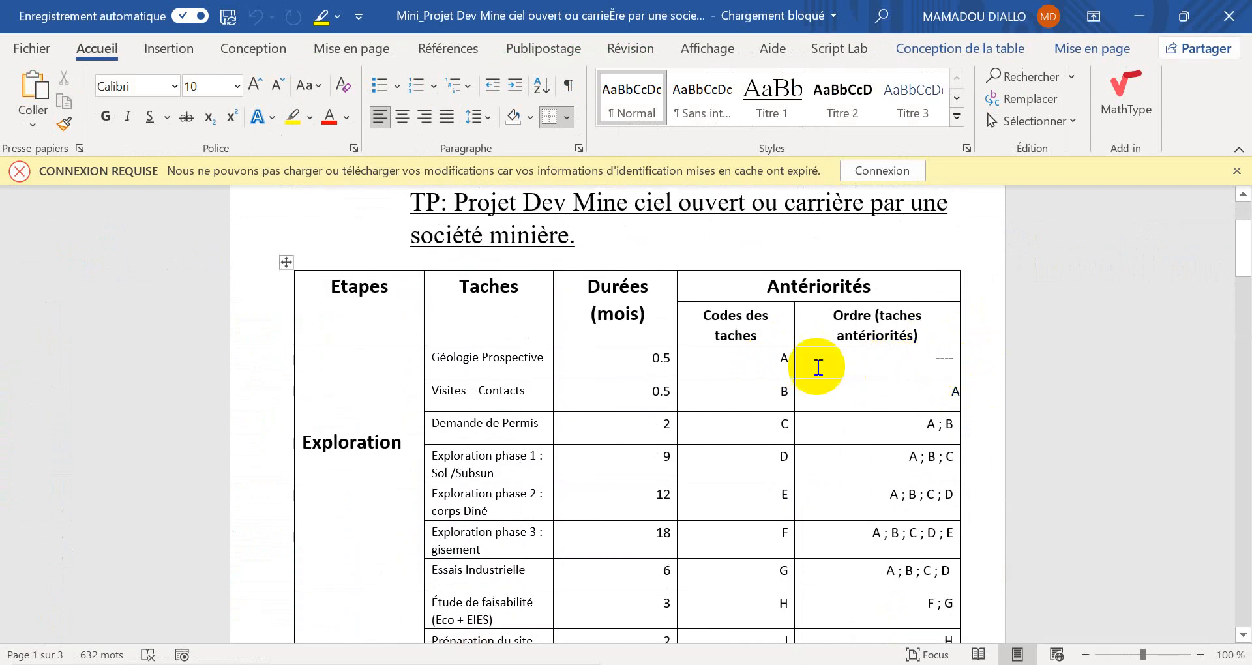
scroll(866, 393, down, 3)
scroll(865, 399, up, 3)
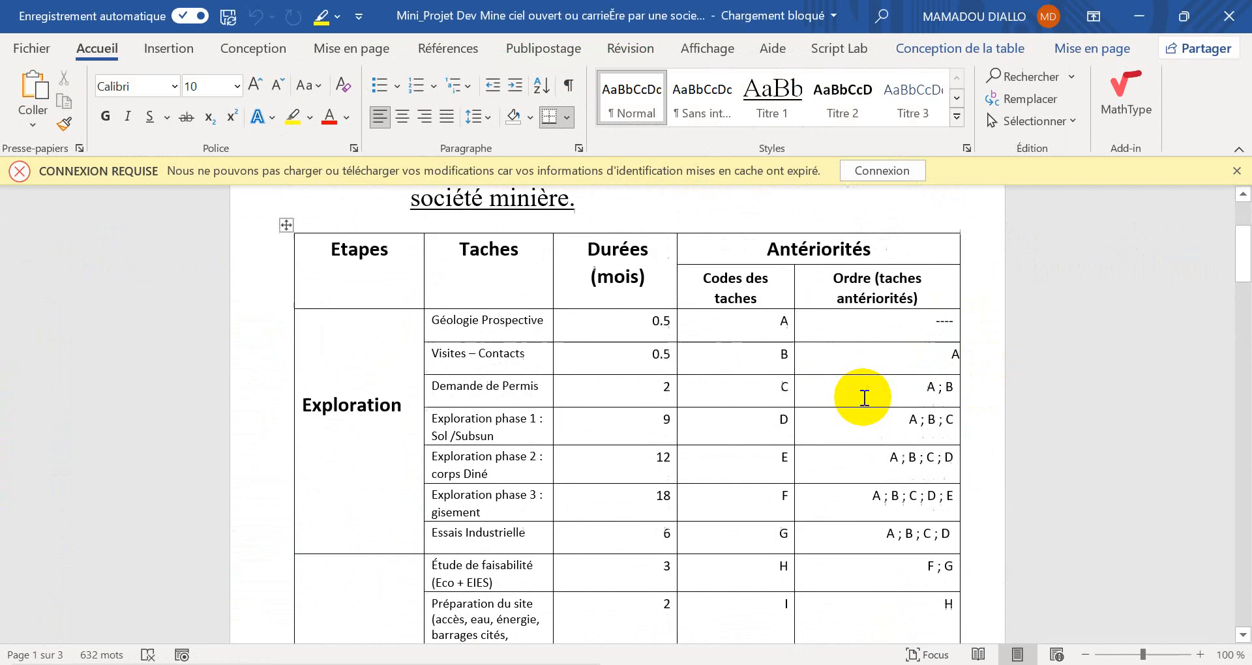
scroll(864, 399, down, 4)
scroll(864, 399, down, 3)
scroll(866, 394, up, 7)
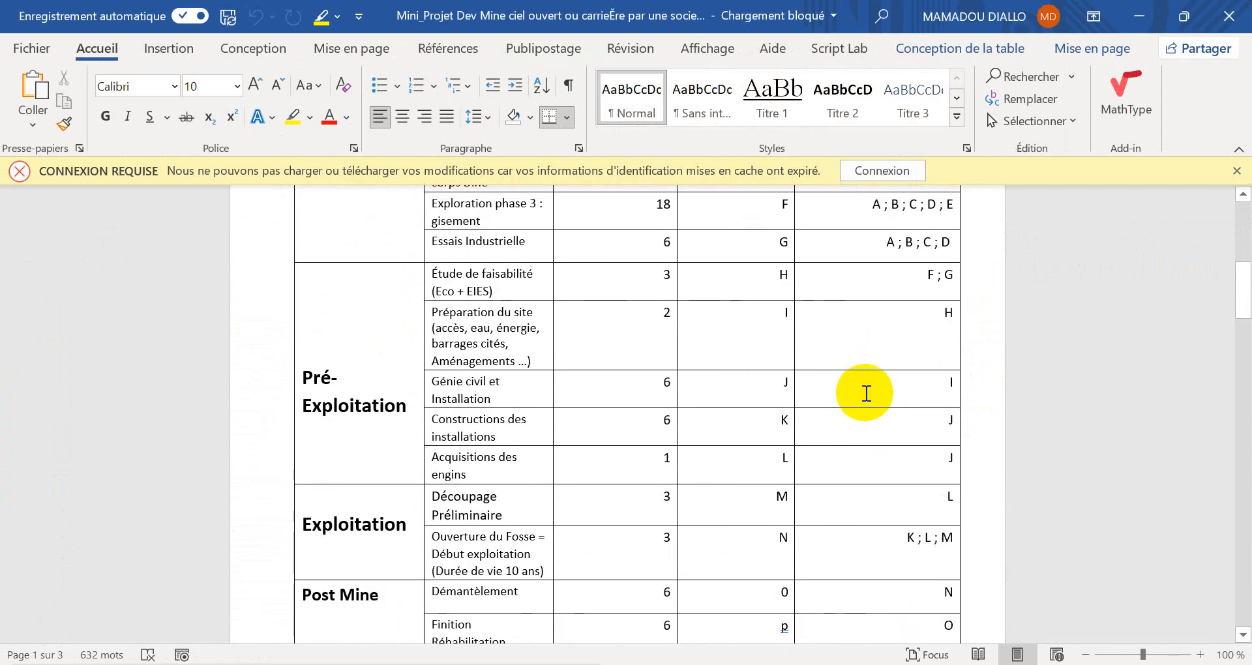
scroll(866, 394, down, 2)
scroll(866, 393, up, 3)
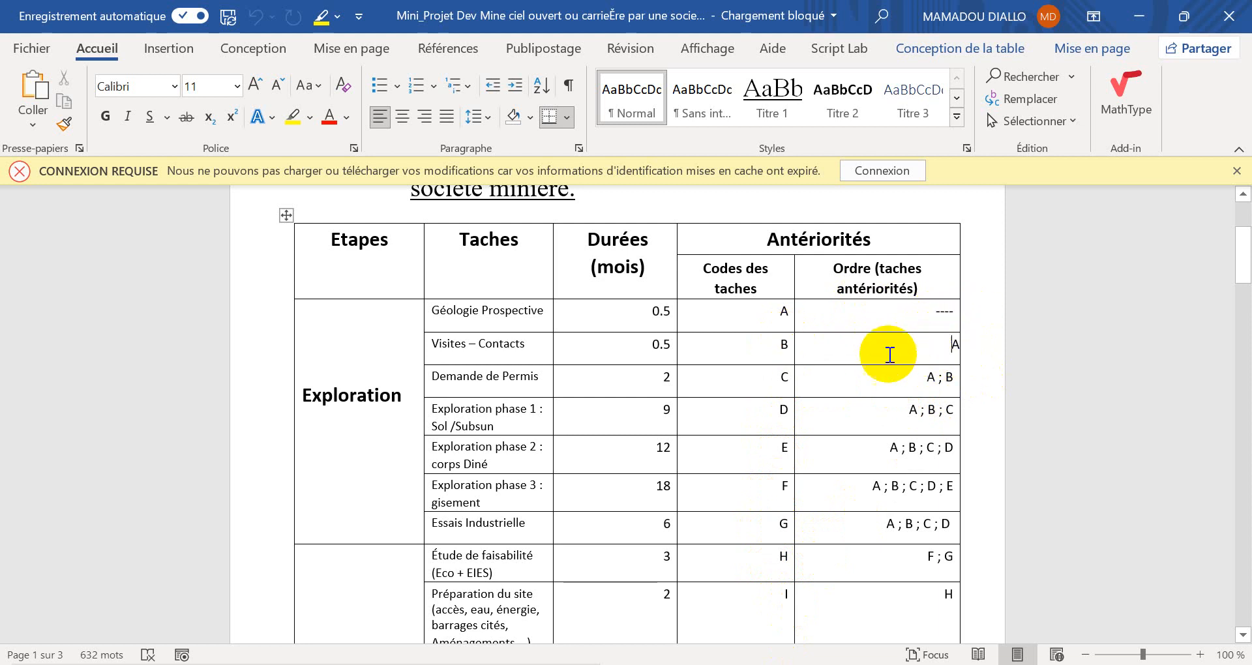
click(908, 358)
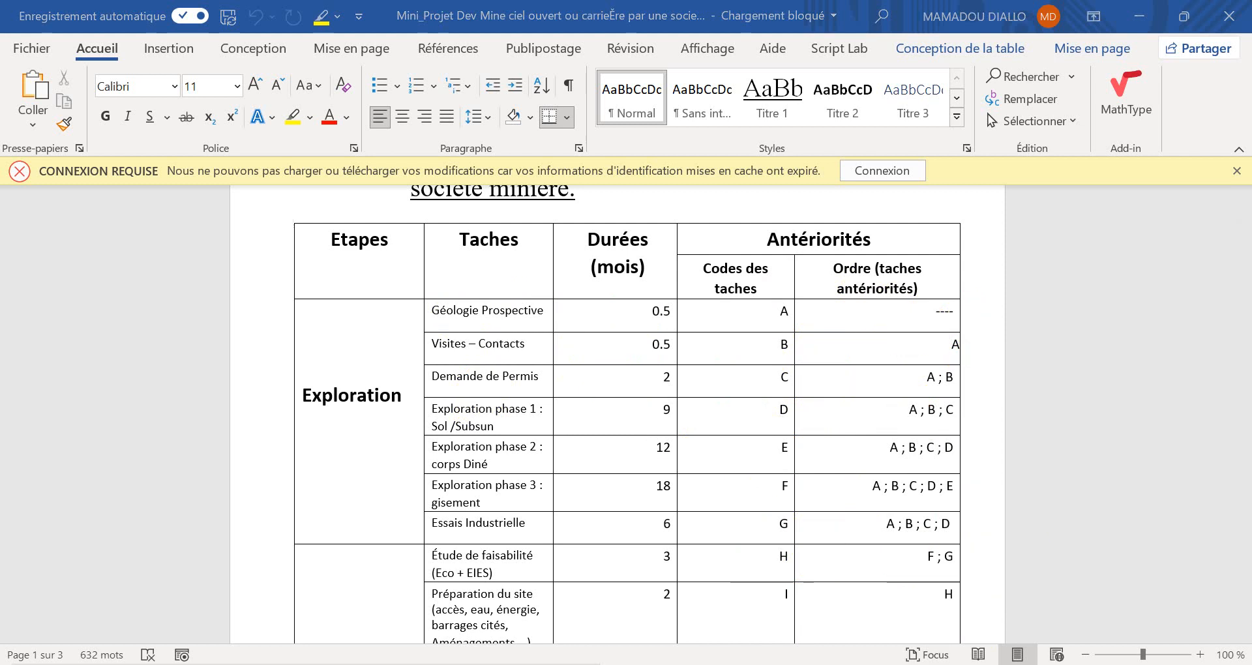
Step: Return to the Project plan and set Géologie Prospective (task 2) as the predecessor of Visites – Contacts
key(alt+Tab)
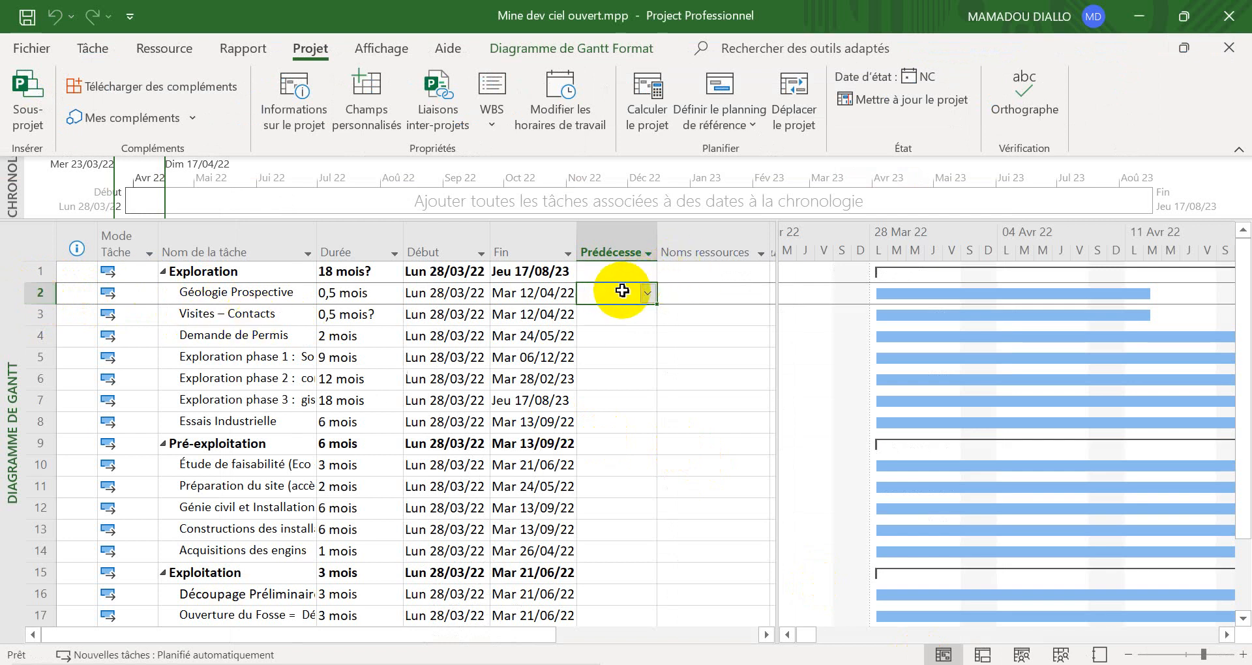
click(624, 313)
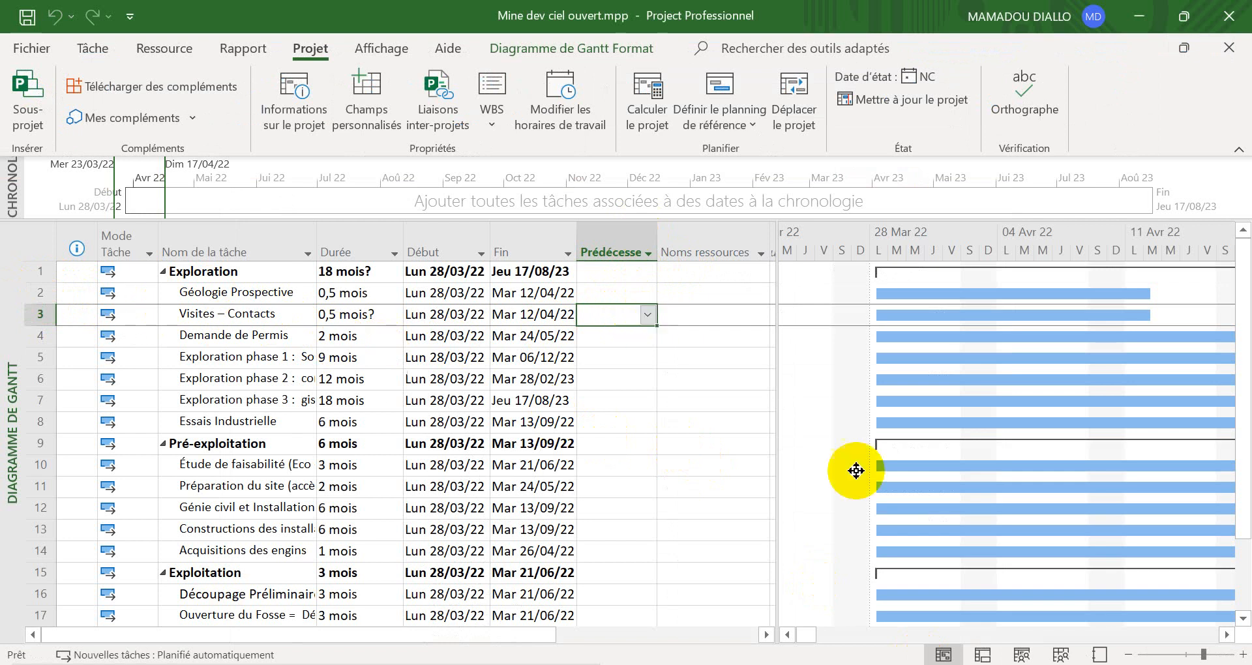
click(904, 664)
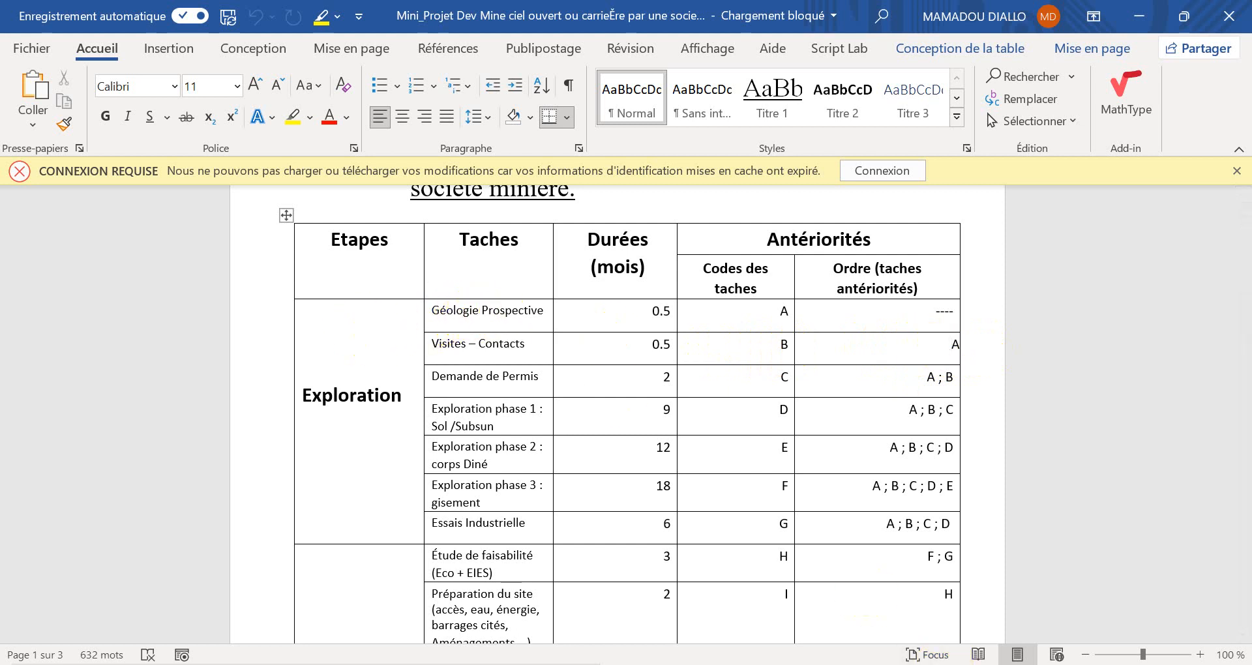
click(932, 664)
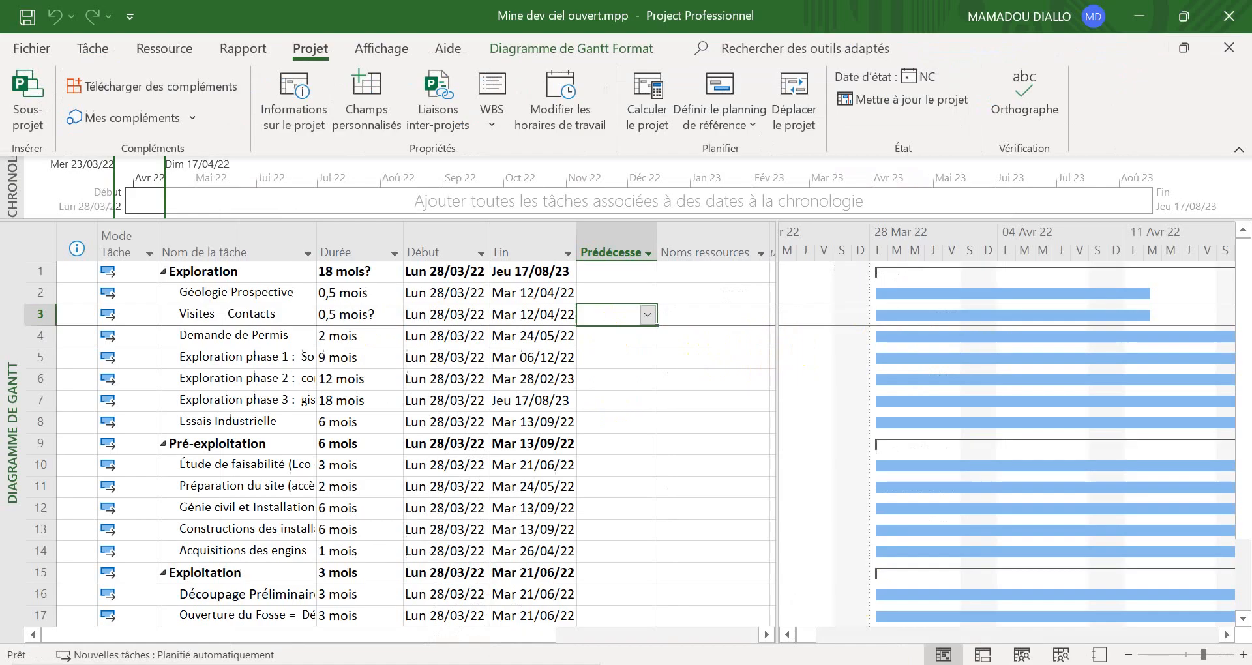
click(648, 316)
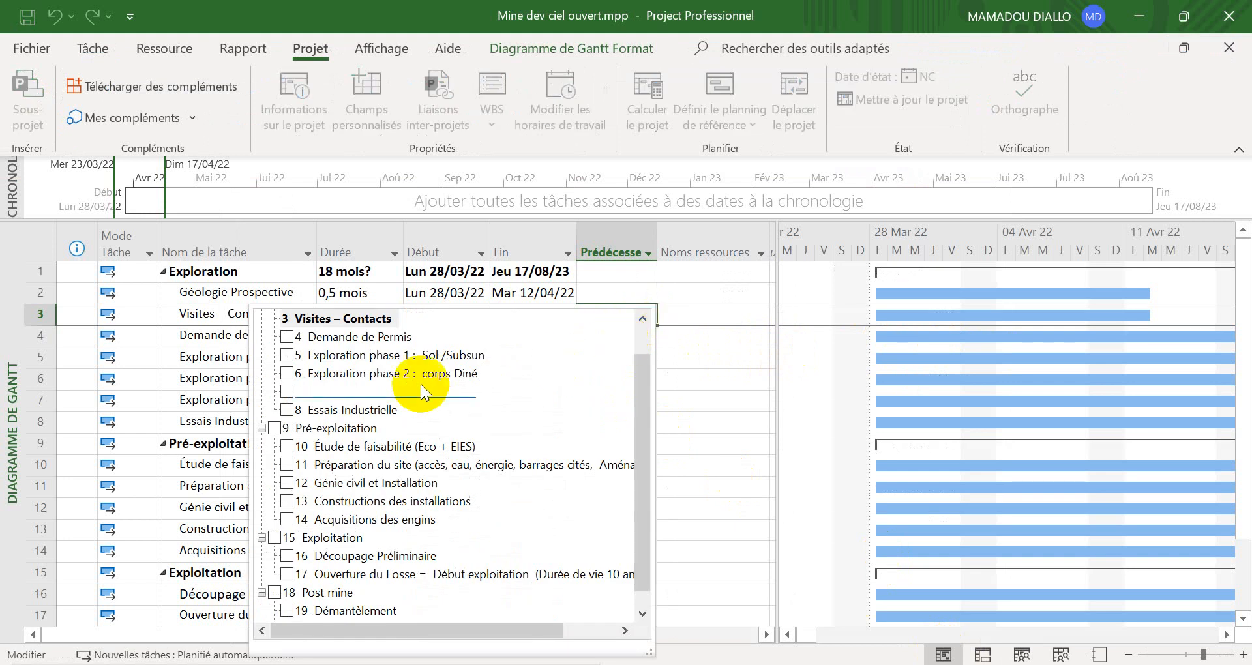
scroll(361, 392, up, 1)
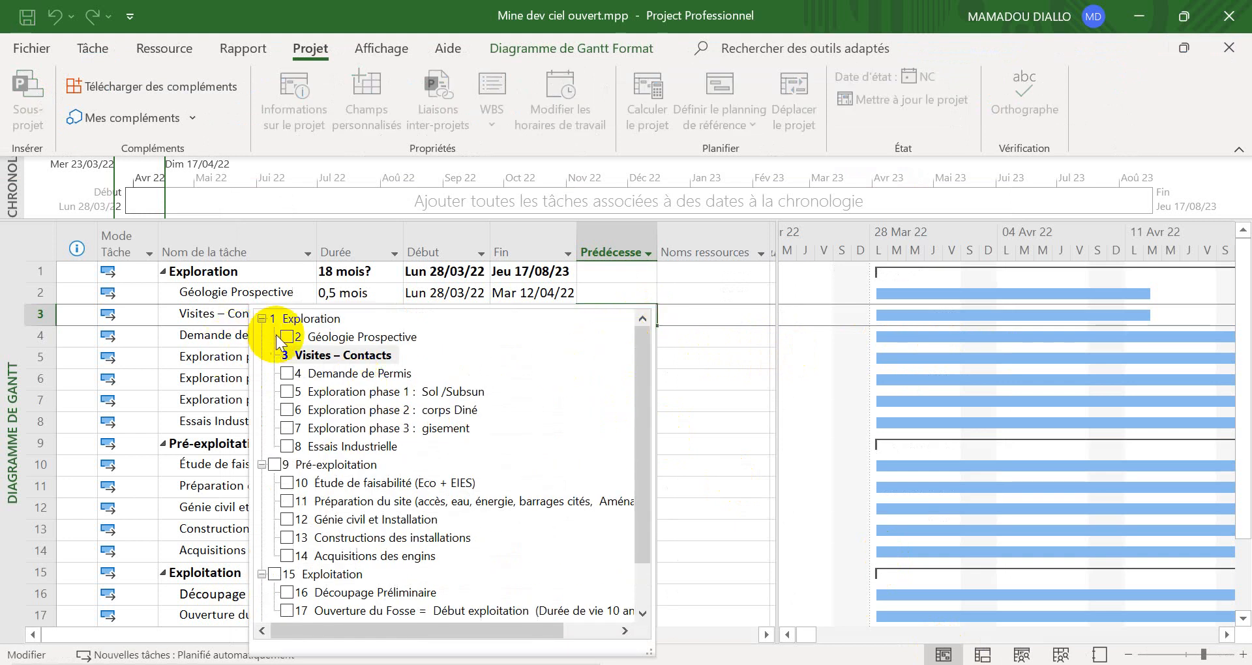
click(291, 334)
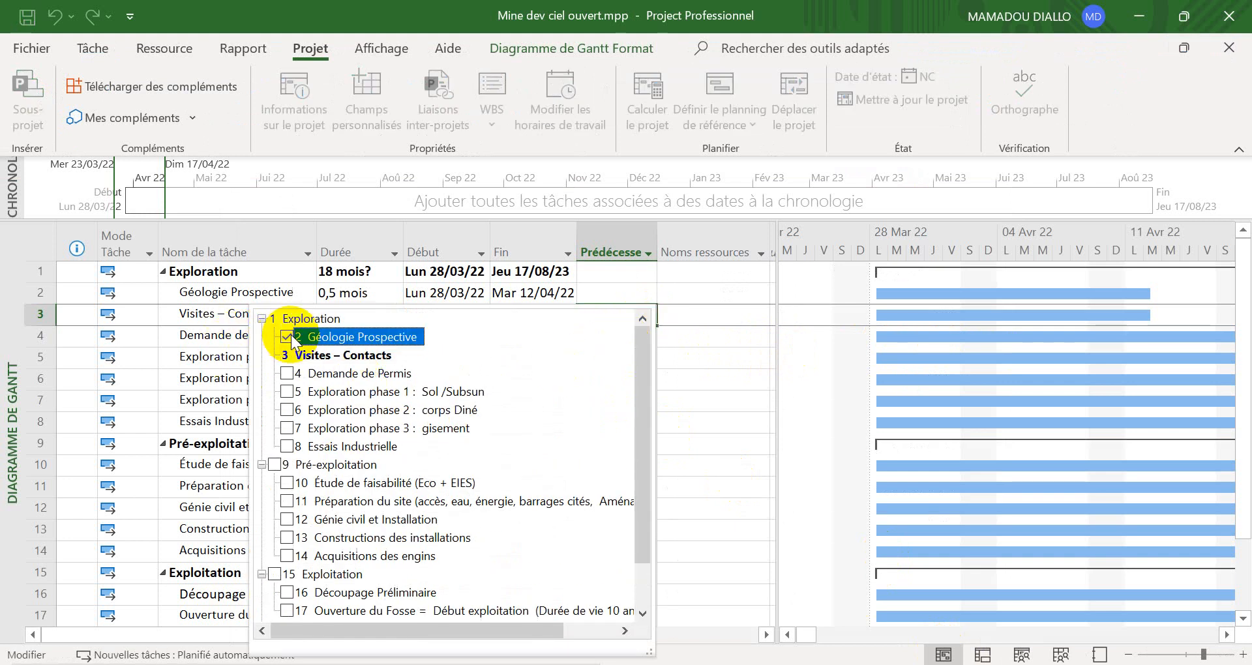
click(703, 384)
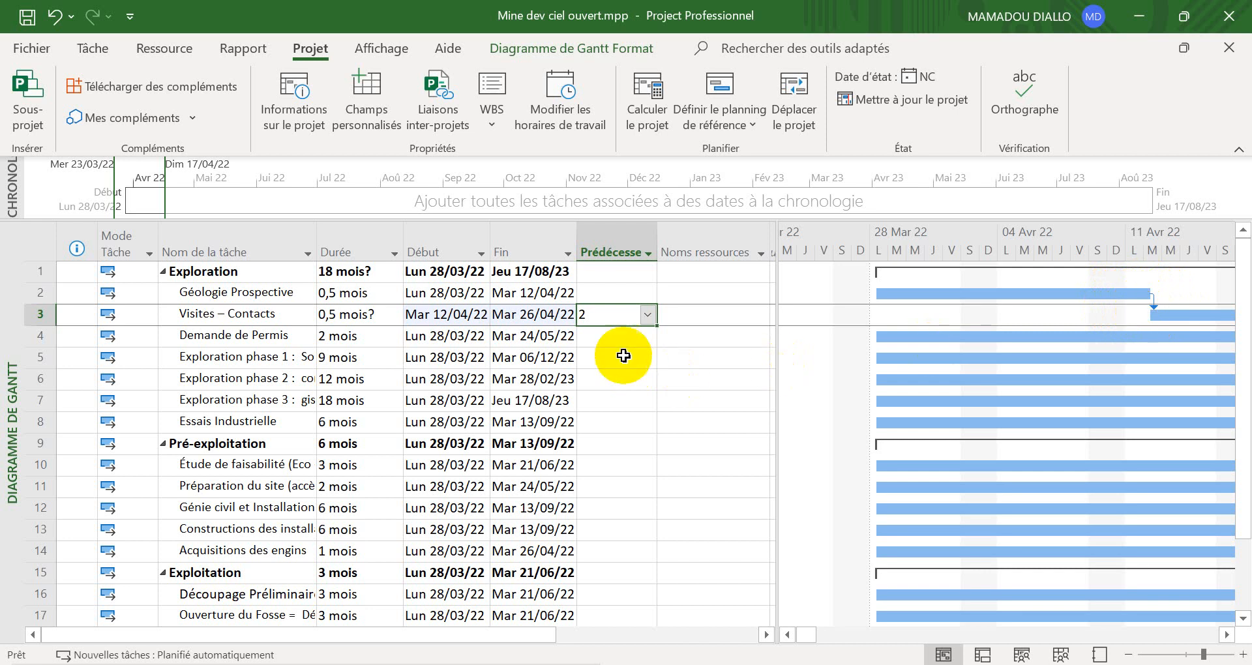
Step: Set Géologie Prospective and Visites – Contacts (tasks 2 and 3) as the predecessors of Demande de Permis
click(631, 336)
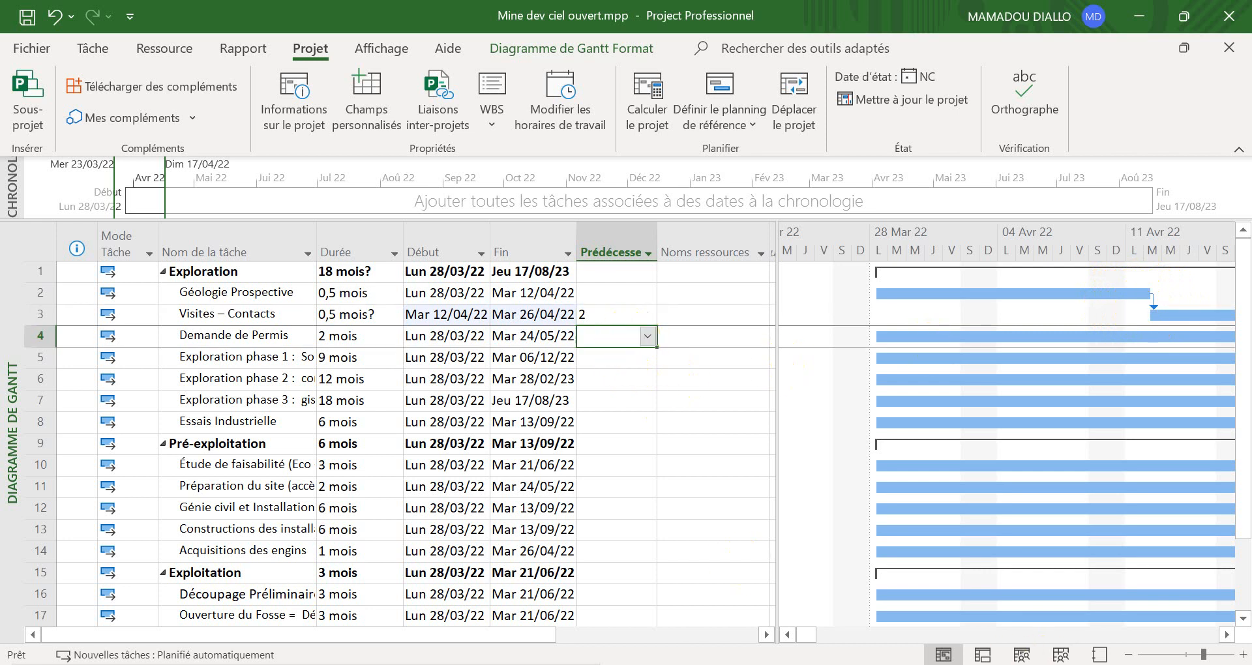
key(alt+Tab)
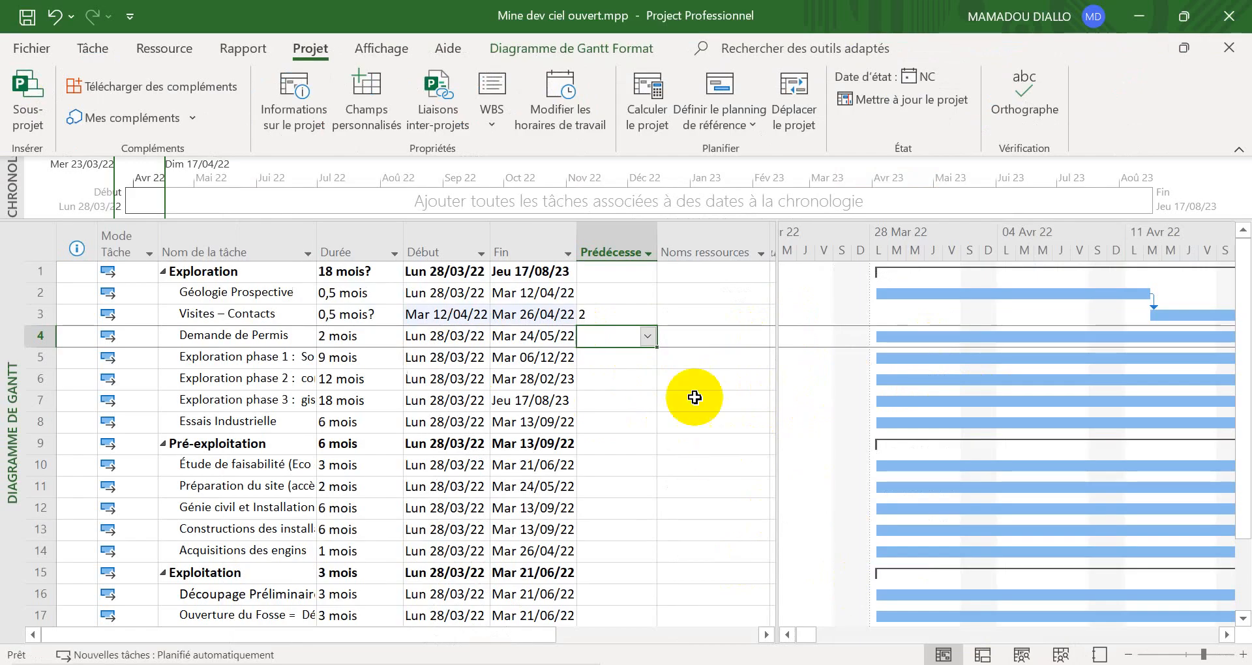
click(647, 336)
scroll(350, 369, up, 1)
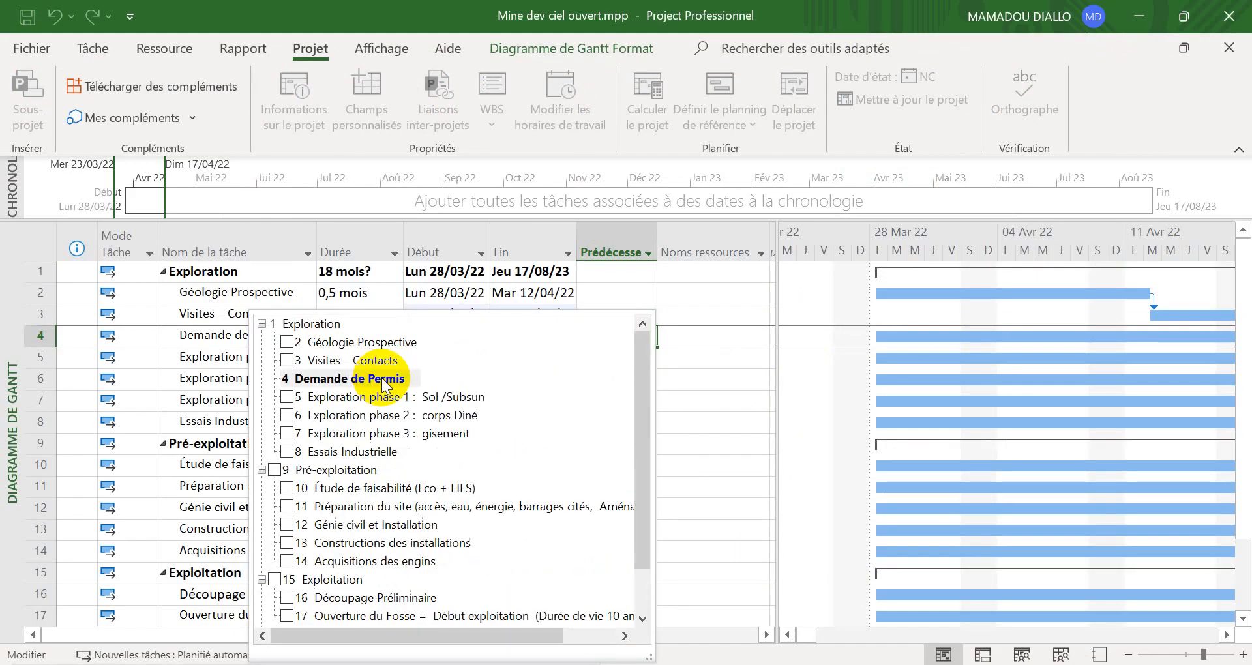
click(285, 341)
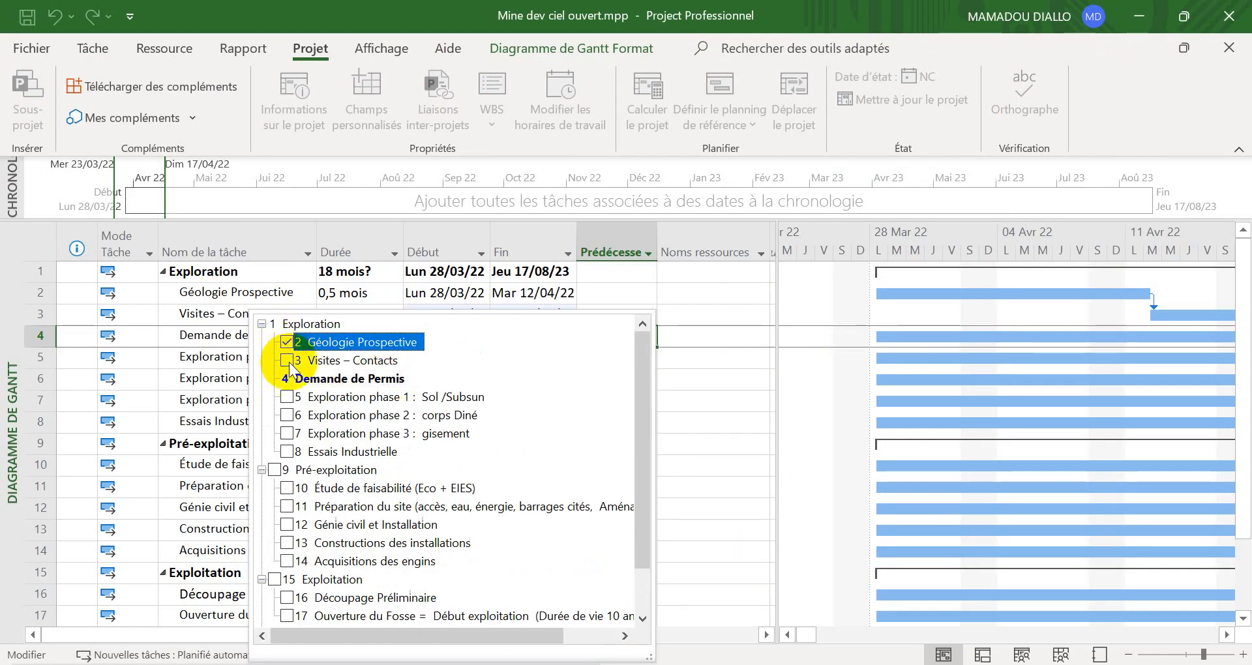
click(287, 361)
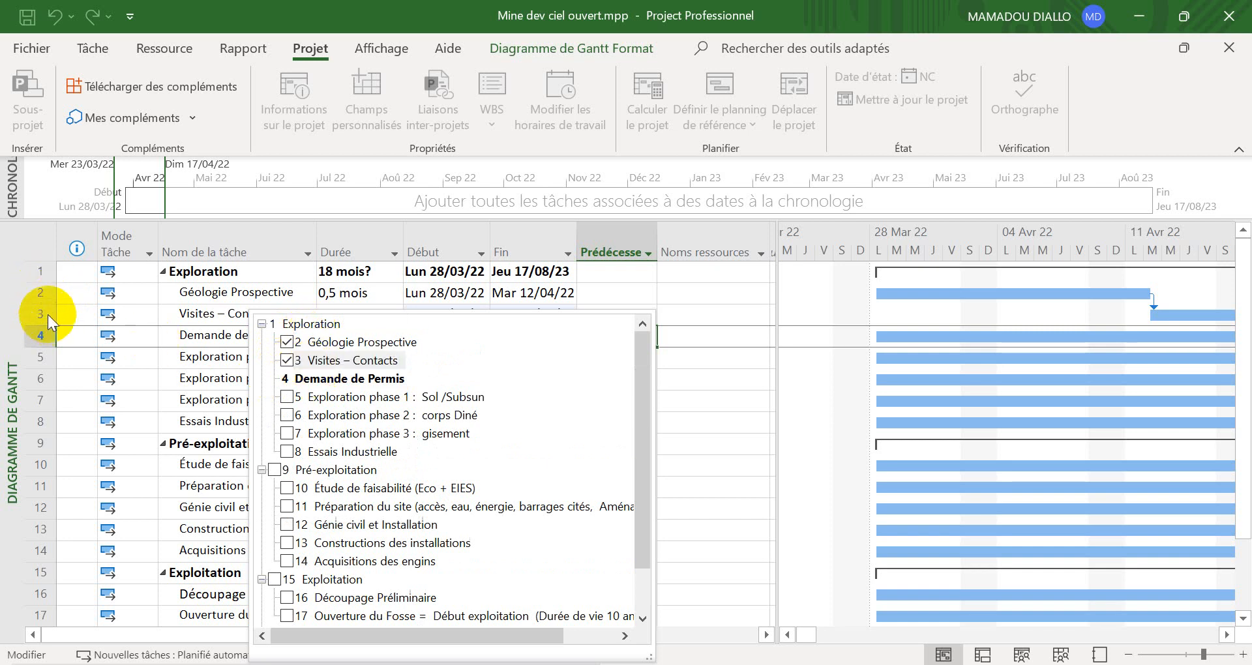
click(703, 525)
Step: Set tasks 2, 3 and 4 as predecessors of Exploration phase 1, following the Word table, and show the Gantt timescale in quarters and months
click(634, 360)
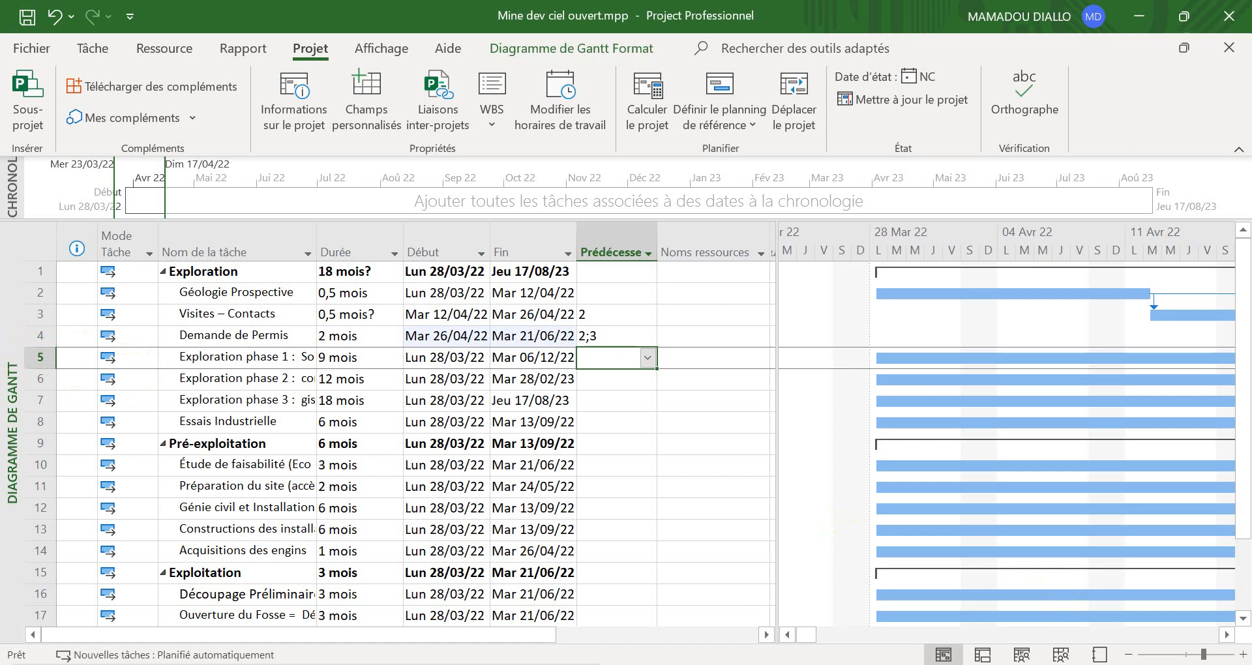
key(alt+Tab)
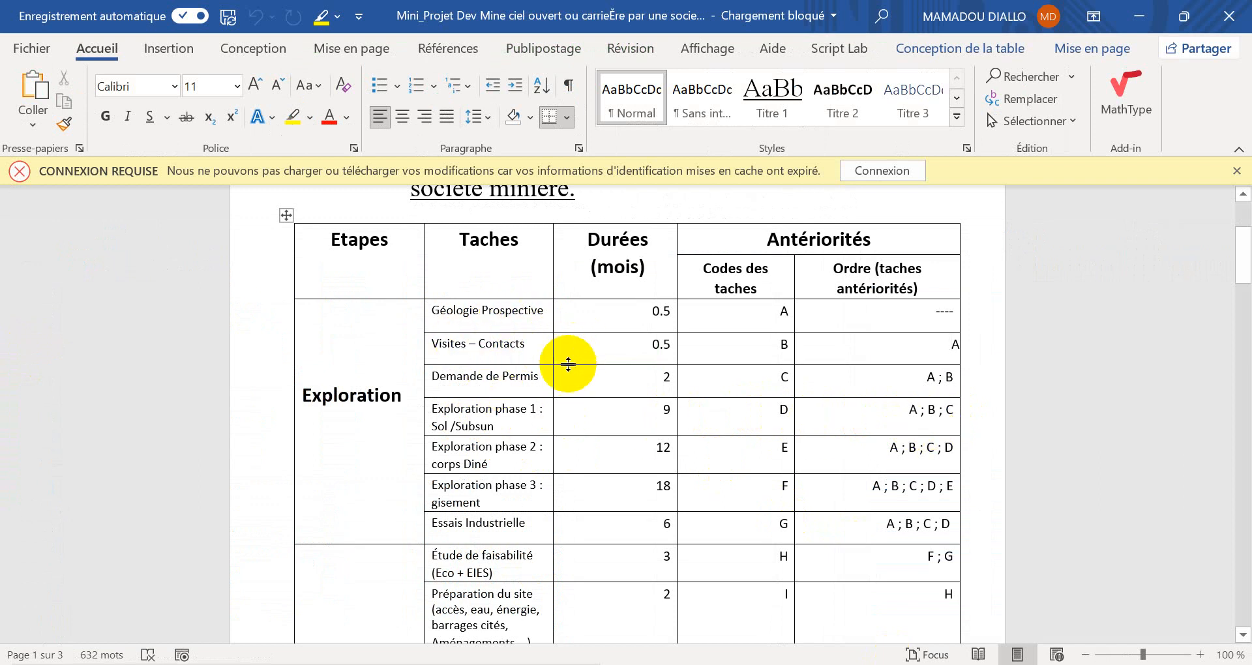
click(945, 664)
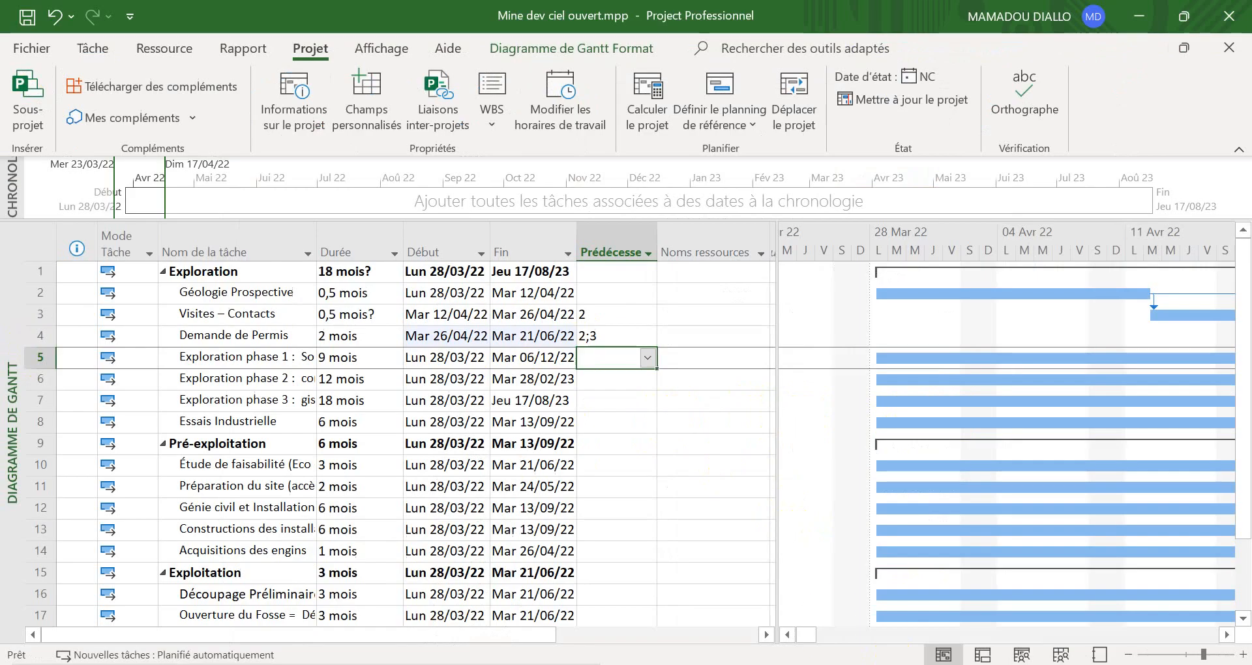
click(648, 357)
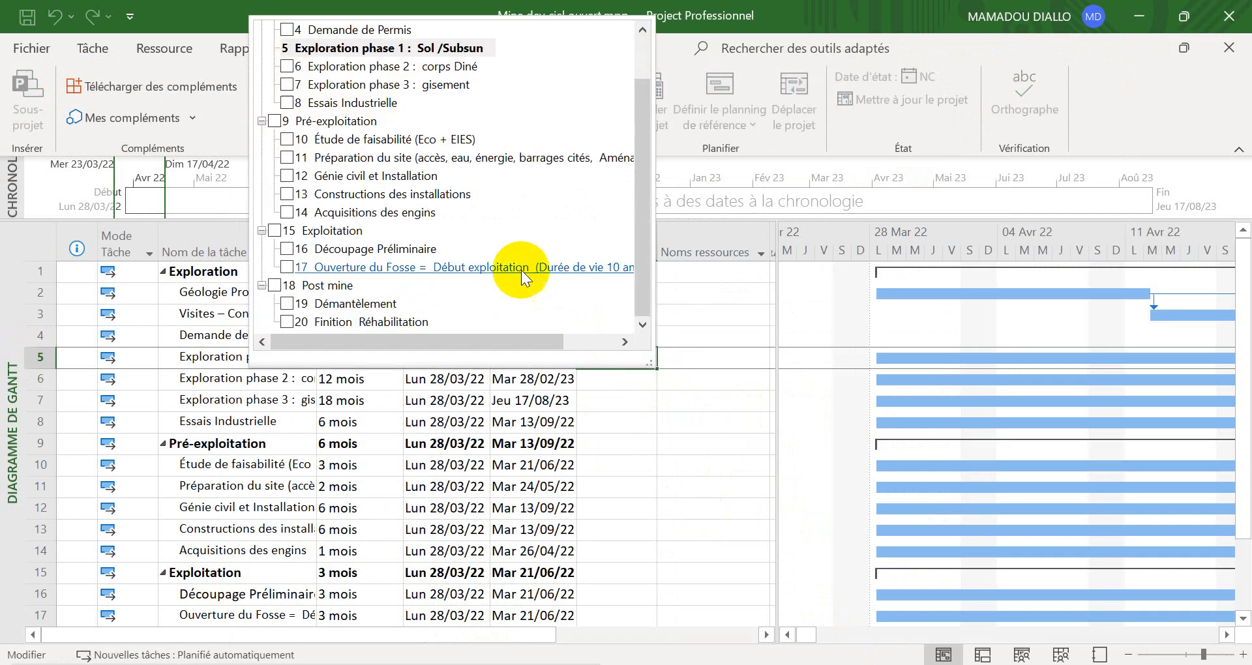
scroll(466, 202, up, 1)
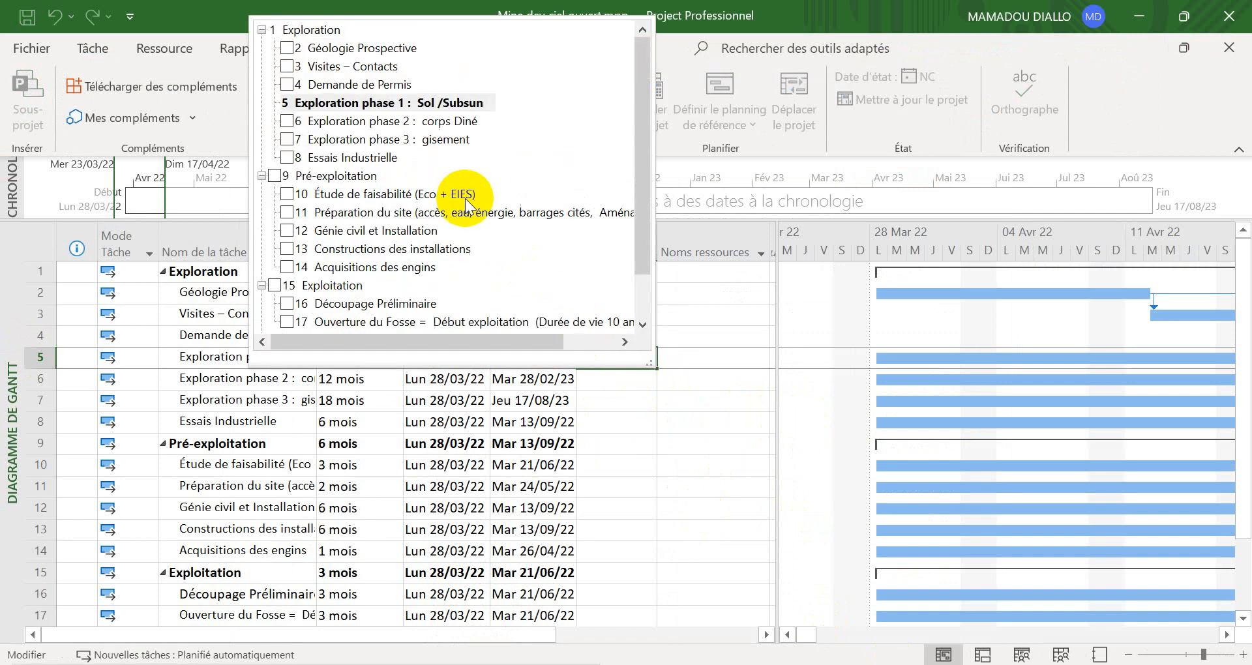
click(286, 49)
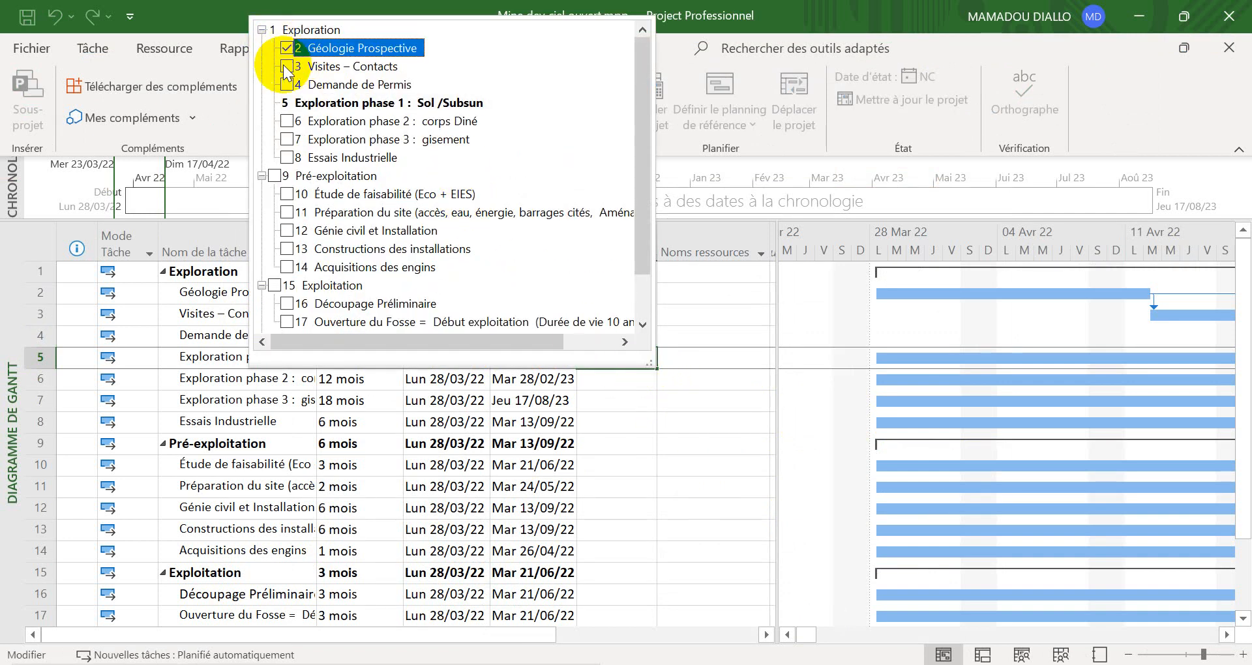
click(286, 66)
click(286, 84)
click(613, 391)
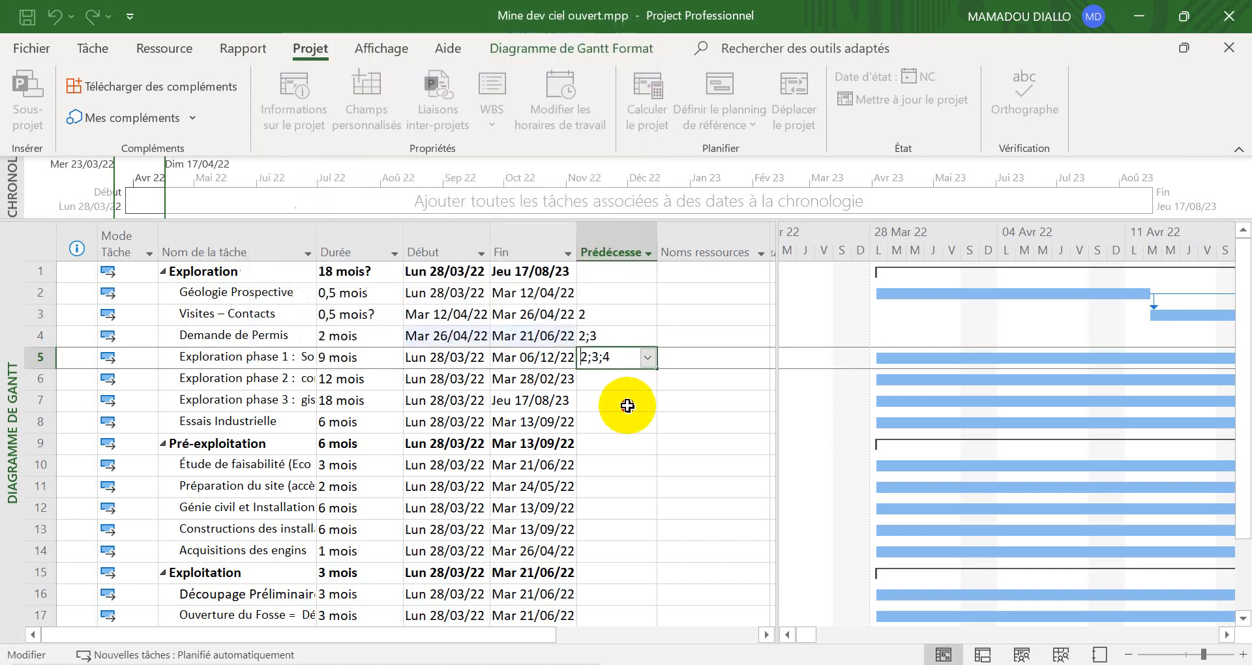
click(1129, 656)
click(1129, 655)
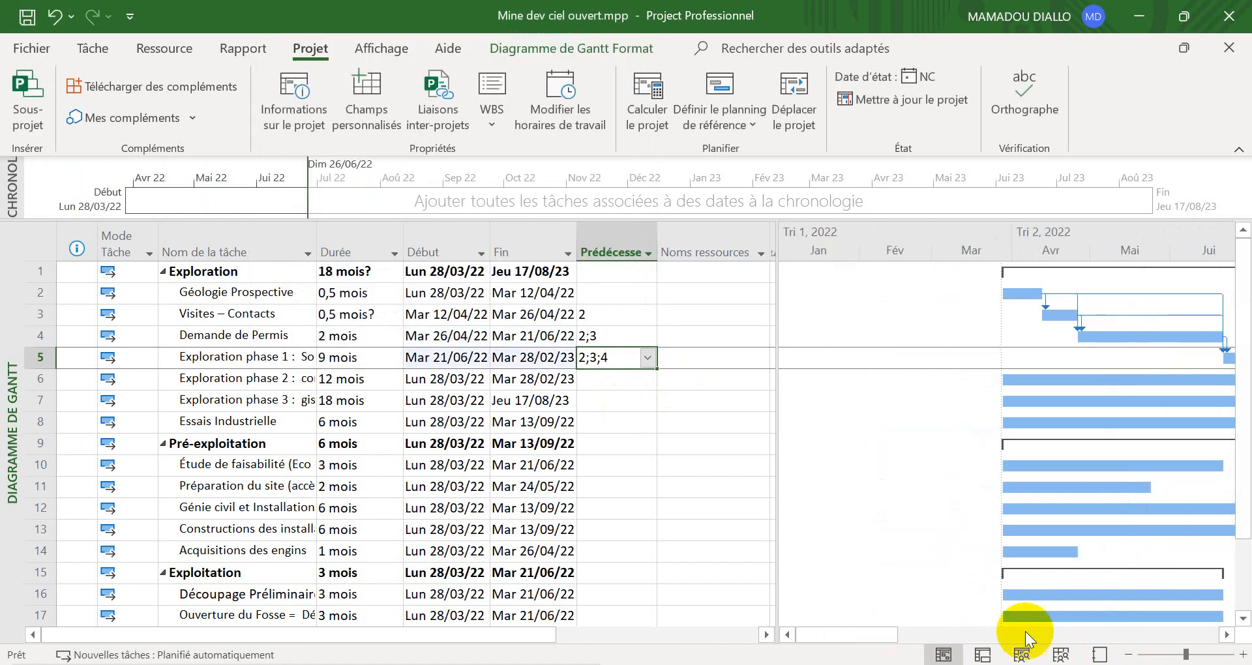
Step: Widen the Prédécesseurs column to fit its full heading and extend the task table just past the Noms ressources column
mouse_move(837, 632)
mouse_down()
mouse_move(1048, 640)
mouse_move(808, 639)
mouse_up()
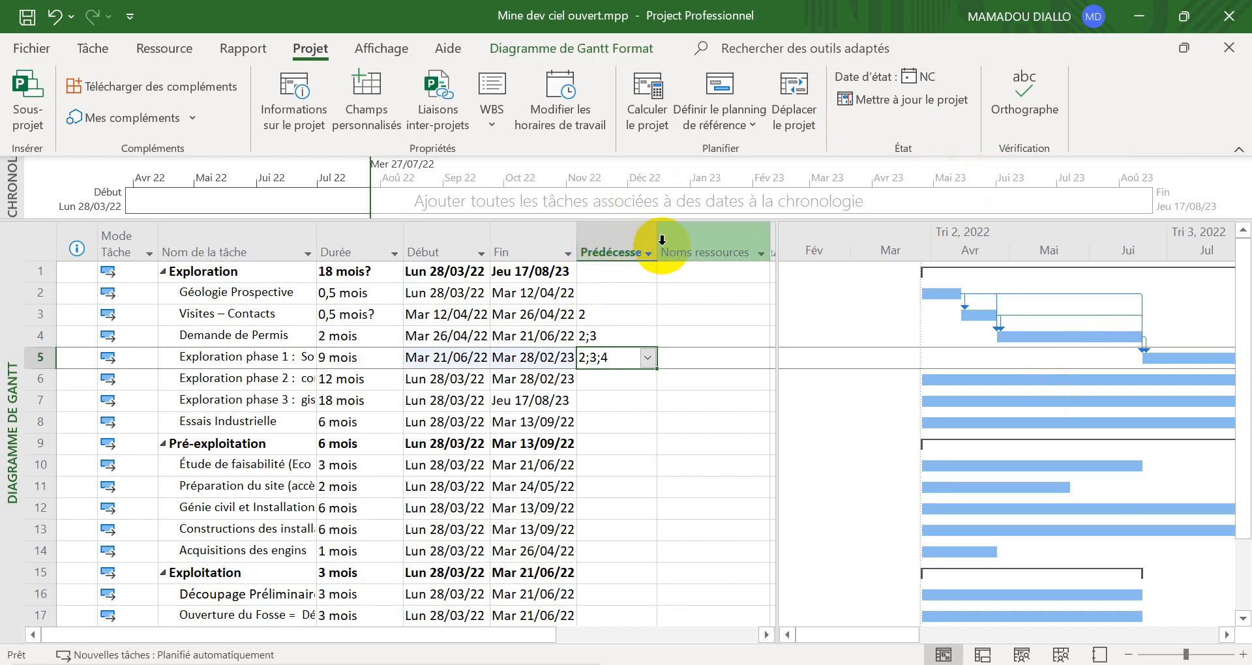
drag(659, 239, 1026, 339)
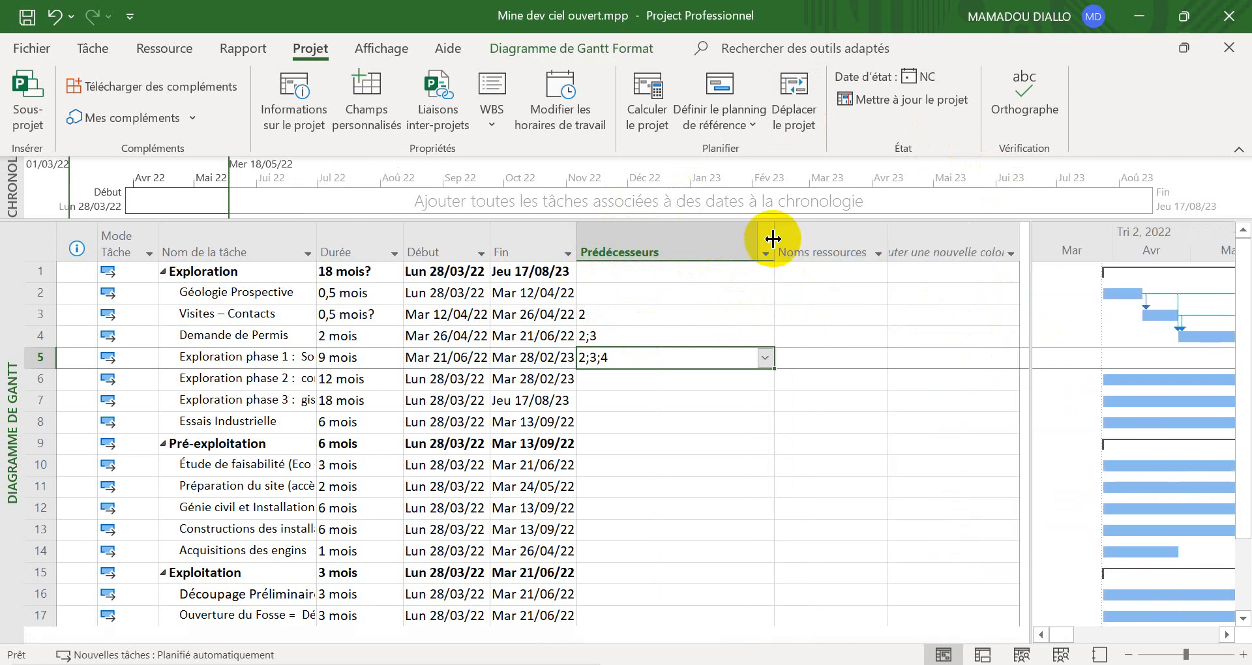
drag(774, 241, 681, 244)
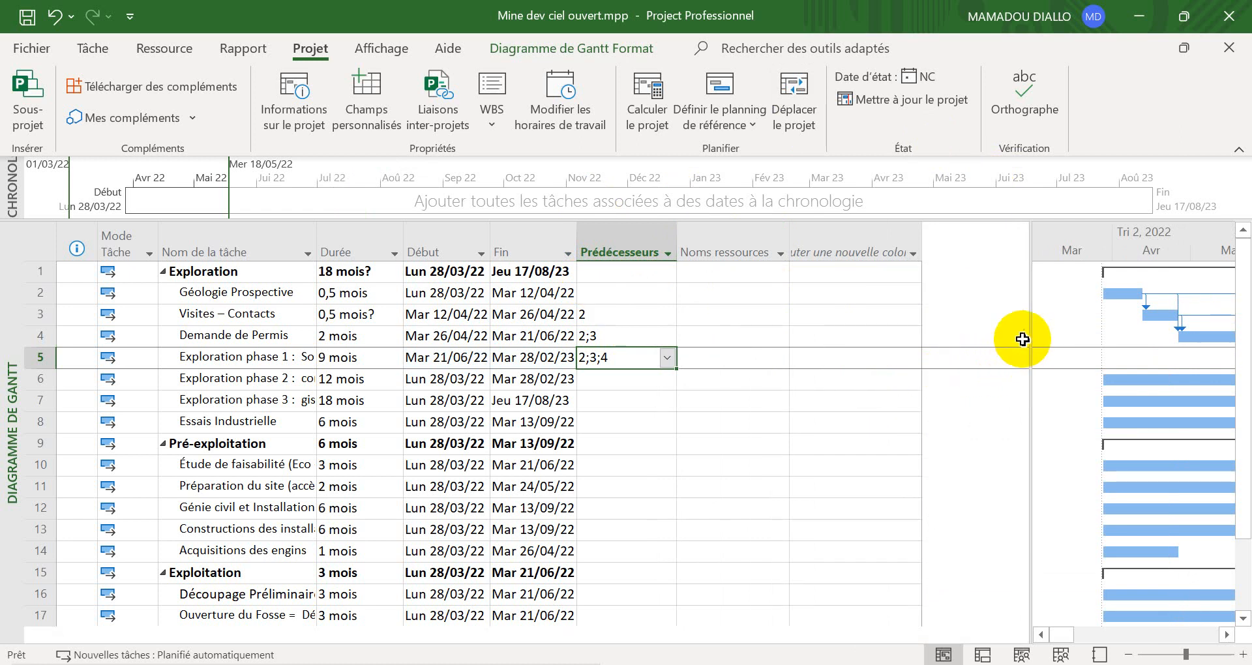
drag(1027, 316, 740, 358)
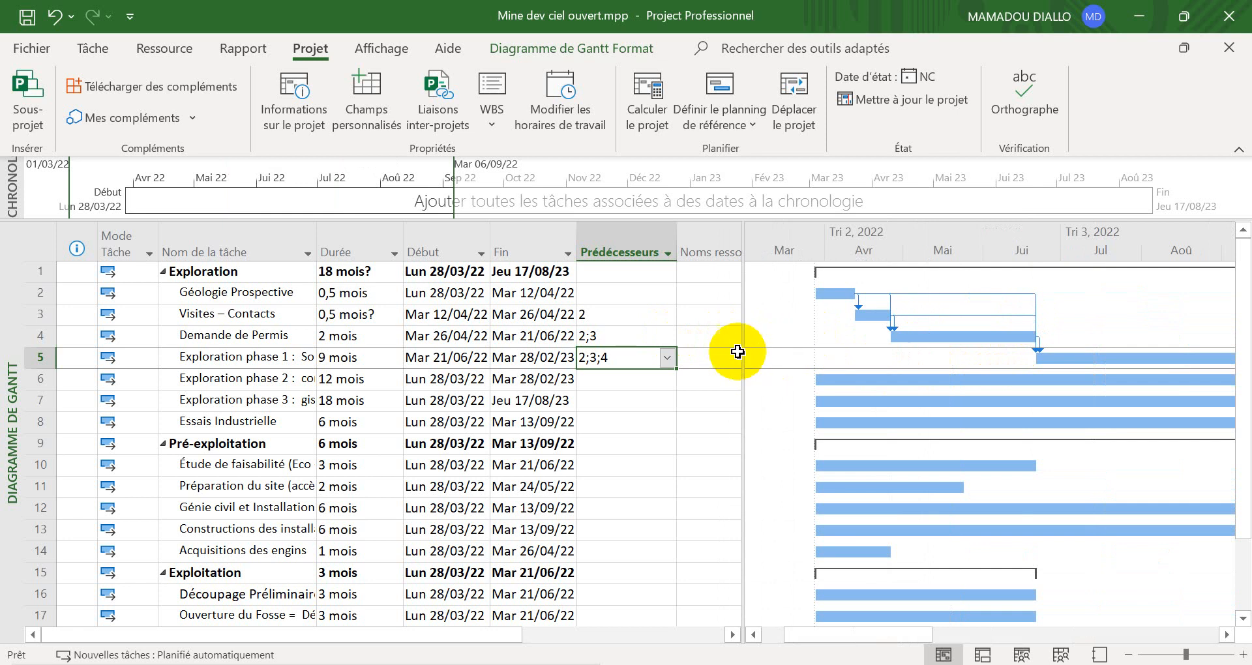
drag(742, 329, 953, 363)
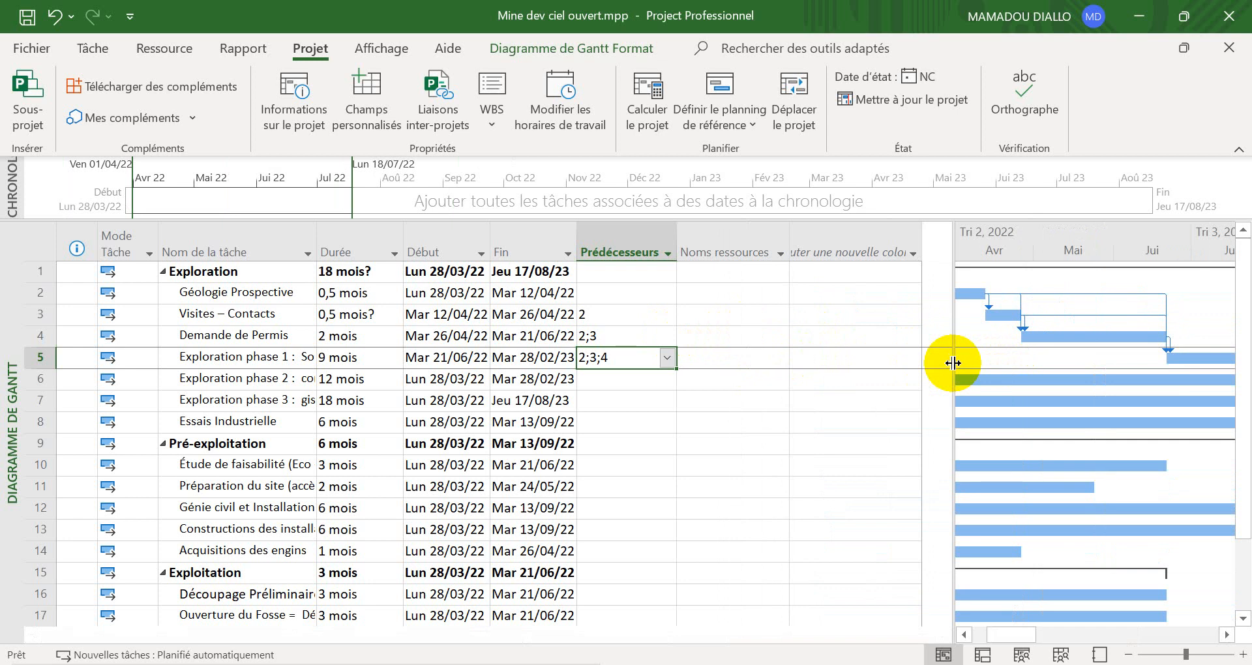
drag(953, 363, 811, 390)
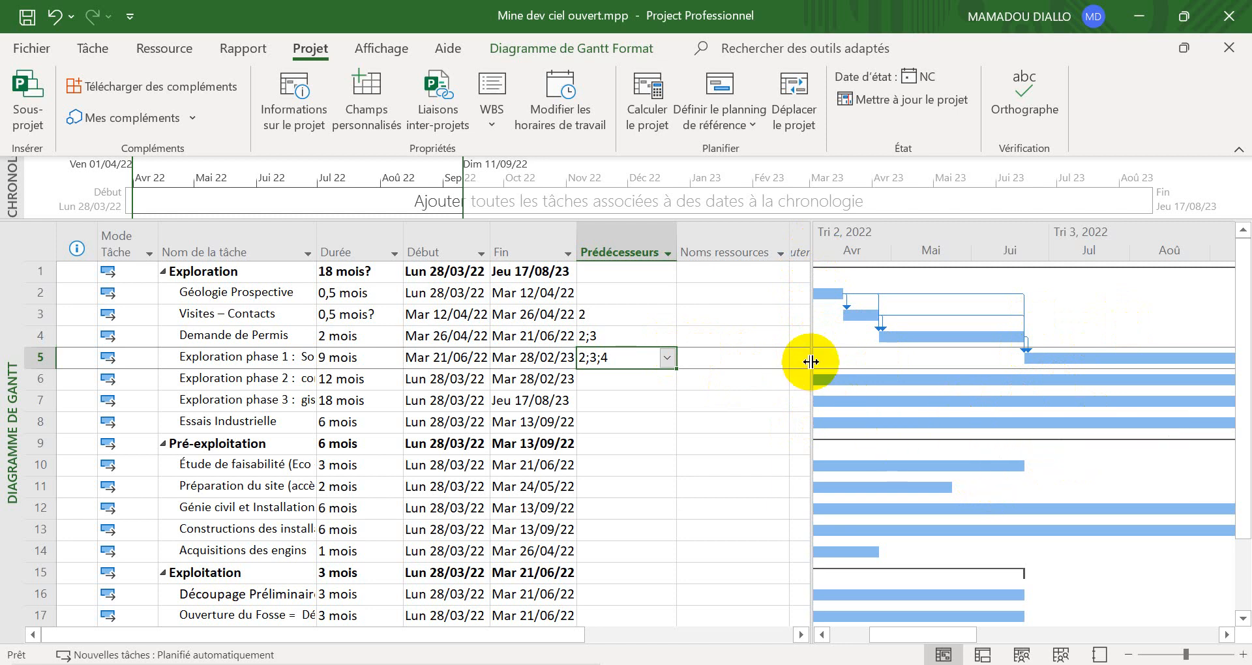
drag(810, 361, 846, 404)
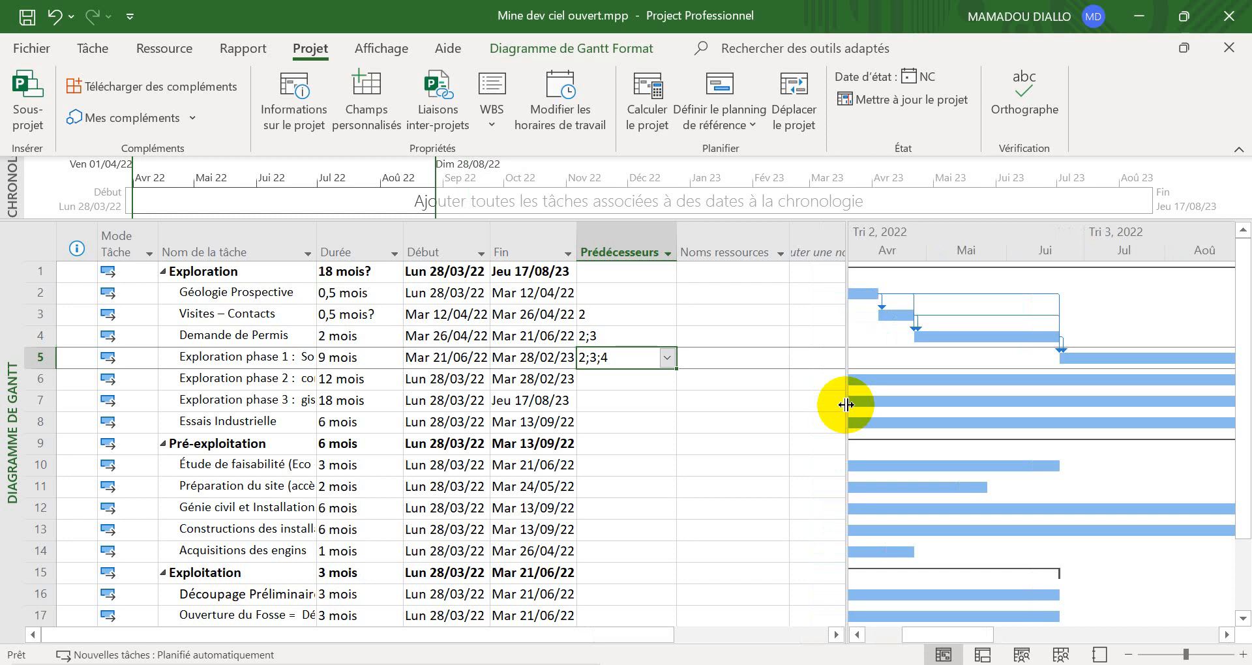
drag(846, 404, 875, 400)
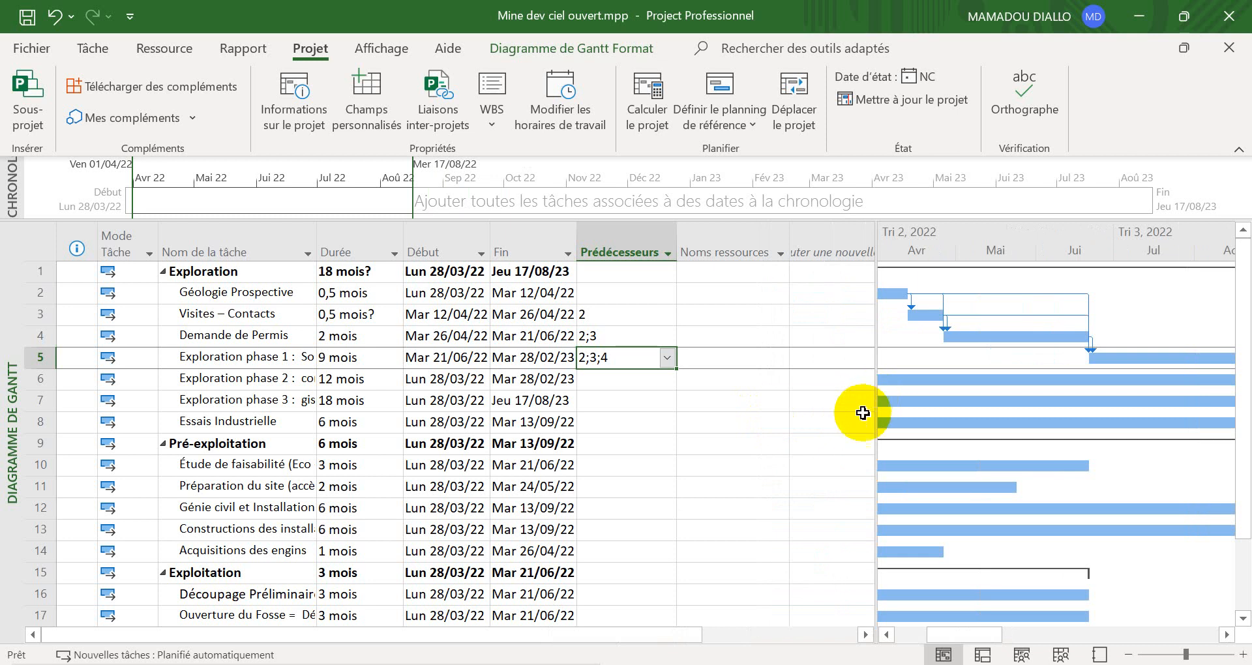
Step: Review the predecessors entered for tasks 3, 4 and 5, including the list of selectable tasks for Visites – Contacts
click(620, 315)
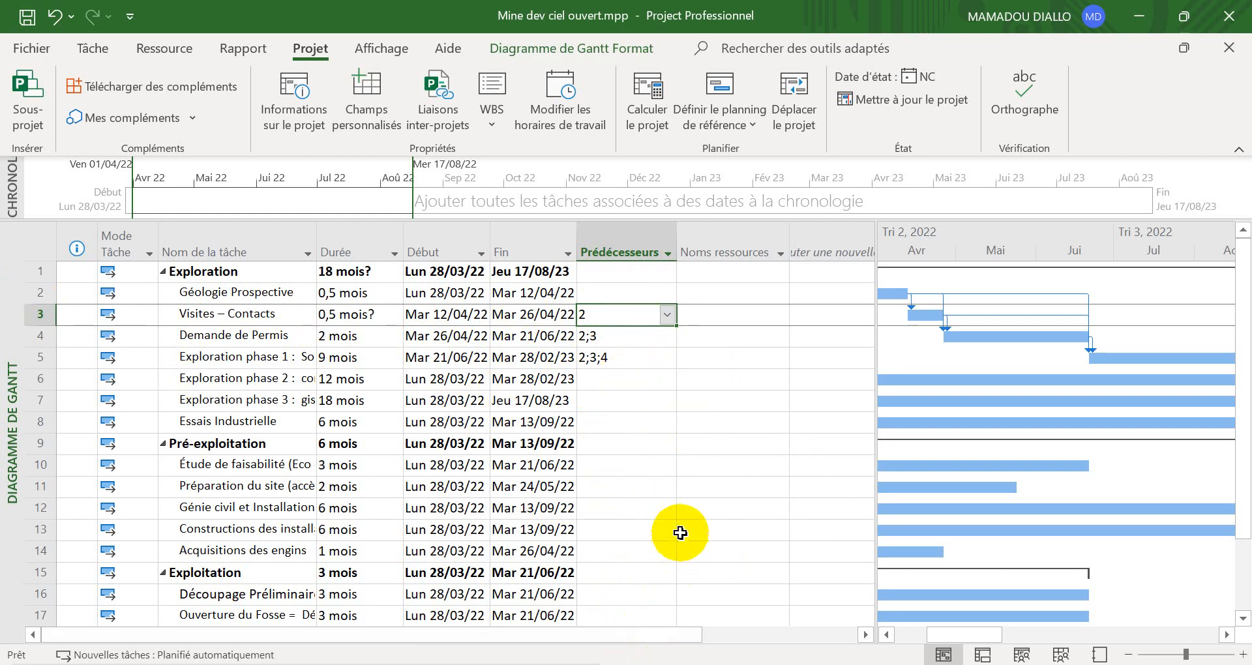
scroll(680, 532, down, 3)
scroll(680, 532, up, 3)
click(667, 315)
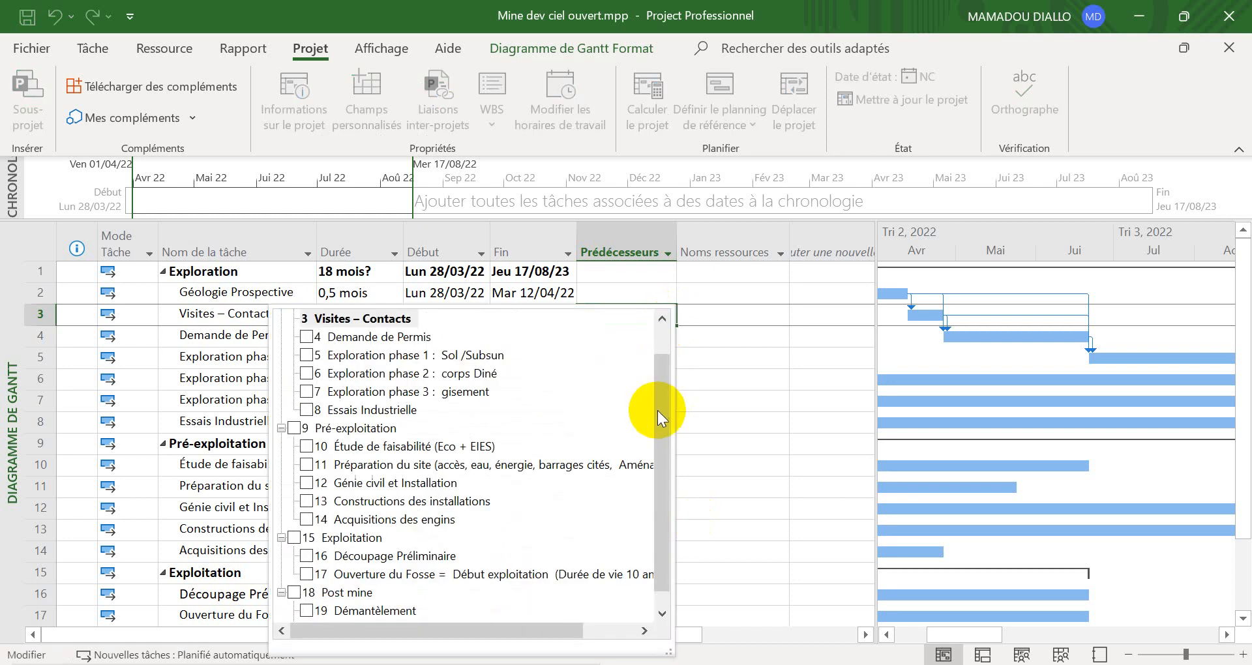
drag(658, 410, 661, 308)
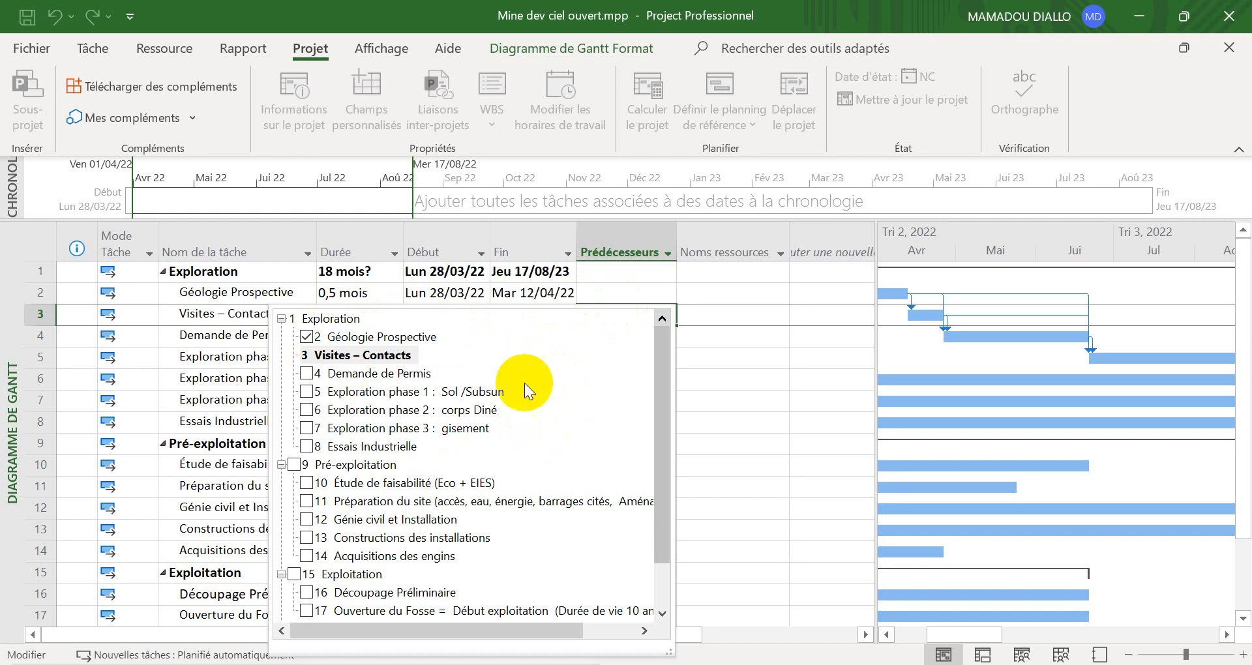
click(719, 335)
click(648, 403)
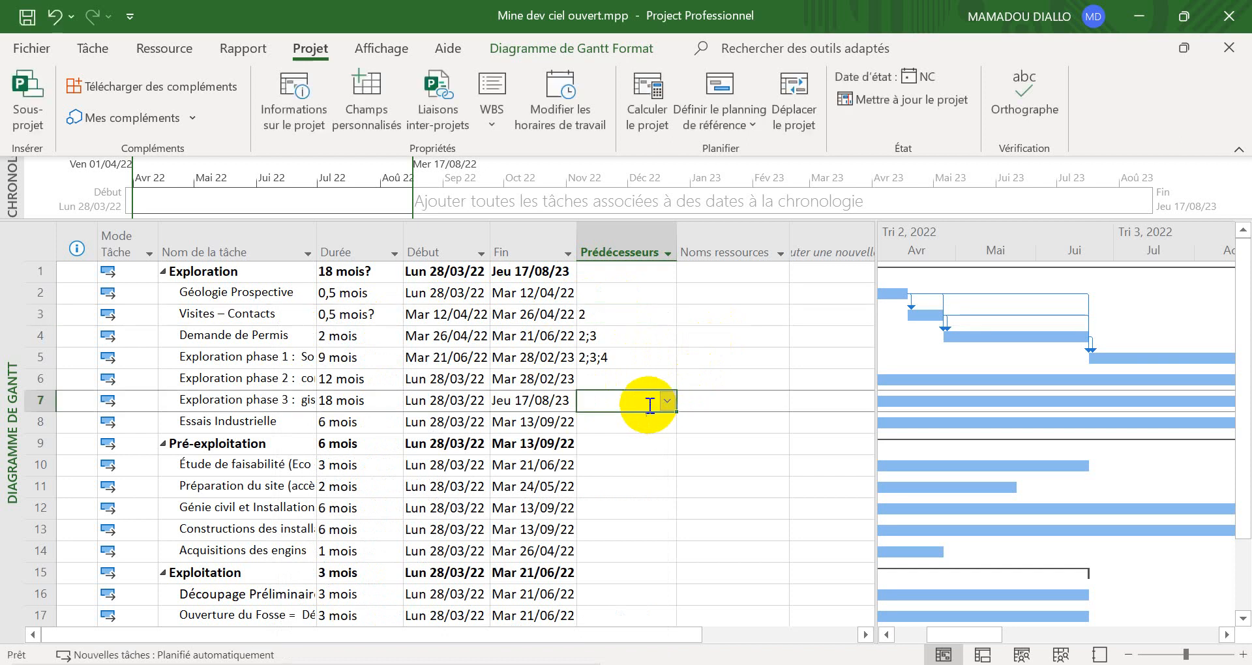
click(626, 336)
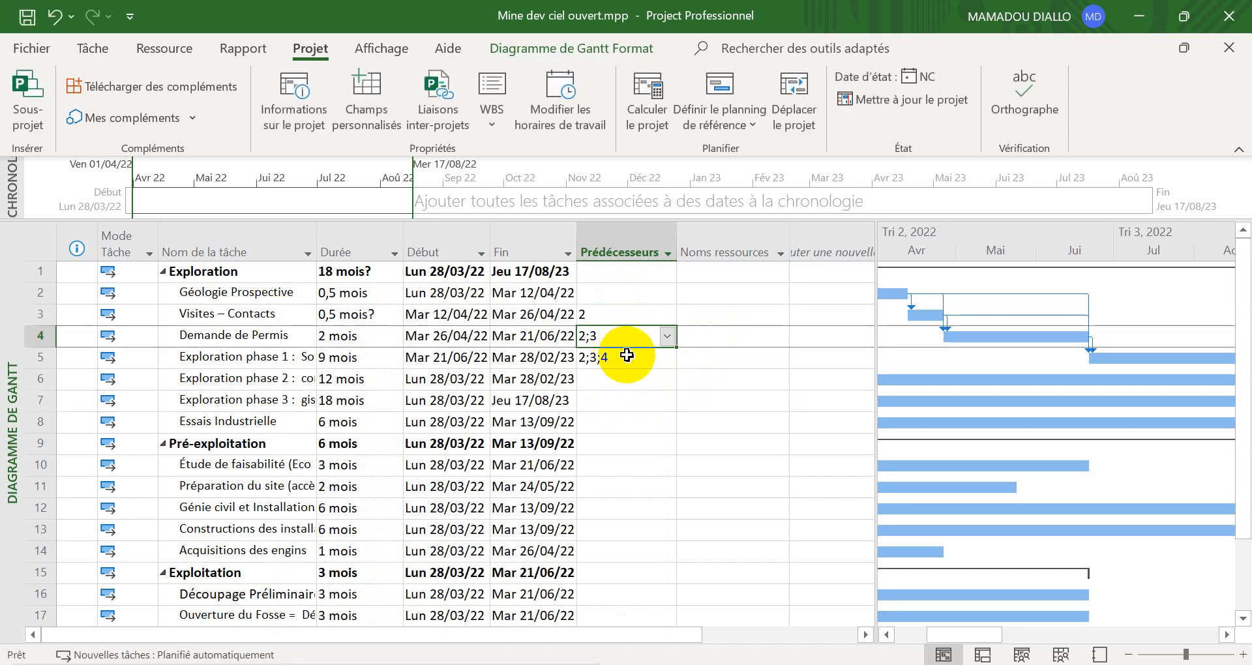
click(633, 359)
Step: Switch to the Mini_Projet Word document and check the preceding tasks listed for the Exploration phases
key(alt+Tab)
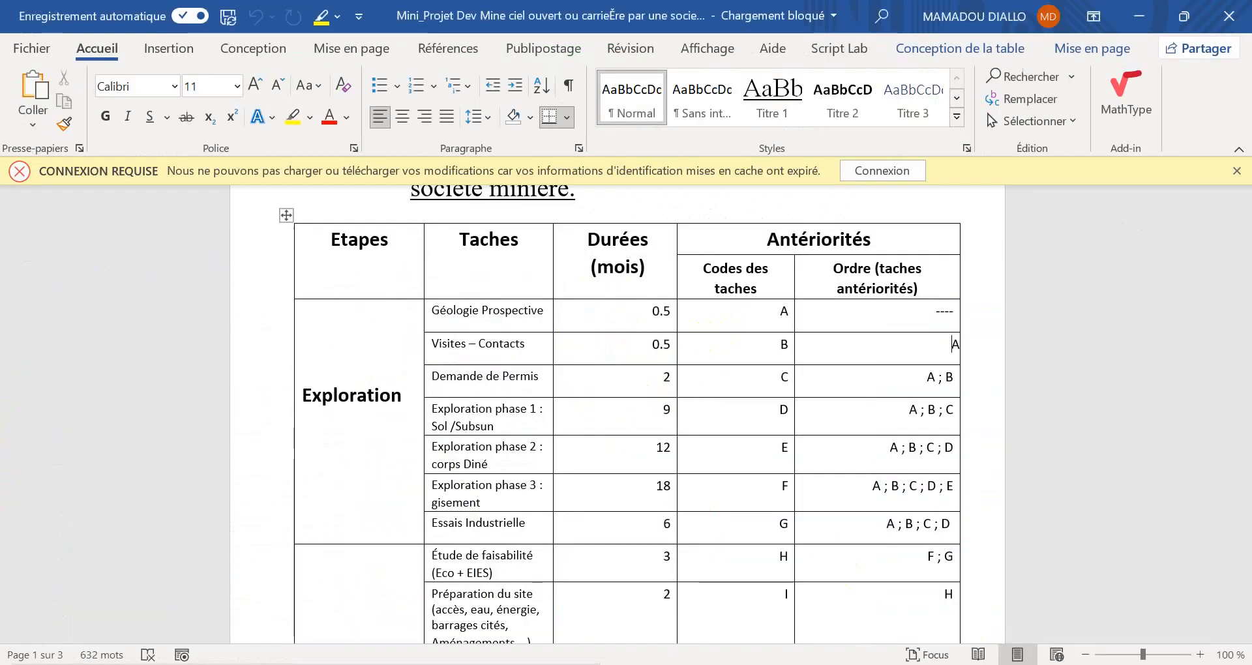
drag(927, 409, 954, 408)
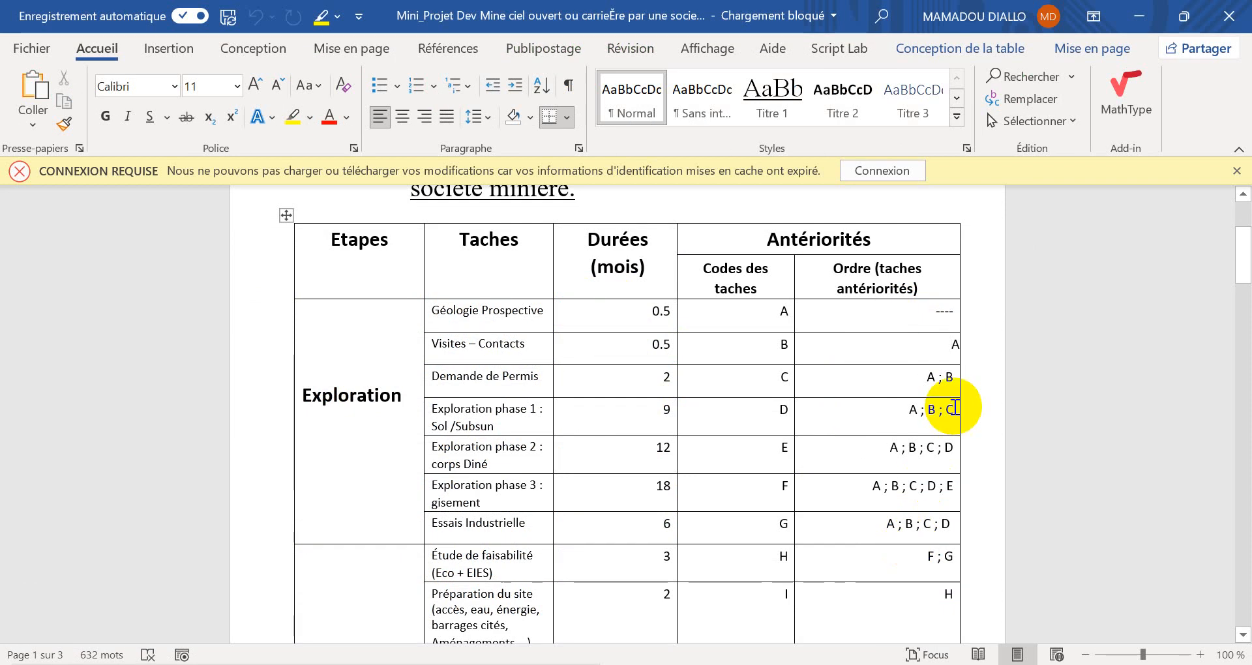
scroll(953, 409, down, 10)
scroll(953, 408, up, 5)
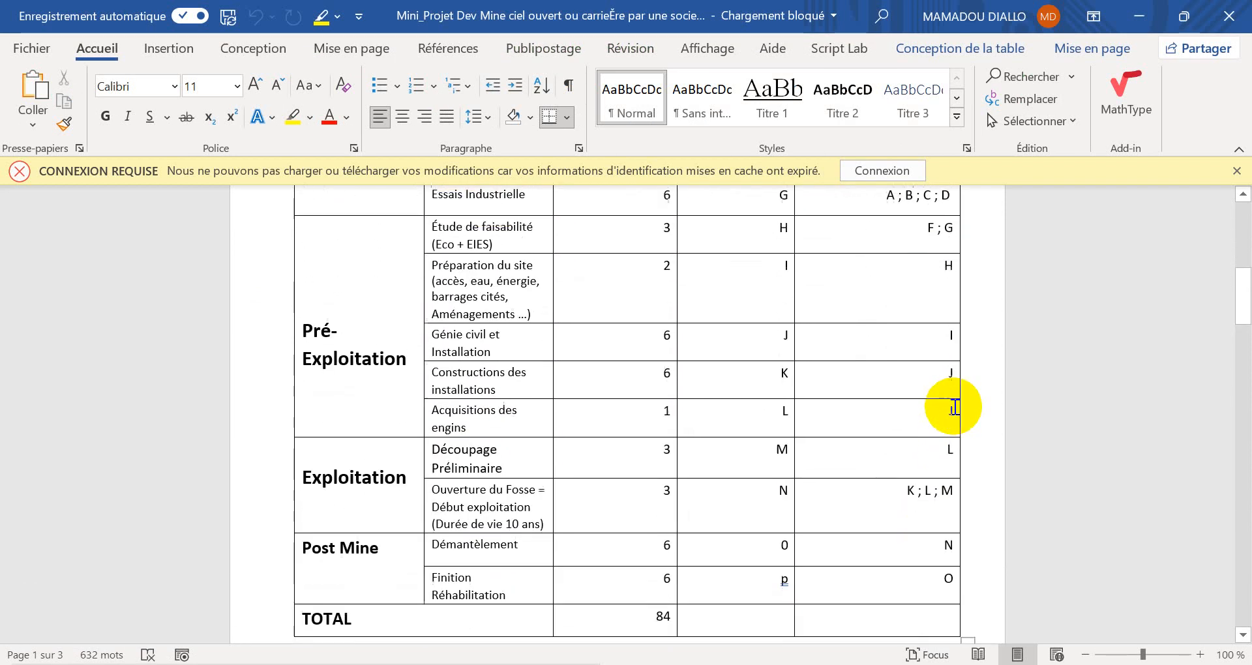
scroll(953, 408, up, 10)
scroll(953, 408, down, 4)
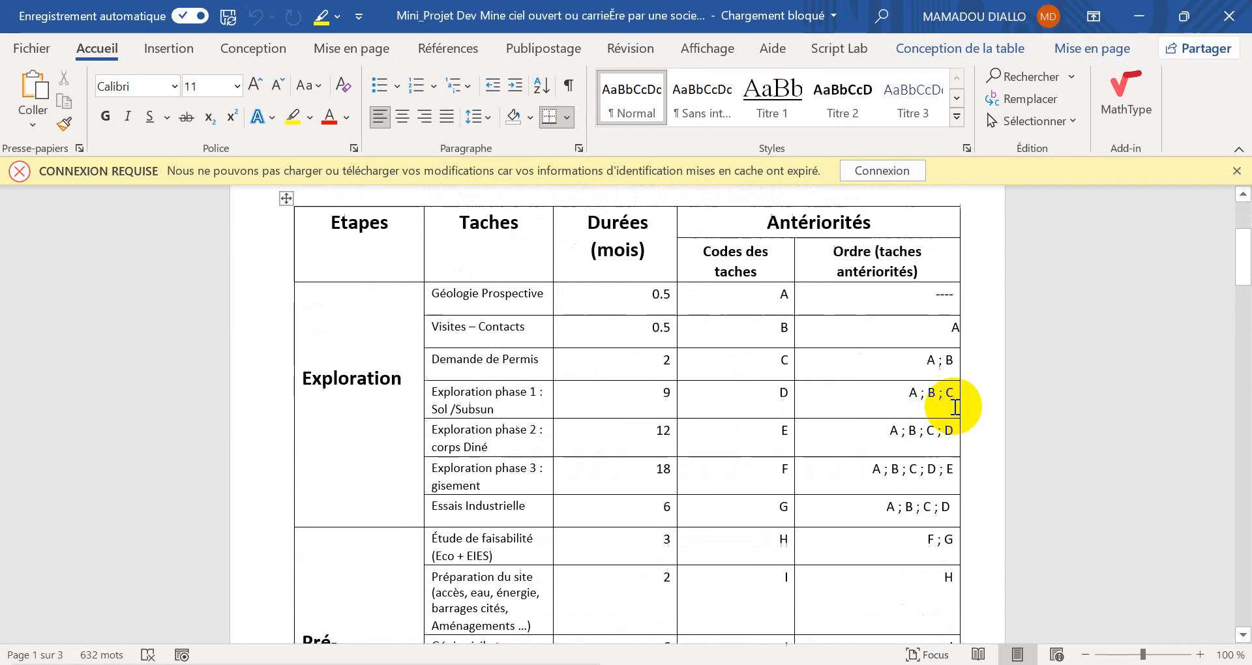
scroll(954, 407, down, 1)
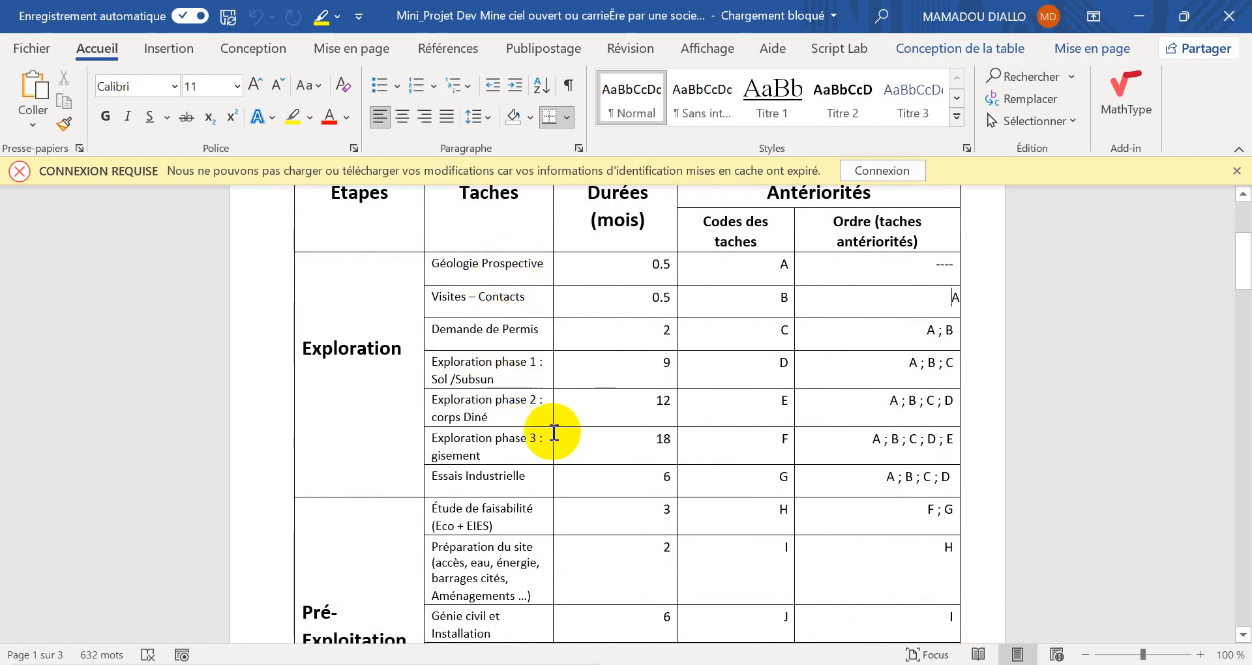
Step: Return to the Project plan and set tasks 2, 3, 4 and 5 as the predecessors of Exploration phase 2
key(alt+Tab)
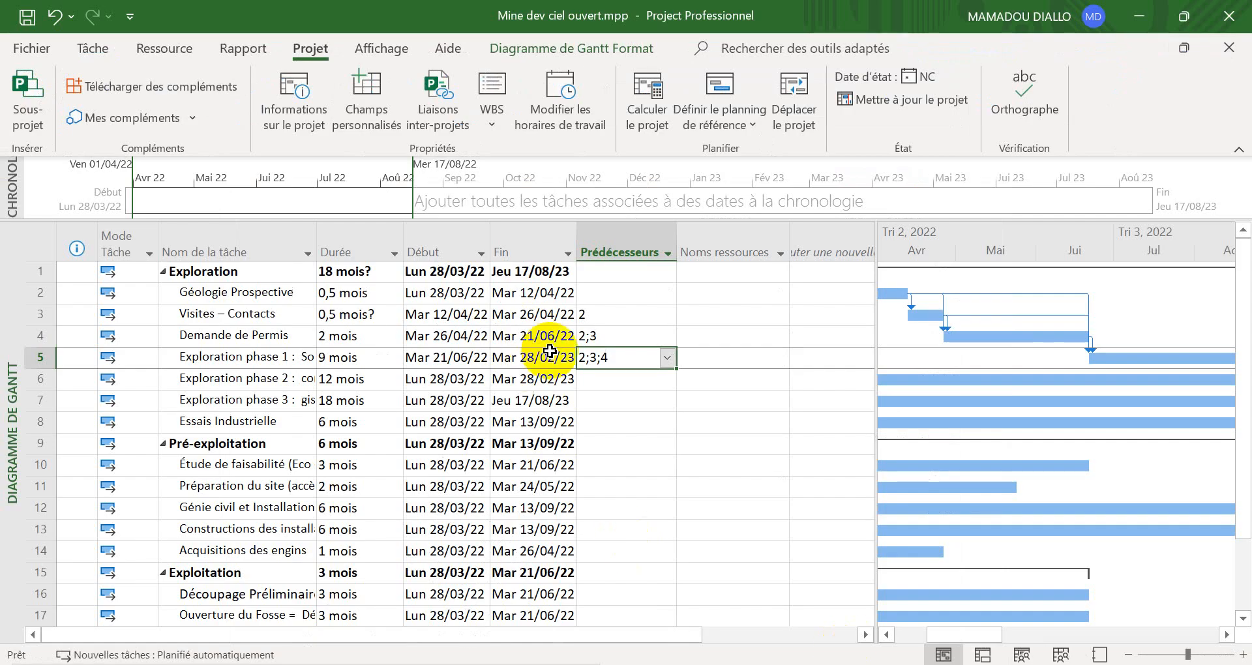
click(608, 379)
click(666, 378)
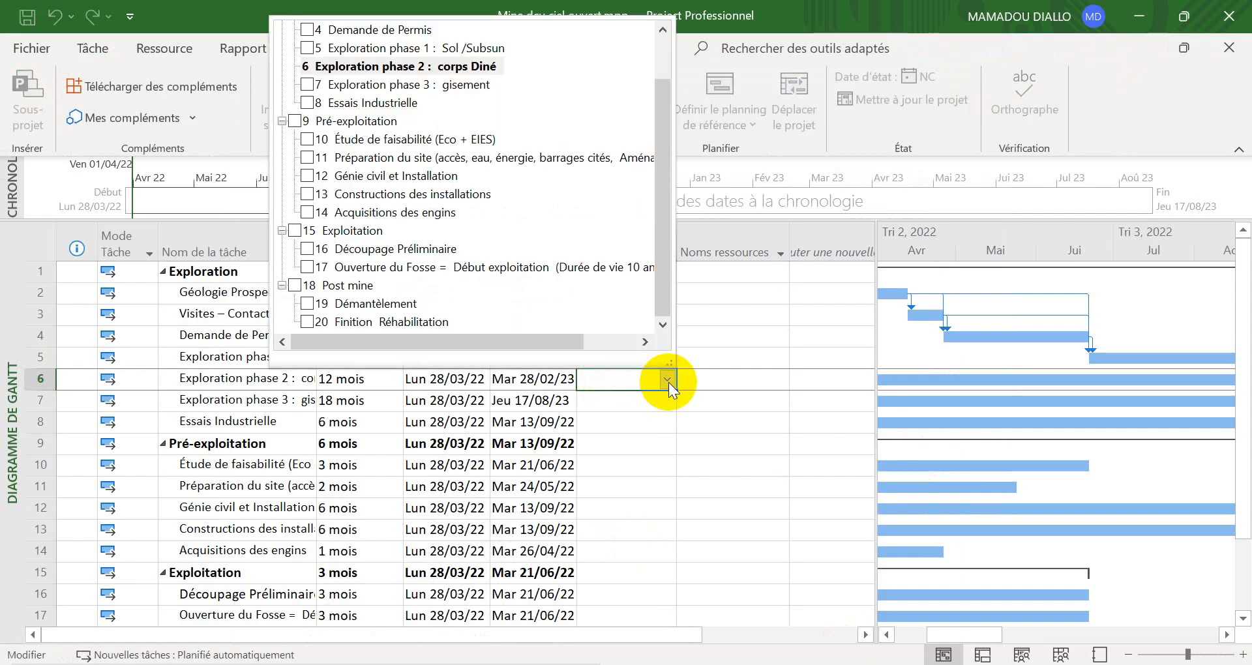
scroll(459, 153, up, 1)
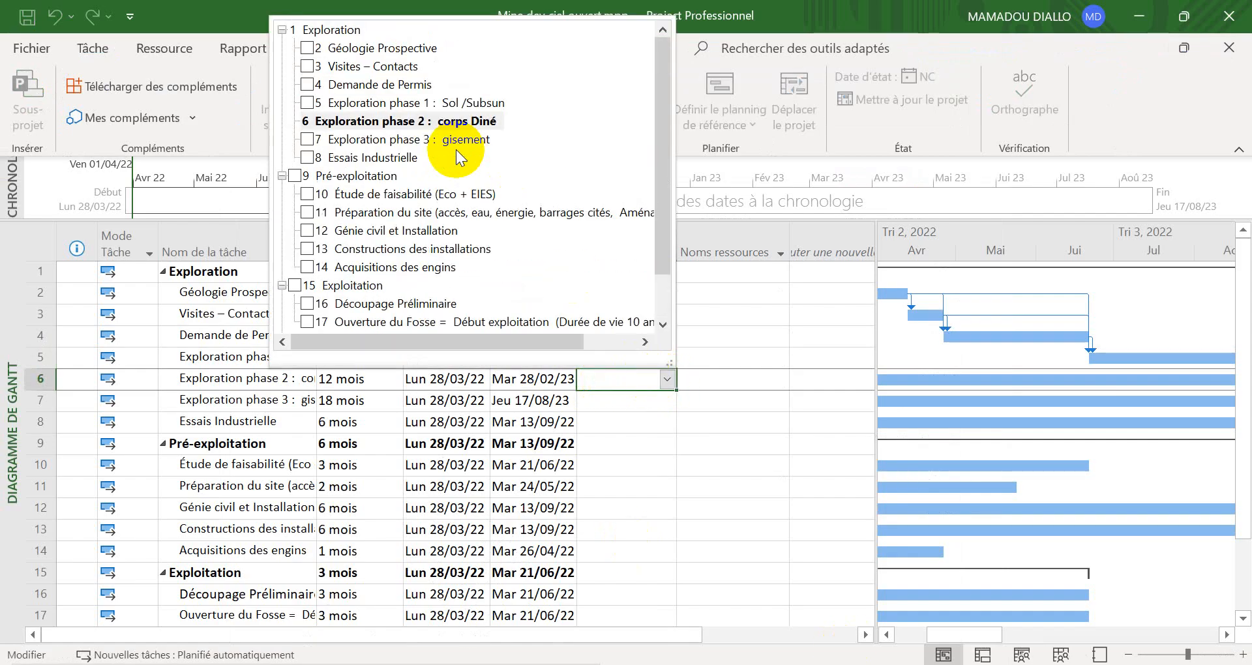
click(315, 50)
click(316, 67)
click(315, 86)
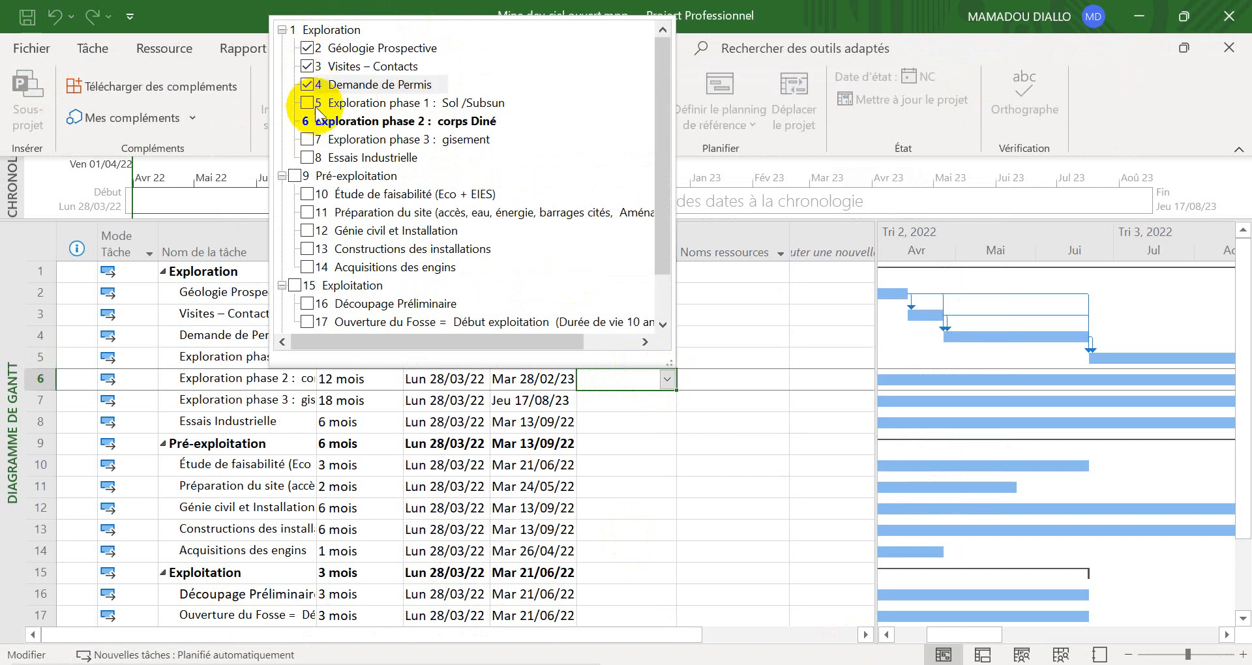
click(308, 104)
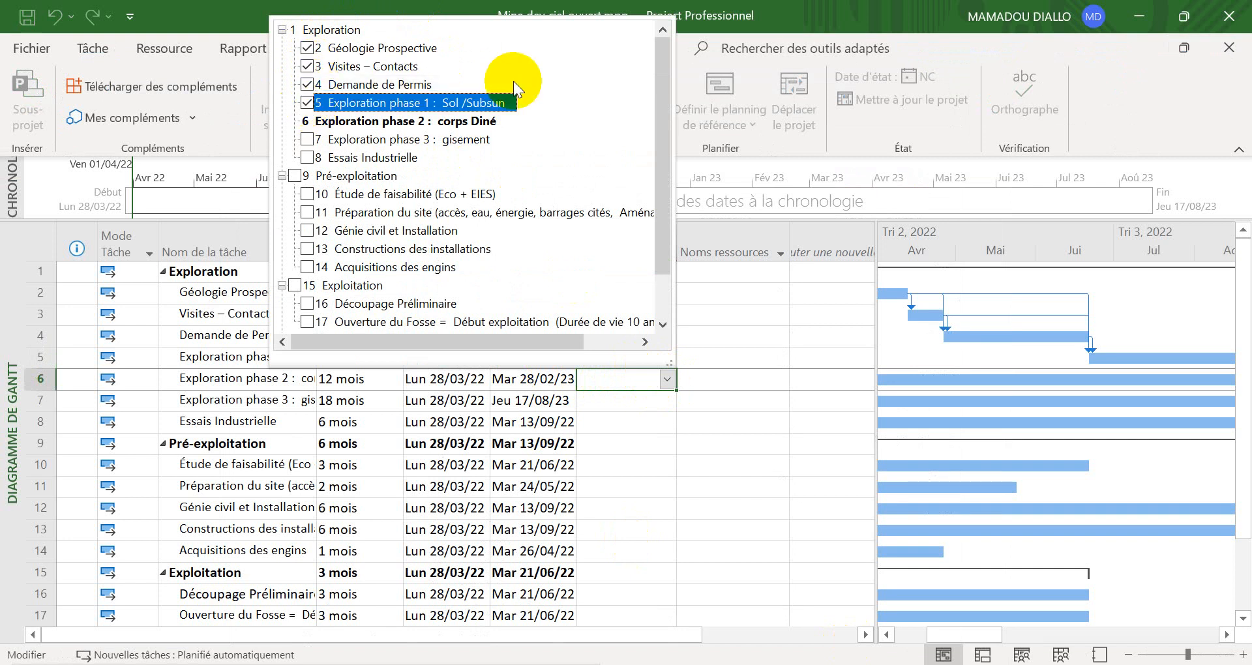
click(602, 384)
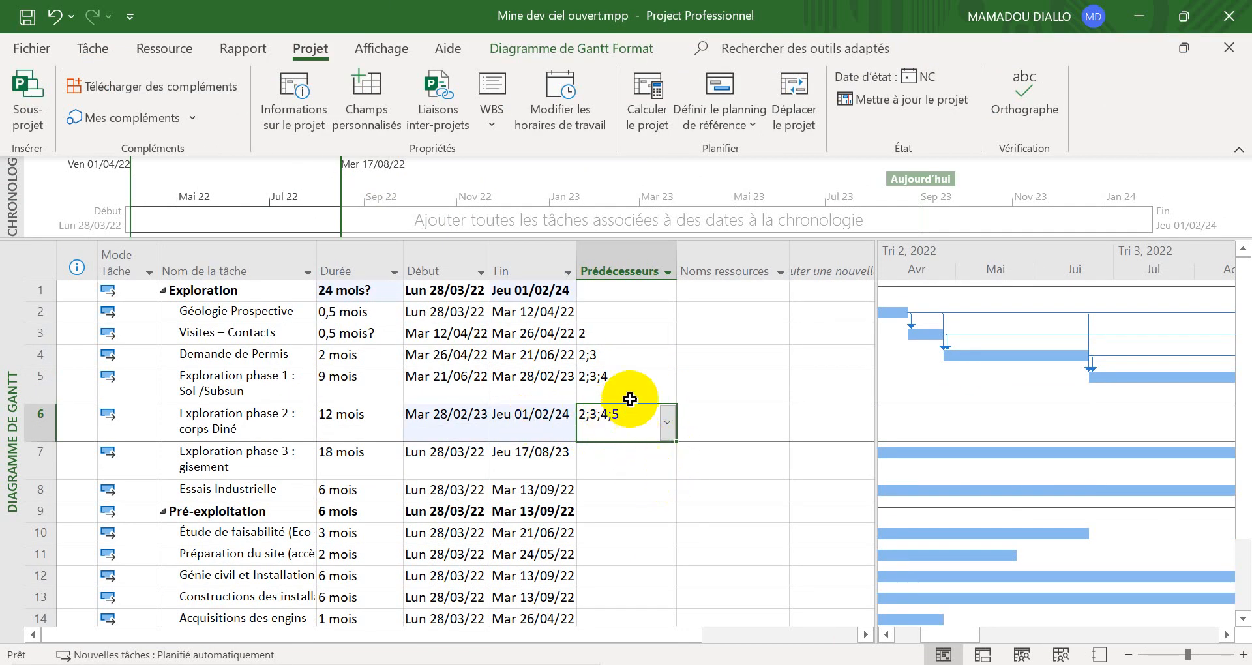
Step: Check Exploration phase 3 in the Word table, then set its predecessors to 2;3;4;5;6 in the Project plan
click(644, 466)
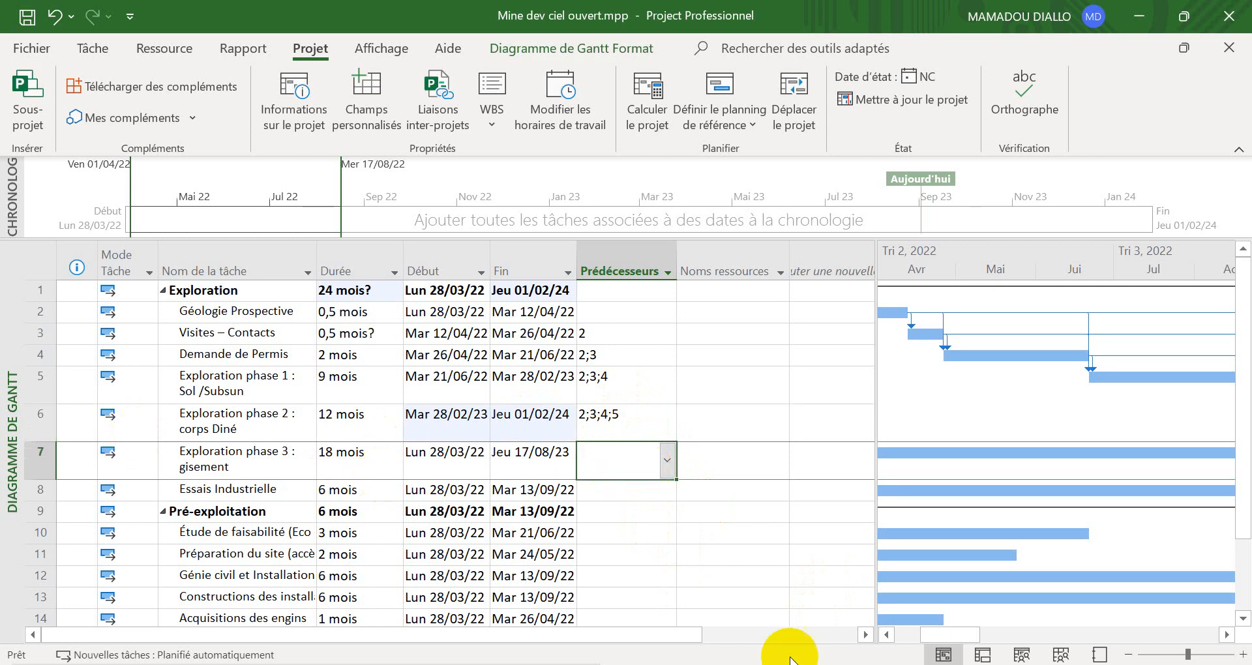
key(alt+Tab)
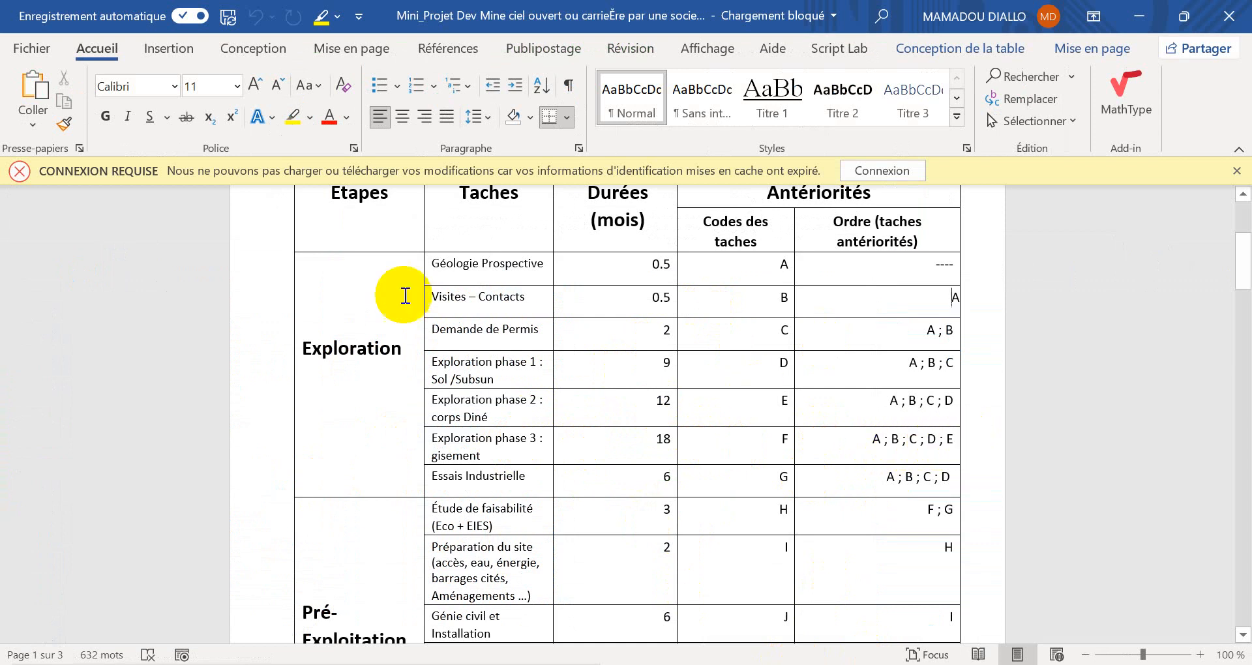
drag(533, 272, 529, 409)
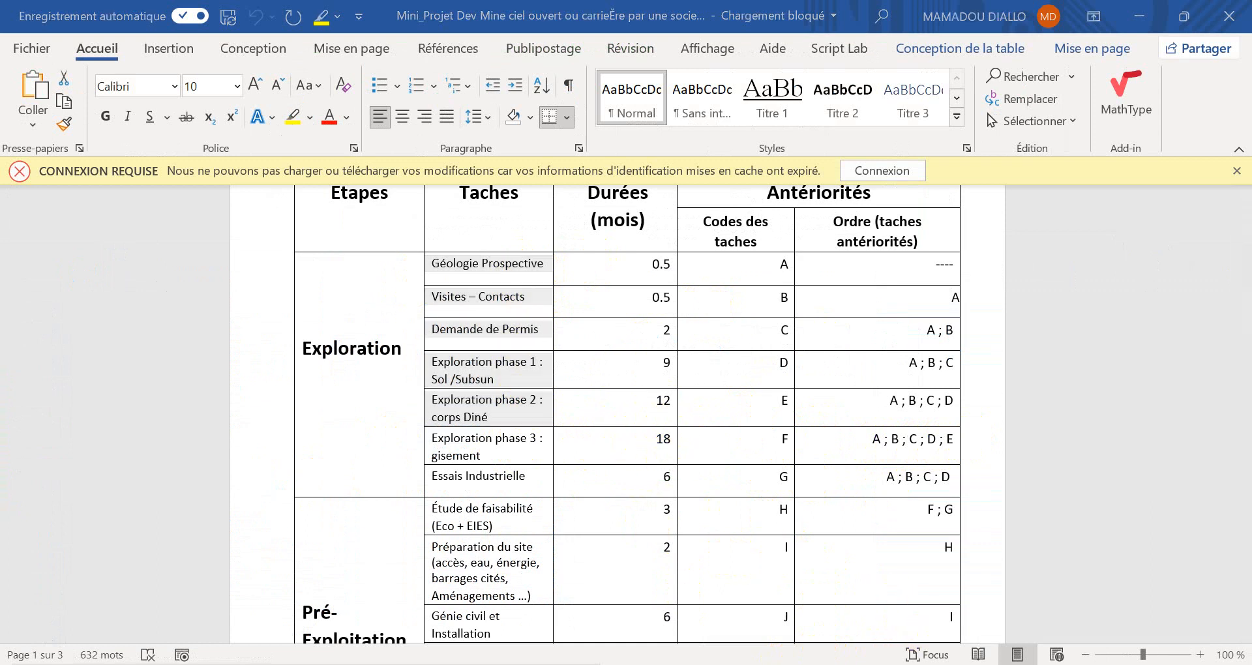
key(alt+Tab)
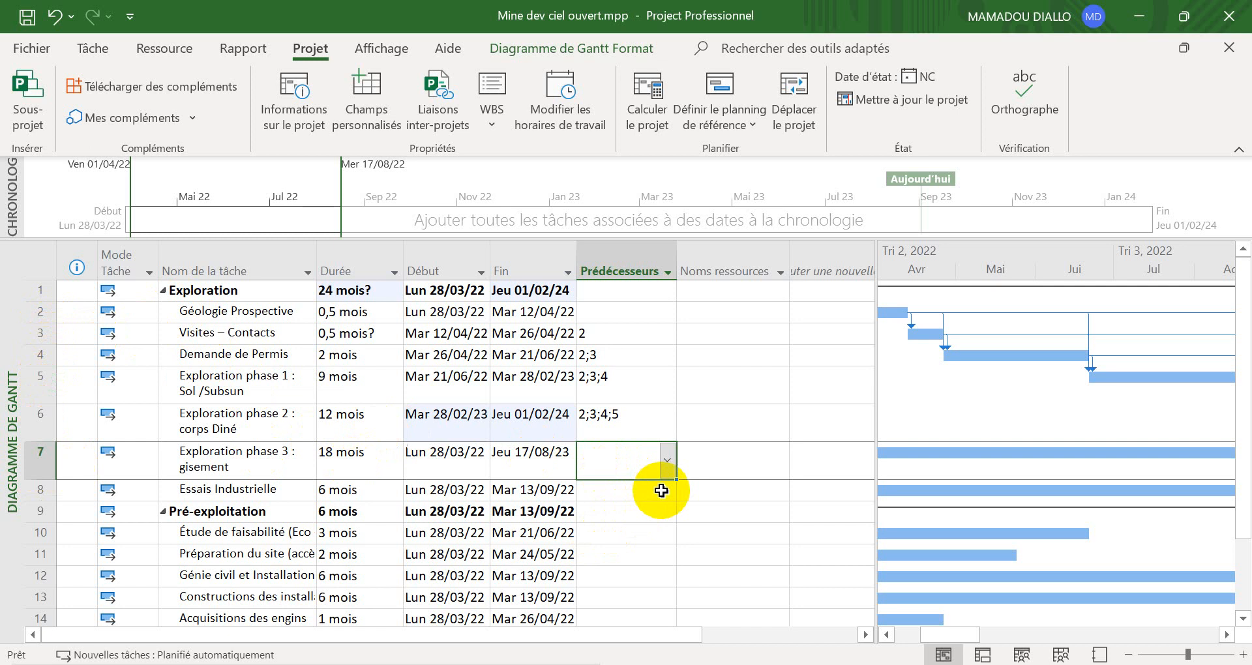
text(2)
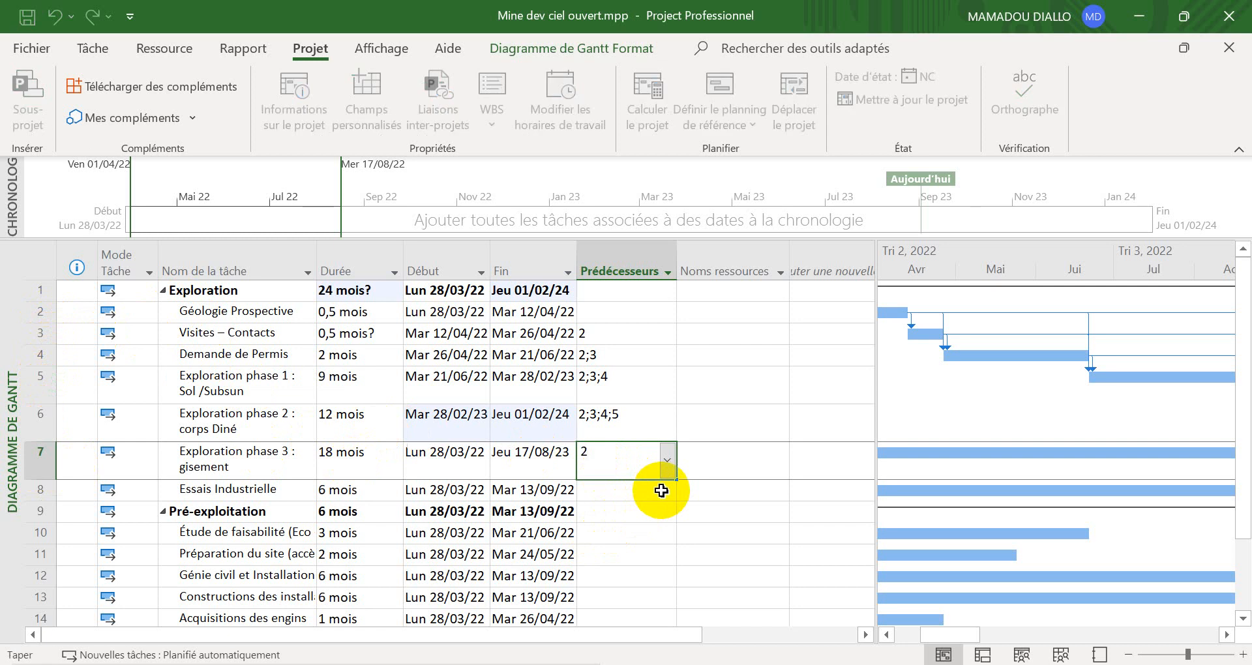
text(;3;4;5;6)
click(661, 490)
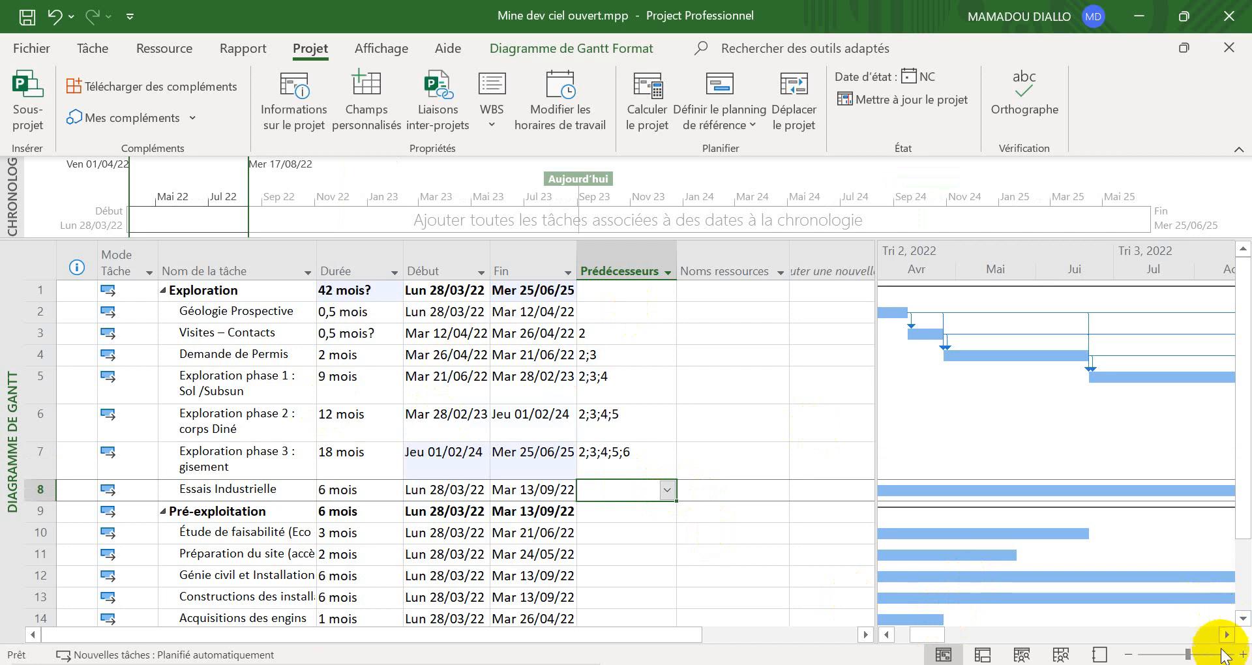
Step: Show the Gantt timescale in years and quarters and examine the linked Exploration bars through 2025
click(1128, 654)
click(1128, 654)
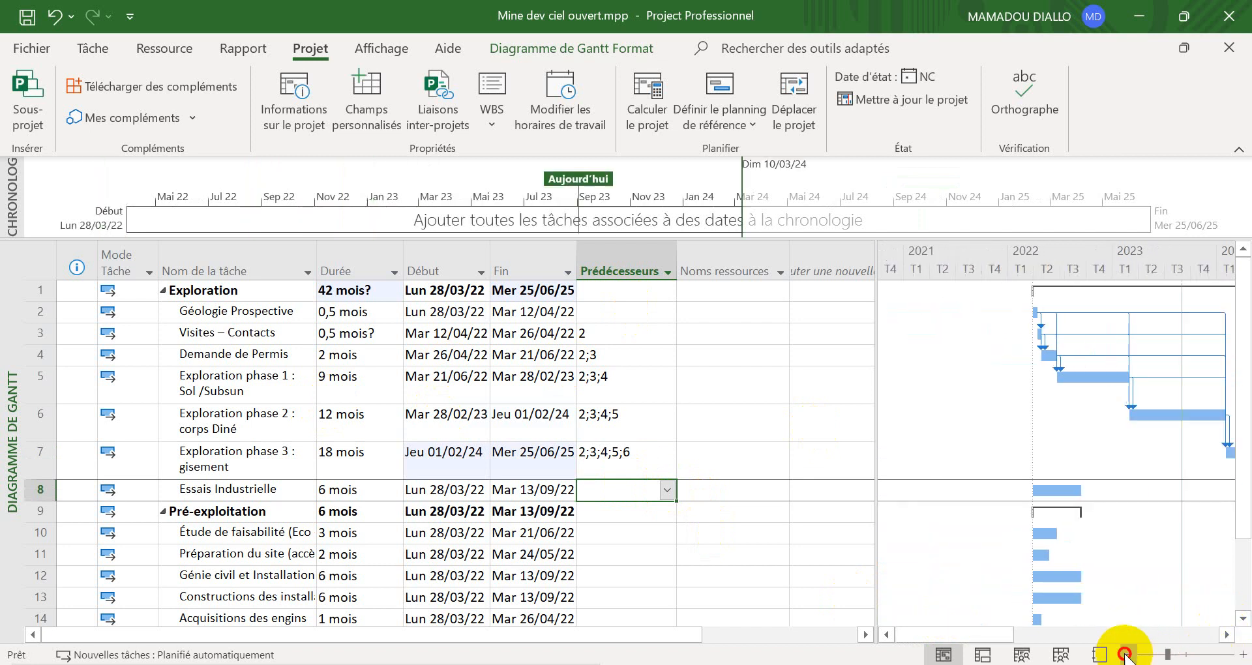
click(1226, 634)
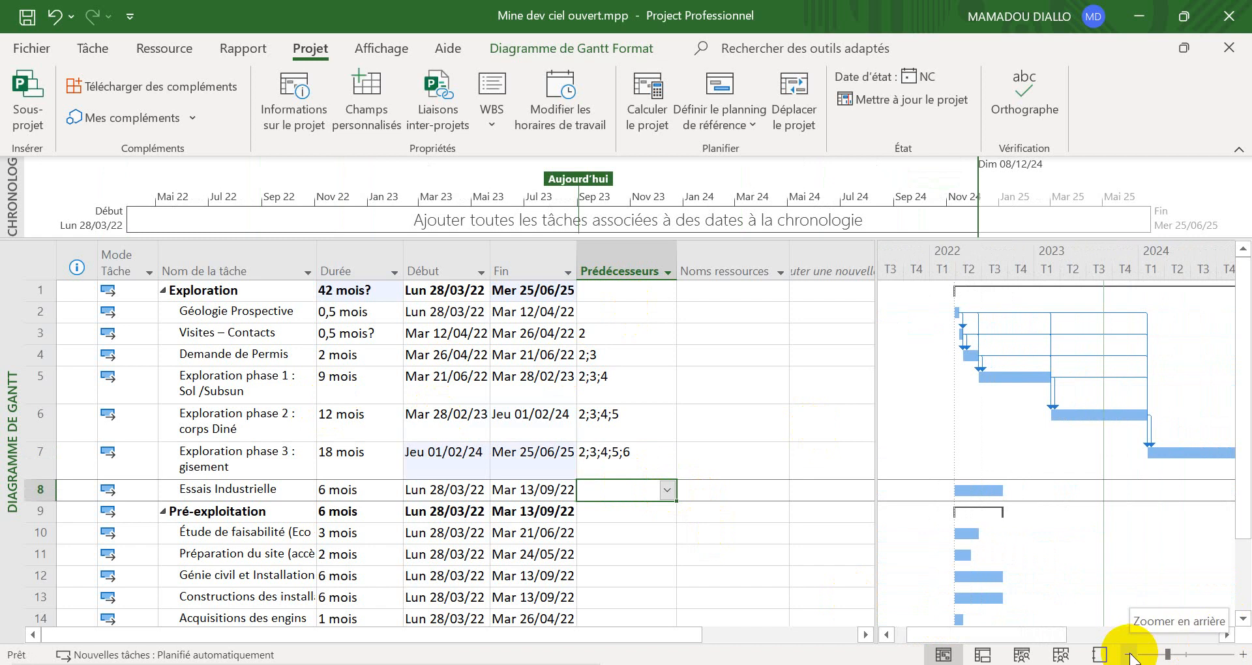
click(1227, 635)
click(1228, 634)
click(1231, 636)
click(1231, 636)
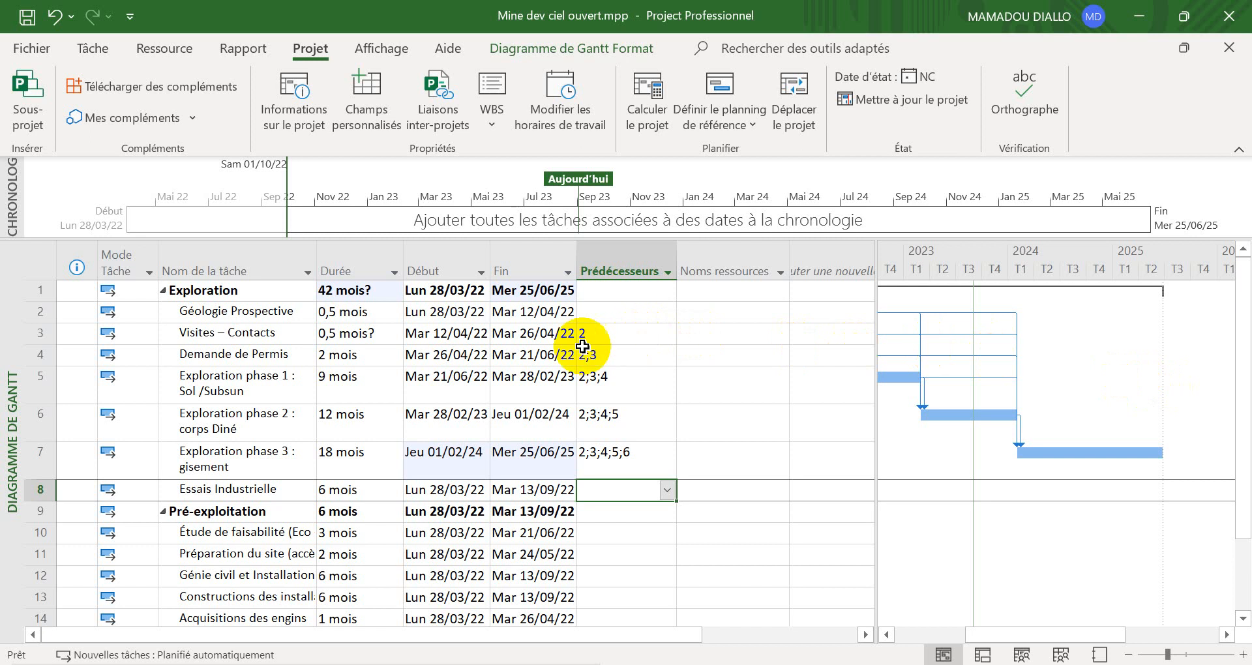
scroll(675, 363, down, 2)
scroll(675, 363, up, 2)
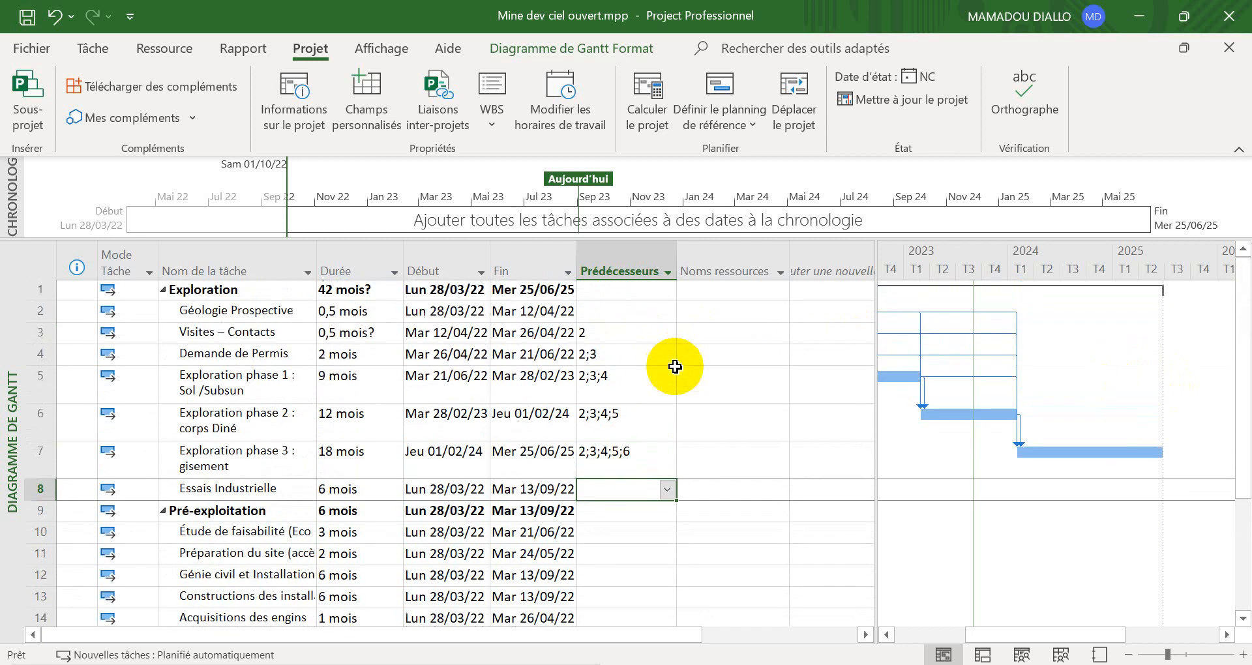
click(607, 318)
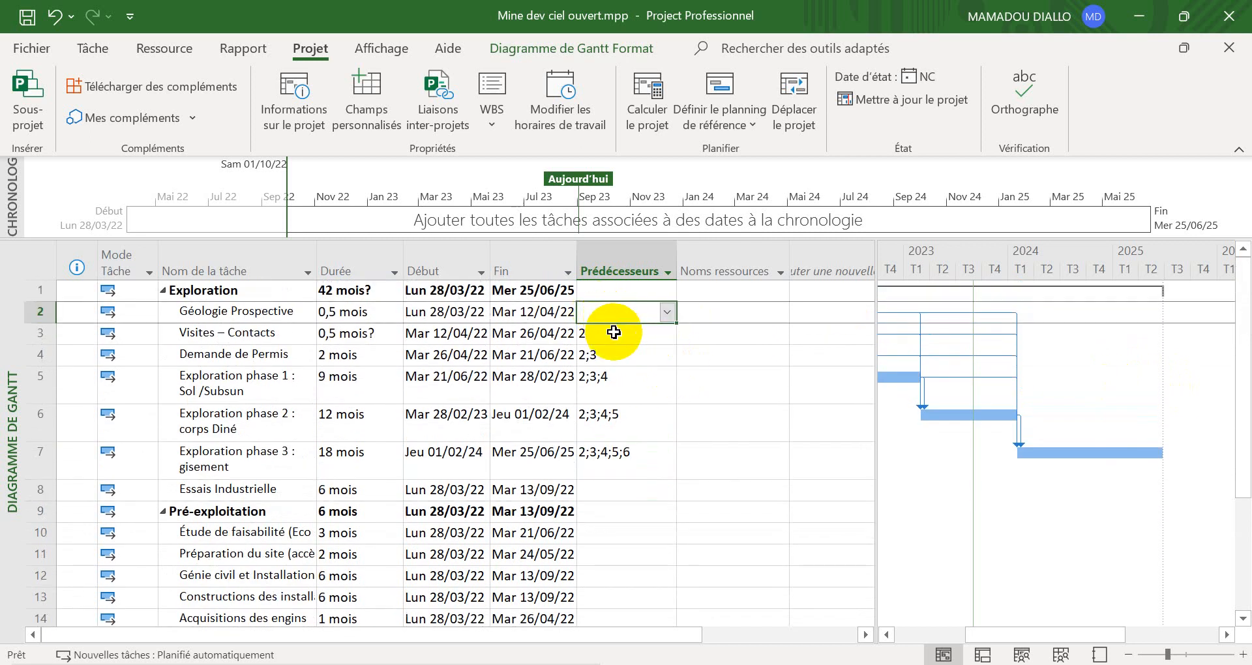
Step: Check the preceding task listed for Visites – Contacts in the Word table against its row in the Project plan
click(617, 332)
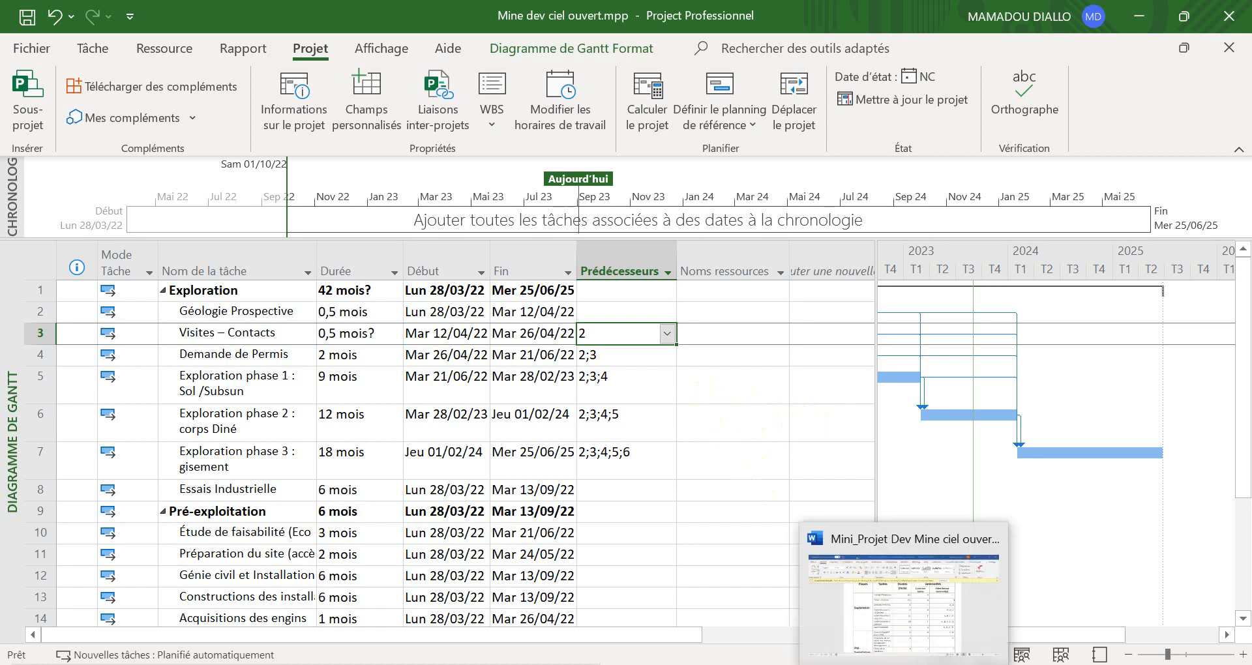
click(903, 629)
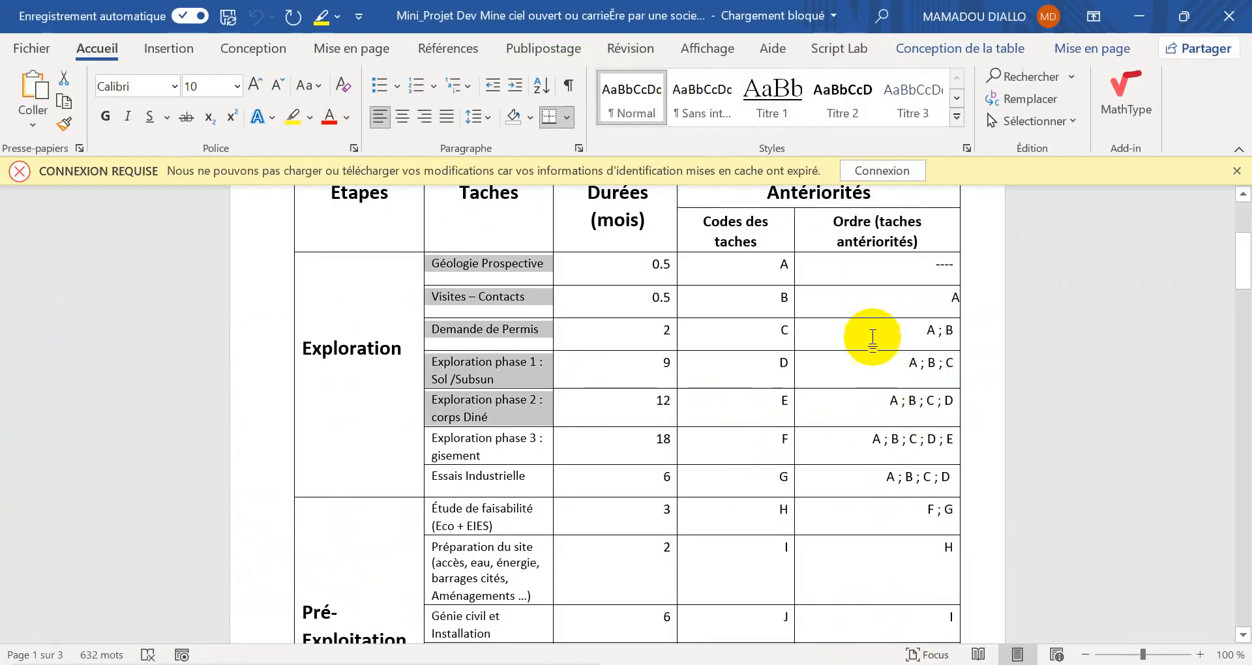
click(477, 292)
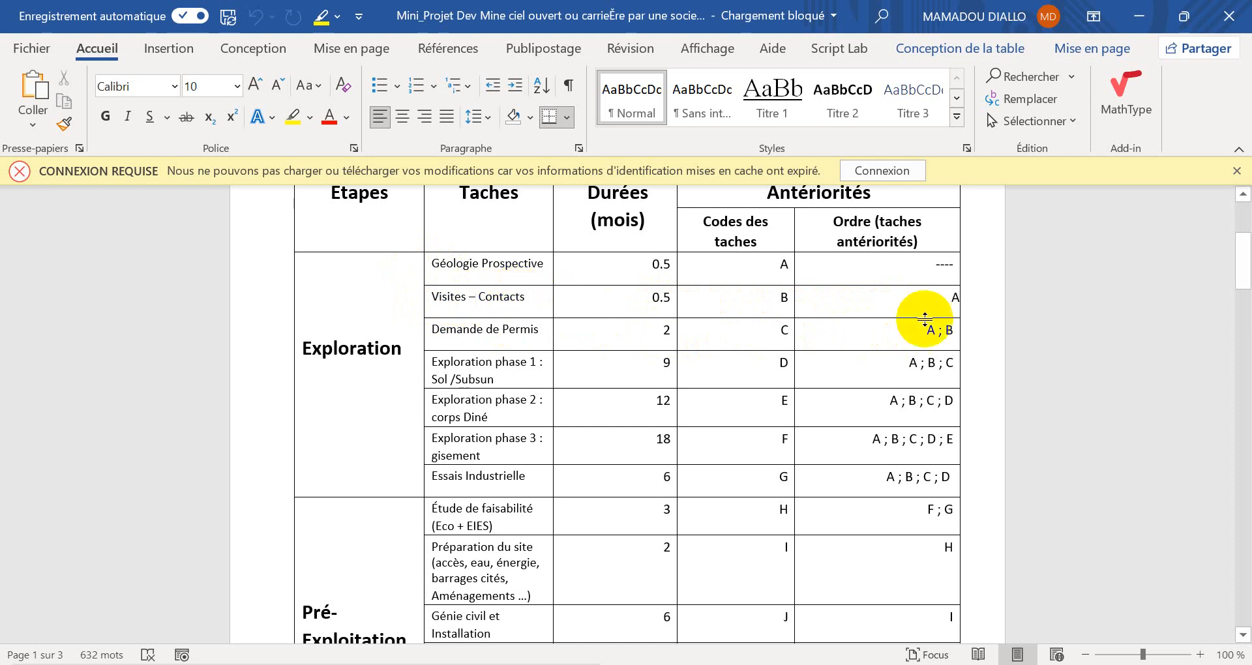
click(950, 302)
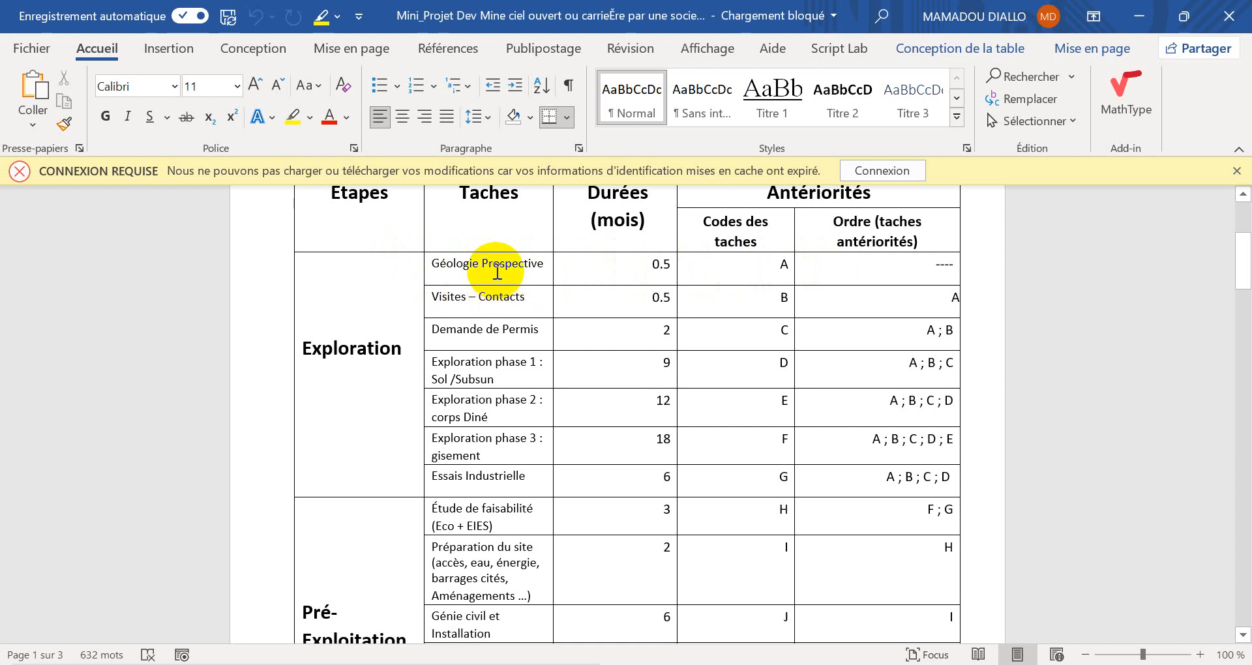
click(913, 664)
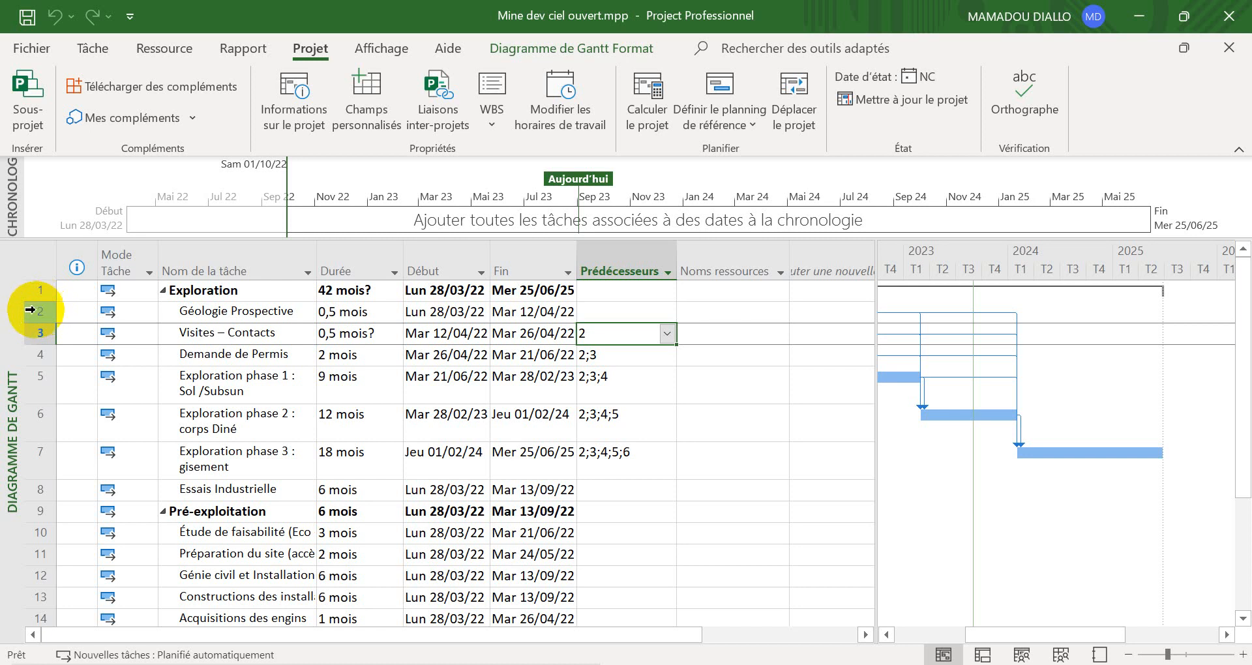
click(39, 308)
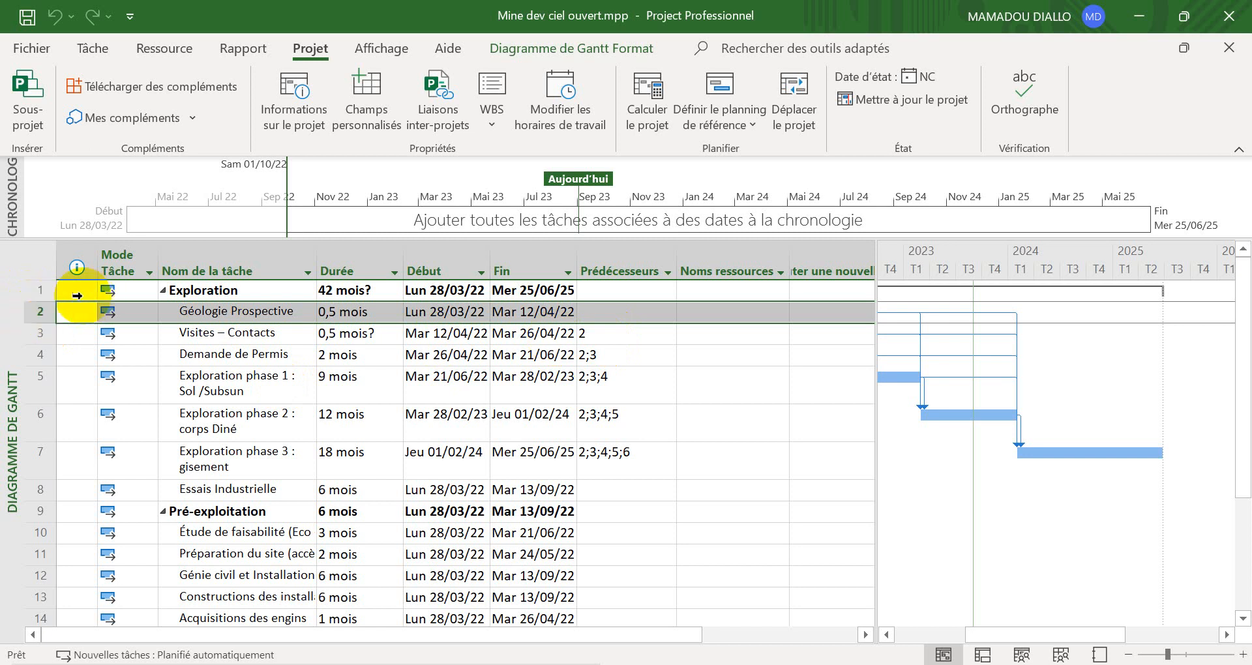
right_click(628, 376)
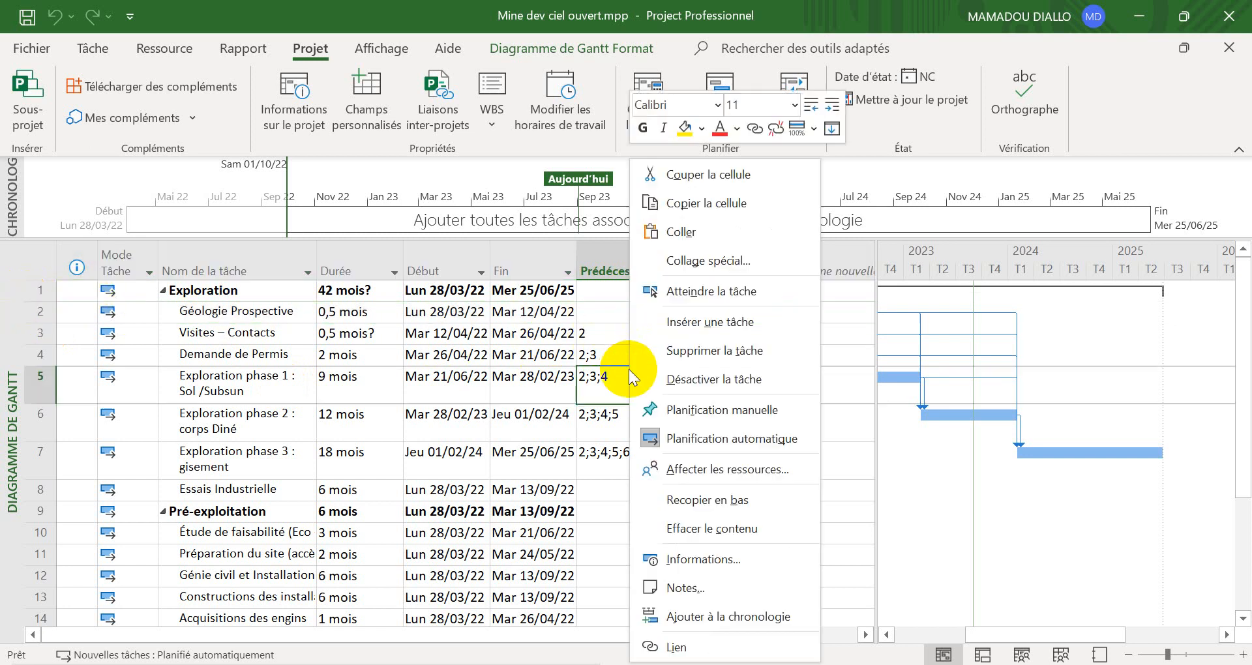
key(Escape)
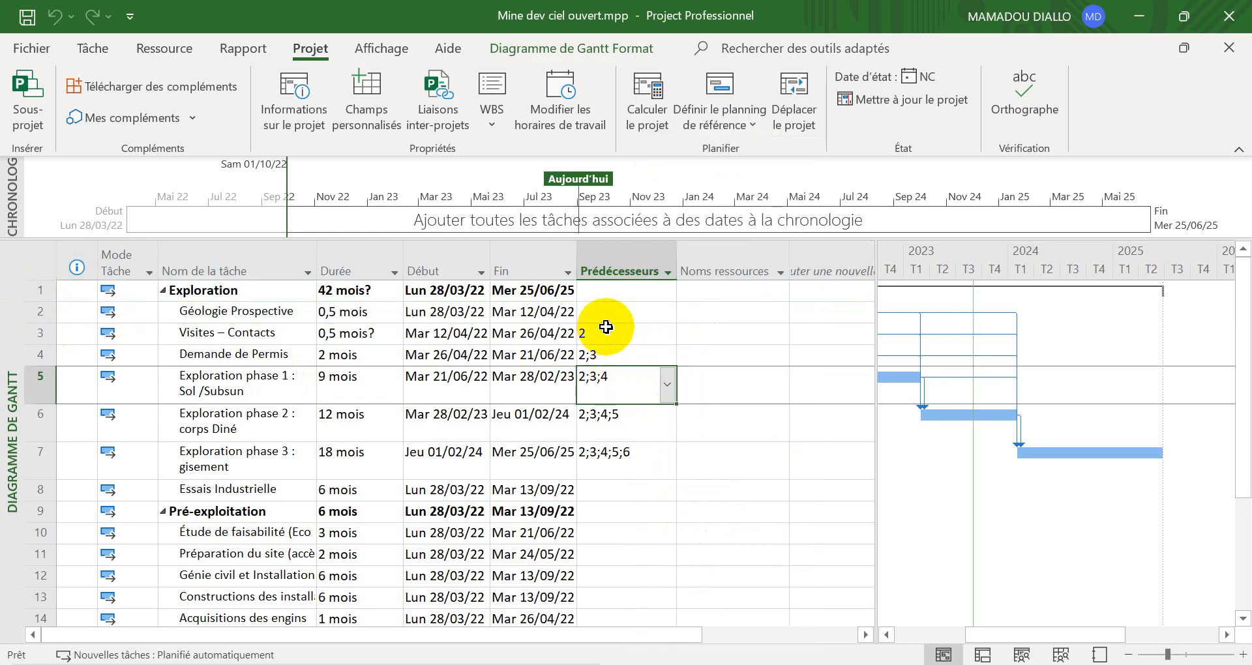
click(620, 330)
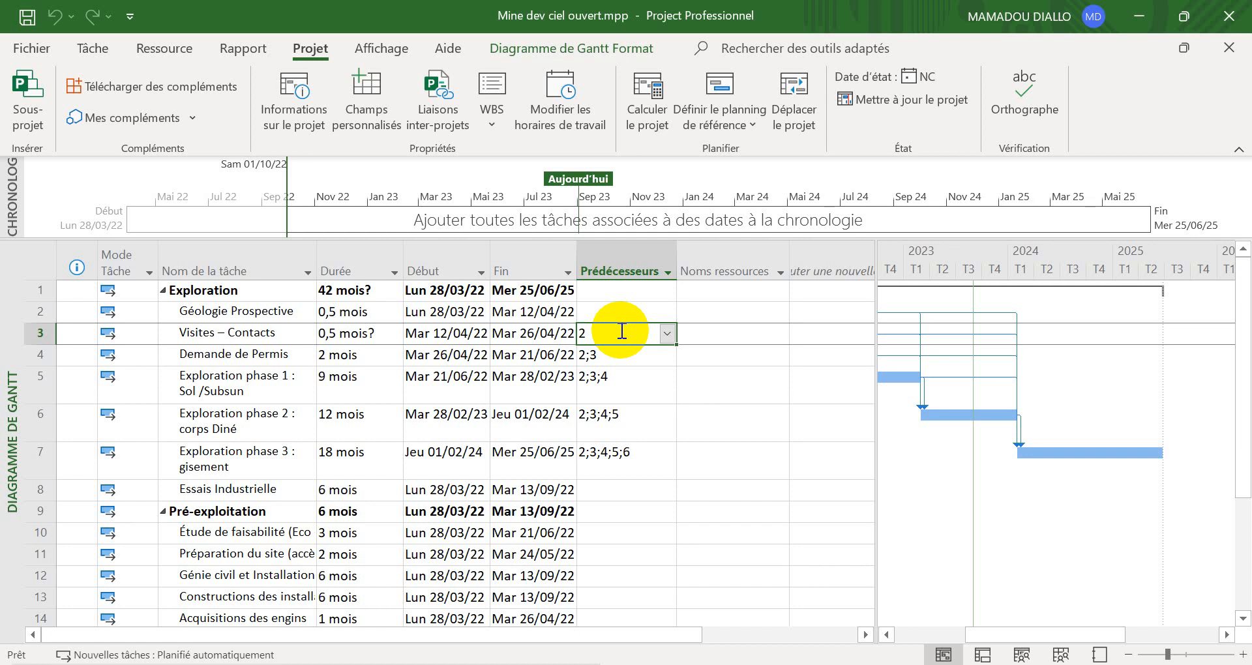
Step: Check Essais Industrielle in the Word table, then set its predecessors to 2;3;4;5 in the Project plan
click(590, 490)
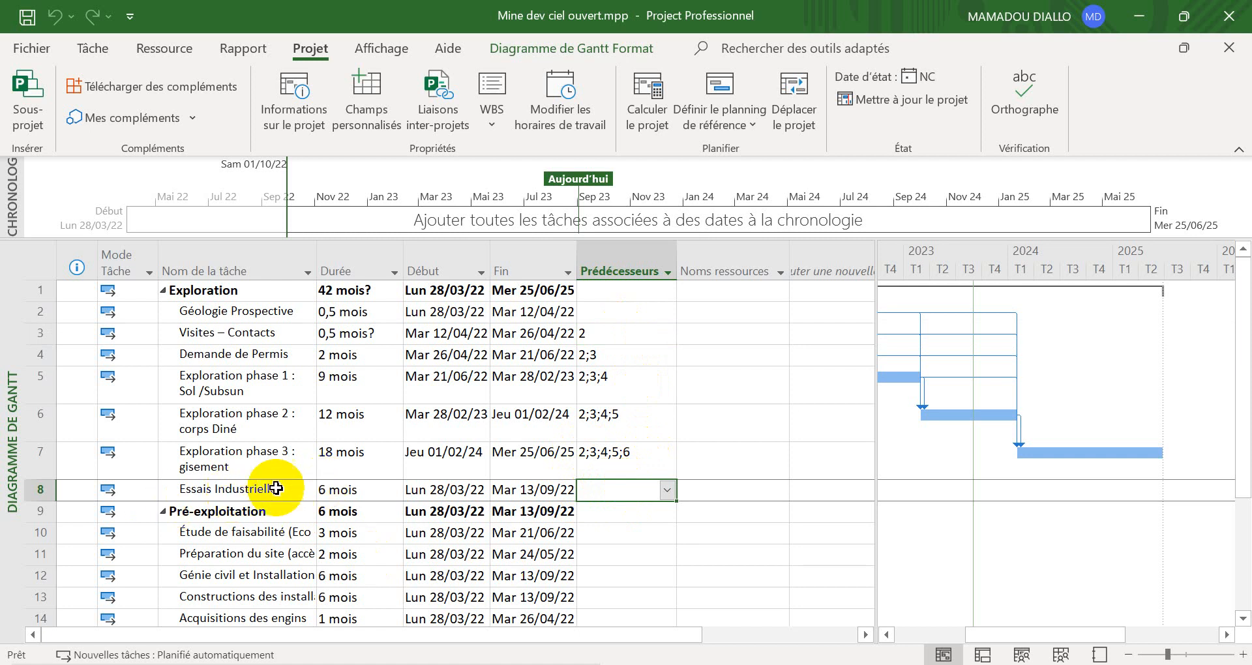
click(906, 664)
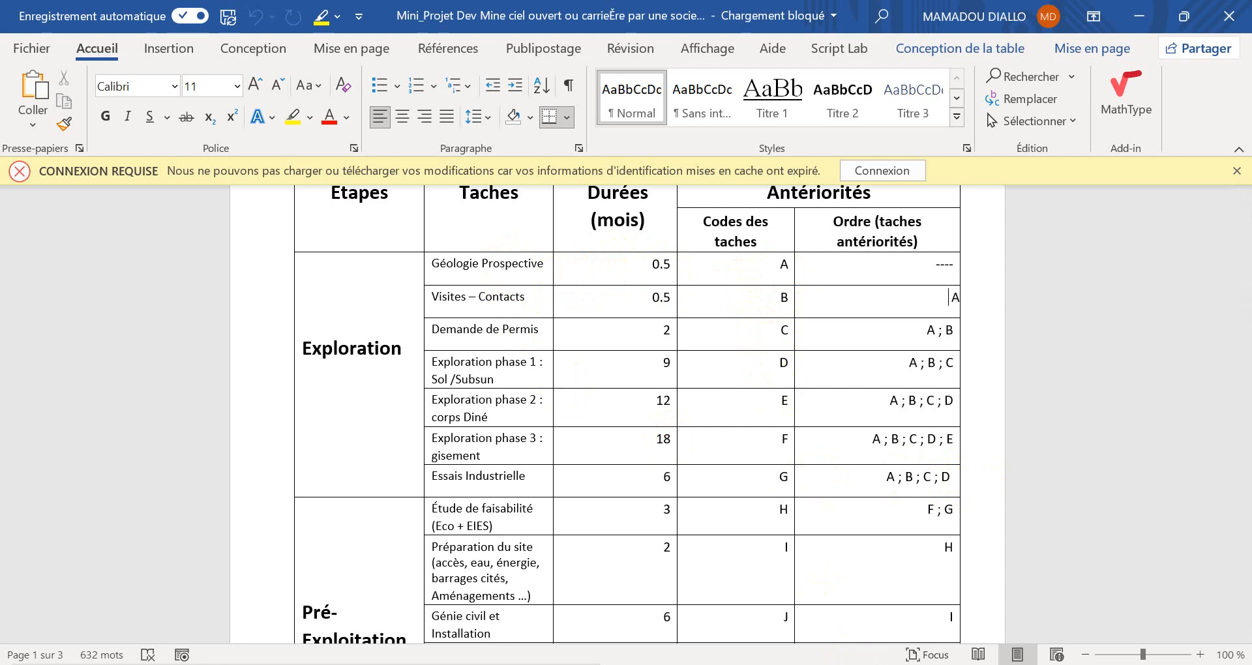
click(855, 664)
click(665, 490)
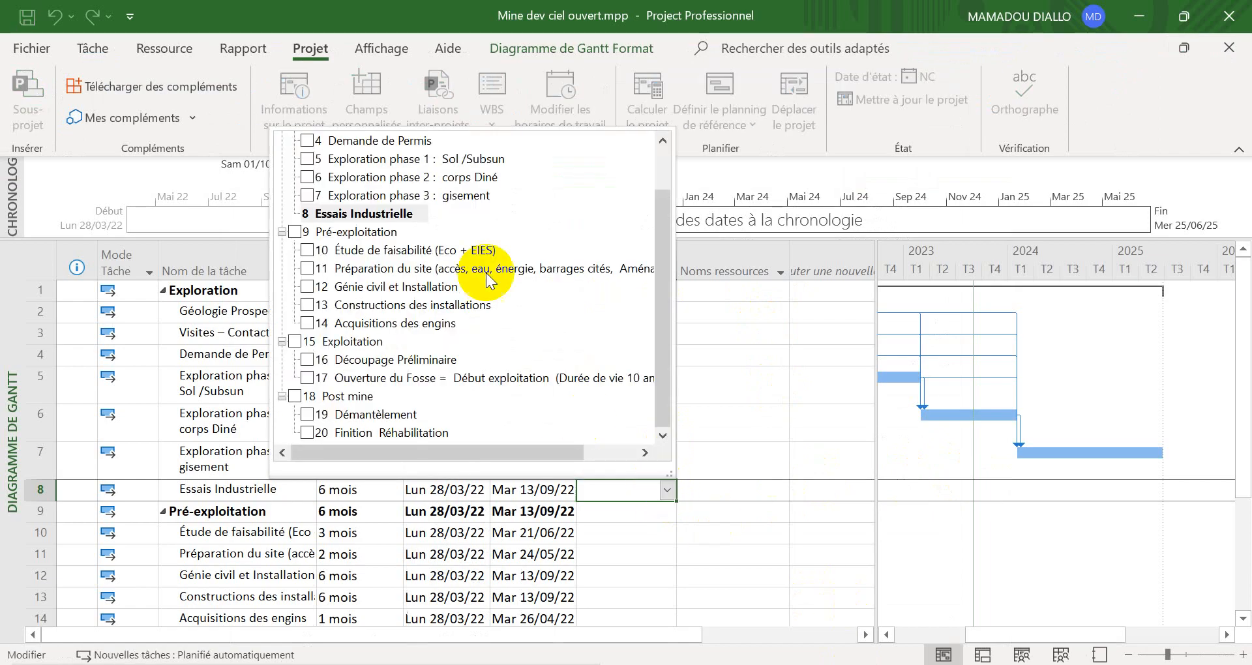
click(306, 158)
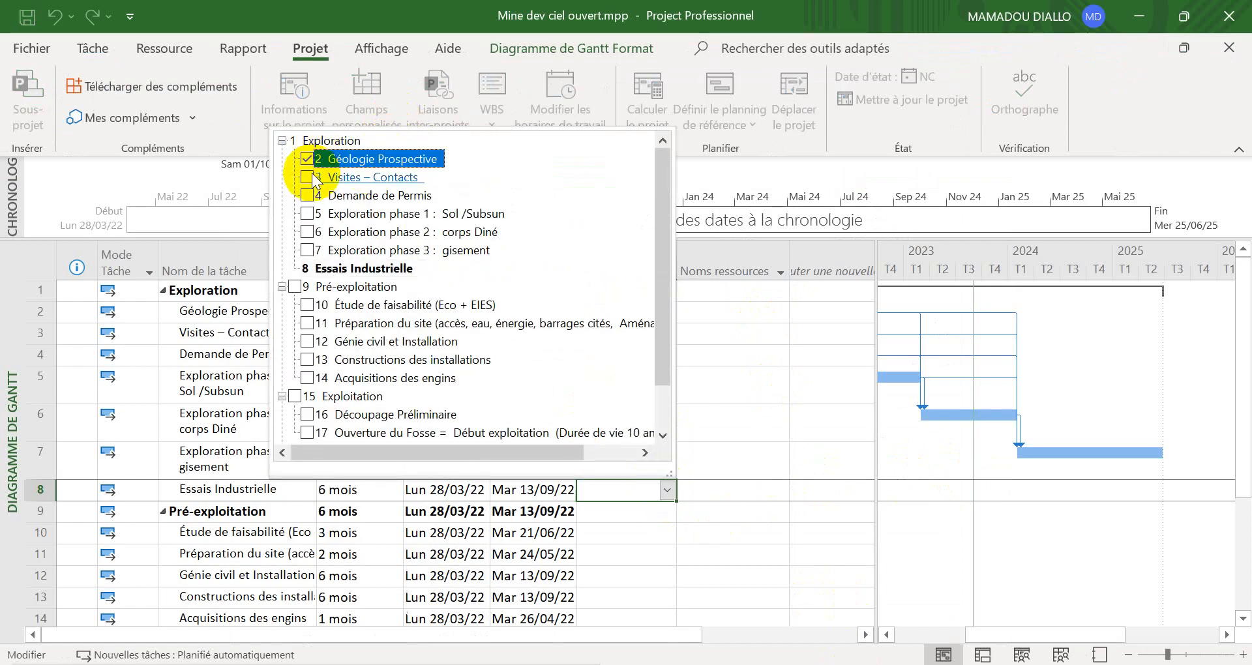
click(306, 177)
click(306, 195)
click(307, 213)
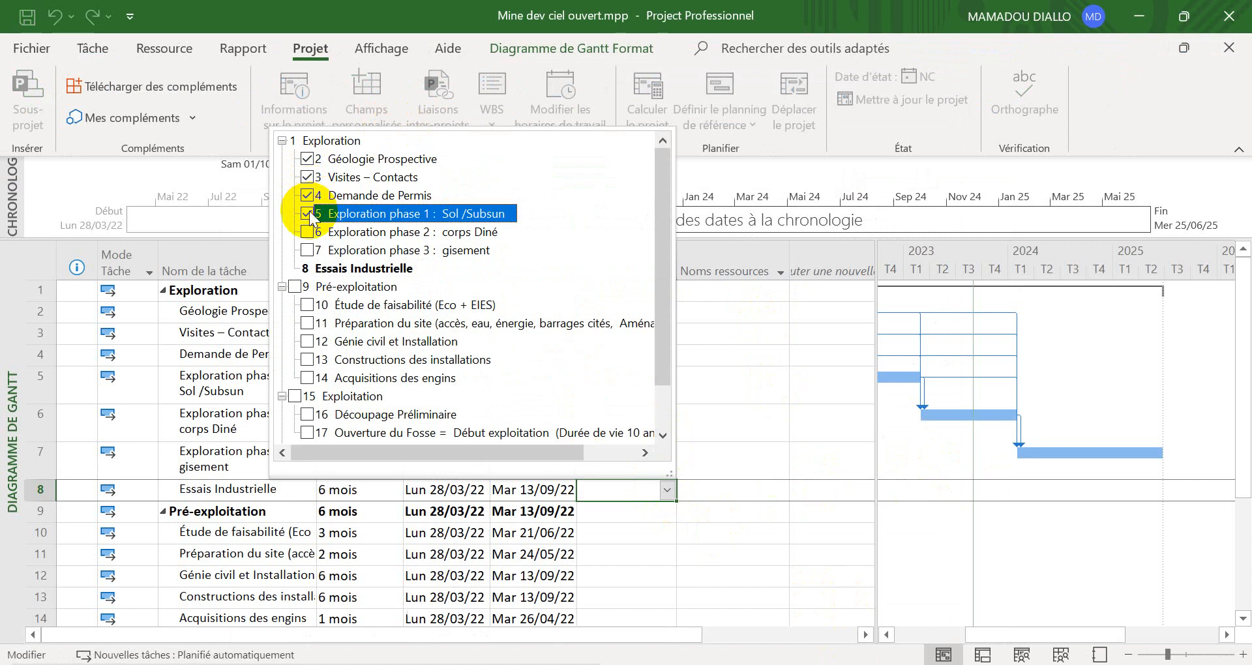
click(670, 547)
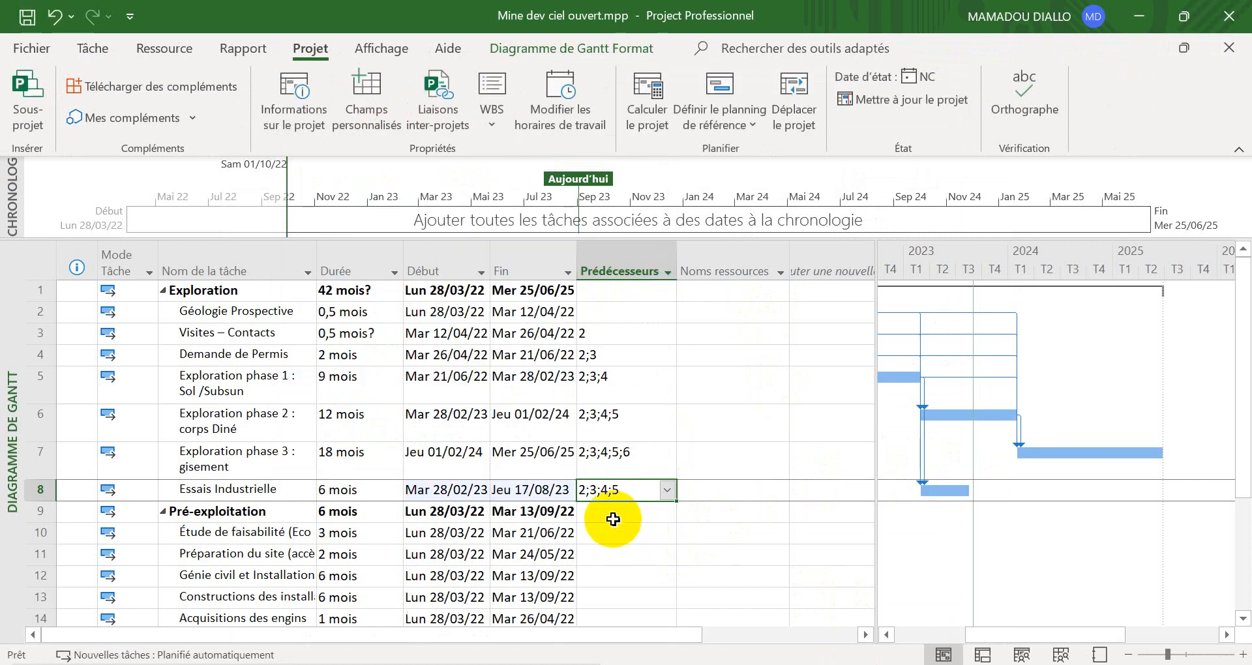
Step: Check Étude de faisabilité in the Word table, then set its predecessors to 7;8 in the Project plan
click(607, 511)
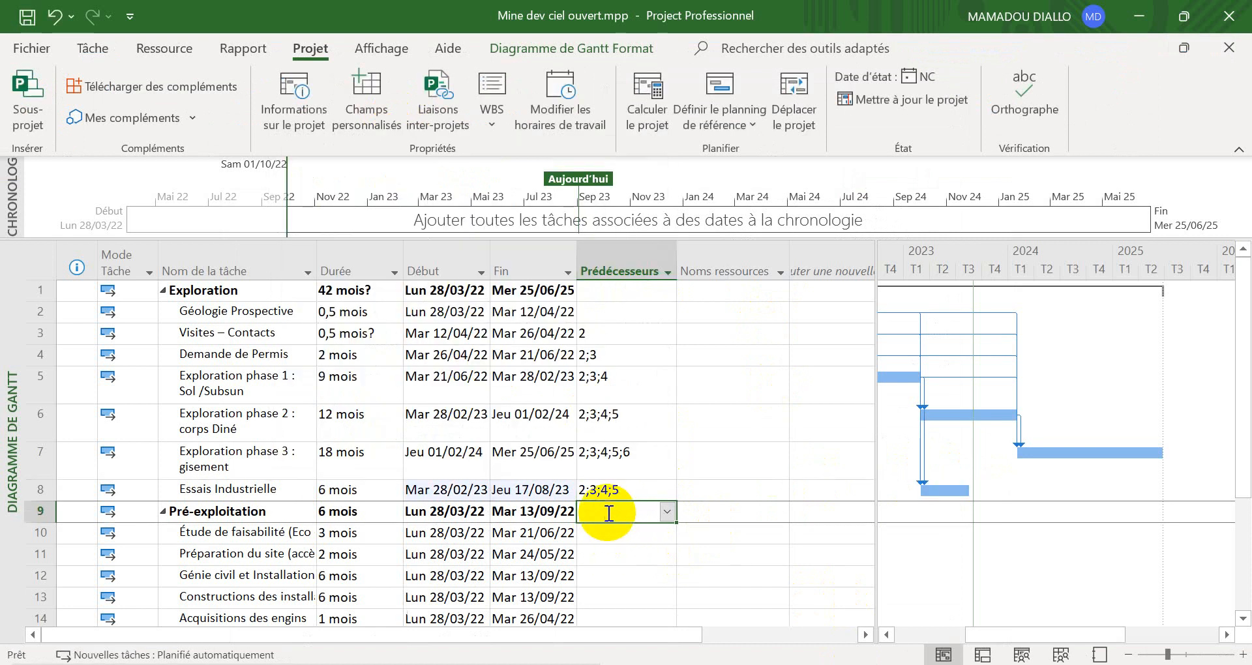
click(596, 531)
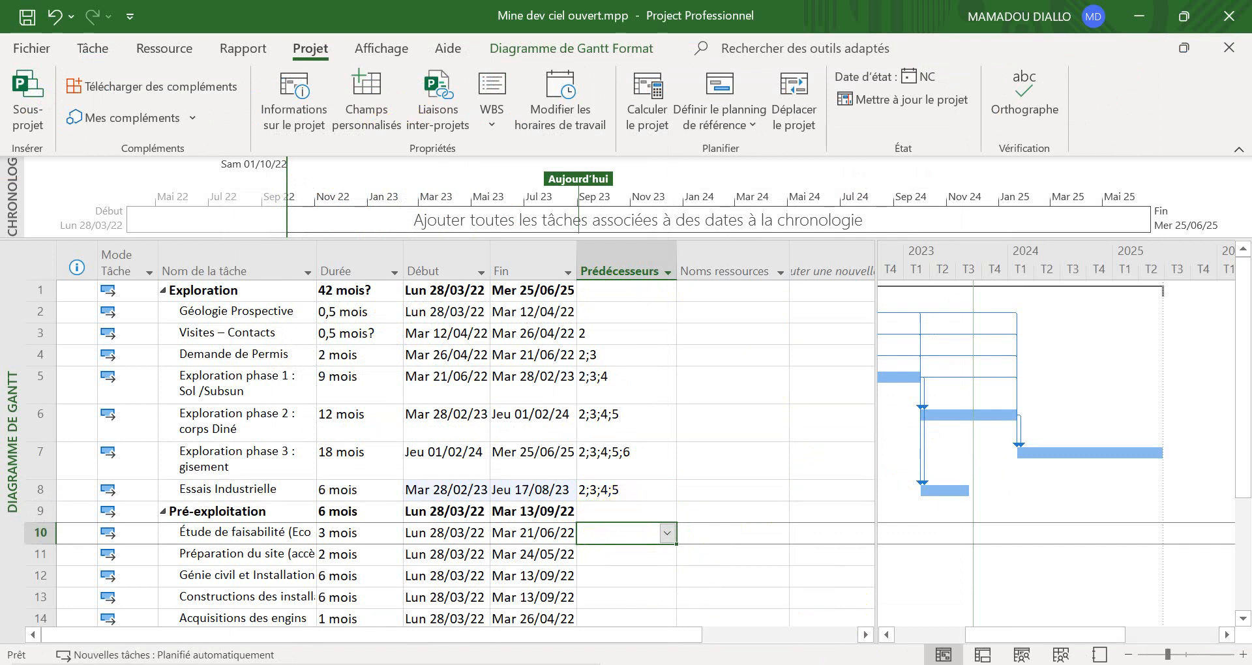
key(alt+Tab)
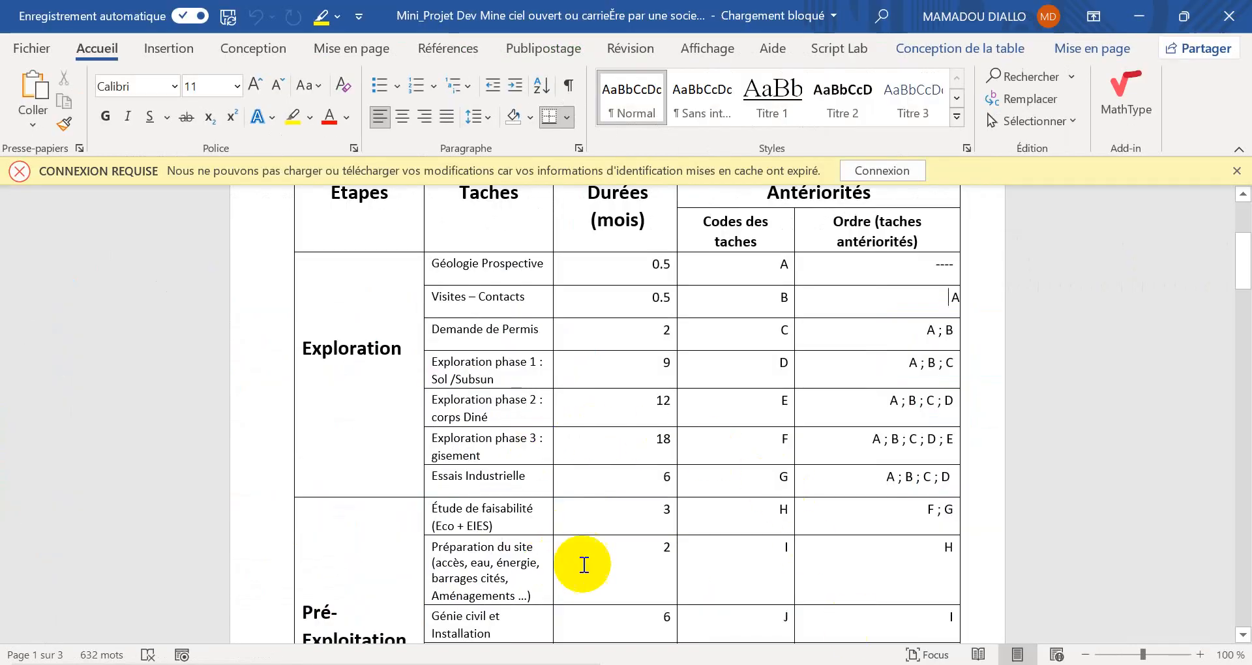
scroll(584, 451, down, 3)
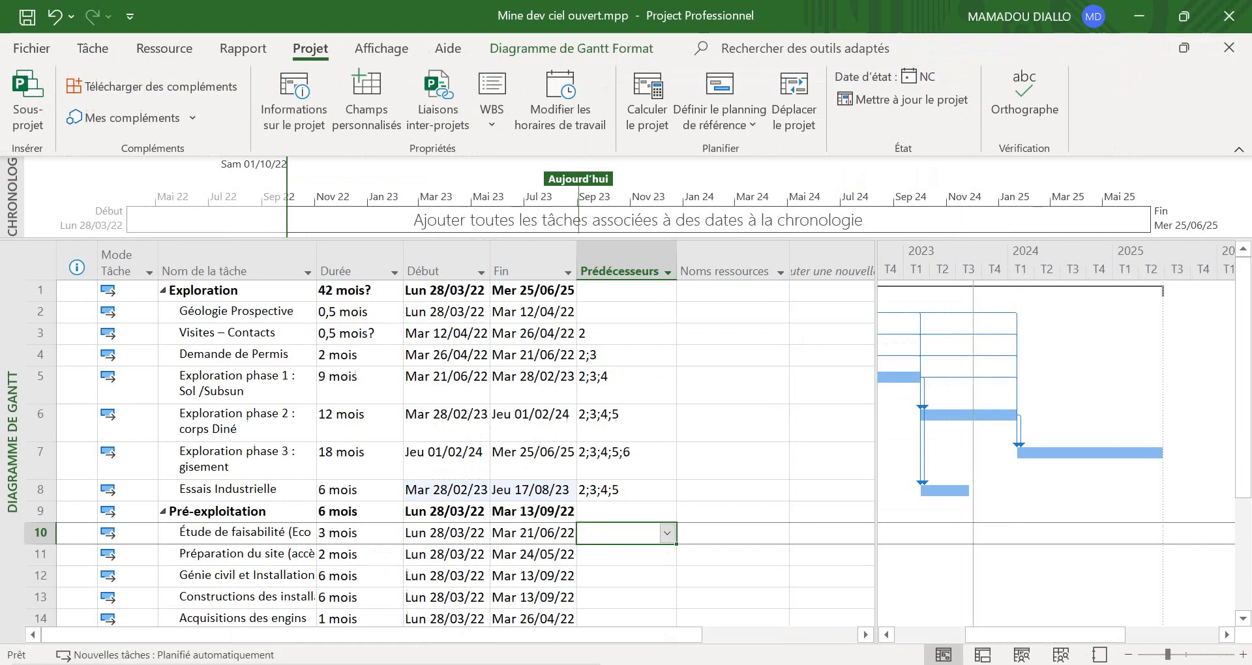
key(alt+Tab)
click(670, 536)
click(668, 534)
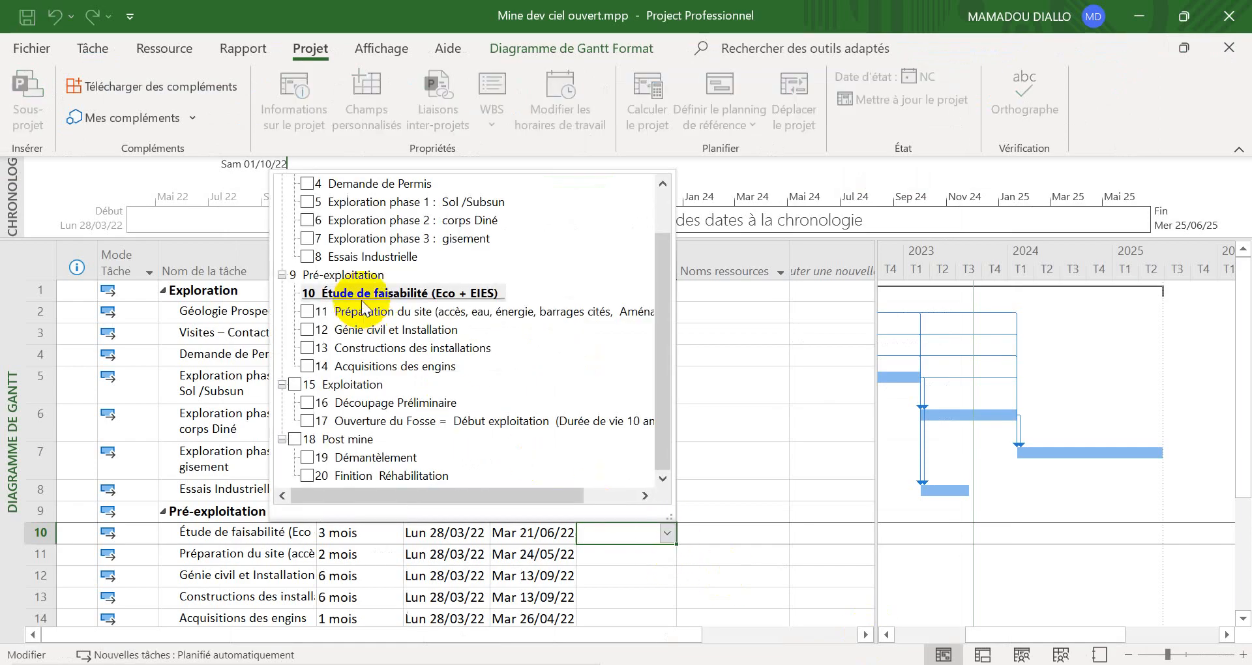
click(307, 238)
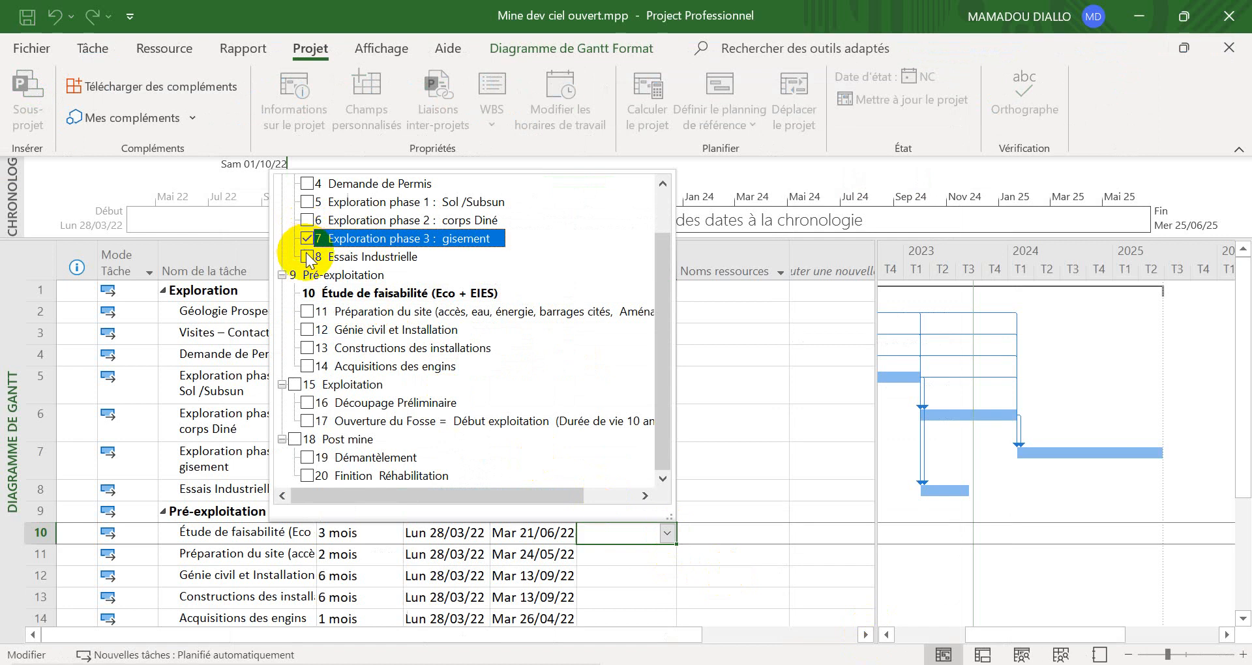
click(306, 256)
click(652, 606)
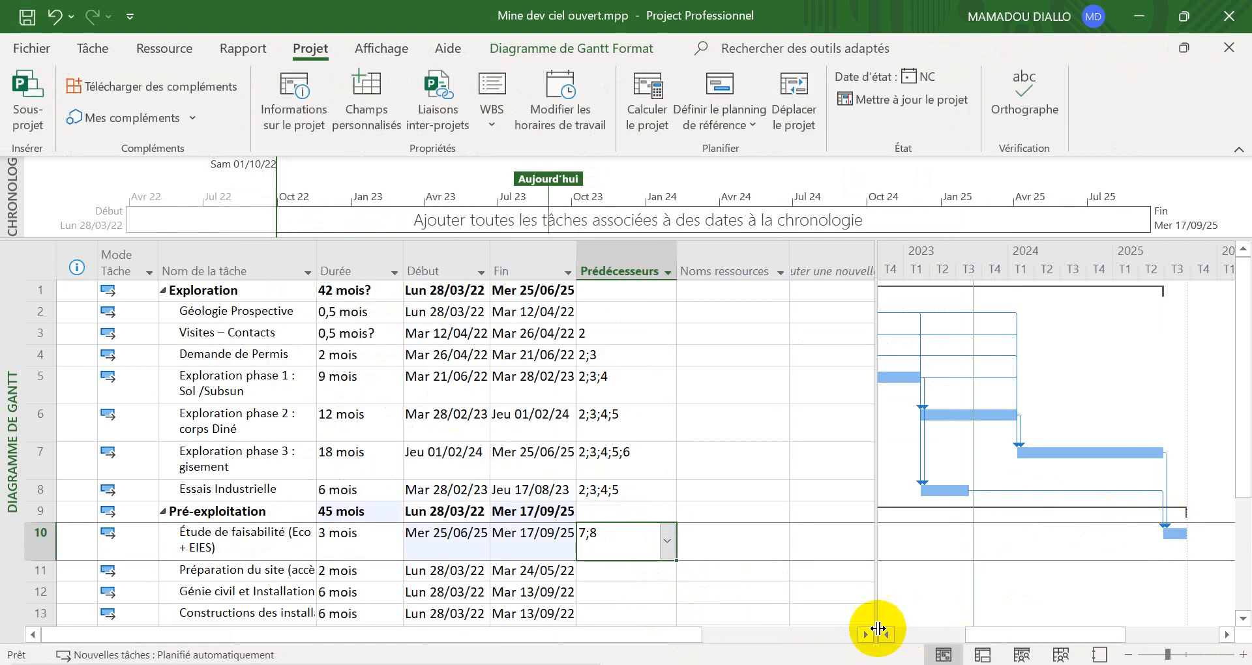
Step: Widen the Gantt chart area, show its timescale in years and examine the task bars from Exploration to Post mine
drag(874, 597, 844, 594)
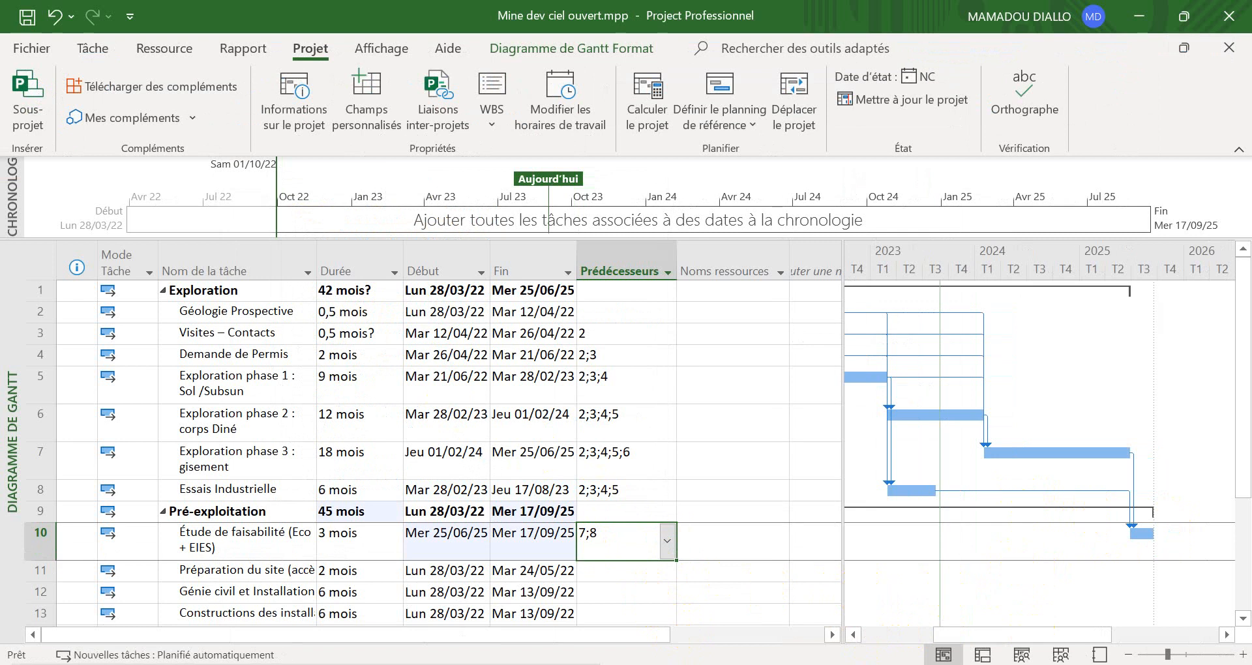
click(1132, 656)
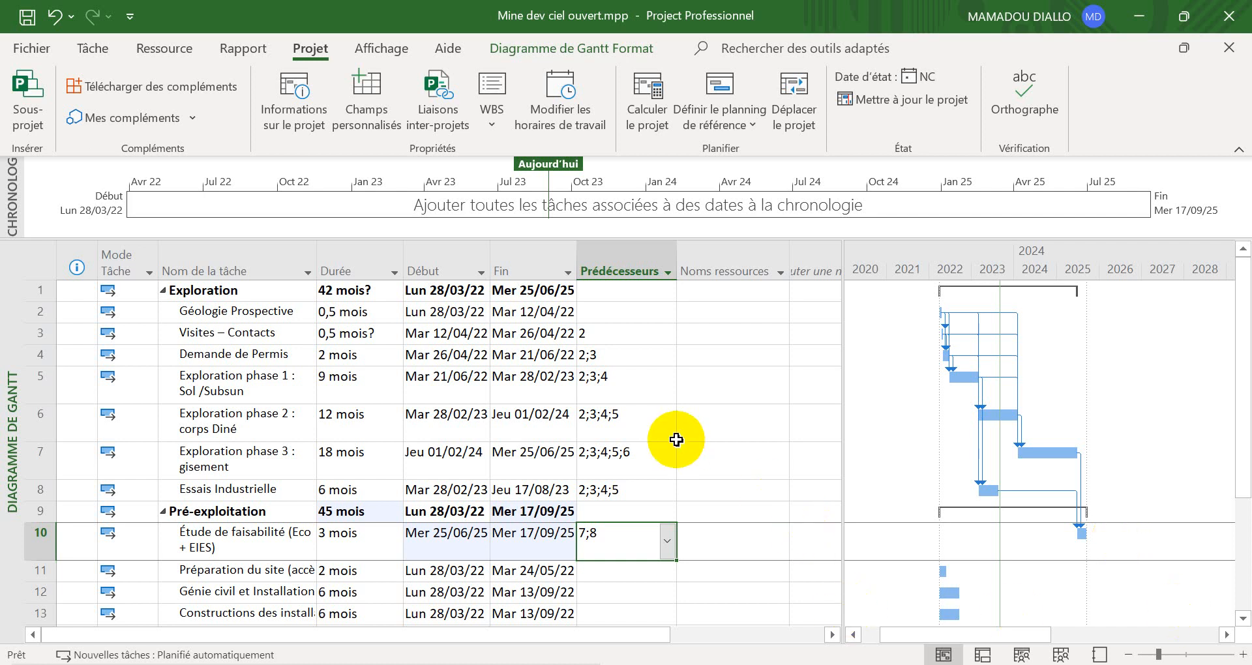
scroll(677, 439, down, 5)
scroll(677, 439, up, 3)
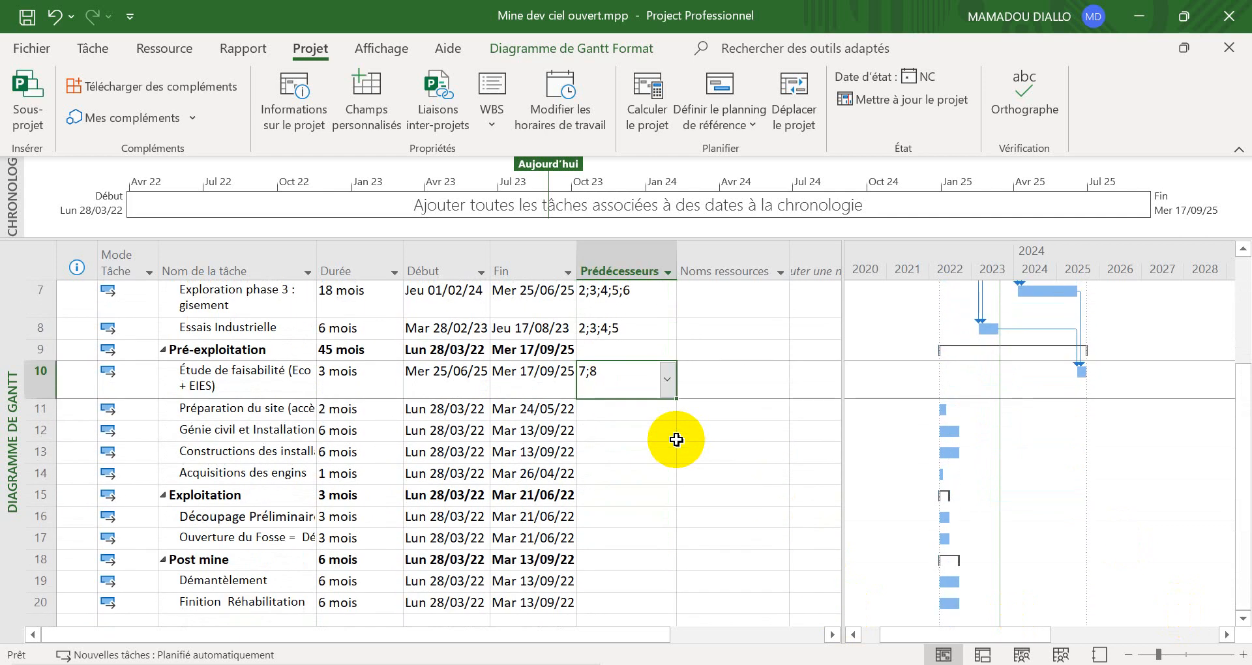
scroll(677, 439, down, 1)
scroll(676, 439, up, 3)
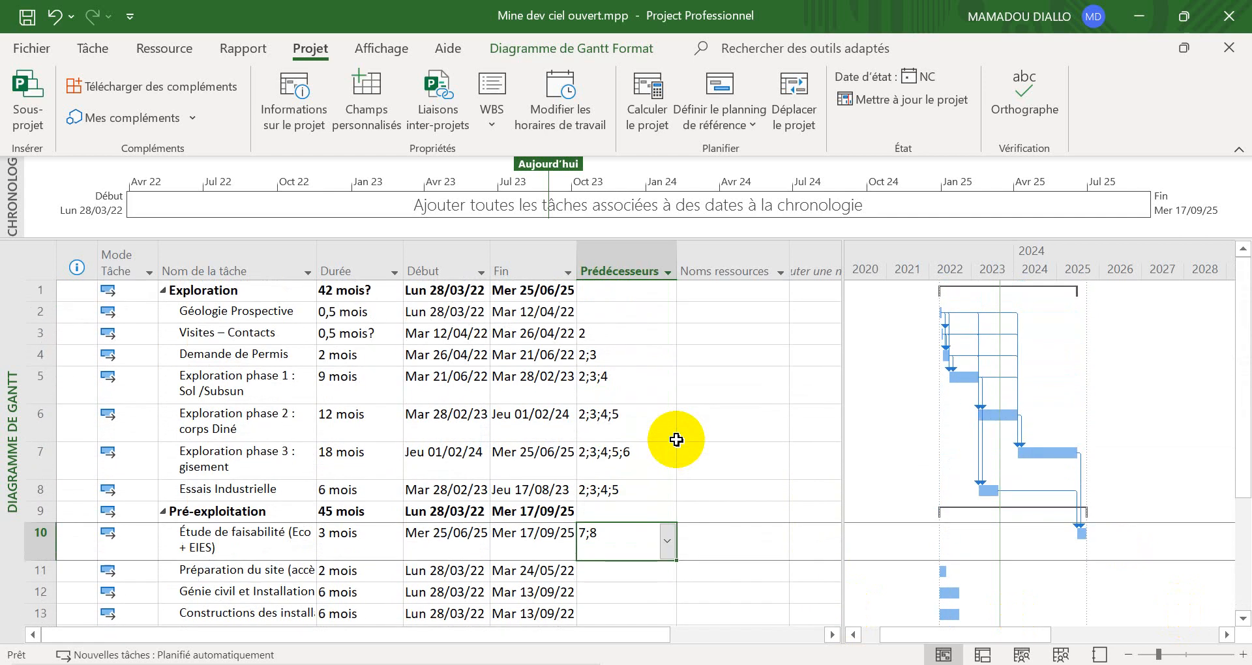
scroll(676, 439, down, 3)
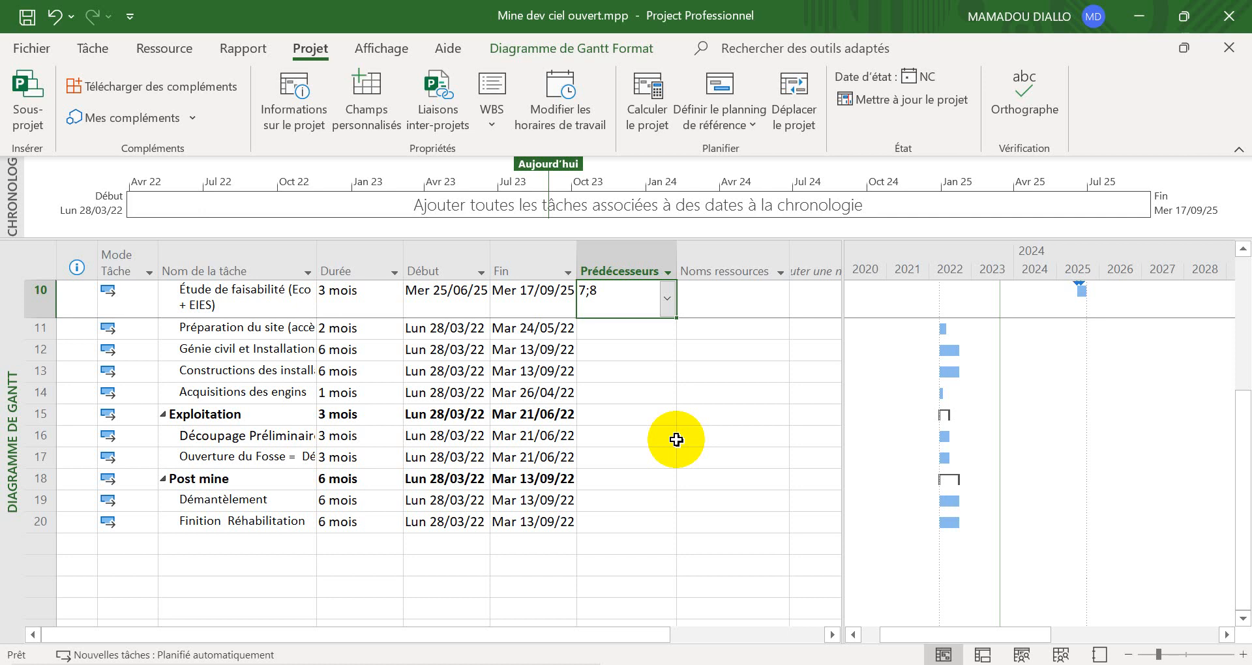
Step: Check Préparation du site in the Word table, then set its predecessor to task 10 in the Project plan
click(620, 331)
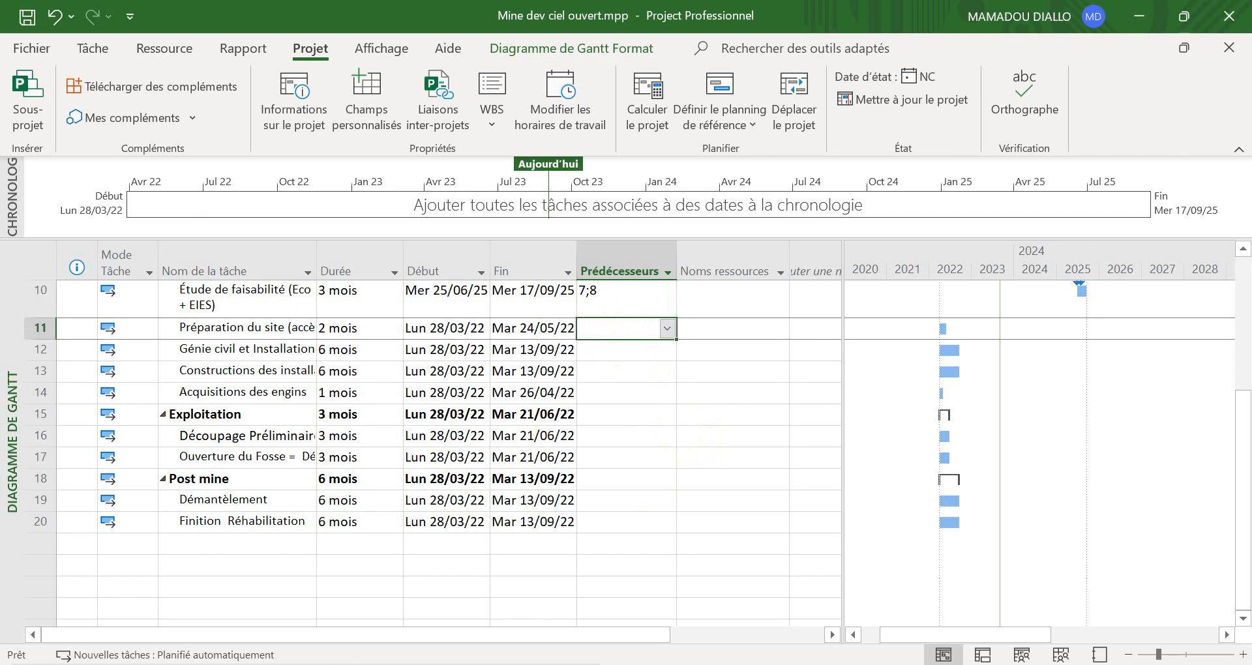
key(alt+Tab)
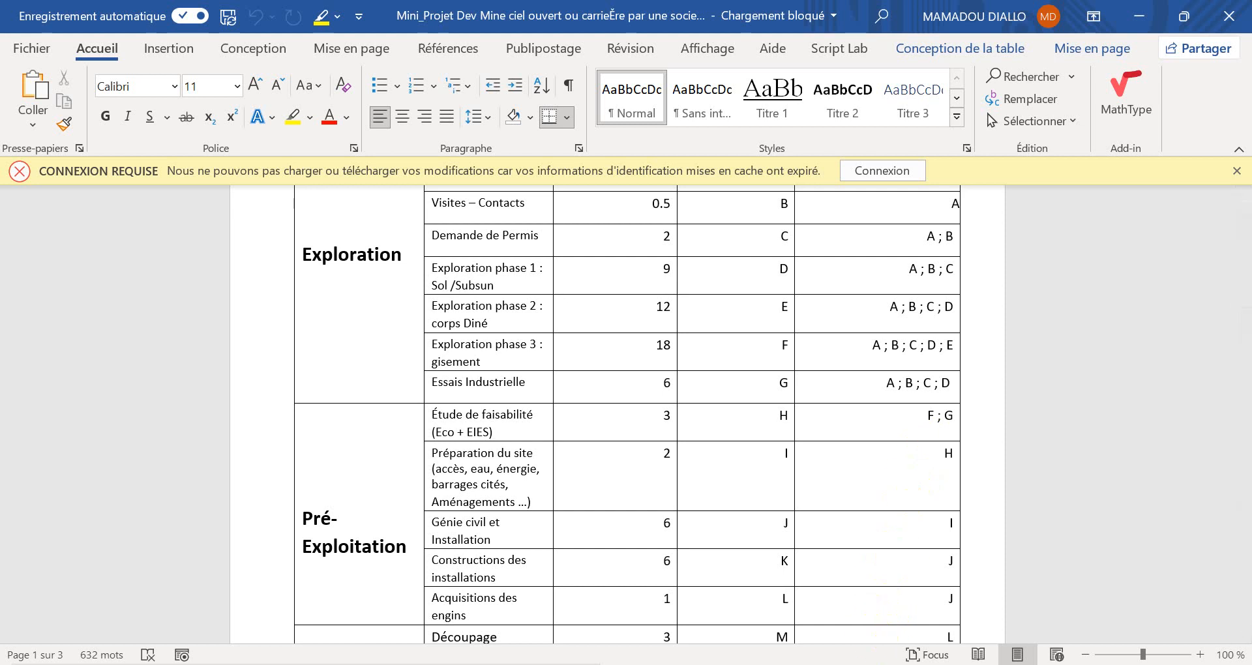
key(alt+Tab)
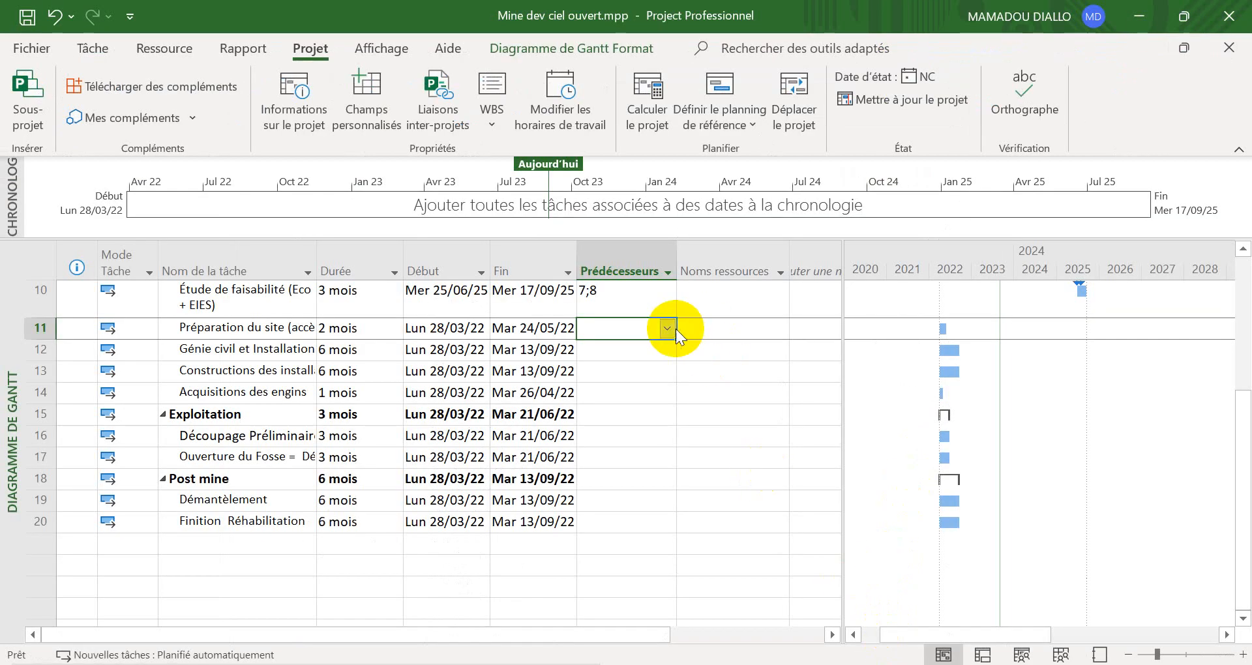
click(666, 328)
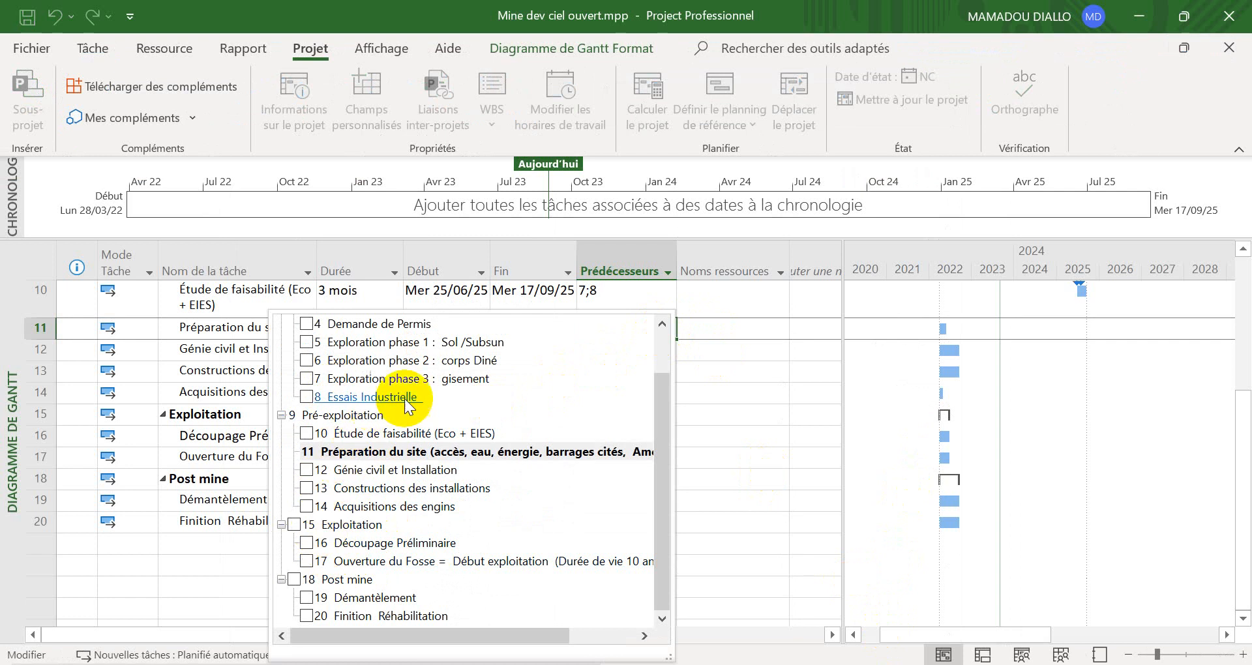
scroll(417, 404, up, 1)
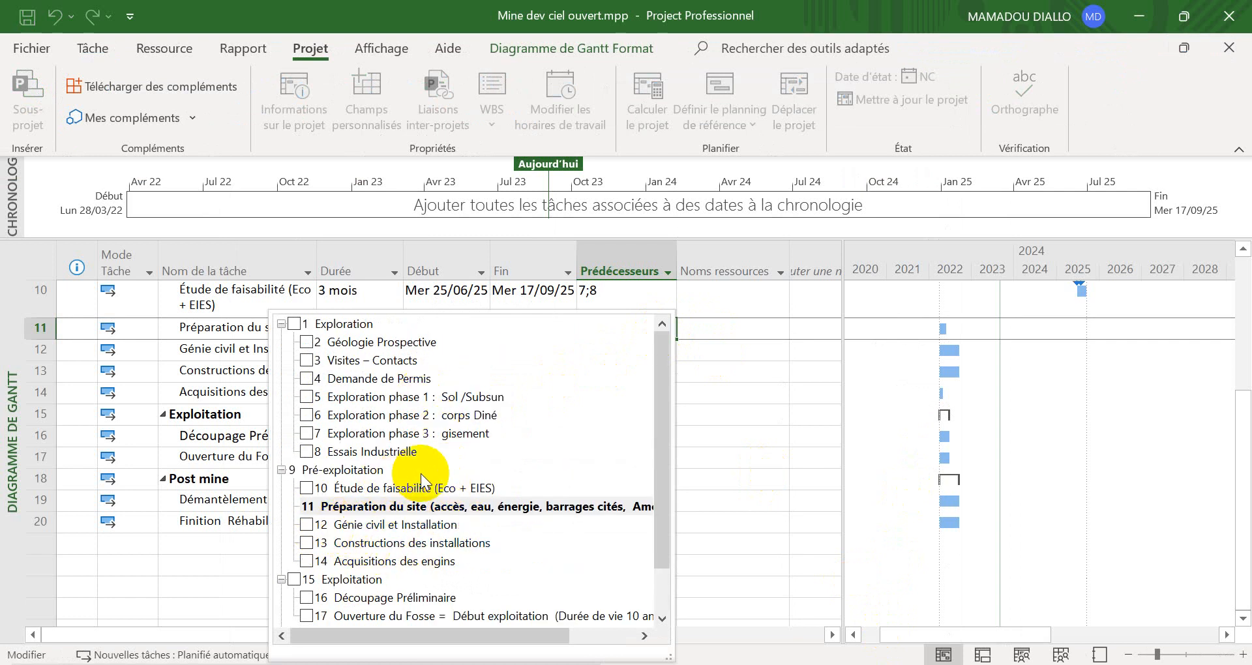
click(310, 488)
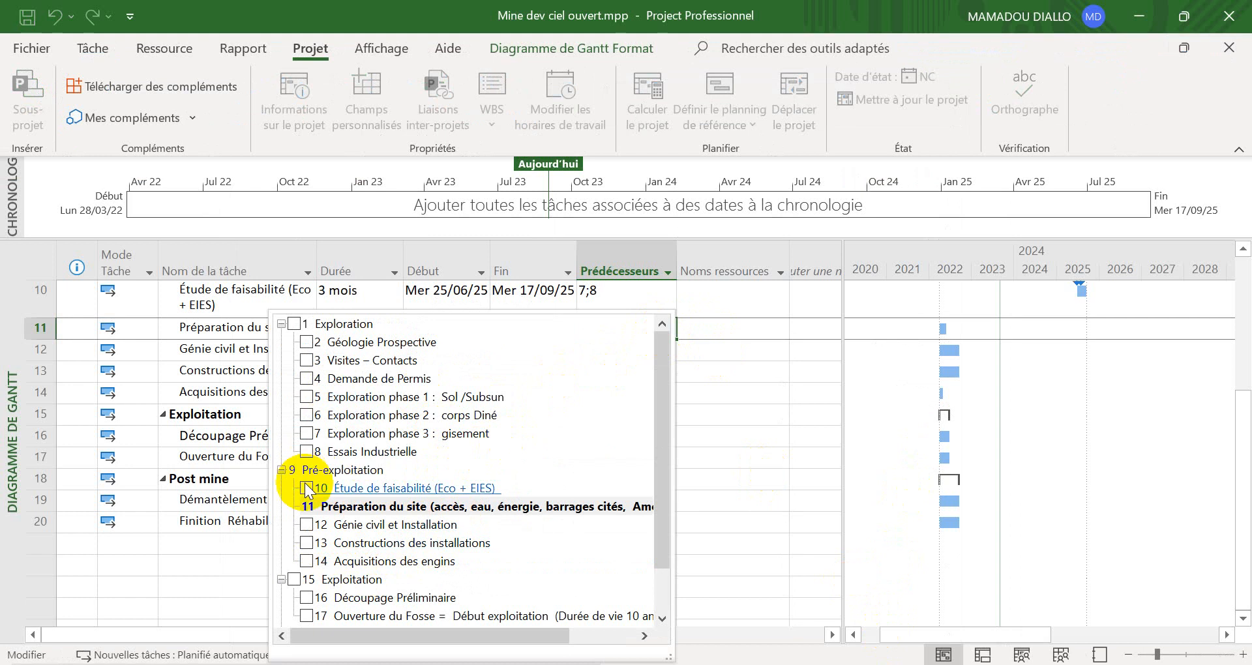
click(738, 567)
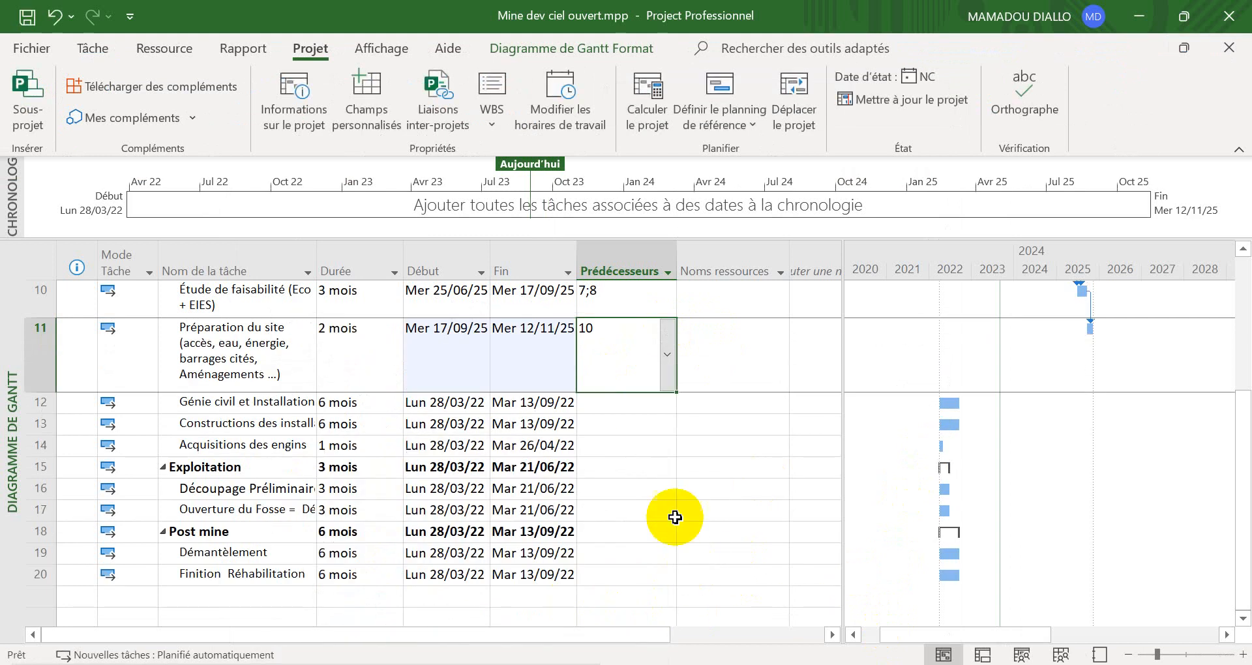
Step: Check Génie civil et Installation in the Word table, then set its predecessor to task 11 in the Project plan
click(631, 411)
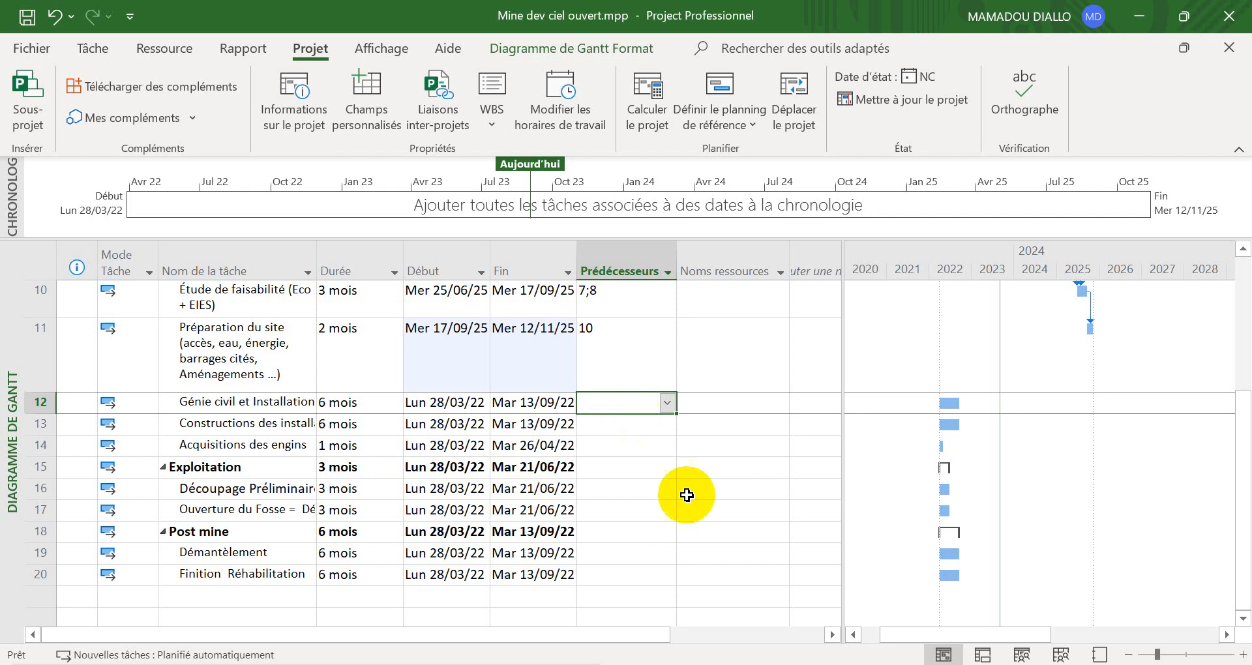
key(alt+Tab)
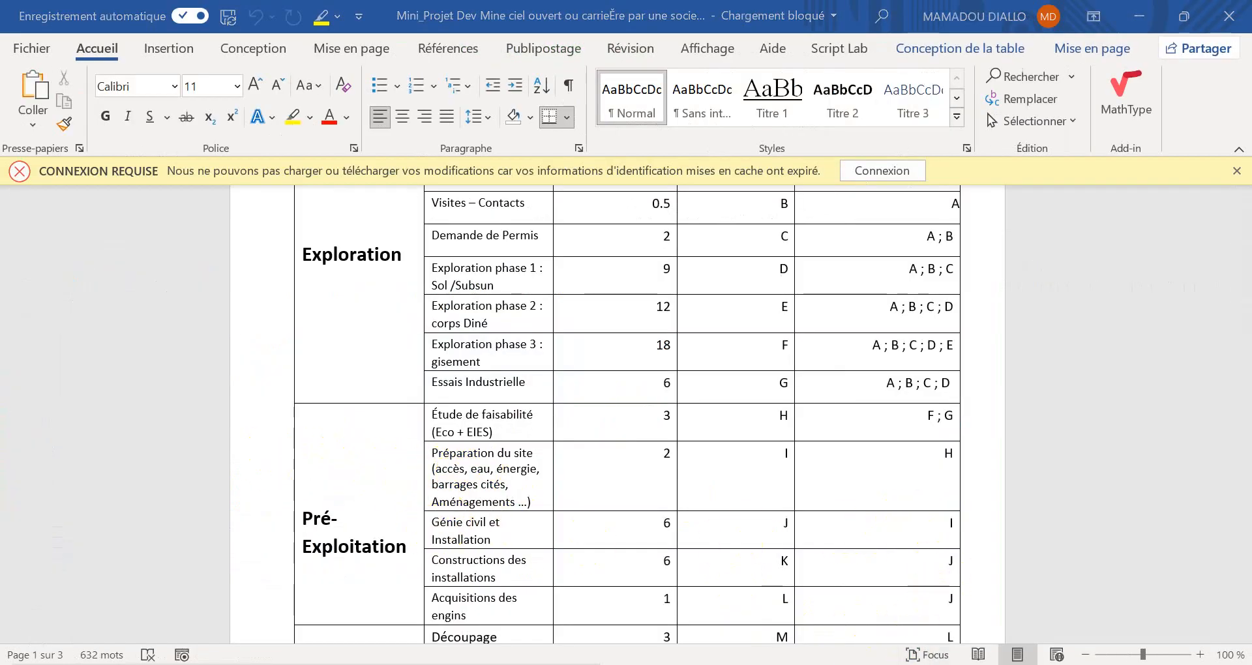
key(alt+Tab)
click(668, 402)
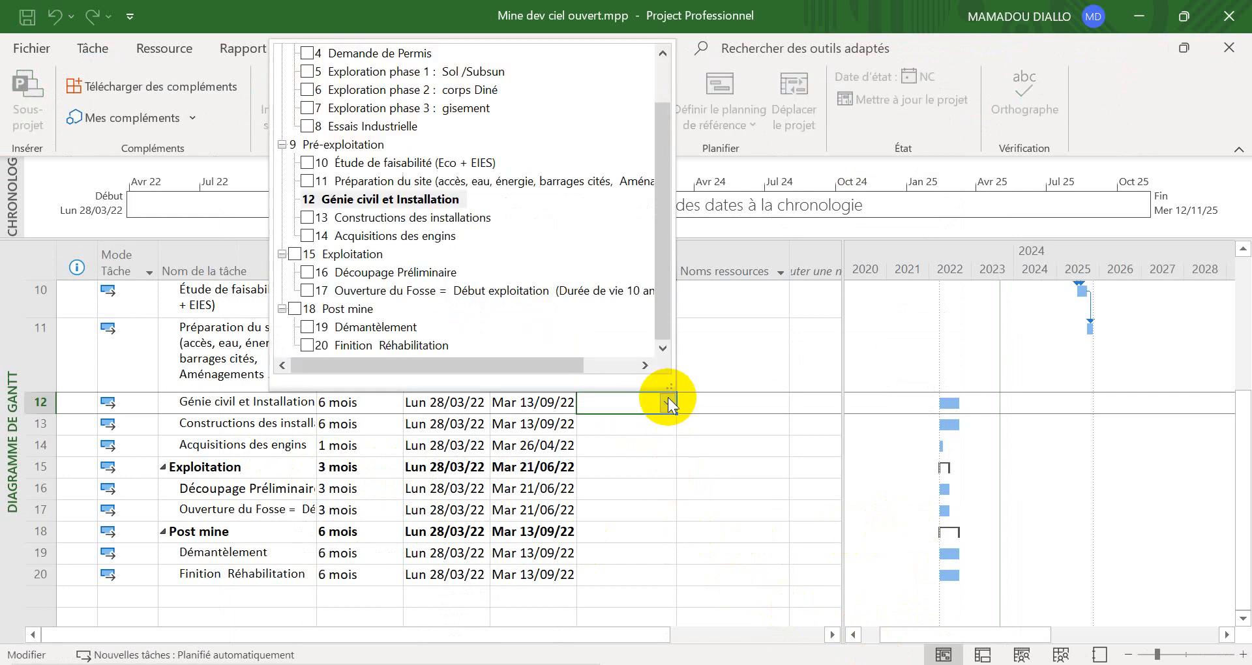
click(310, 177)
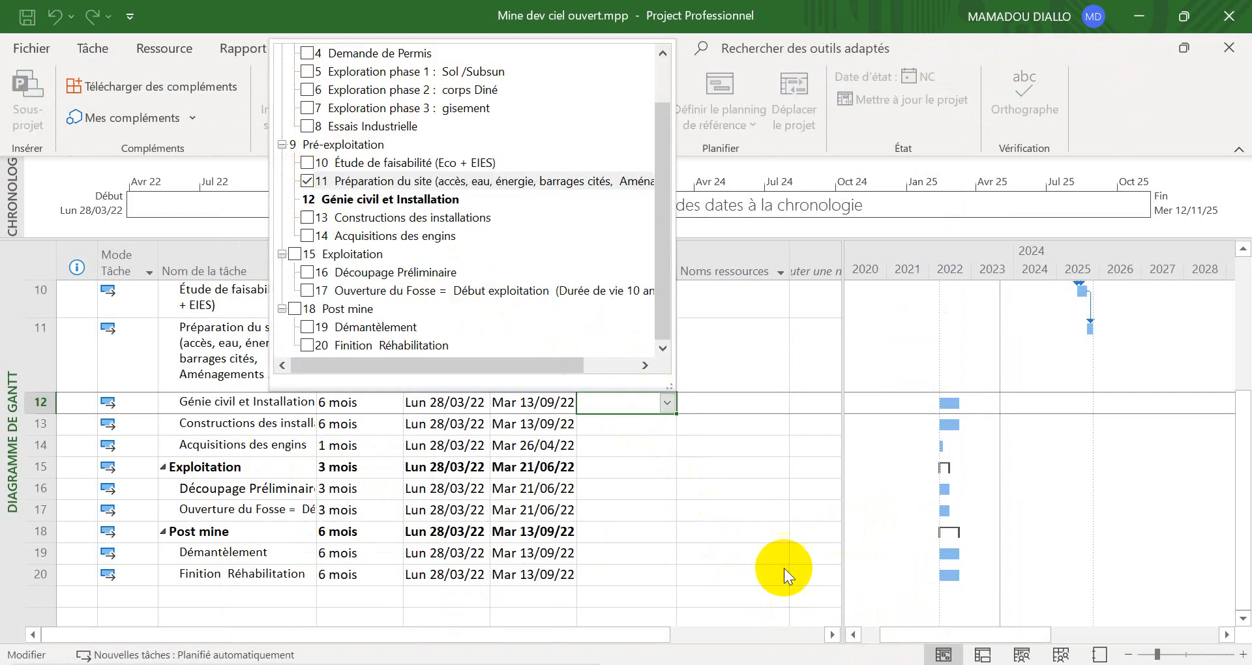
Step: Check Constructions des installations in the Word table, then set its predecessor to task 12 in the Project plan
key(alt+Tab)
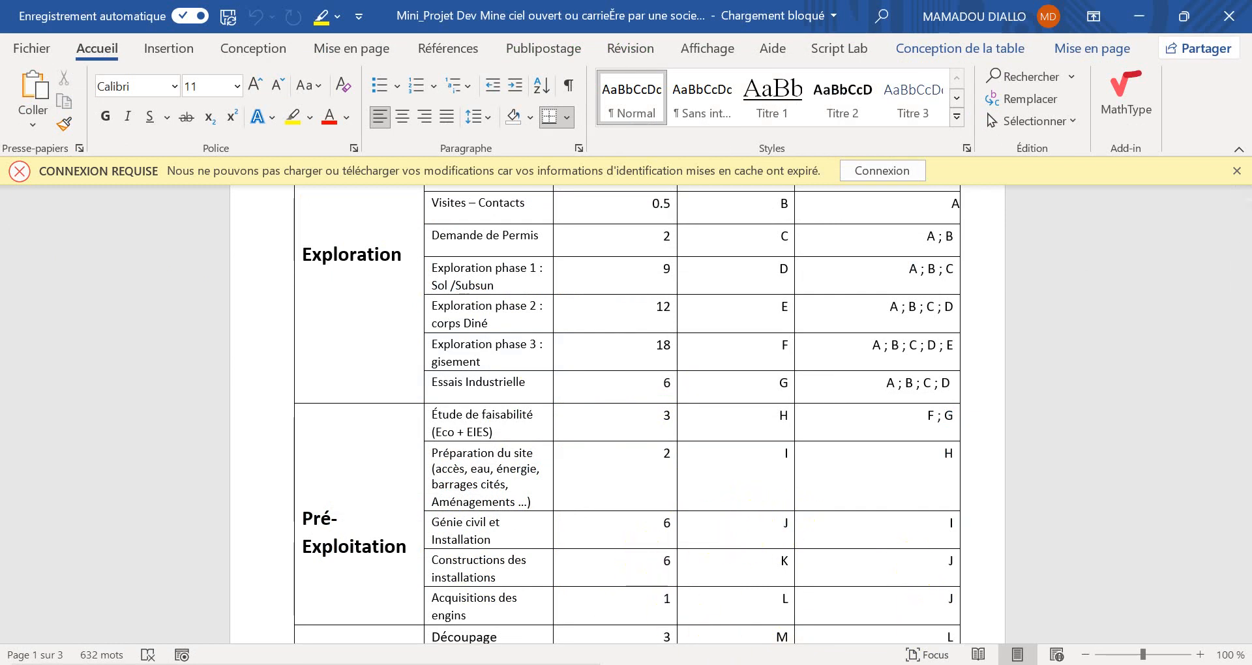
key(alt+Tab)
click(657, 446)
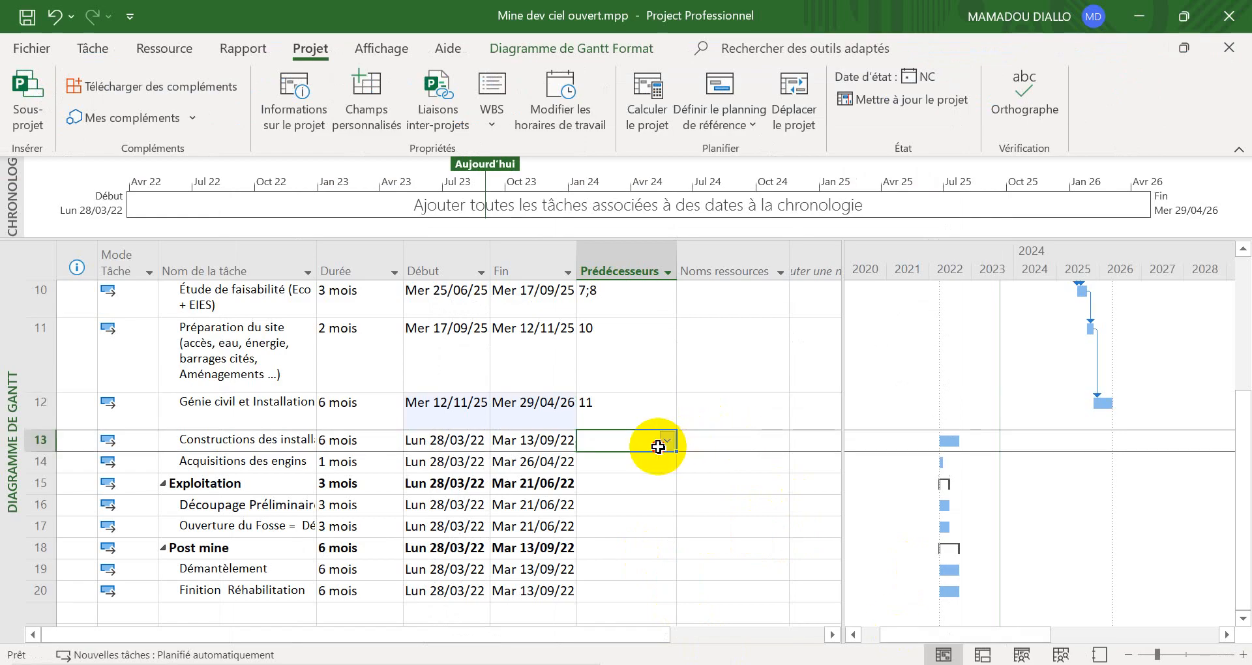
click(666, 442)
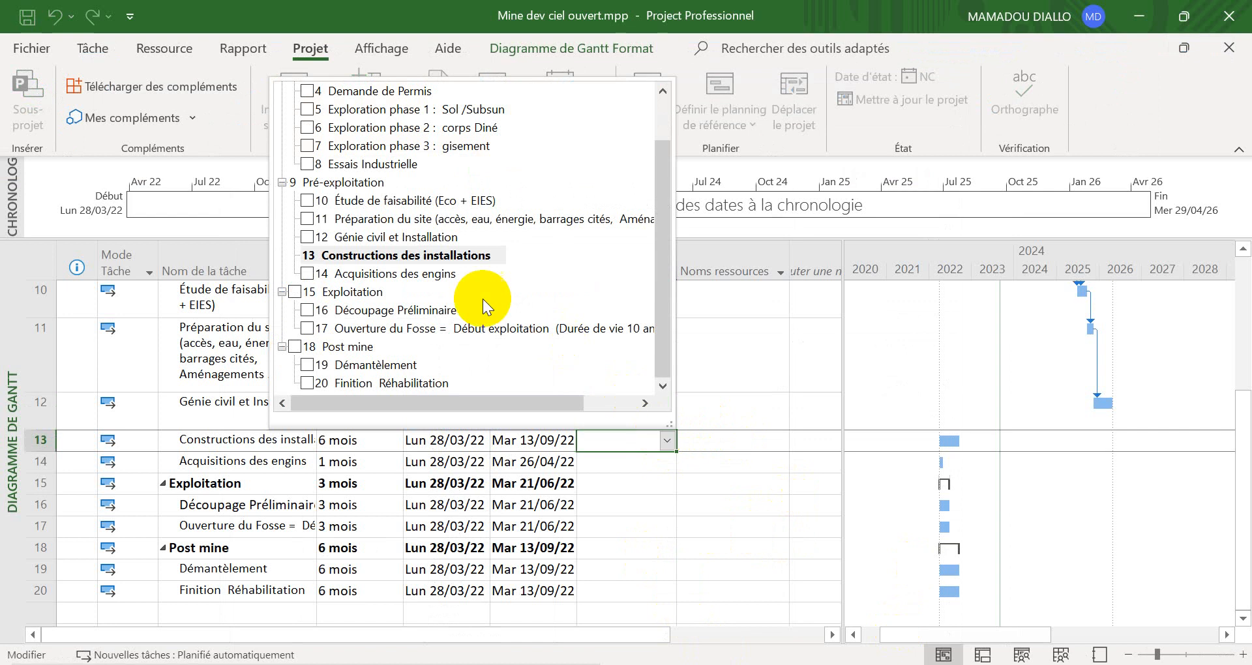
click(307, 237)
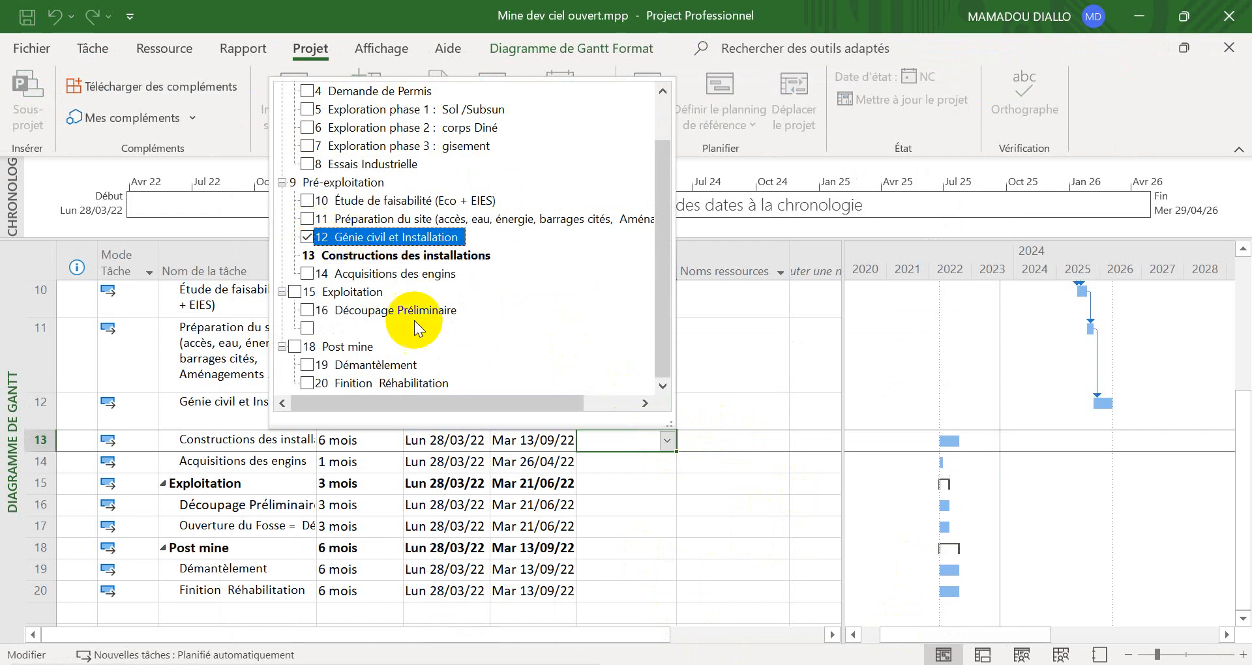
click(671, 484)
Step: Check Acquisitions des engins in the Word table, then set its predecessor to task 12 in the Project plan
click(640, 480)
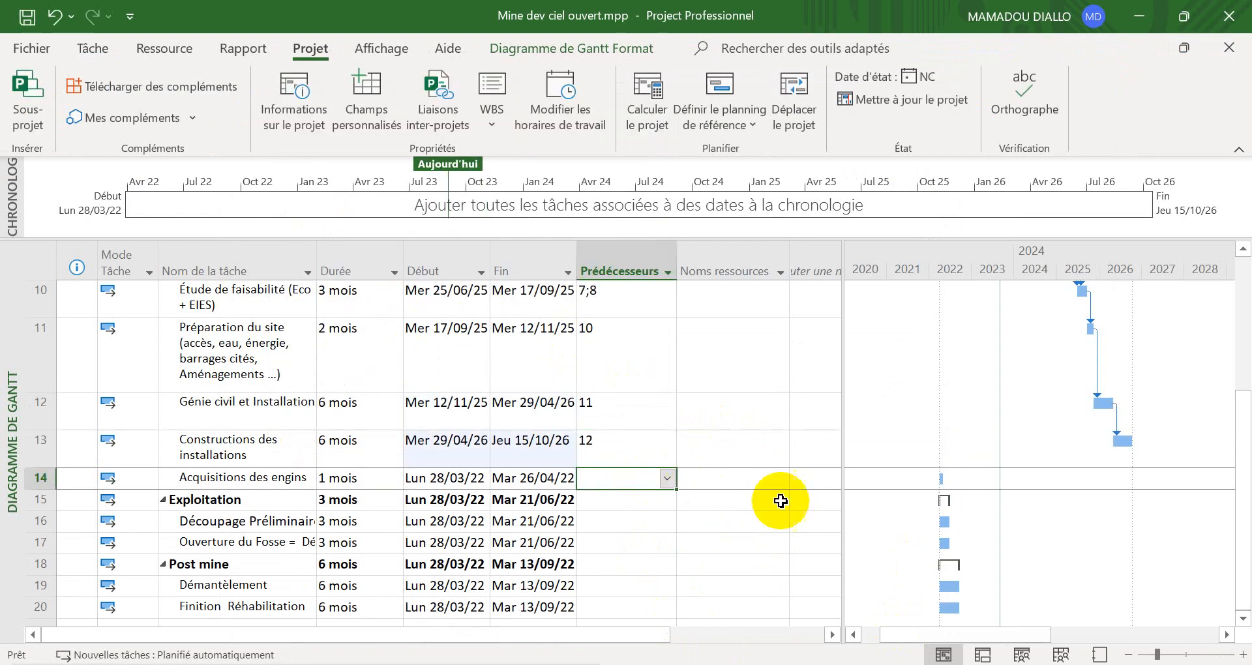
key(alt+Tab)
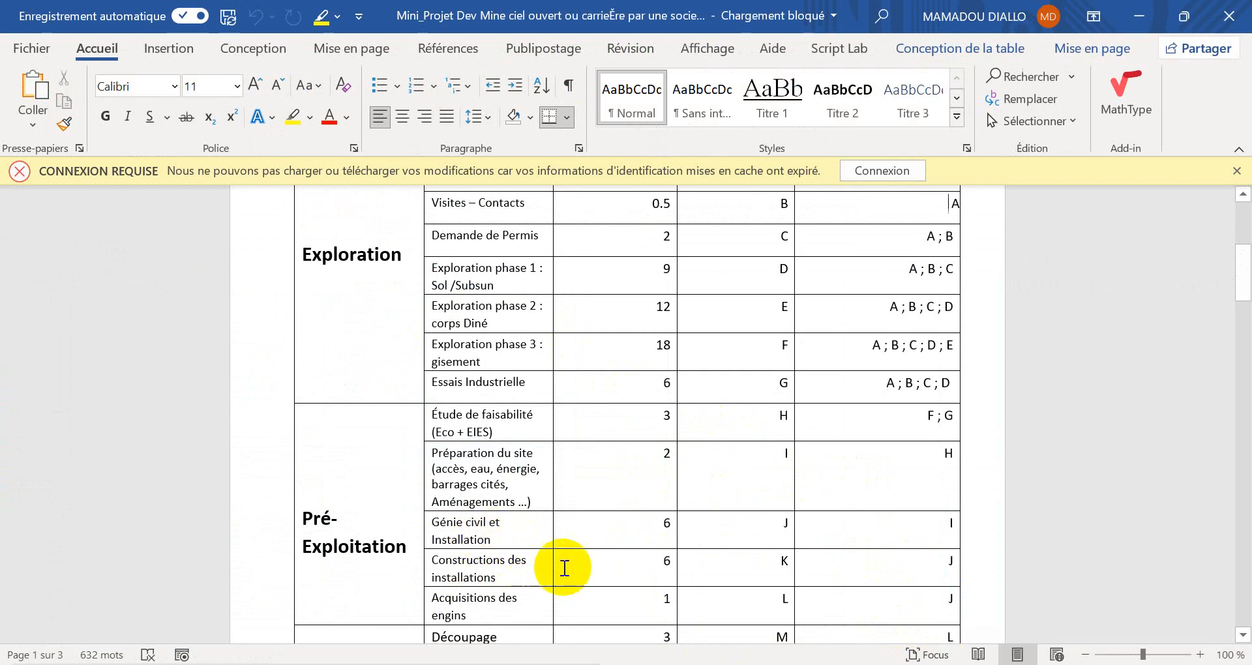
scroll(652, 532, down, 3)
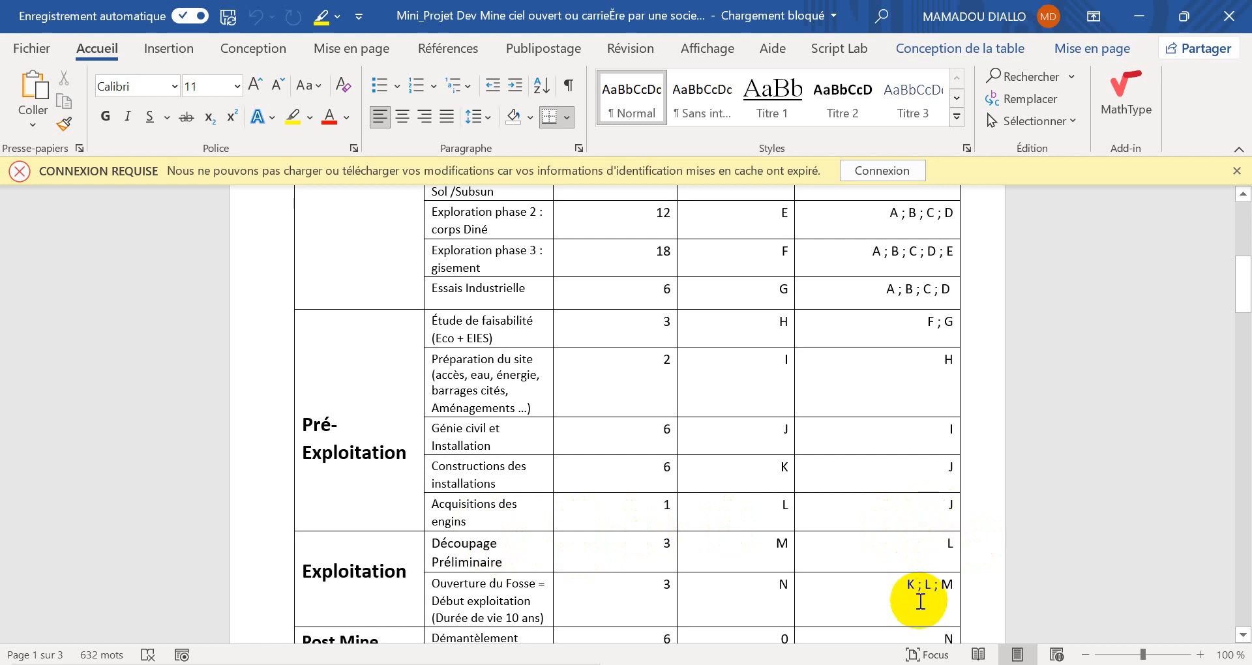
key(alt+Tab)
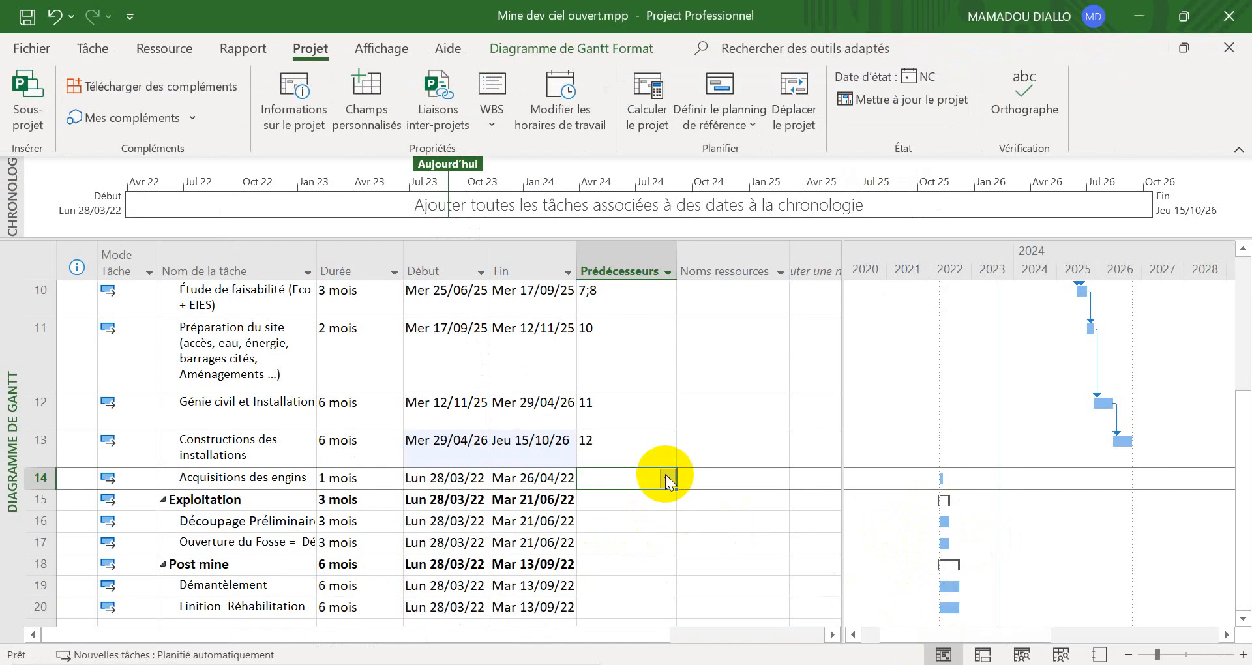
click(666, 478)
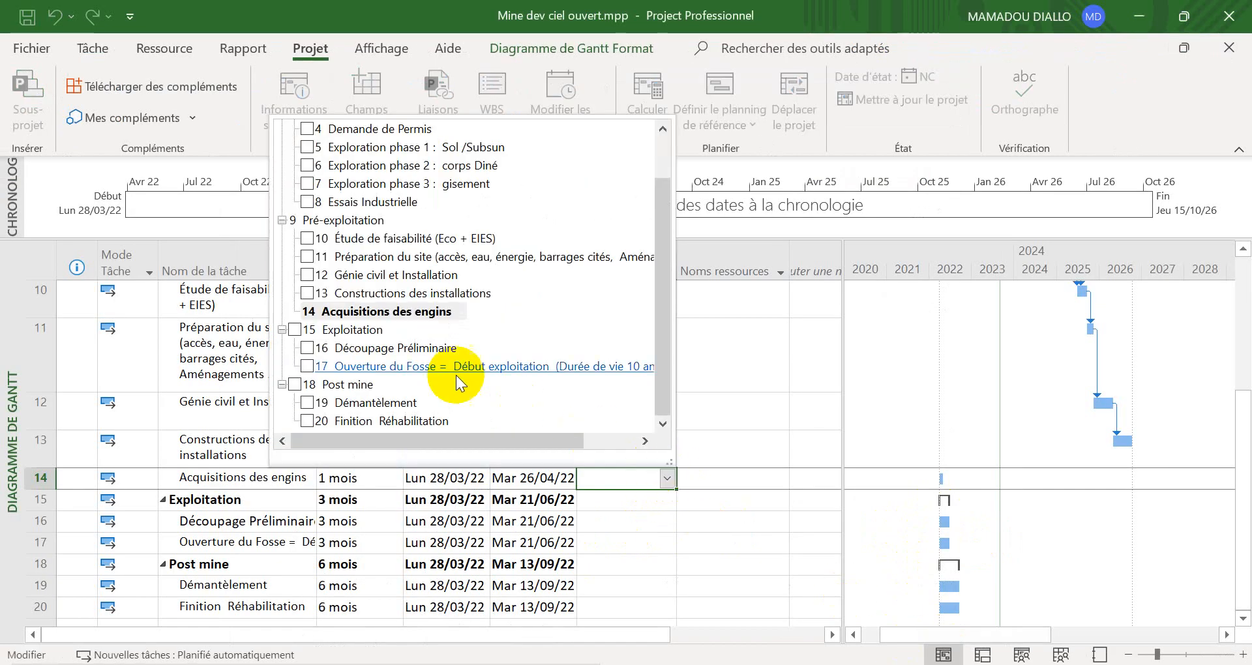
click(307, 275)
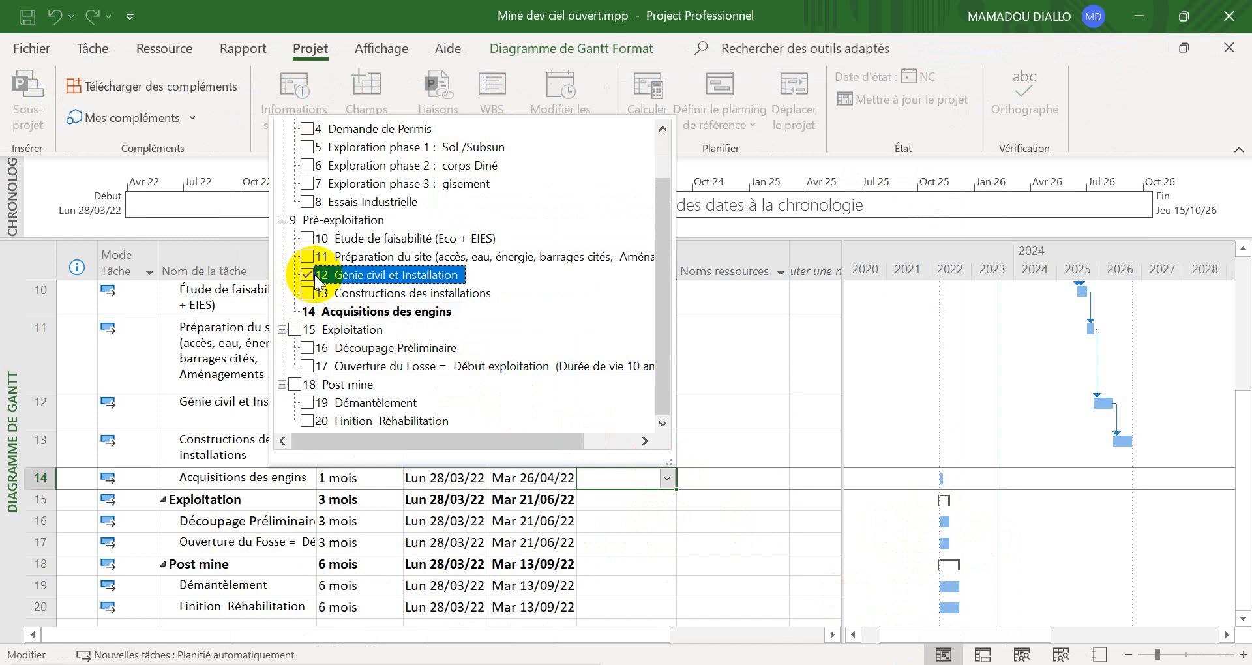
click(654, 541)
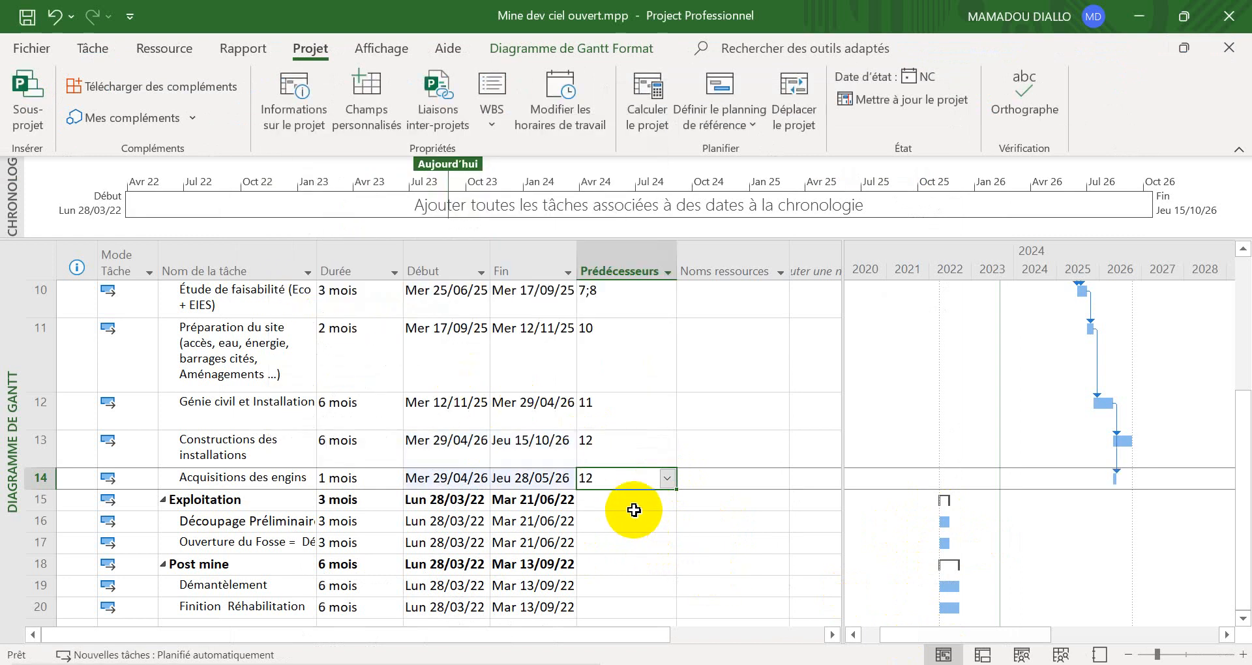
Step: Check Découpage Préliminaire in the Word table, then set its predecessor to task 14 in the Project plan
click(623, 506)
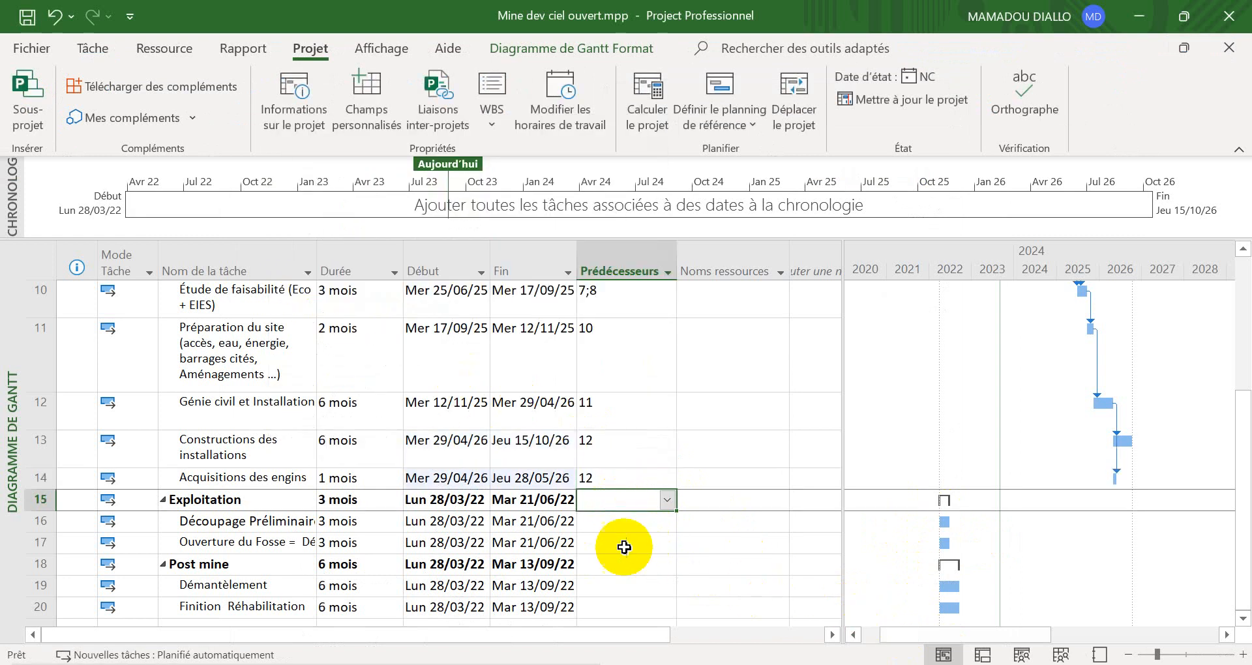
click(626, 522)
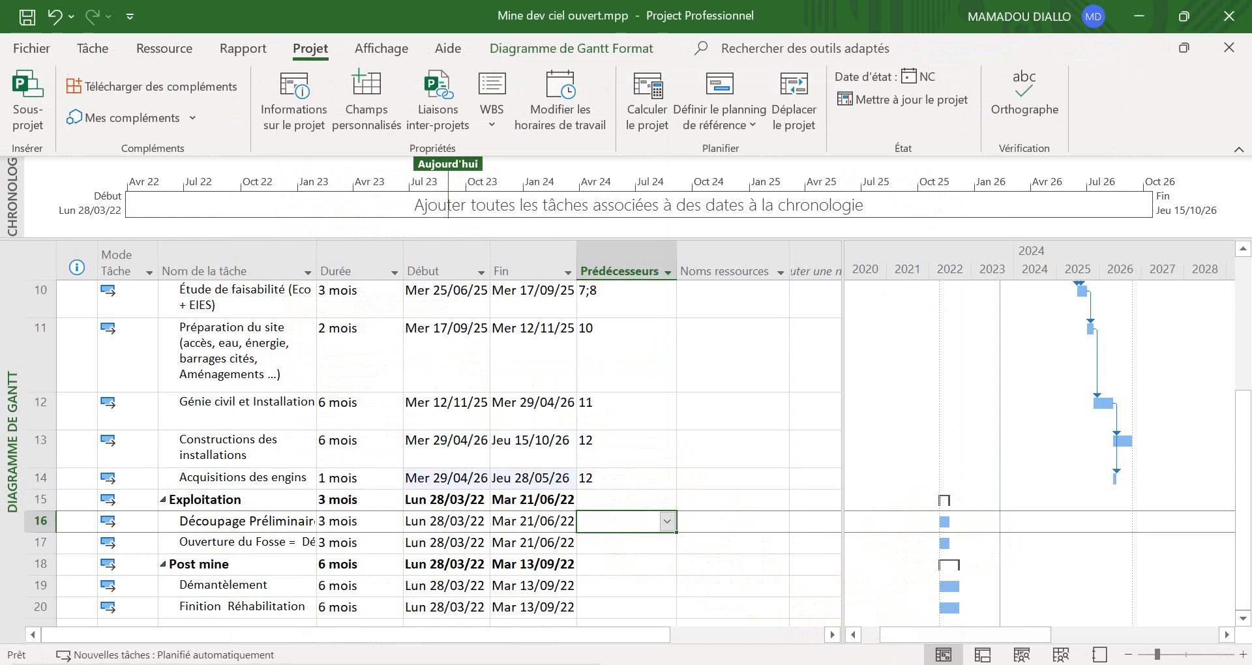
click(847, 664)
scroll(872, 587, down, 5)
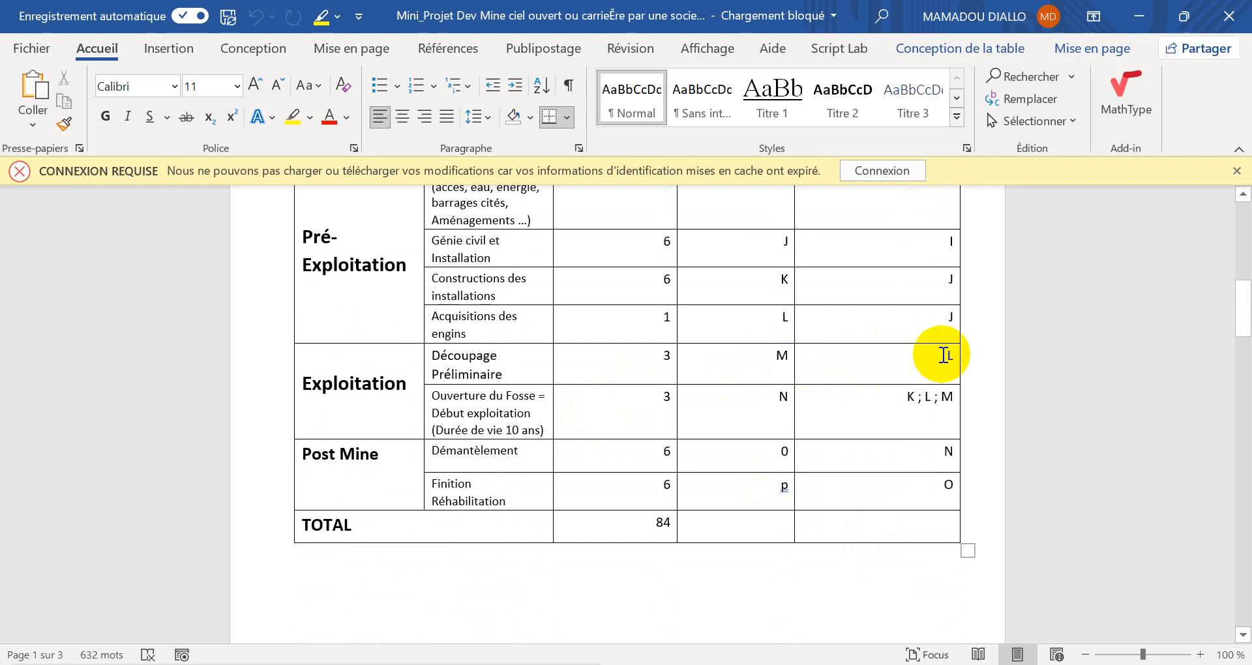
click(848, 664)
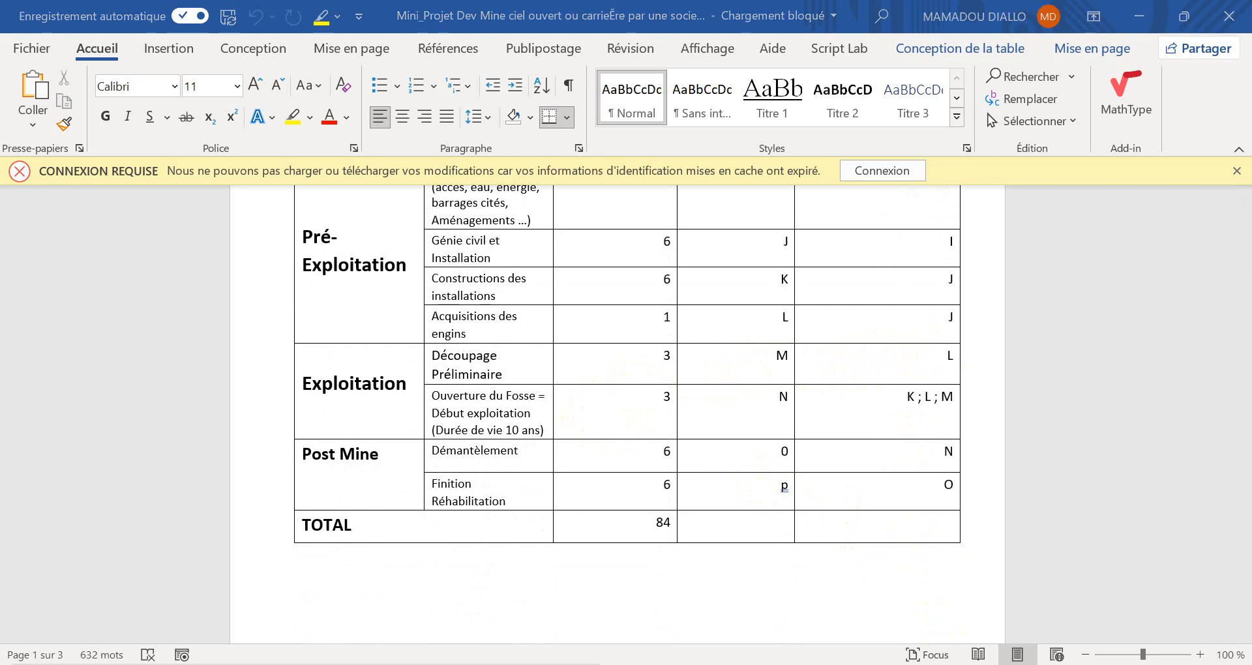
click(666, 521)
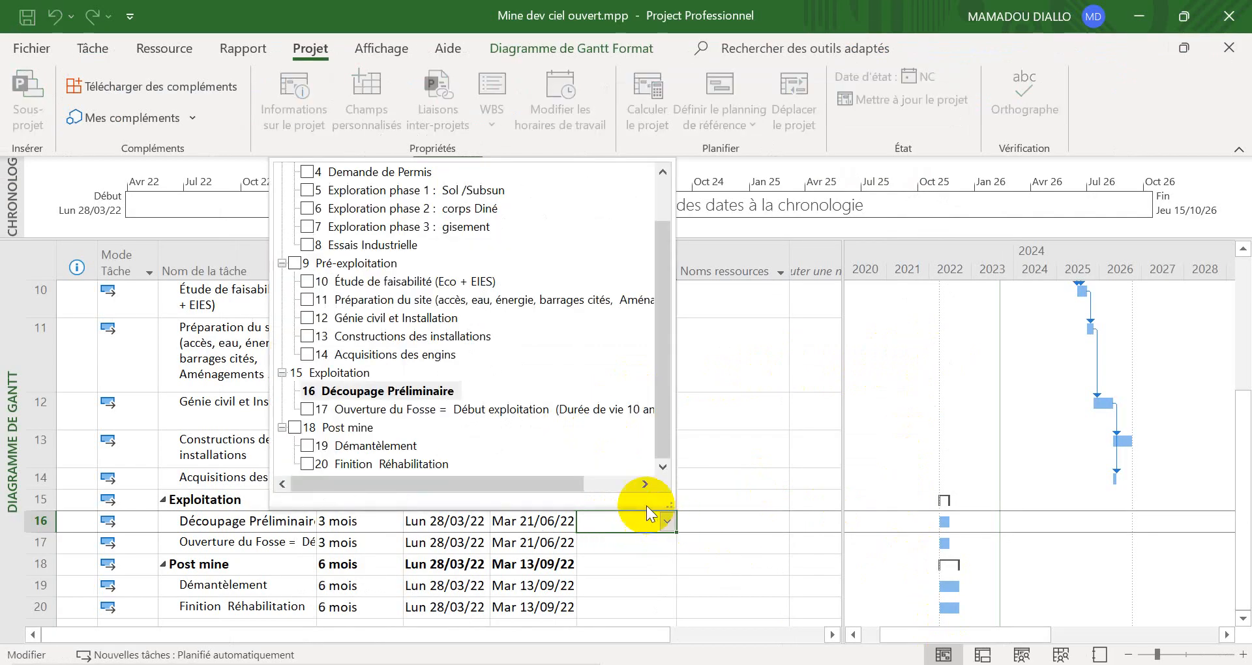
click(314, 355)
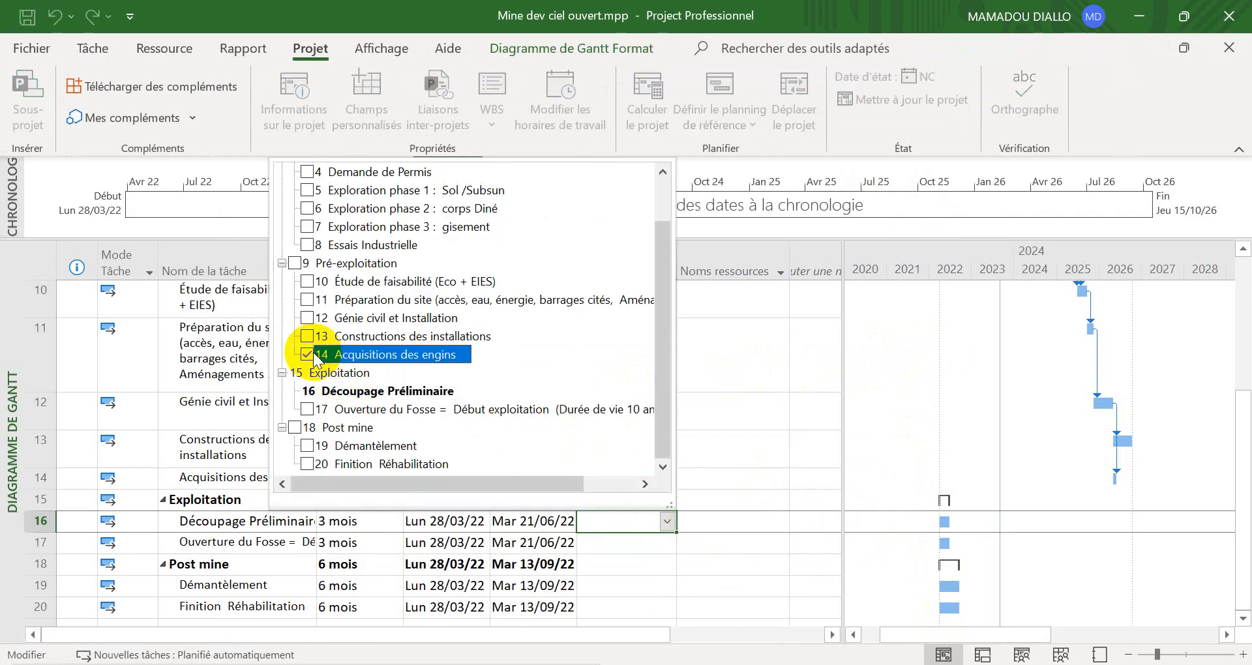
click(648, 575)
key(Return)
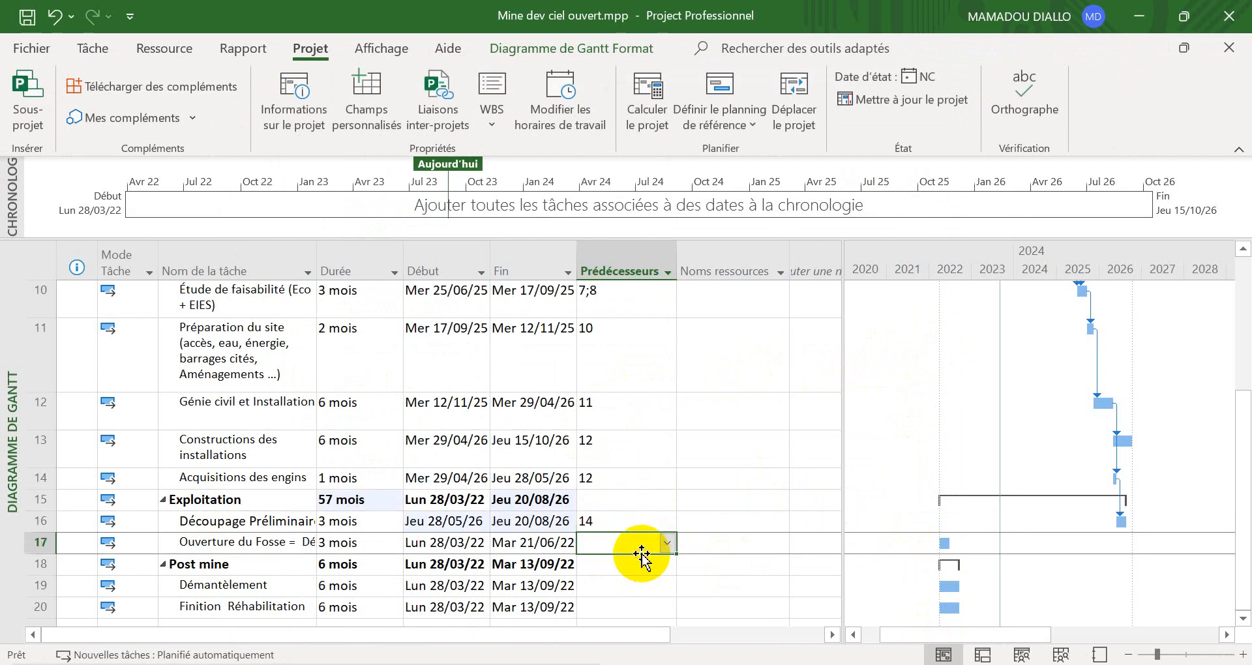
Step: Check Ouverture du Fosse in the Word table, then set its predecessors to 14;16 in the Project plan
key(alt+Tab)
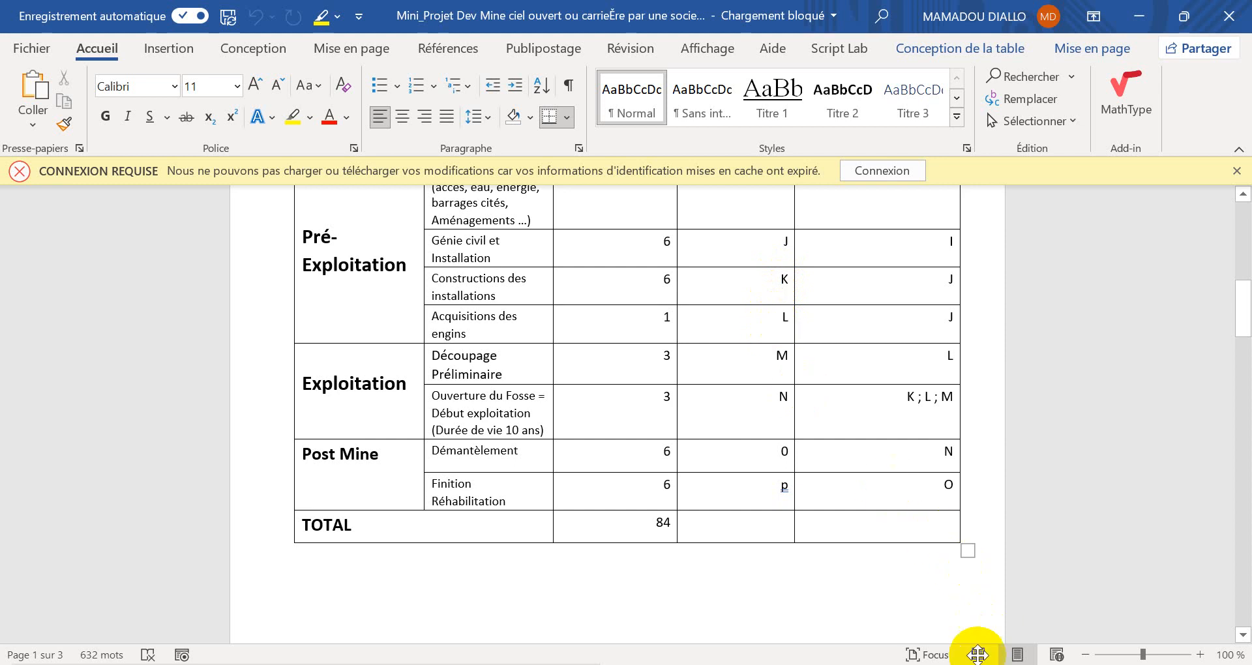
click(946, 664)
click(663, 543)
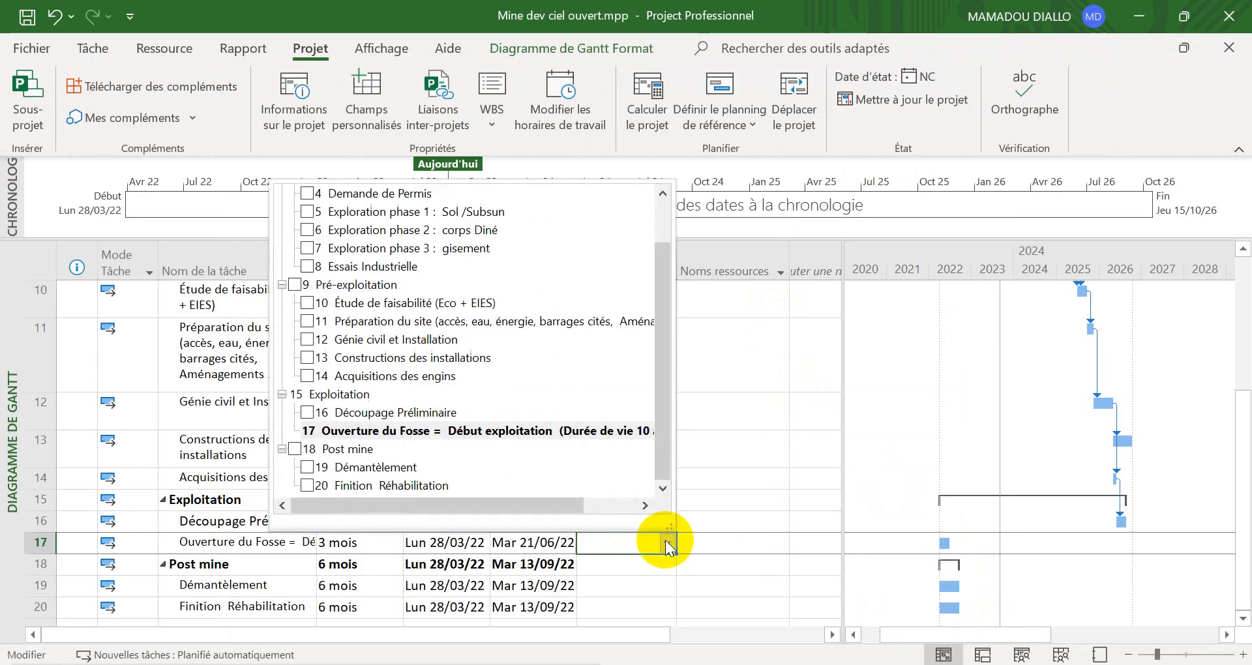
click(307, 376)
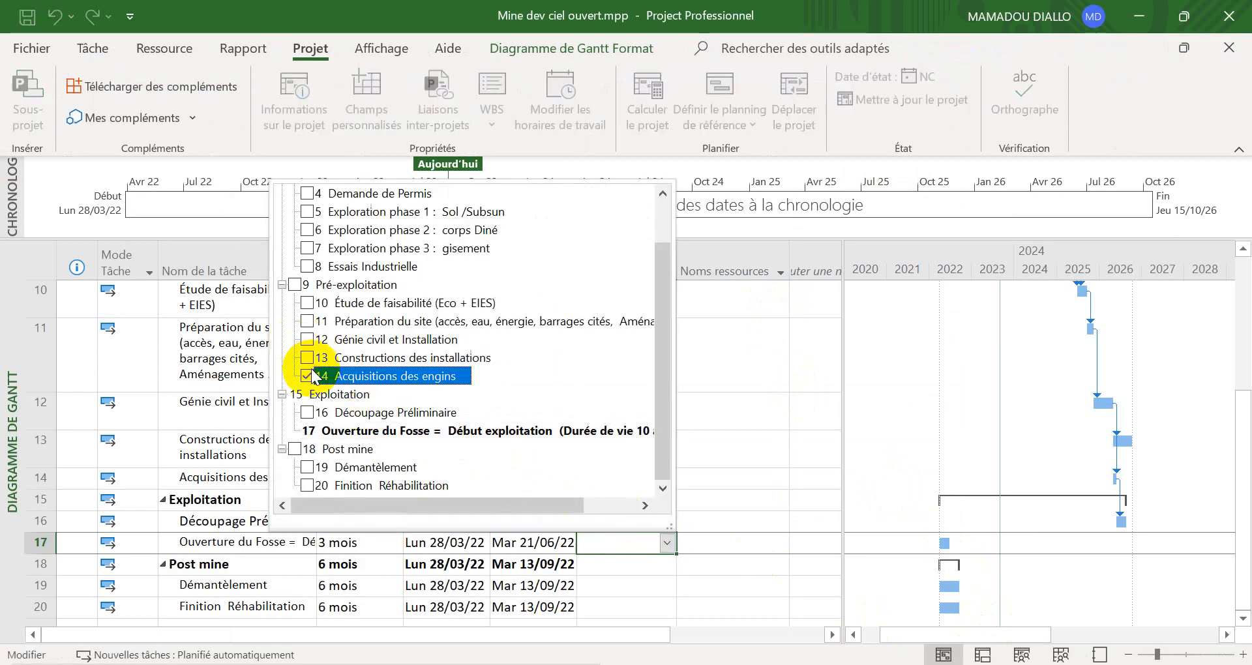
click(307, 412)
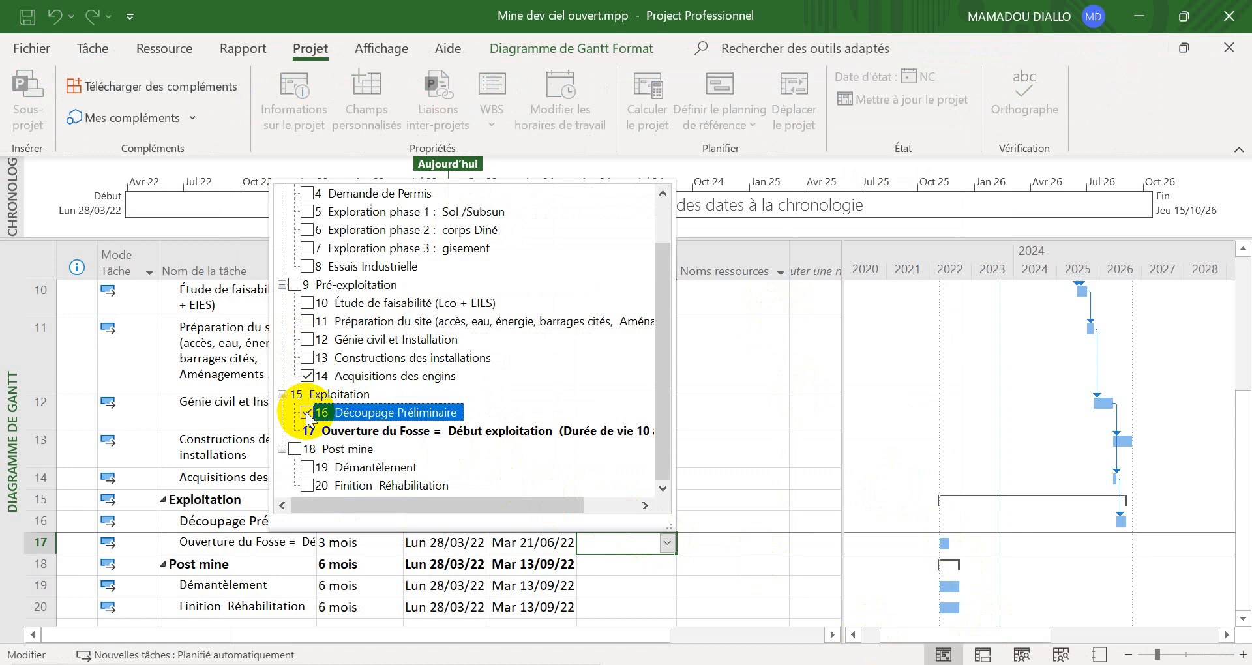
click(651, 601)
Step: Add task 13, Constructions des installations, to the predecessors of Ouverture du Fosse
scroll(713, 603, down, 2)
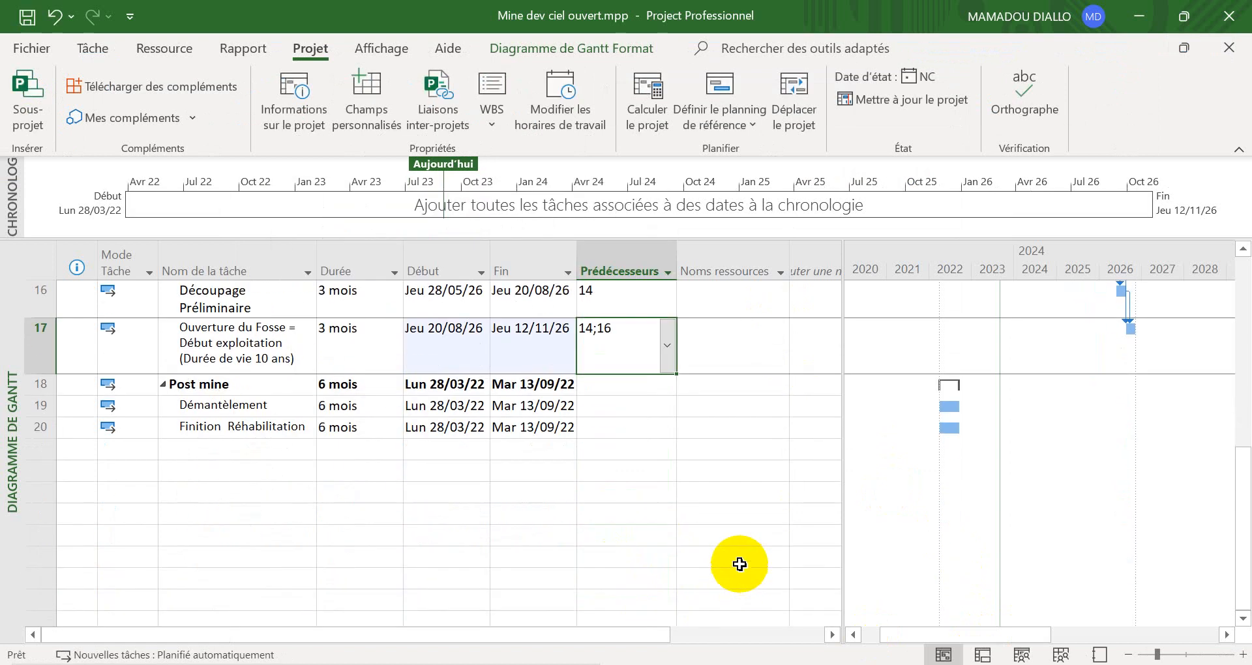
scroll(735, 567, up, 1)
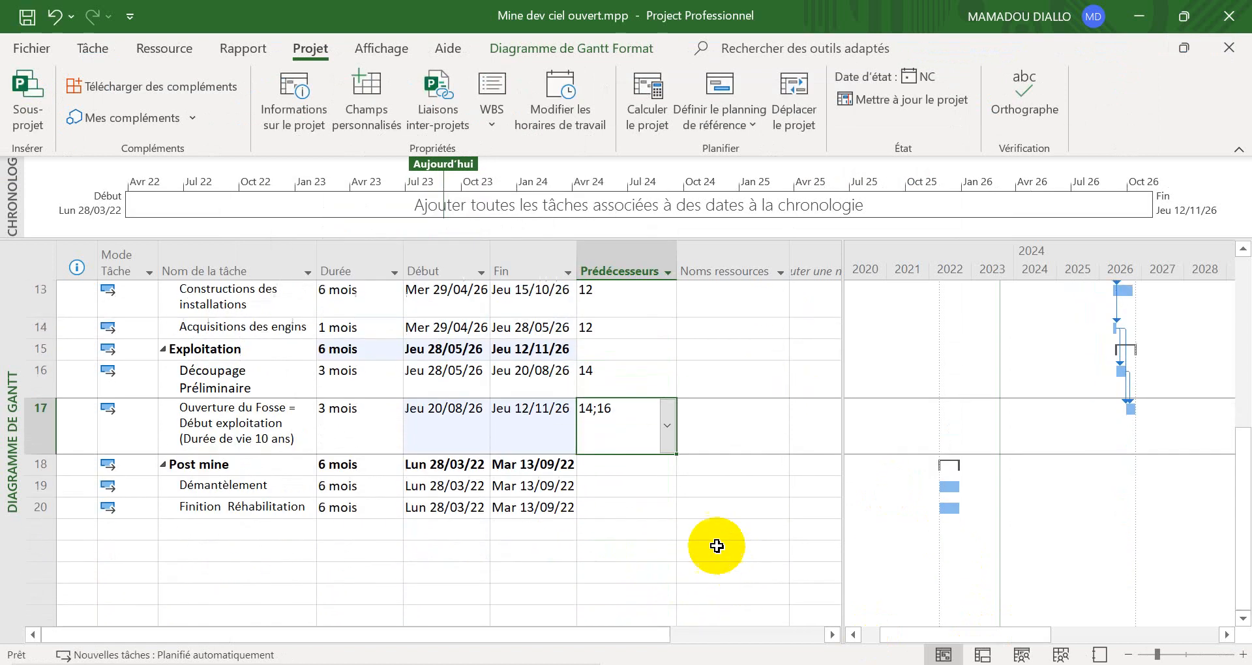
click(673, 435)
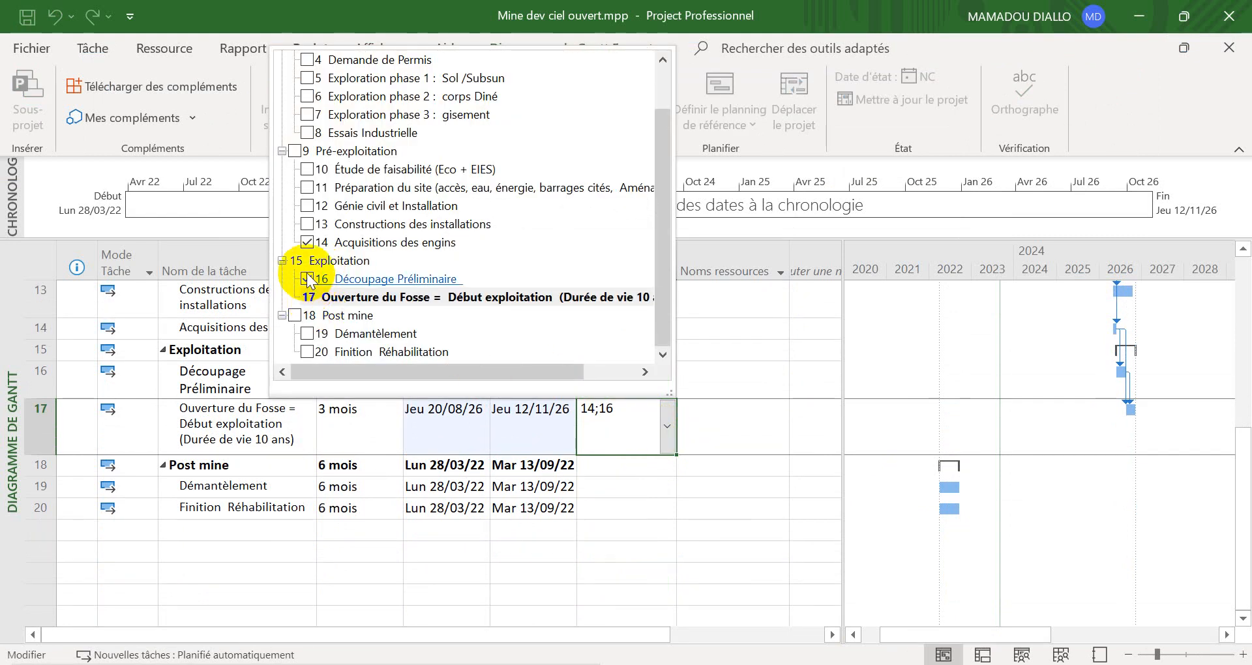
click(305, 225)
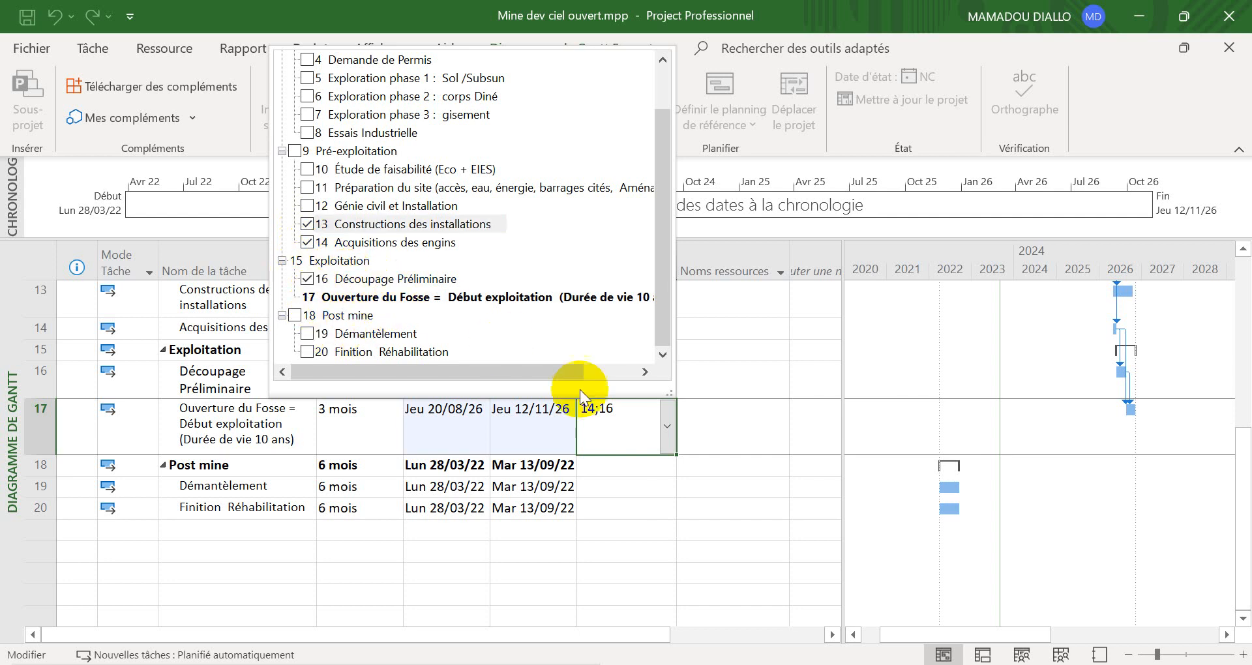
click(627, 472)
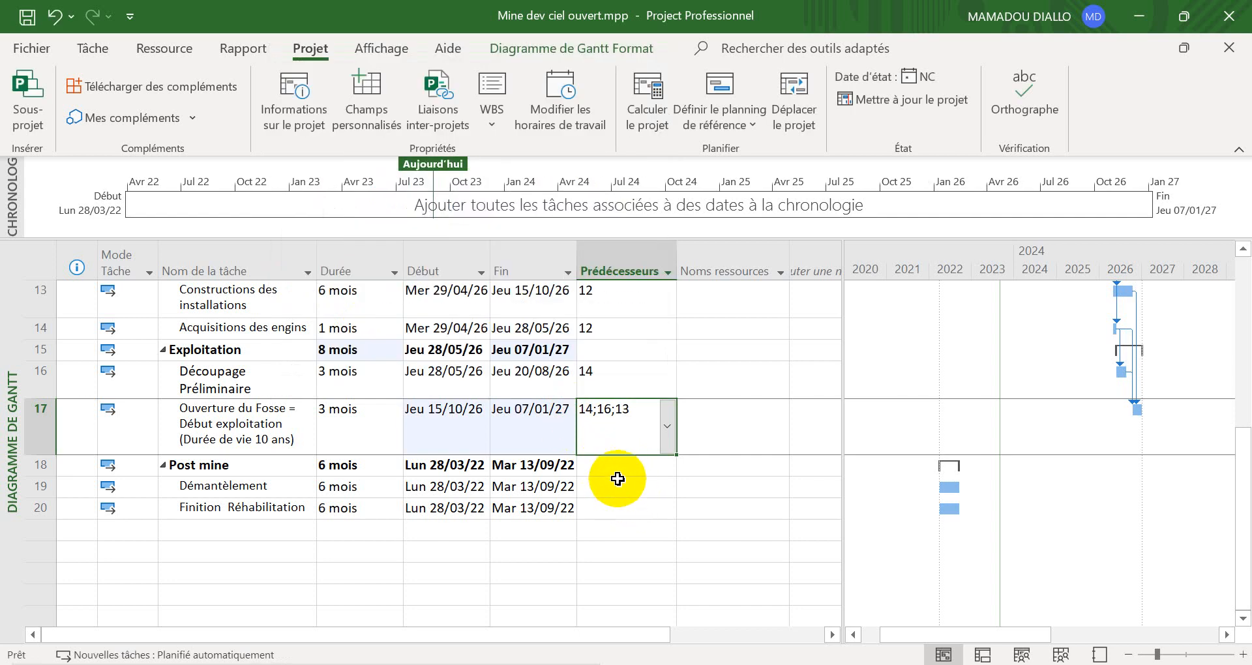
Step: Check Démantèlement in the Word table, then set its predecessor to task 17 in the Project plan
click(620, 487)
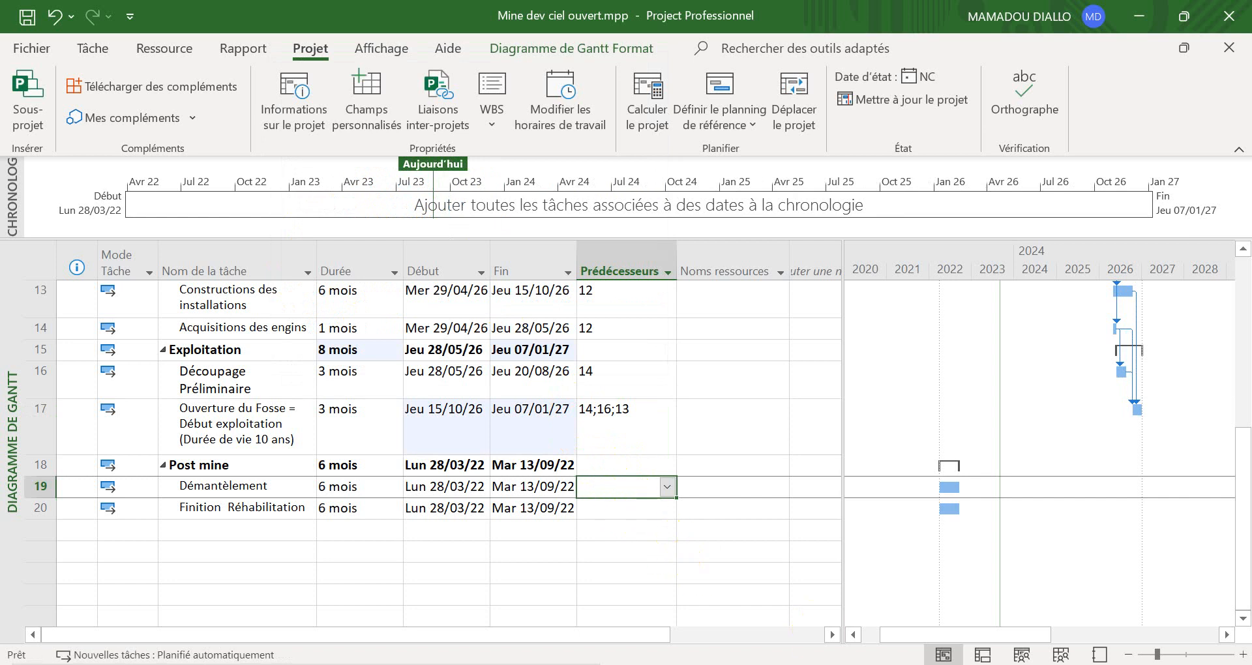
key(alt+Tab)
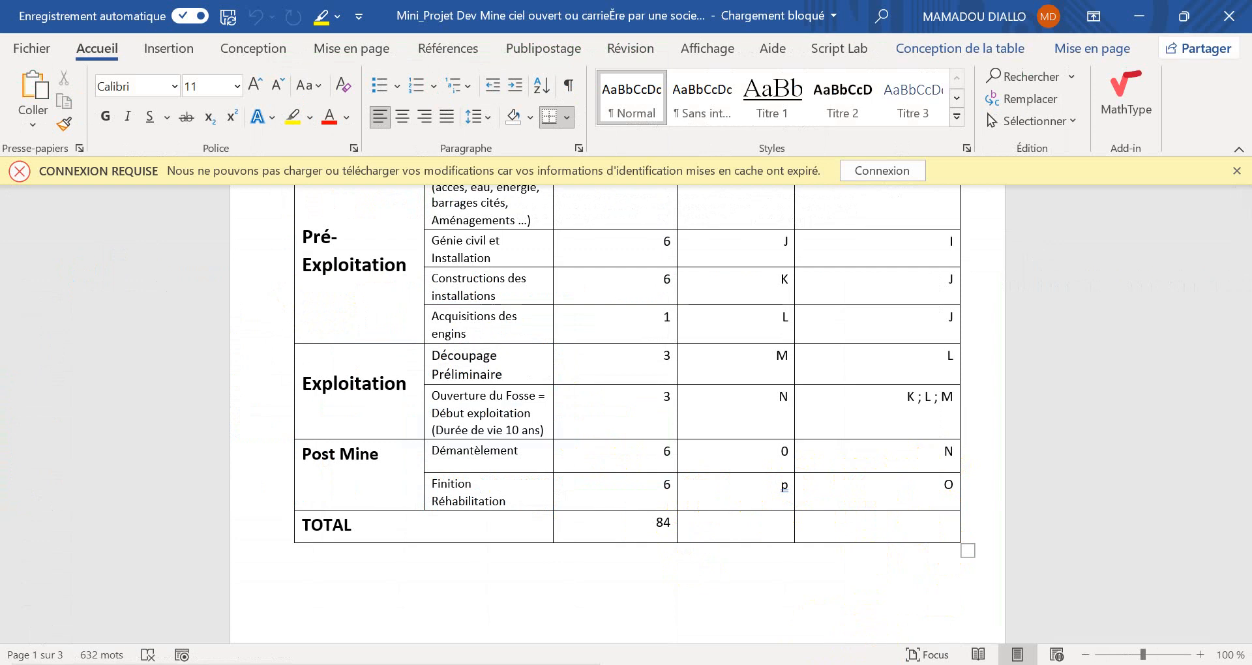
key(alt+Tab)
click(666, 487)
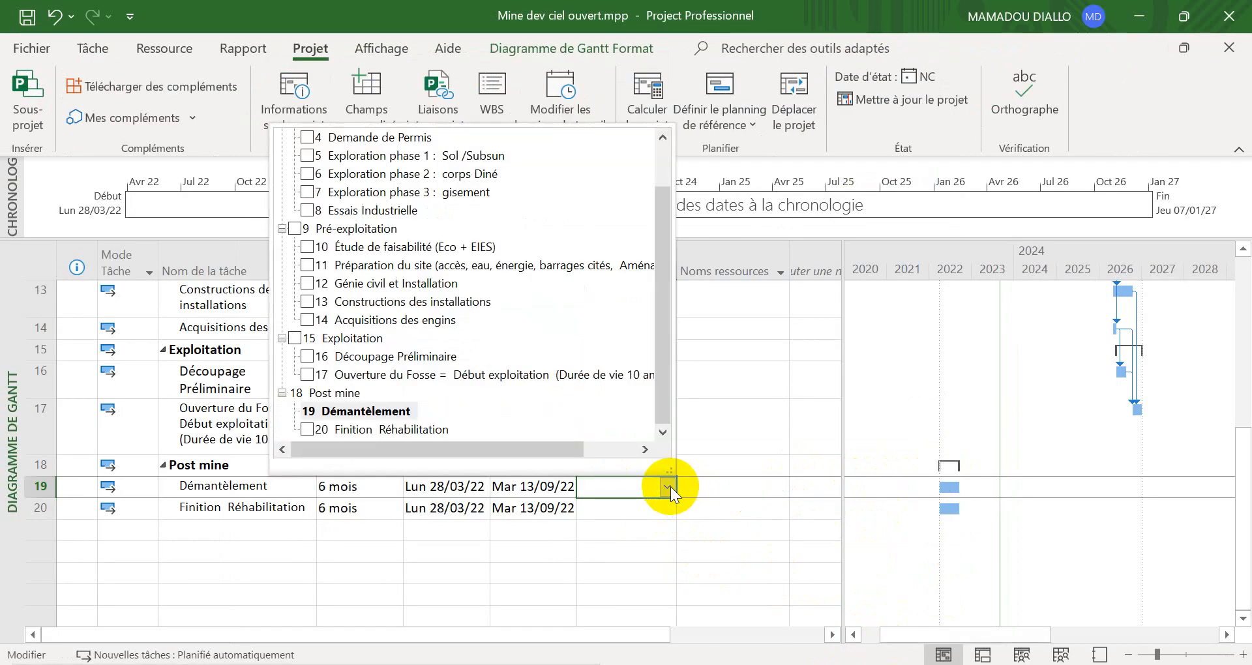
click(308, 375)
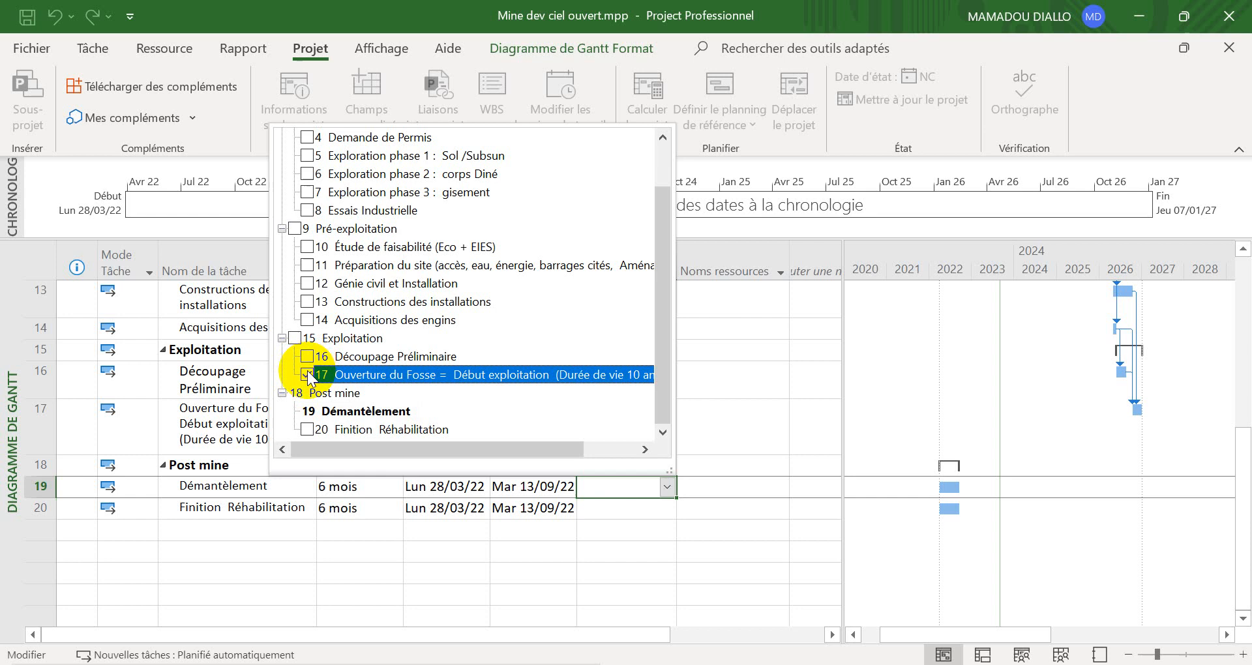
click(596, 562)
Step: Check Finition Réhabilitation in the Word table, then set its predecessor to task 19 in the Project plan
click(619, 509)
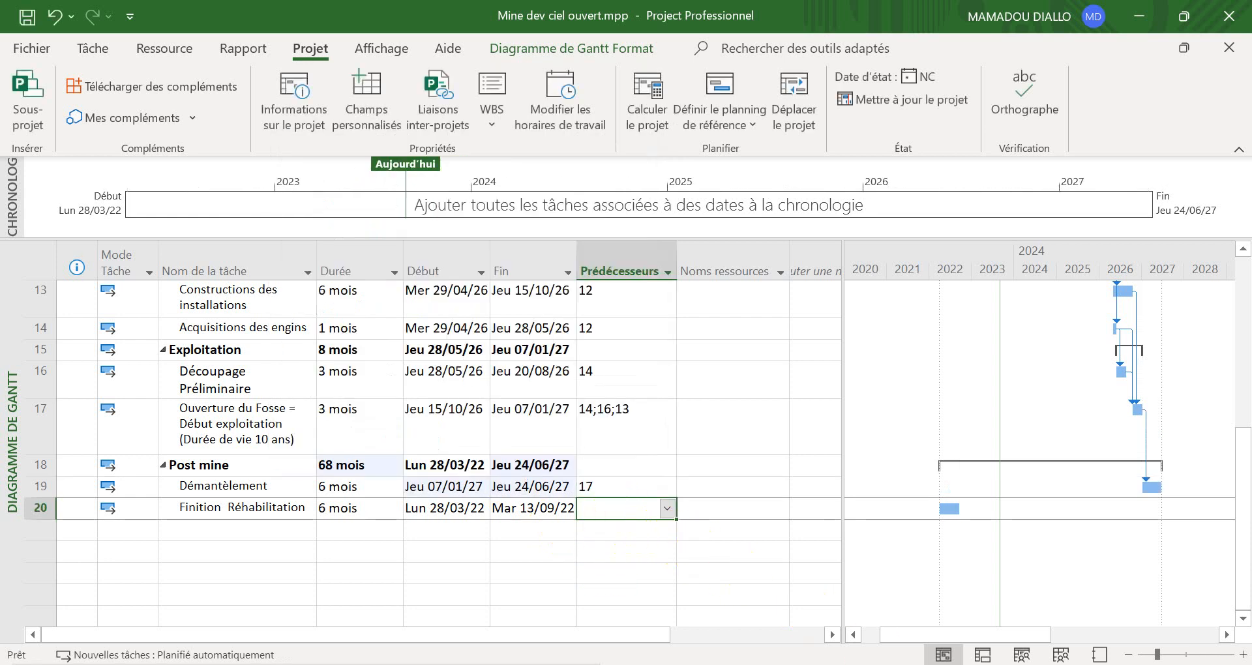
key(alt+Tab)
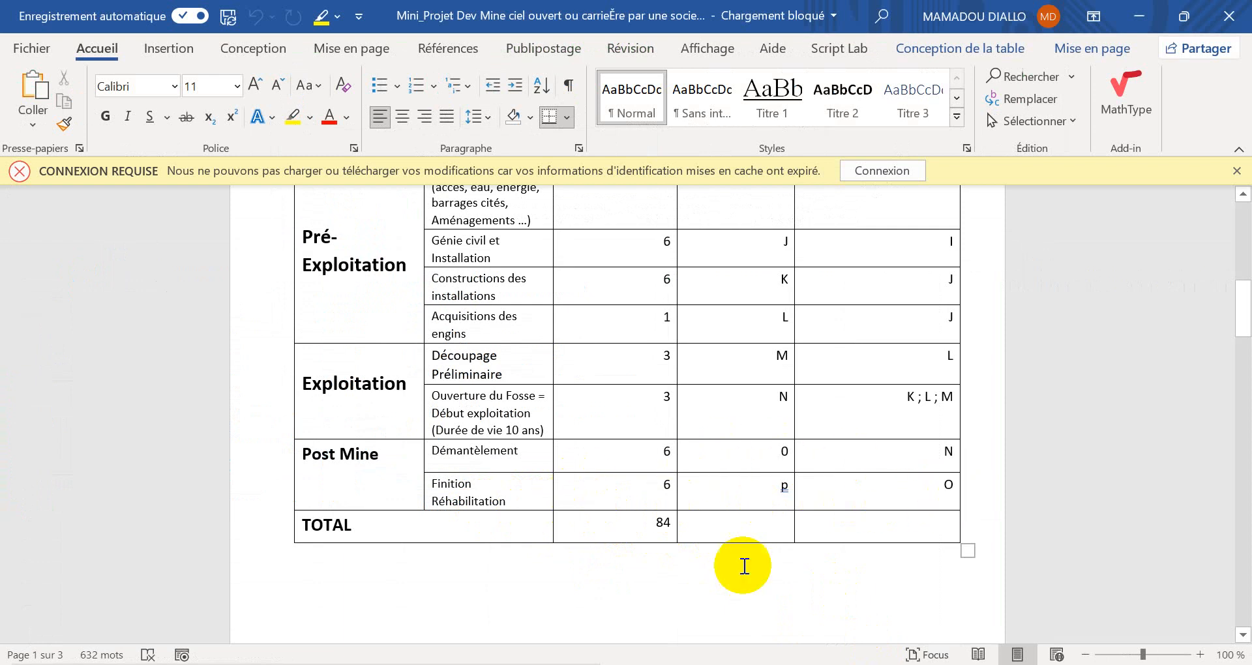
key(alt+Tab)
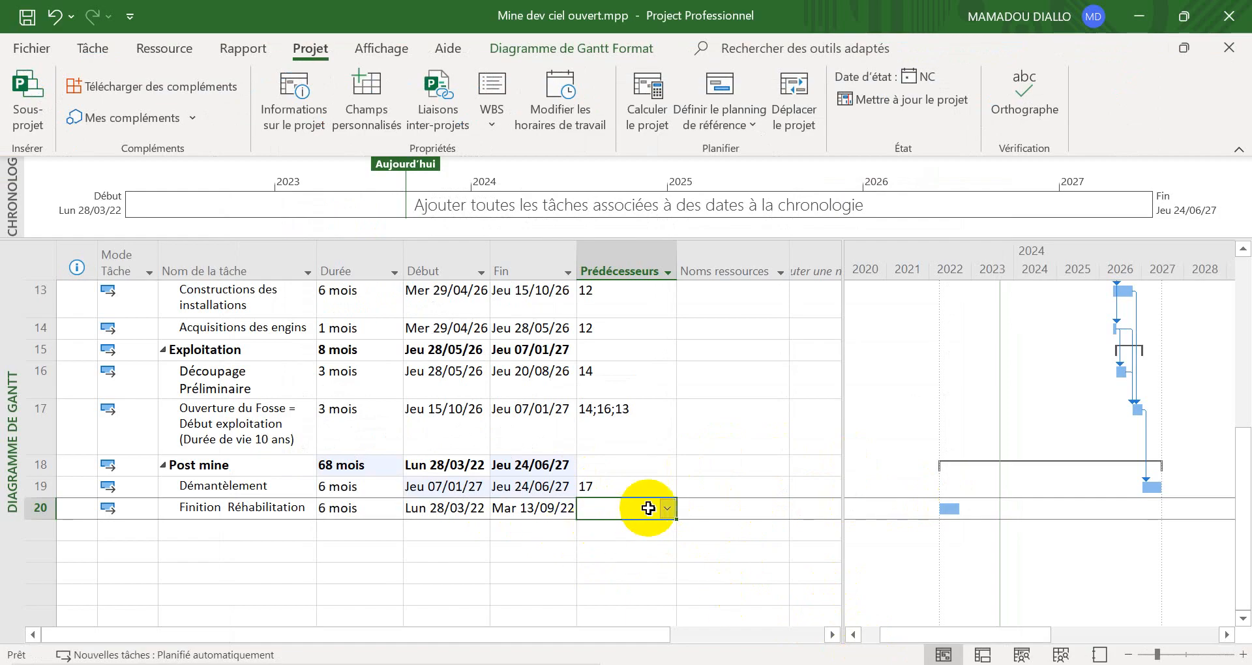
click(669, 509)
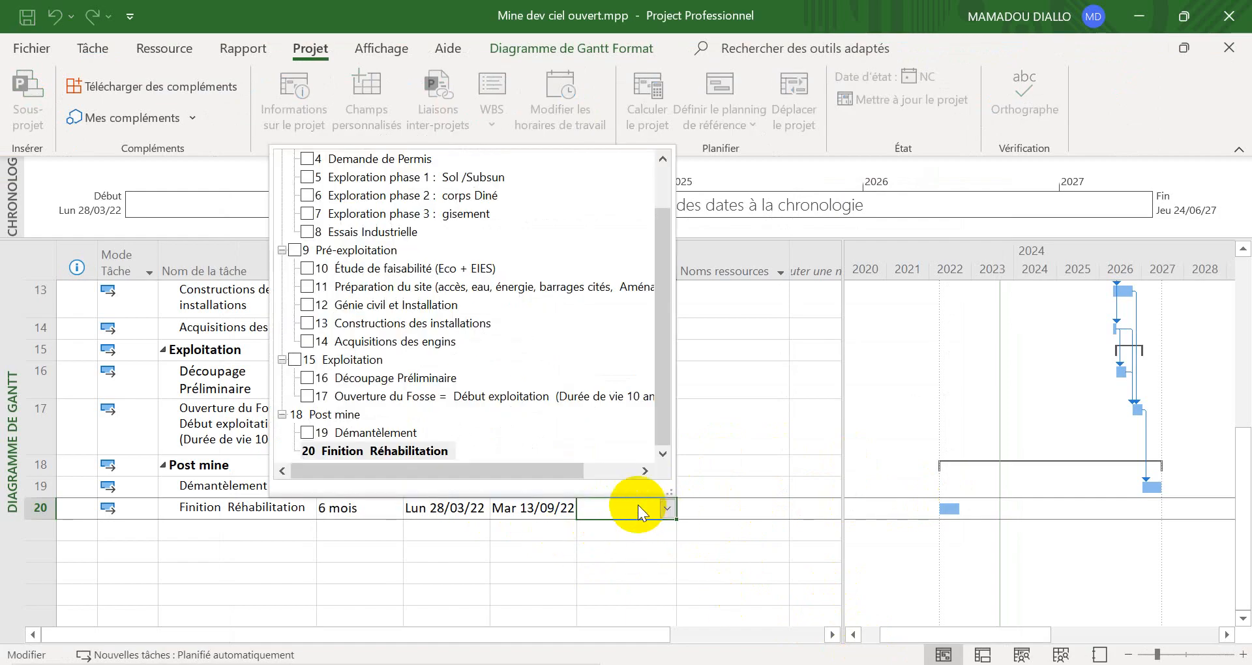
click(310, 434)
click(515, 553)
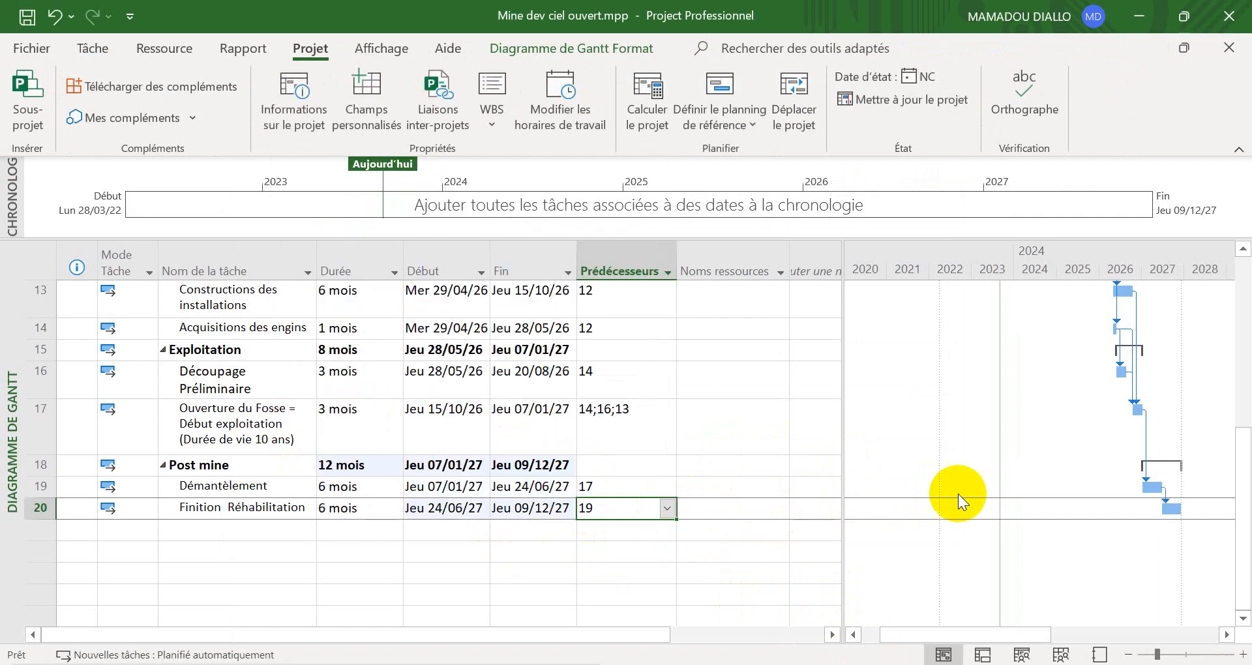
Step: Widen the Gantt chart area and set its timescale to years divided into half-years, showing the Exploration bars
drag(842, 407, 679, 437)
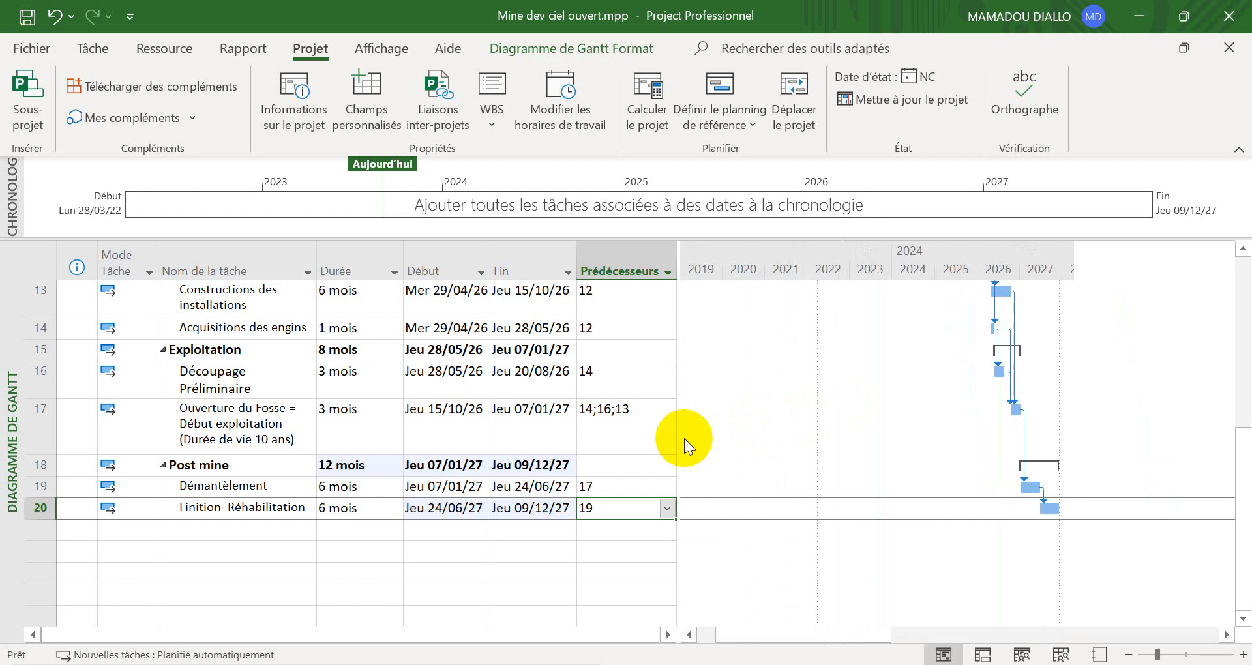
click(1243, 654)
click(1242, 654)
click(1243, 654)
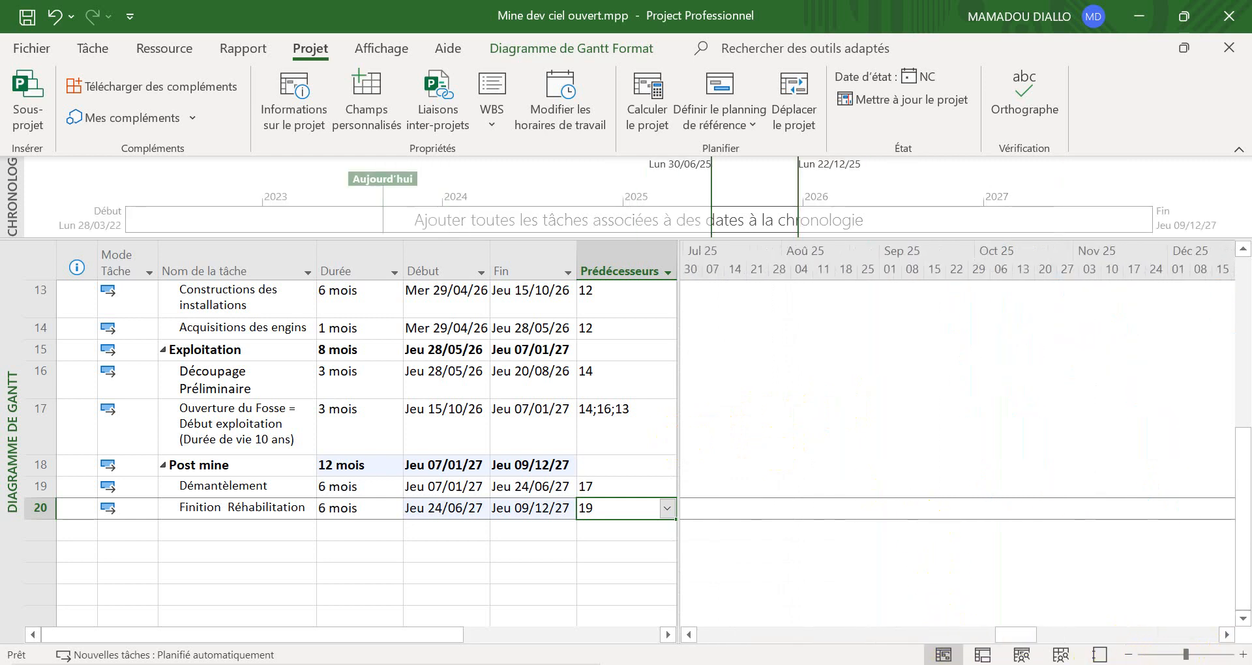
scroll(979, 510, up, 4)
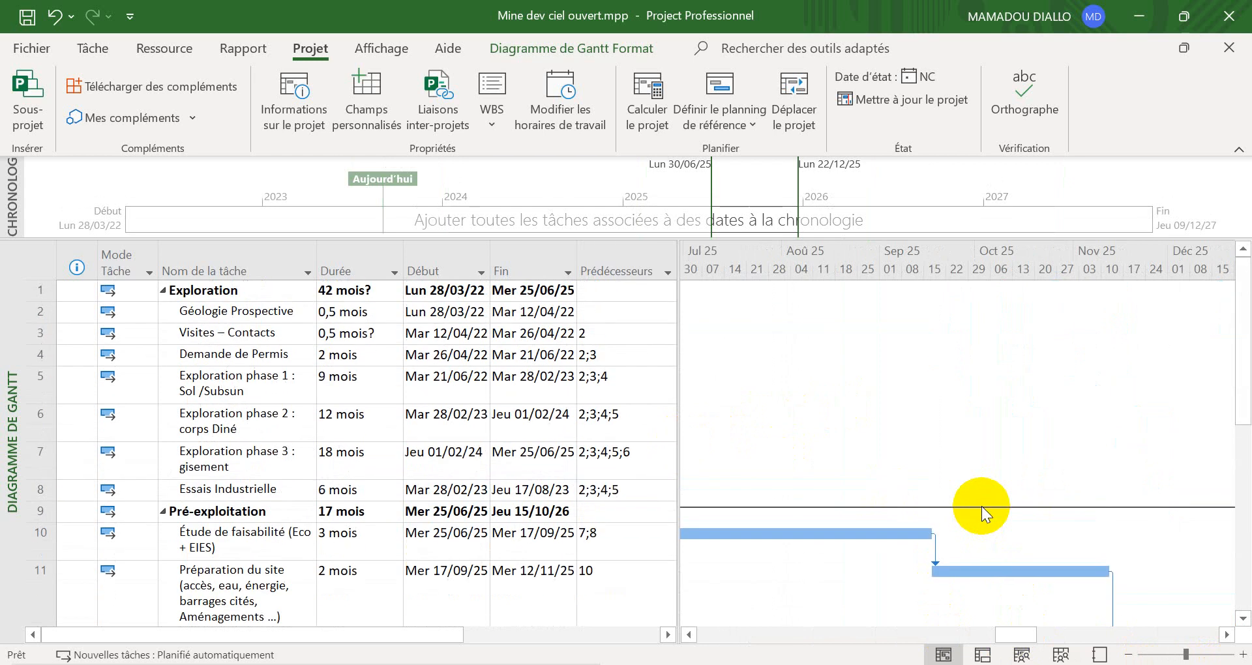
click(689, 634)
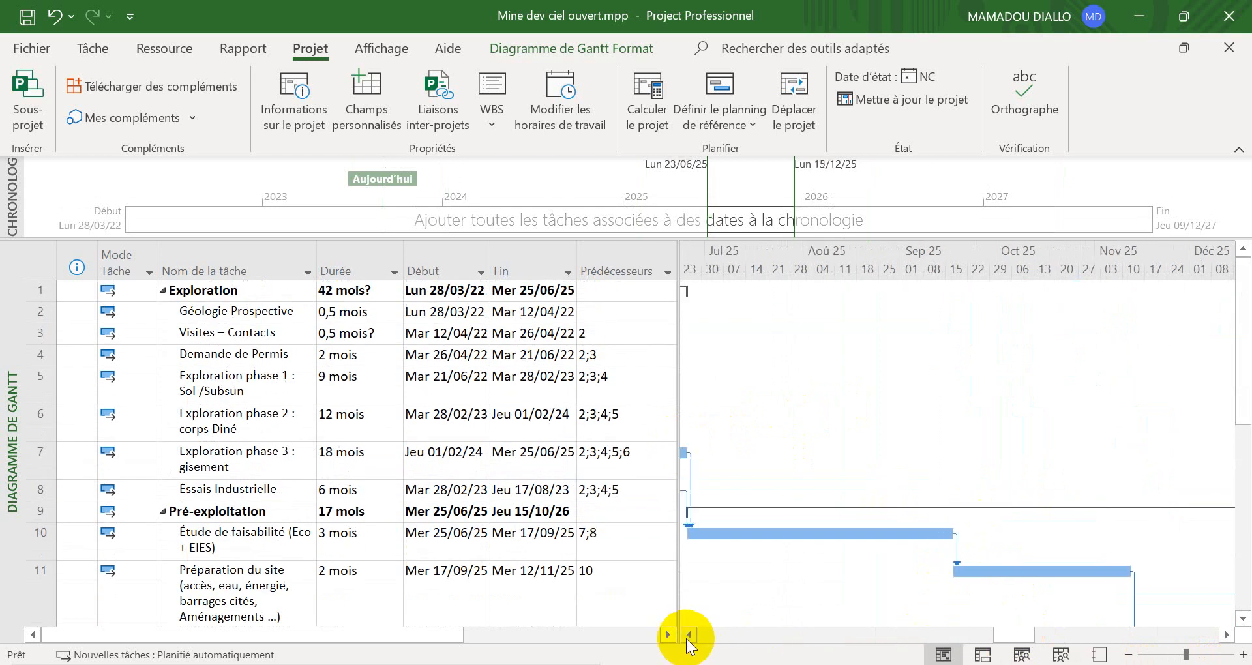
drag(689, 634, 689, 635)
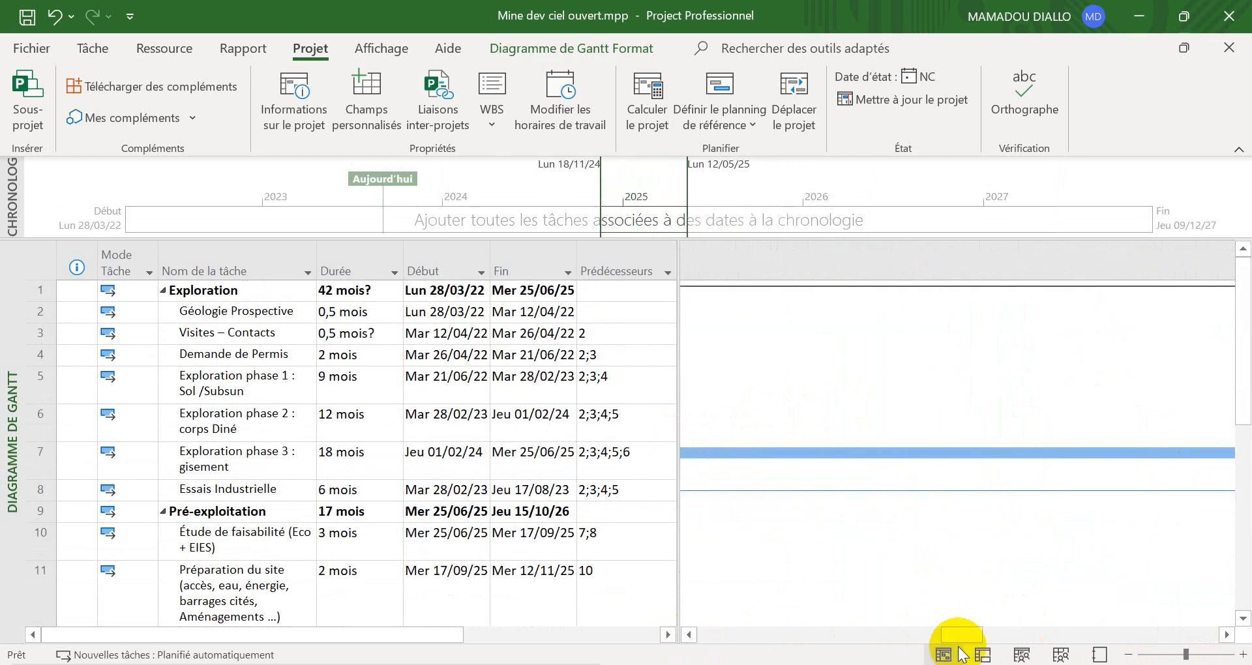
click(1128, 653)
click(1127, 653)
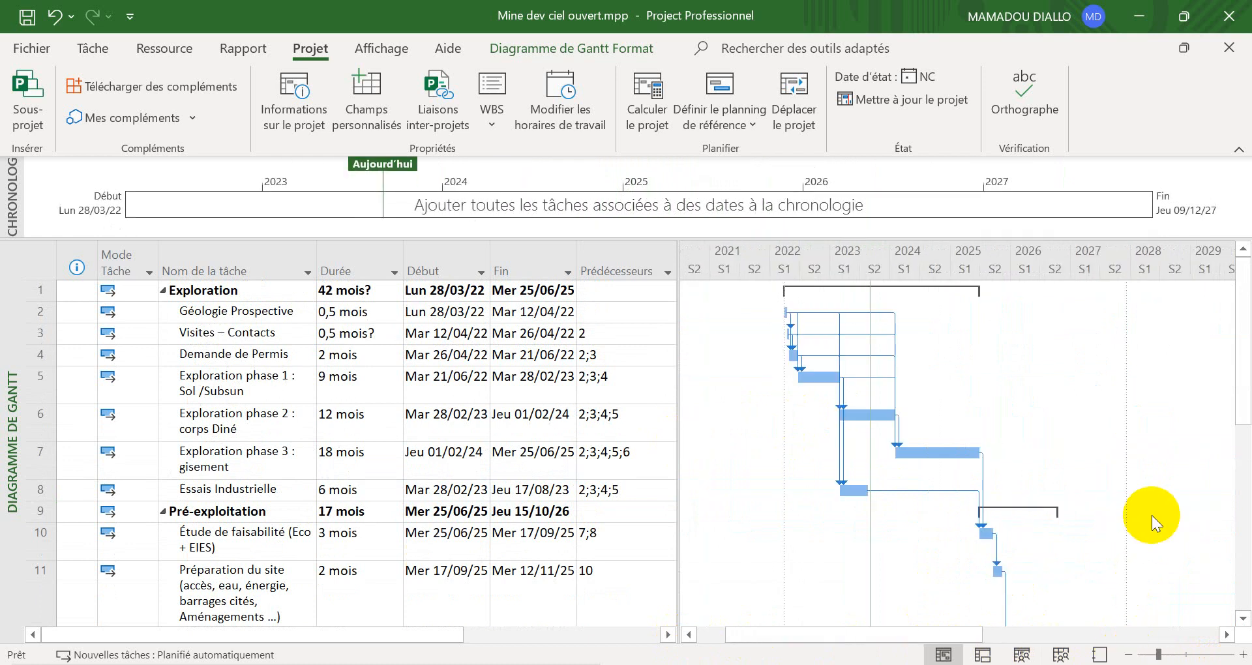
Step: Review the linked task bars, dates and predecessors across the whole Gantt chart, from Exploration to Post mine
scroll(1151, 515, down, 2)
scroll(1152, 515, down, 5)
scroll(1152, 515, up, 6)
scroll(1151, 515, down, 5)
scroll(1151, 515, up, 4)
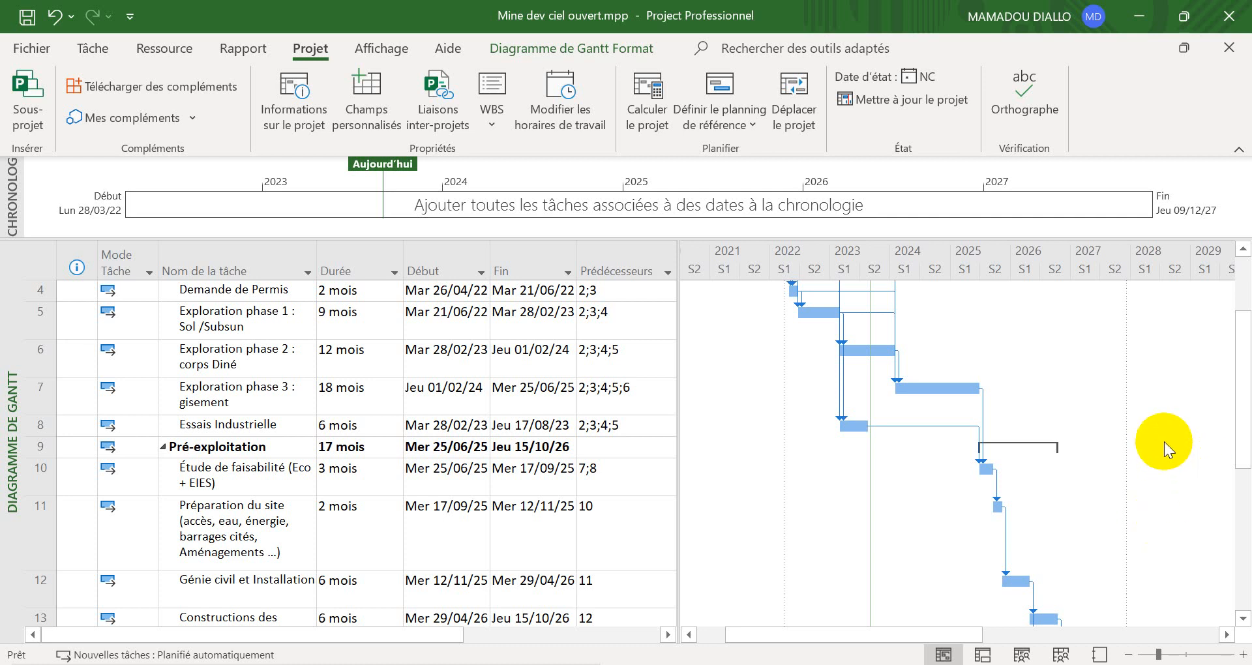
scroll(1164, 441, down, 5)
scroll(1163, 440, up, 6)
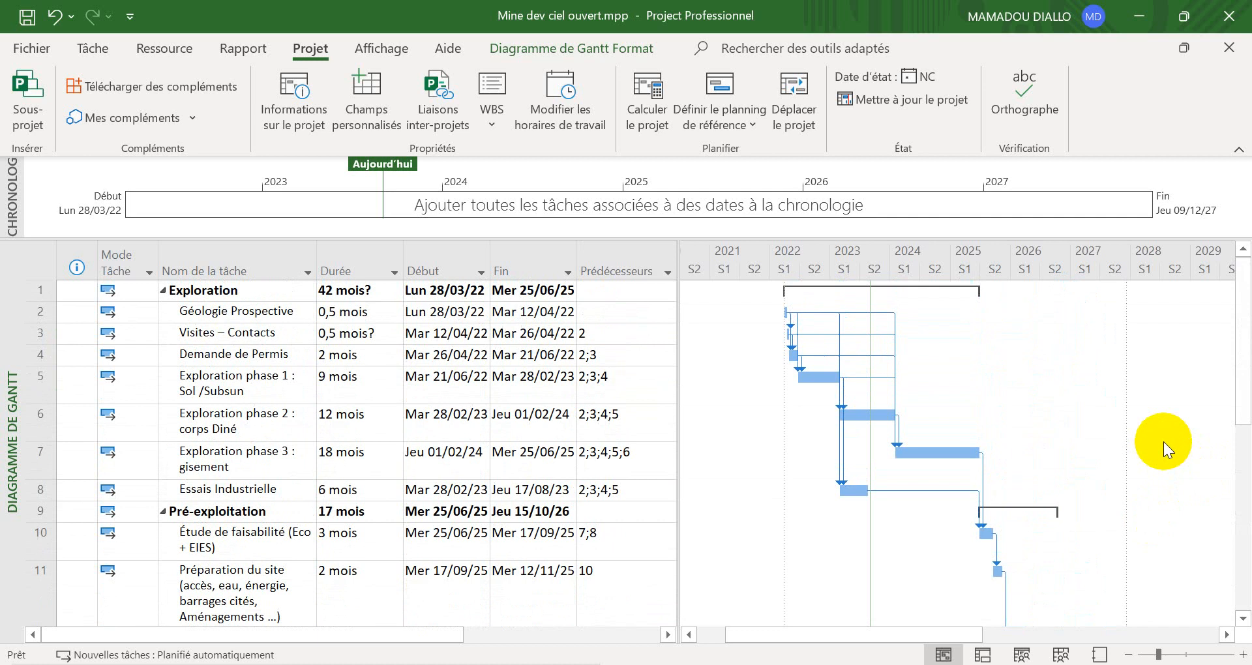
scroll(1163, 441, down, 8)
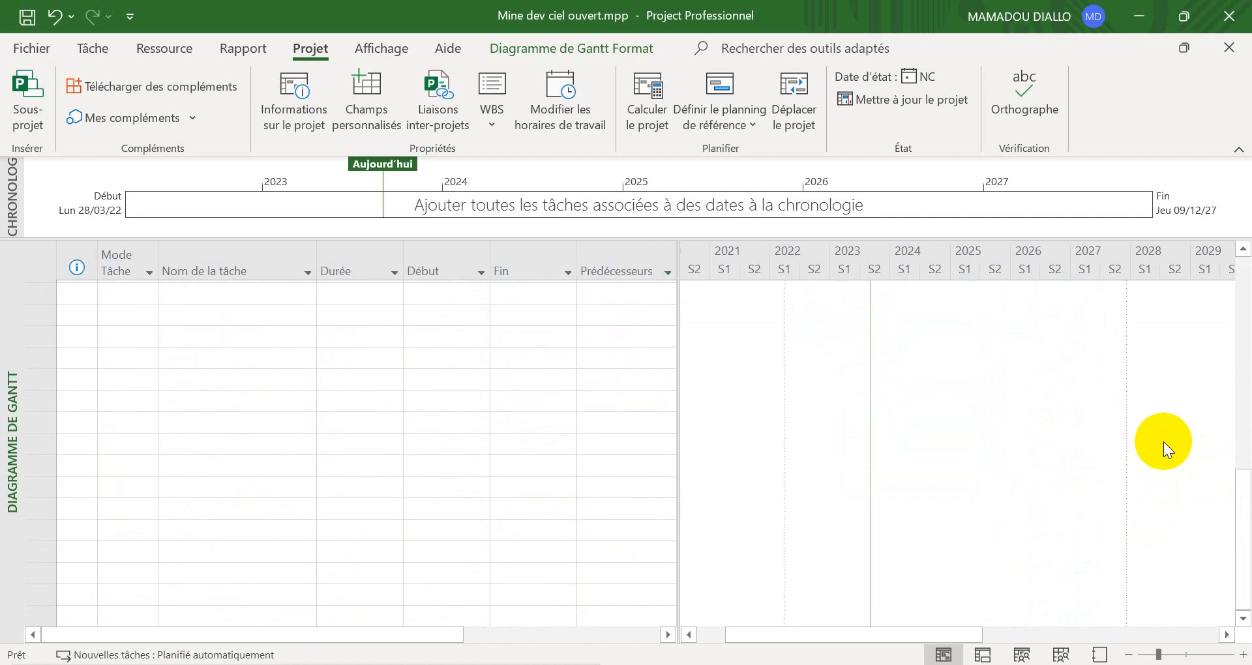
scroll(1163, 440, up, 8)
scroll(1163, 441, down, 2)
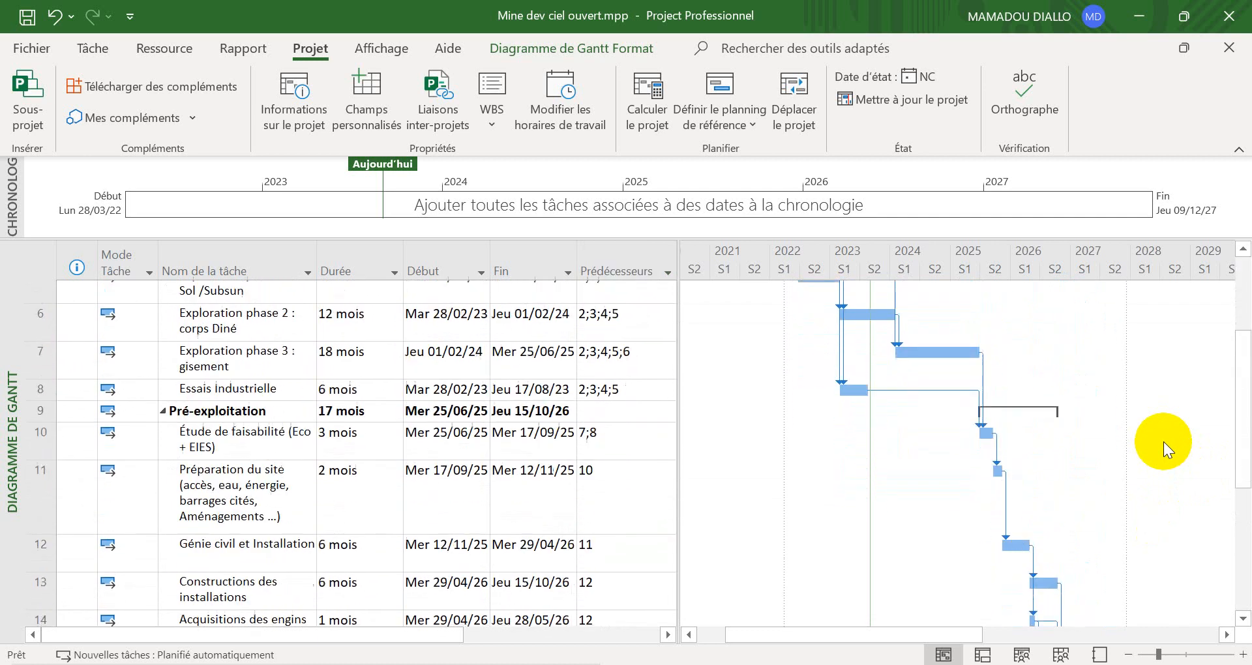
scroll(1163, 441, up, 2)
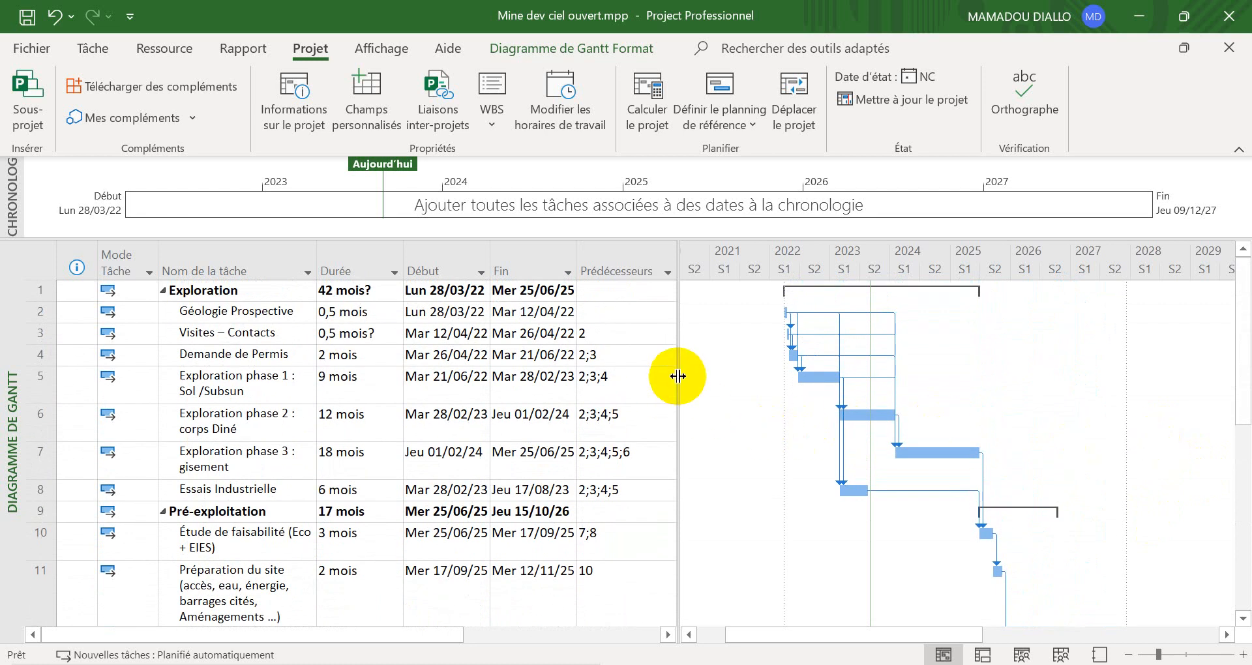
Step: Widen the task table until the Noms ressources column shows, and save the project file
drag(678, 376, 782, 390)
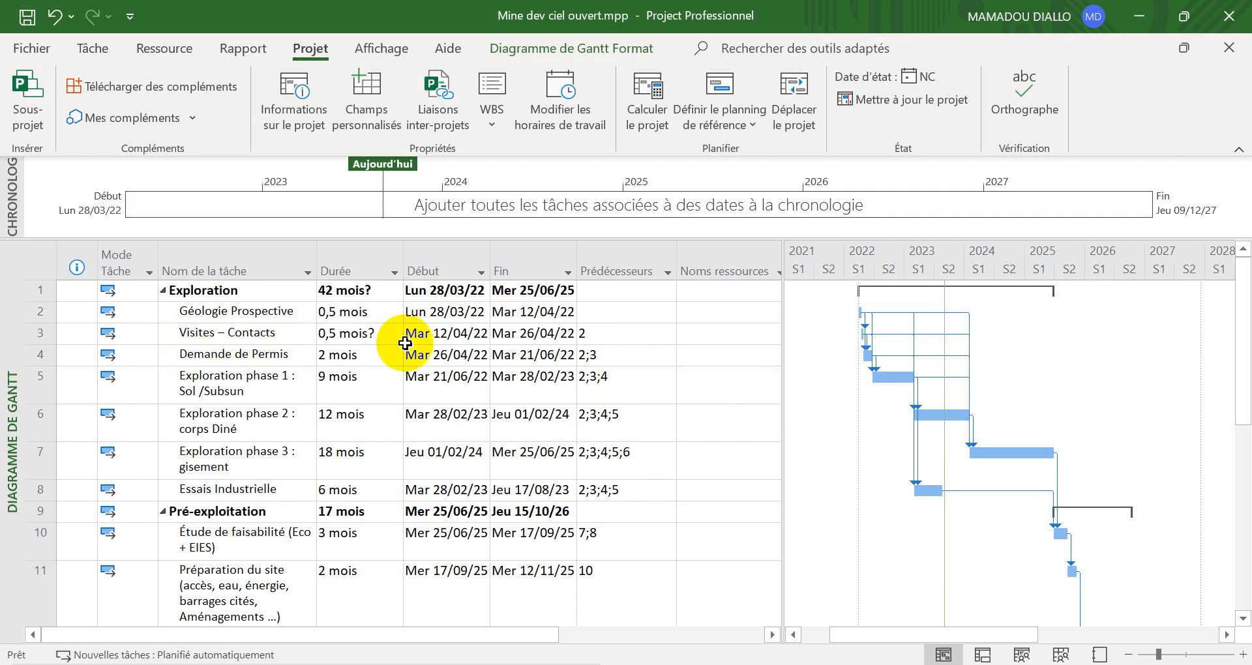
click(626, 329)
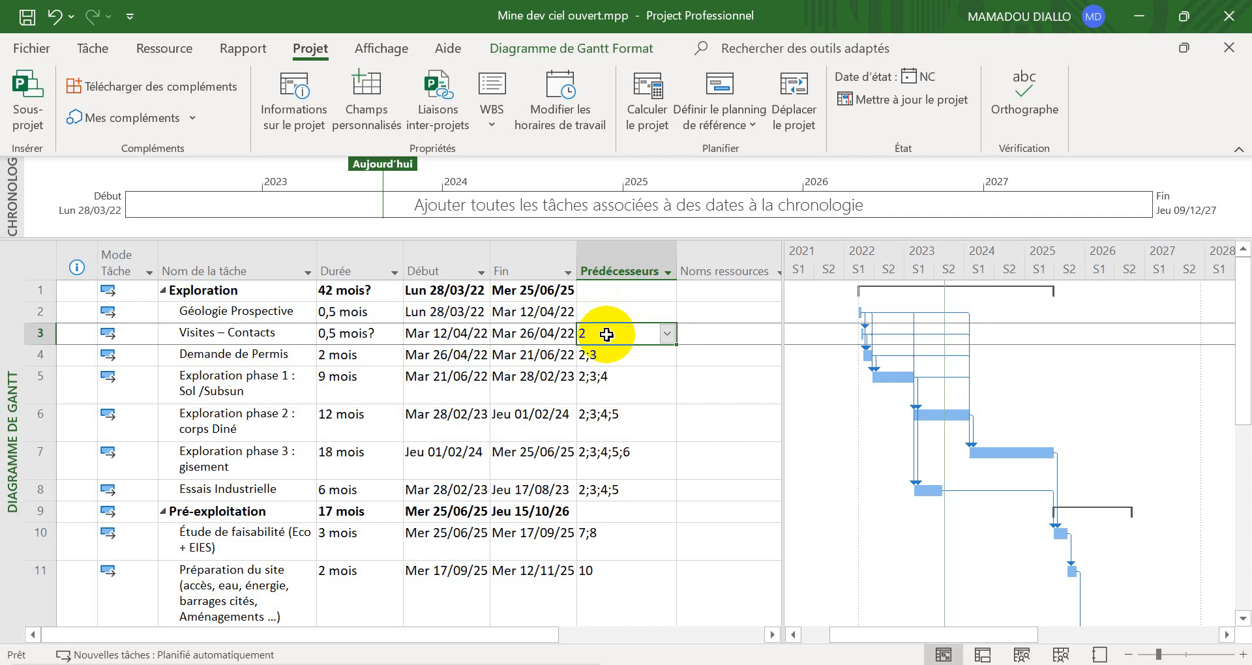
key(ctrl+s)
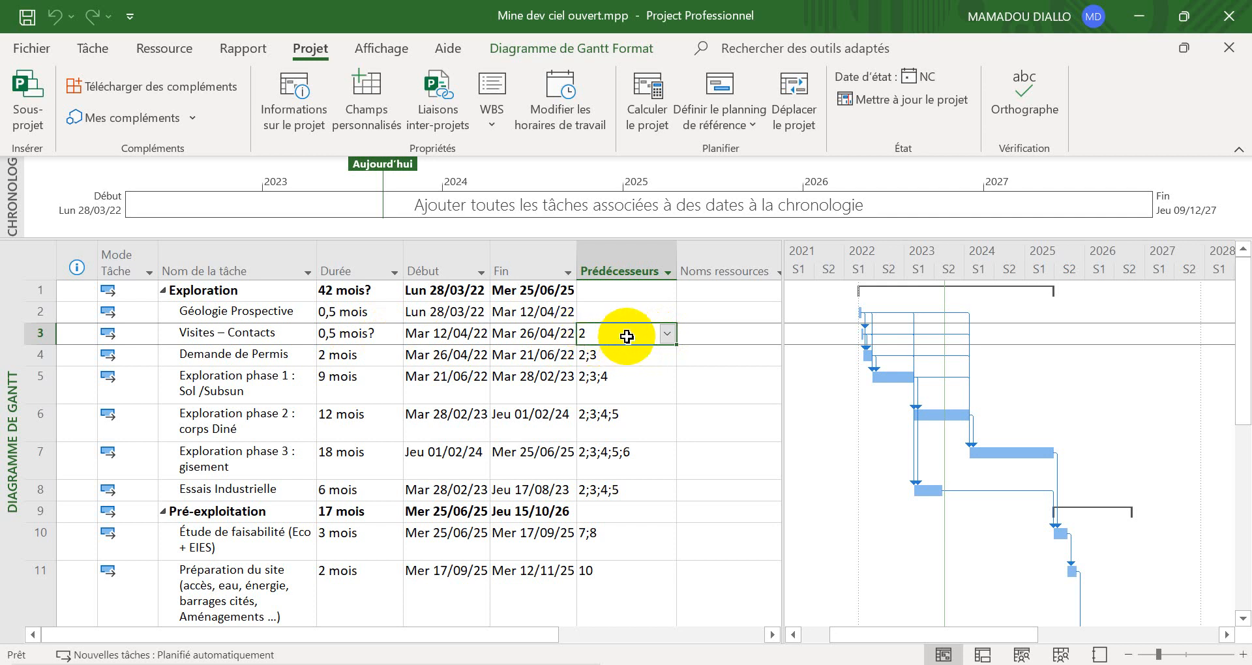
Step: Open the predecessor choices for Visites – Contacts to examine the available tasks, leaving the selection as it is
click(668, 334)
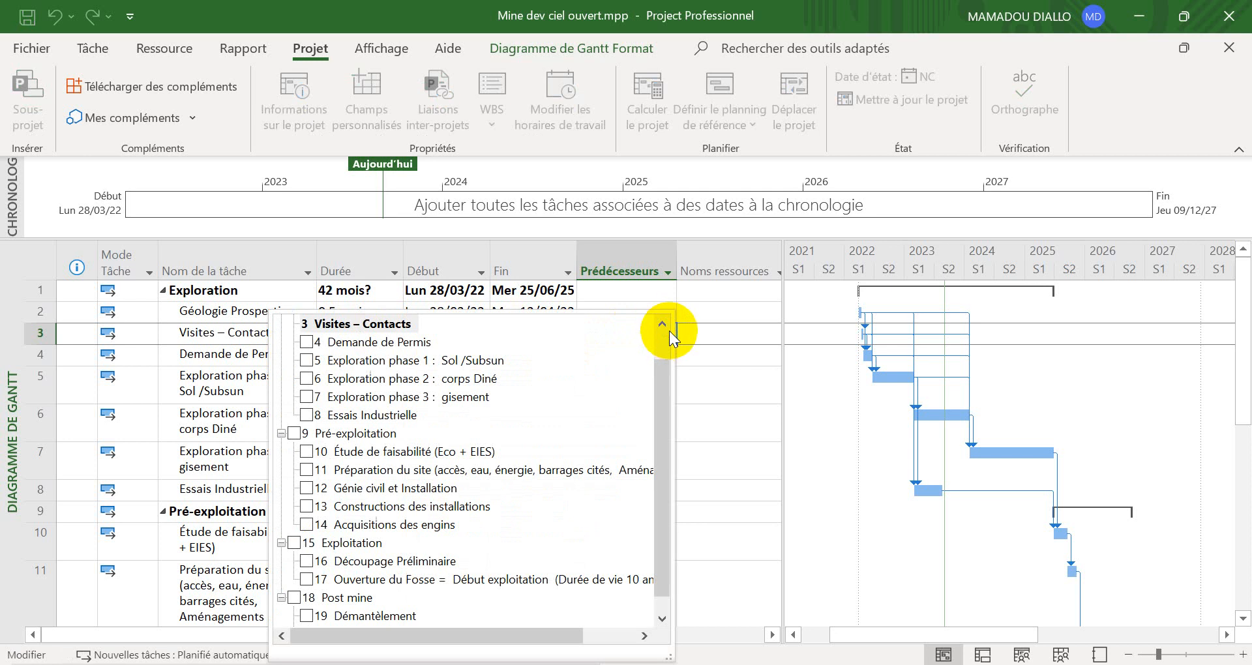
click(699, 334)
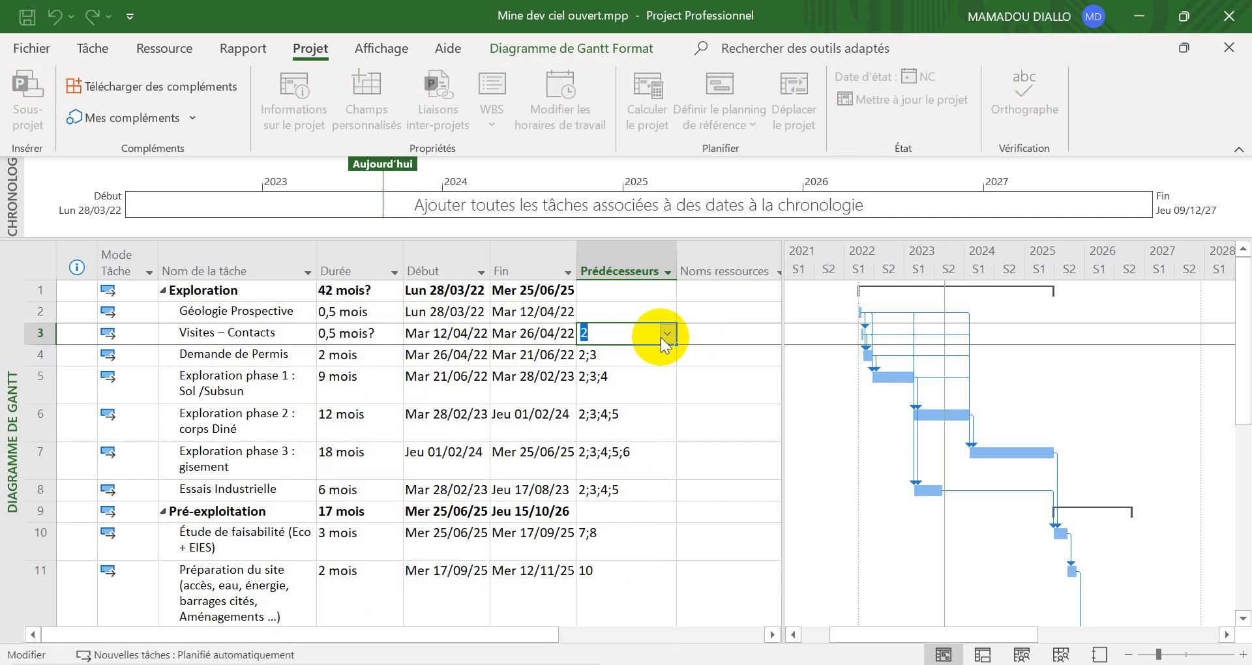
click(610, 334)
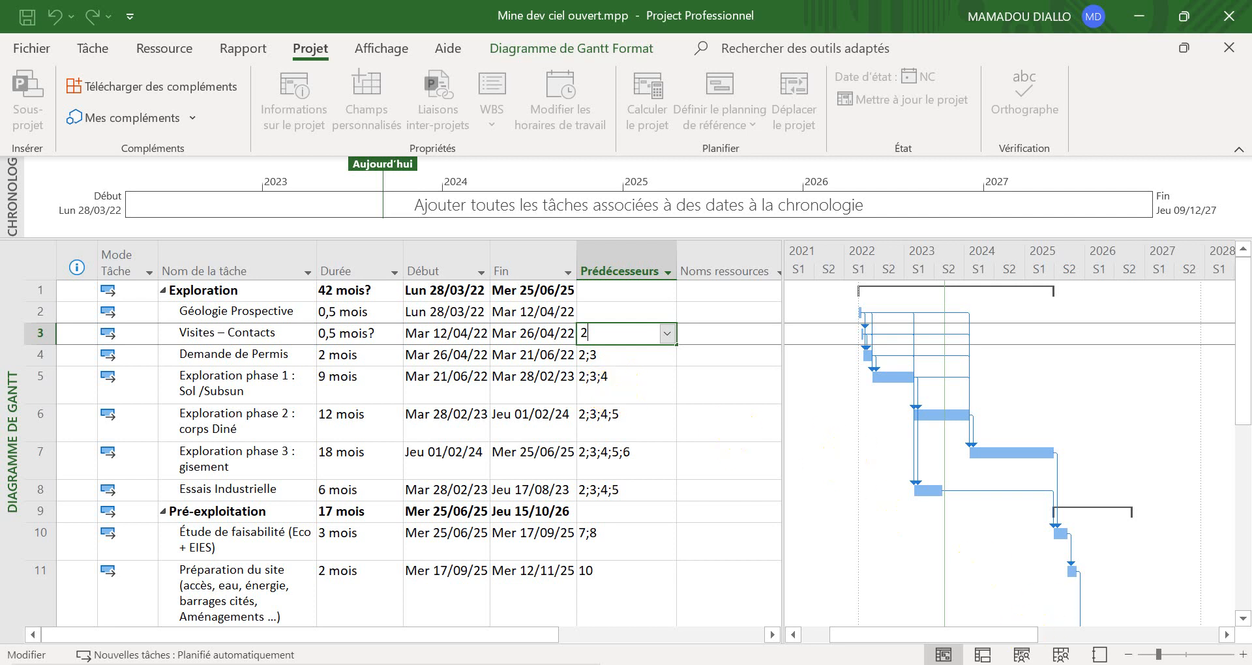
Step: Switch to the Google Meet call in Chrome to check the participants, then return to the Project plan
click(815, 664)
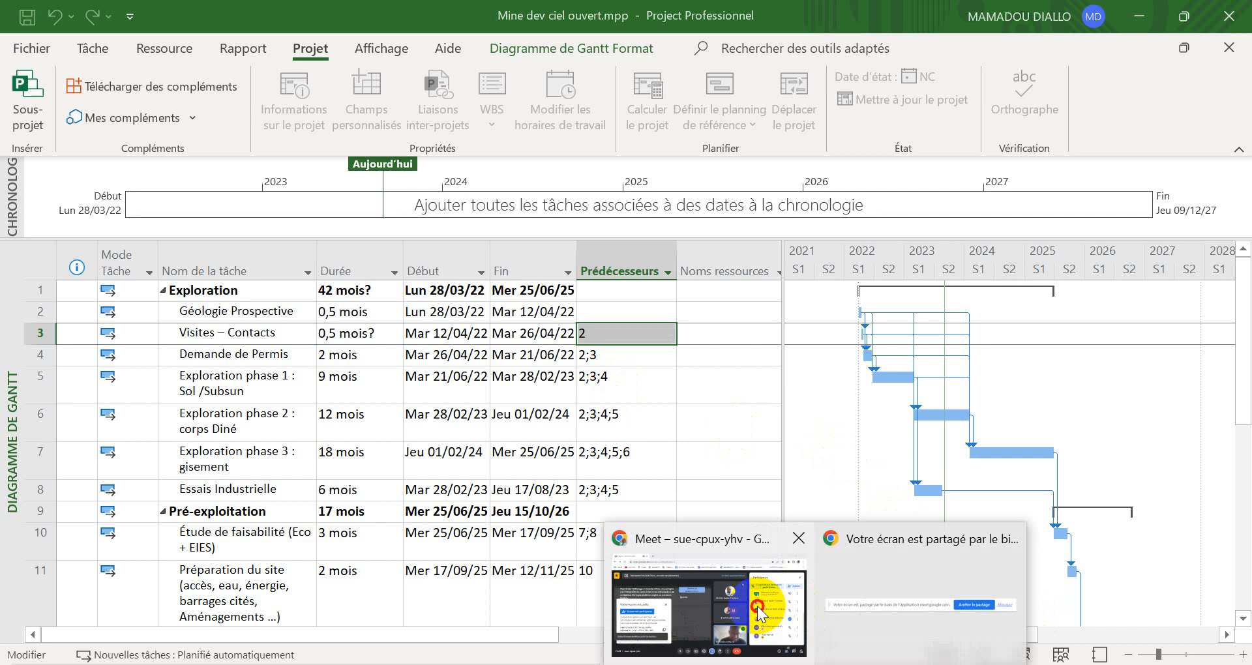
click(760, 613)
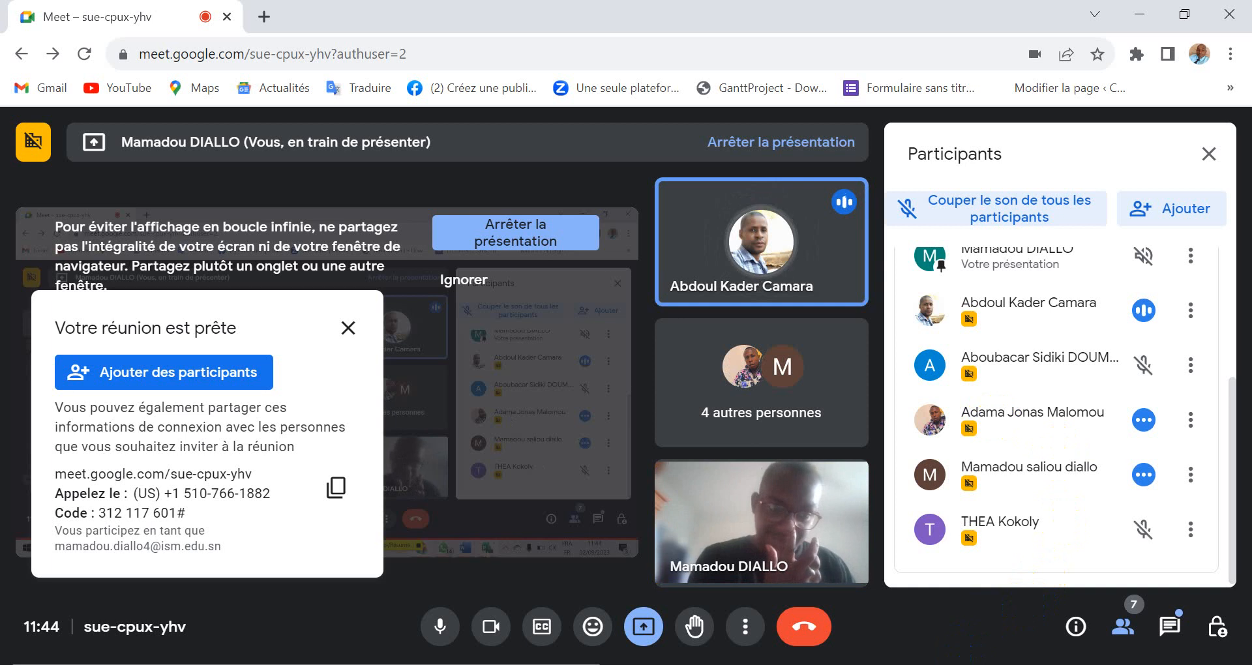
click(921, 562)
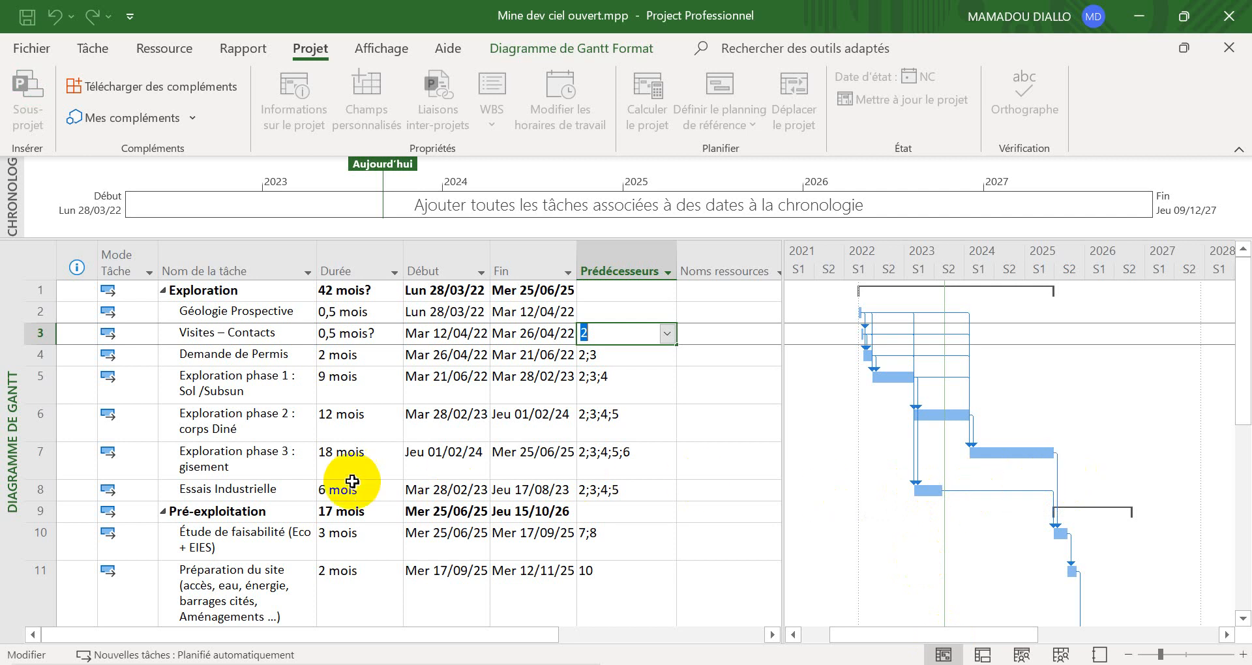
click(290, 456)
scroll(679, 372, down, 6)
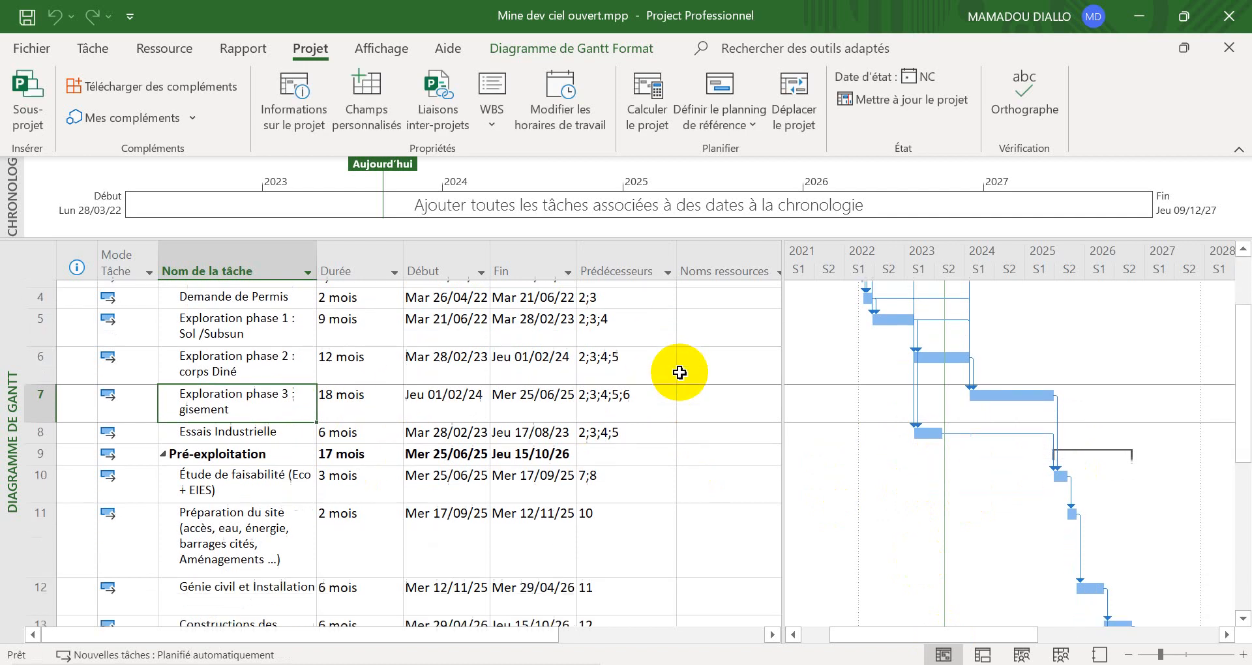
scroll(680, 373, up, 6)
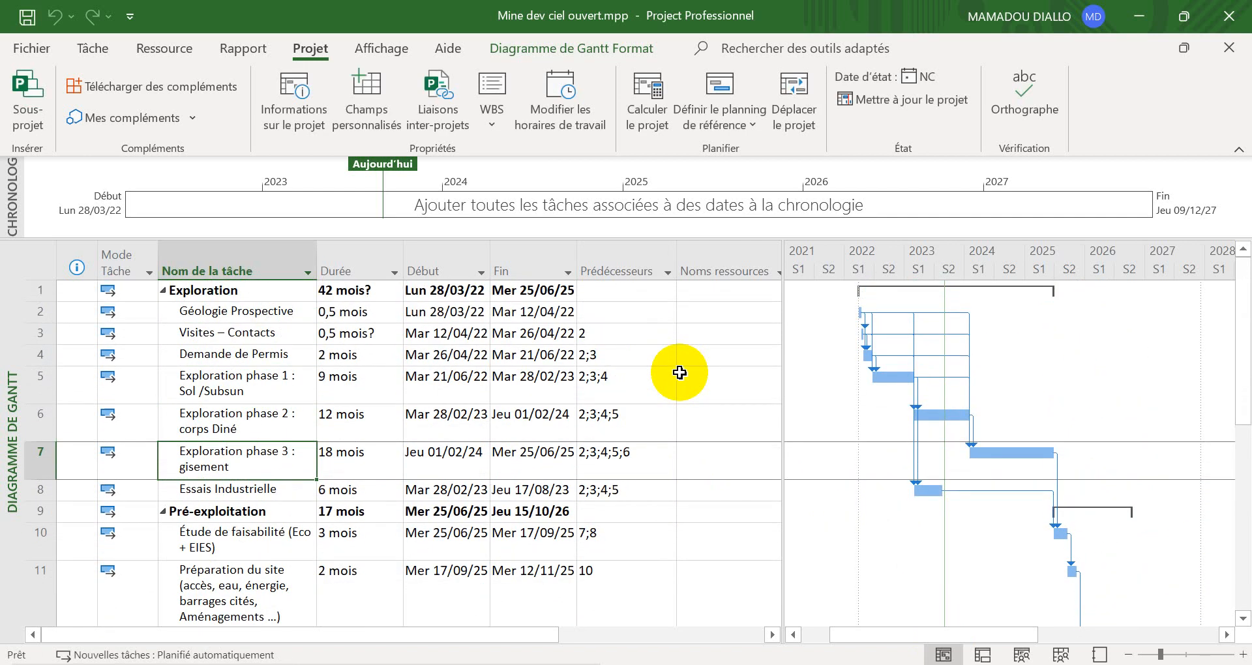